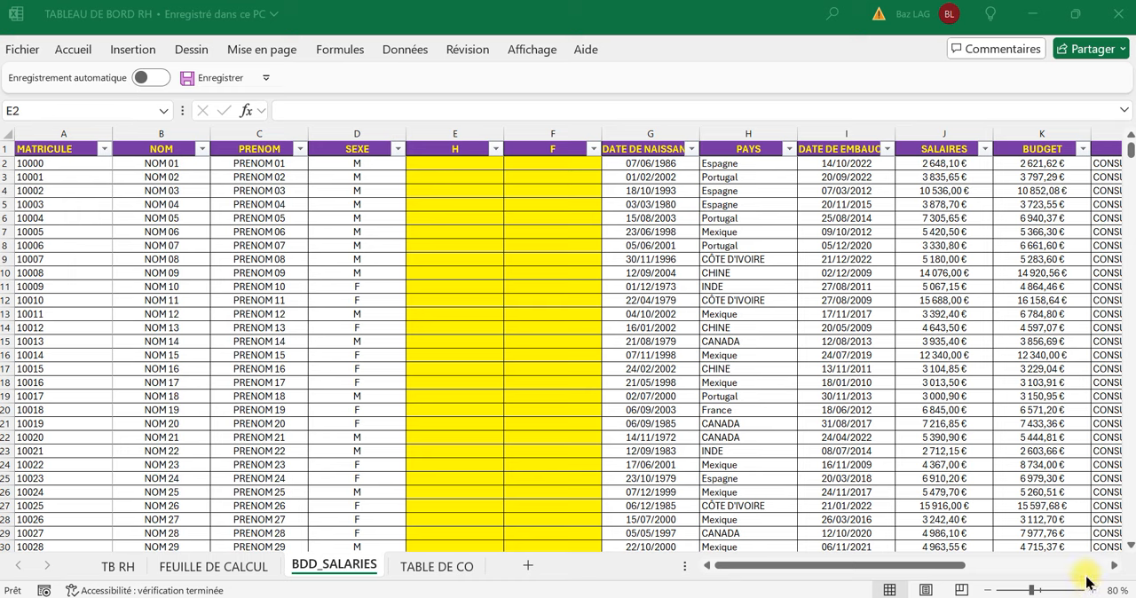
Review the MATRICULE, NOM, PRENOM, SEXE, H and F columns of the BDD_SALARIES sheet.
{"action": "left_click", "coordinate": [787, 410]}
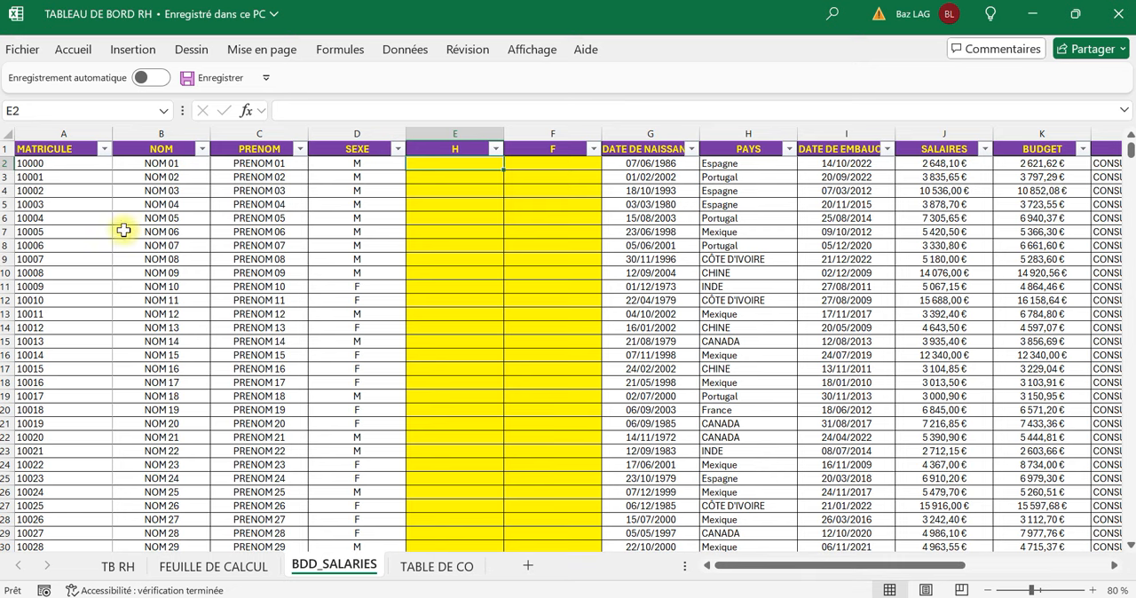
{"action": "left_click", "coordinate": [89, 190]}
{"action": "left_click", "coordinate": [181, 191]}
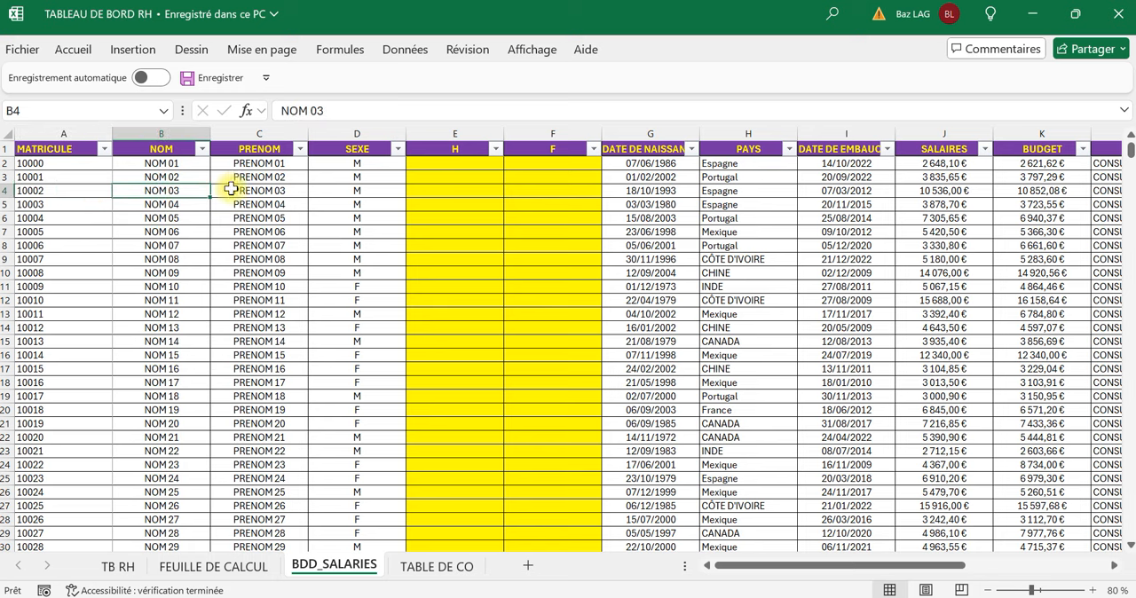
{"action": "left_click", "coordinate": [232, 189]}
{"action": "left_click", "coordinate": [362, 190]}
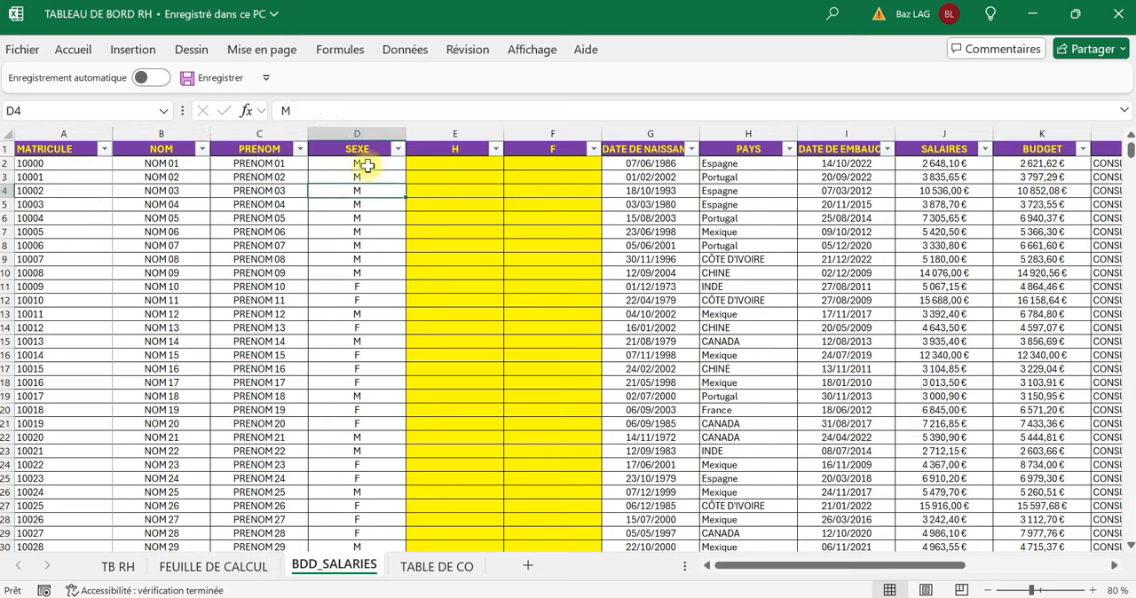
{"action": "left_click", "coordinate": [453, 194]}
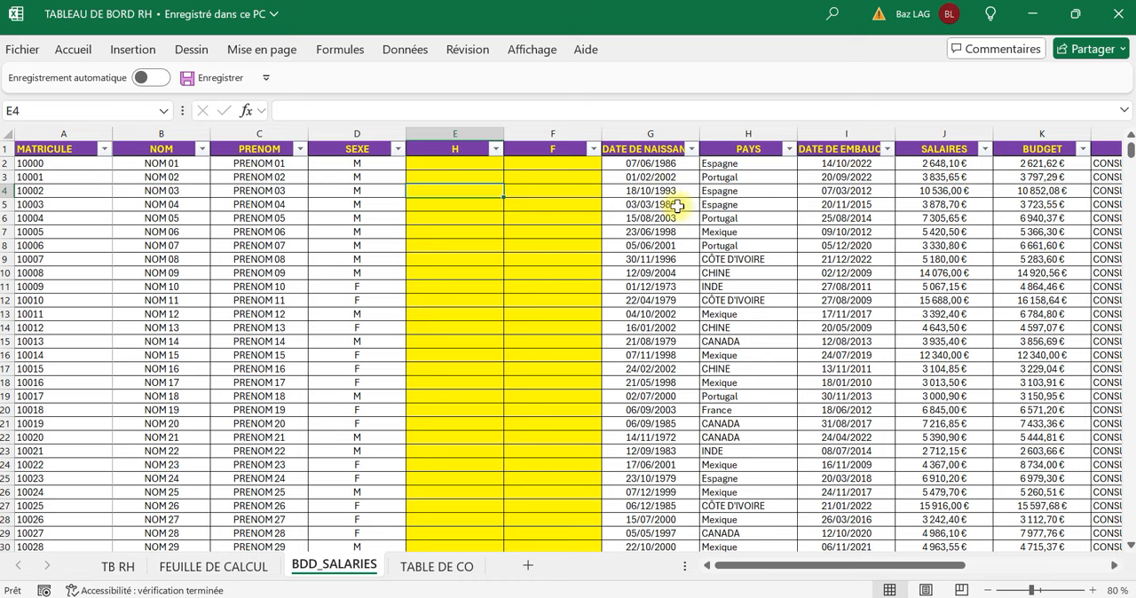
{"action": "left_click_drag", "start_coordinate": [921, 568], "coordinate": [888, 590]}
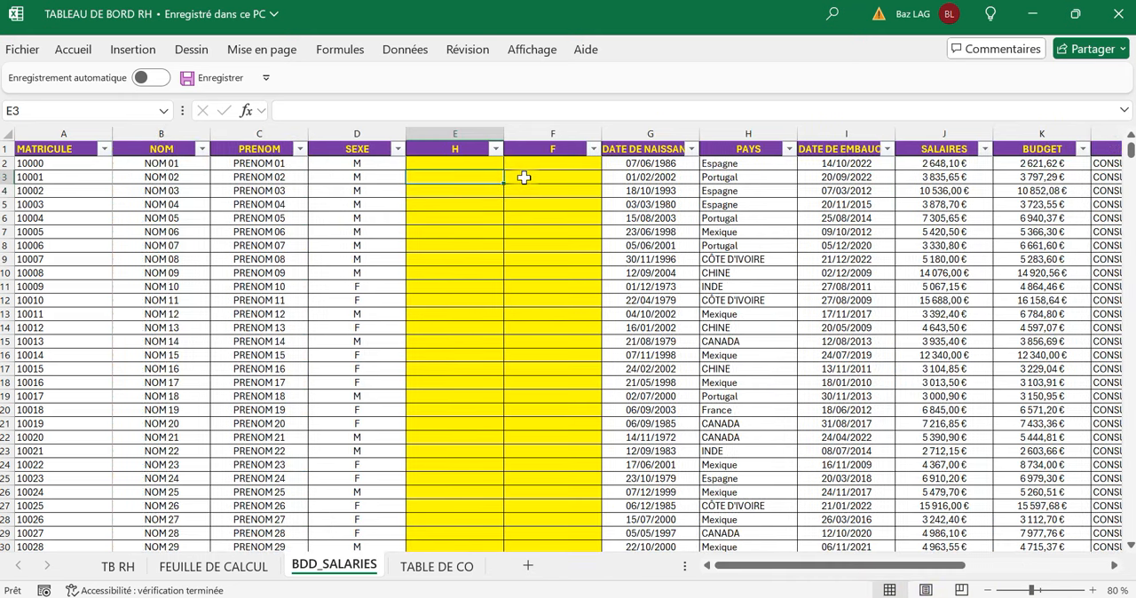
{"action": "left_click", "coordinate": [527, 176]}
Review the AGE, ANCIENNETE, TRANCHE and CONTINENT columns at the end of the employee table.
{"action": "left_click_drag", "start_coordinate": [917, 571], "coordinate": [1002, 589]}
{"action": "left_click", "coordinate": [751, 201]}
{"action": "left_click", "coordinate": [730, 300]}
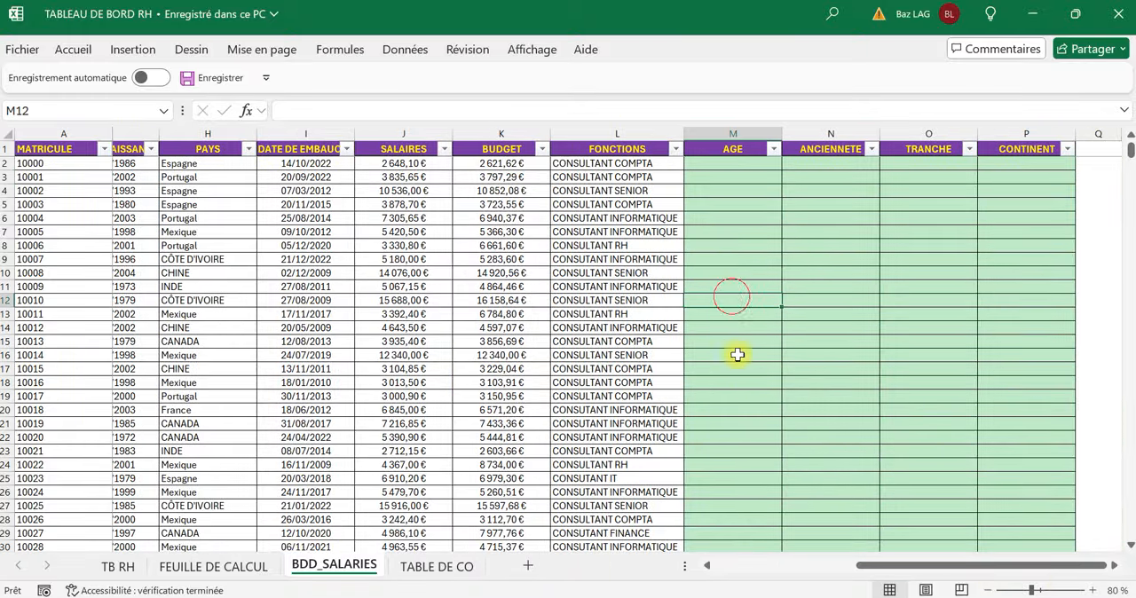
{"action": "left_click", "coordinate": [819, 302]}
{"action": "left_click", "coordinate": [932, 175]}
{"action": "left_click", "coordinate": [934, 302]}
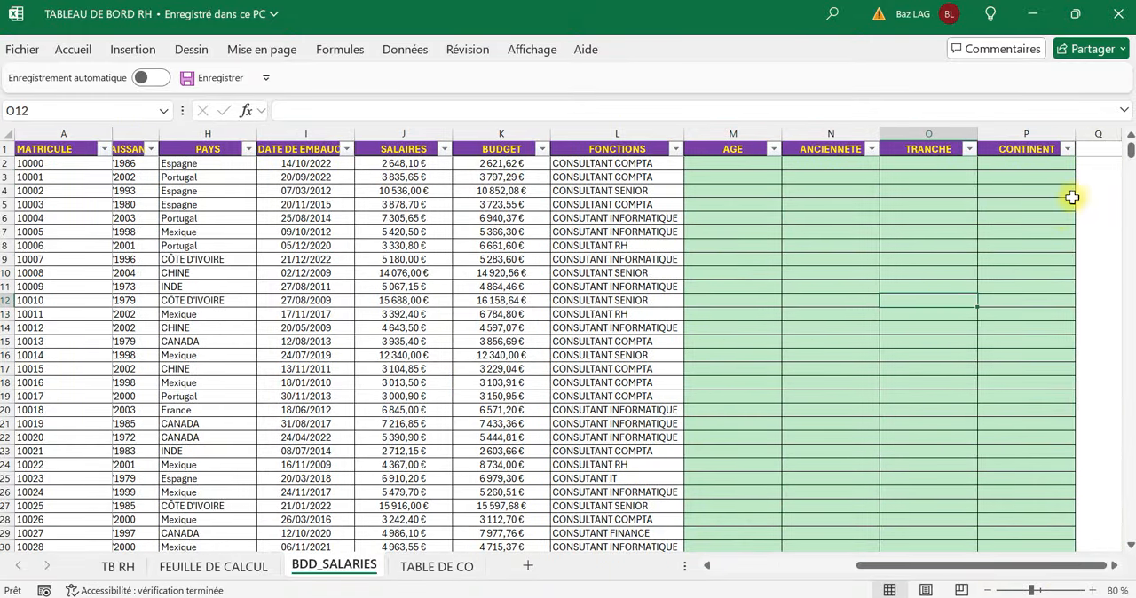
{"action": "left_click", "coordinate": [1072, 194]}
{"action": "left_click_drag", "start_coordinate": [967, 571], "coordinate": [828, 571]}
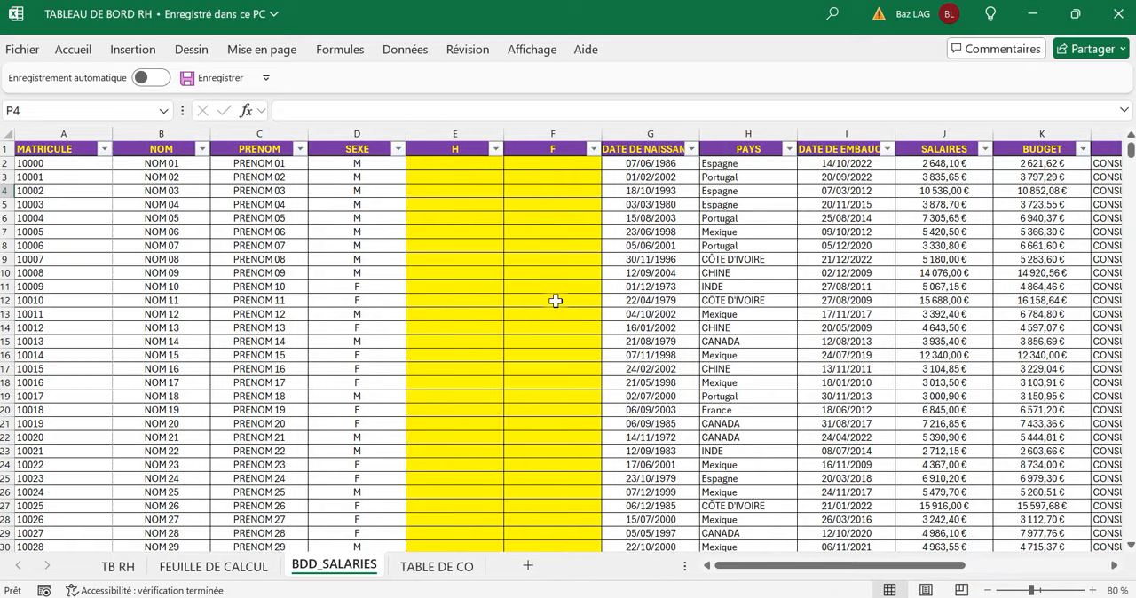
Look at the TB RH sheet and examine the age-bracket and country-to-continent lookup tables on TABLE DE CO.
{"action": "left_click", "coordinate": [117, 565]}
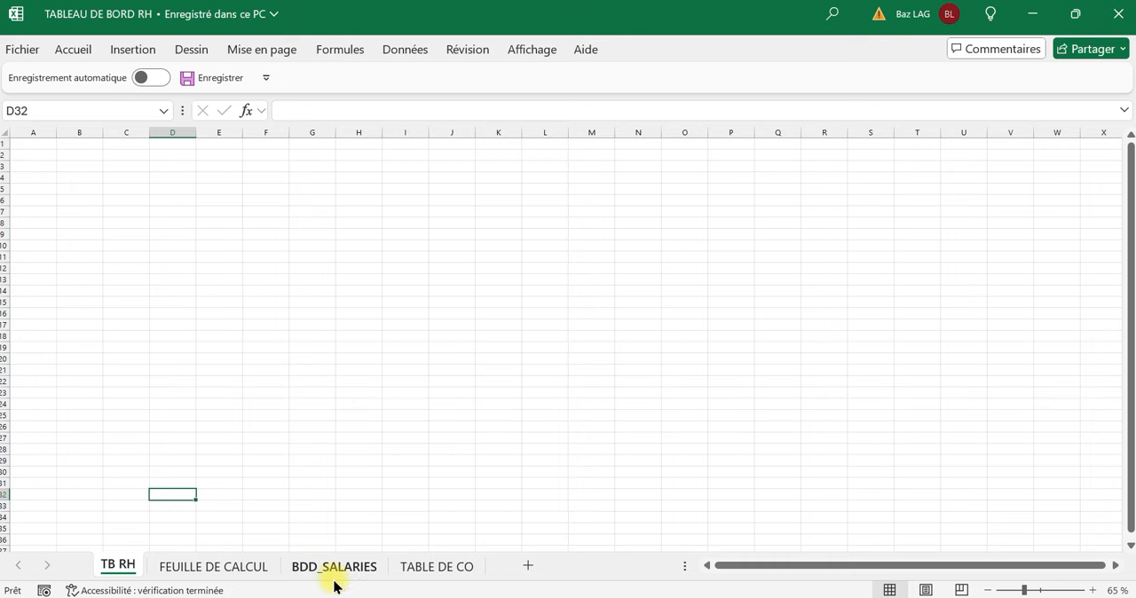
{"action": "left_click", "coordinate": [361, 573]}
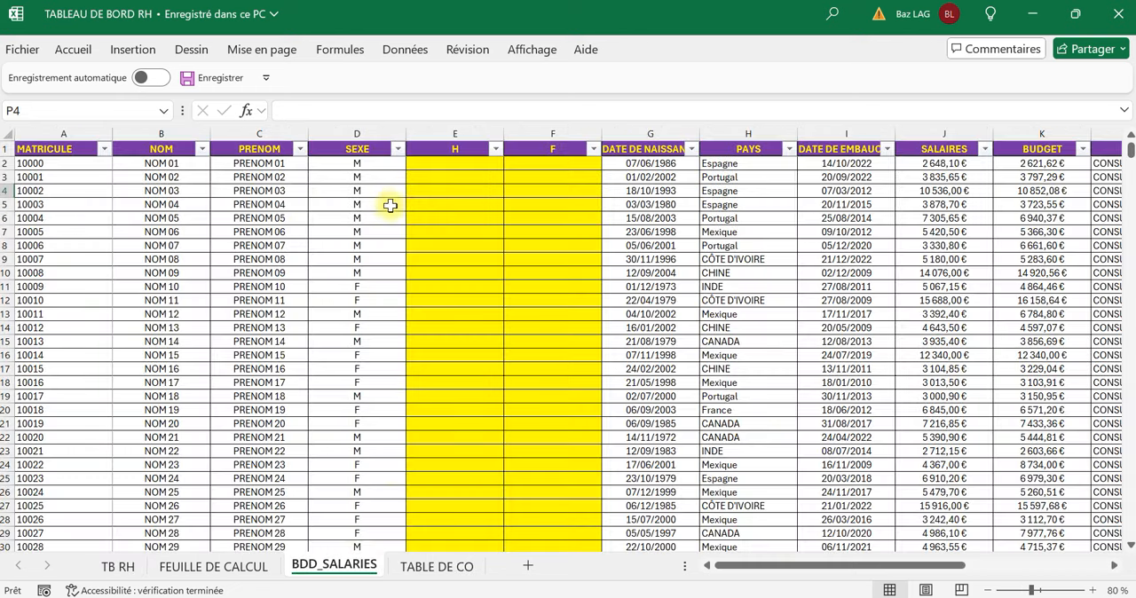
{"action": "left_click", "coordinate": [438, 568]}
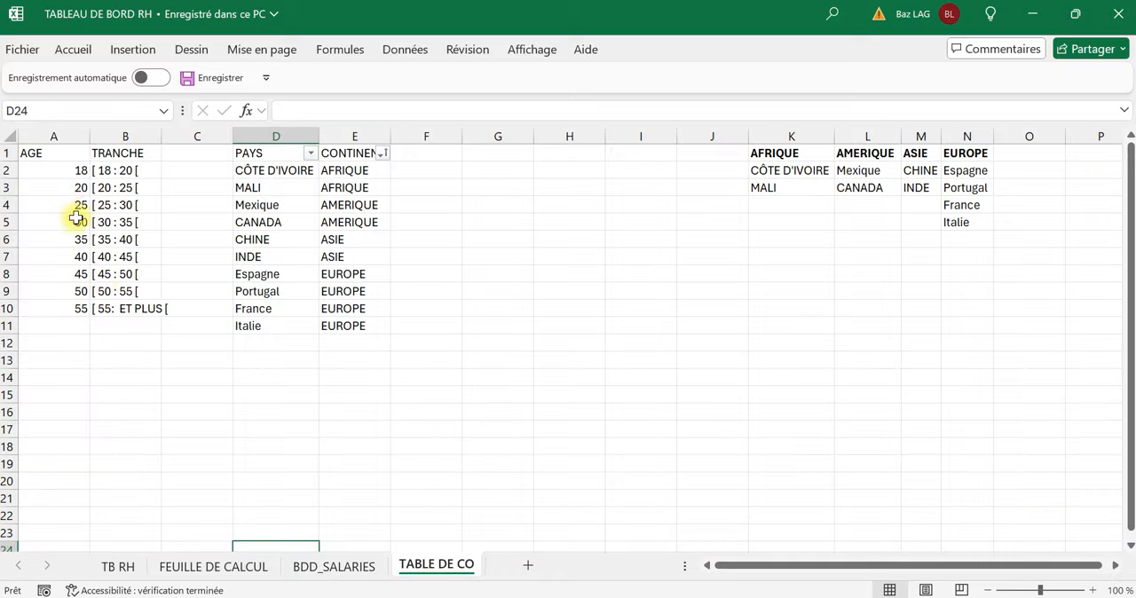
{"action": "left_click_drag", "start_coordinate": [70, 239], "coordinate": [71, 255]}
{"action": "left_click", "coordinate": [102, 189]}
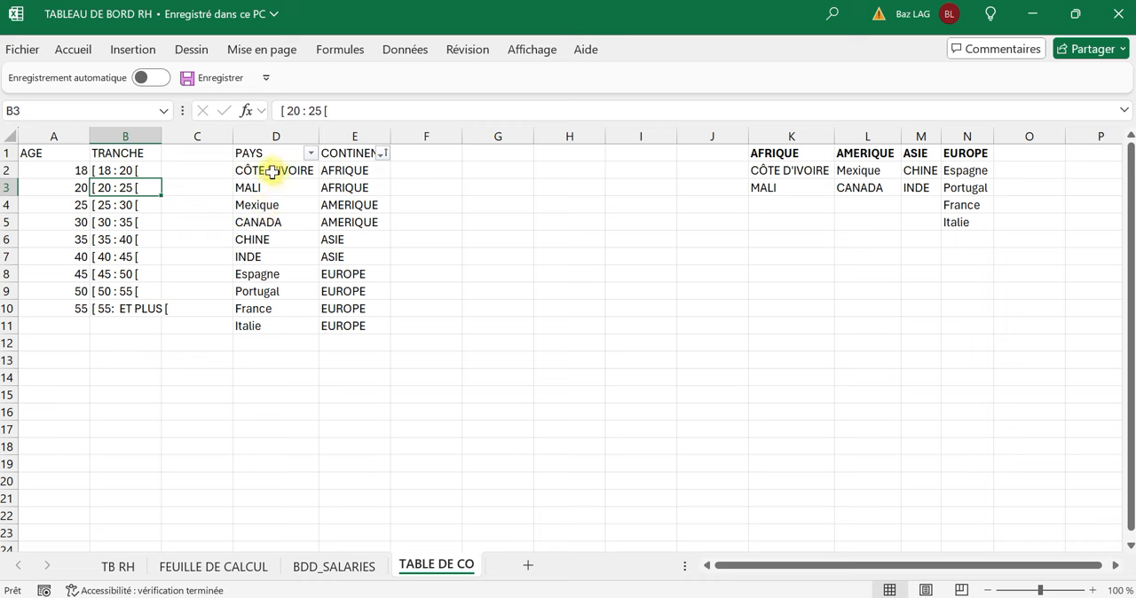
{"action": "left_click", "coordinate": [264, 241]}
{"action": "left_click", "coordinate": [330, 257]}
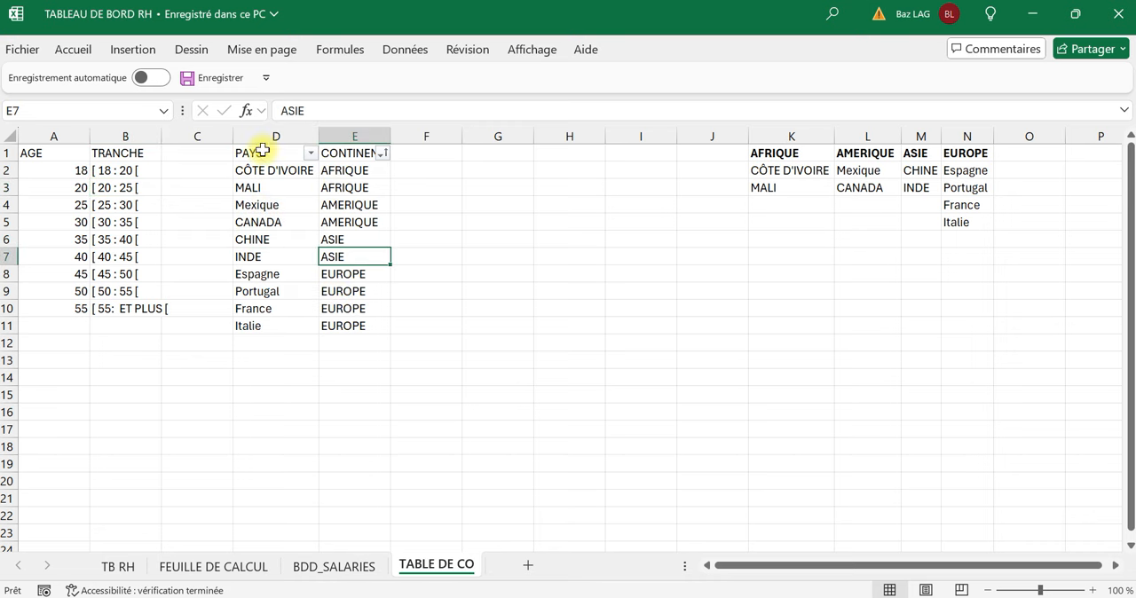
On BDD_SALARIES, enter =SI(D2="M";1;0) in cell E2 and fill it down the H column.
{"action": "left_click", "coordinate": [325, 568]}
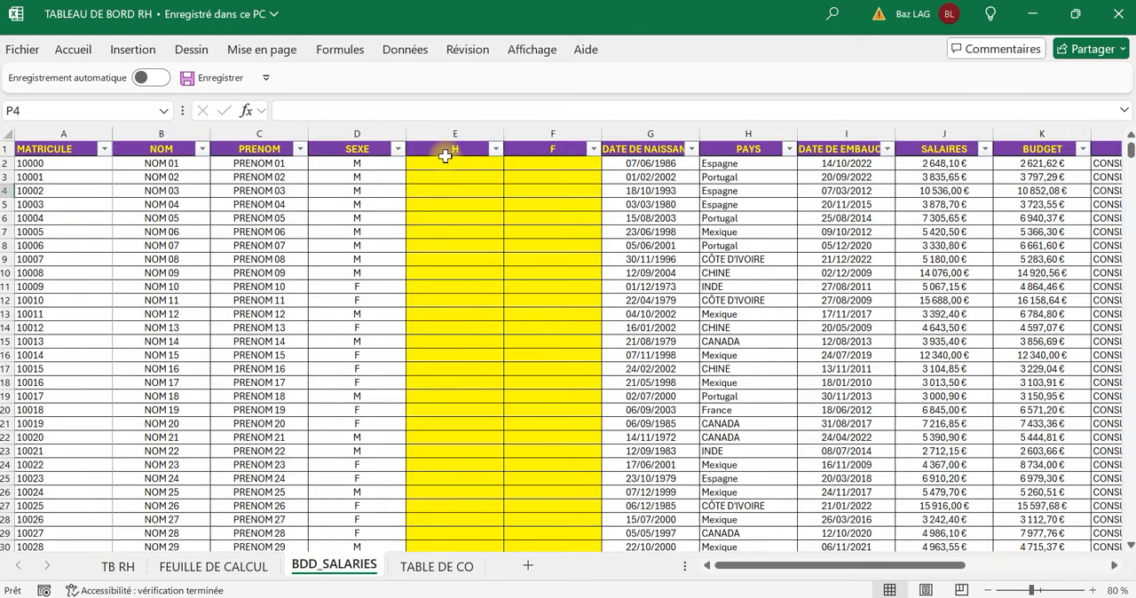
{"action": "left_click", "coordinate": [386, 167]}
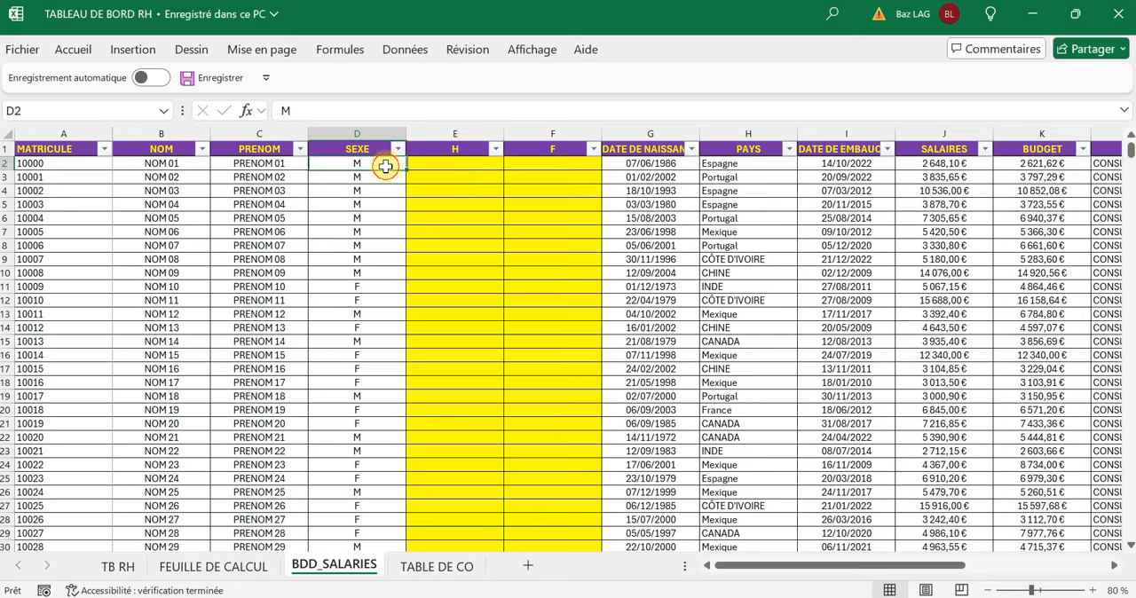
{"action": "left_click", "coordinate": [453, 165]}
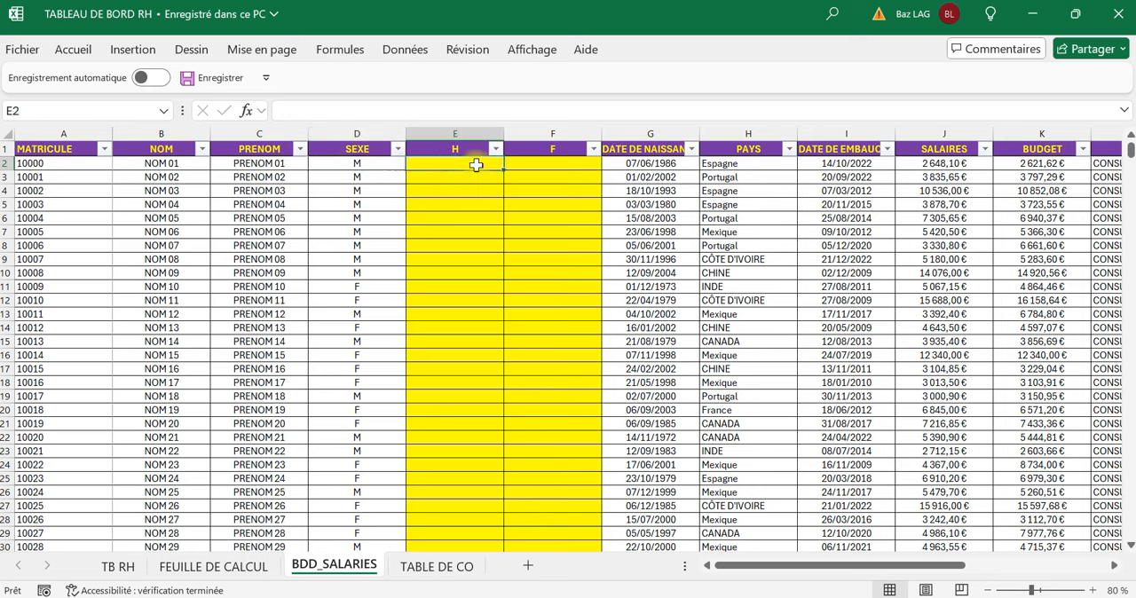
{"action": "left_click", "coordinate": [536, 165]}
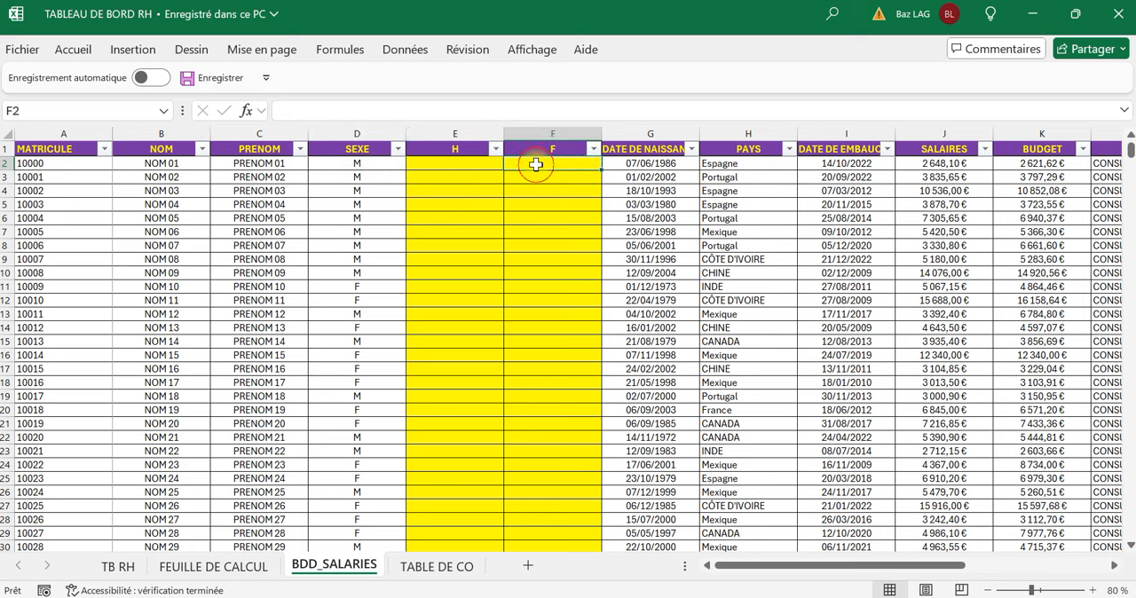
{"action": "left_click", "coordinate": [450, 161]}
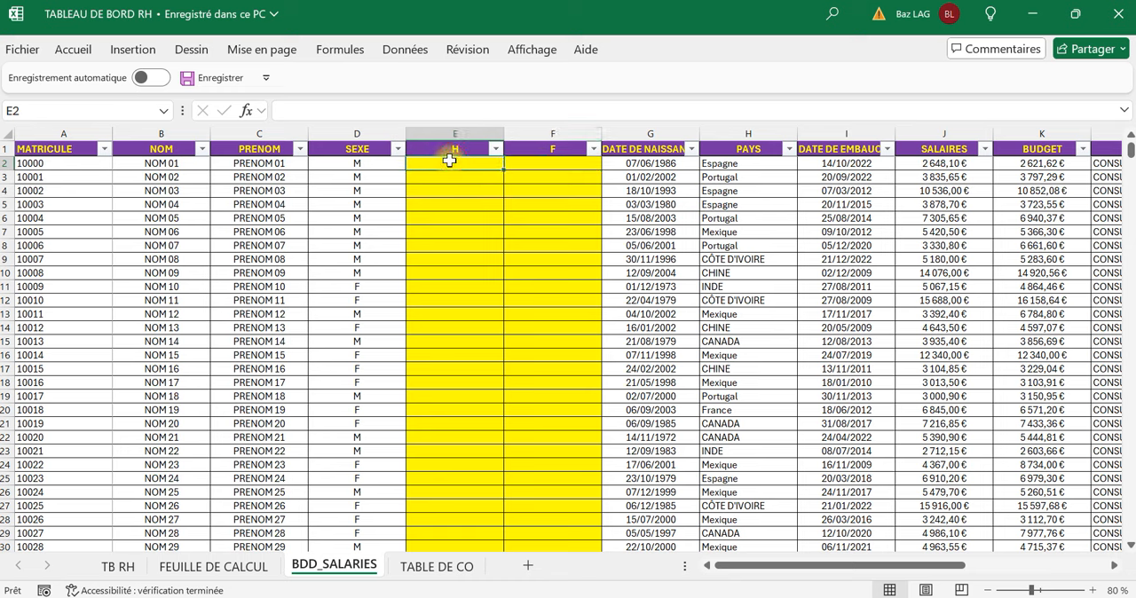
{"action": "type", "text": "=si("}
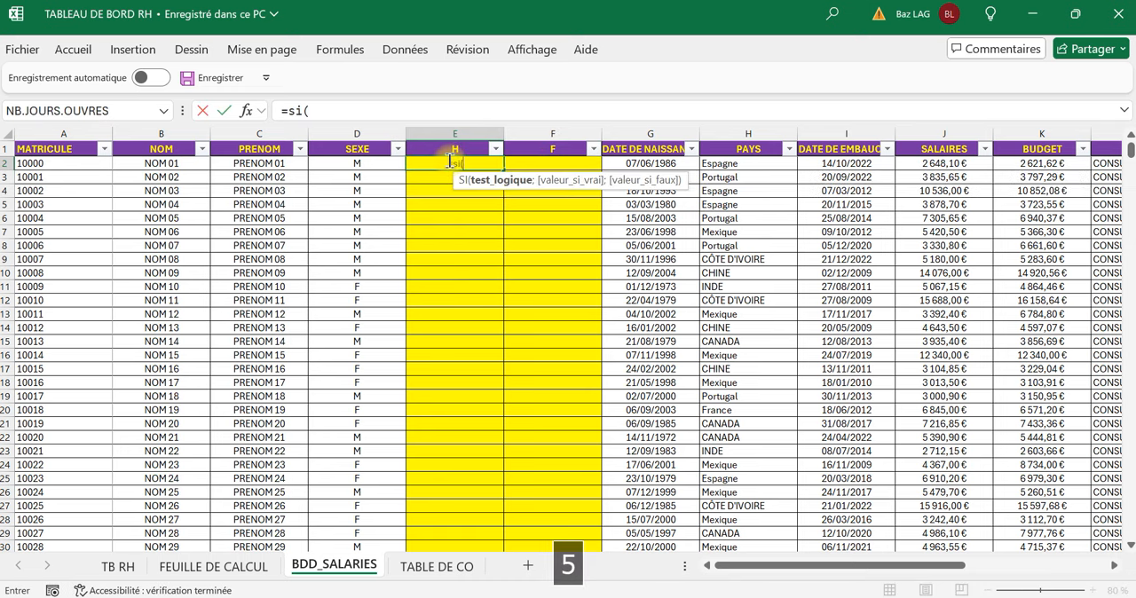
{"action": "left_click", "coordinate": [362, 163]}
{"action": "type", "text": "=\"M"}
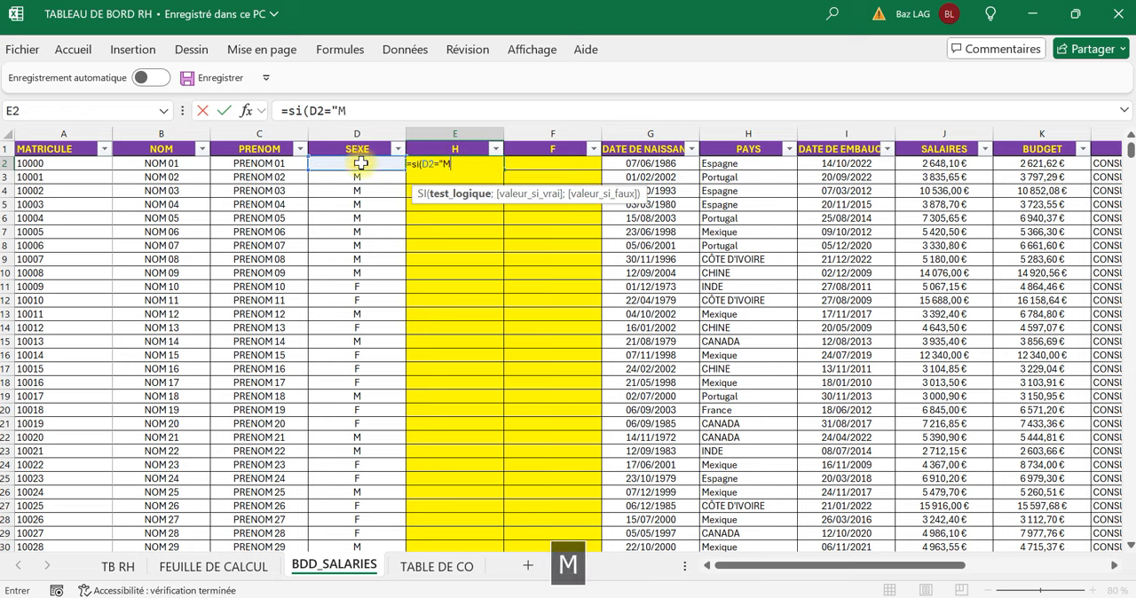
{"action": "key", "text": "Caps_Lock"}
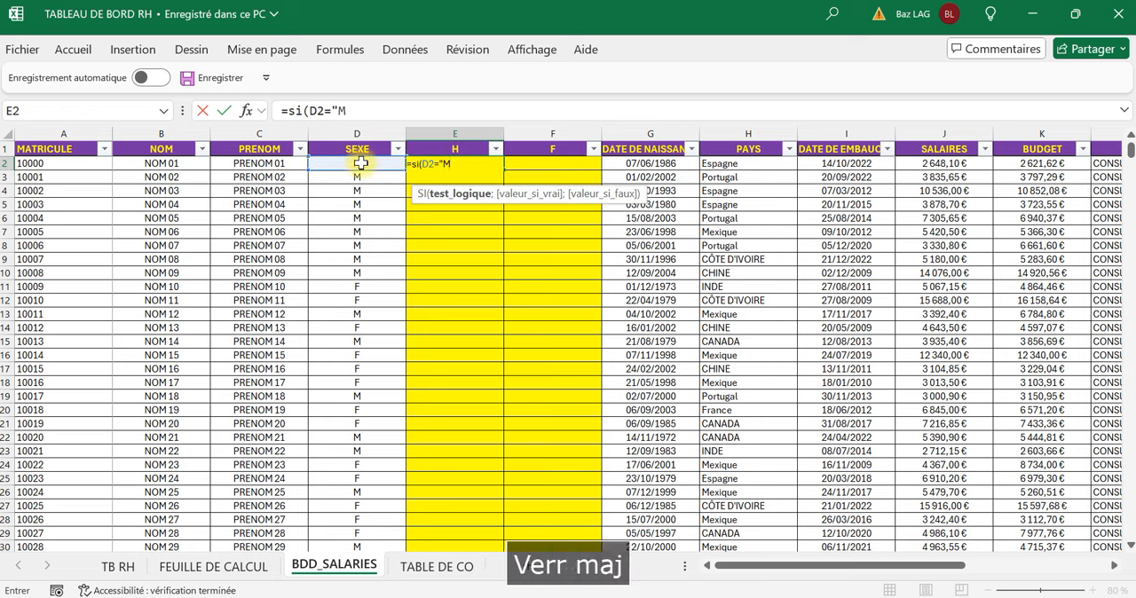
{"action": "type", "text": "3"}
{"action": "type", "text": ";"}
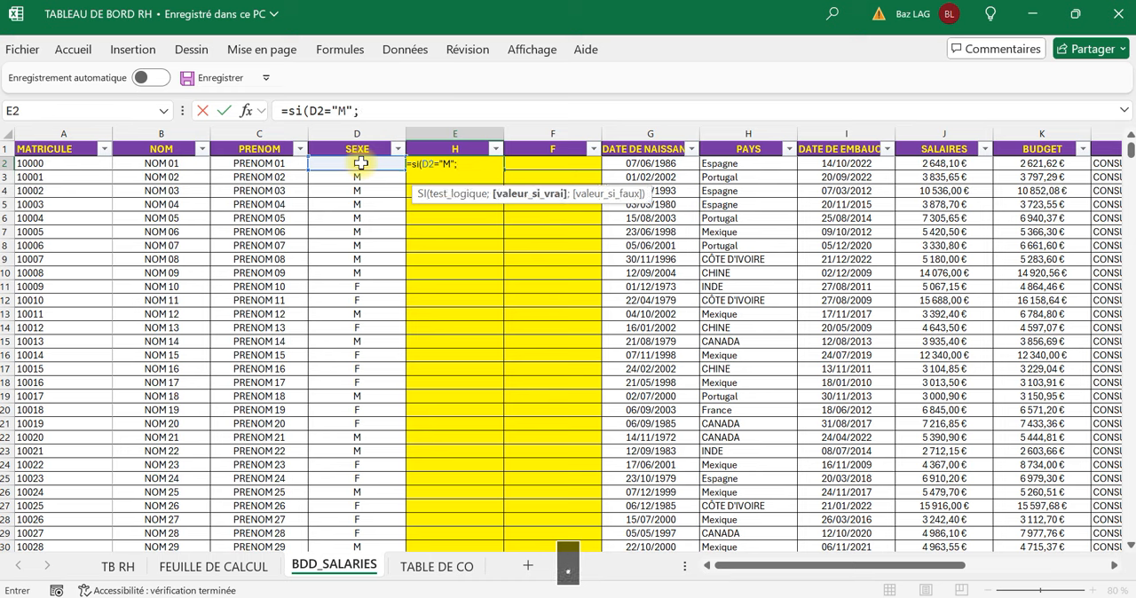
{"action": "type", "text": "1;"}
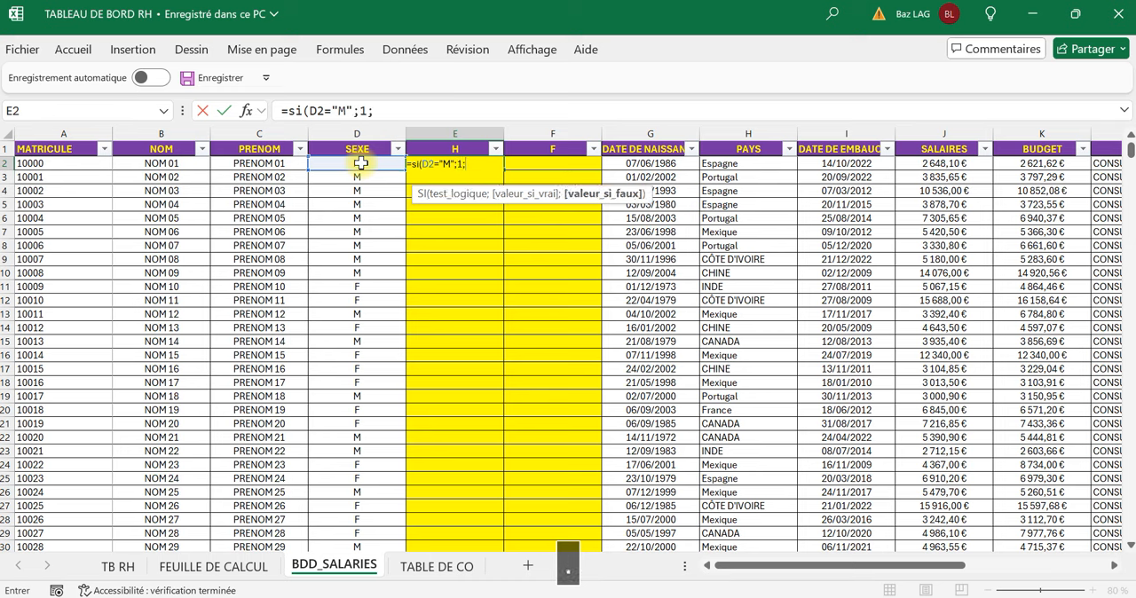
{"action": "type", "text": "0)"}
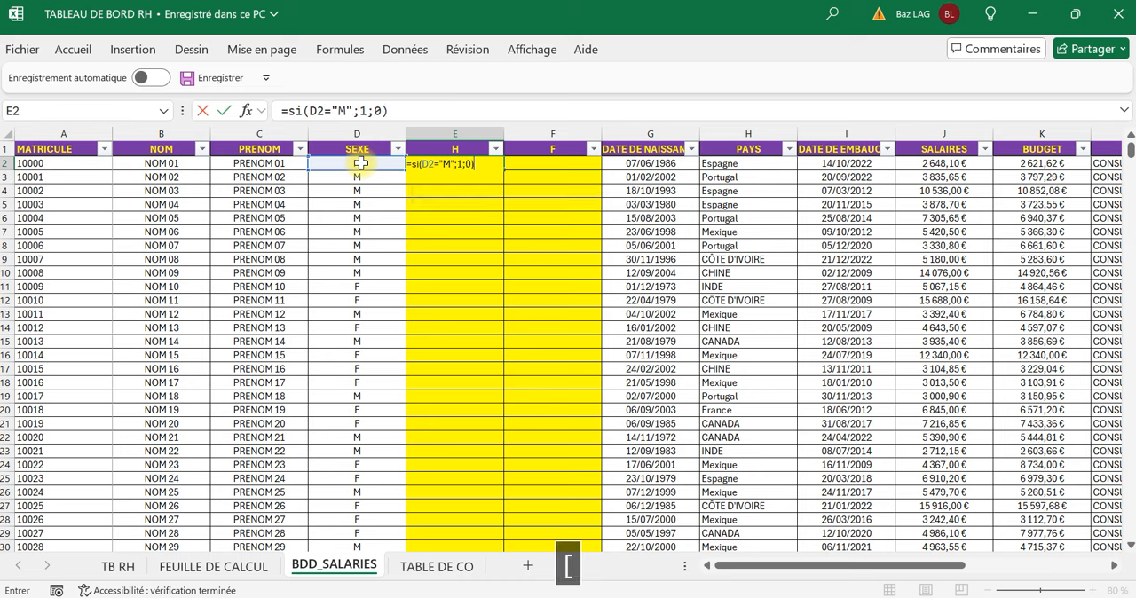
{"action": "key", "text": "Return"}
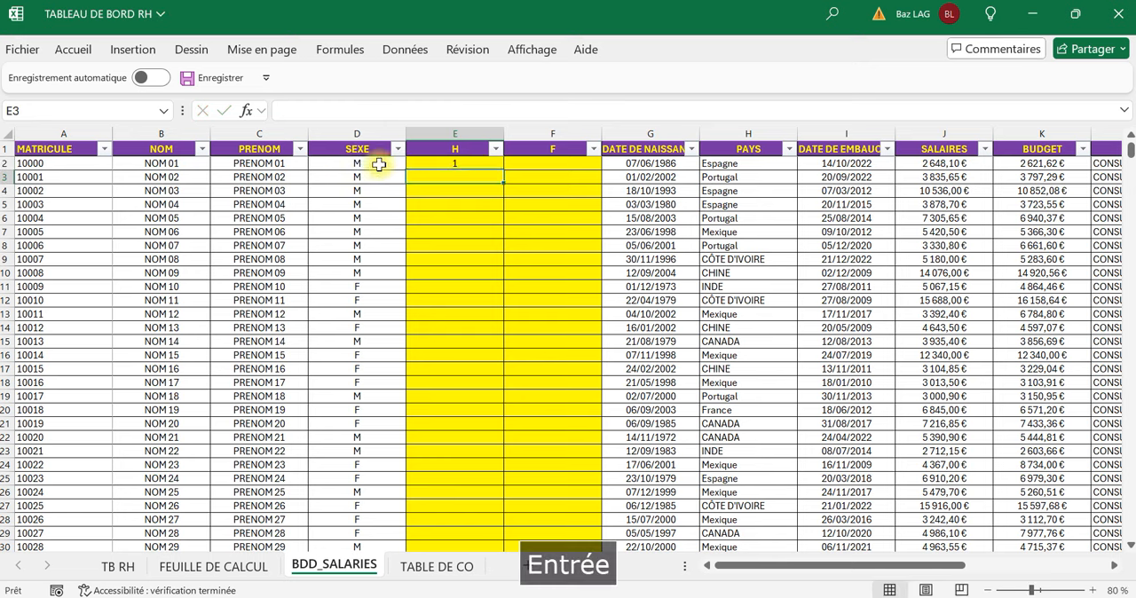
{"action": "double_click", "coordinate": [503, 169]}
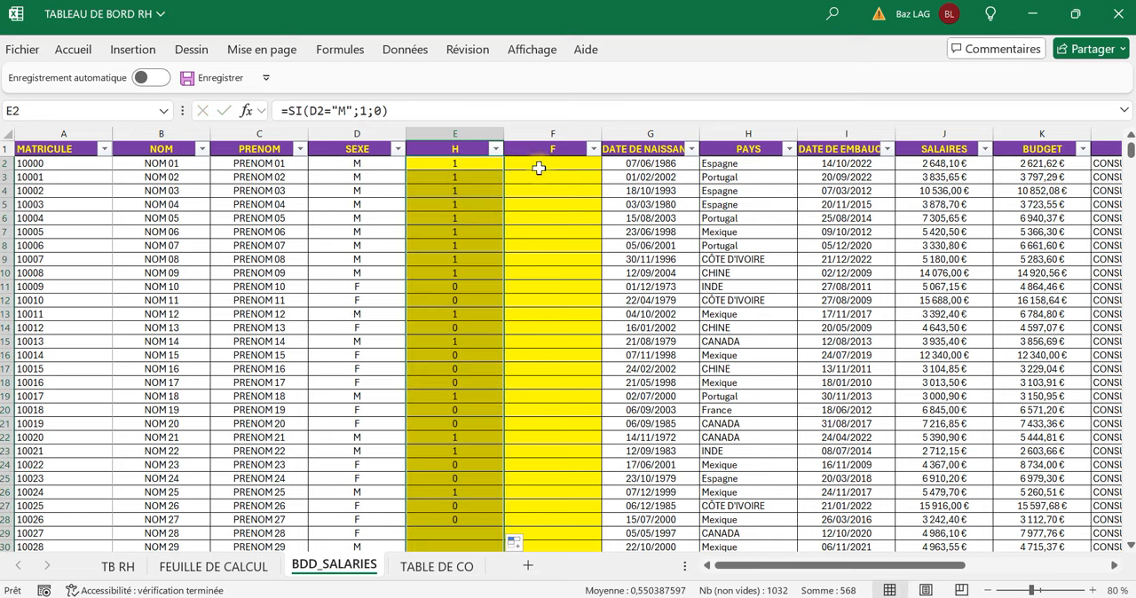
Enter the formula =SI(D2="F";1;0) in cell F2 of the F column to flag female employees.
{"action": "left_click", "coordinate": [548, 164]}
{"action": "type", "text": "=si("}
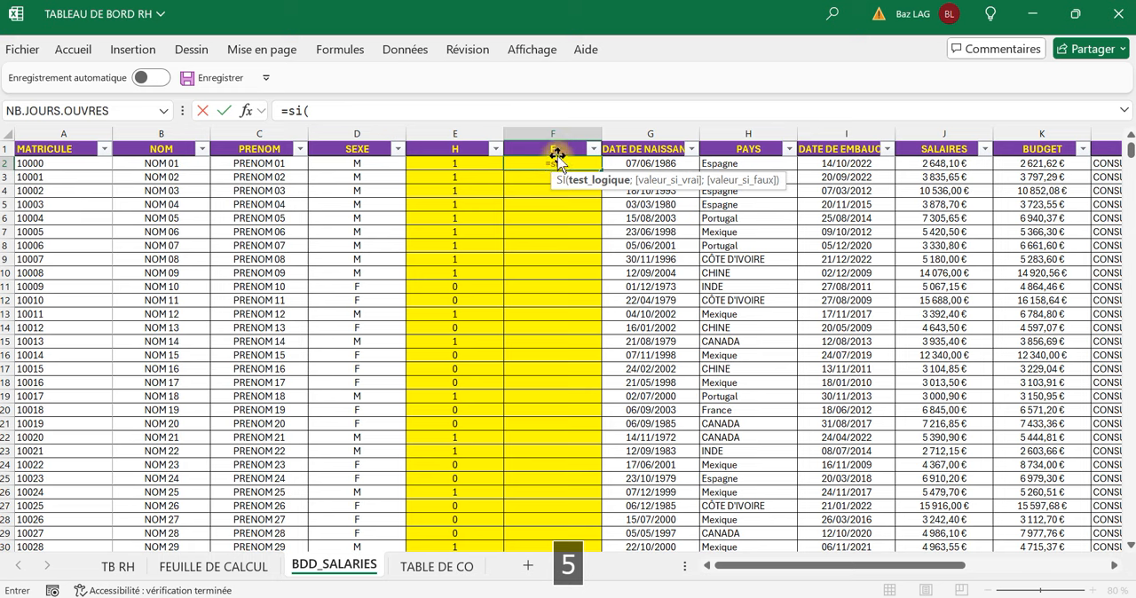
{"action": "left_click", "coordinate": [359, 162]}
{"action": "type", "text": "=\""}
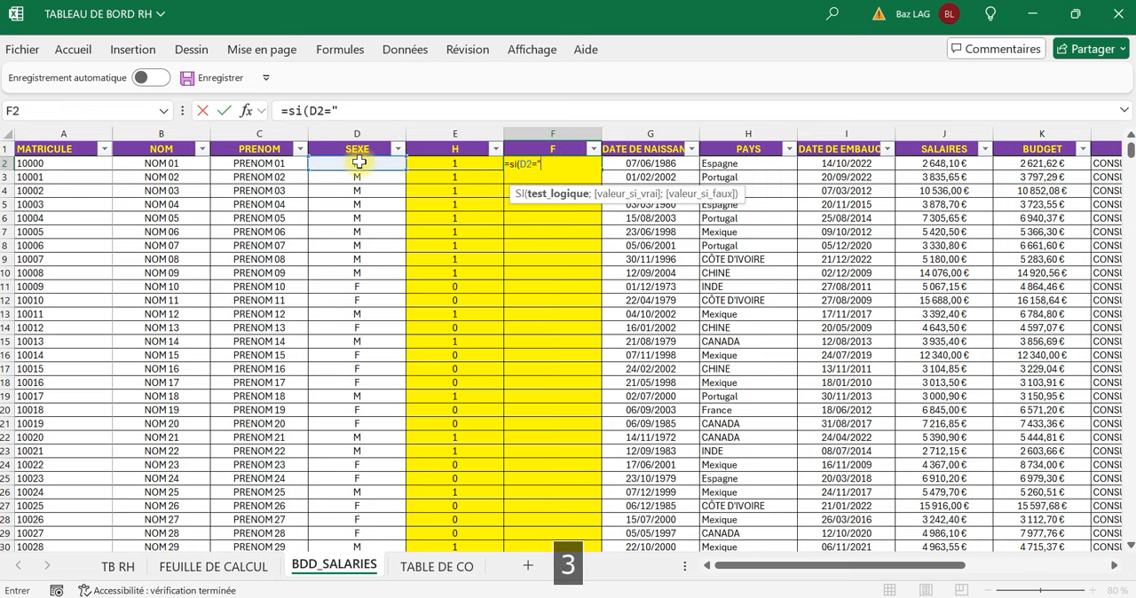
{"action": "key", "text": "Caps_Lock"}
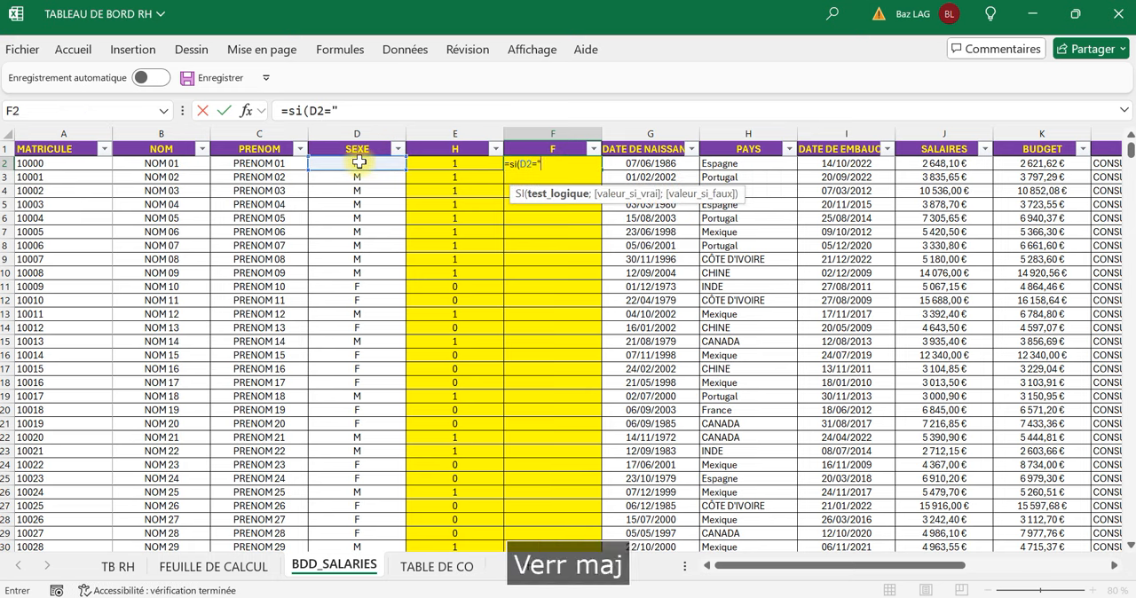
{"action": "type", "text": "F\""}
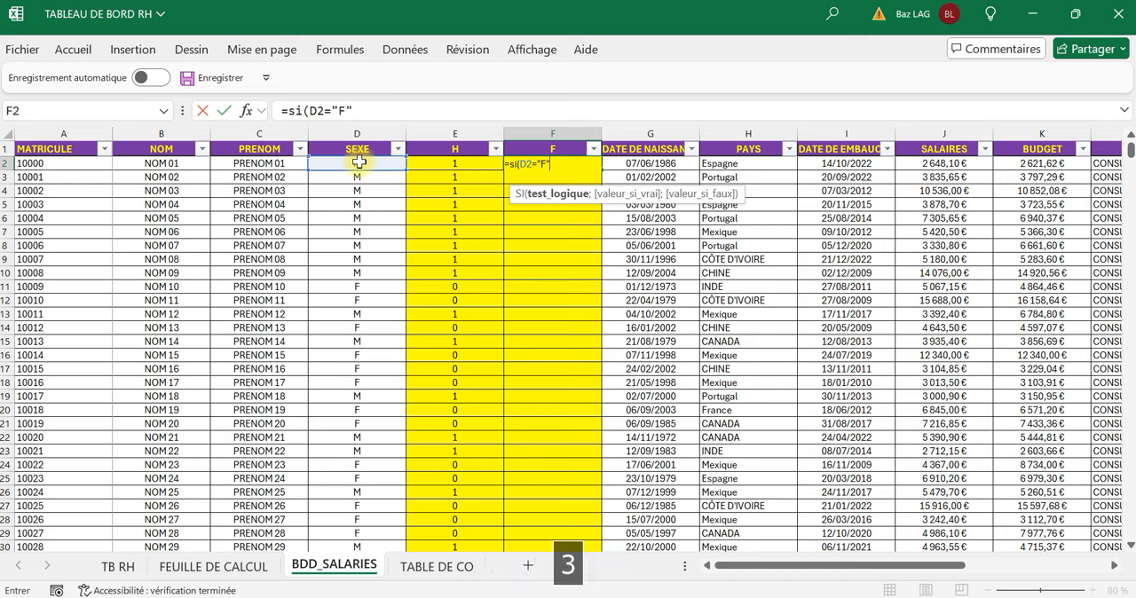
{"action": "type", "text": ";"}
{"action": "type", "text": "\"F"}
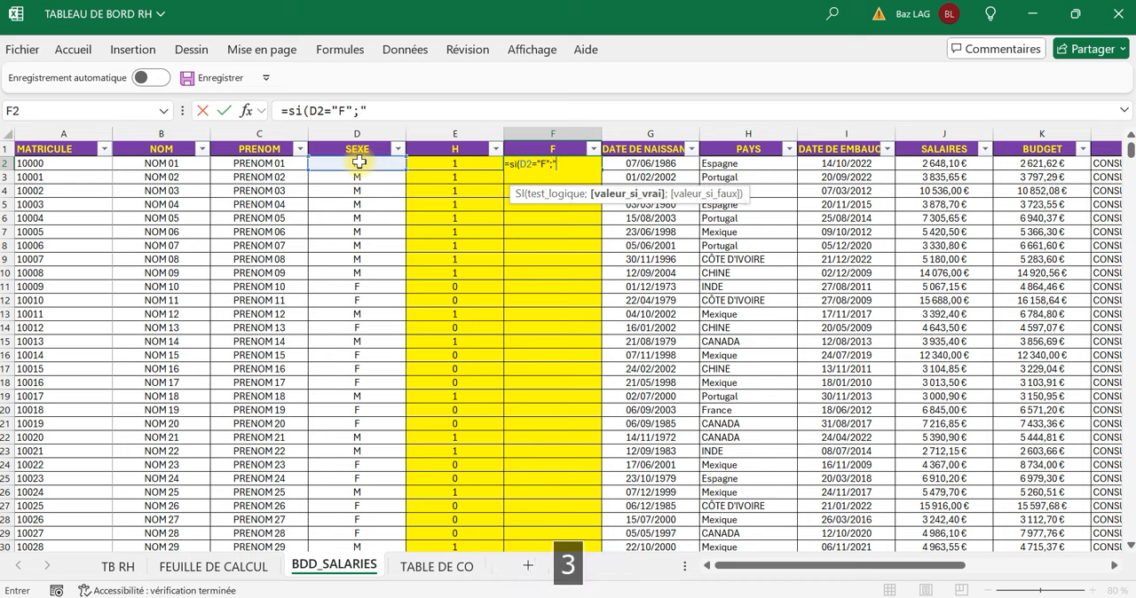
{"action": "type", "text": "=="}
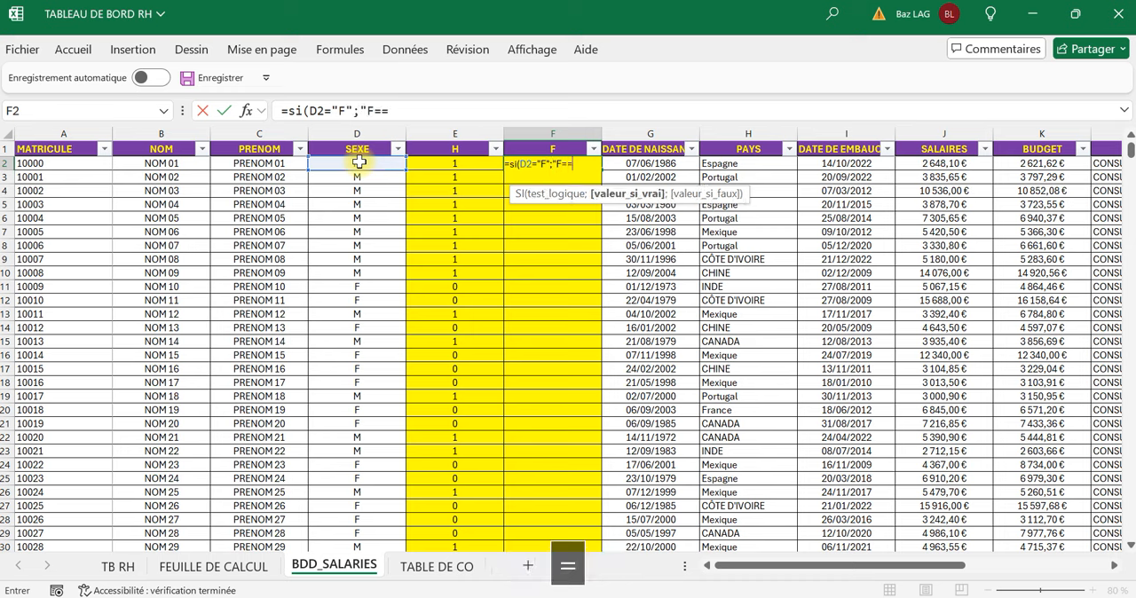
{"action": "key", "text": "BackSpace"}
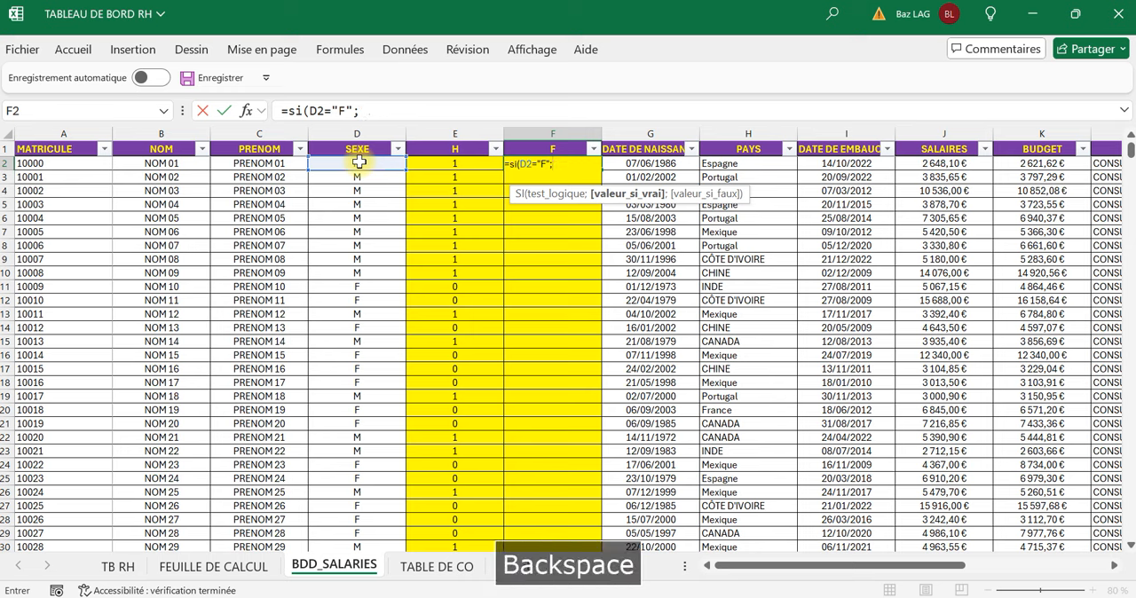
{"action": "type", "text": "1;0)"}
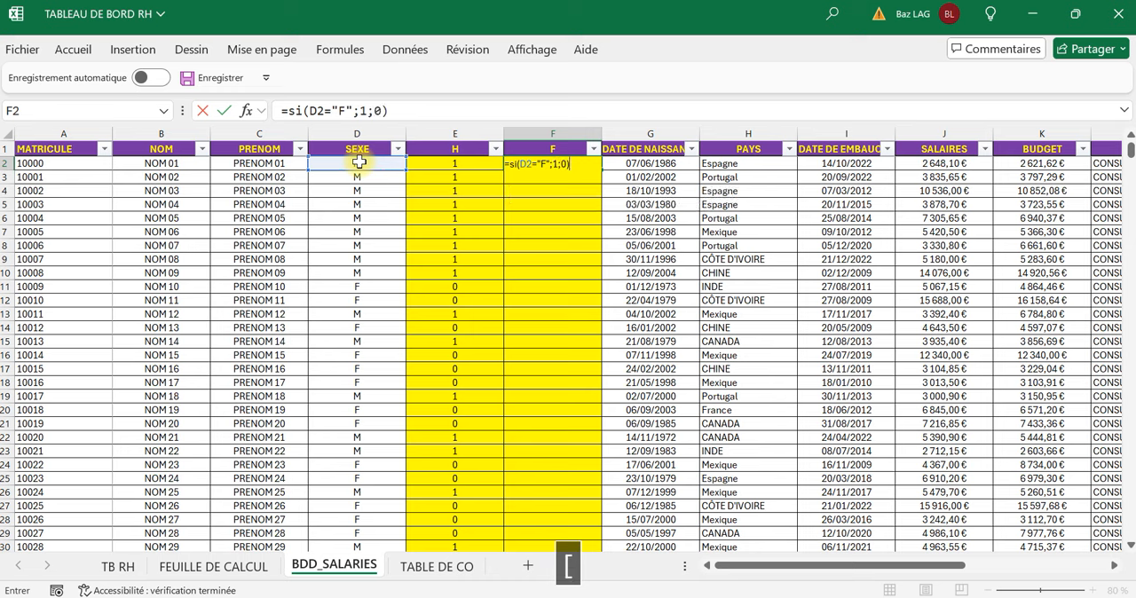
{"action": "key", "text": "Return"}
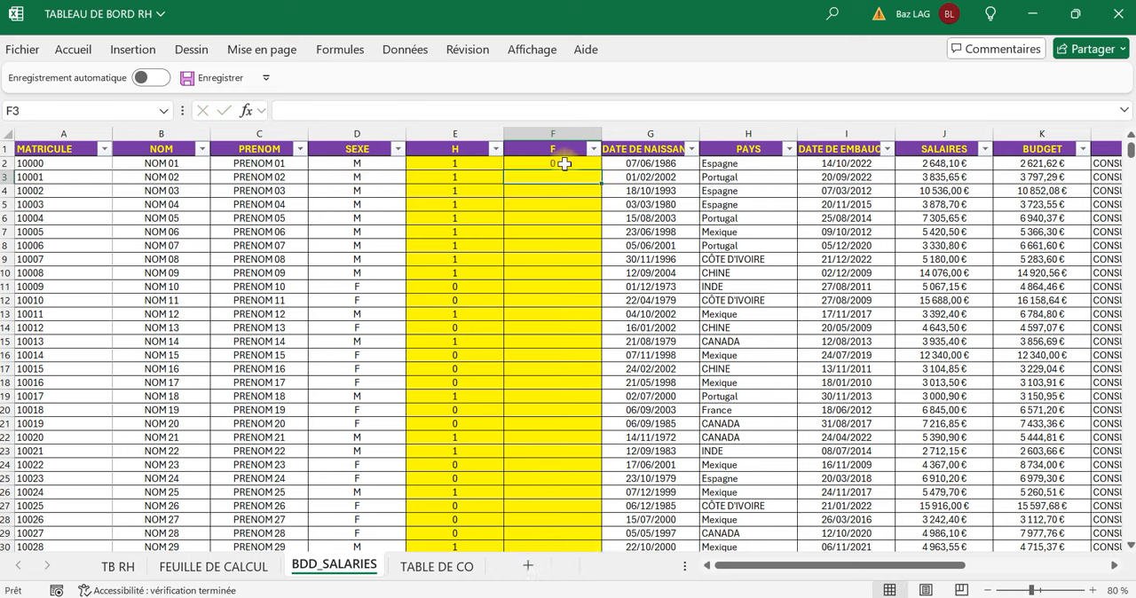
Fill the formula in F2 down the F column and check the H and F total against the number of SEXE entries.
{"action": "left_click", "coordinate": [573, 164]}
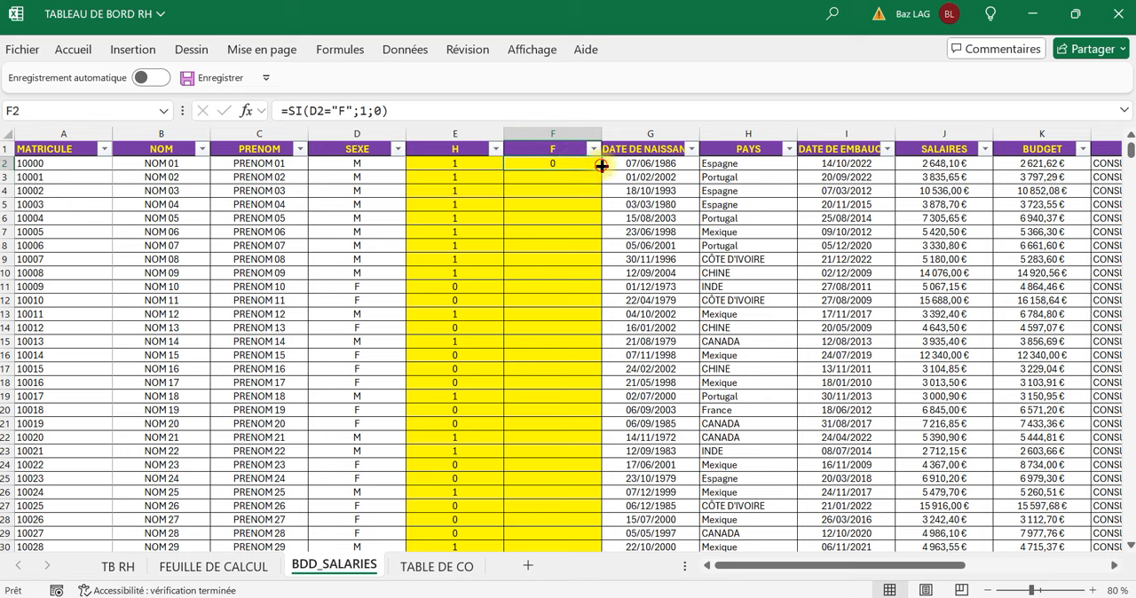
{"action": "double_click", "coordinate": [602, 166]}
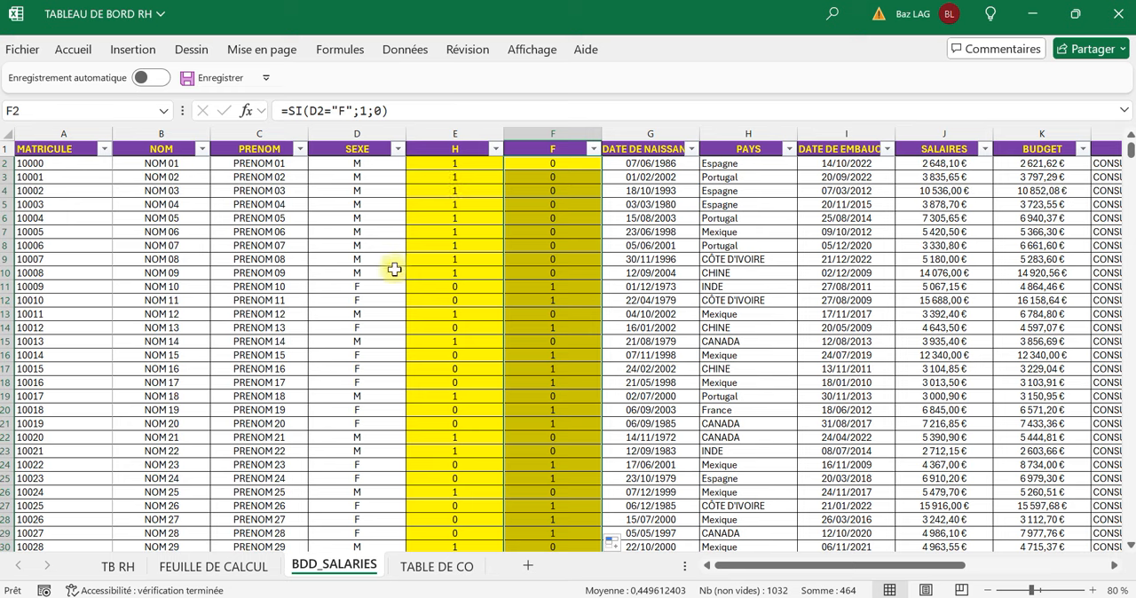
{"action": "left_click", "coordinate": [363, 146]}
{"action": "left_click", "coordinate": [364, 147]}
{"action": "key", "text": "Down"}
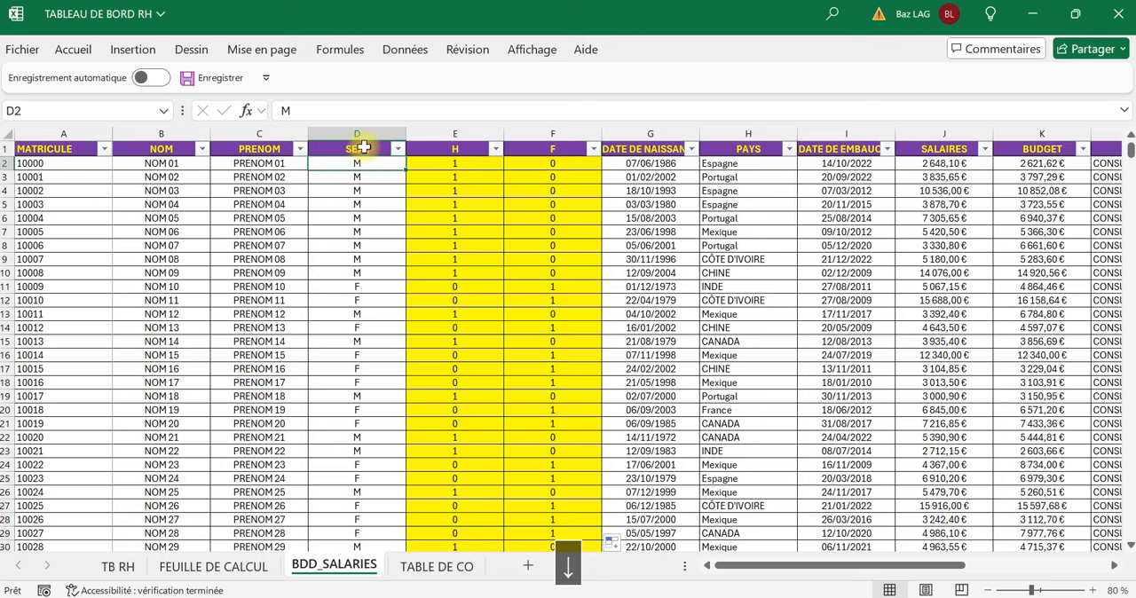
{"action": "key", "text": "ctrl+shift+Down"}
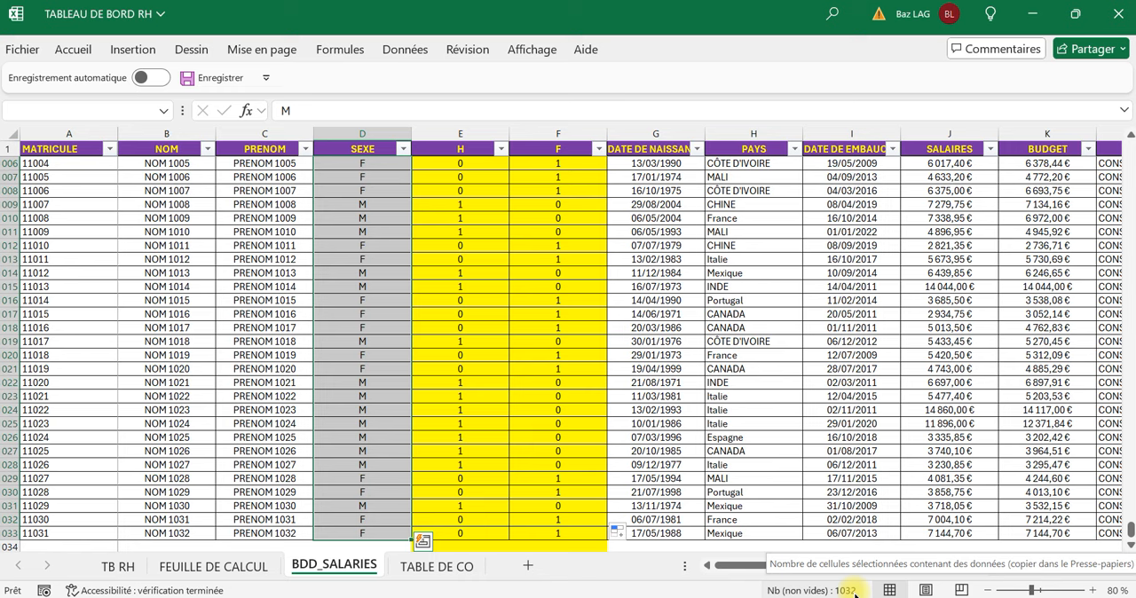
{"action": "left_click", "coordinate": [462, 137]}
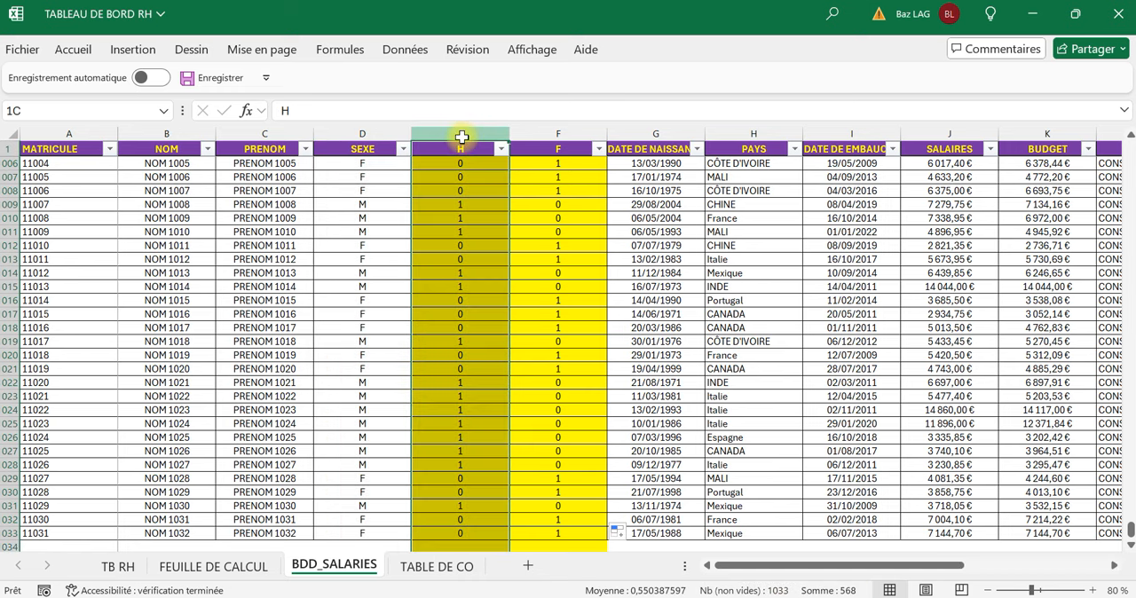
{"action": "left_click_drag", "start_coordinate": [461, 137], "coordinate": [526, 135]}
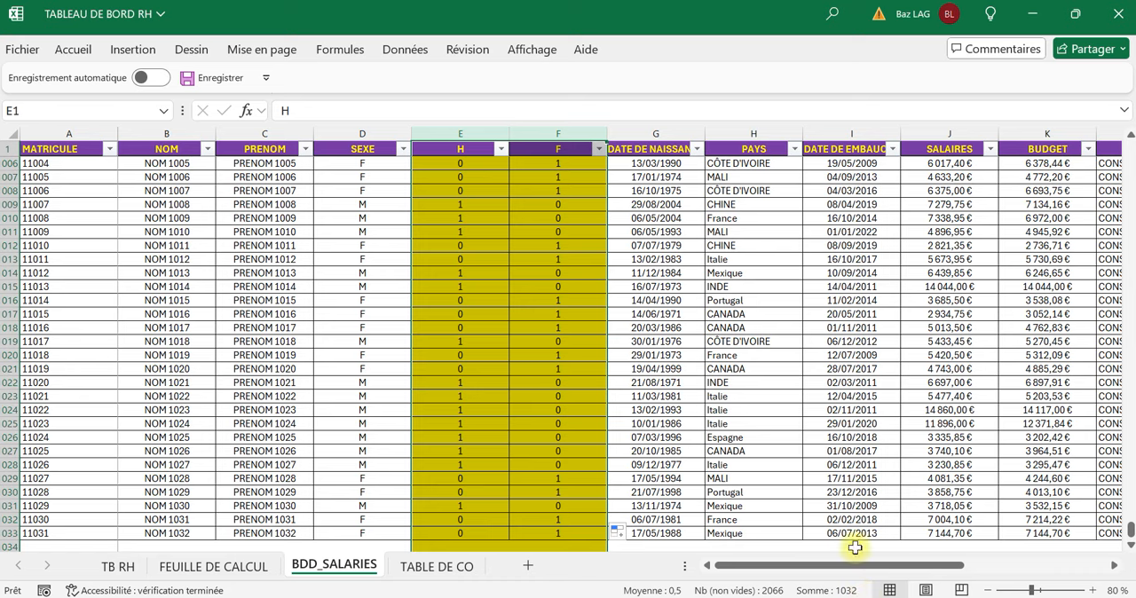
Start a formula in cell M2, the first employee row of the AGE column.
{"action": "left_click_drag", "start_coordinate": [832, 565], "coordinate": [980, 569]}
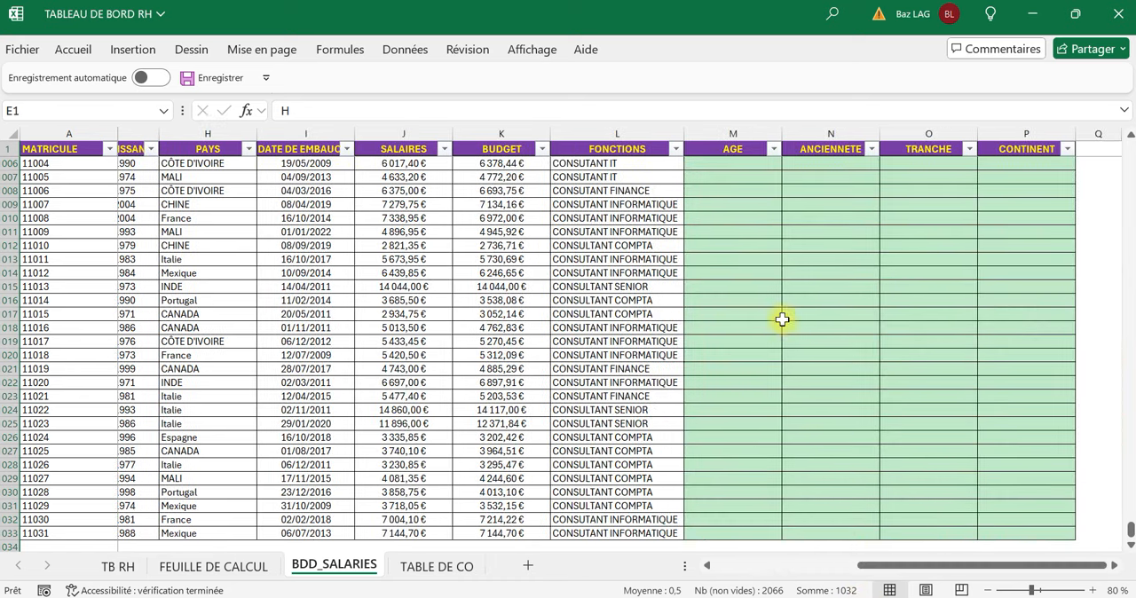
{"action": "left_click", "coordinate": [744, 151]}
{"action": "key", "text": "Down"}
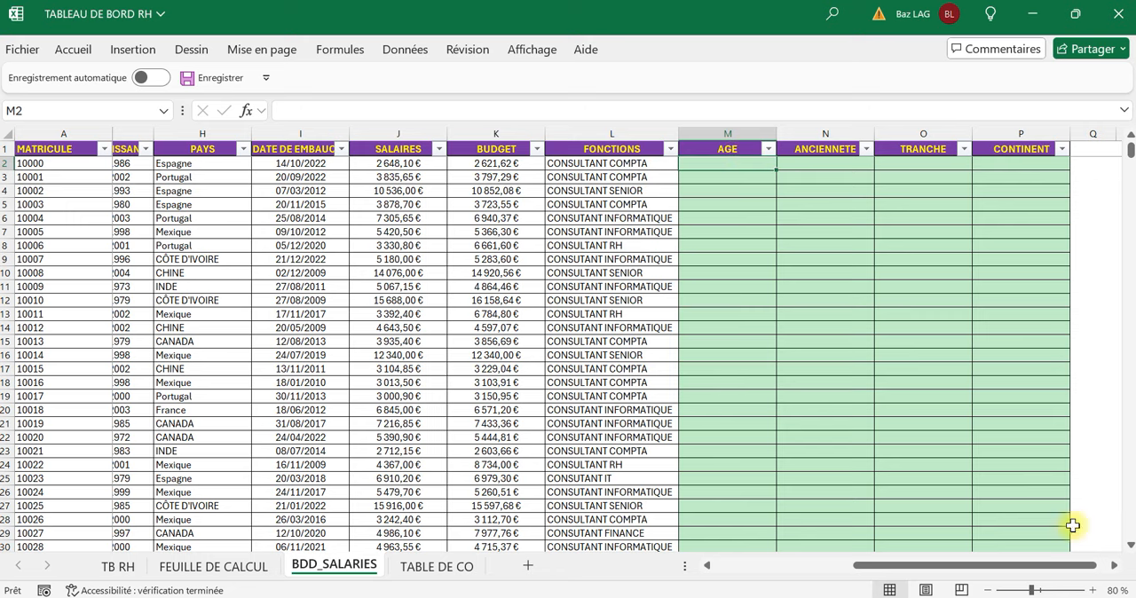
{"action": "left_click_drag", "start_coordinate": [968, 568], "coordinate": [1040, 571]}
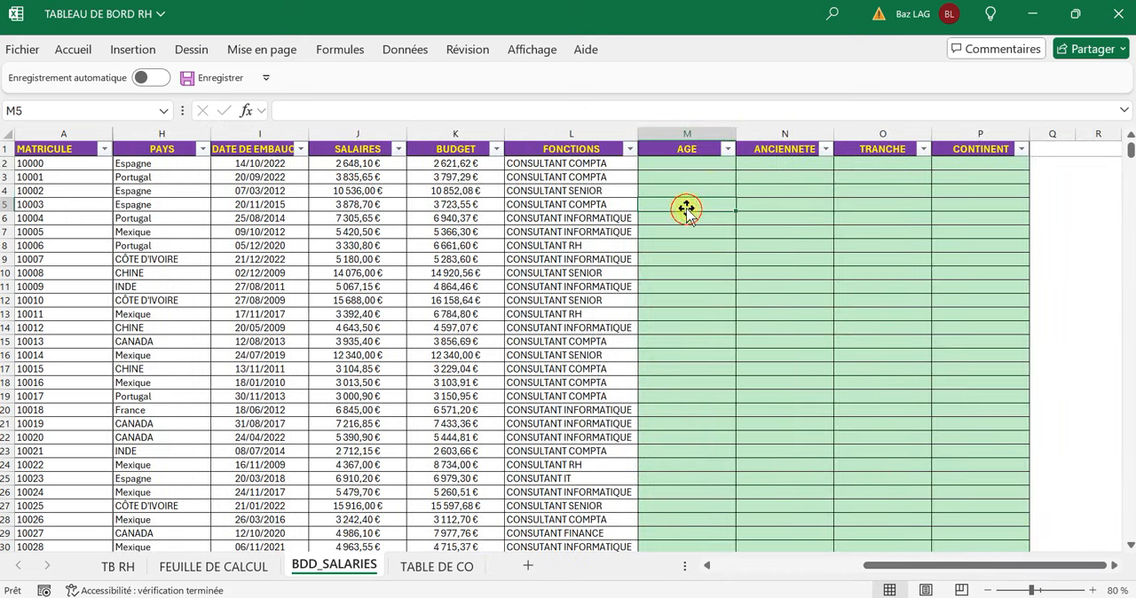
{"action": "type", "text": "="}
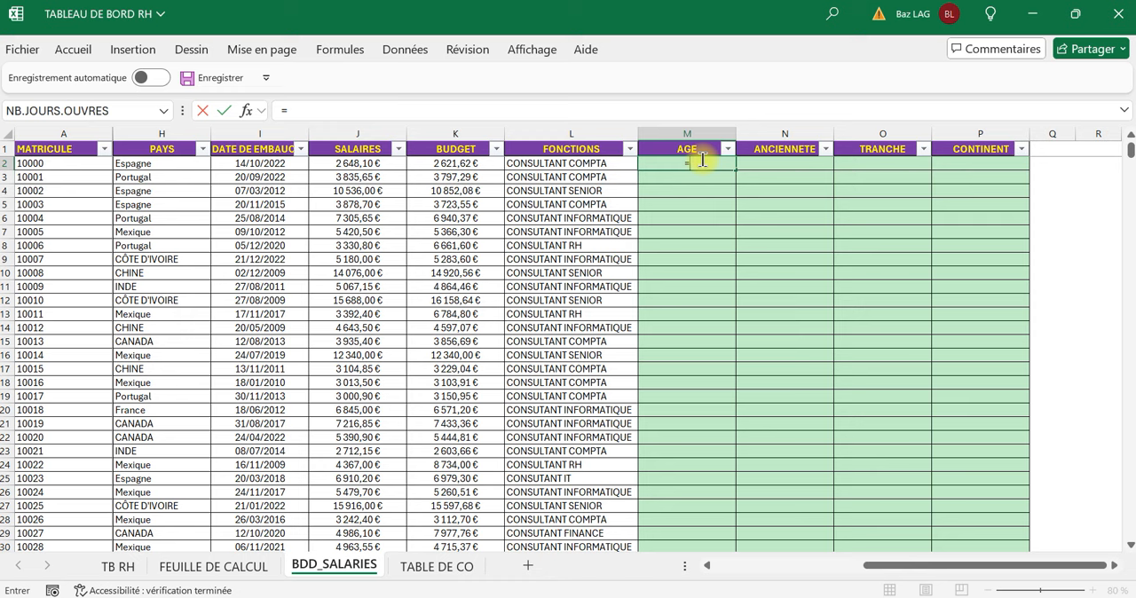
{"action": "type", "text": "dated"}
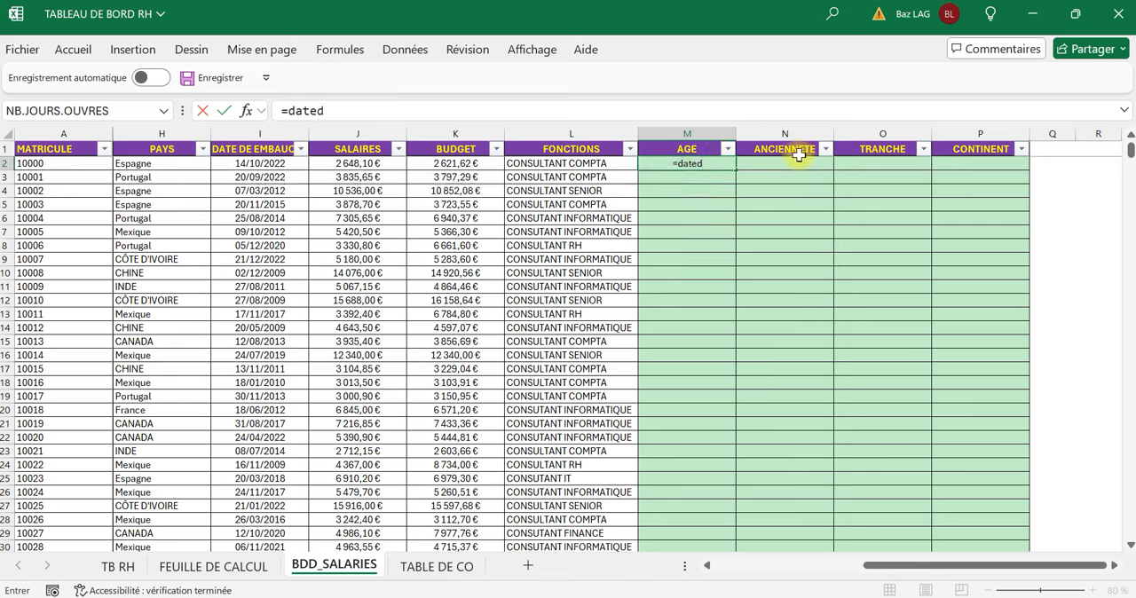
{"action": "type", "text": "if"}
{"action": "key", "text": "BackSpace"}
{"action": "key", "text": "BackSpace"}
{"action": "key", "text": "BackSpace"}
{"action": "key", "text": "BackSpace"}
{"action": "key", "text": "BackSpace"}
{"action": "key", "text": "BackSpace"}
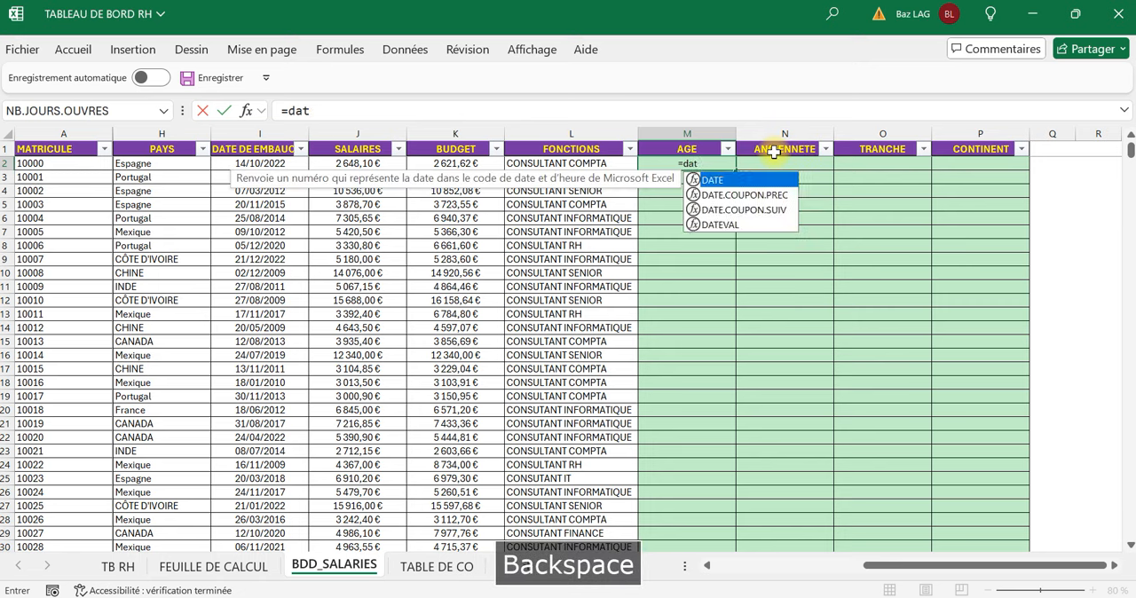
{"action": "key", "text": "BackSpace"}
{"action": "type", "text": "rec"}
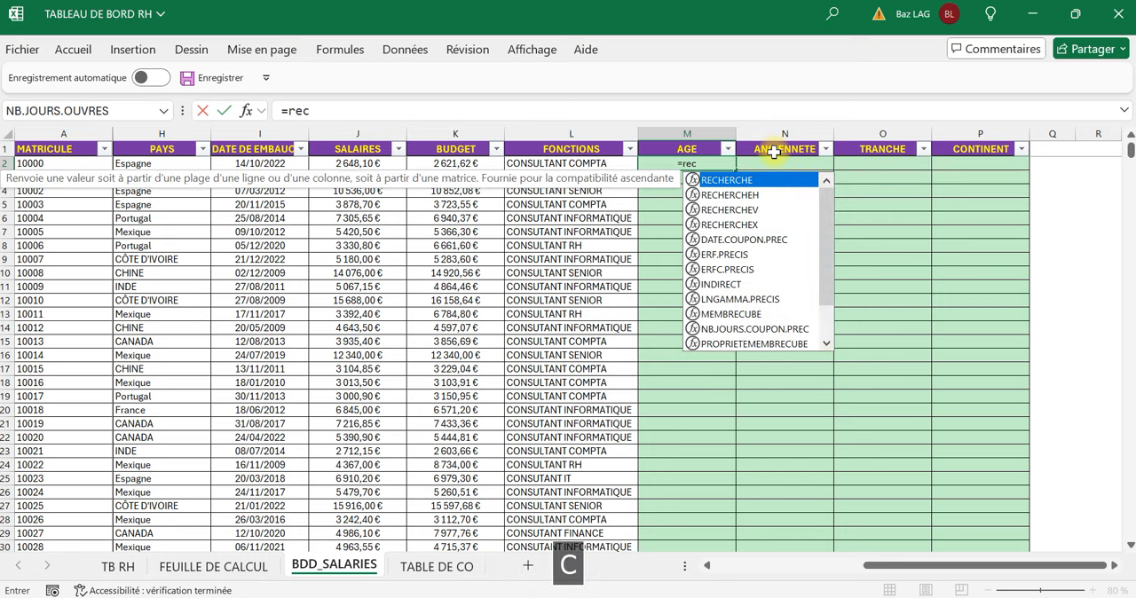
{"action": "type", "text": "h"}
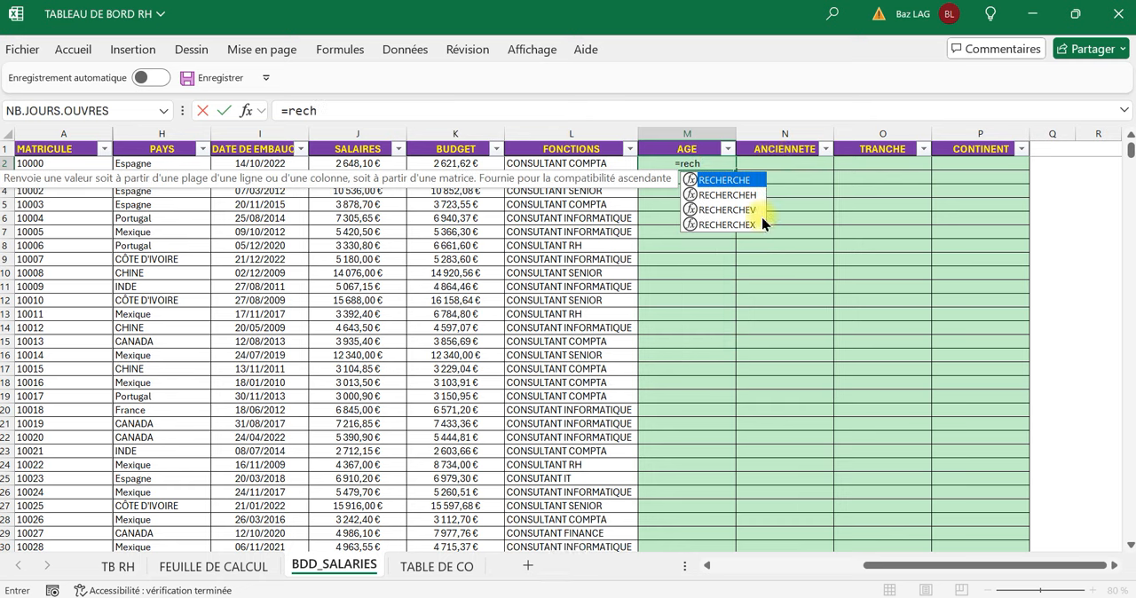
{"action": "key", "text": "BackSpace"}
{"action": "key", "text": "BackSpace"}
{"action": "key", "text": "BackSpace"}
{"action": "key", "text": "BackSpace"}
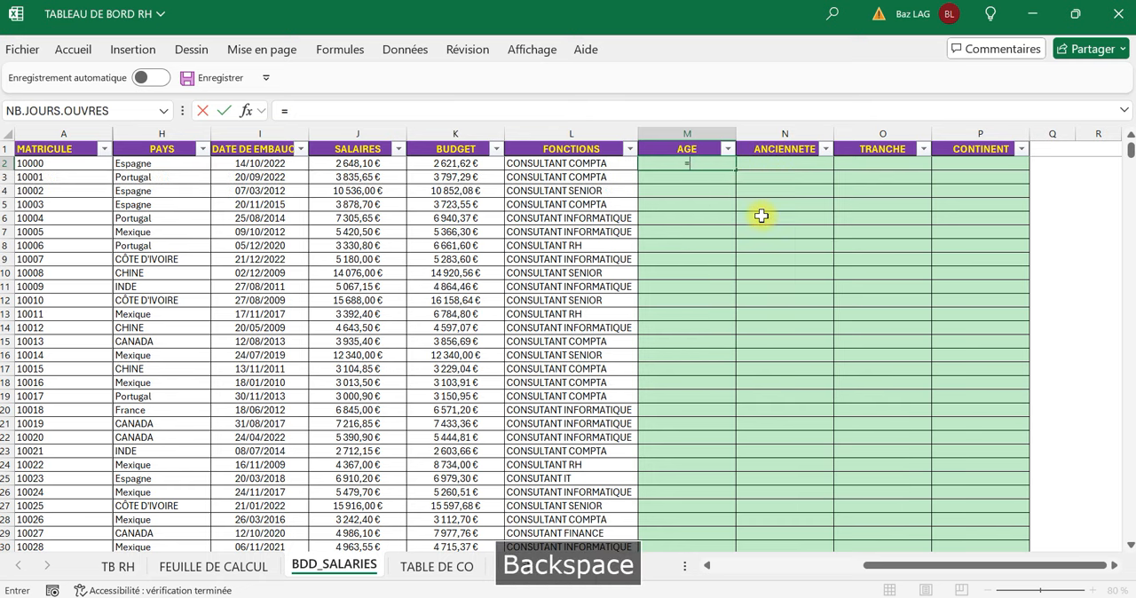
Complete the age formula in cell M2 as =DATEDIF(G2;AUJOURDHUI();"y"), based on the employee's birth date.
{"action": "type", "text": "datedif"}
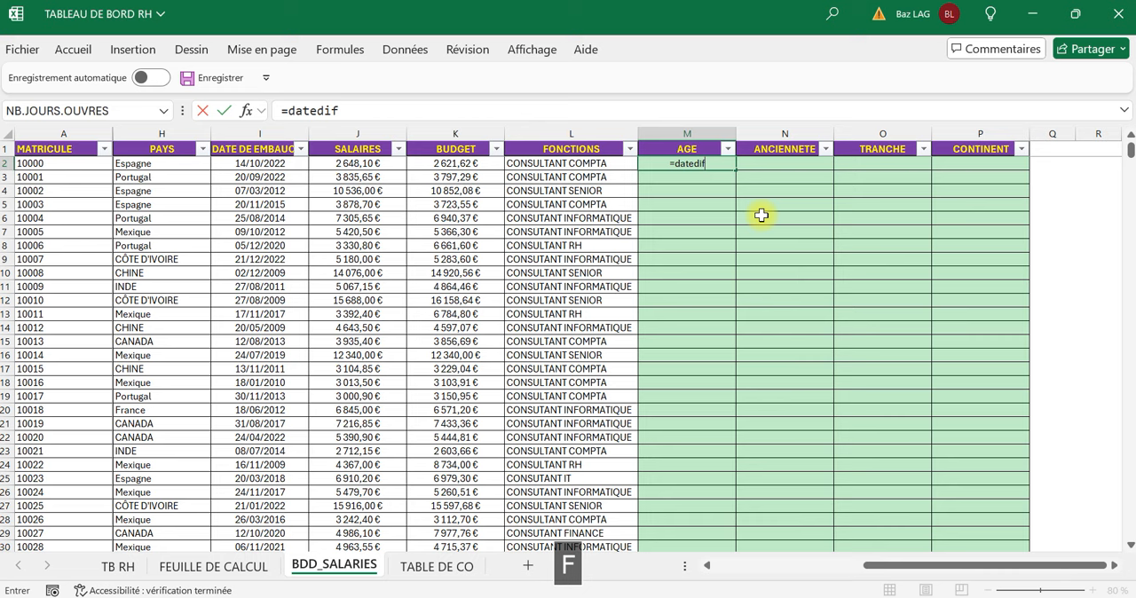
{"action": "type", "text": "("}
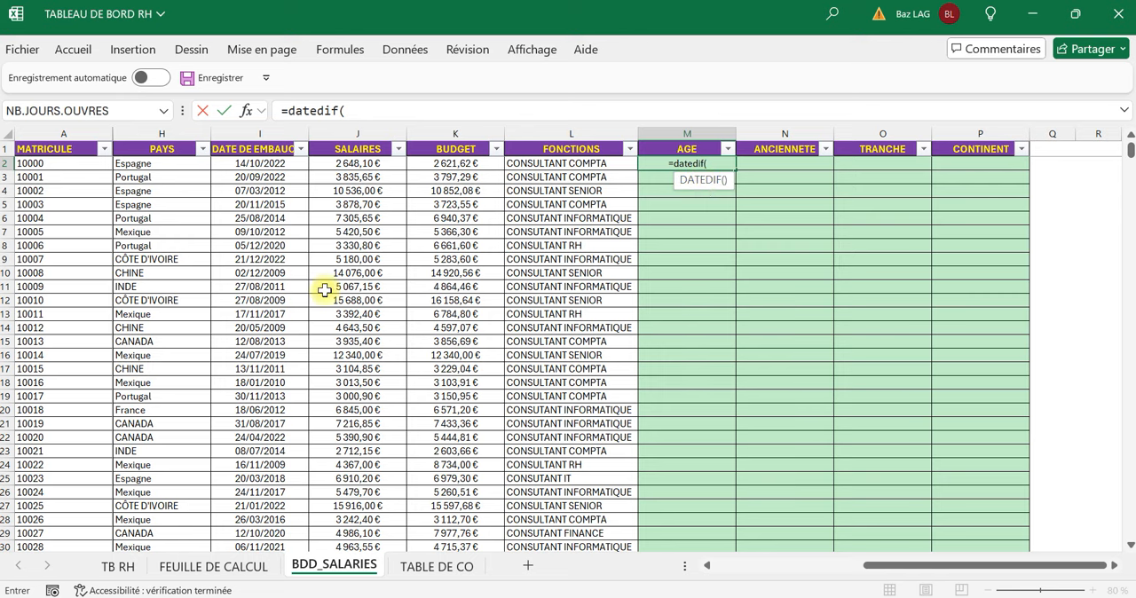
{"action": "left_click_drag", "start_coordinate": [1003, 568], "coordinate": [948, 570]}
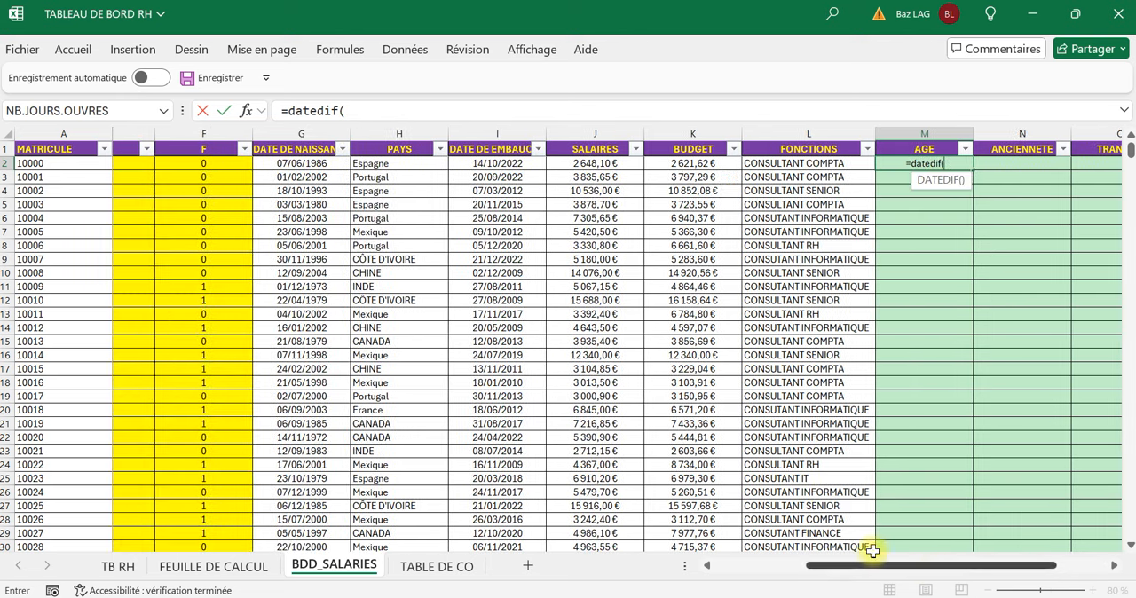
{"action": "left_click", "coordinate": [299, 163]}
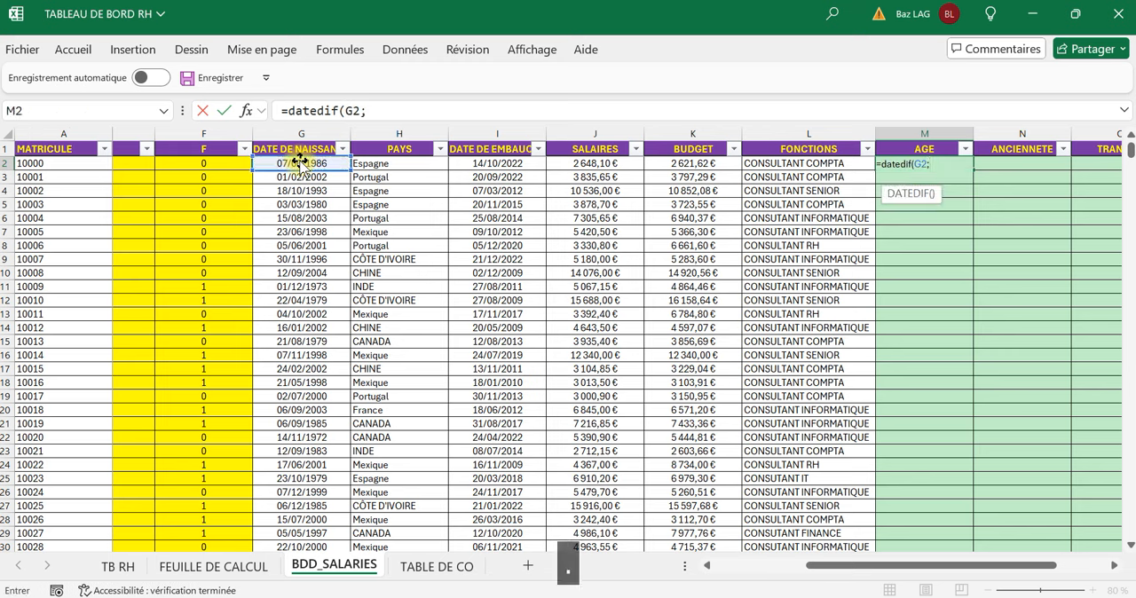
{"action": "type", "text": "auj"}
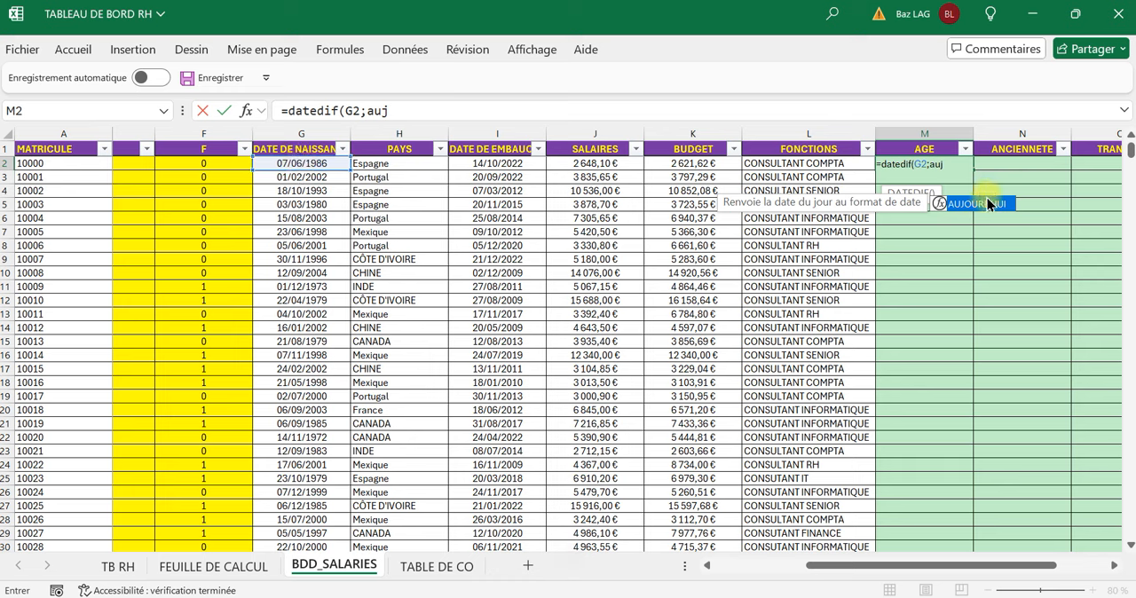
{"action": "double_click", "coordinate": [990, 205]}
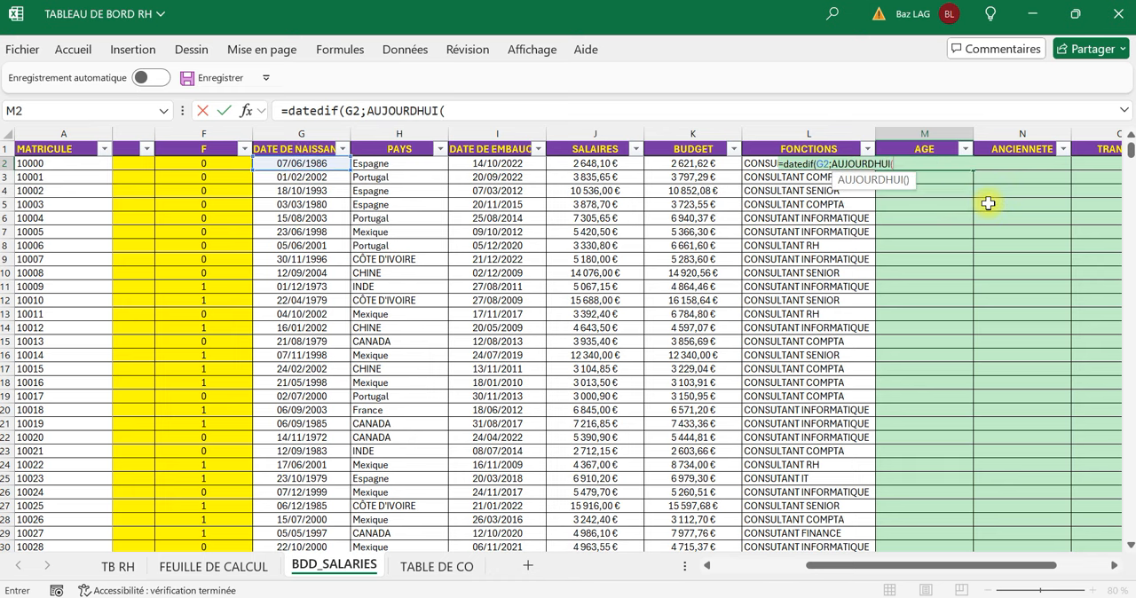
{"action": "type", "text": ")"}
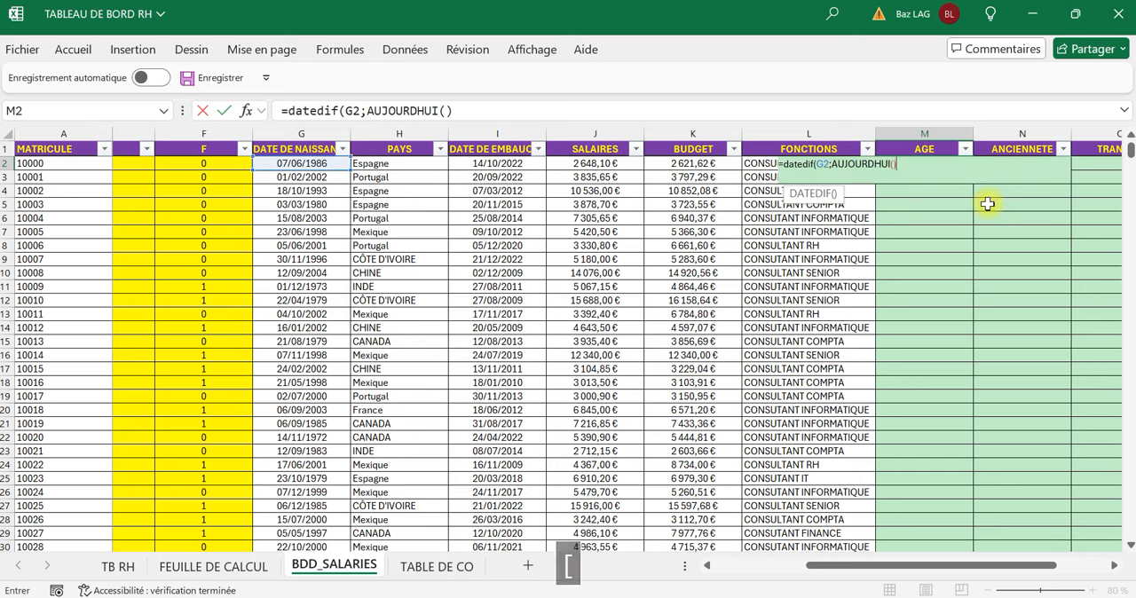
{"action": "type", "text": ";"}
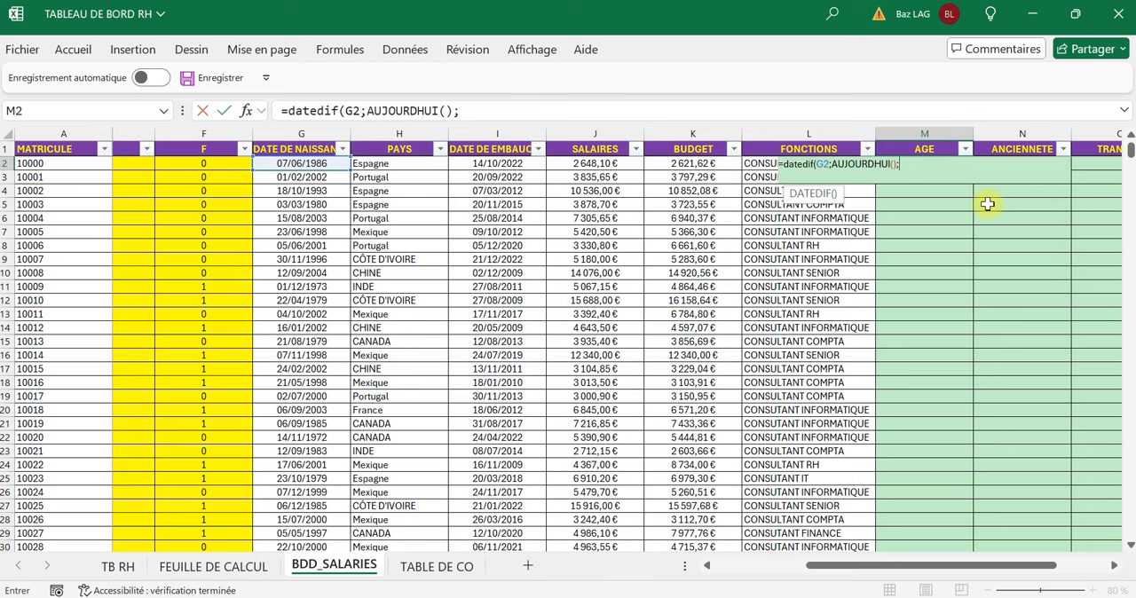
{"action": "type", "text": "\""}
{"action": "type", "text": "y\")"}
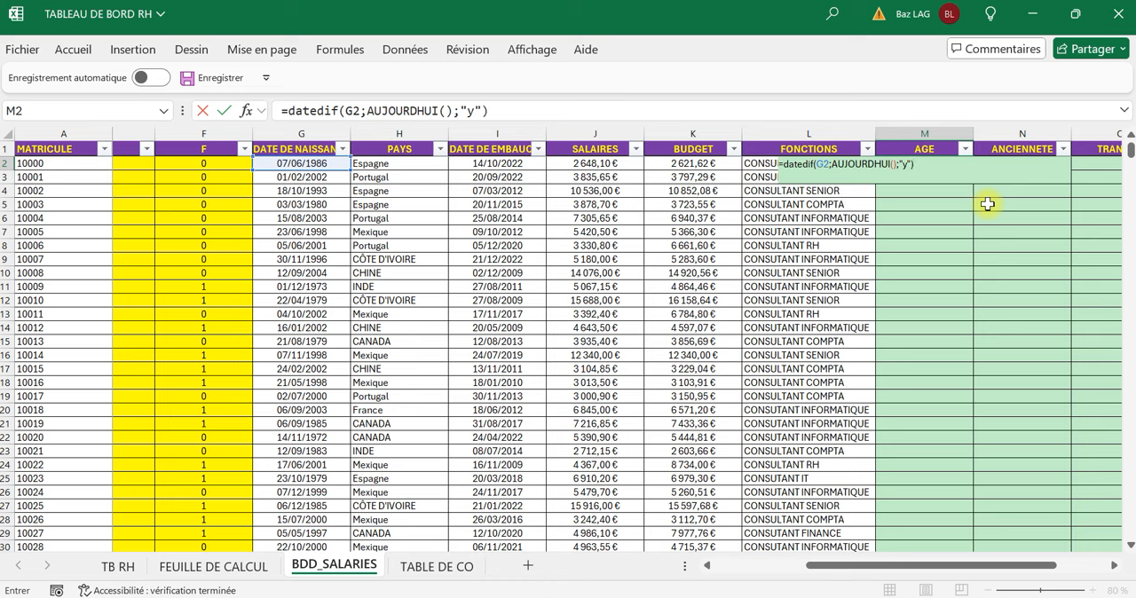
{"action": "key", "text": "Return"}
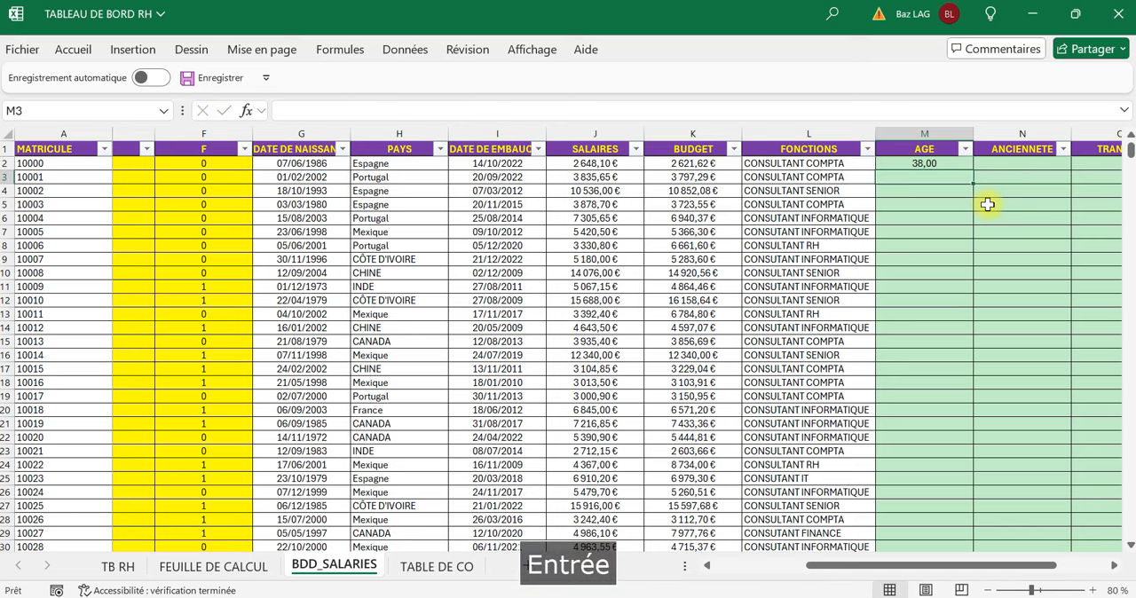
Fill the age formula from cell M2 down the whole AGE column.
{"action": "left_click_drag", "start_coordinate": [927, 158], "coordinate": [928, 155]}
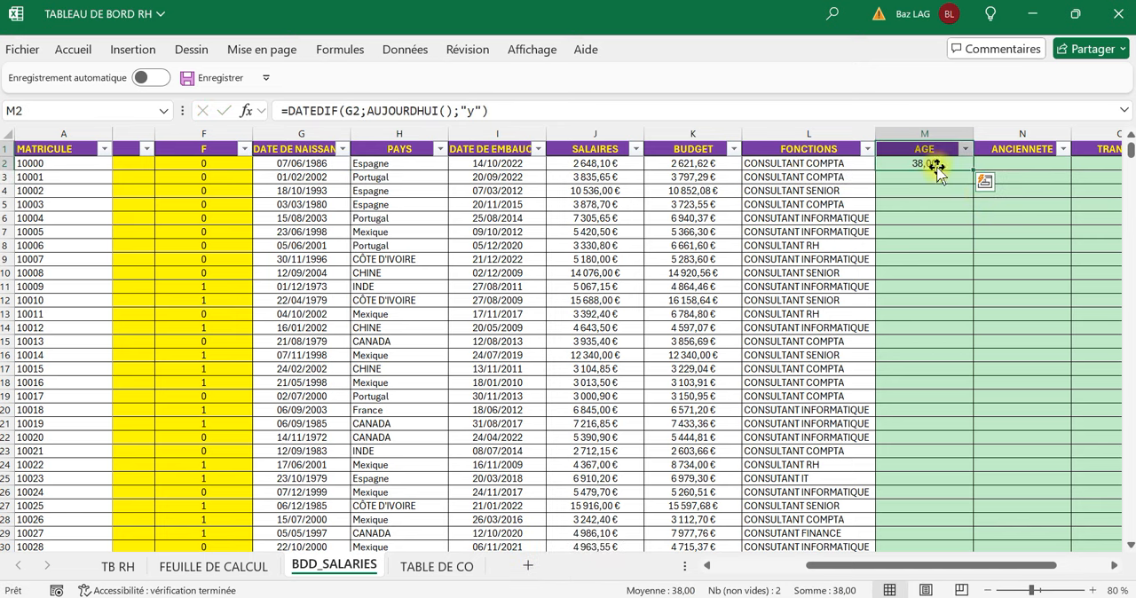
{"action": "left_click", "coordinate": [955, 199]}
{"action": "left_click", "coordinate": [952, 165]}
{"action": "key", "text": "ctrl+c"}
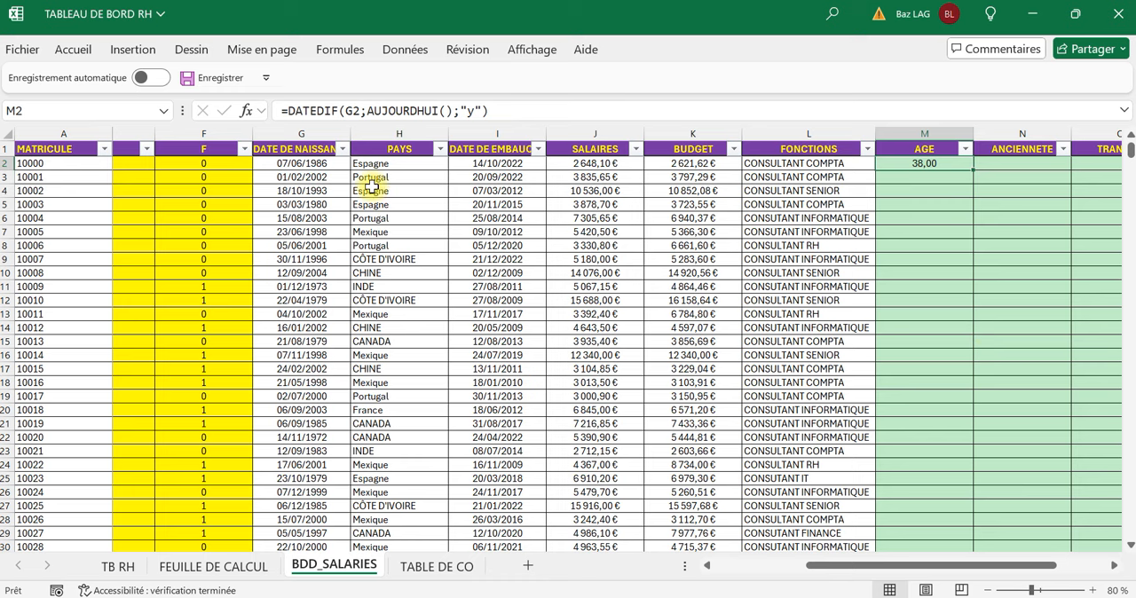
{"action": "left_click", "coordinate": [293, 164]}
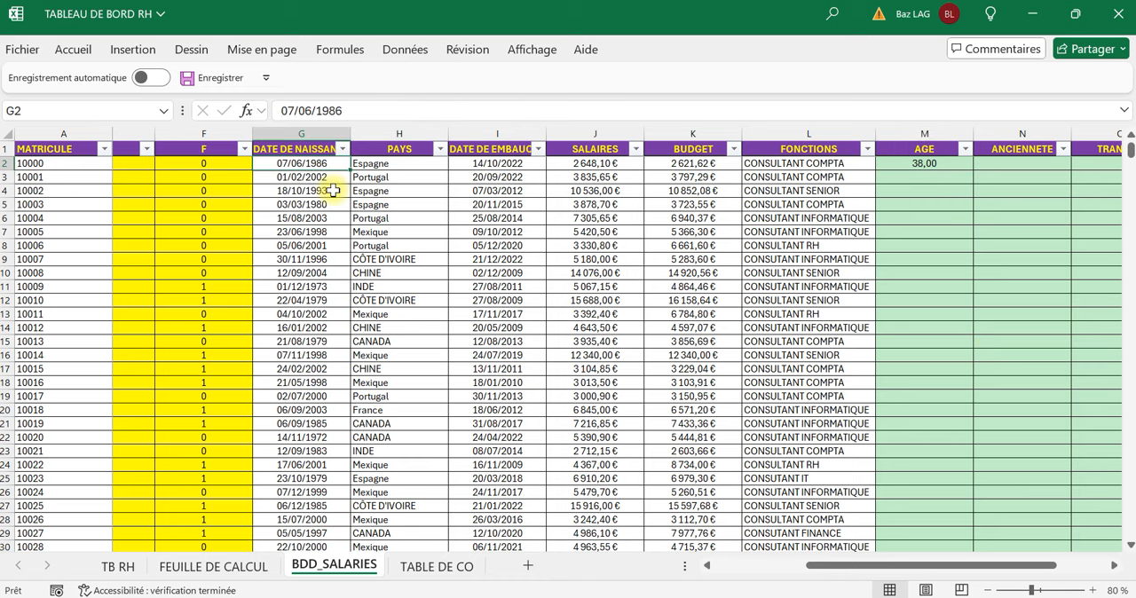
{"action": "left_click", "coordinate": [963, 215]}
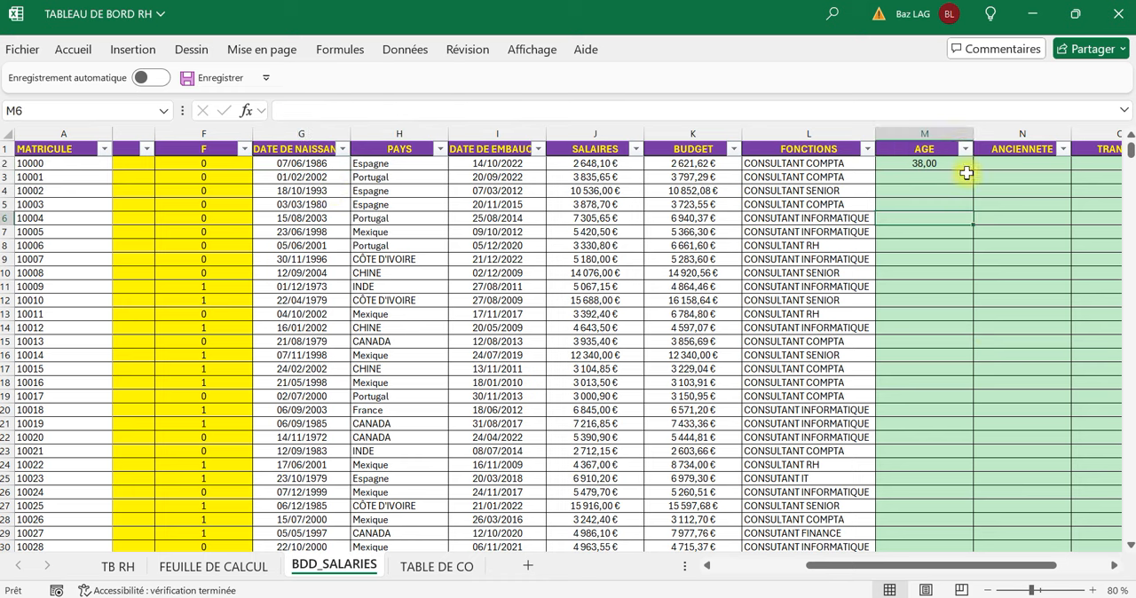
{"action": "left_click", "coordinate": [953, 161]}
{"action": "double_click", "coordinate": [973, 170]}
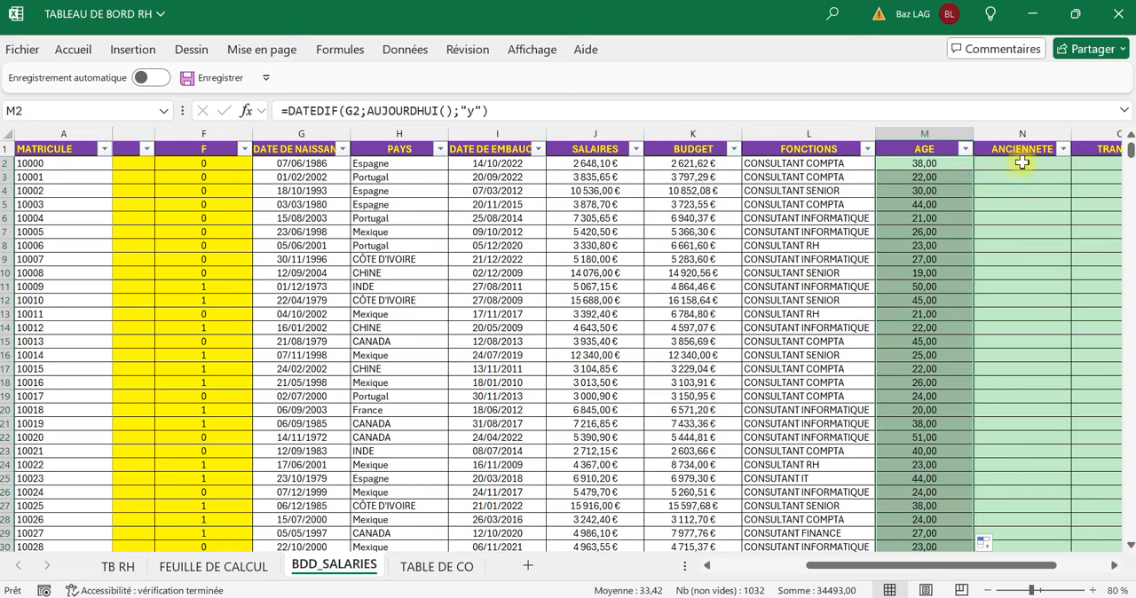
Copy the age formula from M2 into N2 and point it to the hire date, giving =DATEDIF(I2;AUJOURDHUI();"y").
{"action": "left_click", "coordinate": [948, 167]}
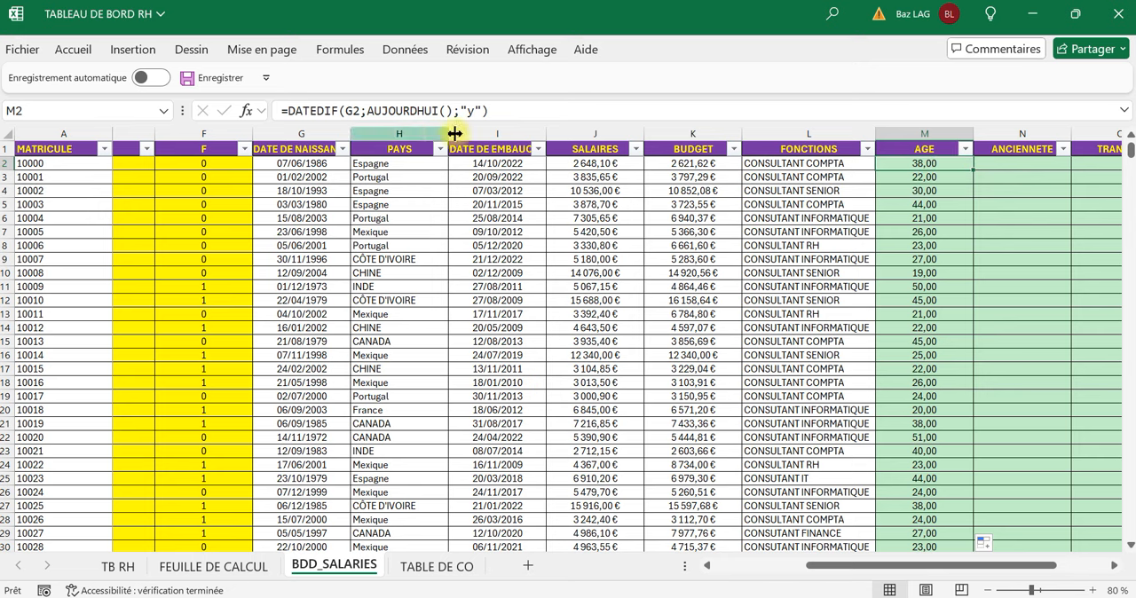
{"action": "left_click_drag", "start_coordinate": [591, 112], "coordinate": [32, 34]}
{"action": "key", "text": "ctrl+c"}
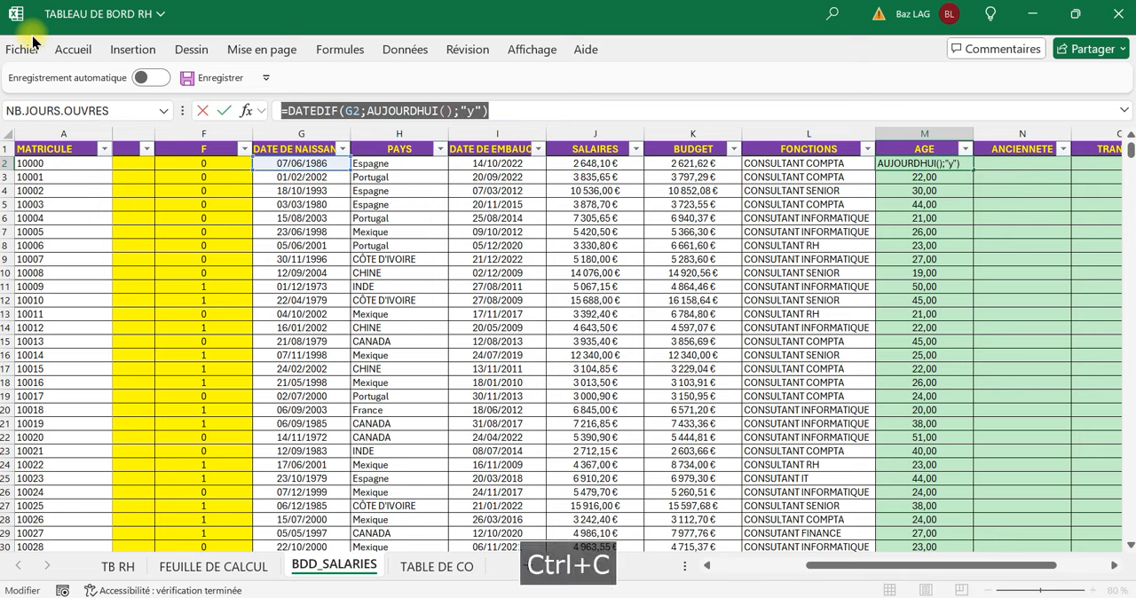
{"action": "key", "text": "Tab"}
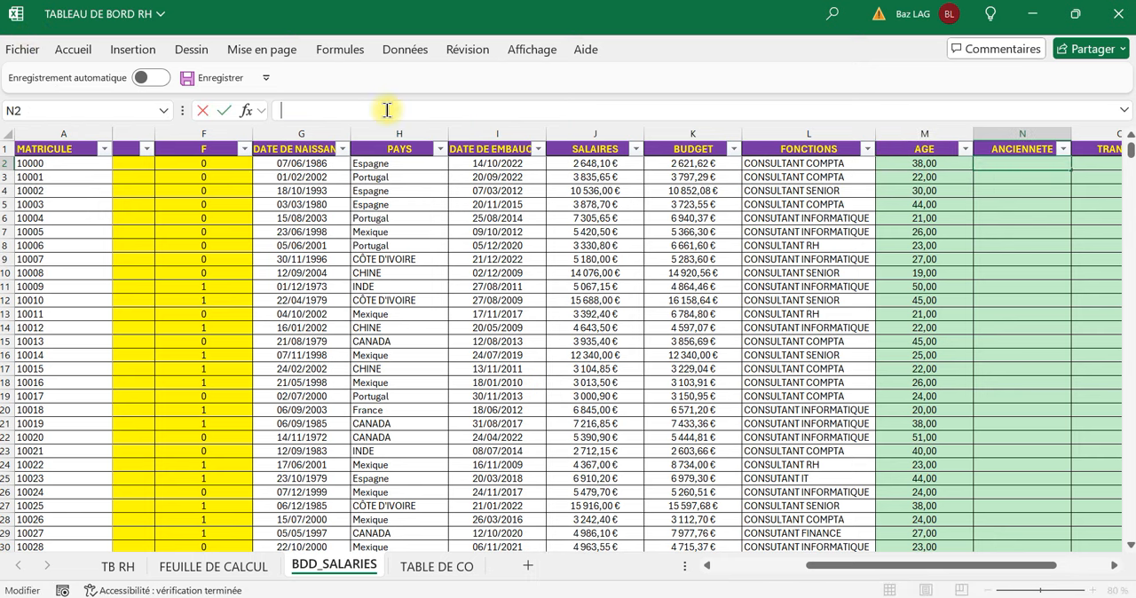
{"action": "key", "text": "ctrl+v"}
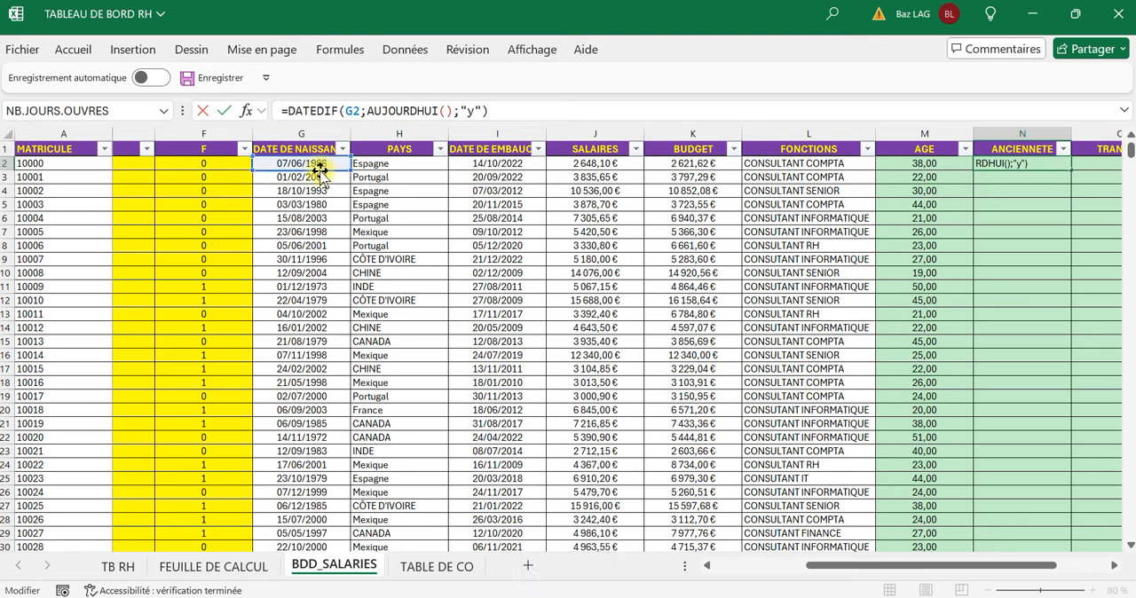
{"action": "left_click_drag", "start_coordinate": [319, 171], "coordinate": [474, 176]}
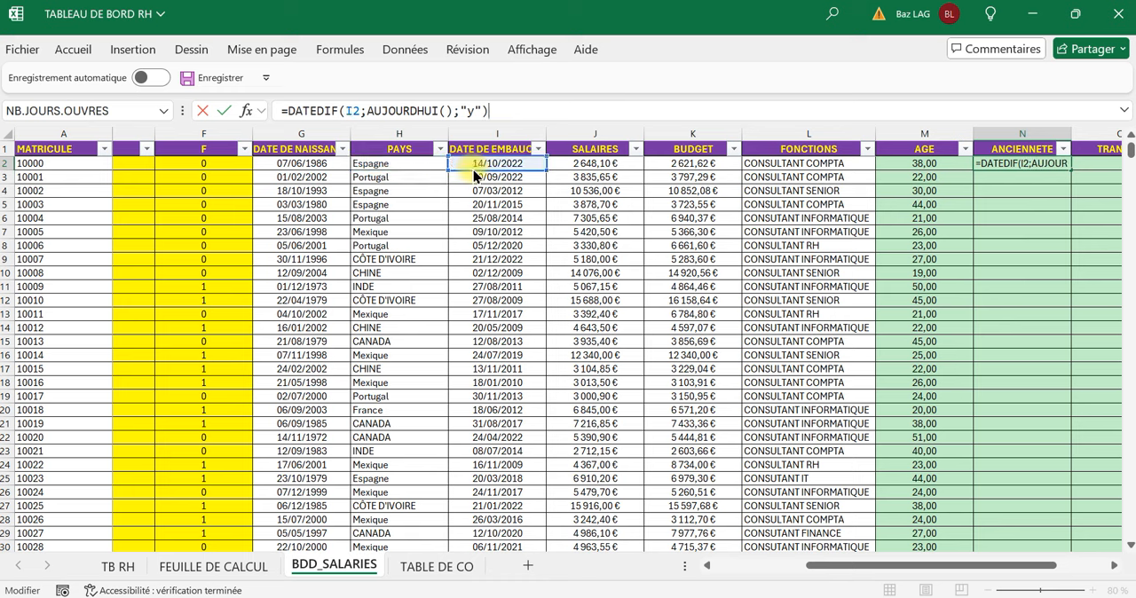
{"action": "key", "text": "Return"}
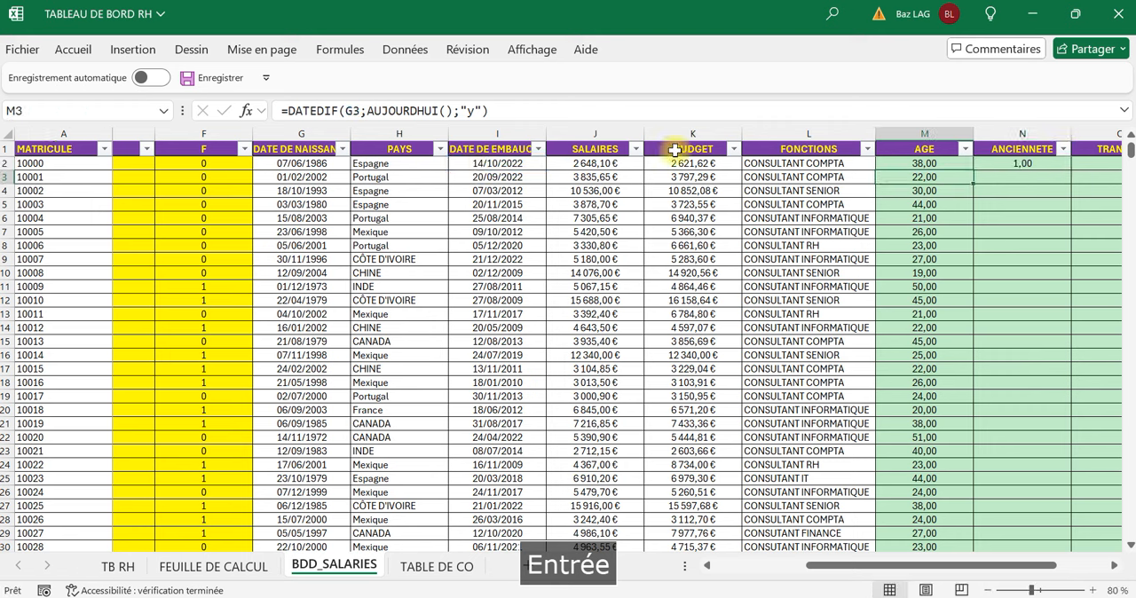
Fill the years-based seniority formula from N2 down the ANCIENNETE column and select the first hire date, I2.
{"action": "left_click", "coordinate": [1035, 163]}
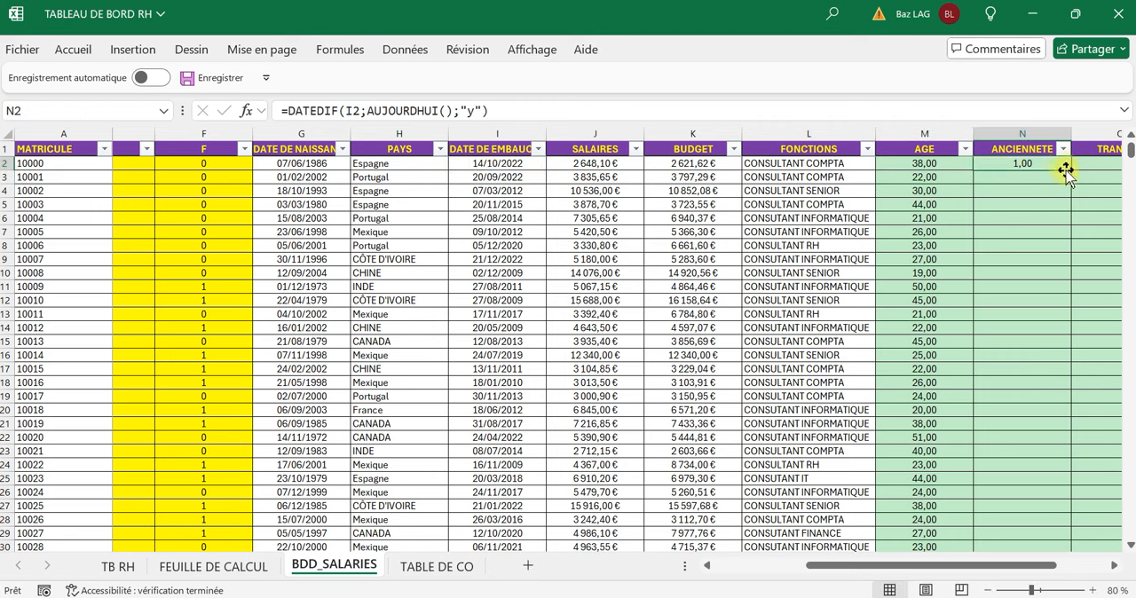
{"action": "double_click", "coordinate": [1067, 171]}
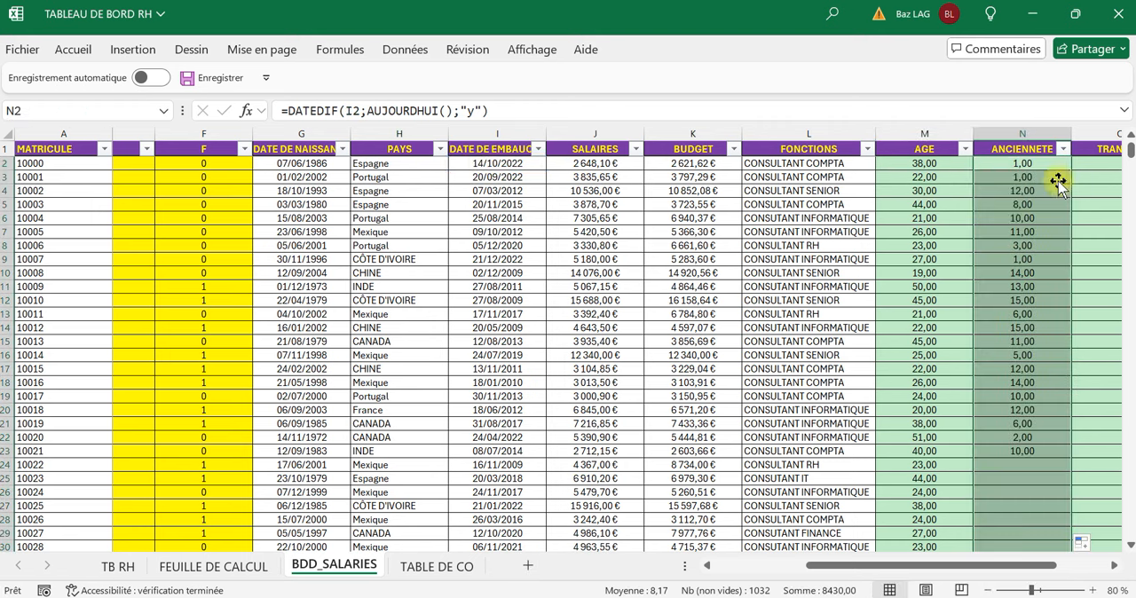
{"action": "left_click", "coordinate": [510, 166]}
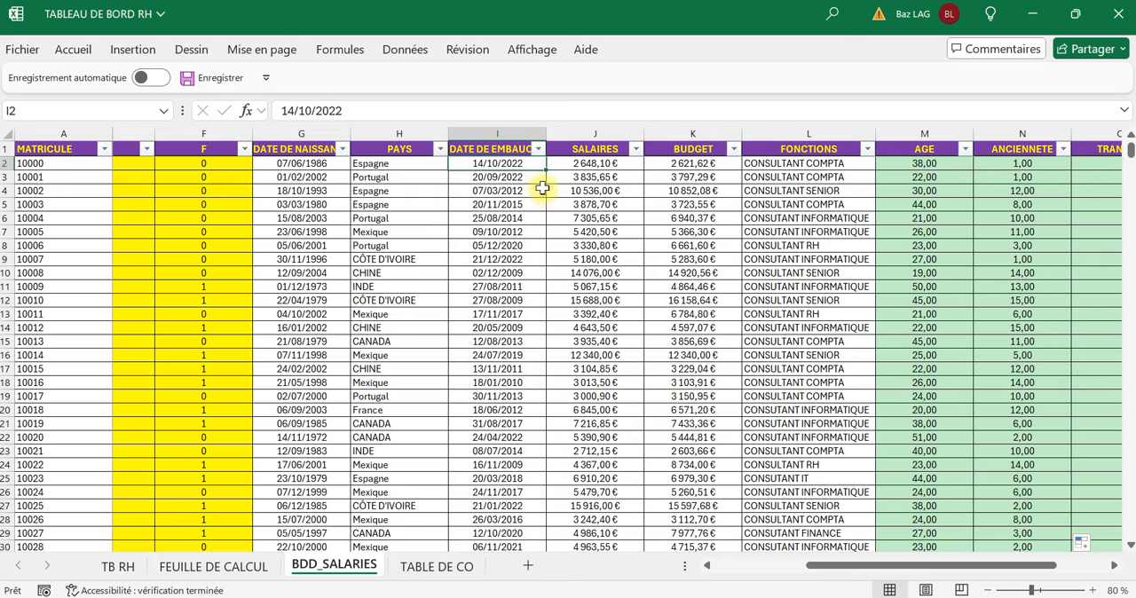
Change the interval unit in the N2 seniority formula to months, "m".
{"action": "left_click", "coordinate": [1030, 165]}
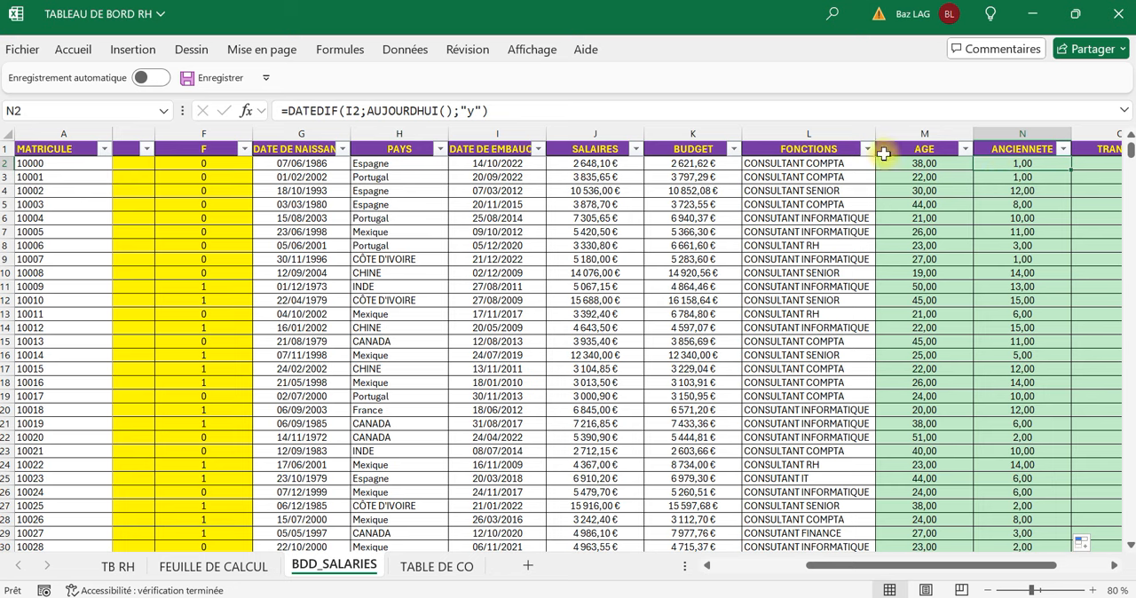
{"action": "left_click", "coordinate": [474, 110]}
{"action": "key", "text": "BackSpace"}
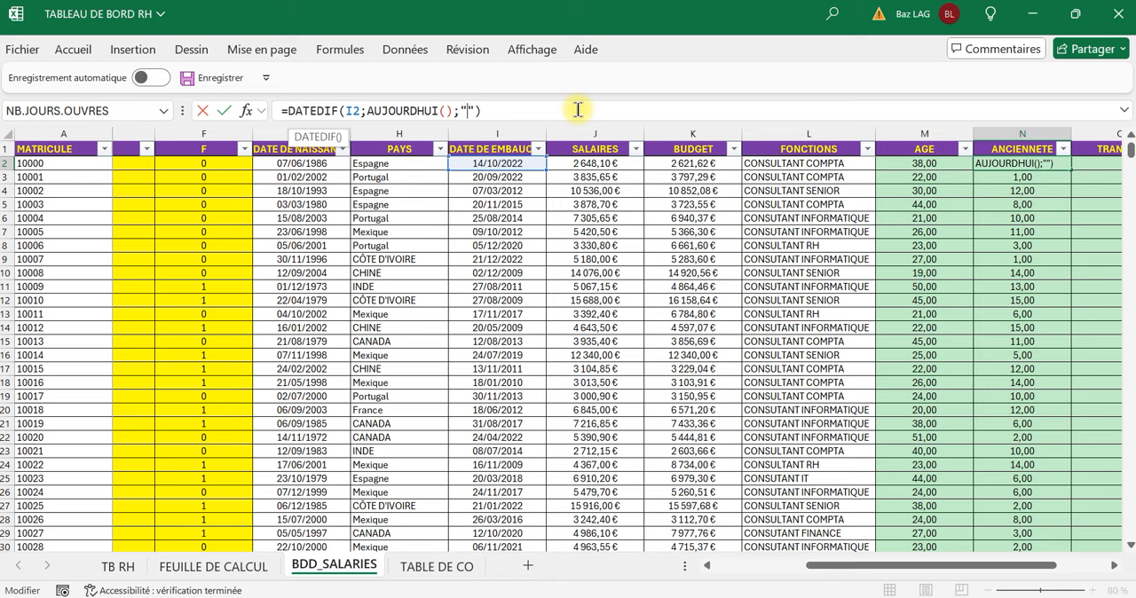
{"action": "type", "text": "m"}
{"action": "key", "text": "Return"}
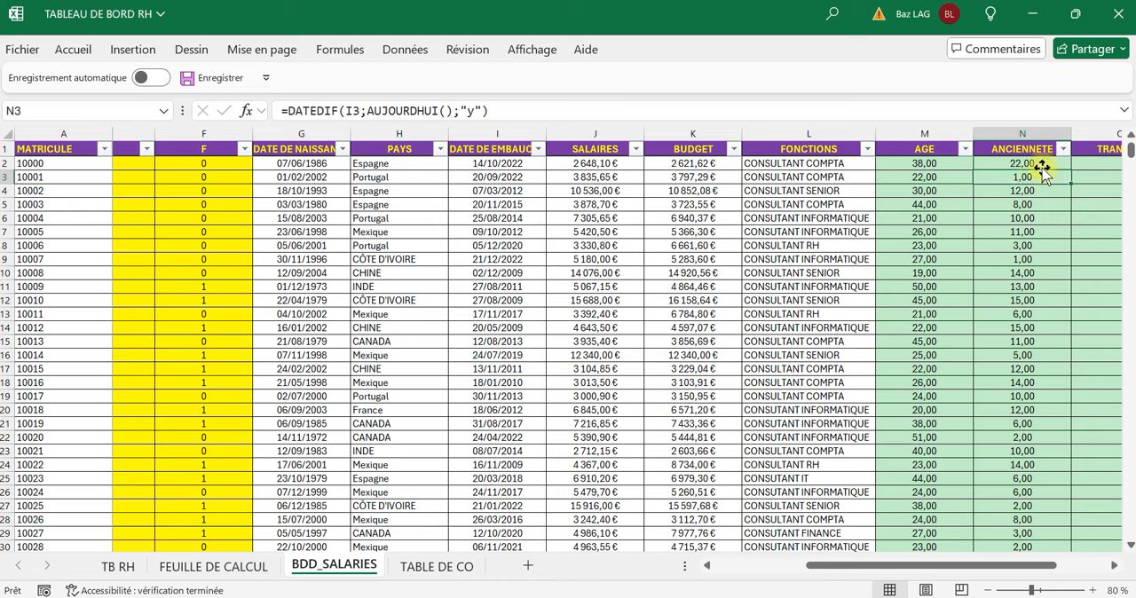
Divide the N2 formula by 12, giving =DATEDIF(I2;AUJOURDHUI();"m")/12, and fill it down the ANCIENNETE column.
{"action": "left_click", "coordinate": [1030, 163]}
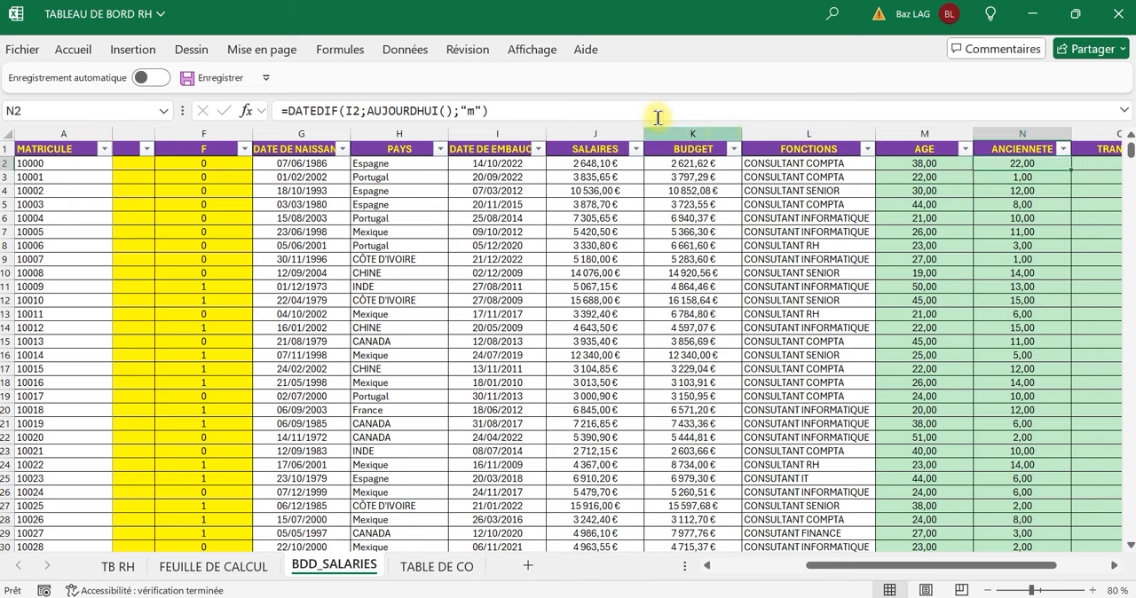
{"action": "left_click", "coordinate": [569, 116]}
{"action": "type", "text": "/12"}
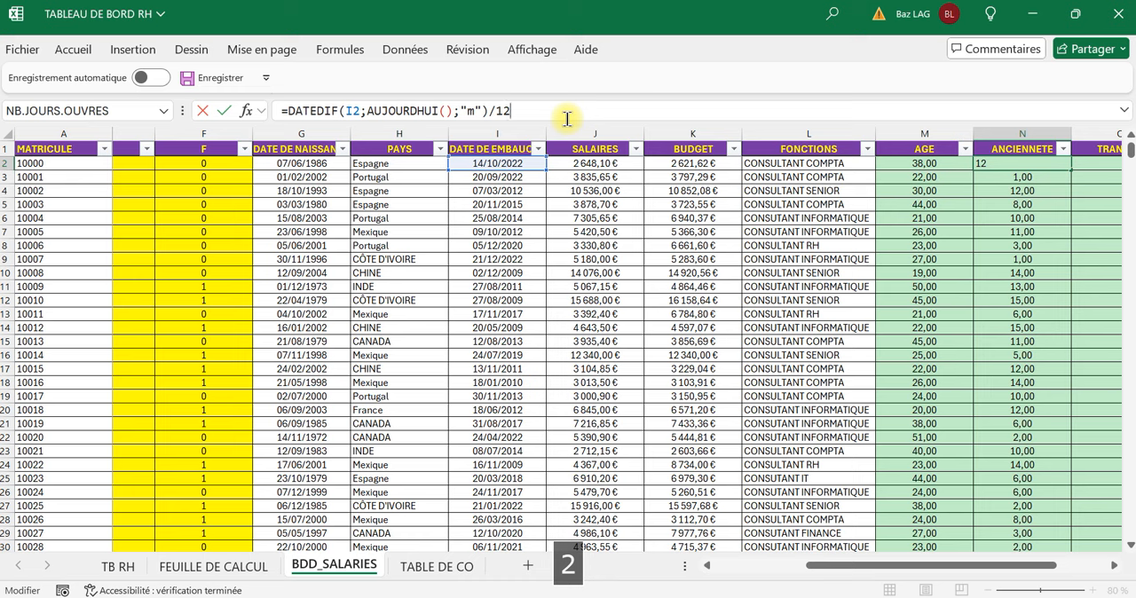
{"action": "key", "text": "Return"}
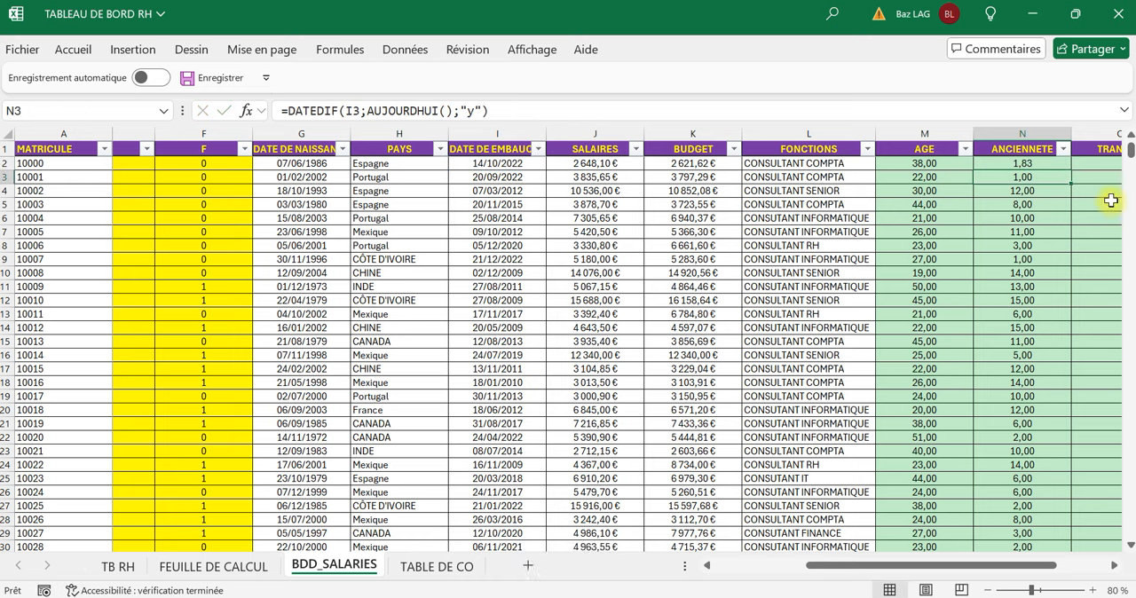
{"action": "left_click", "coordinate": [1061, 165]}
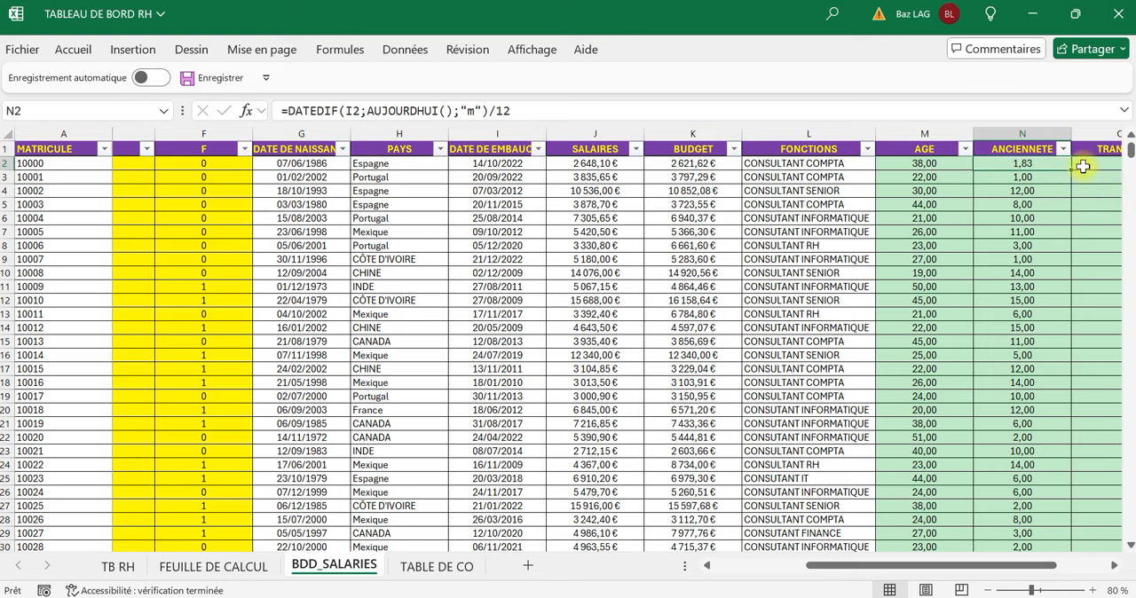
{"action": "double_click", "coordinate": [1073, 169]}
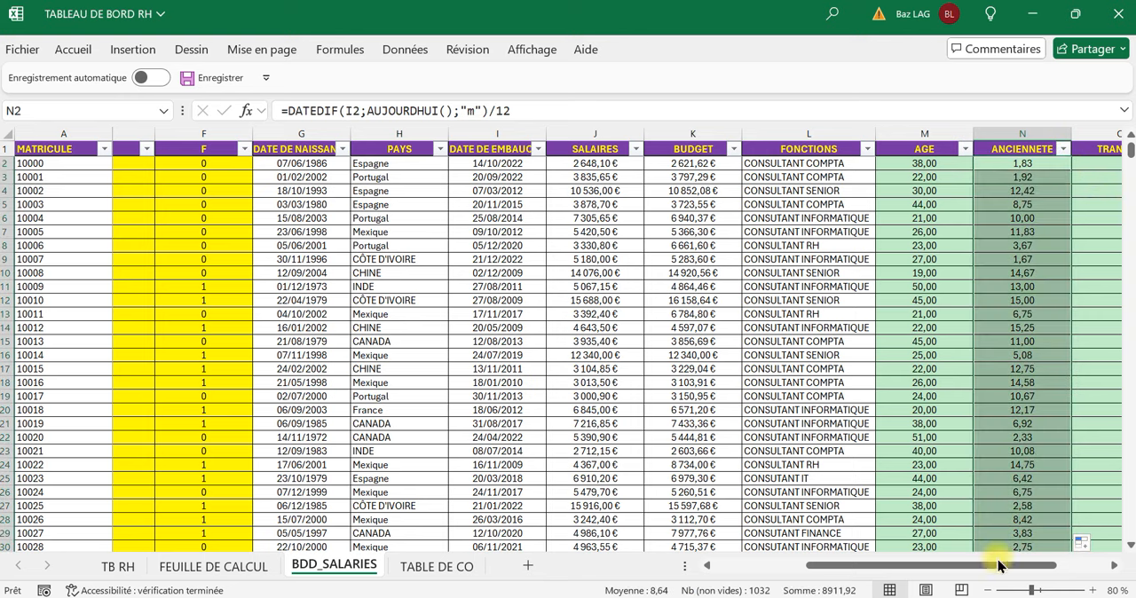
Select the first TRANCHE cell, O2, and examine the age thresholds and their brackets on the TABLE DE CO sheet.
{"action": "left_click_drag", "start_coordinate": [996, 571], "coordinate": [1038, 571]}
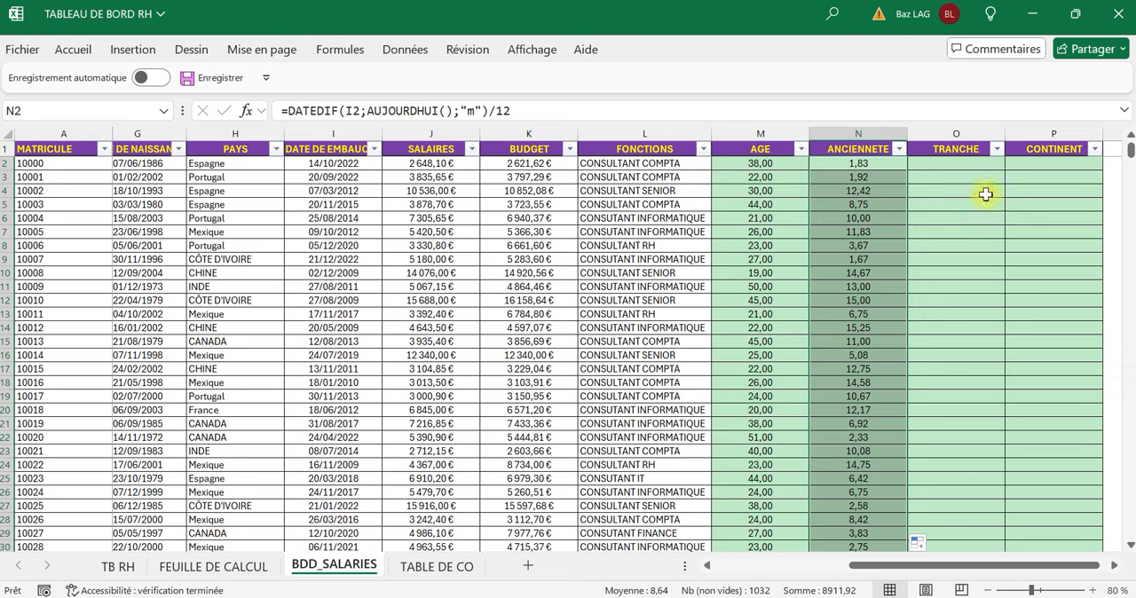
{"action": "left_click", "coordinate": [974, 165]}
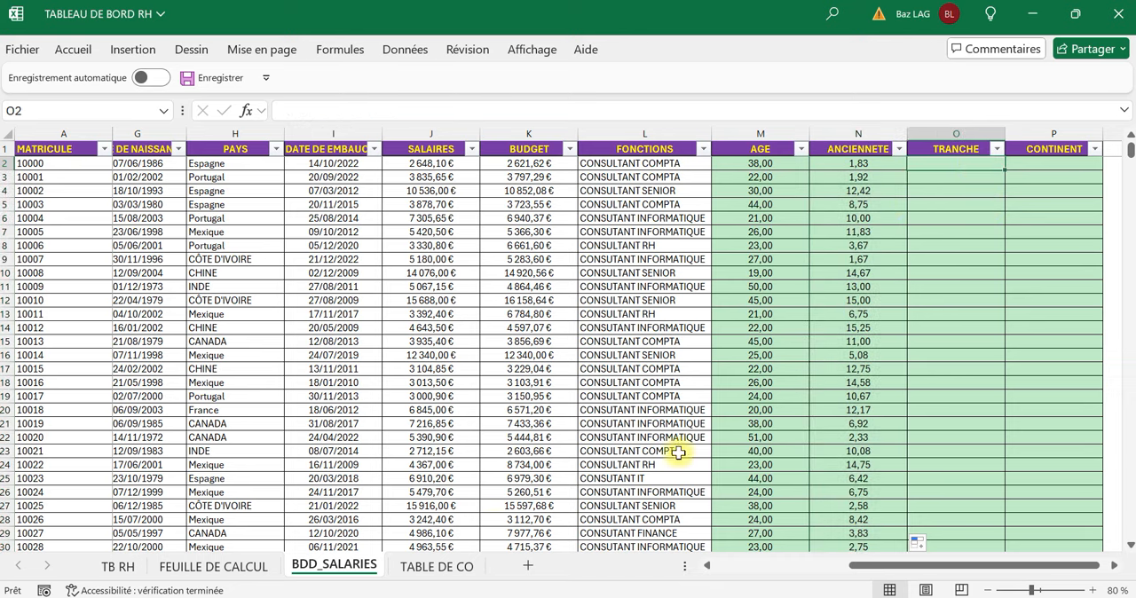
{"action": "left_click", "coordinate": [431, 568]}
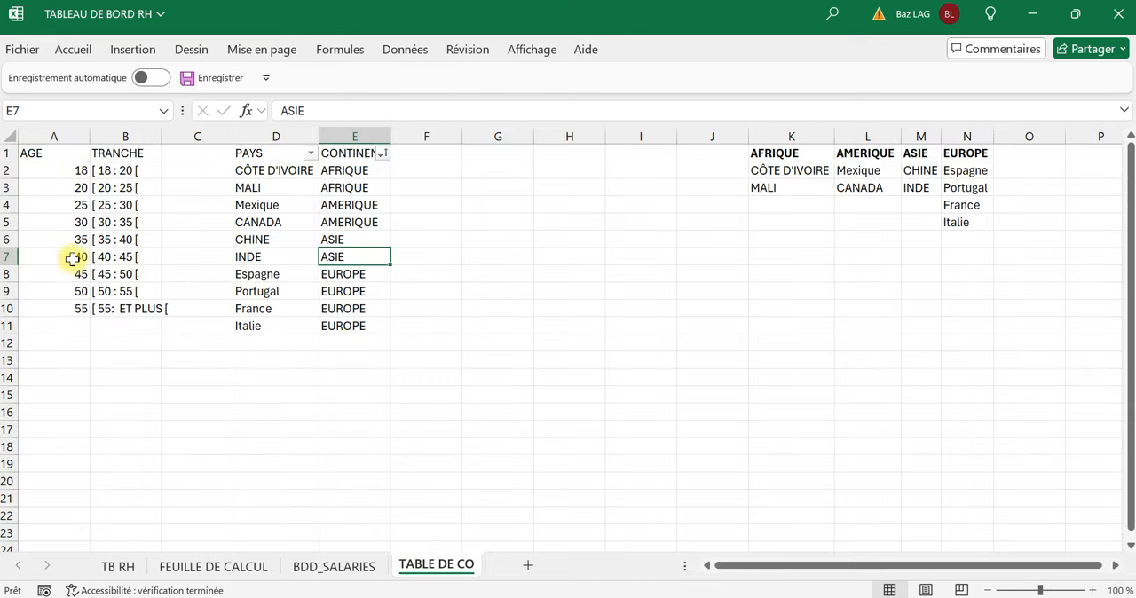
{"action": "left_click", "coordinate": [71, 168]}
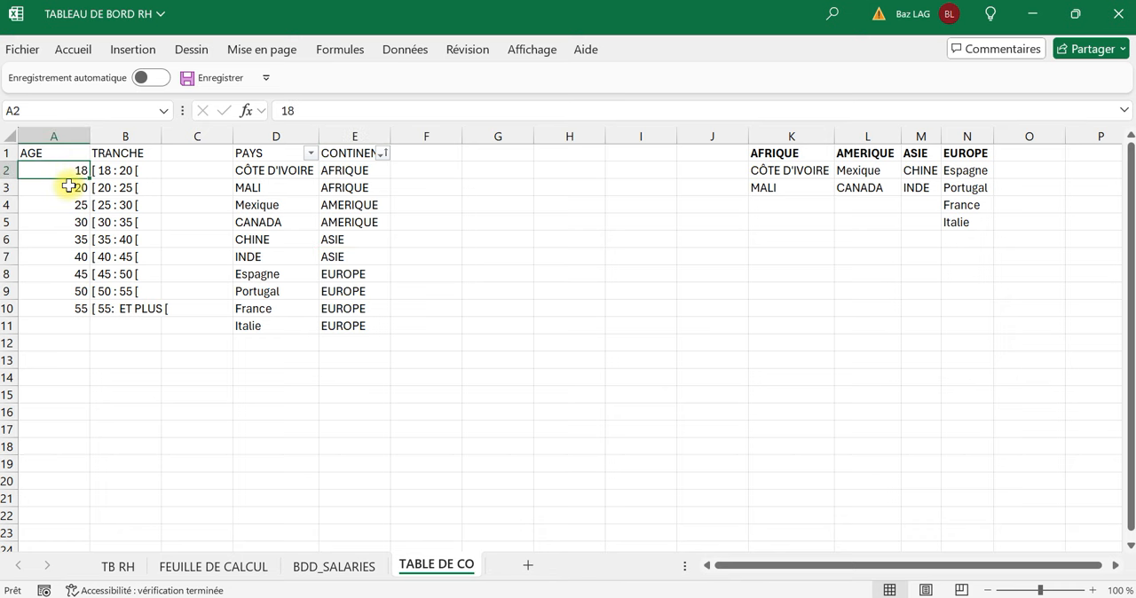
{"action": "left_click", "coordinate": [71, 187]}
{"action": "left_click", "coordinate": [73, 205]}
{"action": "left_click", "coordinate": [76, 222]}
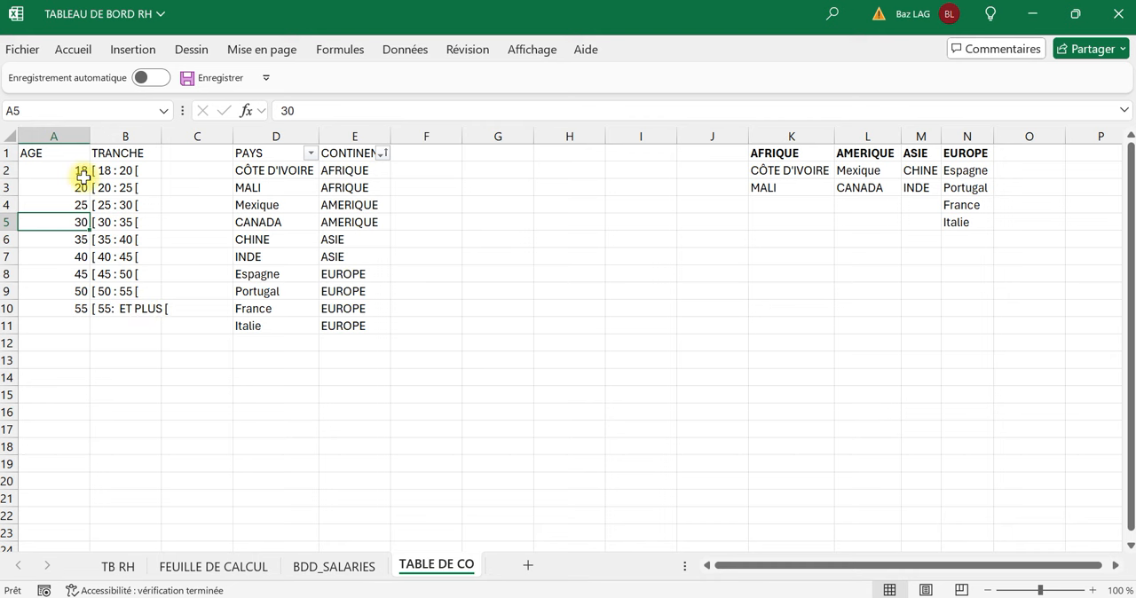
{"action": "left_click", "coordinate": [81, 187]}
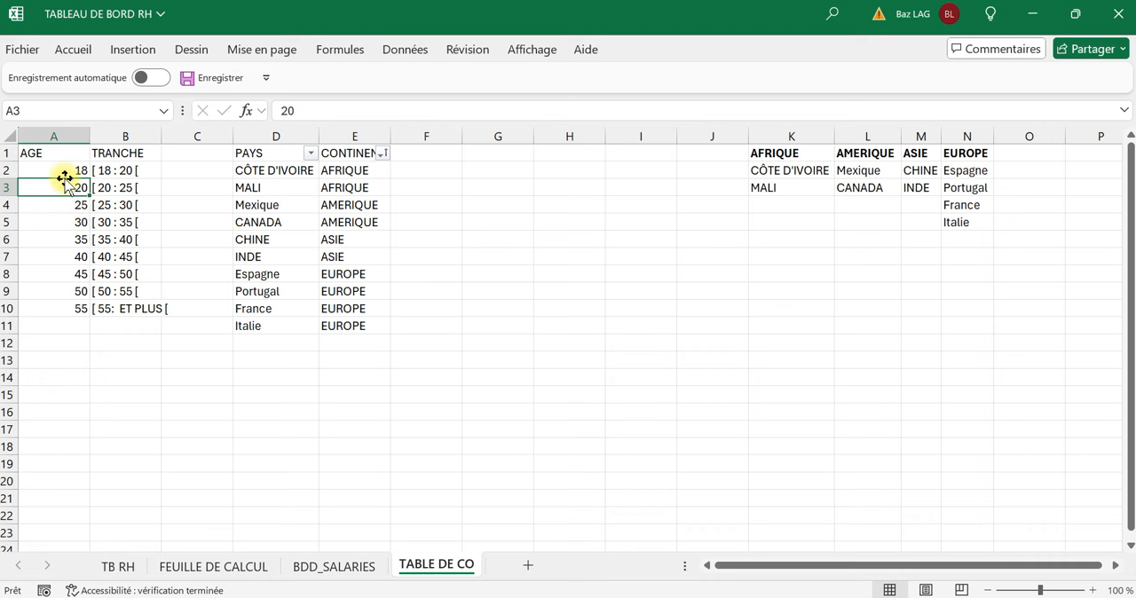
Start a RECHERCHEV formula in cell O2 of the TRANCHE column on the BDD_SALARIES sheet.
{"action": "left_click", "coordinate": [331, 566]}
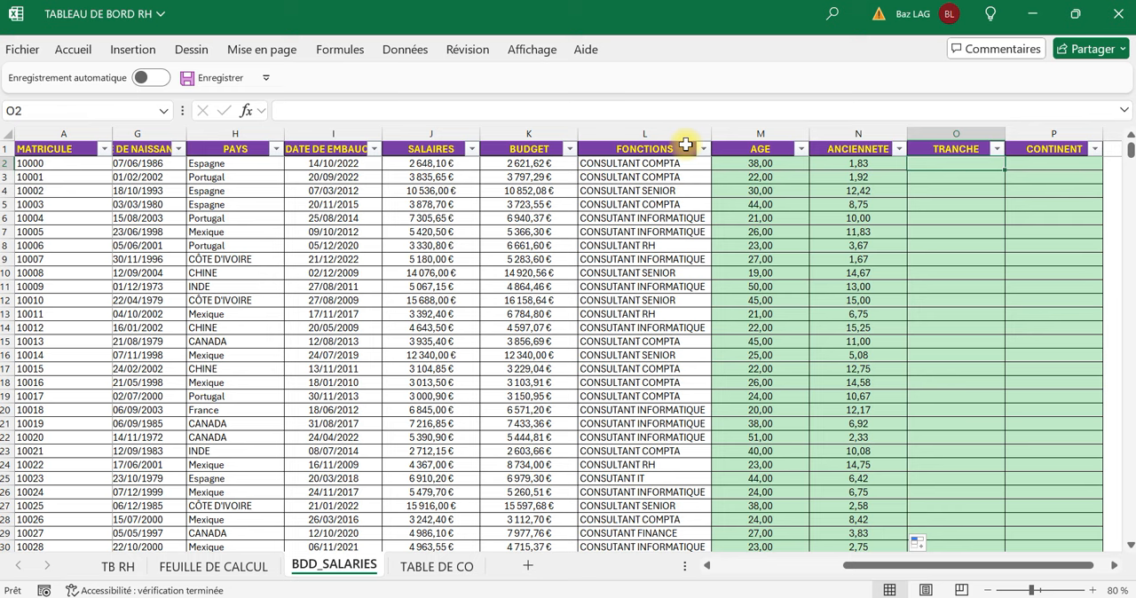
{"action": "type", "text": "=rech"}
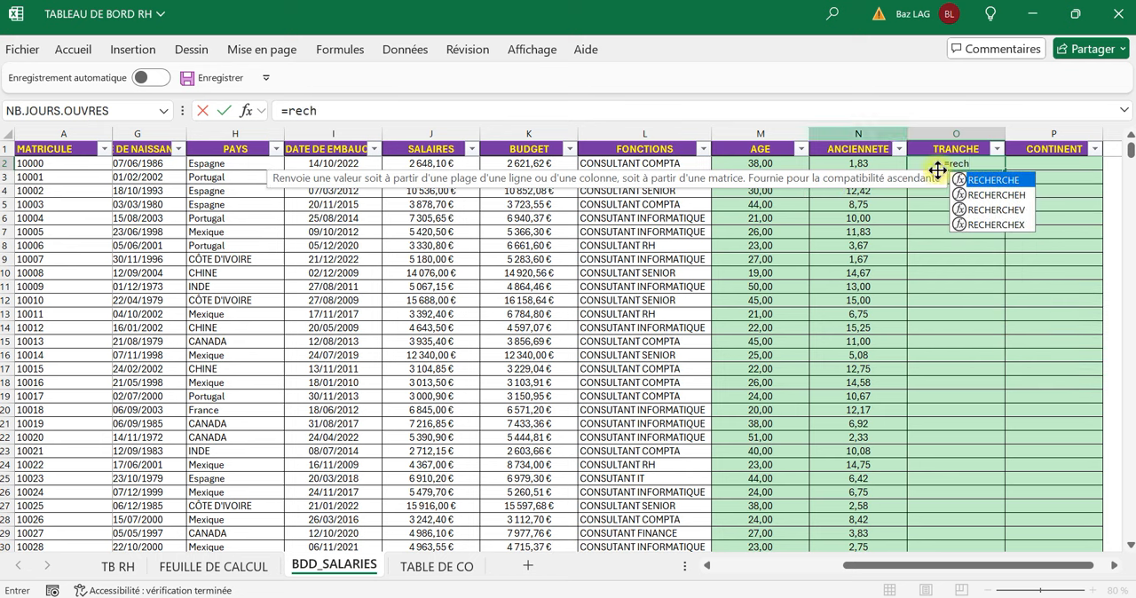
{"action": "double_click", "coordinate": [1004, 217]}
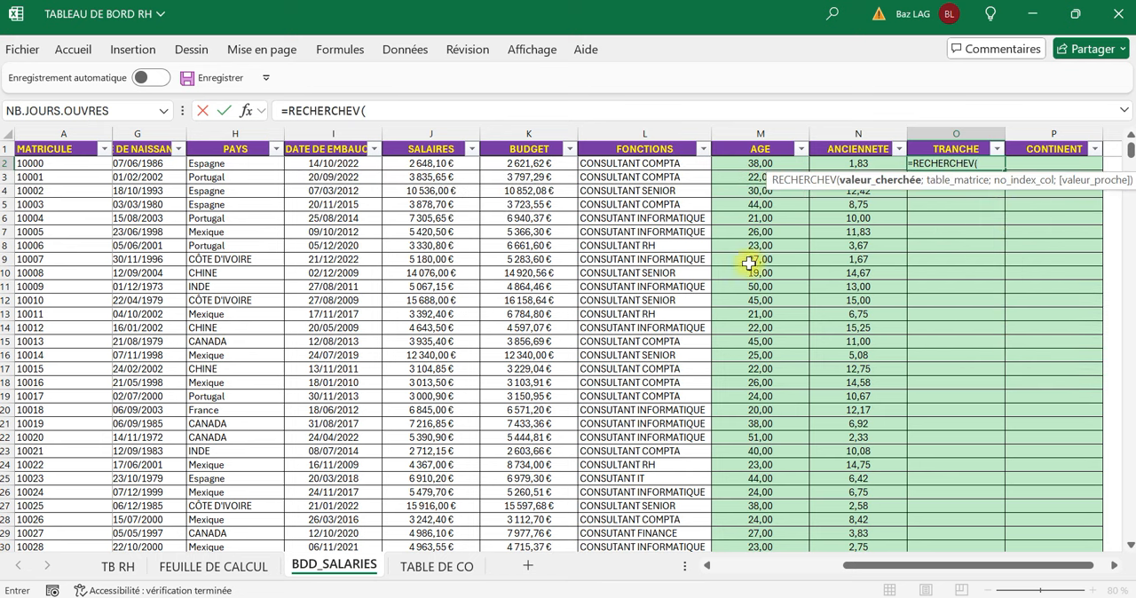
{"action": "left_click", "coordinate": [455, 573]}
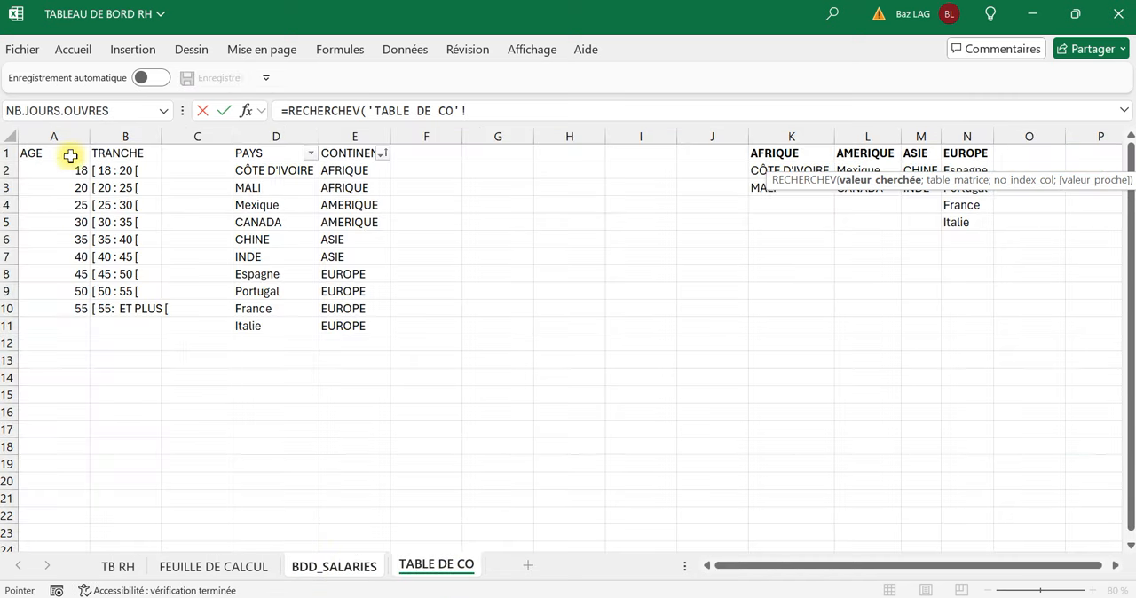
{"action": "left_click", "coordinate": [339, 568]}
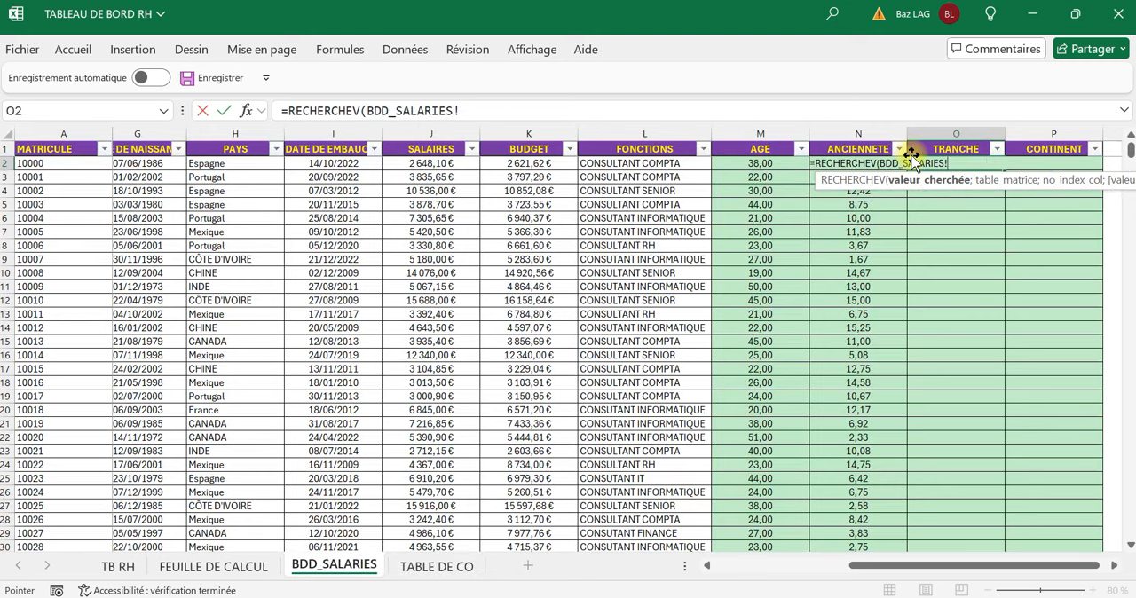
{"action": "key", "text": "BackSpace"}
{"action": "key", "text": "BackSpace"}
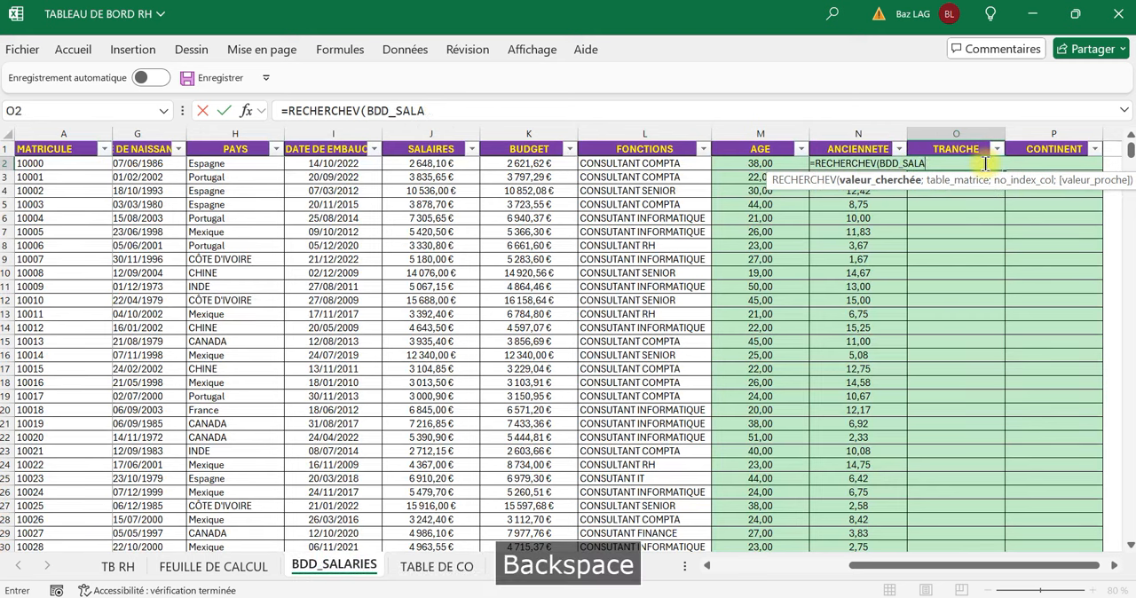
{"action": "key", "text": "BackSpace"}
{"action": "key", "text": "BackSpace"}
{"action": "key", "text": "BackSpace"}
{"action": "key", "text": "BackSpace"}
{"action": "key", "text": "BackSpace"}
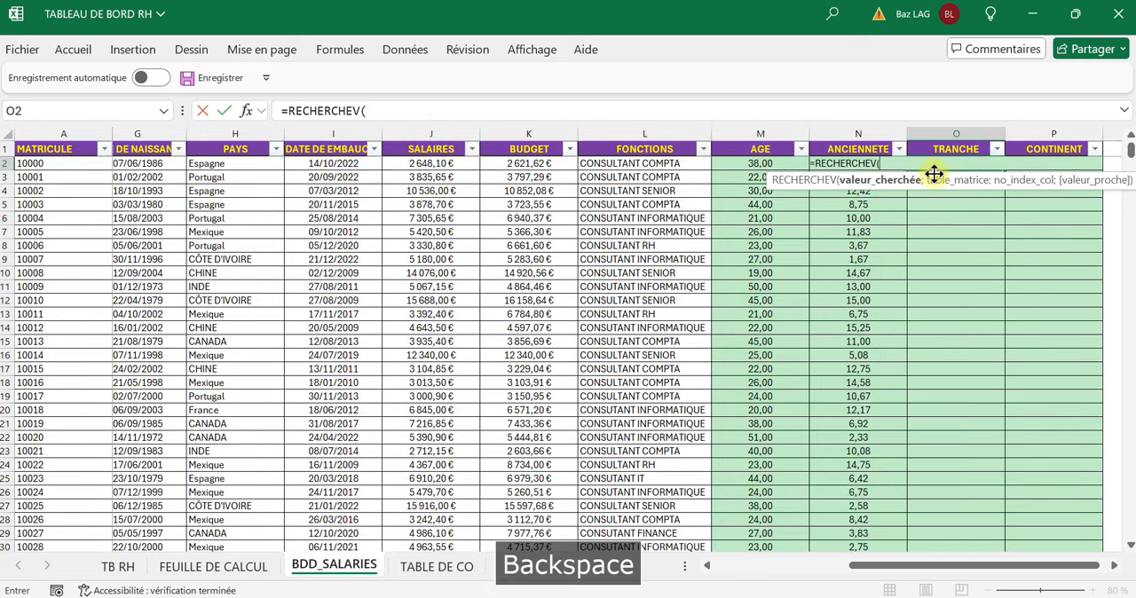
Set the O2 lookup value to the age in M2 and the lookup table to absolute columns $A:$B of TABLE DE CO.
{"action": "left_click", "coordinate": [750, 164]}
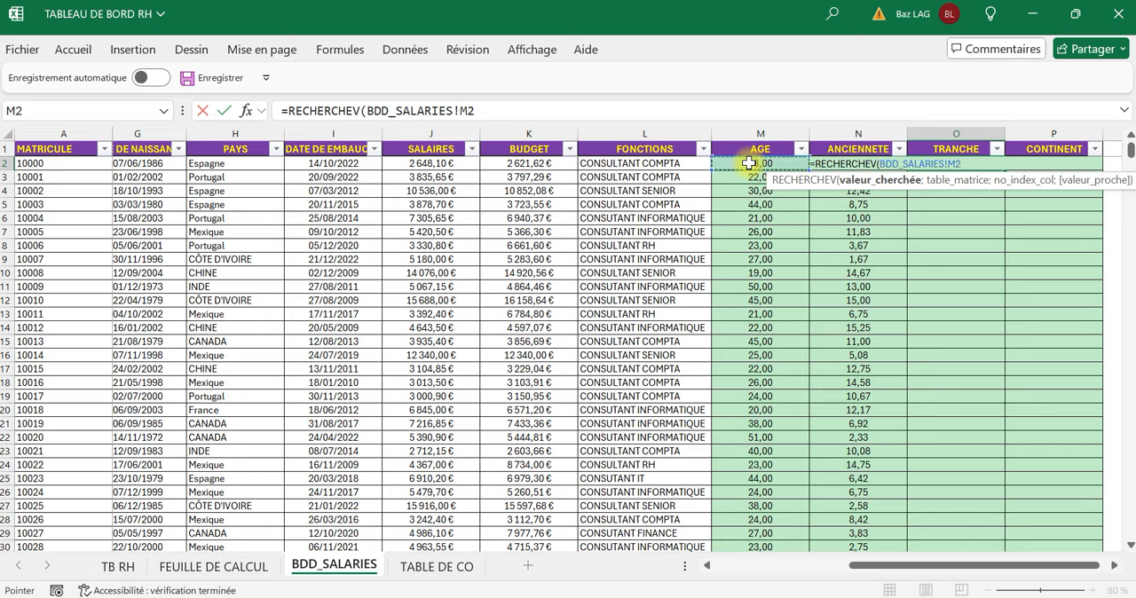
{"action": "type", "text": ";"}
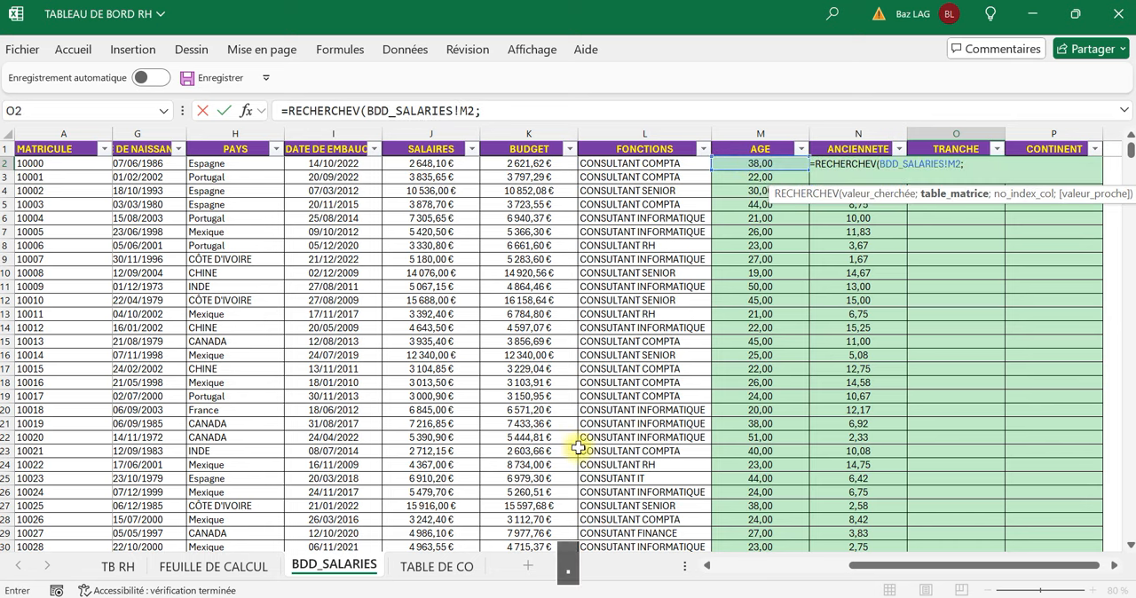
{"action": "left_click", "coordinate": [436, 566]}
{"action": "left_click_drag", "start_coordinate": [64, 135], "coordinate": [138, 137]}
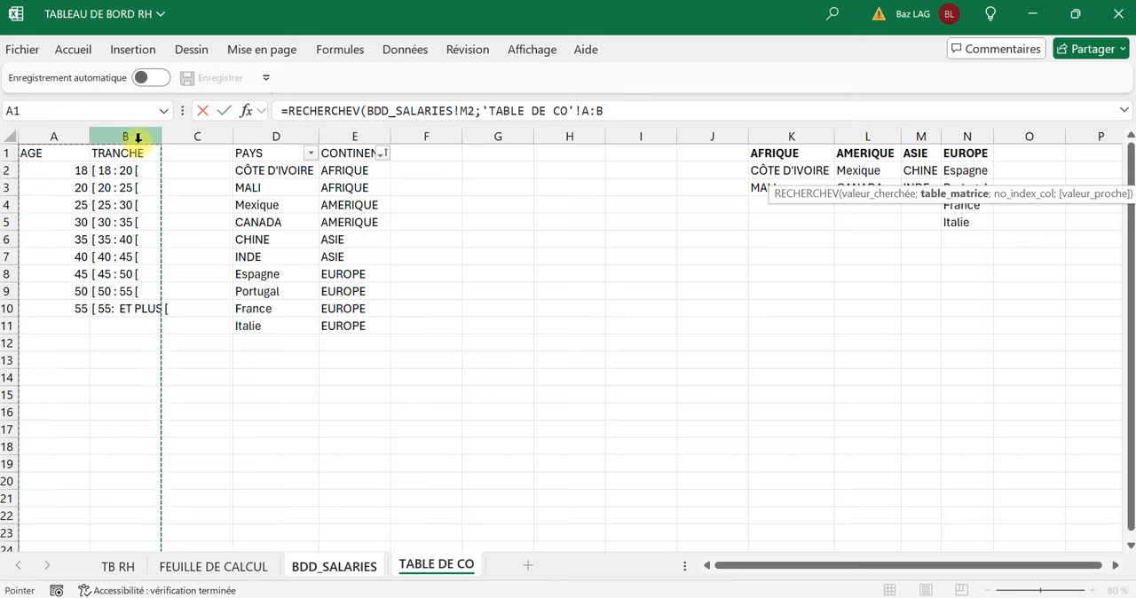
{"action": "key", "text": "F4"}
{"action": "type", "text": ";"}
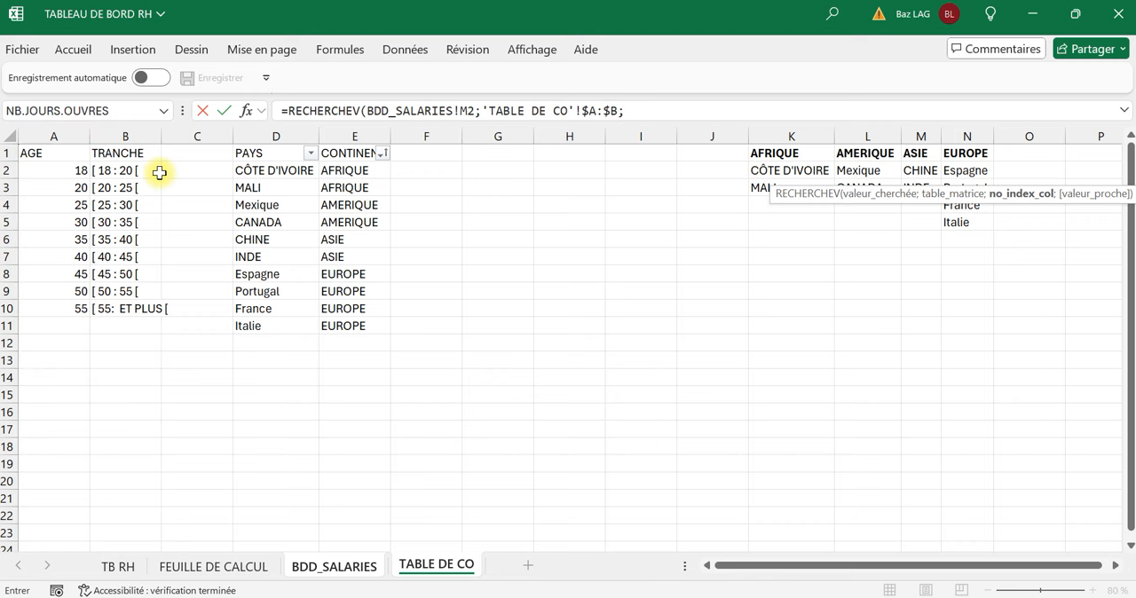
{"action": "type", "text": "2;"}
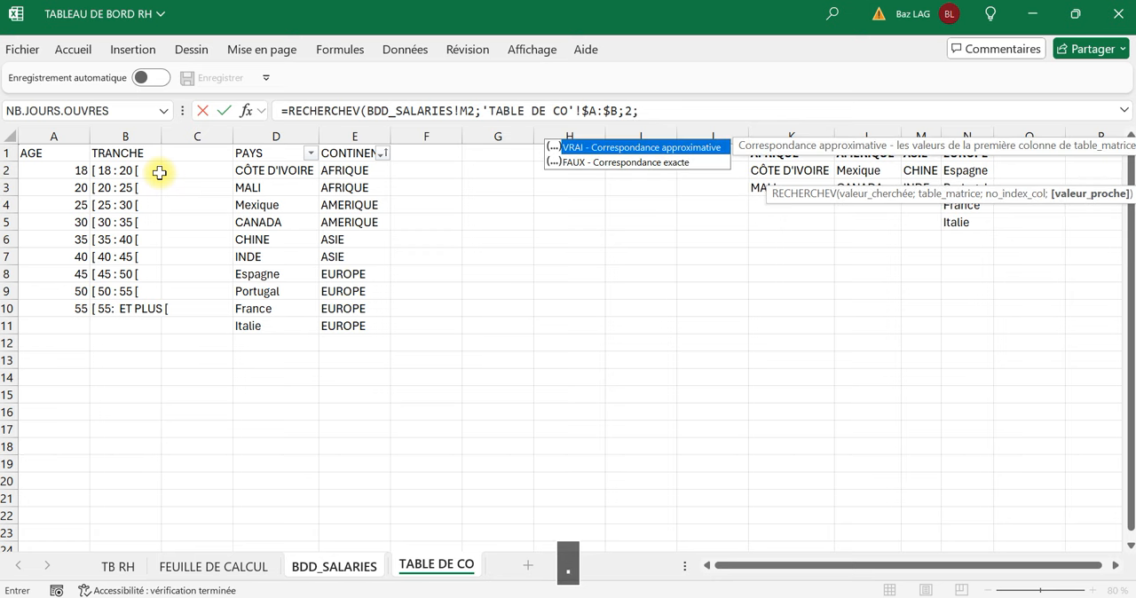
Complete the O2 formula with column index 2 and exact match FAUX, and fill it down the TRANCHE column.
{"action": "left_click", "coordinate": [657, 166]}
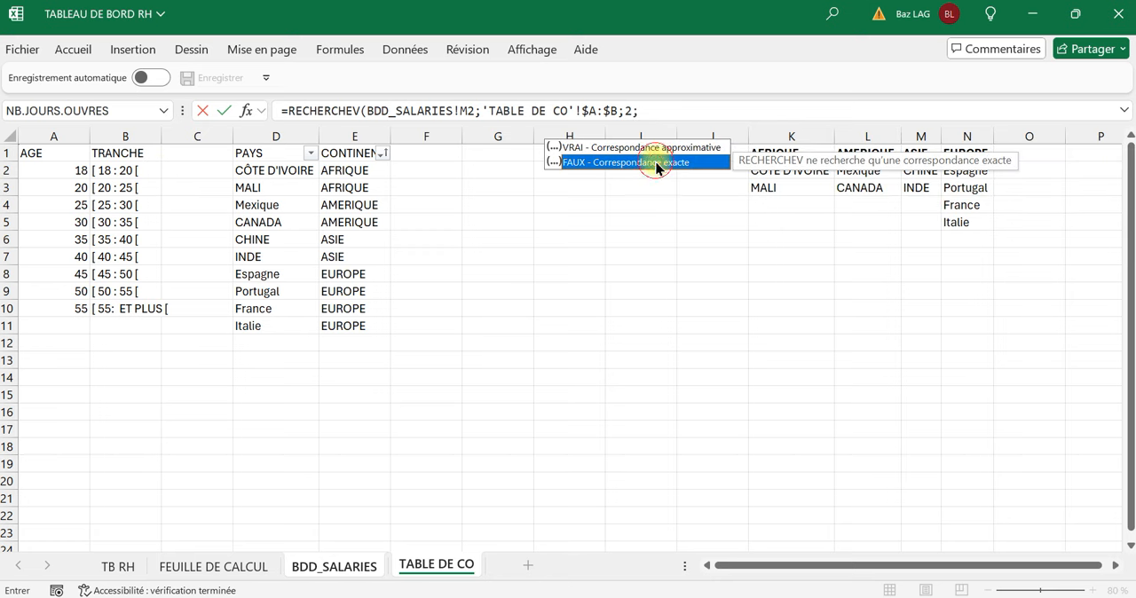
{"action": "double_click", "coordinate": [656, 165]}
{"action": "key", "text": "Return"}
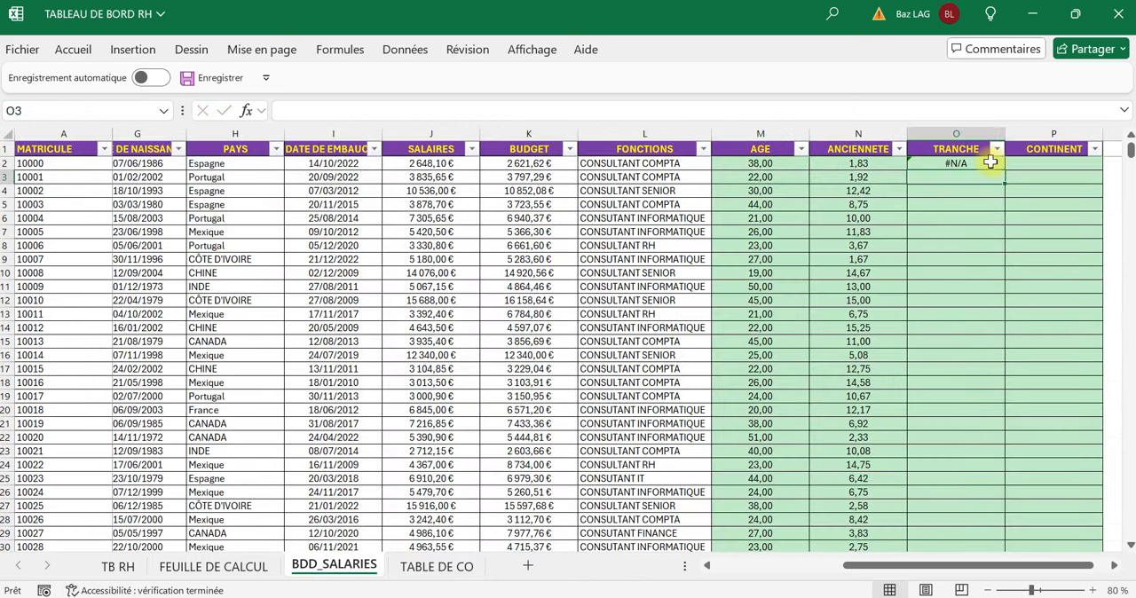
{"action": "left_click", "coordinate": [984, 164]}
{"action": "double_click", "coordinate": [1004, 170]}
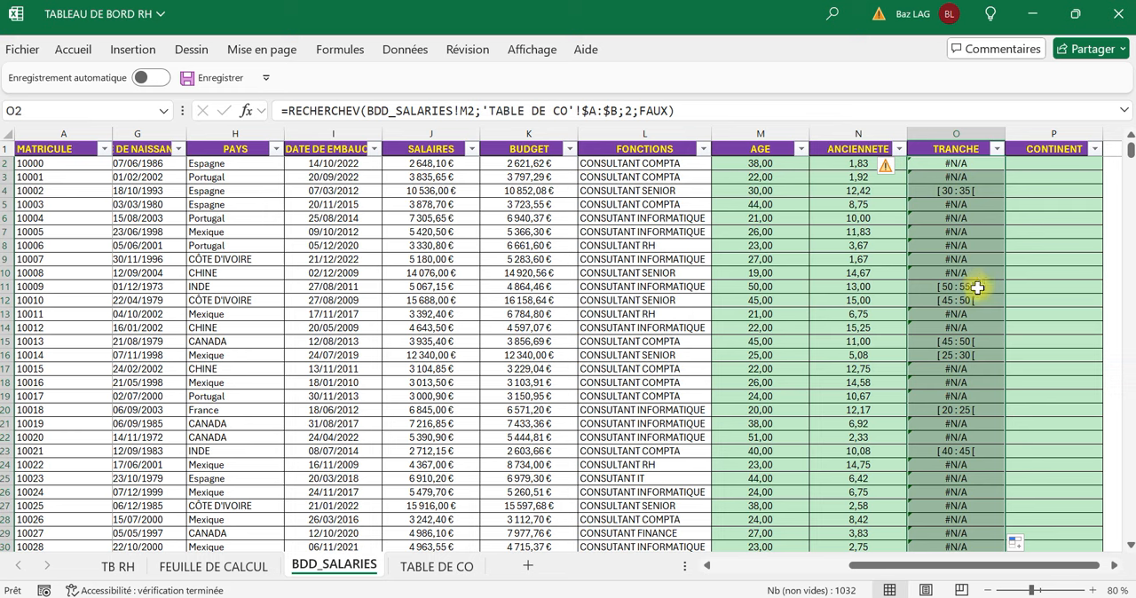
Compare the TRANCHE results with the employees' ages and the age thresholds on the TABLE DE CO sheet.
{"action": "left_click", "coordinate": [957, 257]}
{"action": "left_click", "coordinate": [970, 194]}
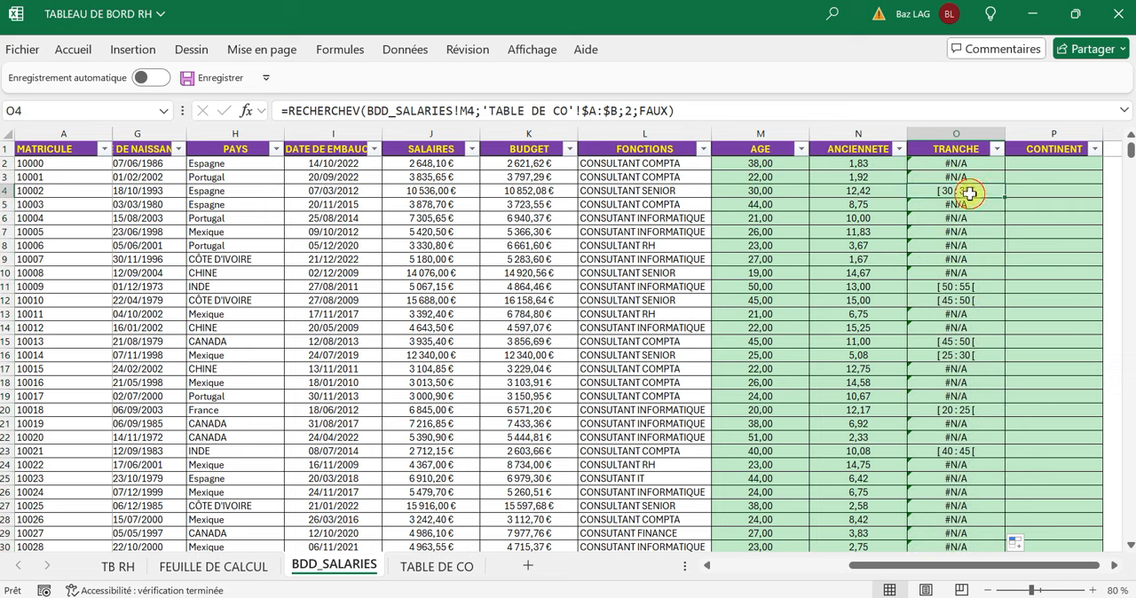
{"action": "left_click", "coordinate": [765, 190]}
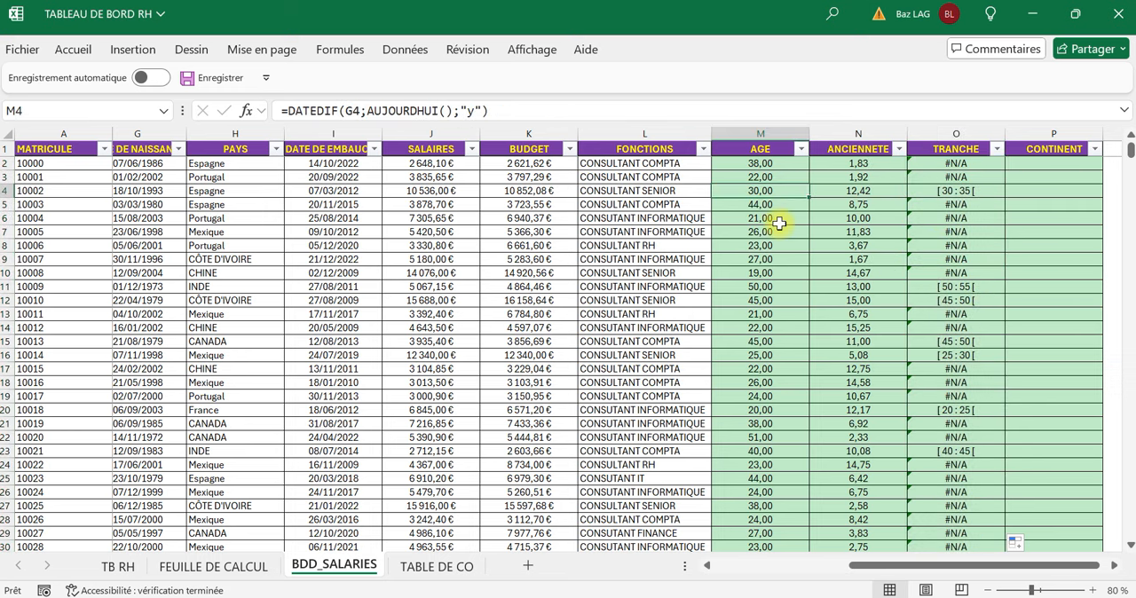
{"action": "left_click", "coordinate": [768, 285]}
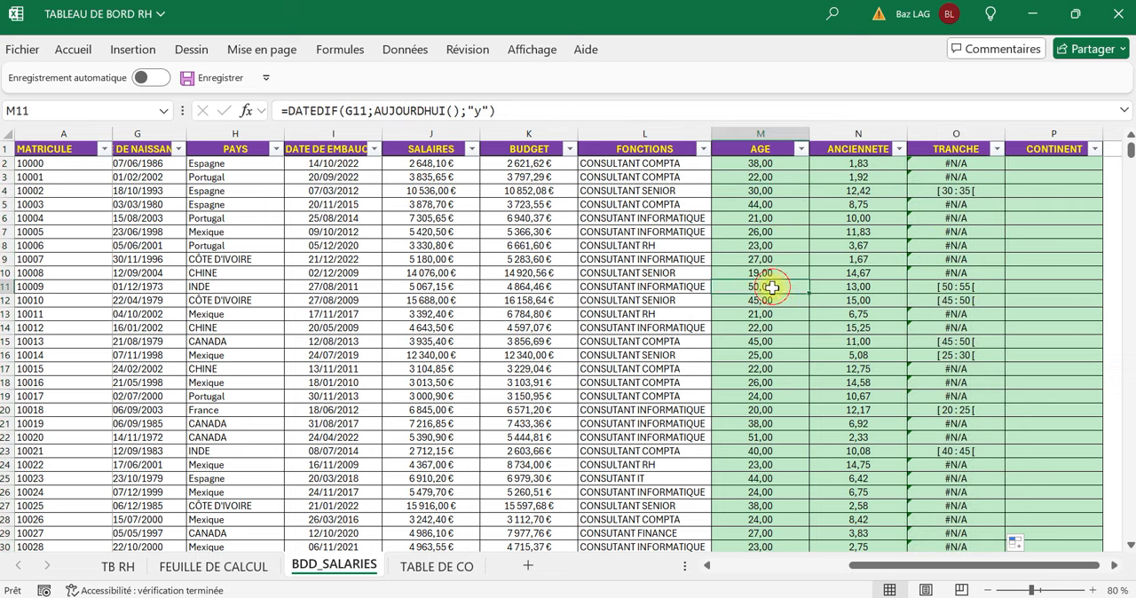
{"action": "left_click", "coordinate": [778, 356]}
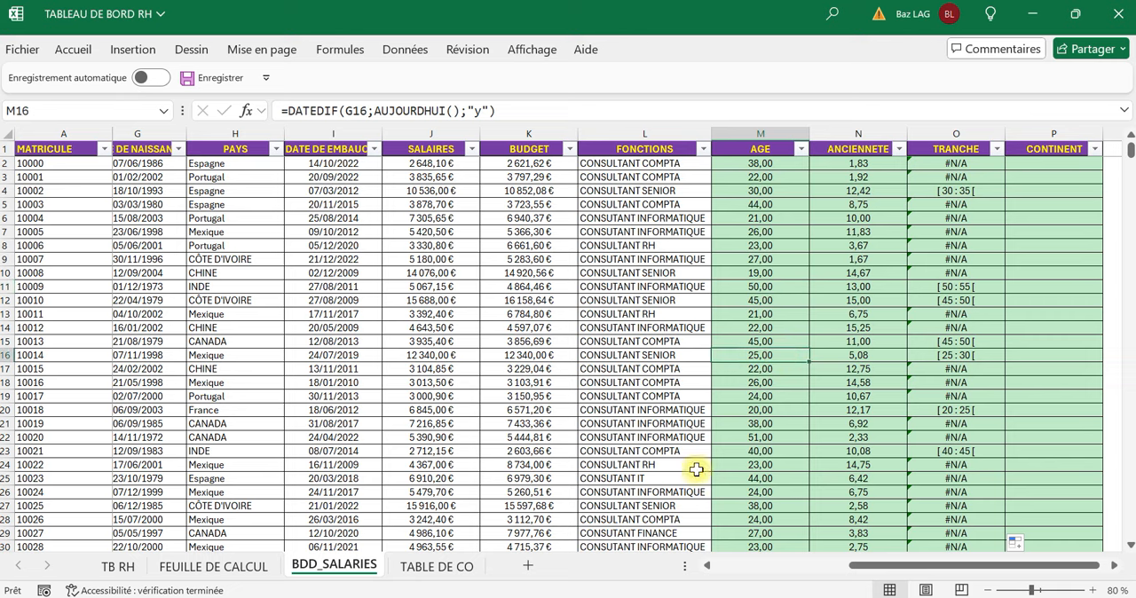
{"action": "left_click", "coordinate": [436, 570]}
{"action": "left_click", "coordinate": [51, 169]}
{"action": "left_click", "coordinate": [51, 205]}
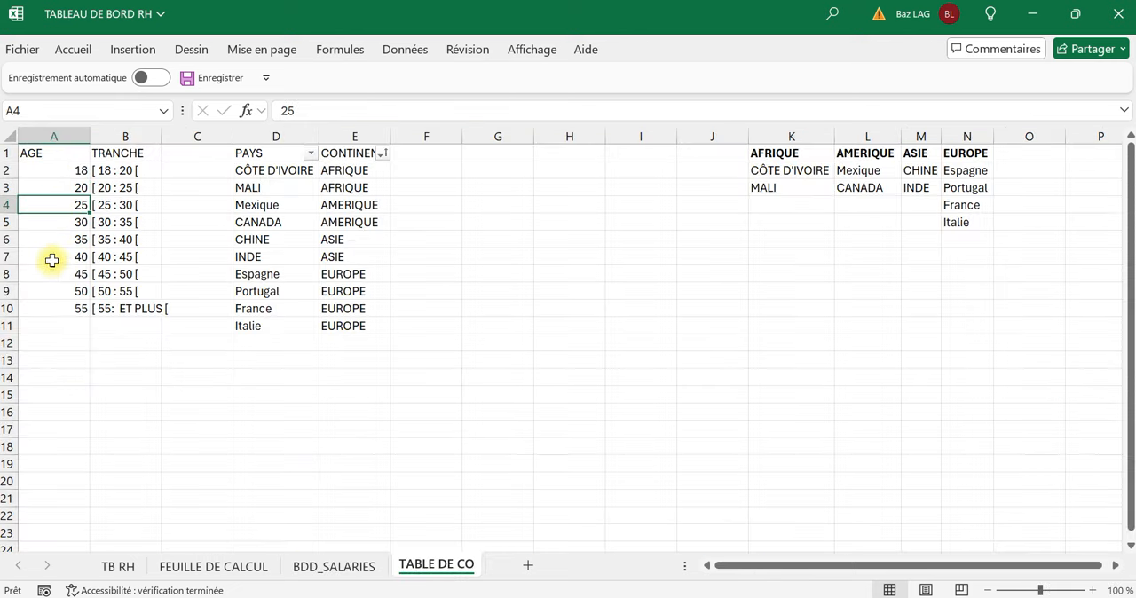
{"action": "left_click", "coordinate": [52, 260]}
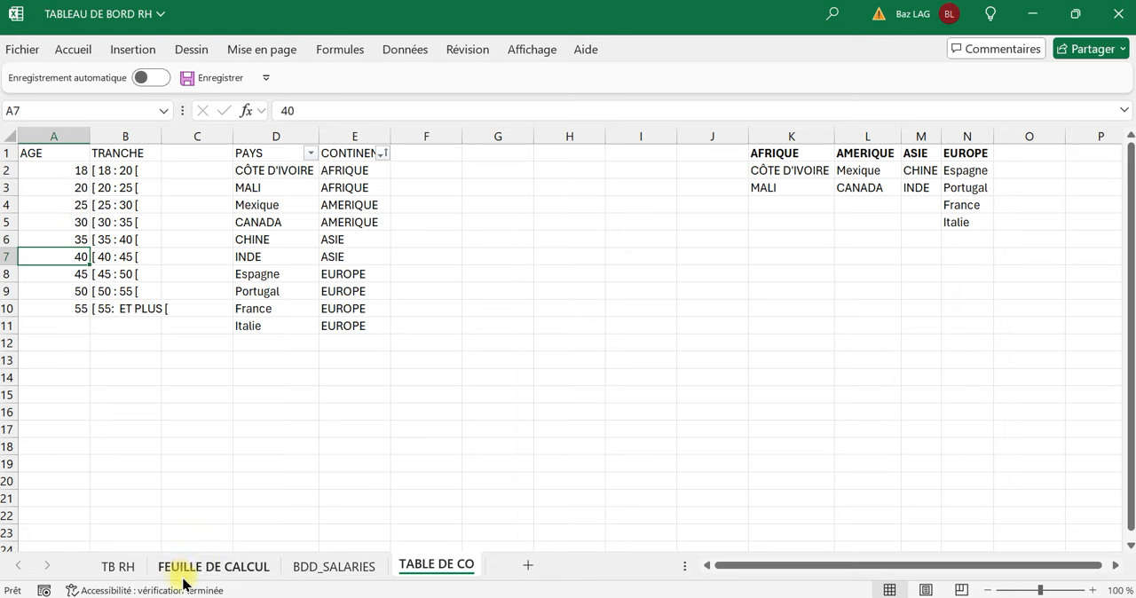
{"action": "left_click", "coordinate": [317, 572]}
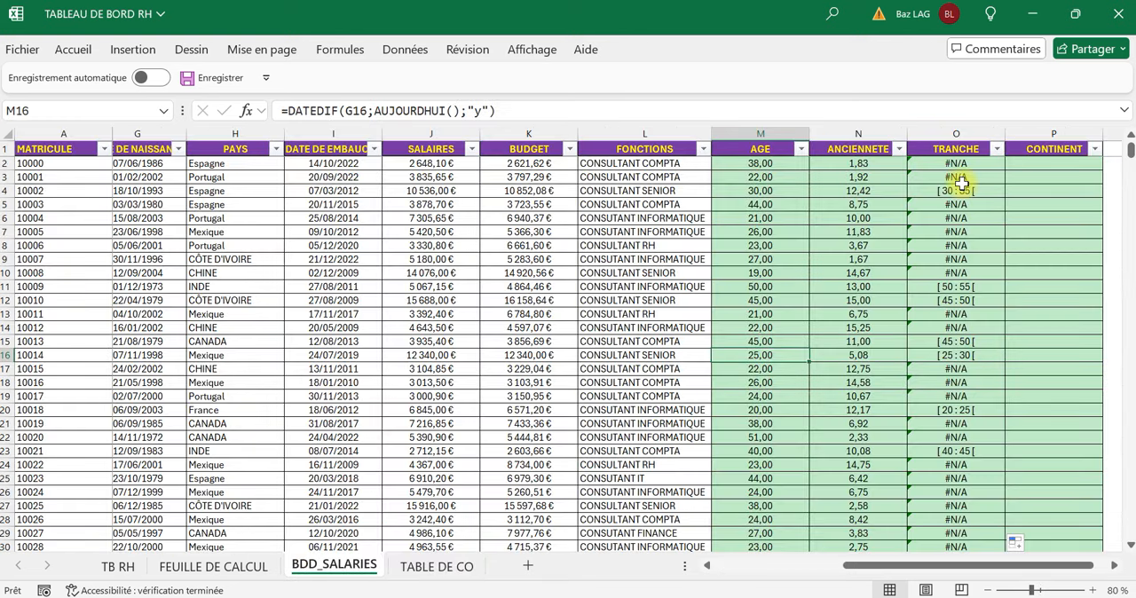
Change the last argument of the O2 RECHERCHEV formula to approximate match, VRAI.
{"action": "left_click_drag", "start_coordinate": [951, 157], "coordinate": [951, 149]}
{"action": "left_click", "coordinate": [665, 105]}
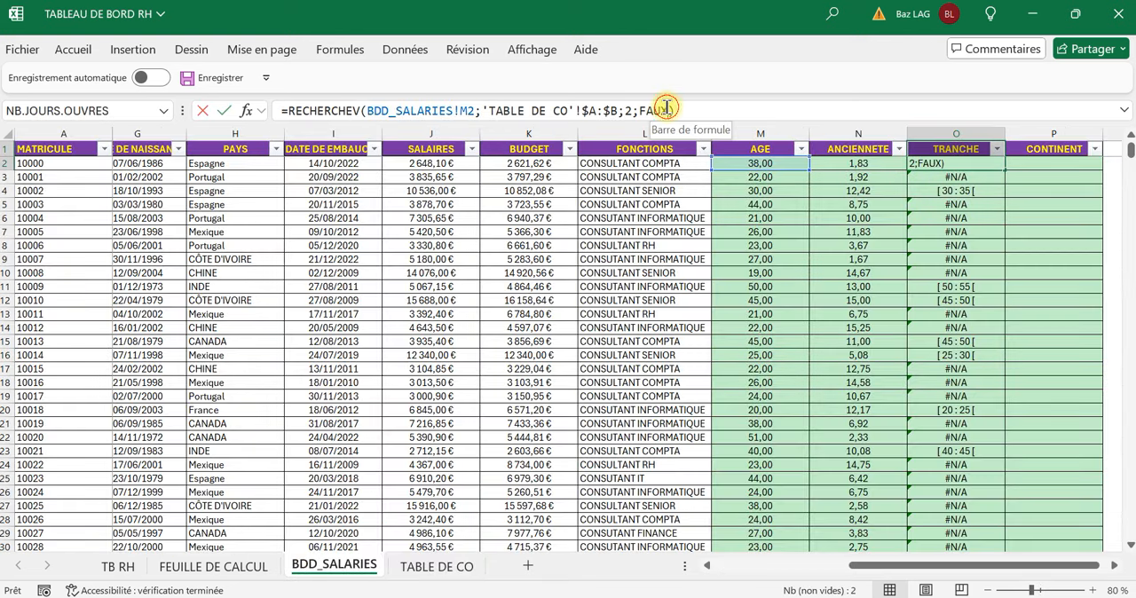
{"action": "key", "text": "BackSpace"}
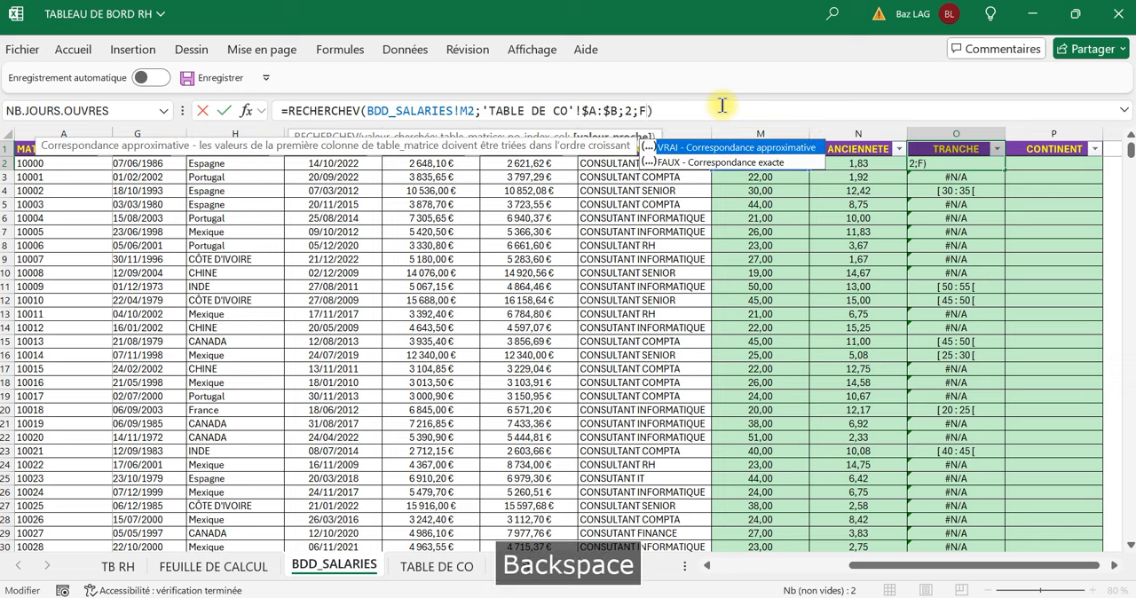
{"action": "type", "text": "vra"}
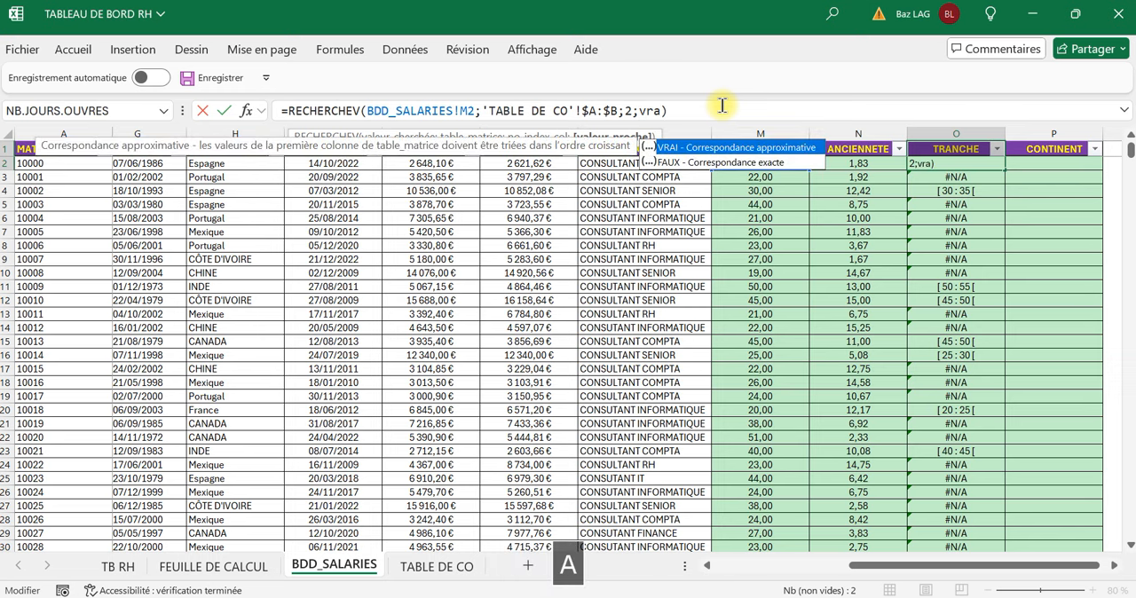
{"action": "key", "text": "Return"}
{"action": "key", "text": "Return"}
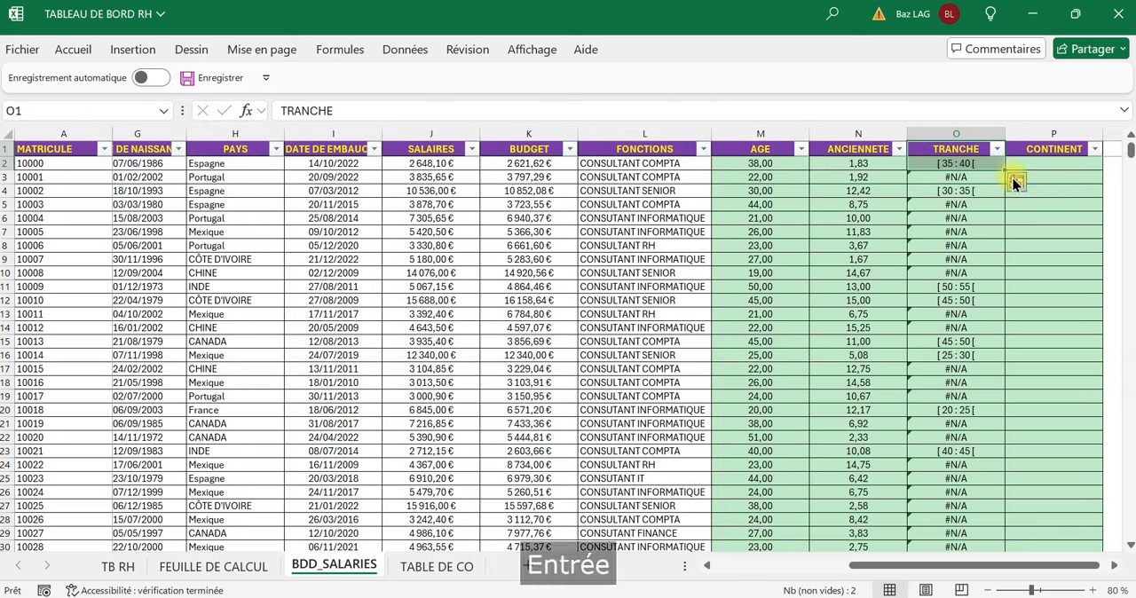
Fill the approximate-match formula from O2 down the TRANCHE column and check the first brackets against the AGE values.
{"action": "left_click", "coordinate": [987, 204]}
{"action": "left_click", "coordinate": [986, 153]}
{"action": "left_click", "coordinate": [996, 165]}
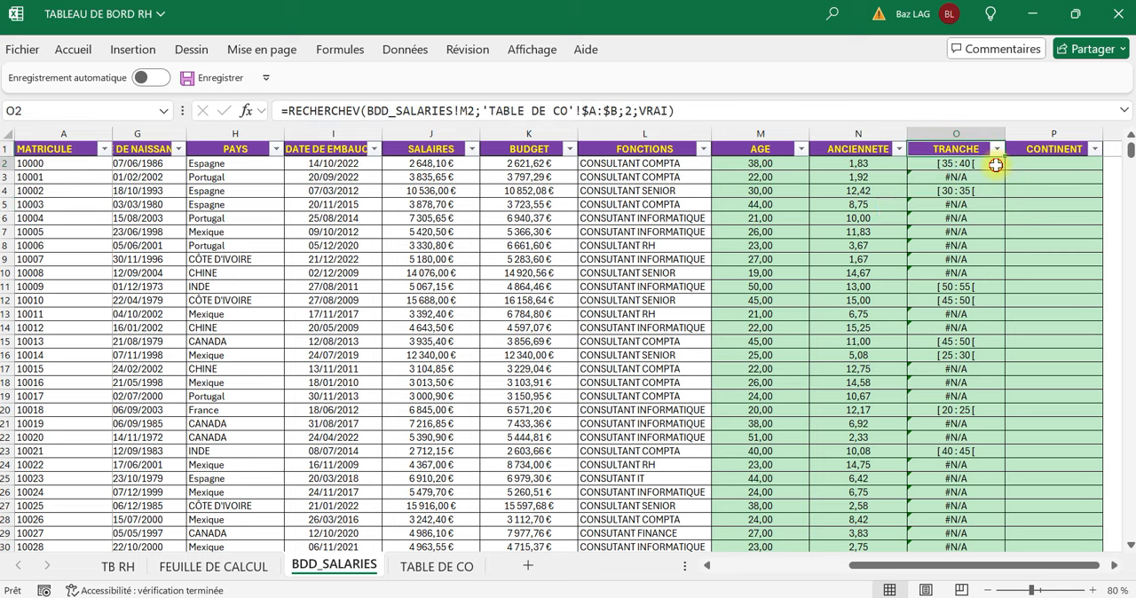
{"action": "double_click", "coordinate": [1008, 169]}
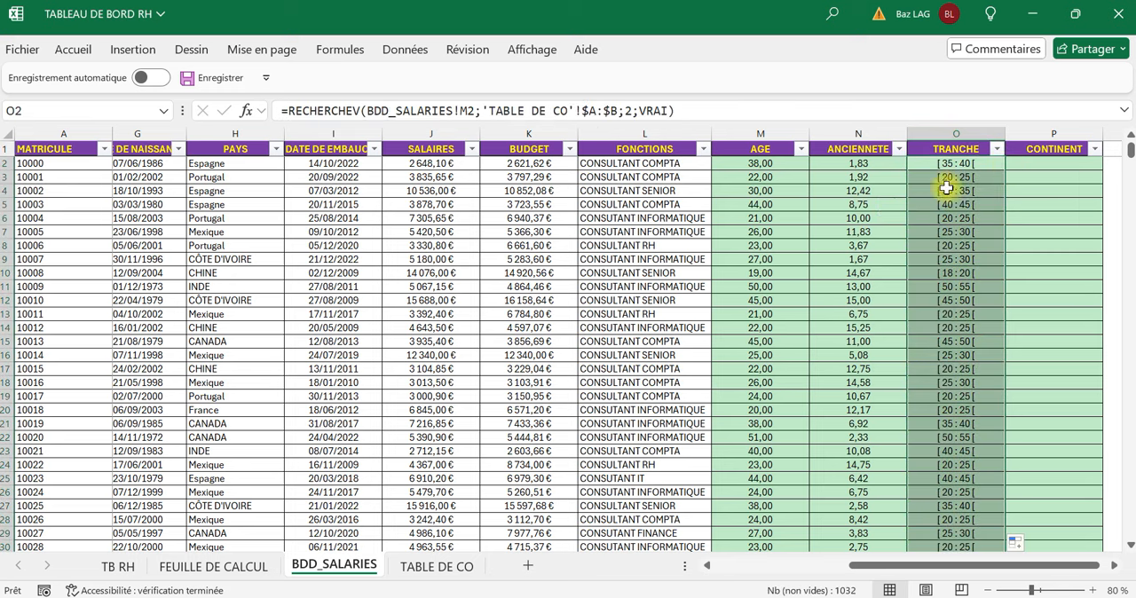
{"action": "left_click", "coordinate": [777, 163]}
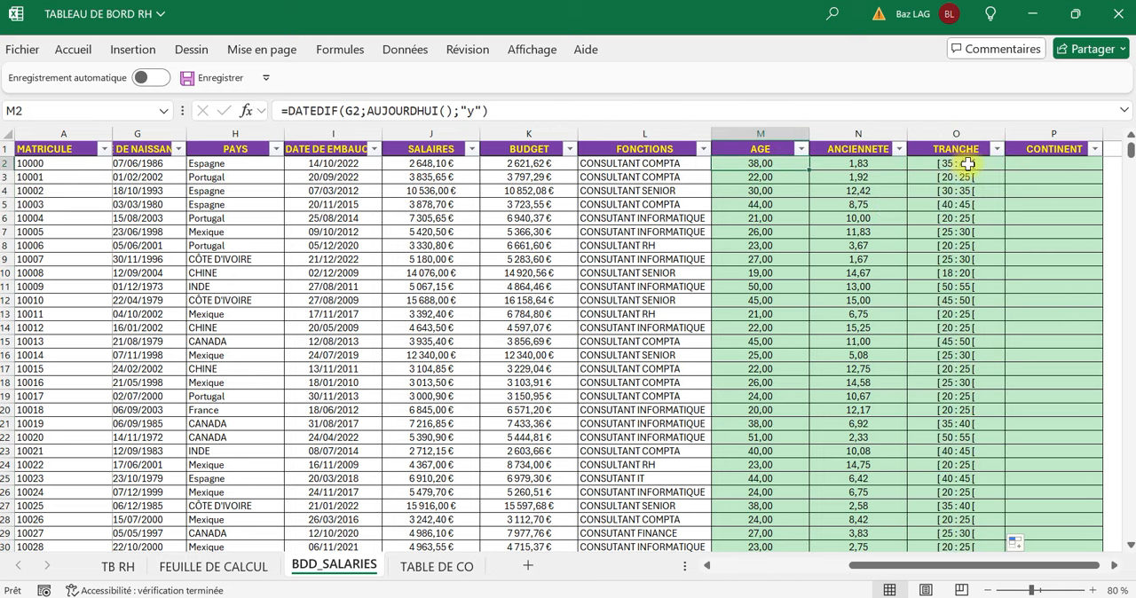
{"action": "left_click", "coordinate": [769, 178]}
{"action": "left_click", "coordinate": [977, 178]}
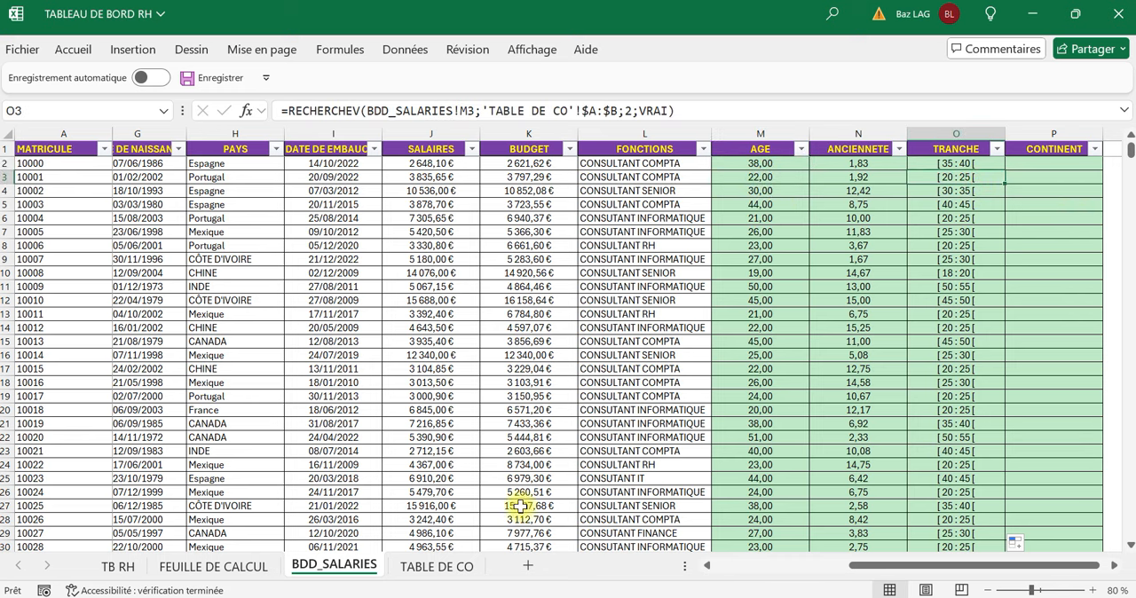
Consult the PAYS and CONTINENT table on TABLE DE CO, and start a RECHERCHEV formula in P2 with country H2 as lookup value.
{"action": "left_click", "coordinate": [453, 568]}
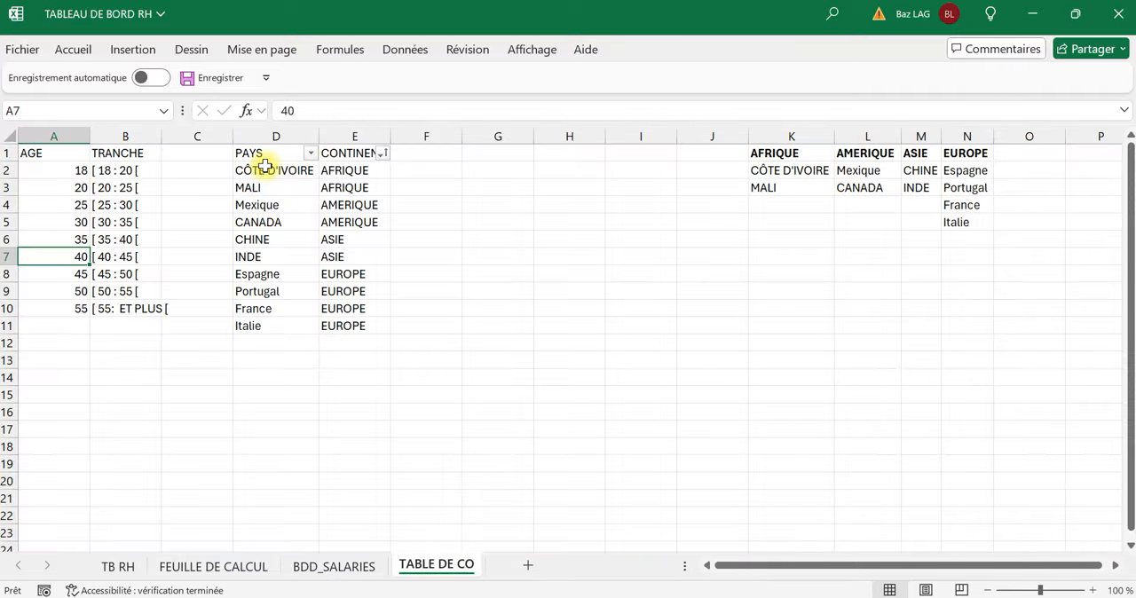
{"action": "left_click", "coordinate": [286, 208]}
{"action": "left_click", "coordinate": [334, 567]}
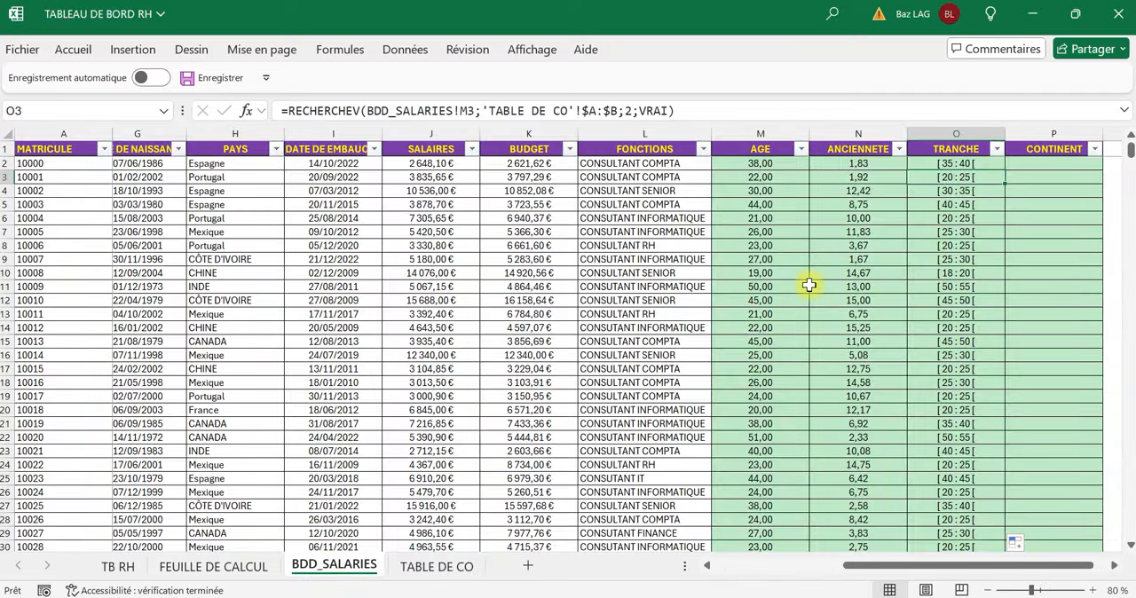
{"action": "left_click", "coordinate": [1035, 167]}
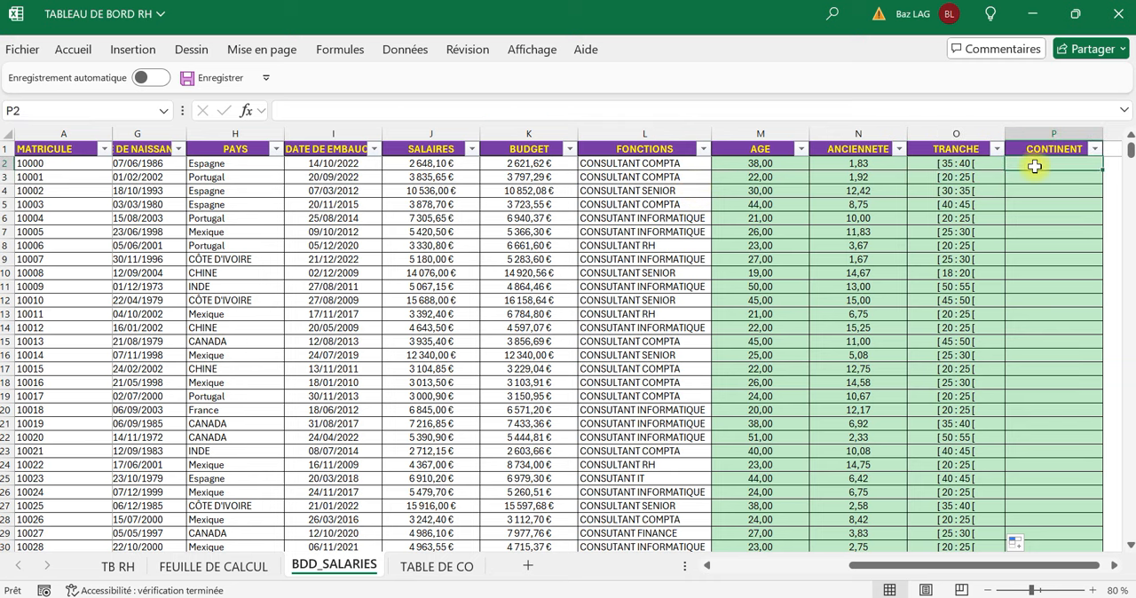
{"action": "type", "text": "=rech"}
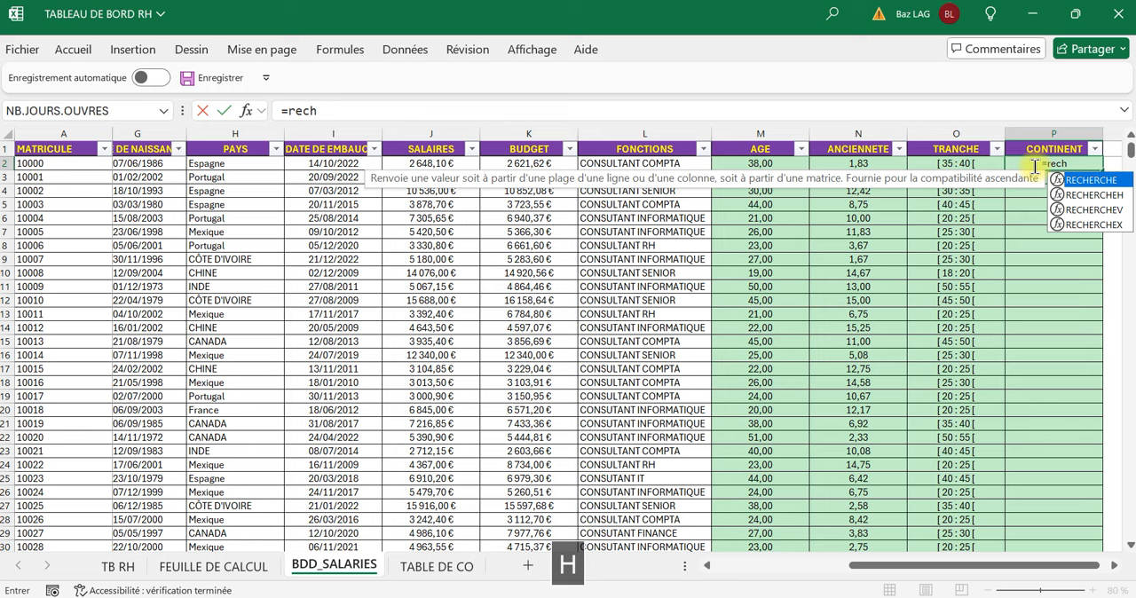
{"action": "double_click", "coordinate": [1085, 209]}
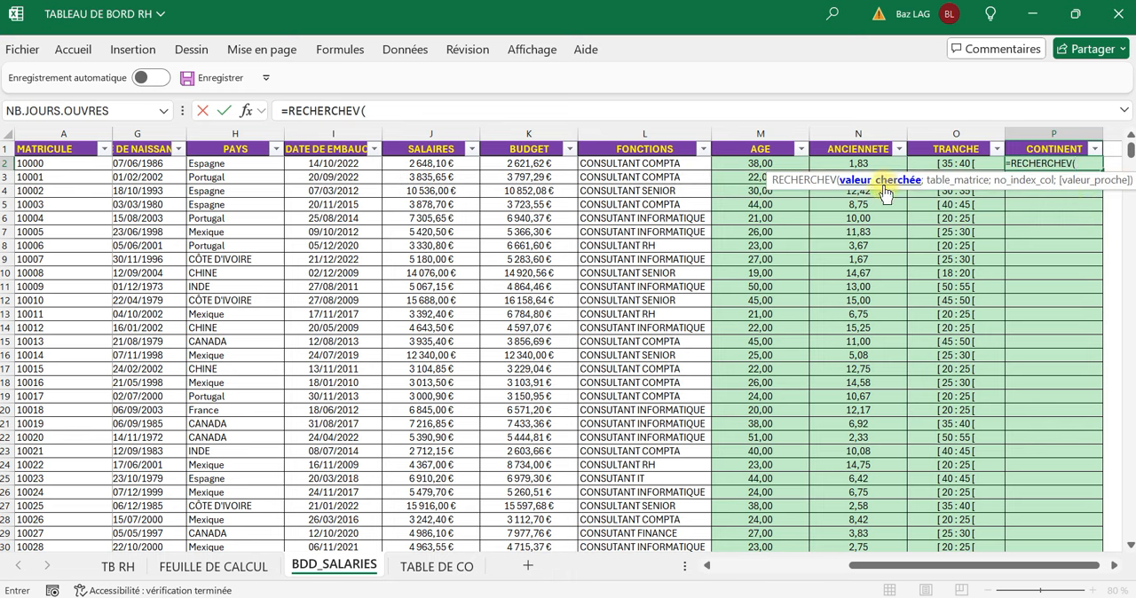
{"action": "left_click", "coordinate": [211, 165]}
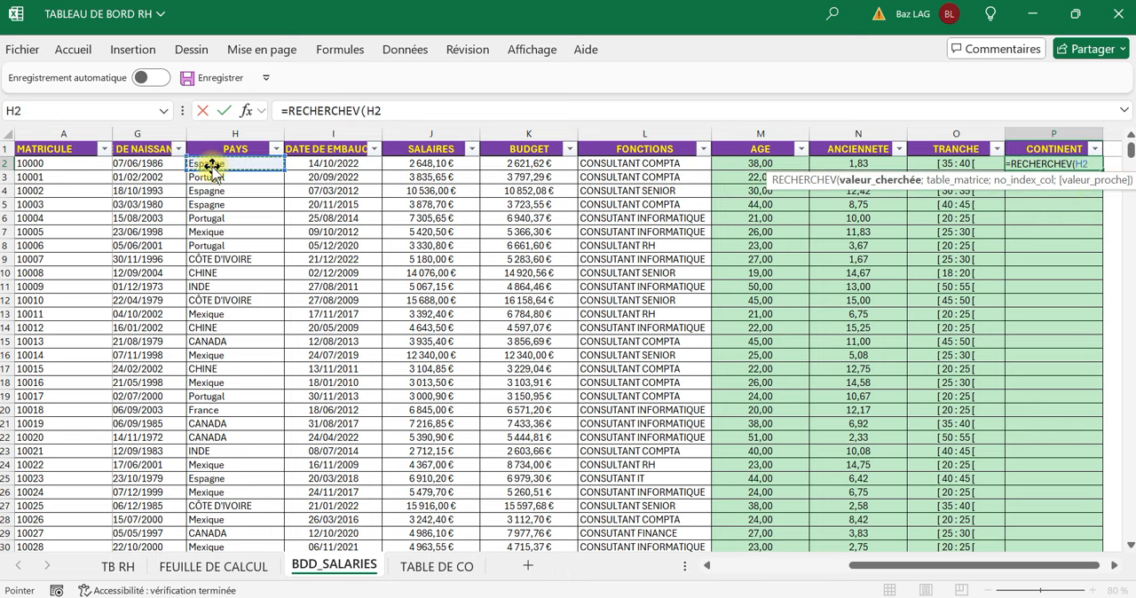
{"action": "type", "text": ";"}
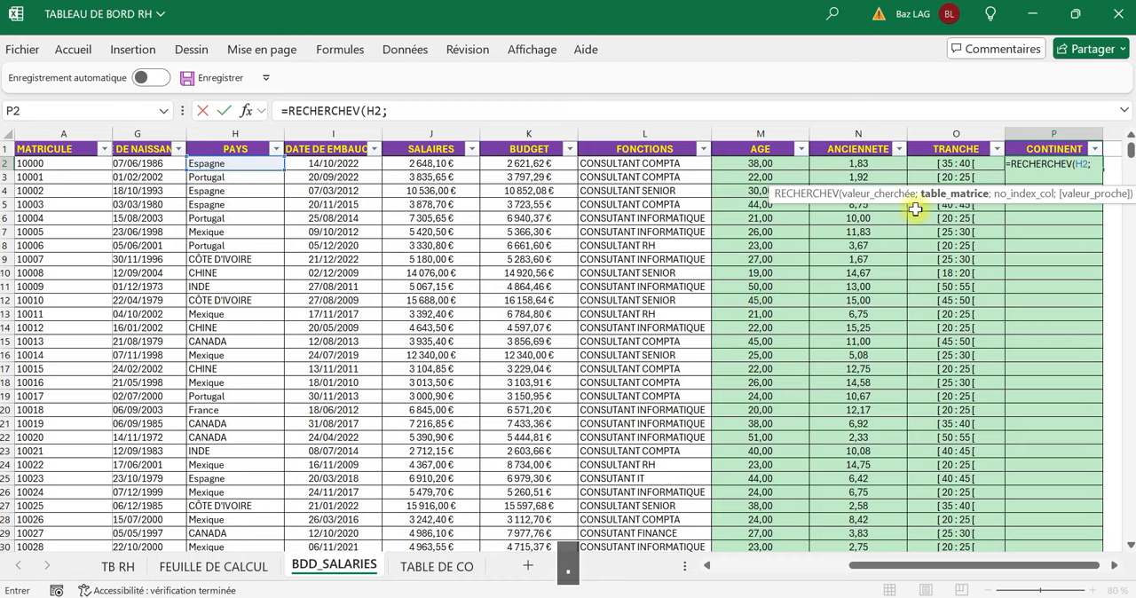
Set the lookup table of the CONTINENT formula to absolute columns $D:$E of the TABLE DE CO sheet.
{"action": "left_click", "coordinate": [453, 566]}
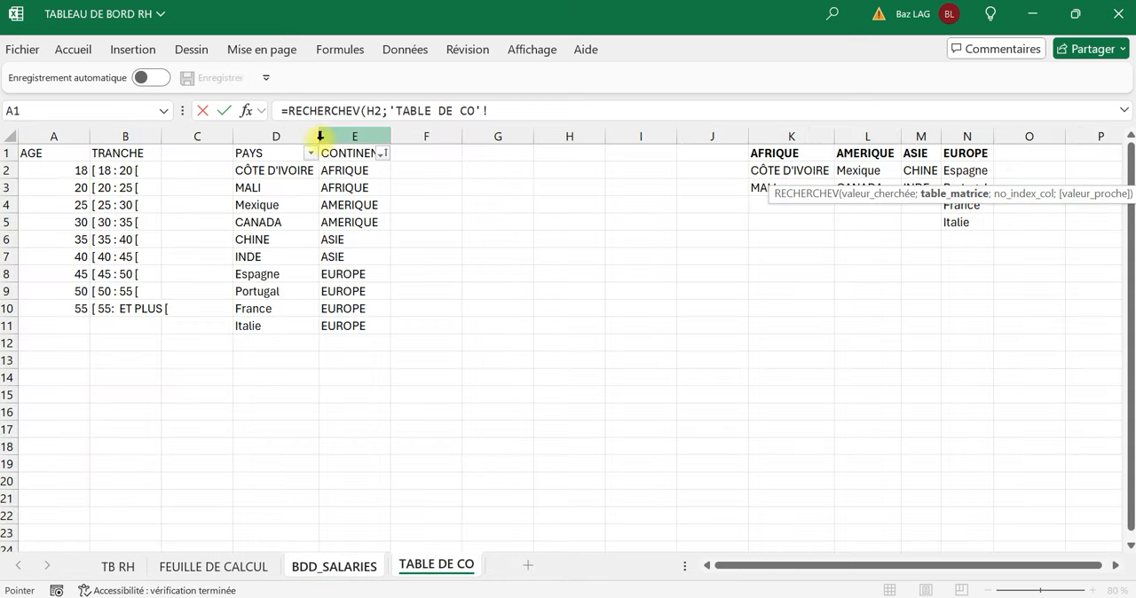
{"action": "left_click", "coordinate": [285, 133]}
{"action": "left_click_drag", "start_coordinate": [285, 133], "coordinate": [348, 131]}
{"action": "key", "text": "F4"}
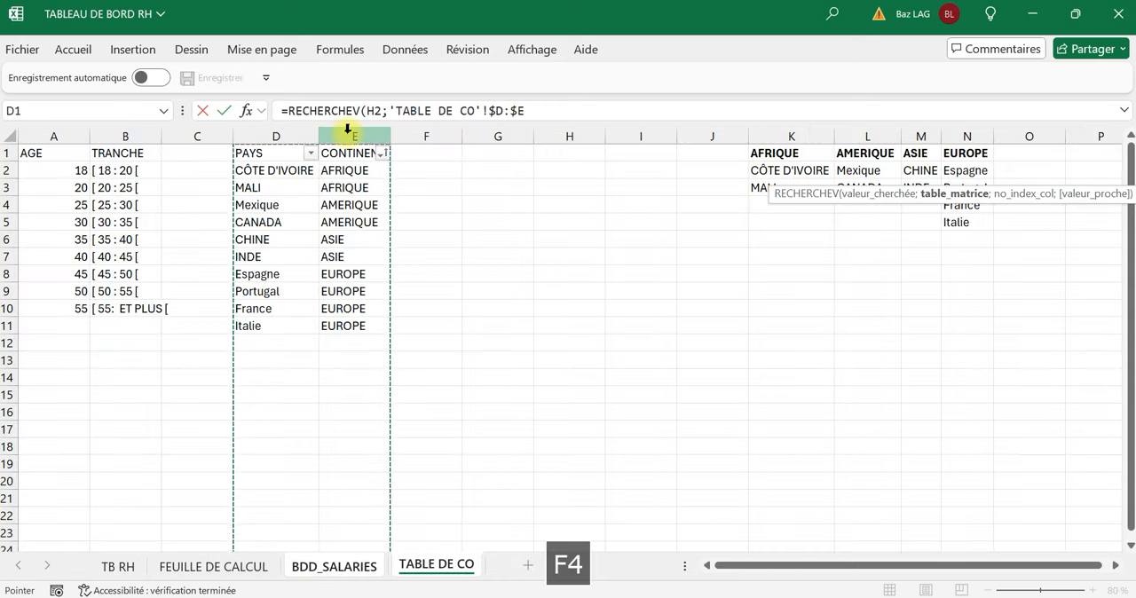
{"action": "type", "text": ";"}
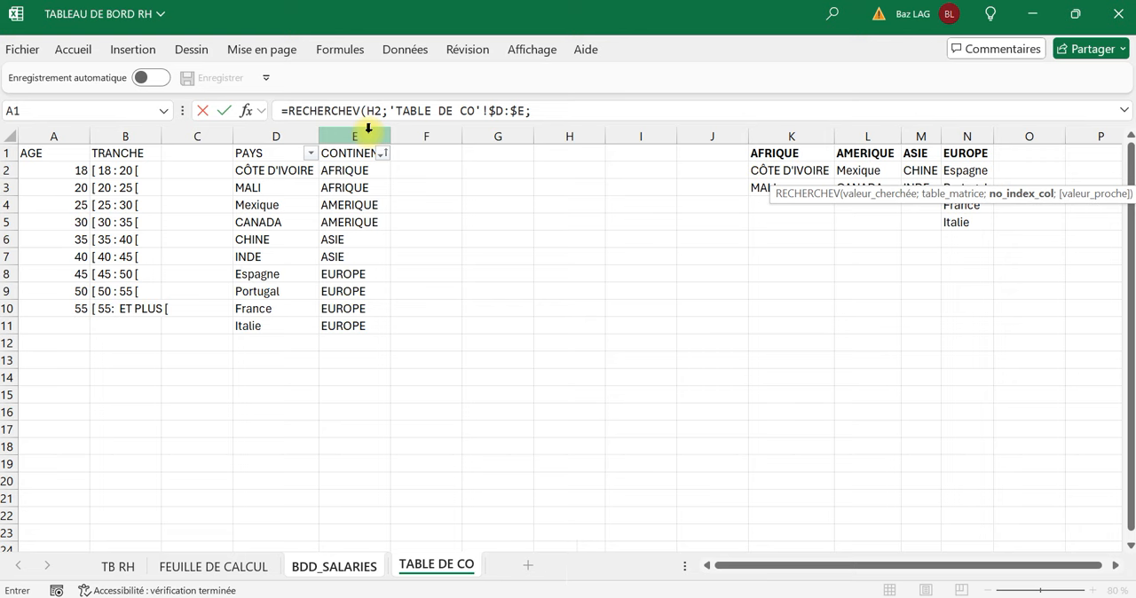
{"action": "type", "text": "2;"}
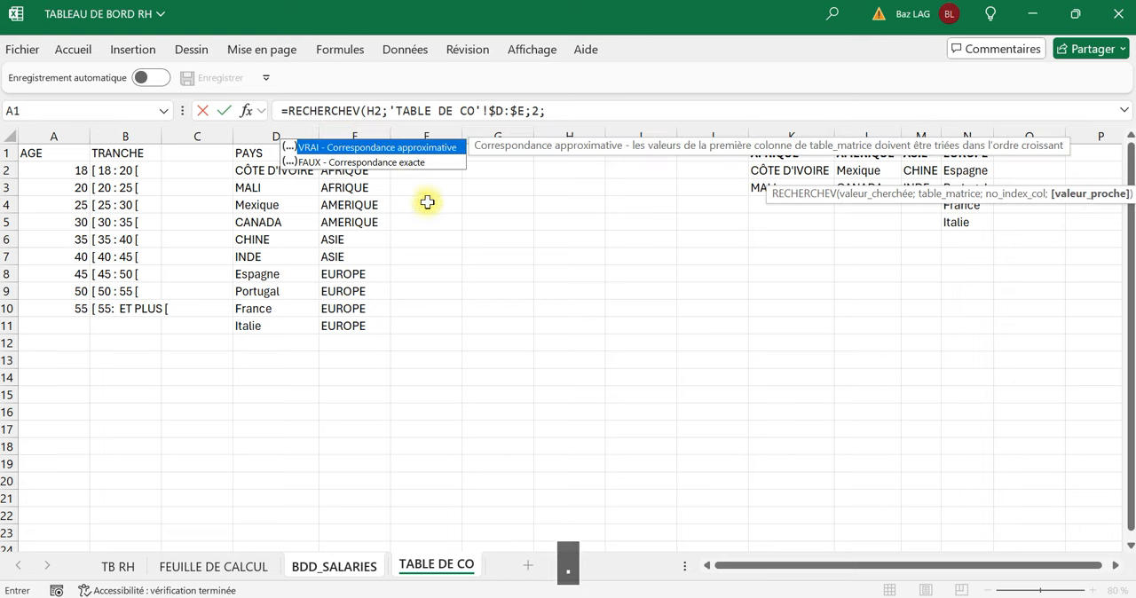
Finish the P2 CONTINENT formula with column index 2 and exact match, FAUX.
{"action": "double_click", "coordinate": [399, 160]}
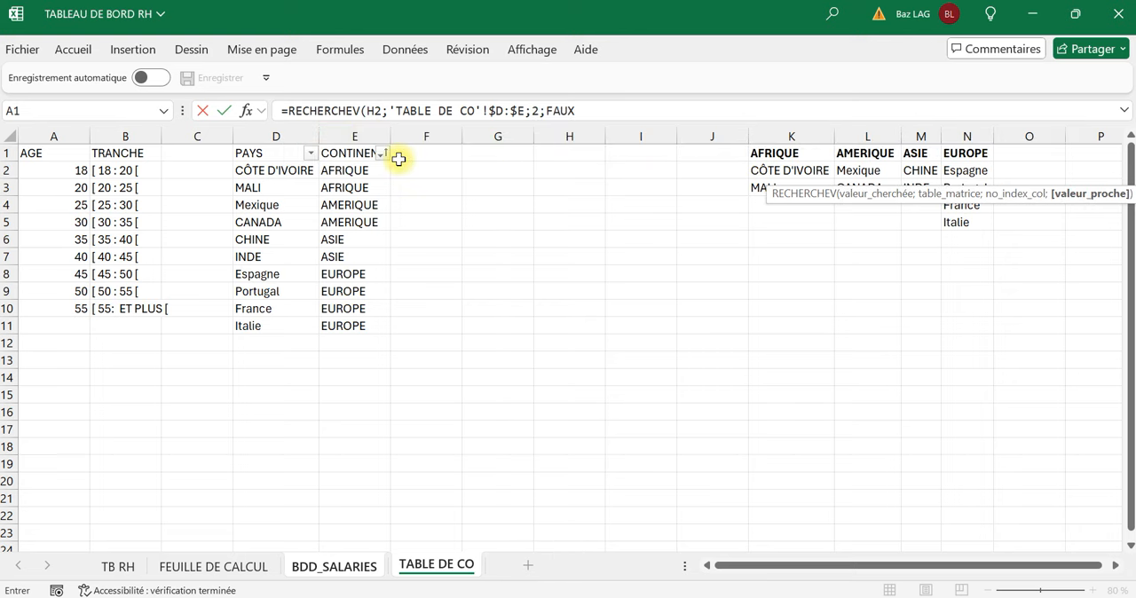
{"action": "key", "text": "Return"}
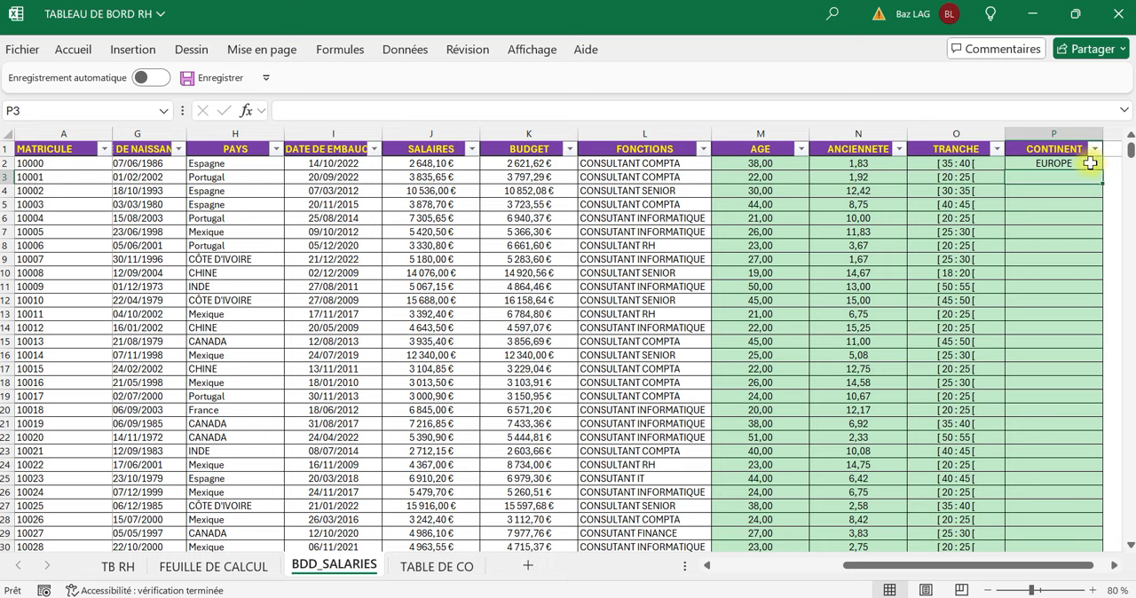
Fill the P2 formula down the whole CONTINENT column and review the H and F columns of the employee table.
{"action": "left_click", "coordinate": [1092, 165]}
{"action": "double_click", "coordinate": [1100, 167]}
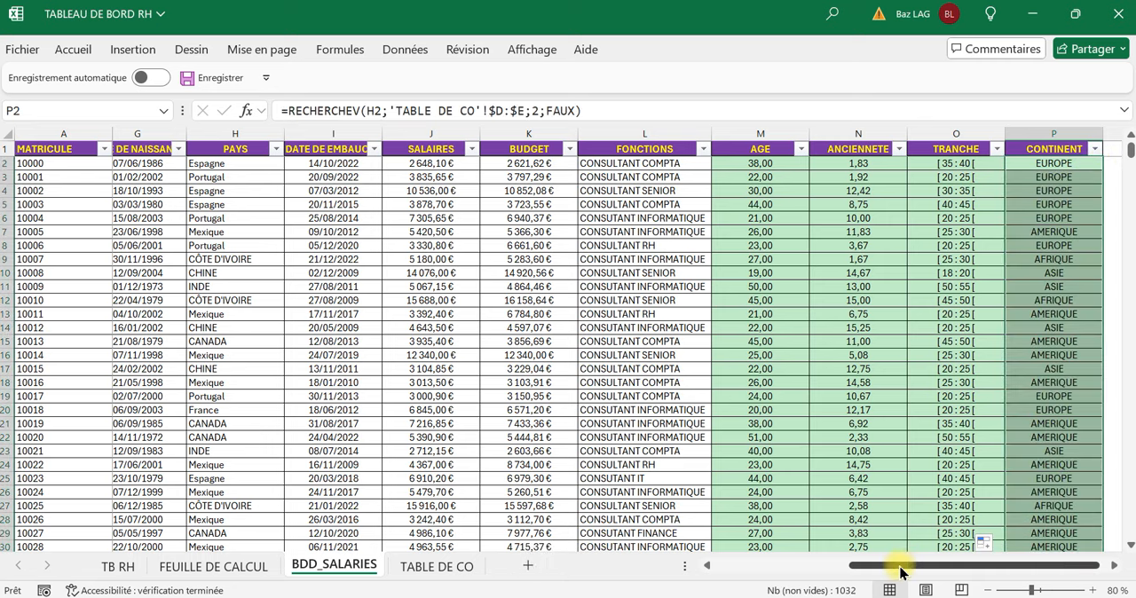
{"action": "left_click_drag", "start_coordinate": [901, 573], "coordinate": [721, 591]}
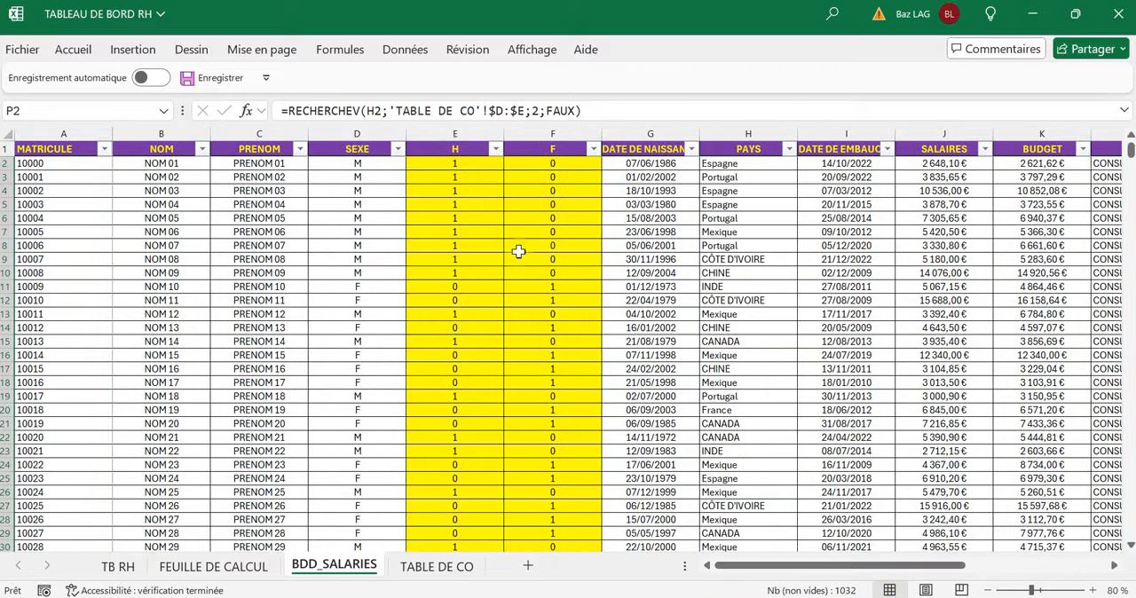
{"action": "left_click", "coordinate": [490, 222]}
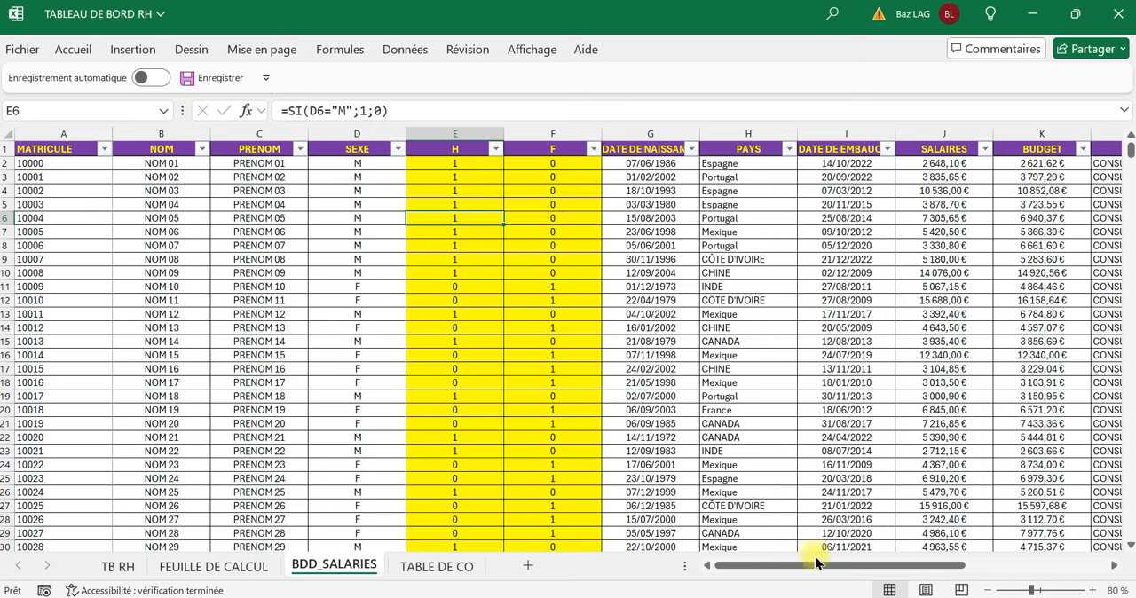
{"action": "mouse_move", "coordinate": [812, 565]}
{"action": "left_mouse_down"}
{"action": "mouse_move", "coordinate": [963, 568]}
{"action": "mouse_move", "coordinate": [812, 570]}
{"action": "left_mouse_up"}
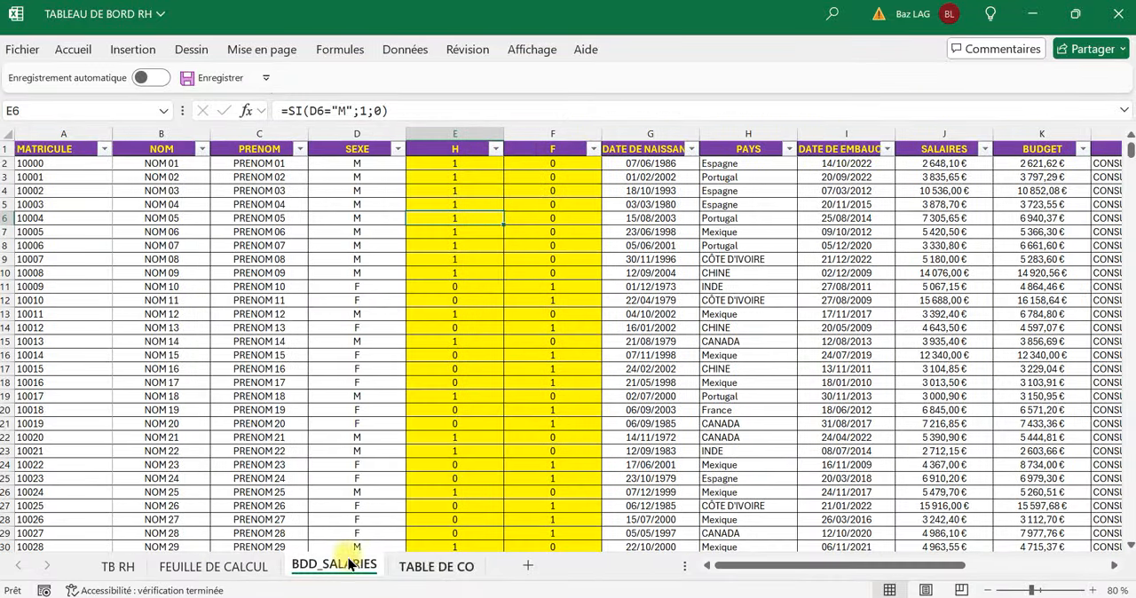
Go to the TB RH sheet and hide its gridlines.
{"action": "left_click", "coordinate": [120, 568]}
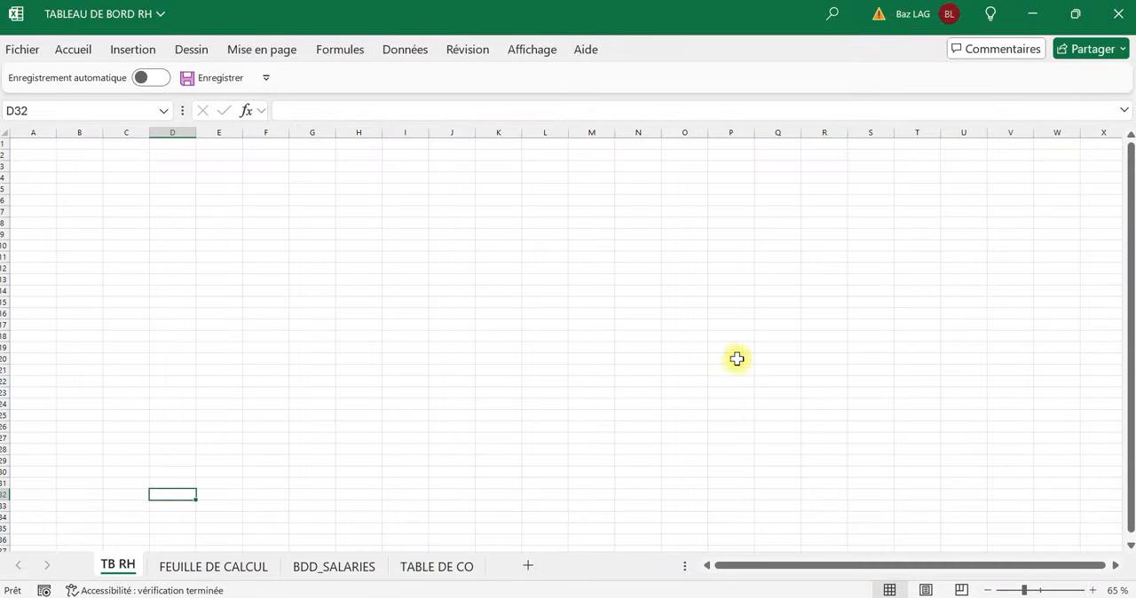
{"action": "left_click", "coordinate": [928, 402]}
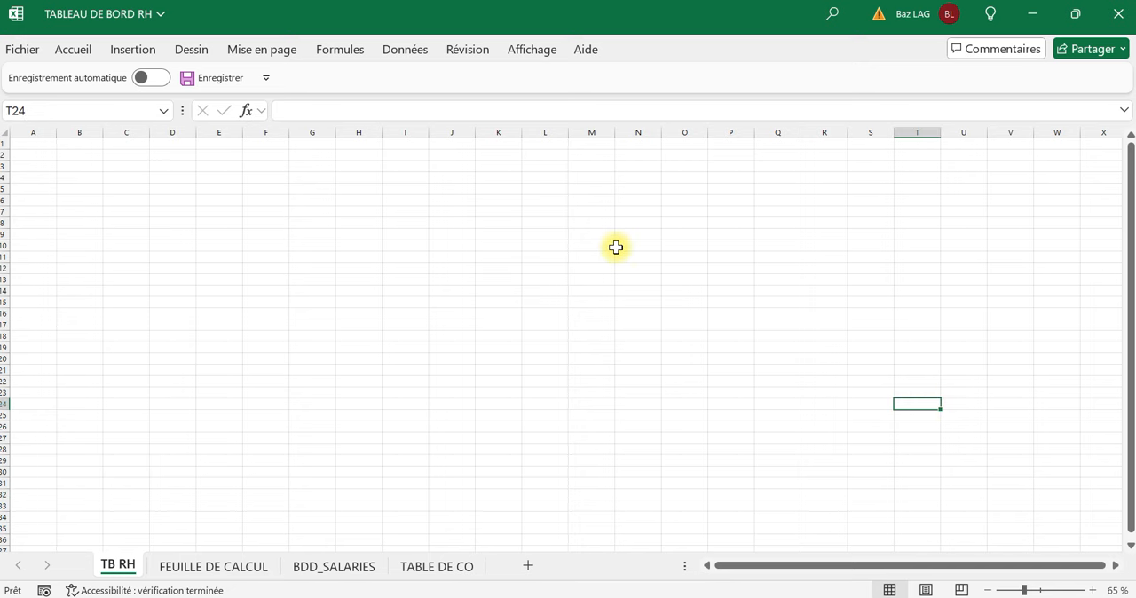
{"action": "scroll", "coordinate": [616, 247], "scroll_direction": "down", "scroll_amount": 1}
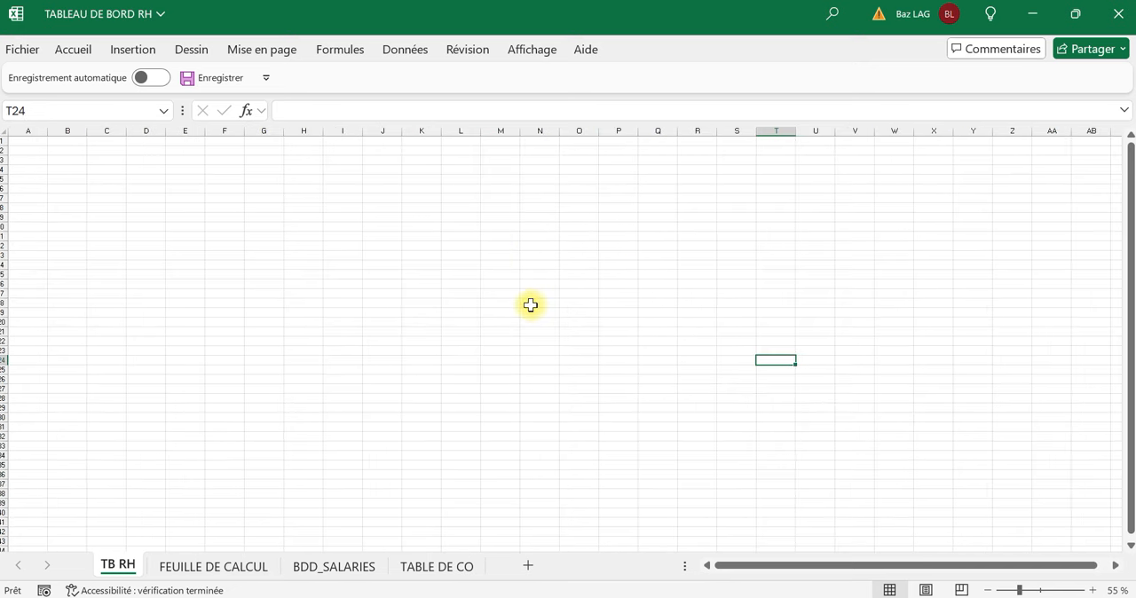
{"action": "left_click", "coordinate": [173, 227]}
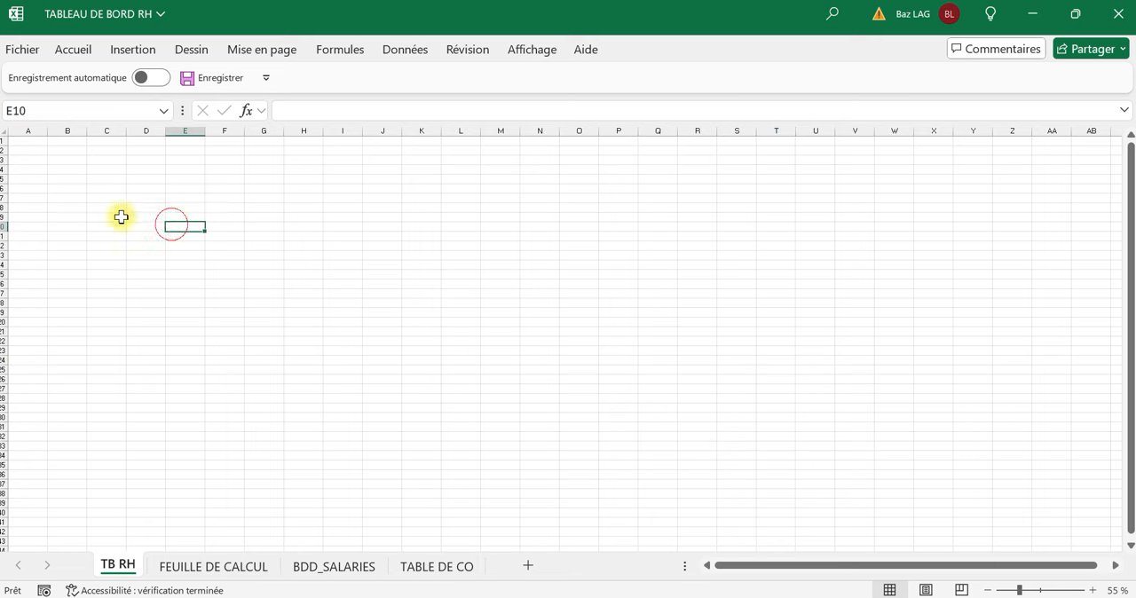
{"action": "left_click", "coordinate": [546, 52]}
{"action": "left_click", "coordinate": [391, 99]}
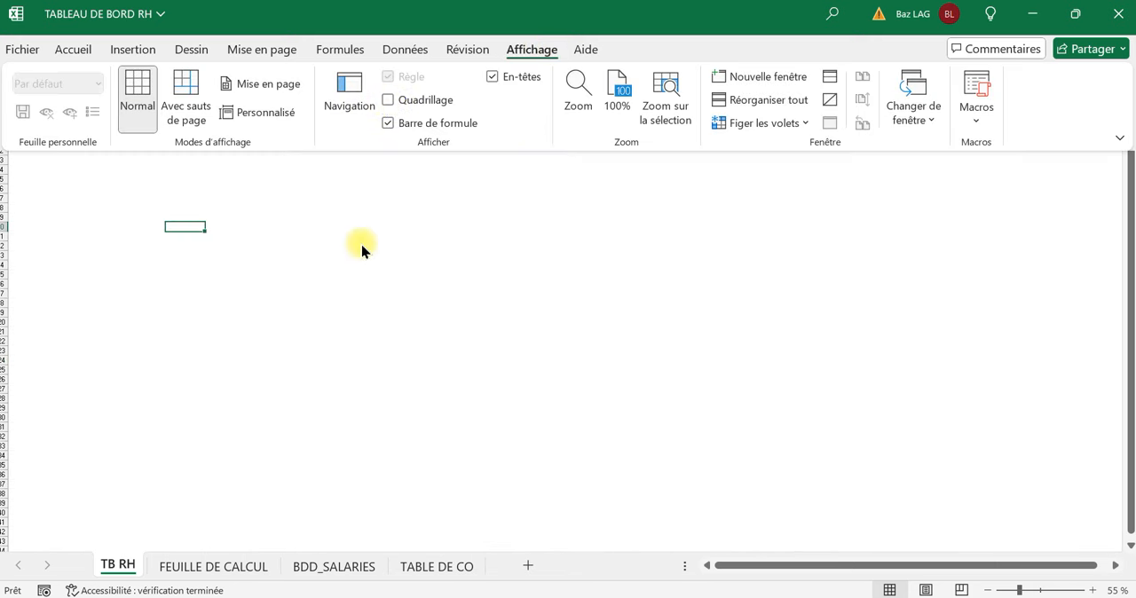
Fill all cells of the TB RH sheet with a light green theme colour.
{"action": "left_click", "coordinate": [346, 266]}
{"action": "key", "text": "ctrl+a"}
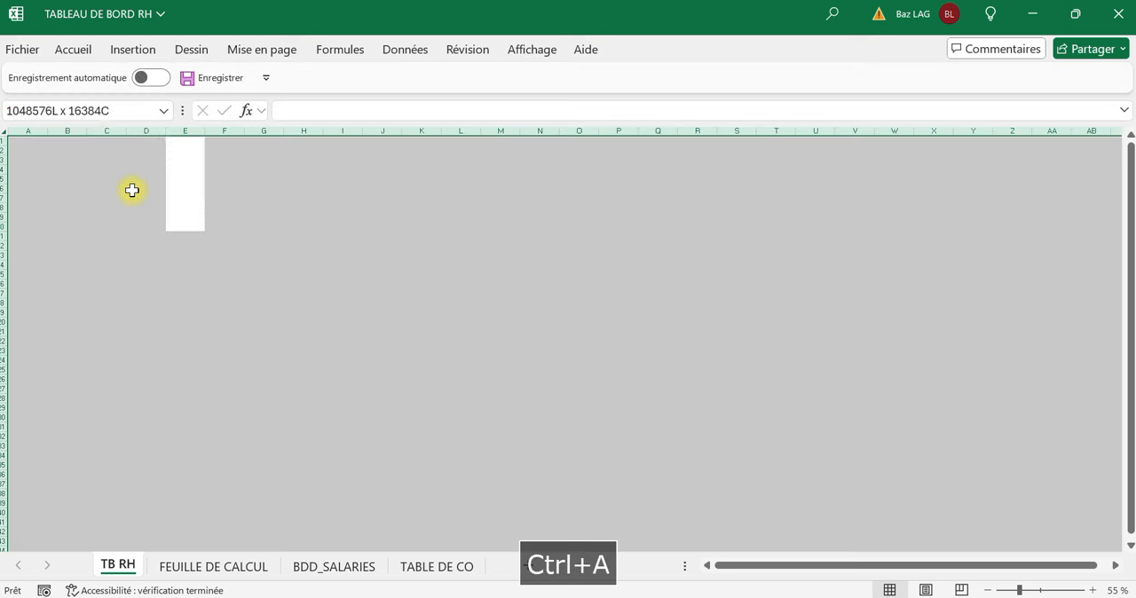
{"action": "left_click", "coordinate": [84, 50]}
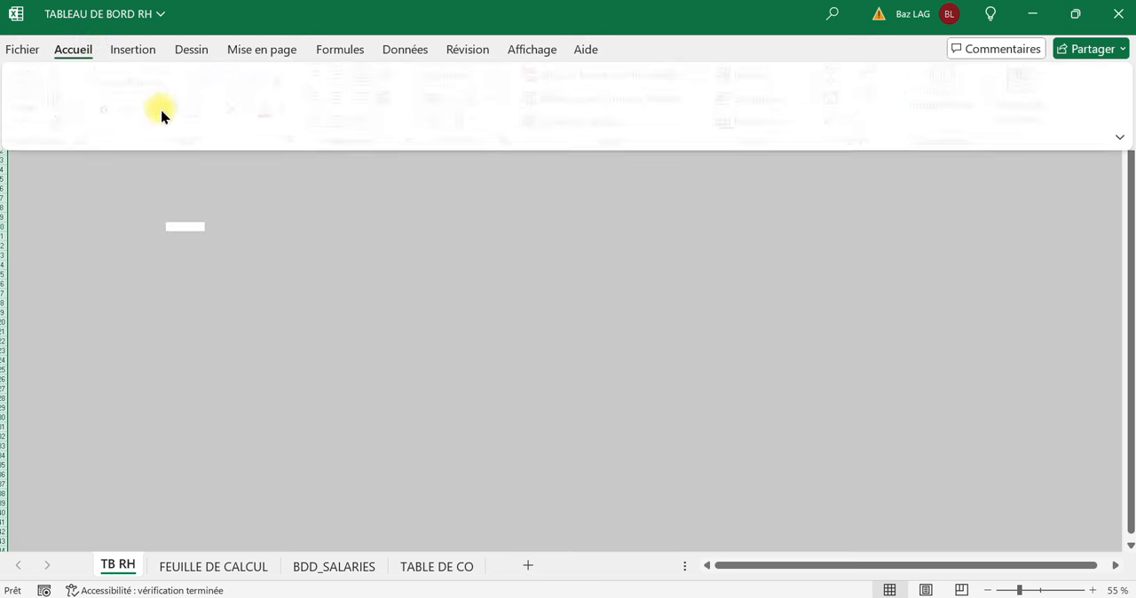
{"action": "left_click", "coordinate": [254, 112]}
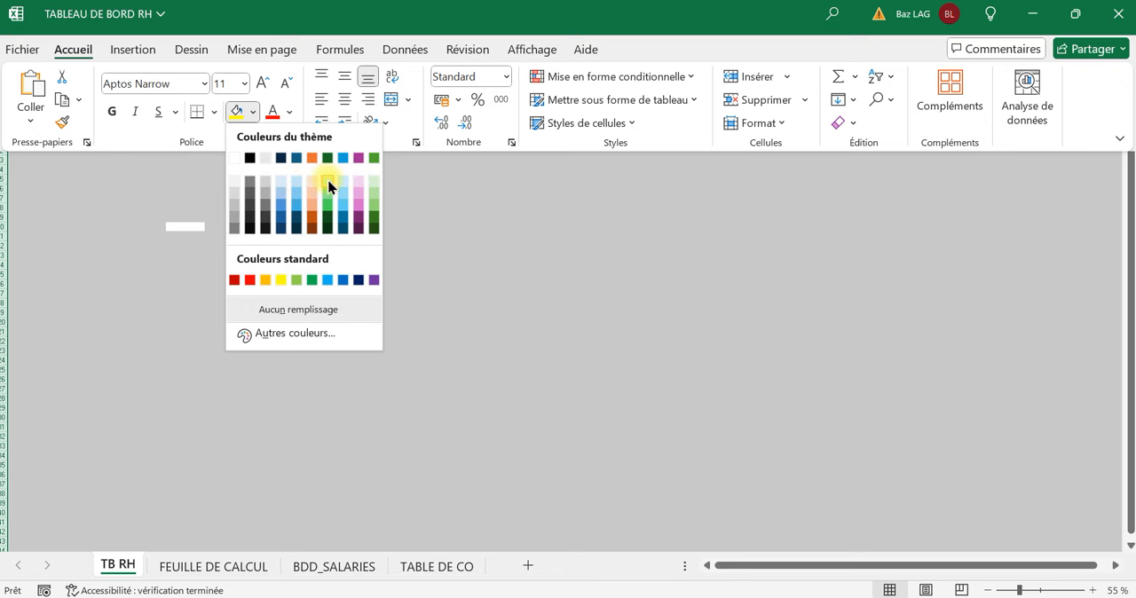
{"action": "left_click", "coordinate": [329, 185]}
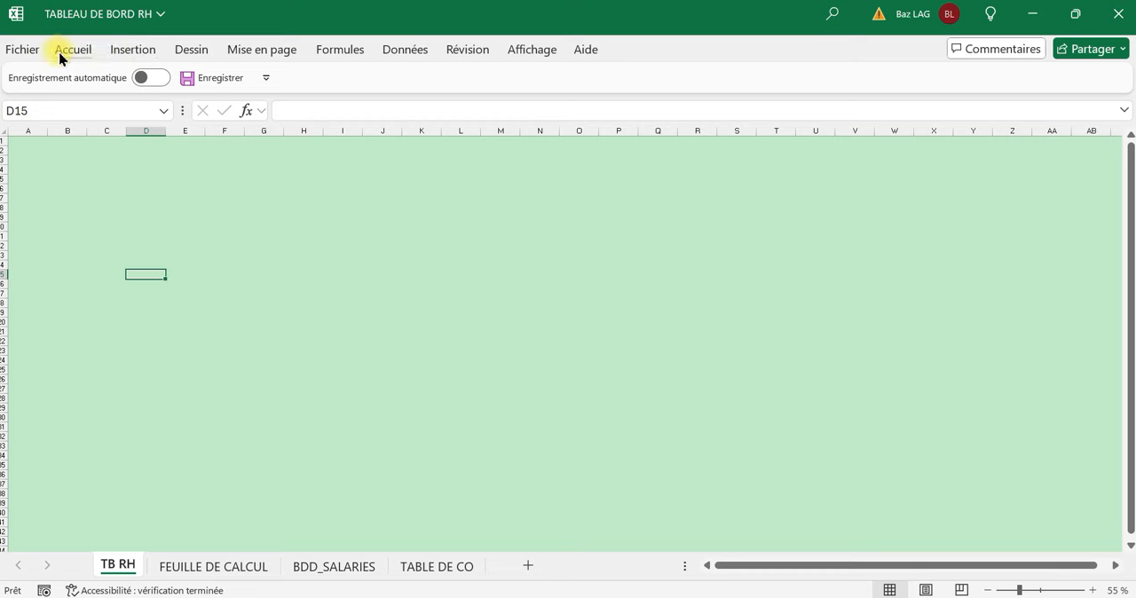
Draw a rectangle banner across the first three rows of TB RH, from the edge of column A to about column AB.
{"action": "left_click", "coordinate": [122, 49]}
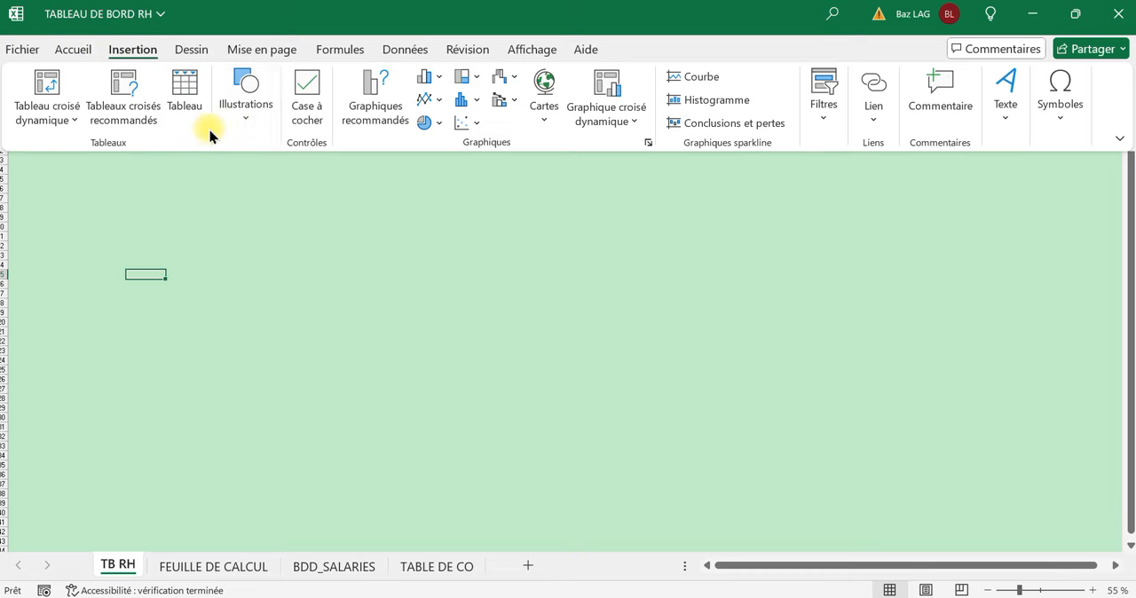
{"action": "left_click", "coordinate": [249, 107]}
{"action": "left_click", "coordinate": [277, 182]}
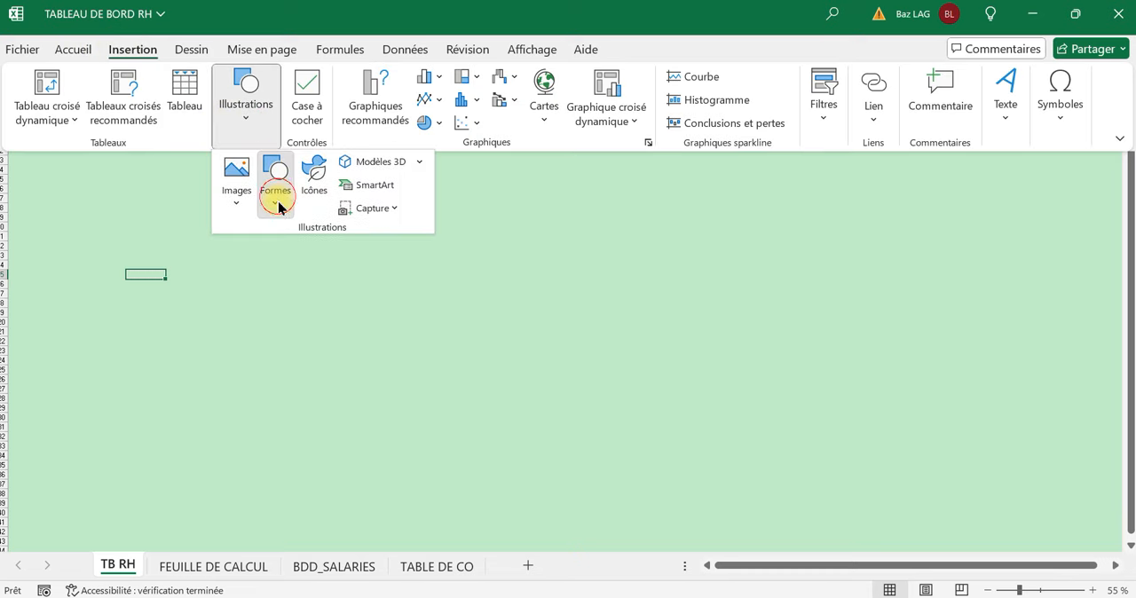
{"action": "left_click", "coordinate": [322, 256]}
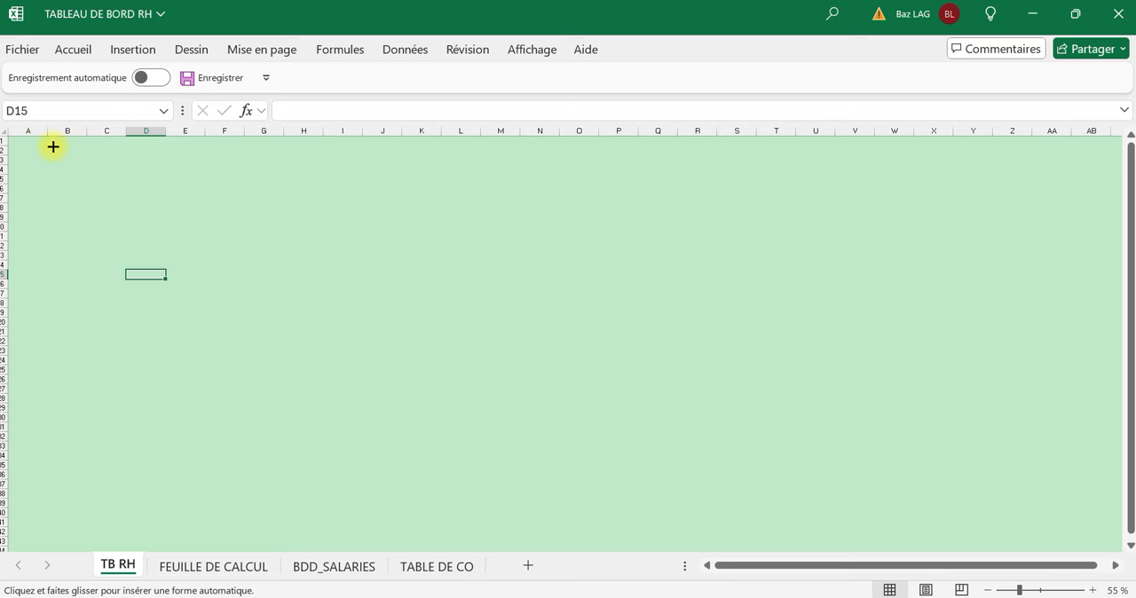
{"action": "left_click_drag", "start_coordinate": [14, 136], "coordinate": [1101, 167]}
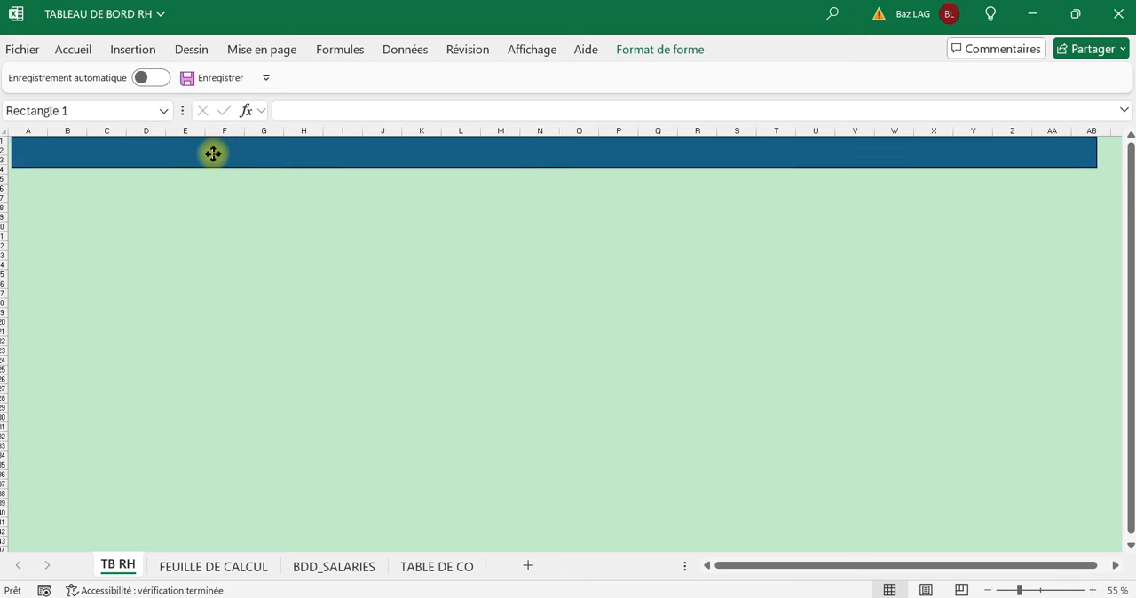
{"action": "left_click_drag", "start_coordinate": [213, 154], "coordinate": [209, 154]}
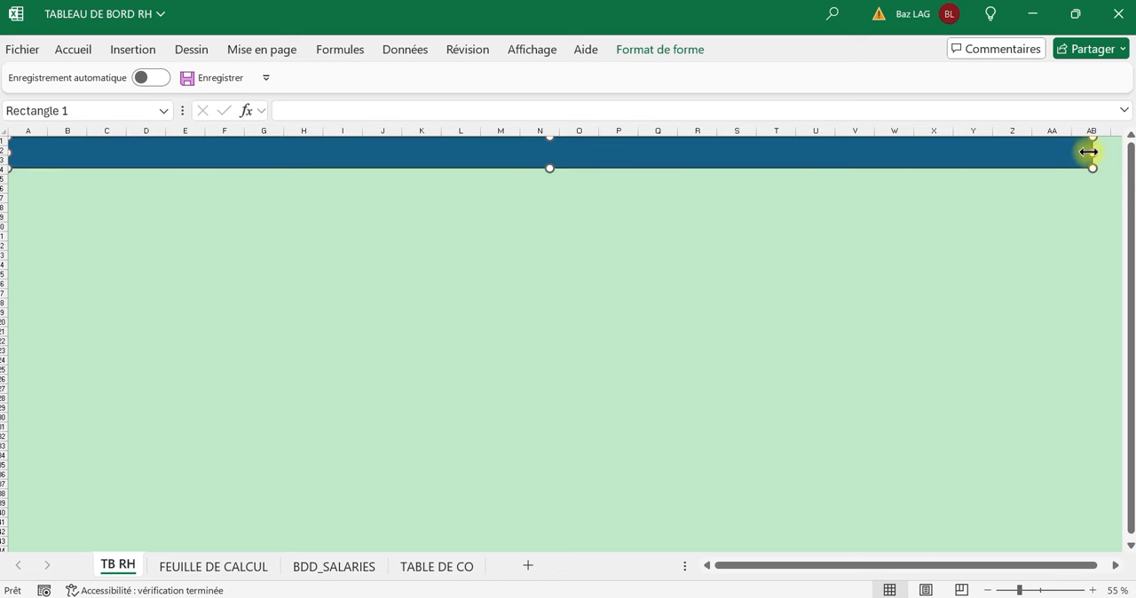
{"action": "left_click_drag", "start_coordinate": [1088, 152], "coordinate": [1101, 151]}
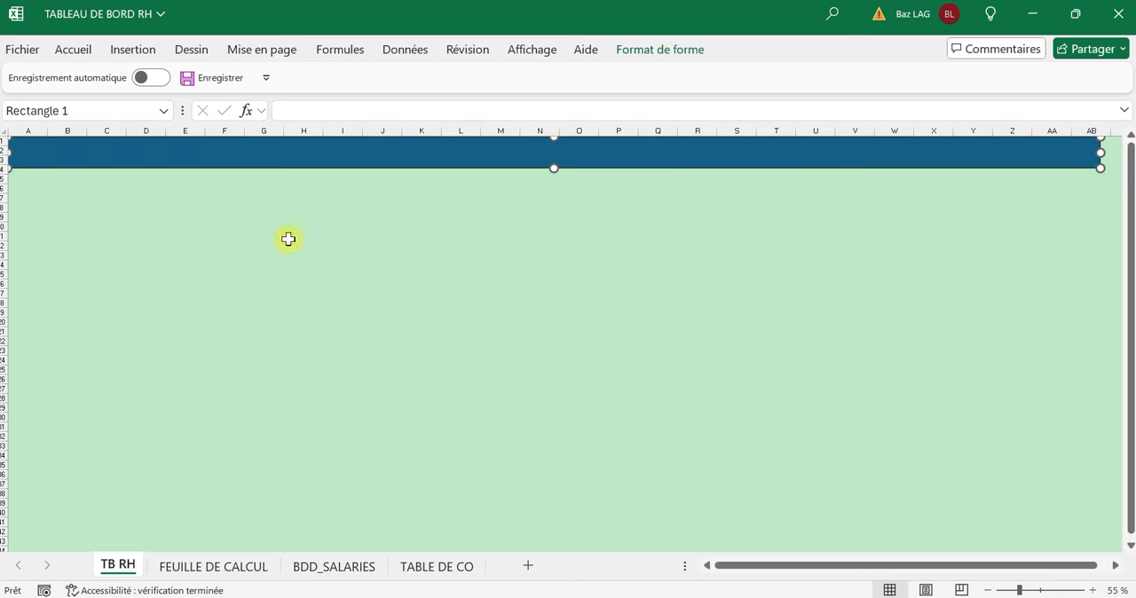
{"action": "left_click", "coordinate": [287, 239]}
{"action": "left_click", "coordinate": [130, 151]}
{"action": "key", "text": "Caps_Lock"}
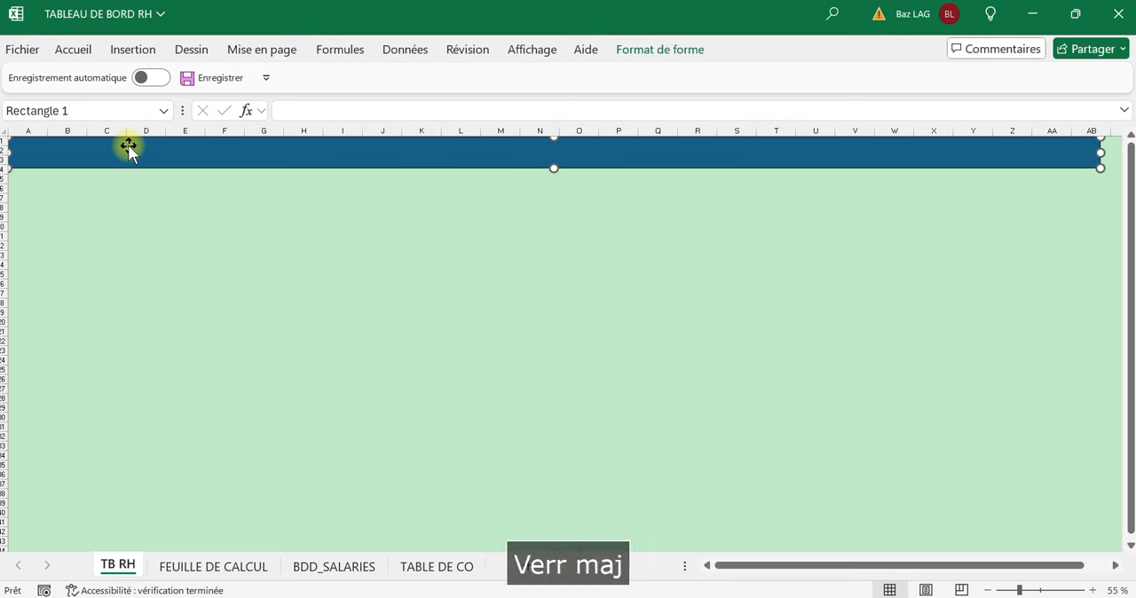
{"action": "type", "text": "T"}
{"action": "key", "text": "BackSpace"}
{"action": "type", "text": "A"}
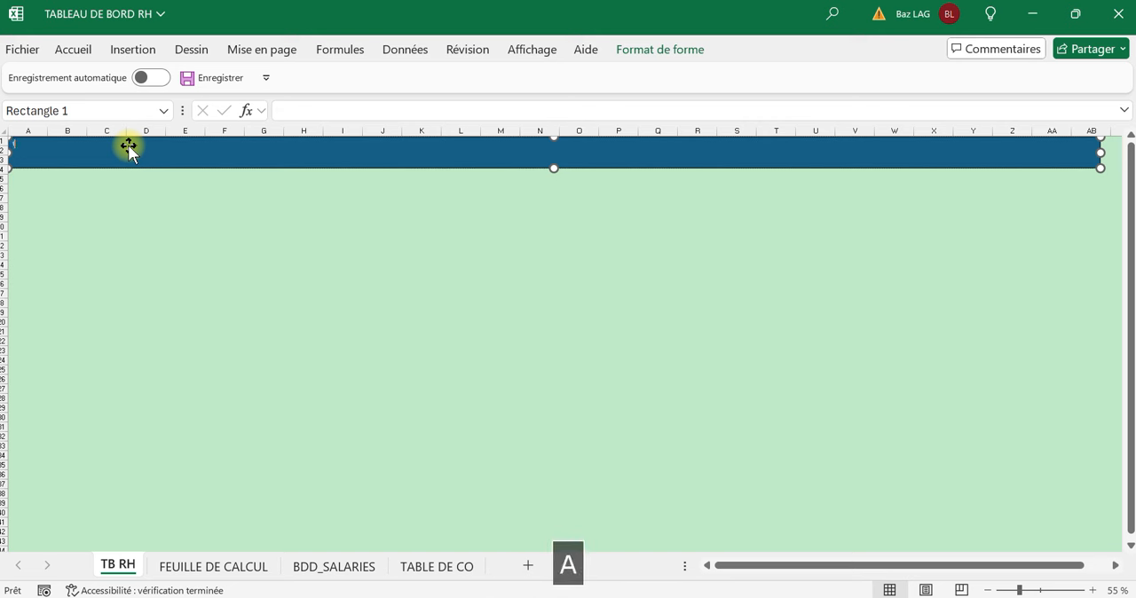
{"action": "type", "text": "bleau de bord"}
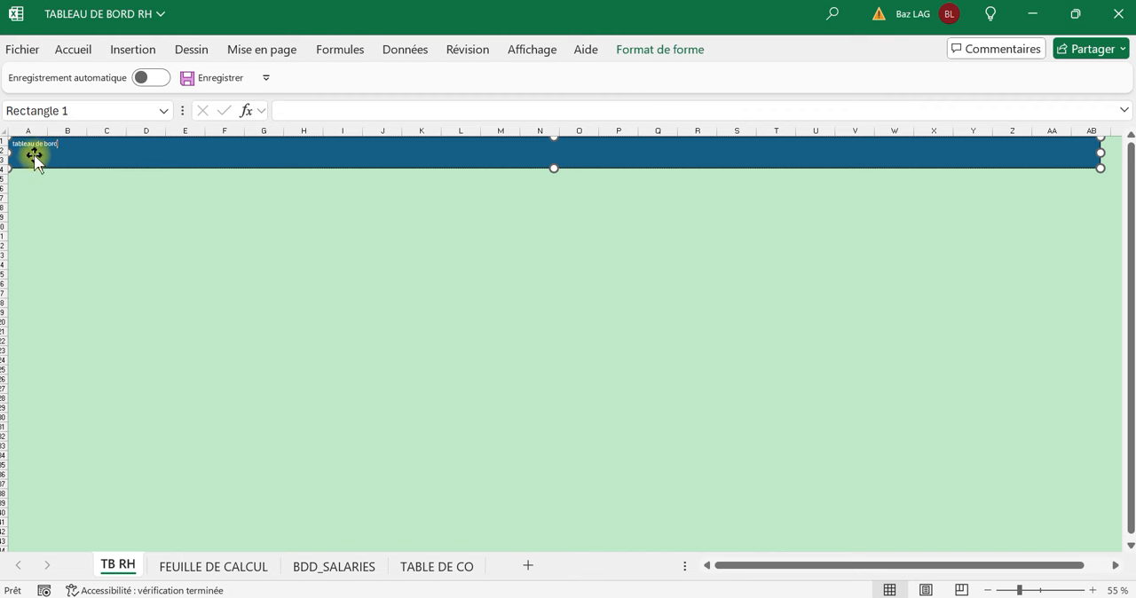
Set the banner rectangle's text to "TABLEAU DE BORD RH" in capitals.
{"action": "left_click_drag", "start_coordinate": [30, 145], "coordinate": [33, 153]}
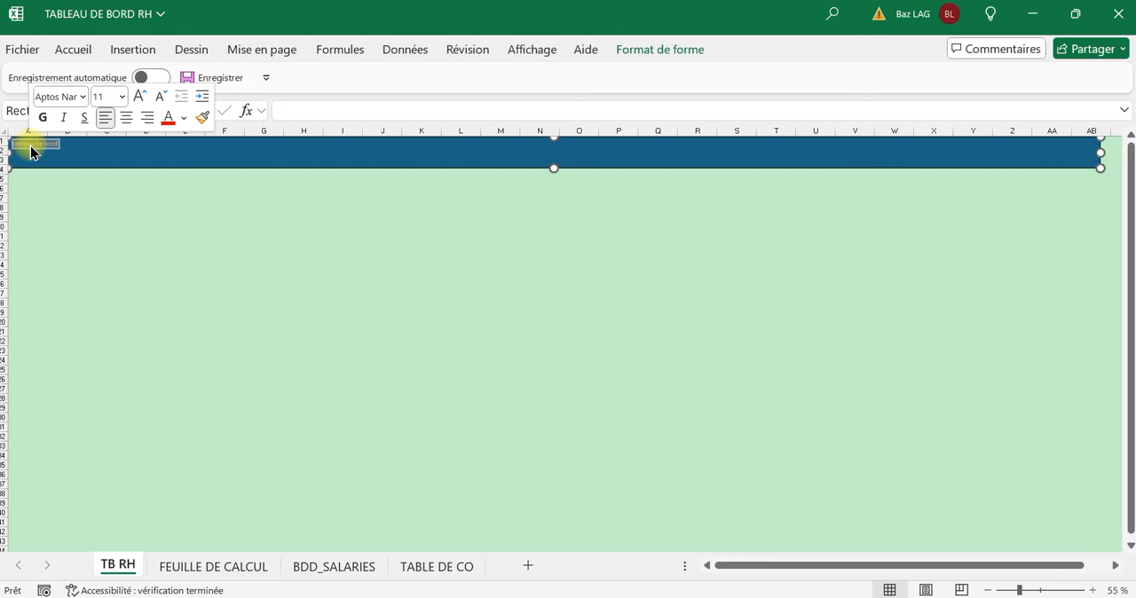
{"action": "key", "text": "Caps_Lock"}
{"action": "type", "text": "TAB"}
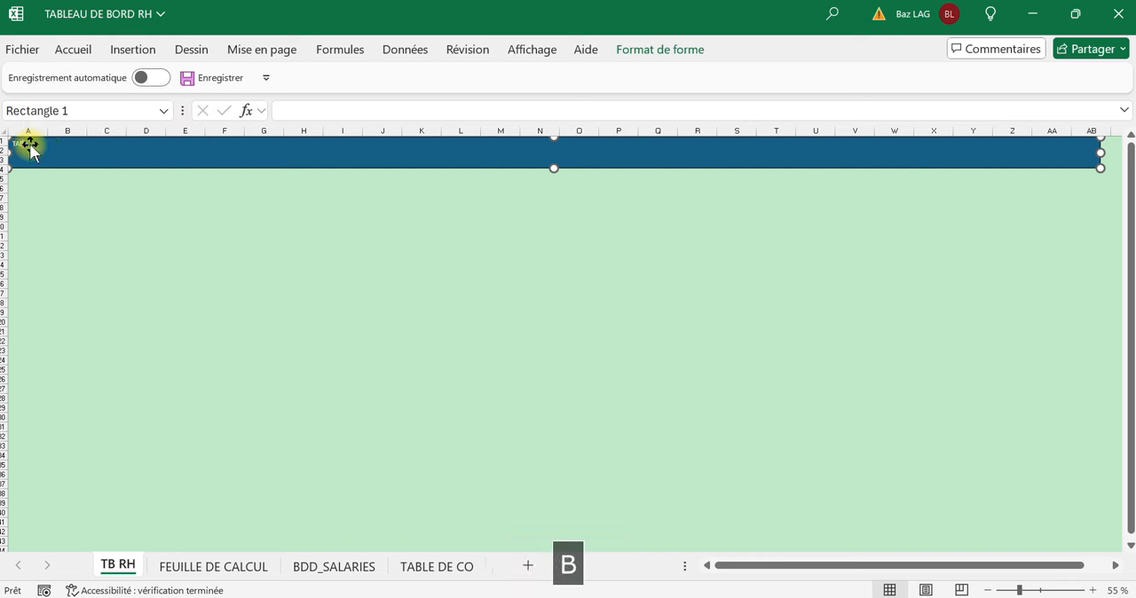
{"action": "type", "text": "LEAU DE BO"}
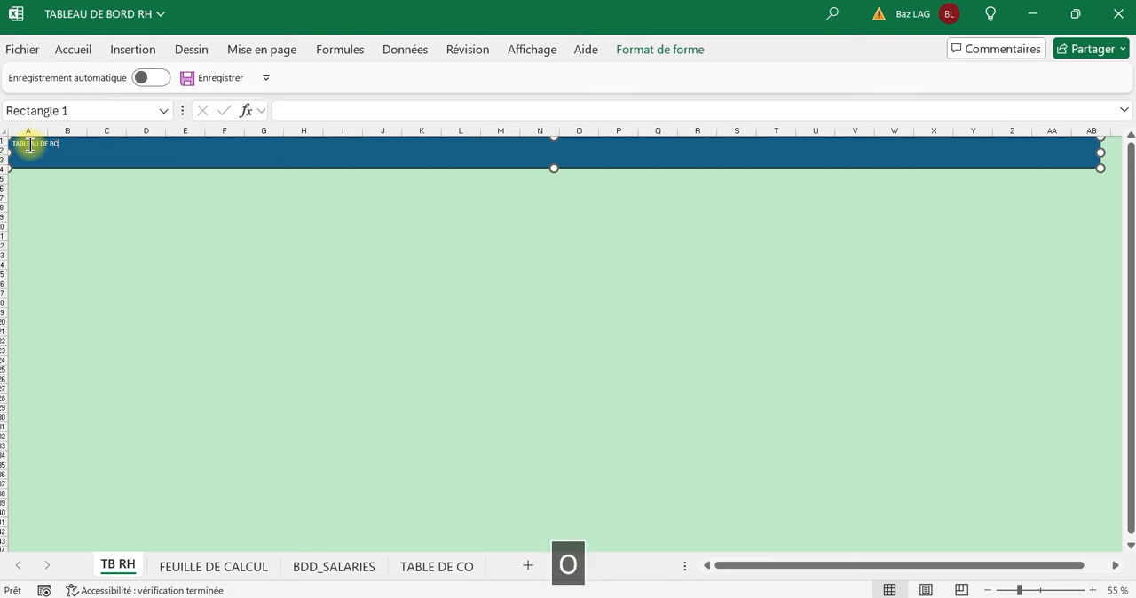
{"action": "type", "text": "RD RH"}
Centre the whole banner title vertically and horizontally in the rectangle.
{"action": "key", "text": "ctrl+a"}
{"action": "left_click", "coordinate": [89, 49]}
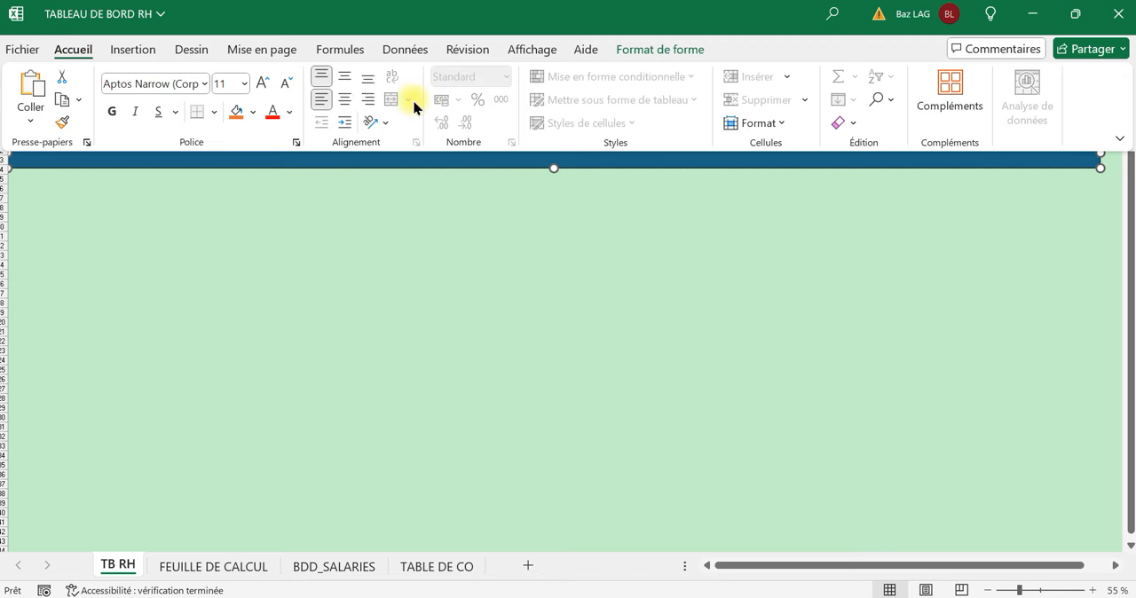
{"action": "left_click", "coordinate": [346, 76]}
{"action": "left_click", "coordinate": [345, 99]}
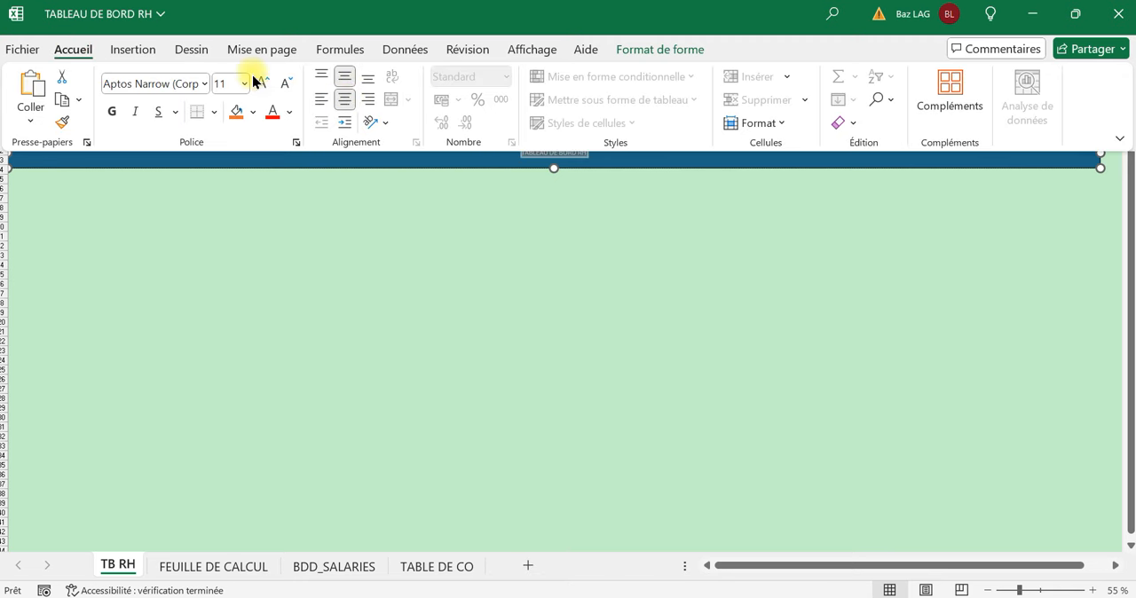
Enlarge the banner title to font size 44 and make it bold and underlined.
{"action": "left_click", "coordinate": [257, 80]}
{"action": "left_click", "coordinate": [257, 81]}
{"action": "left_click", "coordinate": [257, 81]}
{"action": "left_click", "coordinate": [257, 81]}
{"action": "left_click", "coordinate": [258, 81]}
{"action": "left_click", "coordinate": [258, 81]}
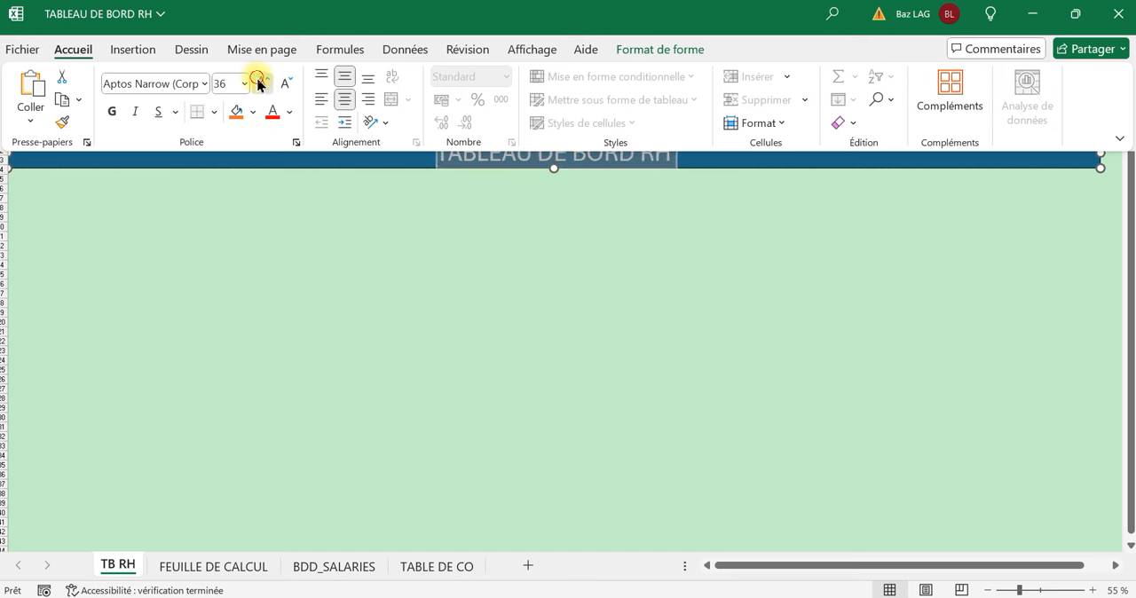
{"action": "left_click", "coordinate": [257, 81]}
{"action": "left_click", "coordinate": [258, 81]}
{"action": "left_click", "coordinate": [258, 82]}
{"action": "left_click", "coordinate": [283, 86]}
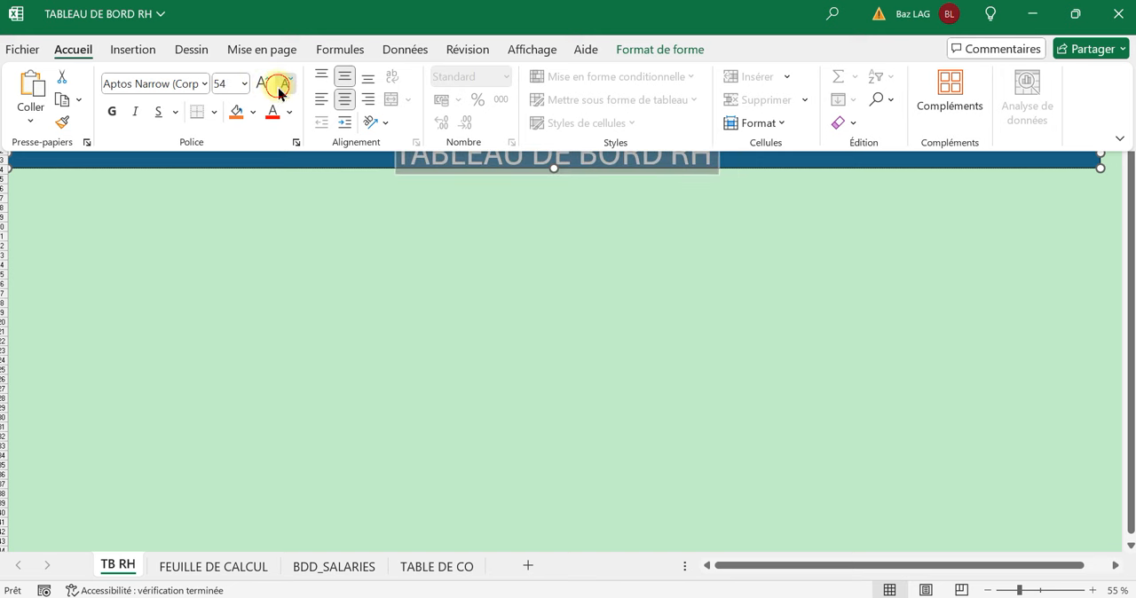
{"action": "left_click", "coordinate": [282, 85]}
{"action": "left_click", "coordinate": [282, 85]}
{"action": "left_click", "coordinate": [111, 113]}
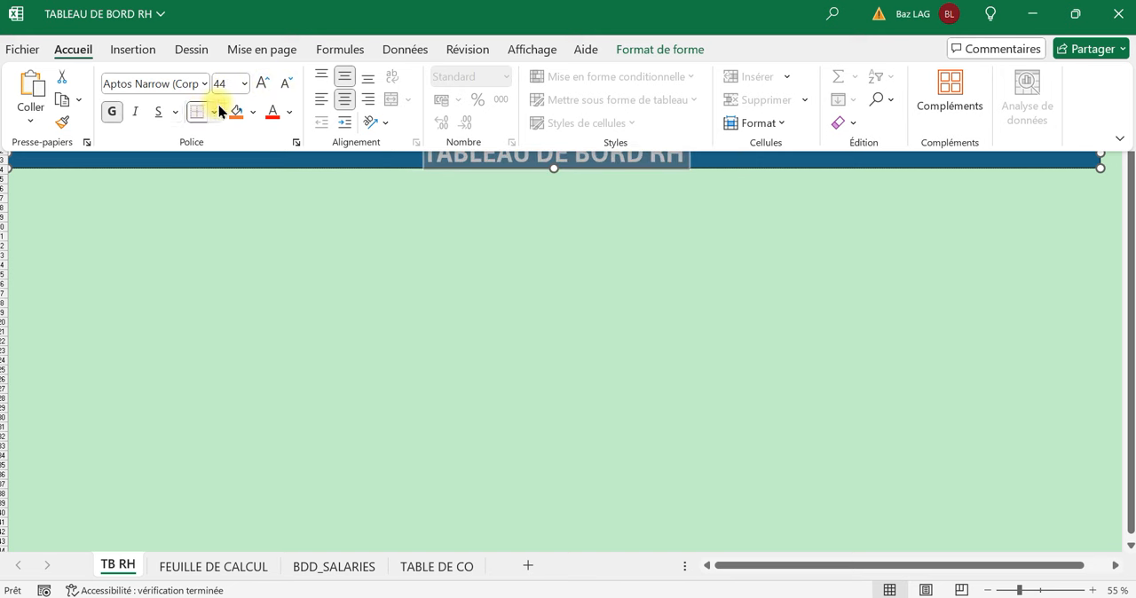
{"action": "left_click", "coordinate": [231, 216]}
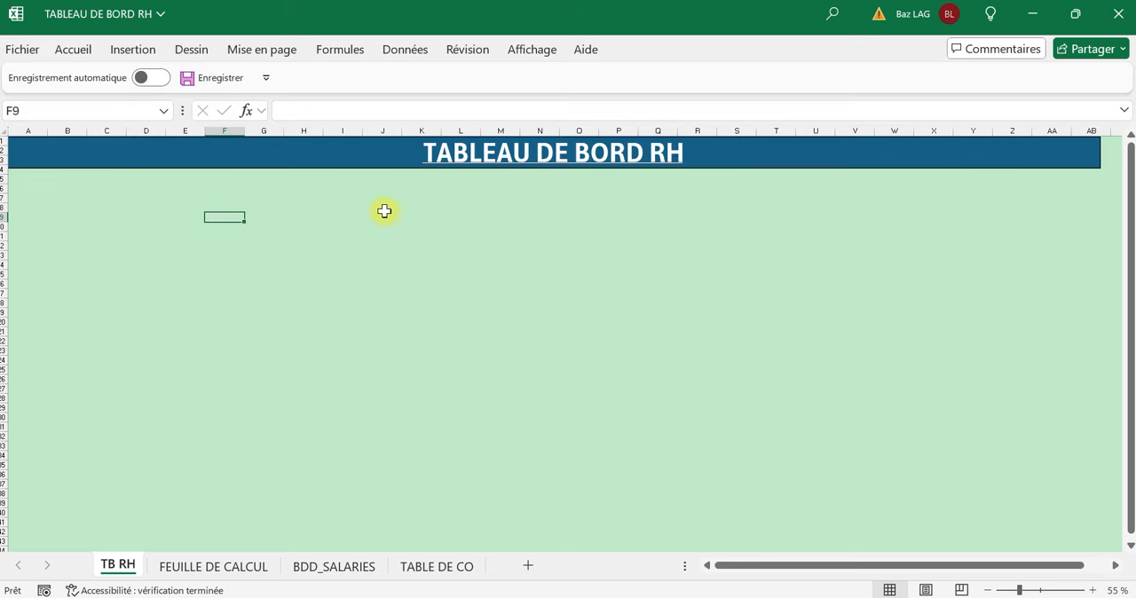
{"action": "left_click", "coordinate": [549, 227]}
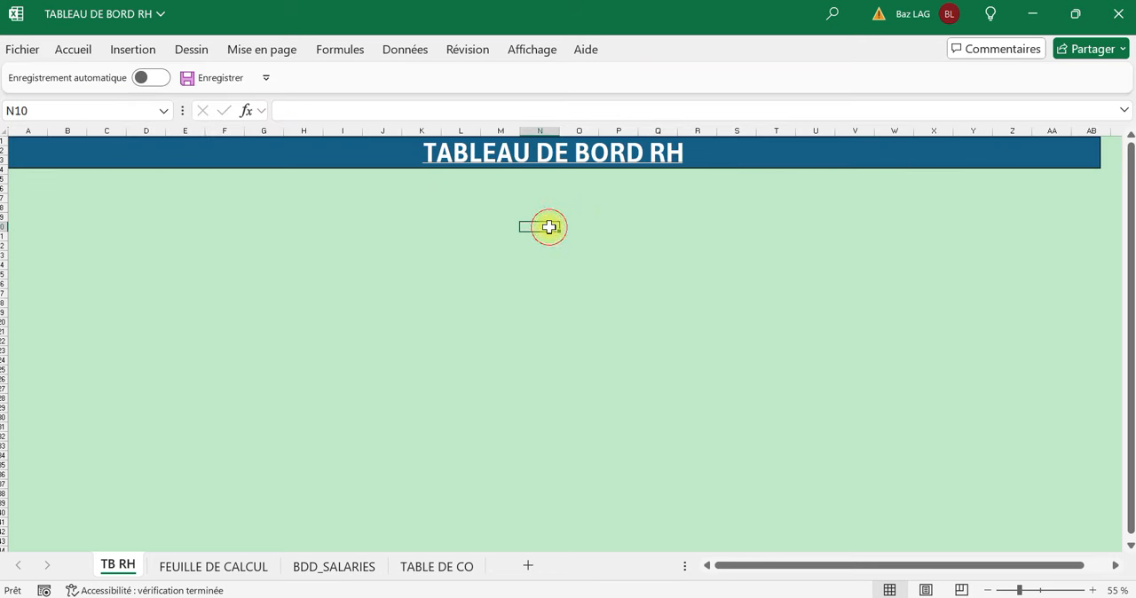
Fill the title banner with a dark purple theme colour and widen it slightly past the AB column heading.
{"action": "left_click", "coordinate": [162, 152]}
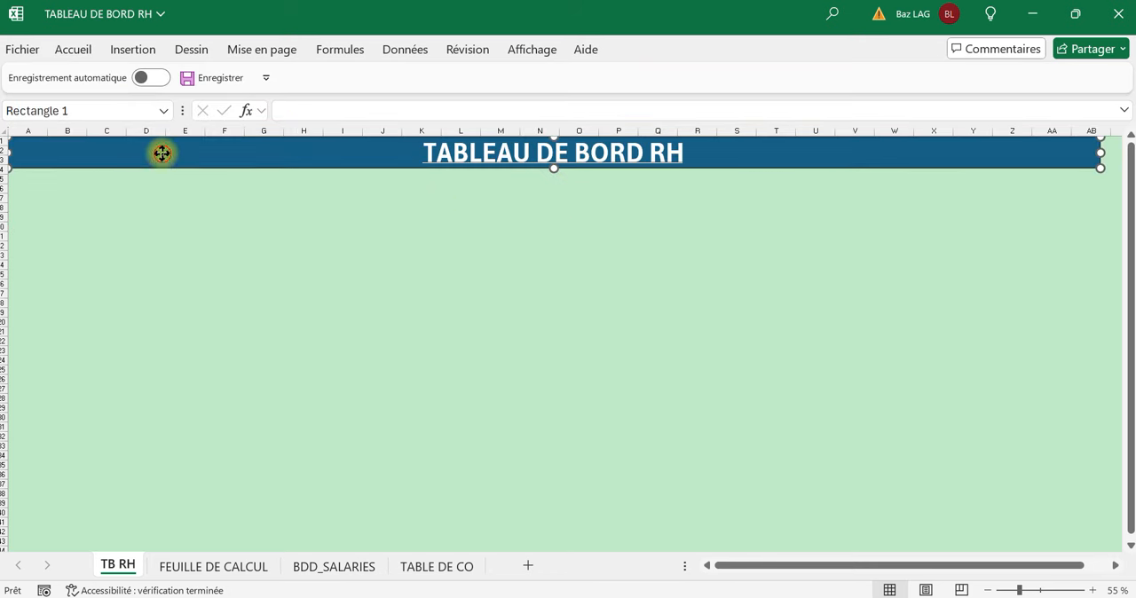
{"action": "left_click", "coordinate": [248, 226]}
{"action": "left_click", "coordinate": [166, 151]}
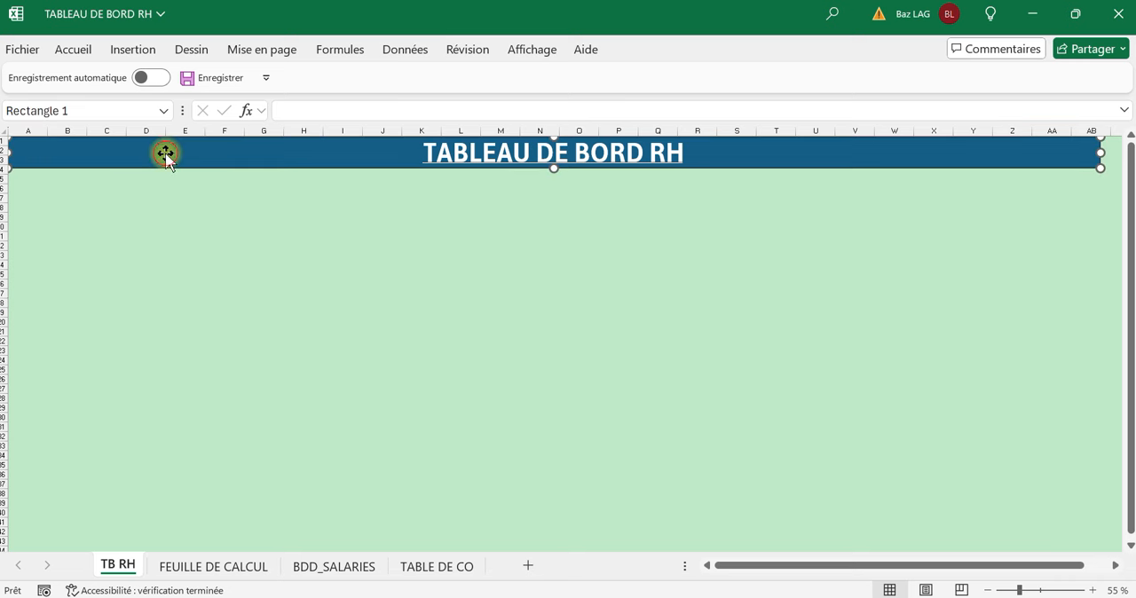
{"action": "left_click", "coordinate": [77, 50]}
{"action": "left_click", "coordinate": [253, 111]}
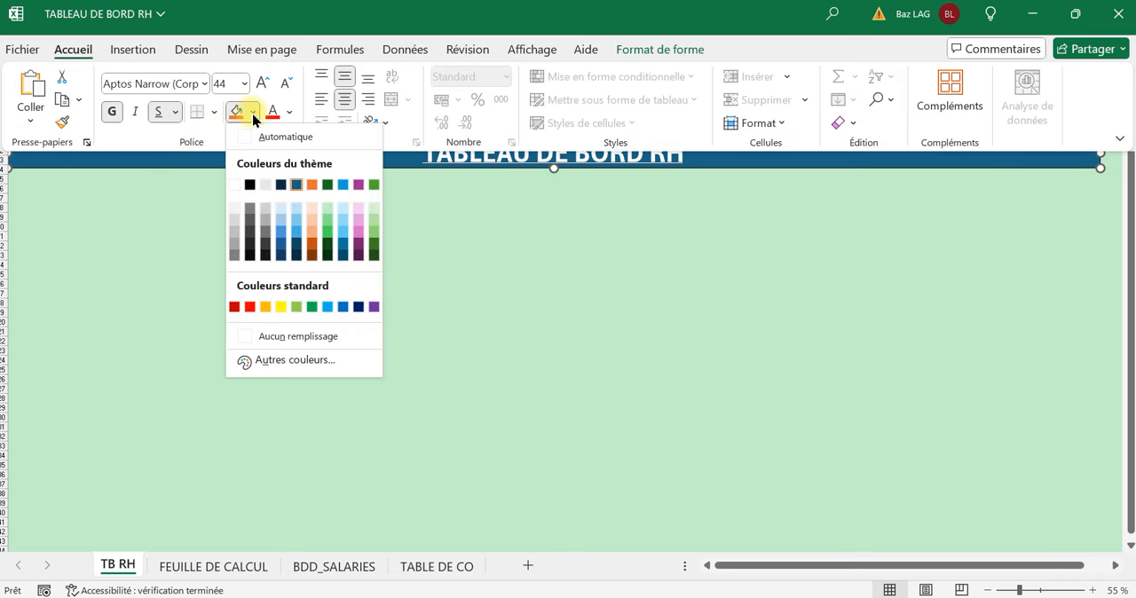
{"action": "left_click", "coordinate": [363, 249]}
{"action": "key", "text": "ctrl+F1"}
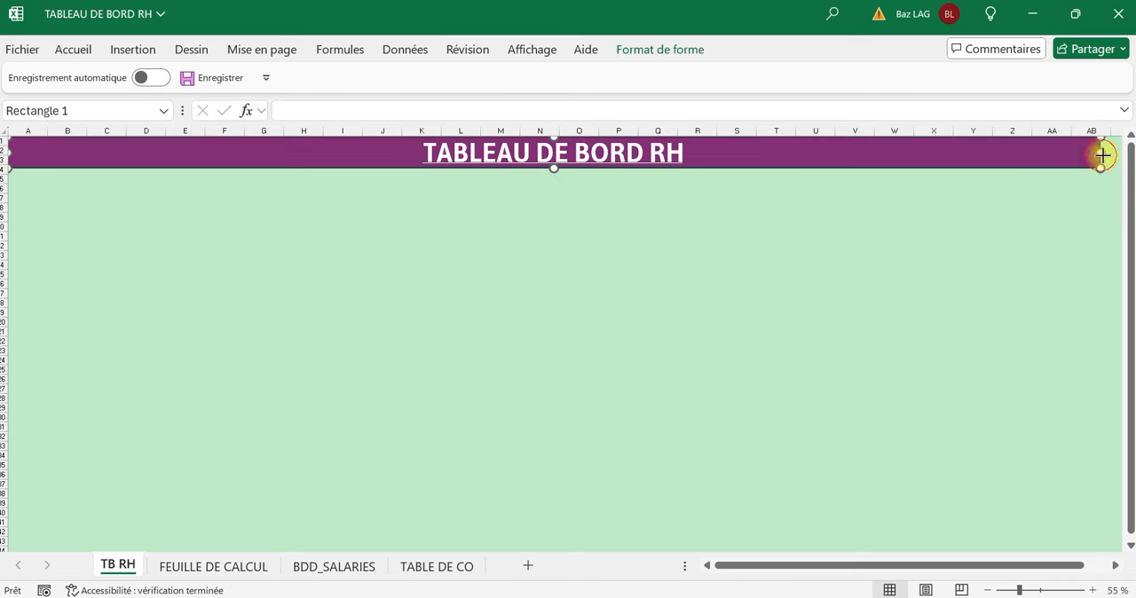
{"action": "left_click_drag", "start_coordinate": [1102, 156], "coordinate": [1113, 154]}
{"action": "left_click", "coordinate": [806, 274]}
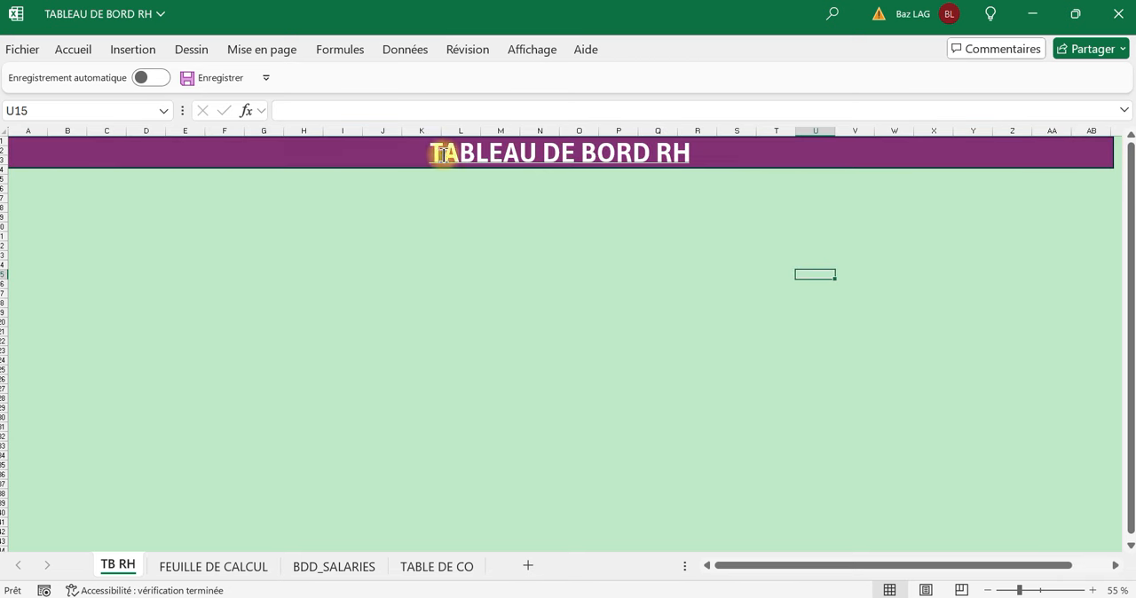
Review the SALAIRES, BUDGET and calculated columns in BDD_SALARIES, check the other sheets, and return to TB RH.
{"action": "left_click", "coordinate": [331, 569]}
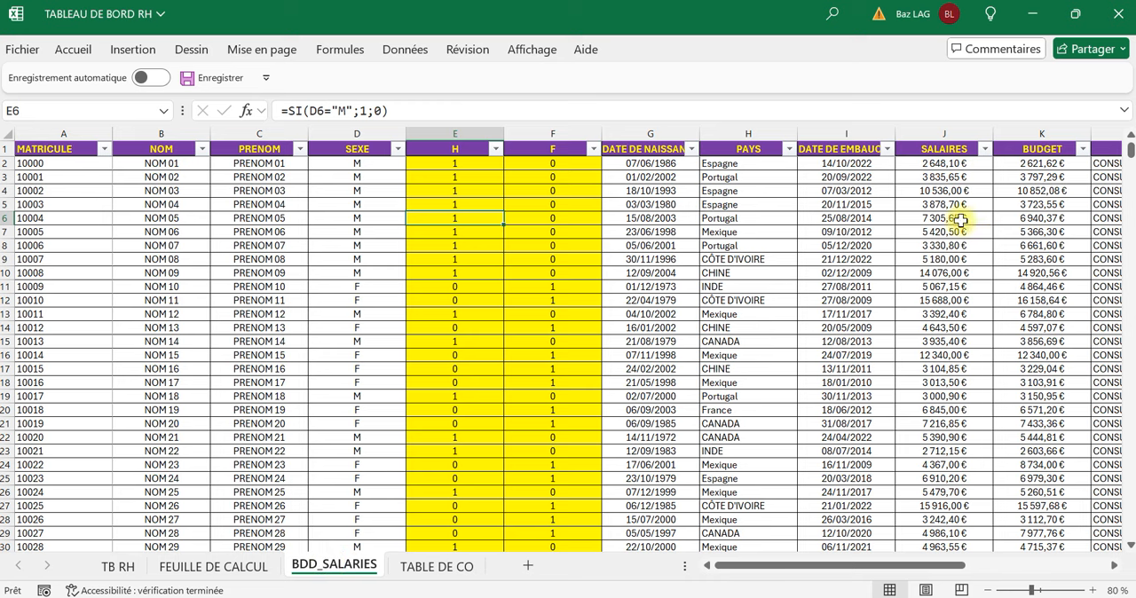
{"action": "left_click_drag", "start_coordinate": [907, 568], "coordinate": [935, 569]}
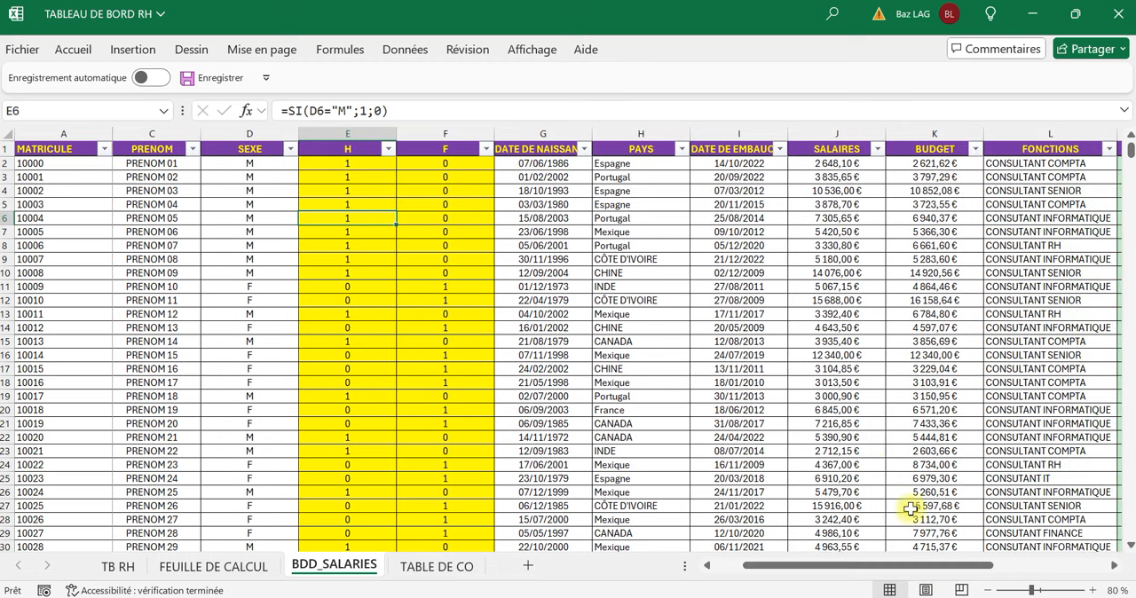
{"action": "left_click", "coordinate": [838, 203]}
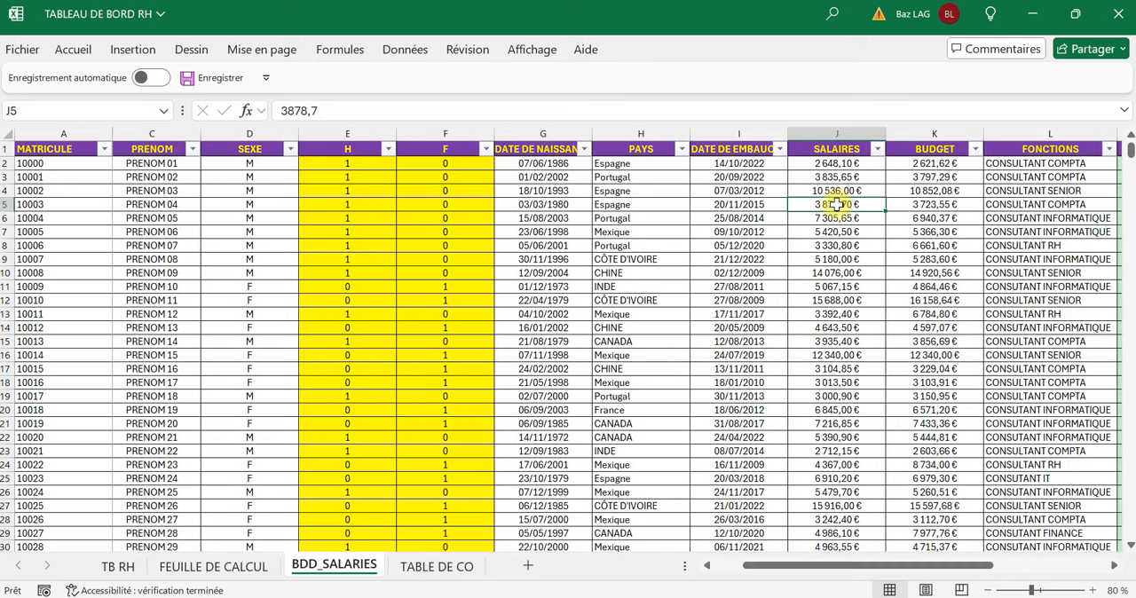
{"action": "left_click", "coordinate": [927, 190]}
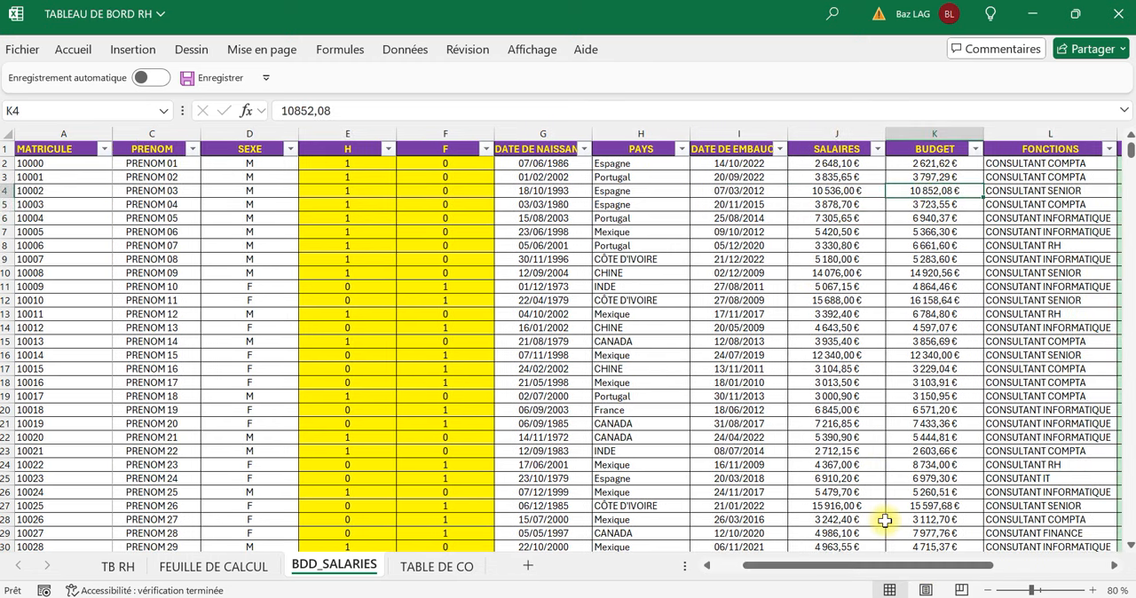
{"action": "left_click_drag", "start_coordinate": [915, 574], "coordinate": [966, 577]}
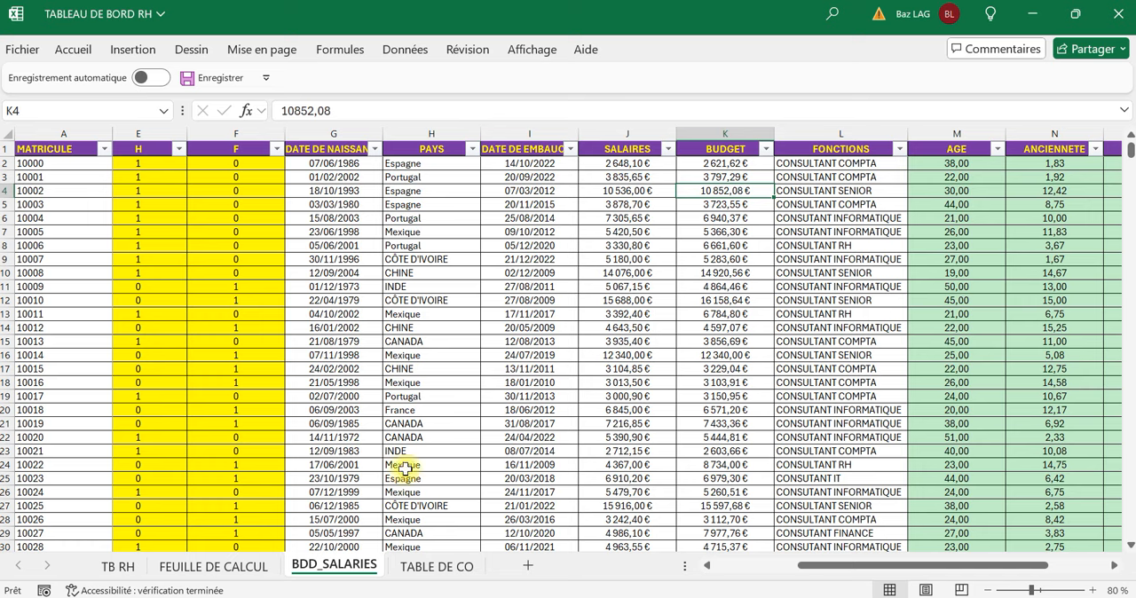
{"action": "left_click", "coordinate": [411, 568]}
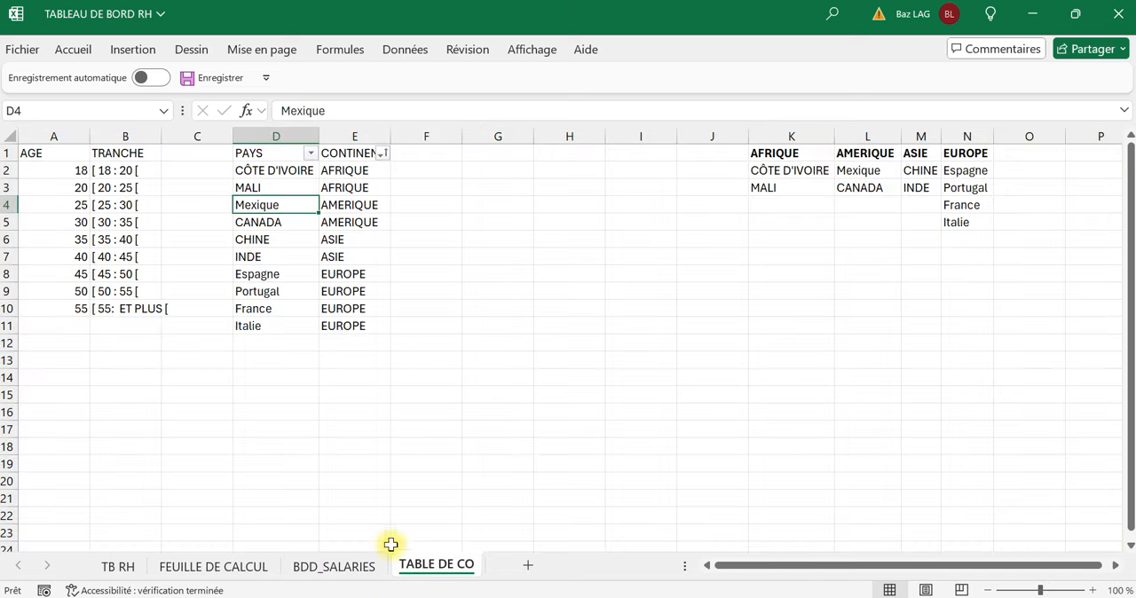
{"action": "left_click", "coordinate": [256, 572]}
{"action": "left_click", "coordinate": [124, 567]}
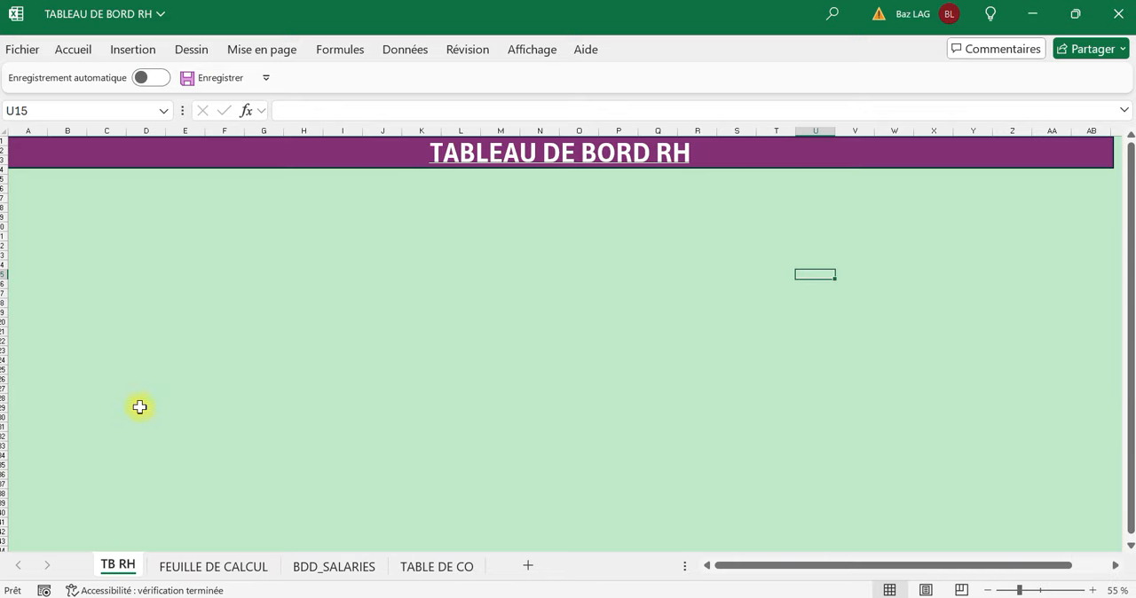
Draw a rounded rectangle about 4.9 cm wide and 1.8 cm high under the banner, across columns A to C.
{"action": "left_click", "coordinate": [117, 54]}
{"action": "left_click", "coordinate": [242, 124]}
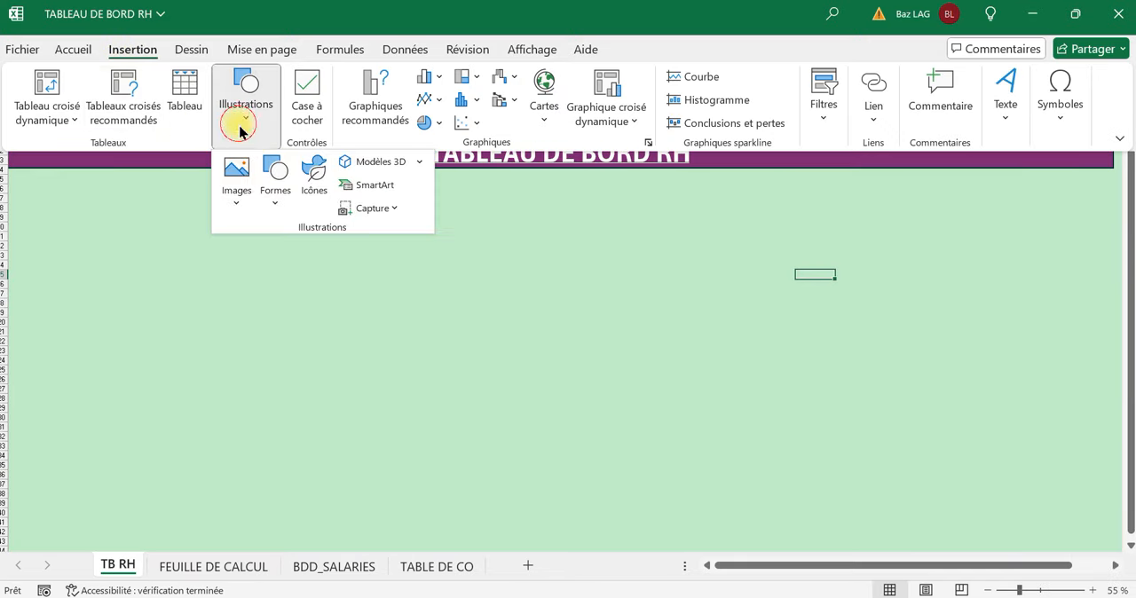
{"action": "left_click", "coordinate": [279, 219]}
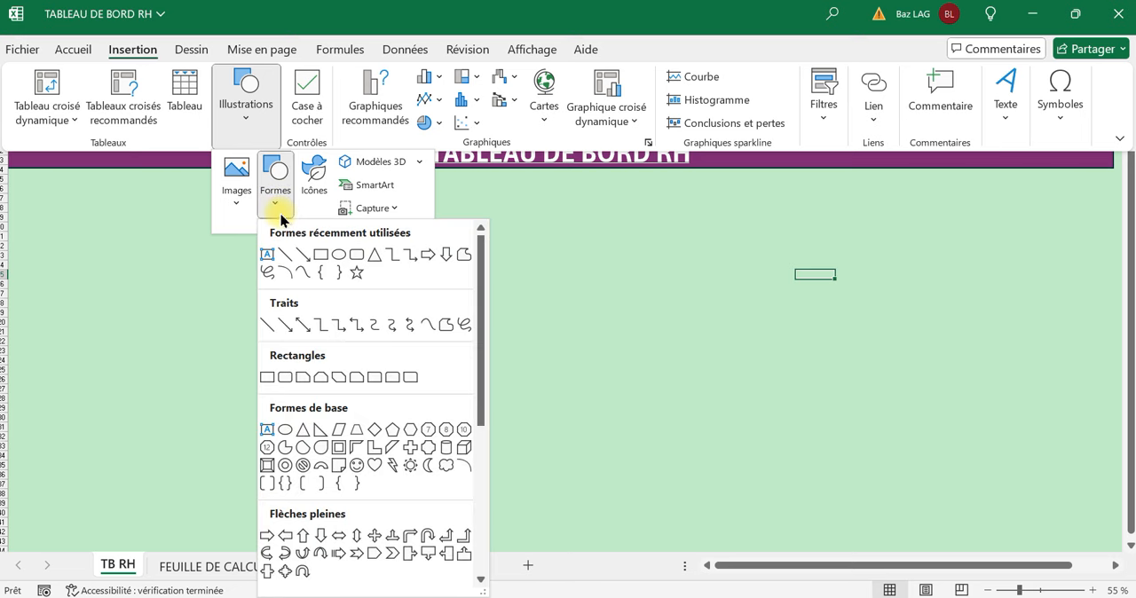
{"action": "left_click", "coordinate": [321, 256]}
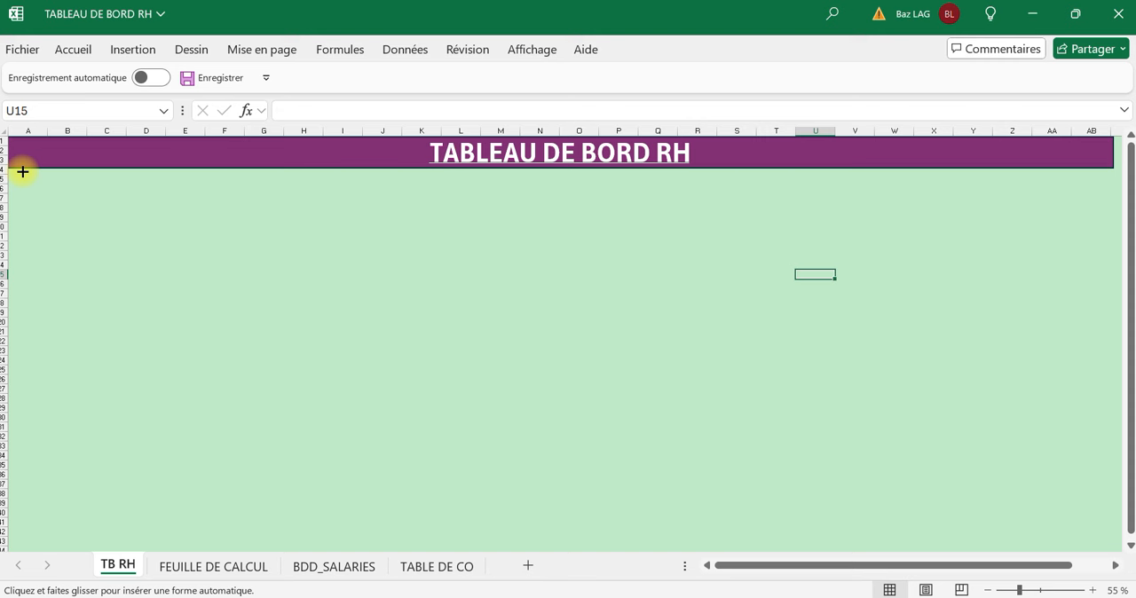
{"action": "left_click_drag", "start_coordinate": [15, 176], "coordinate": [106, 210]}
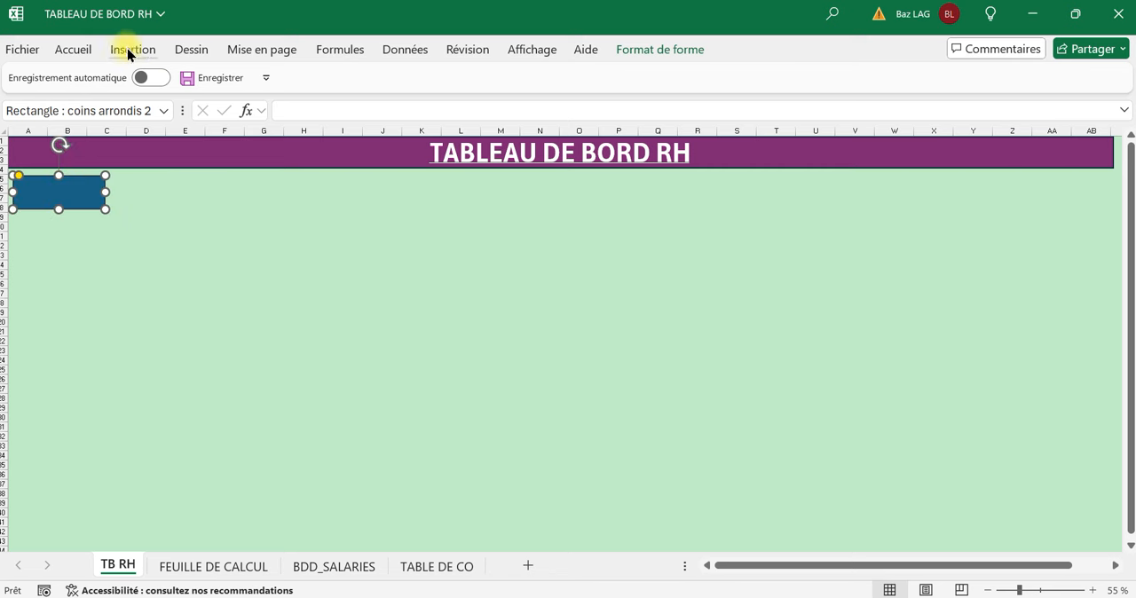
Fill the rounded rectangle under the banner with white.
{"action": "left_click", "coordinate": [76, 49]}
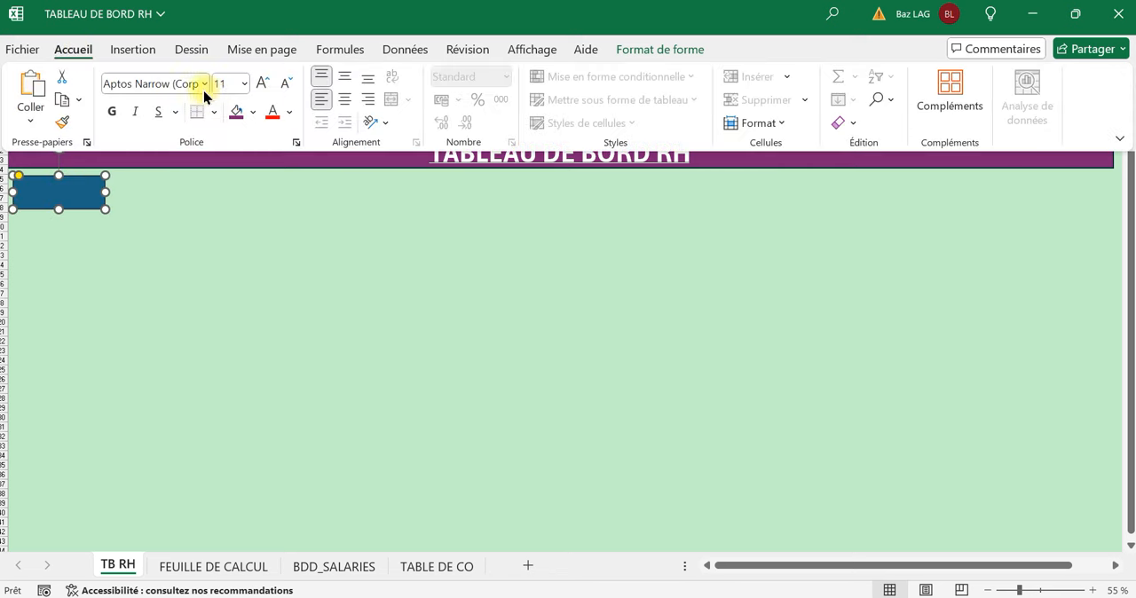
{"action": "left_click", "coordinate": [252, 116]}
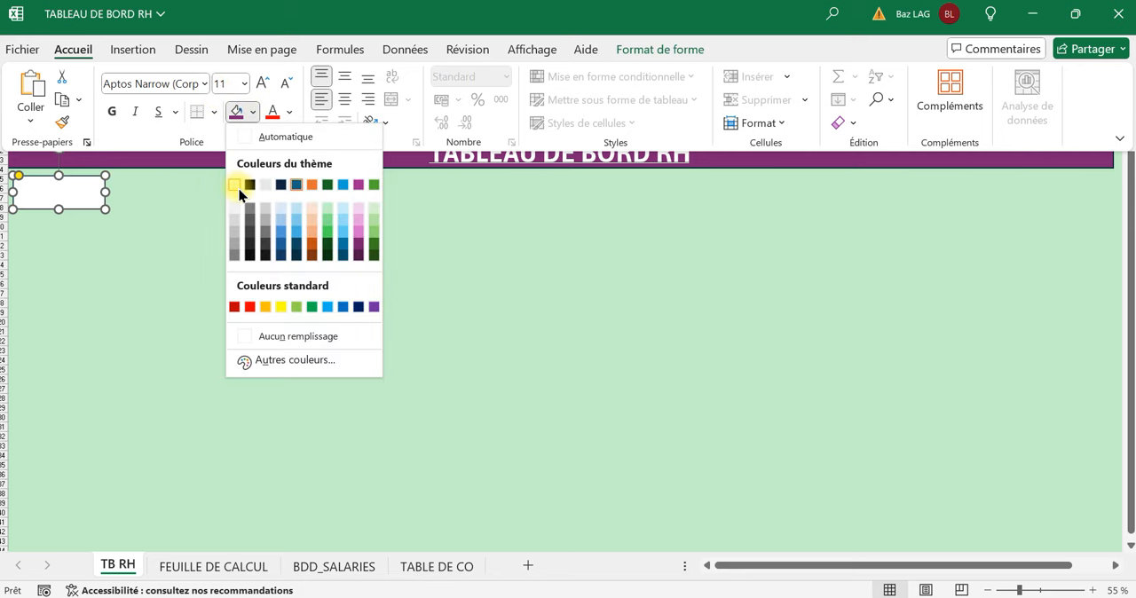
{"action": "left_click", "coordinate": [239, 186]}
{"action": "left_click", "coordinate": [354, 257]}
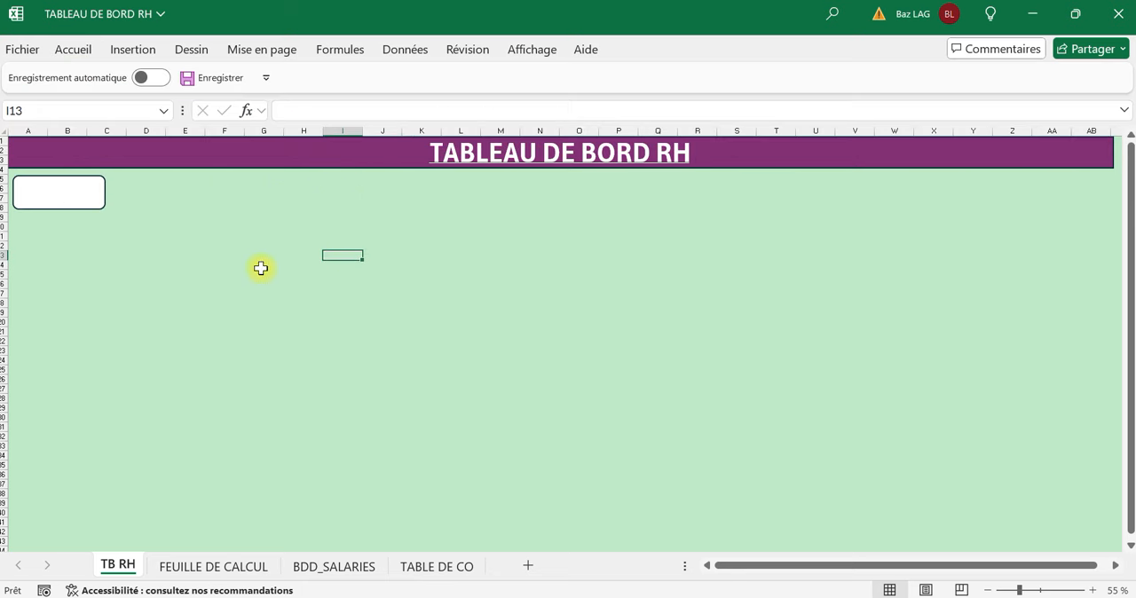
Apply the preset shape effect "Prédéfini 5" to the white rounded rectangle.
{"action": "left_click", "coordinate": [104, 206]}
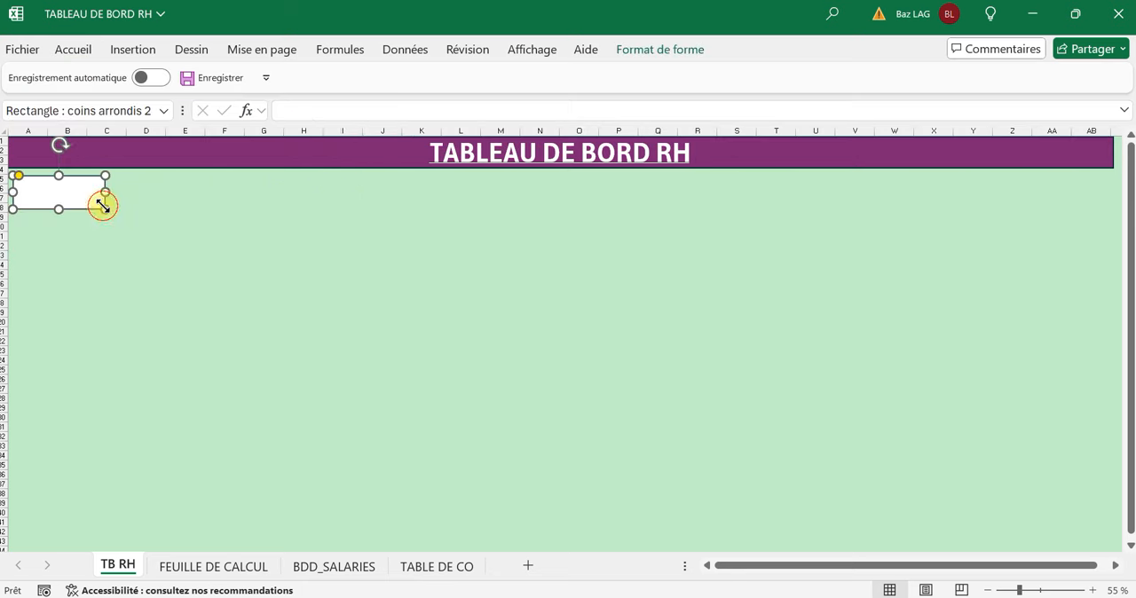
{"action": "left_click", "coordinate": [655, 53]}
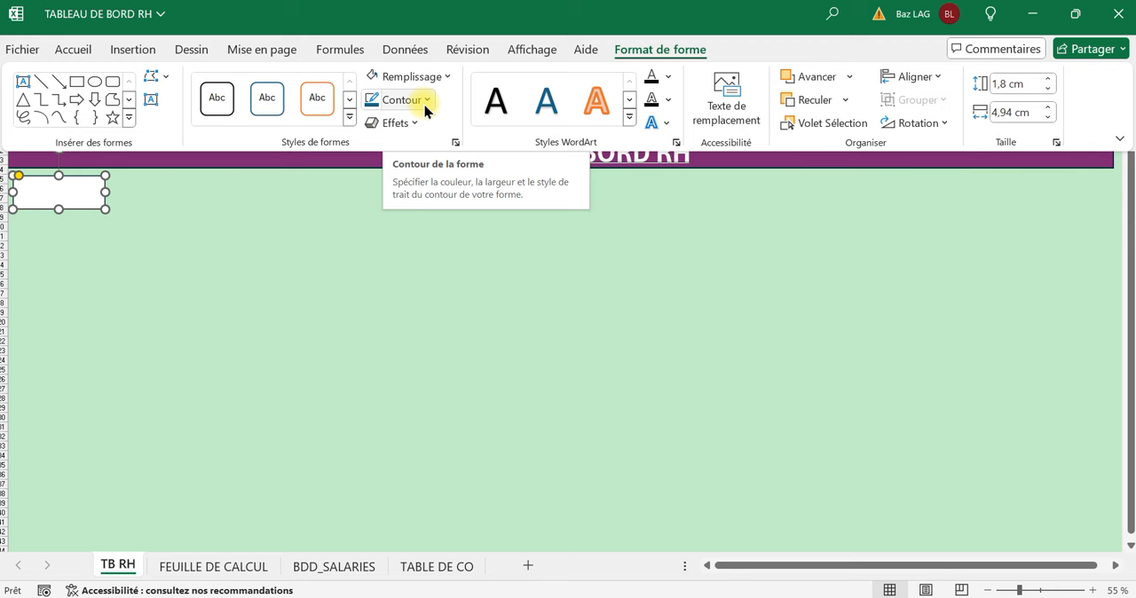
{"action": "left_click", "coordinate": [412, 125]}
{"action": "mouse_move", "coordinate": [436, 152]}
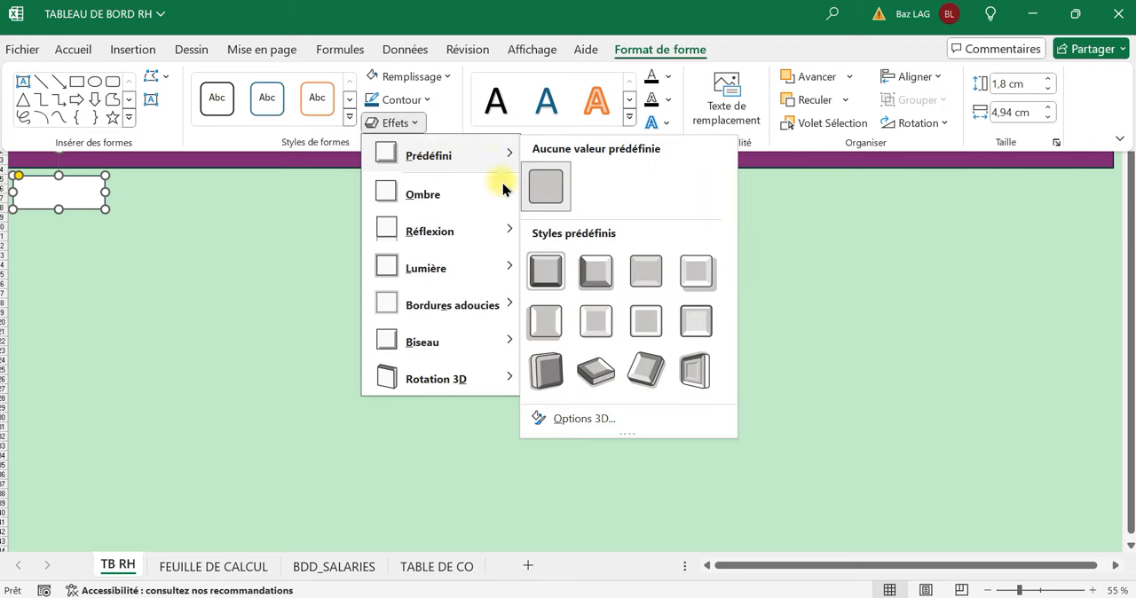
{"action": "left_click", "coordinate": [544, 329]}
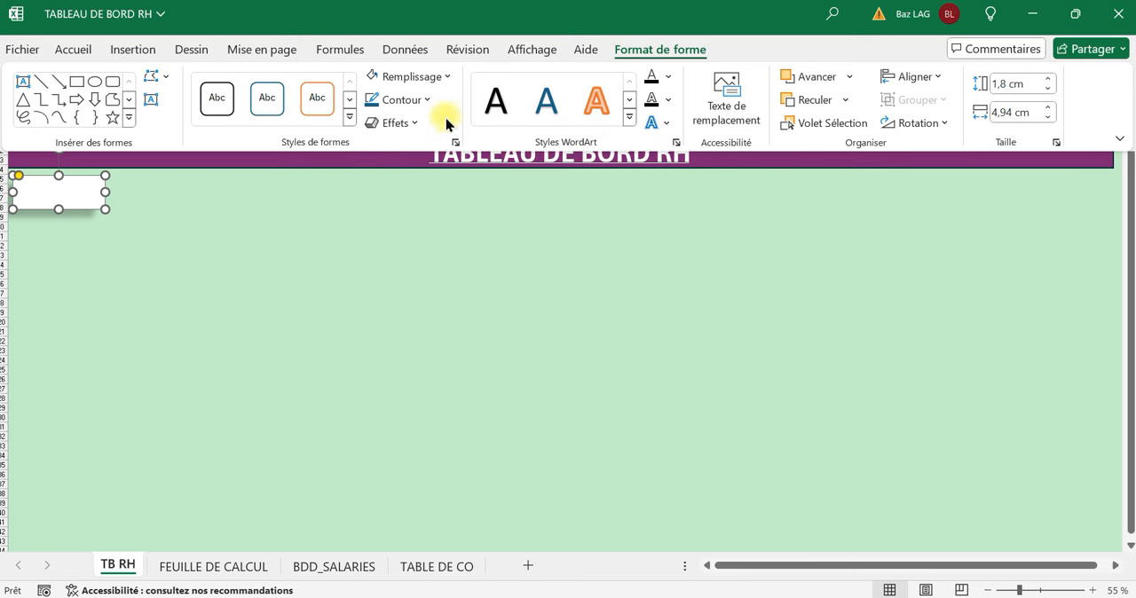
Give the white rounded rectangle a black outline with a thickness of 2¼ pt.
{"action": "left_click", "coordinate": [421, 103]}
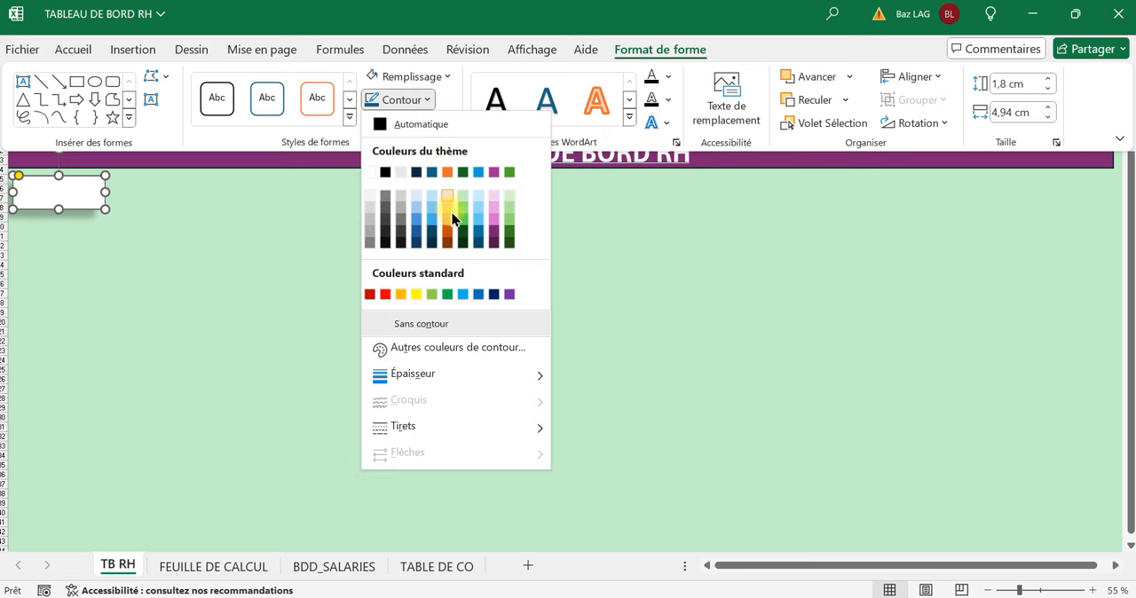
{"action": "left_click", "coordinate": [386, 243]}
{"action": "left_click", "coordinate": [414, 99]}
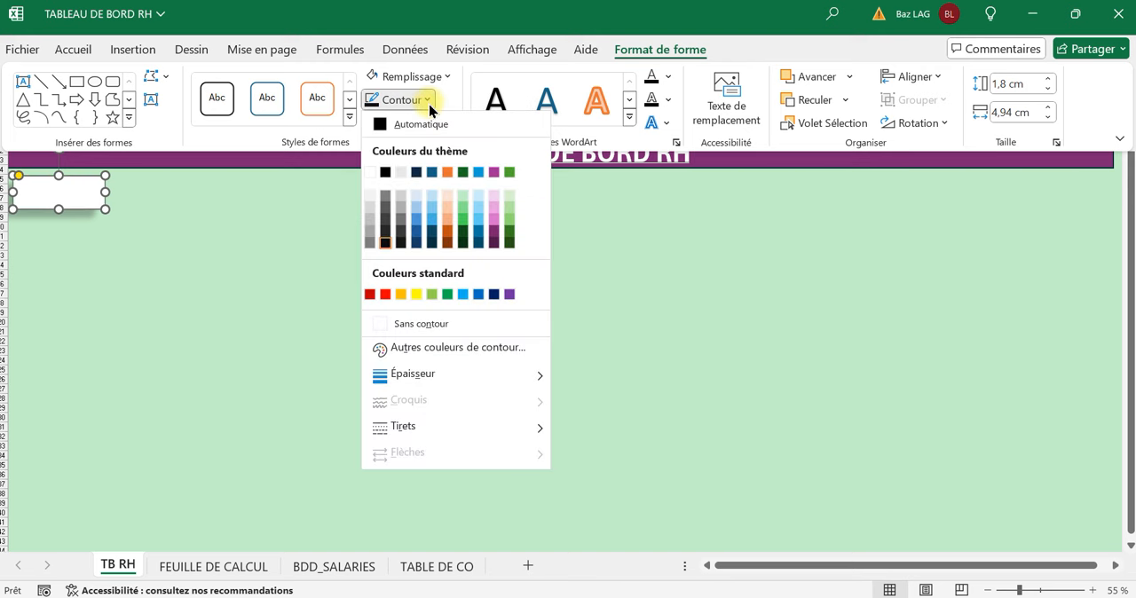
{"action": "mouse_move", "coordinate": [439, 380]}
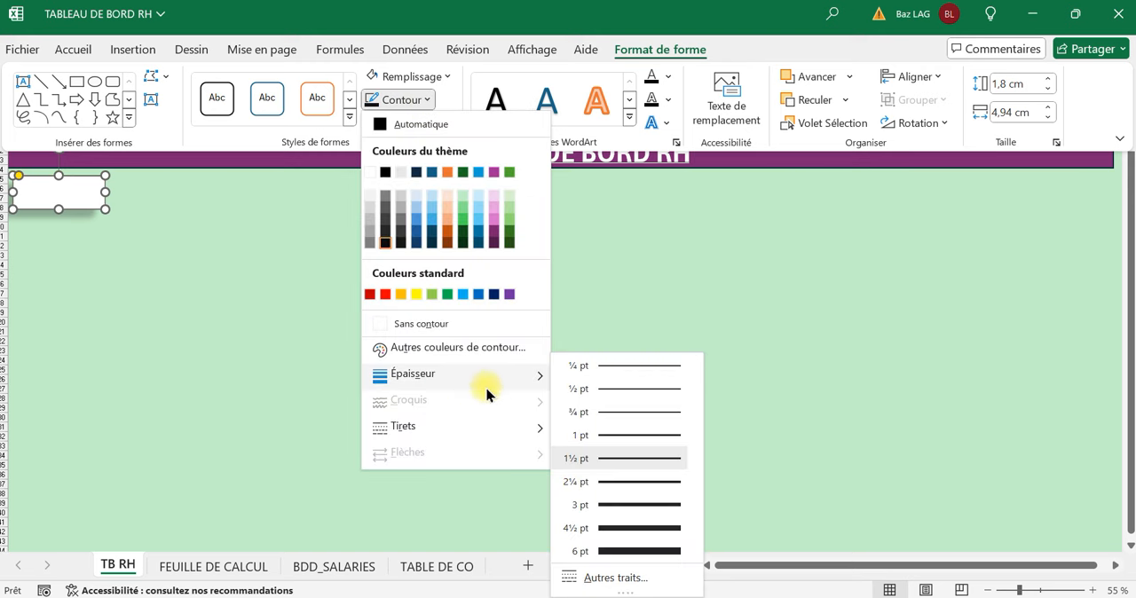
{"action": "left_click", "coordinate": [592, 484]}
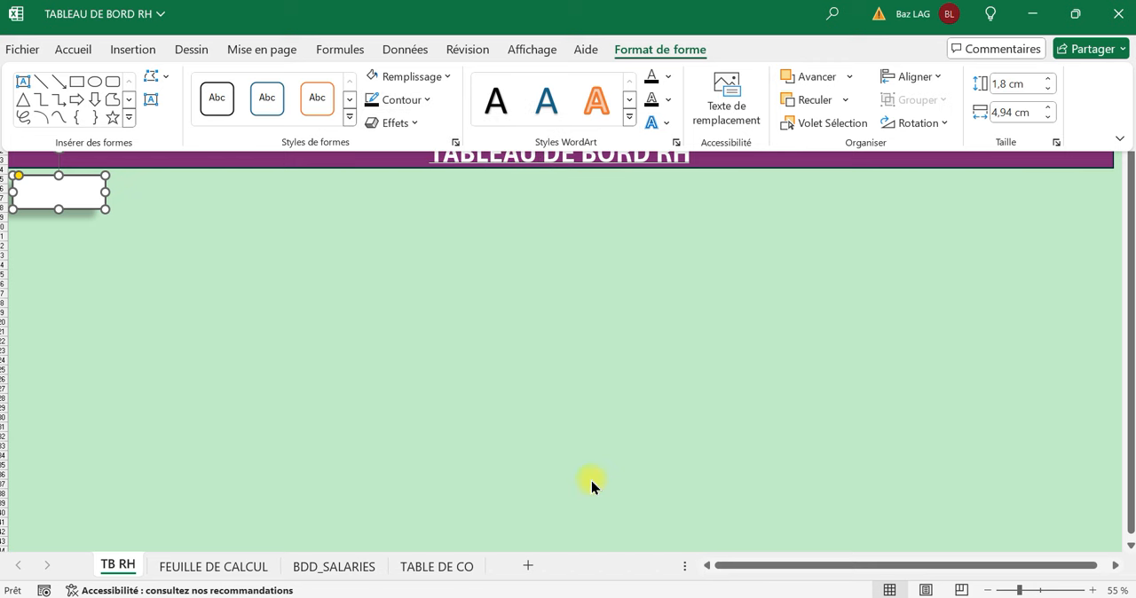
{"action": "left_click", "coordinate": [99, 284]}
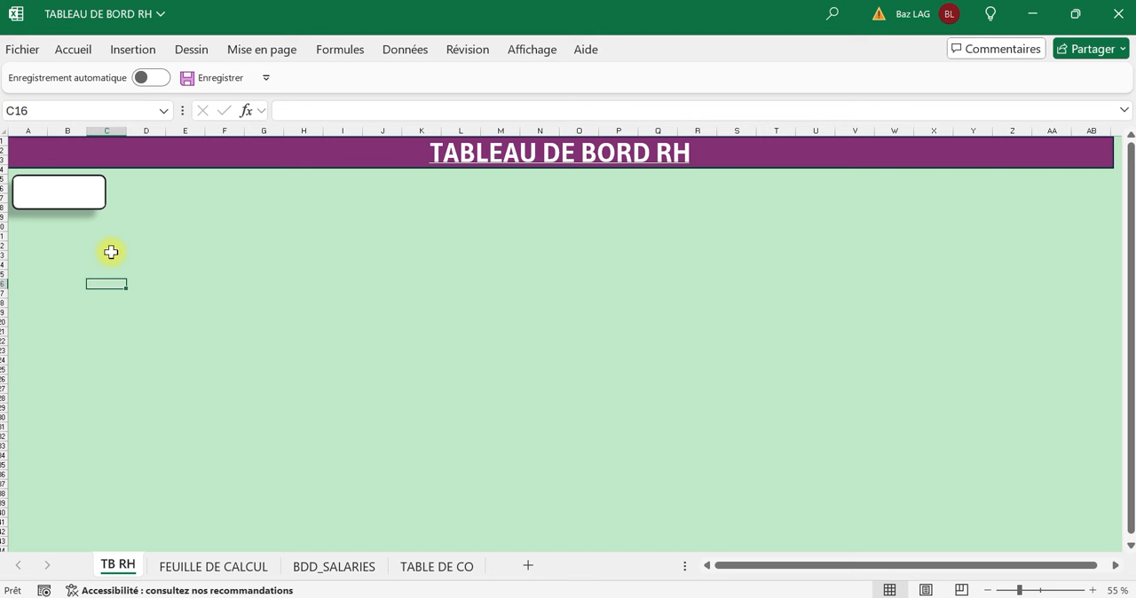
Copy the white rounded rectangle and paste four duplicates of it on TB RH.
{"action": "left_click", "coordinate": [66, 264]}
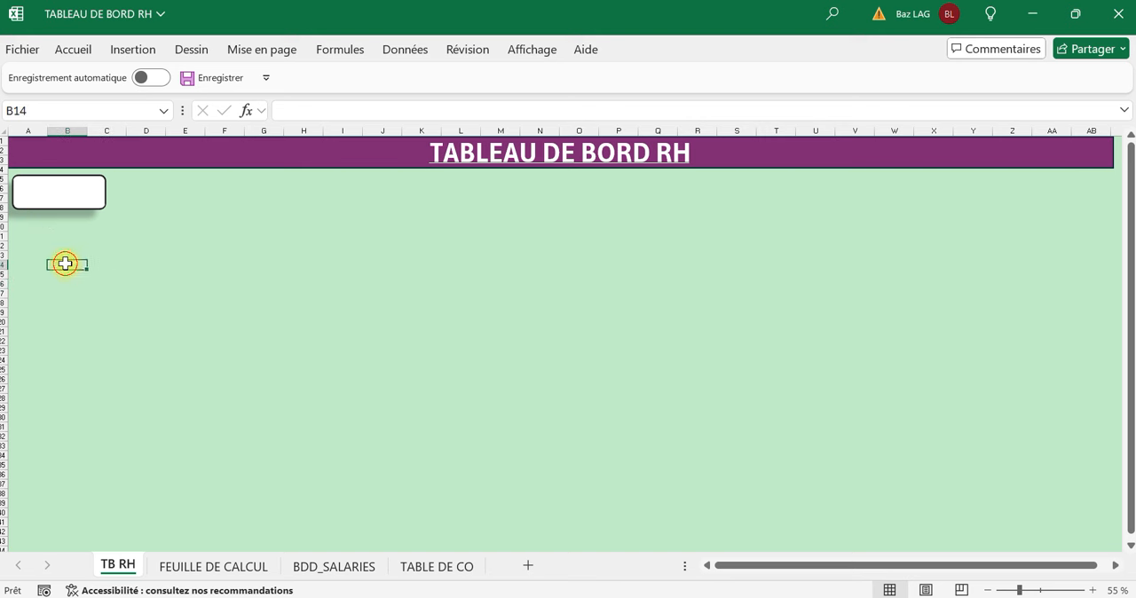
{"action": "left_click", "coordinate": [98, 209]}
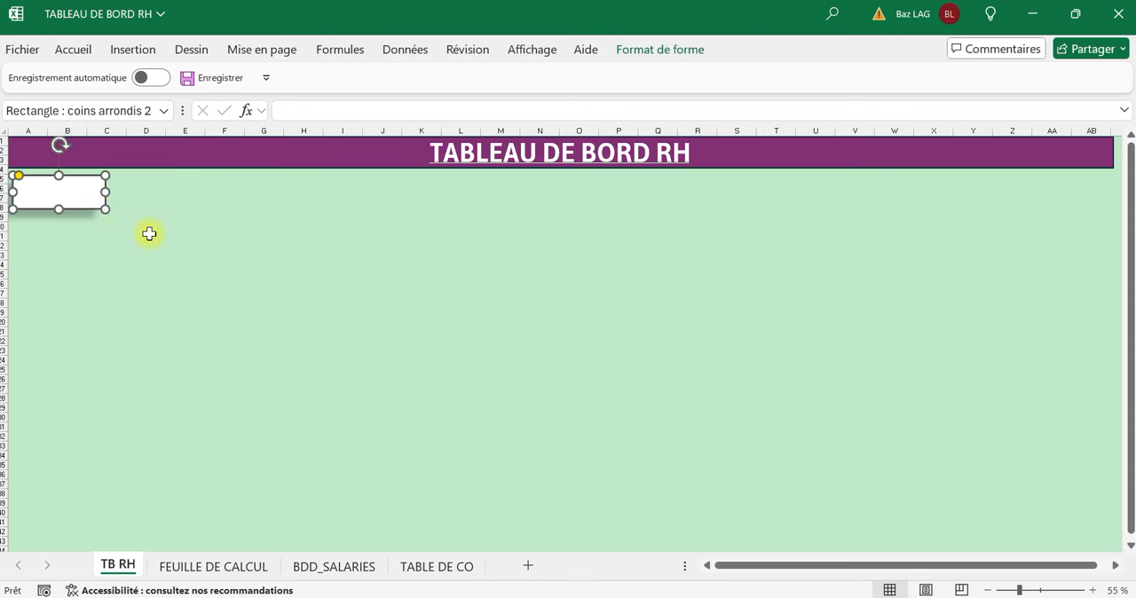
{"action": "left_click", "coordinate": [182, 245]}
{"action": "left_click", "coordinate": [99, 205]}
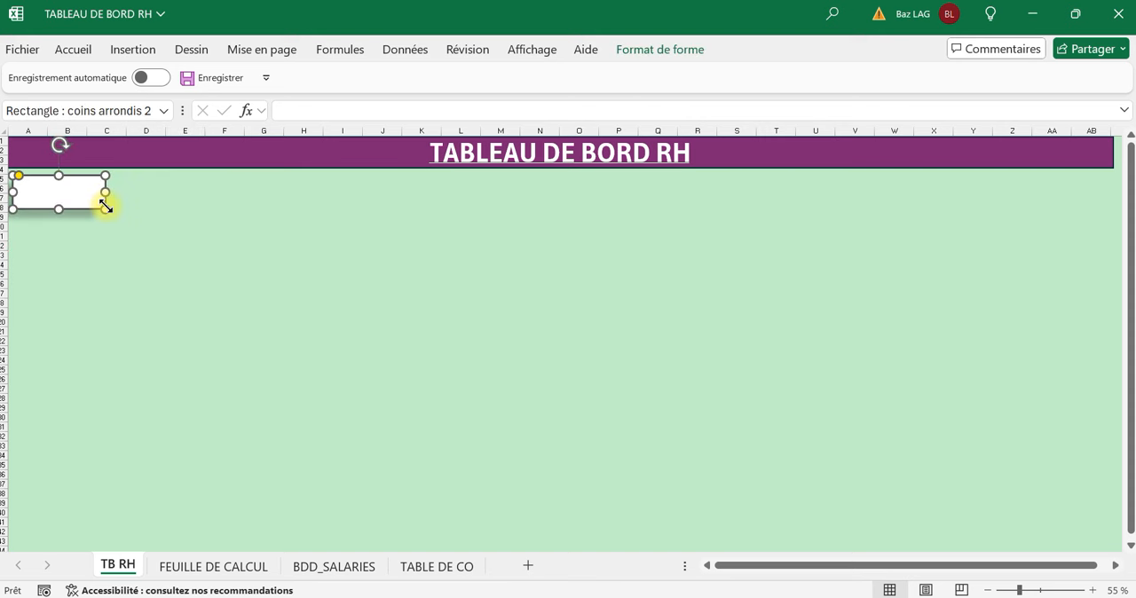
{"action": "key", "text": "ctrl+c"}
{"action": "key", "text": "ctrl+v"}
{"action": "key", "text": "ctrl+v"}
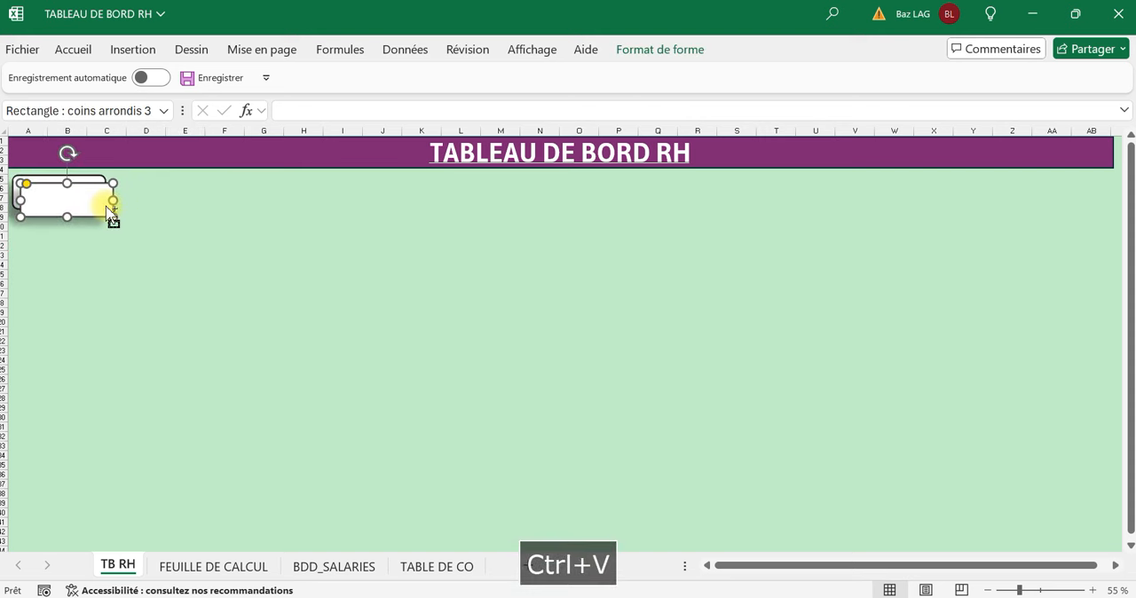
{"action": "key", "text": "ctrl+v"}
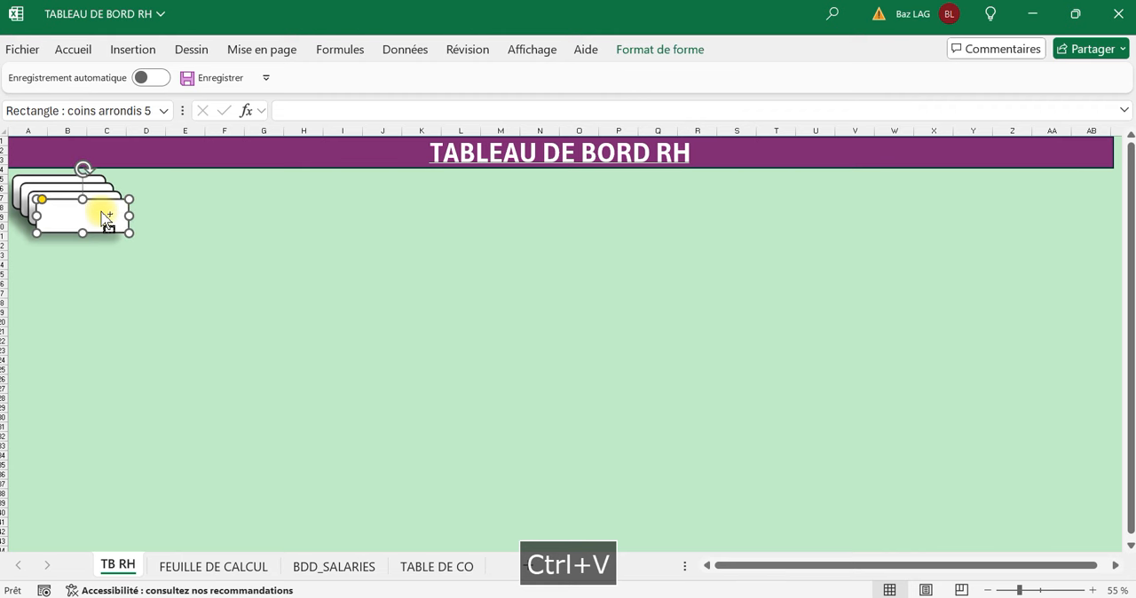
{"action": "key", "text": "ctrl+v"}
Spread the pasted duplicates of the white rounded rectangle out along the row under the banner.
{"action": "left_click_drag", "start_coordinate": [92, 216], "coordinate": [460, 192]}
{"action": "left_click", "coordinate": [281, 293]}
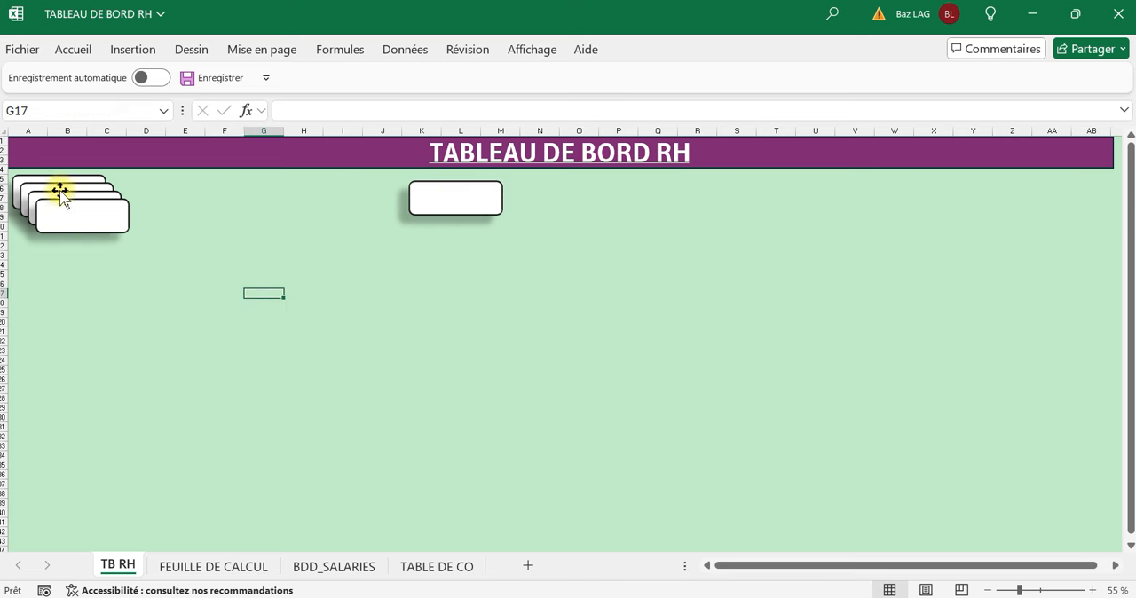
{"action": "left_click", "coordinate": [95, 227]}
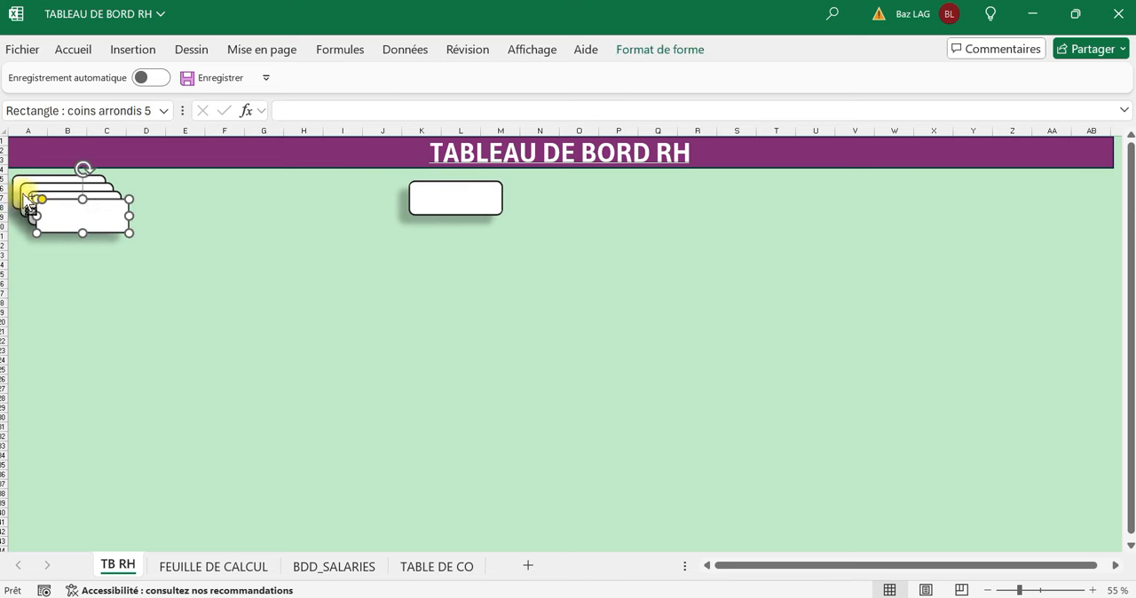
{"action": "left_click", "coordinate": [28, 199], "text": "ctrl"}
{"action": "left_click", "coordinate": [133, 263]}
{"action": "left_click_drag", "start_coordinate": [96, 226], "coordinate": [181, 220]}
{"action": "left_click_drag", "start_coordinate": [75, 210], "coordinate": [127, 208]}
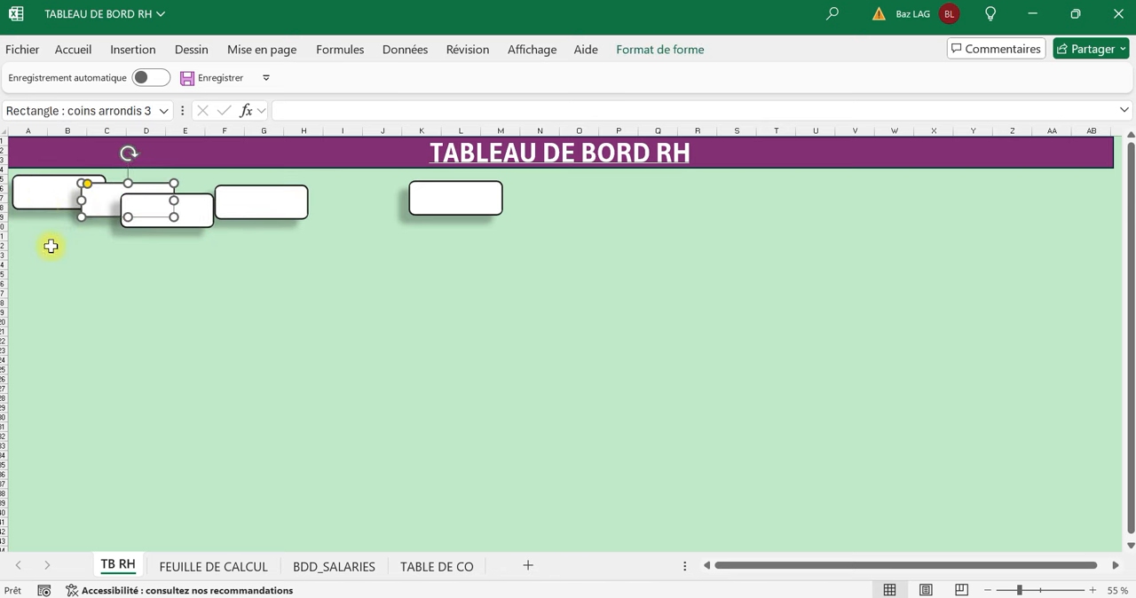
{"action": "key", "text": "Escape"}
{"action": "left_click", "coordinate": [44, 190], "text": "ctrl"}
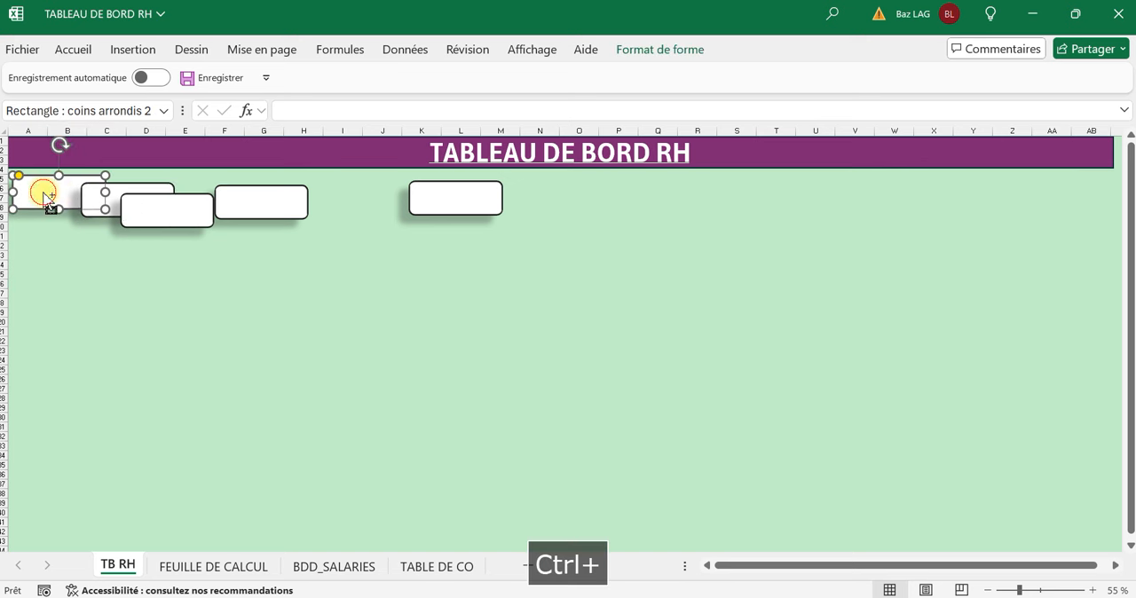
{"action": "left_click", "coordinate": [132, 187], "text": "ctrl"}
{"action": "left_click", "coordinate": [156, 218], "text": "ctrl"}
{"action": "left_click", "coordinate": [234, 198], "text": "ctrl"}
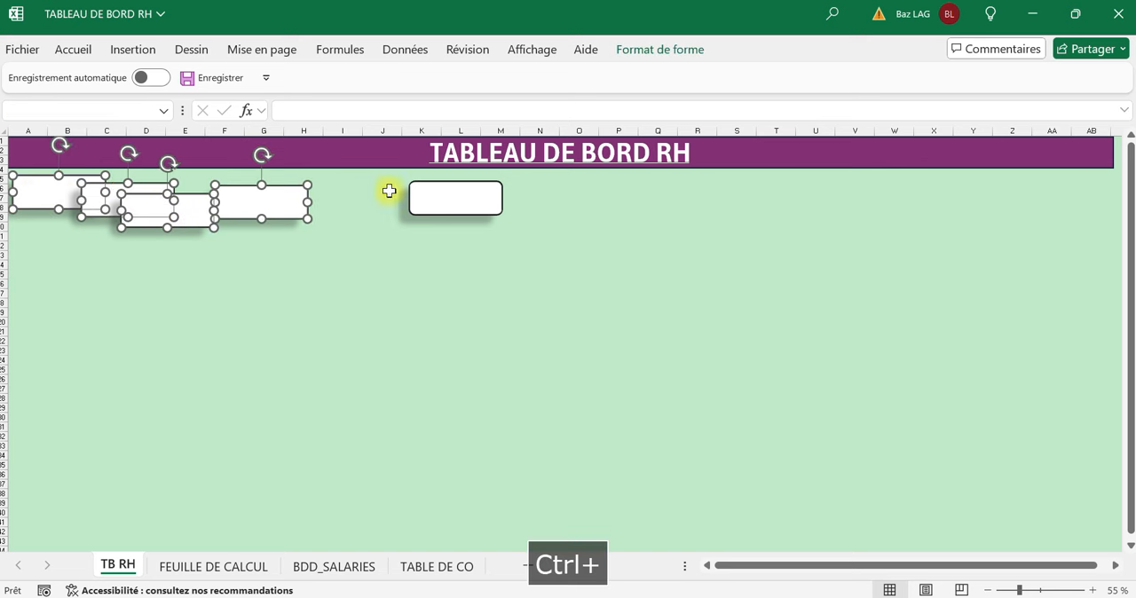
{"action": "left_click", "coordinate": [417, 197], "text": "ctrl"}
{"action": "left_click", "coordinate": [408, 256]}
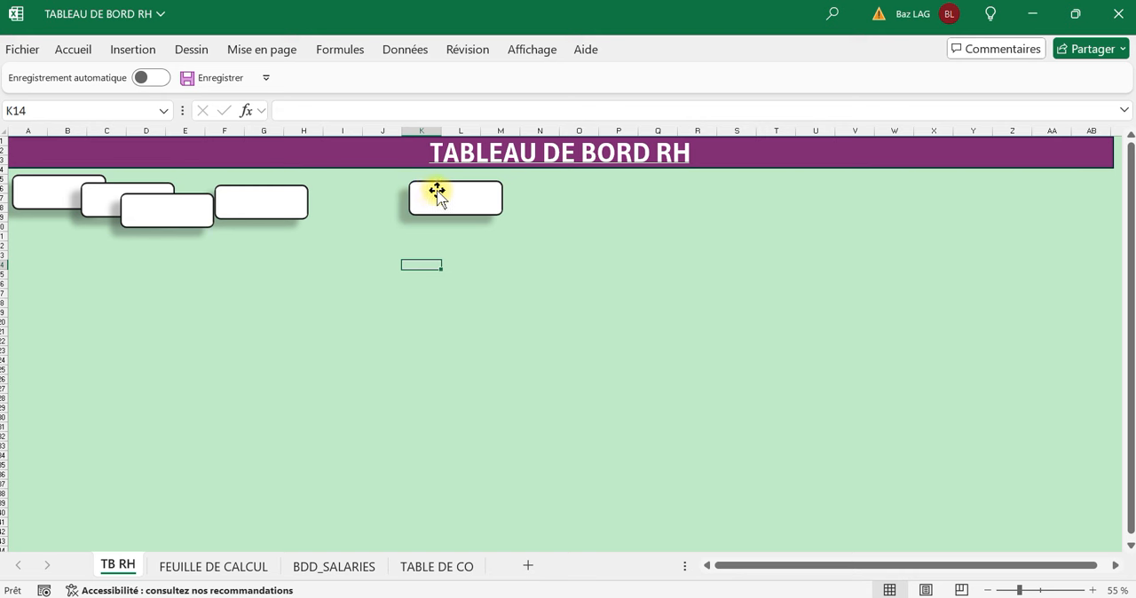
Move the farthest white rounded rectangle slightly farther along the row and select it together with the other three duplicates.
{"action": "left_click_drag", "start_coordinate": [446, 192], "coordinate": [487, 193]}
{"action": "left_click", "coordinate": [47, 192]}
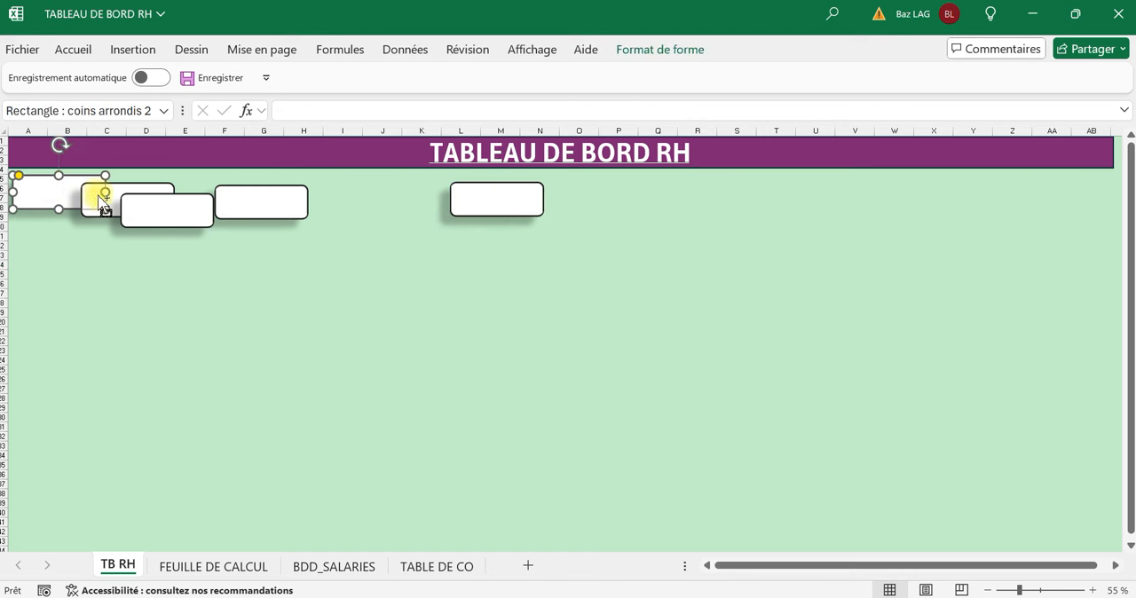
{"action": "left_click", "coordinate": [104, 198], "text": "ctrl"}
{"action": "left_click", "coordinate": [471, 206]}
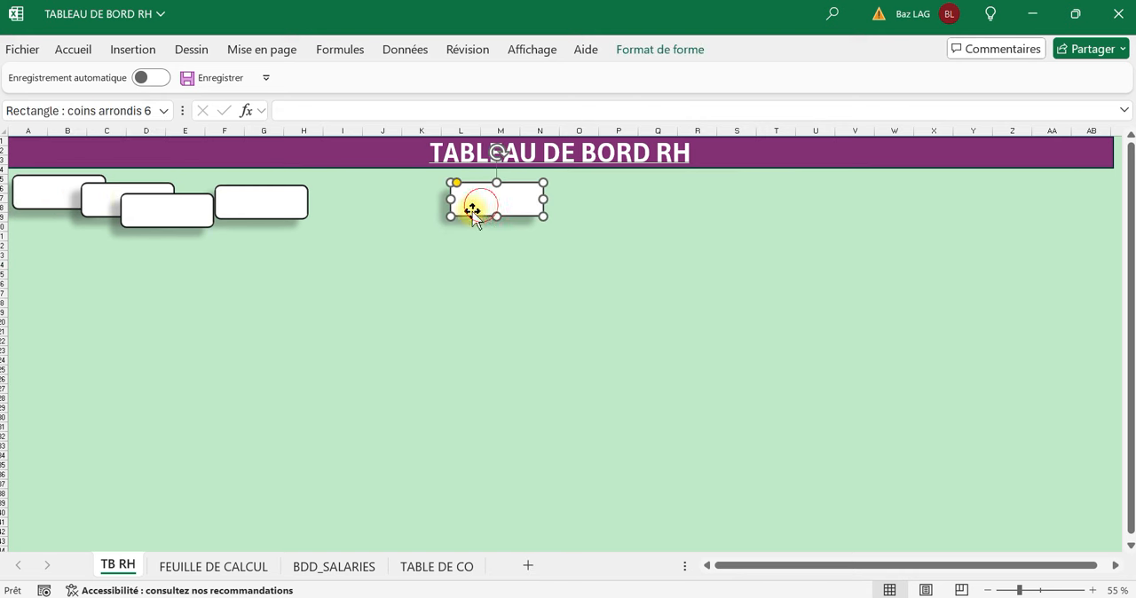
{"action": "left_click", "coordinate": [254, 201], "text": "ctrl"}
{"action": "left_click", "coordinate": [177, 219], "text": "ctrl"}
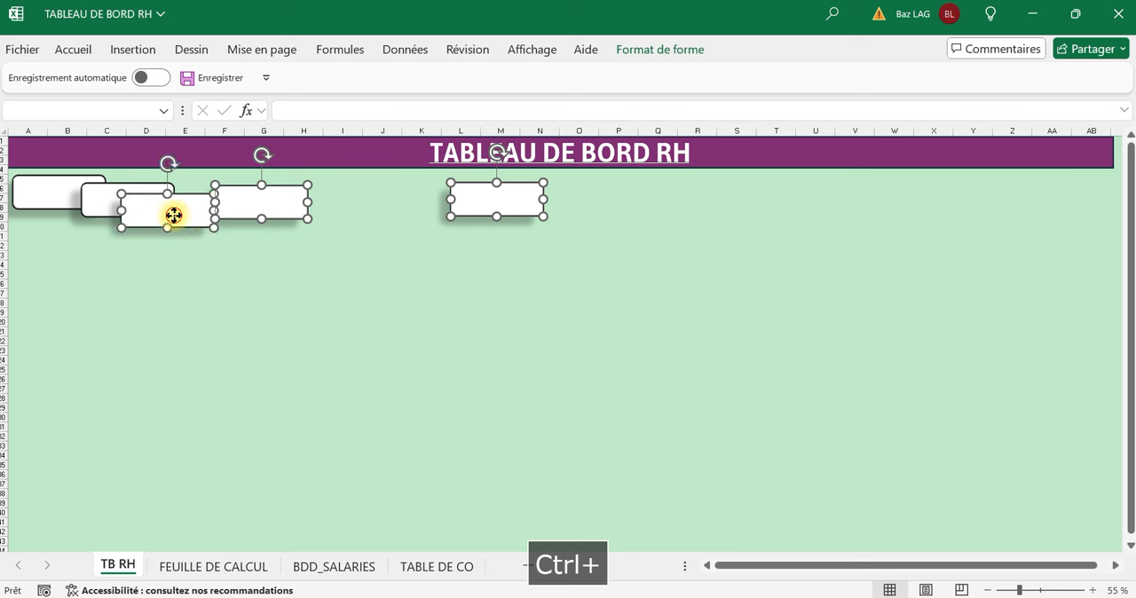
{"action": "left_click", "coordinate": [91, 206], "text": "ctrl"}
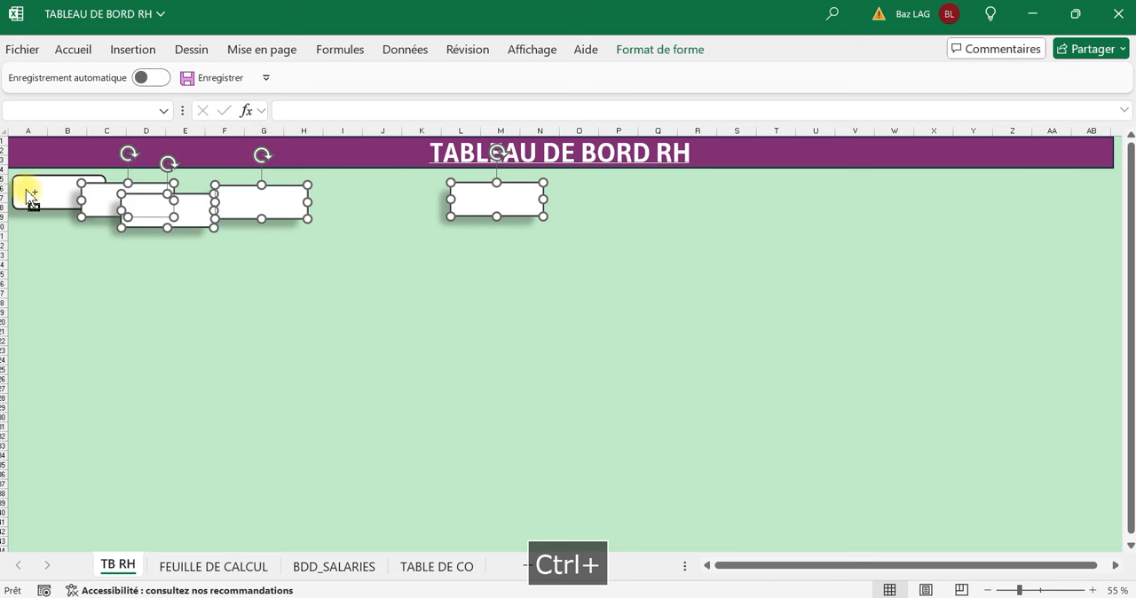
{"action": "left_click", "coordinate": [139, 277]}
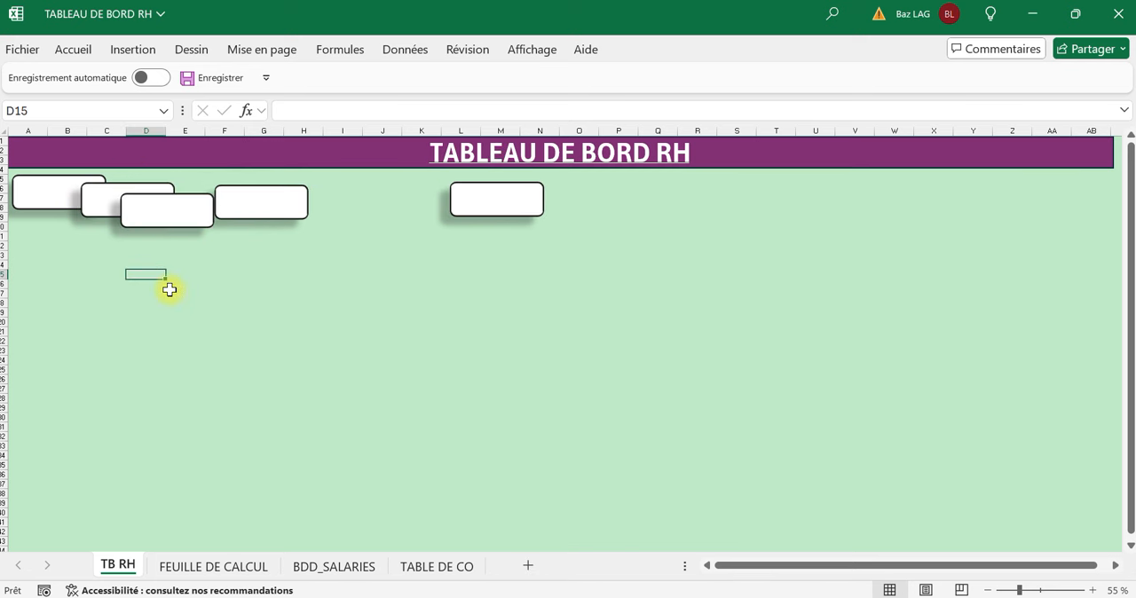
Undo the last two moves of the white rounded rectangles.
{"action": "key", "text": "ctrl+z"}
{"action": "key", "text": "ctrl+z"}
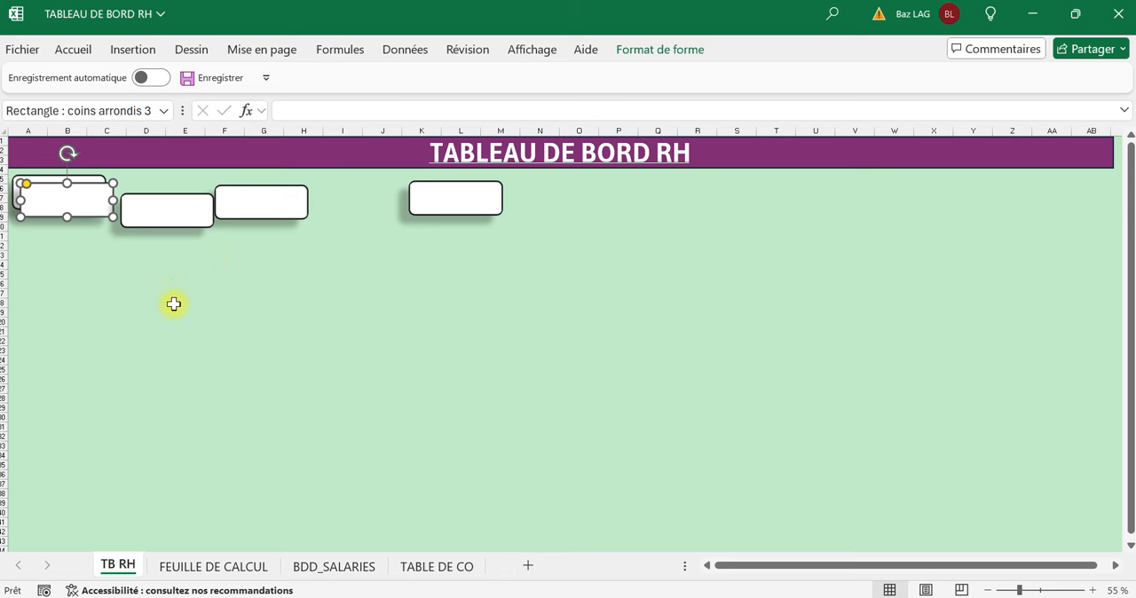
{"action": "left_click", "coordinate": [174, 304]}
Move the four duplicate rectangles farther away from the original along the row under the banner.
{"action": "left_click_drag", "start_coordinate": [436, 205], "coordinate": [470, 203]}
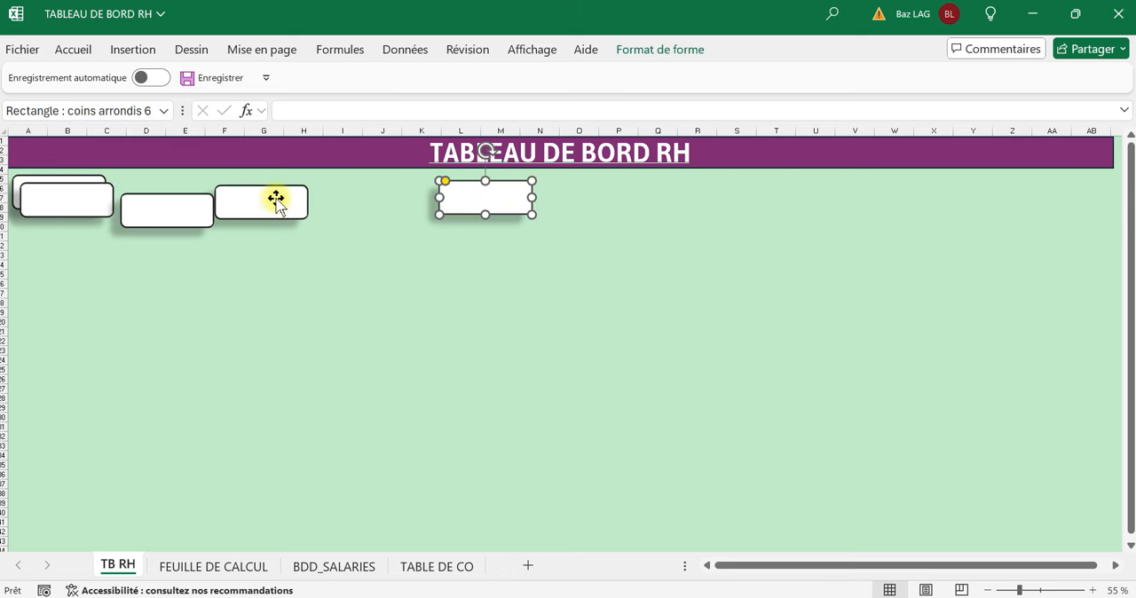
{"action": "left_click_drag", "start_coordinate": [276, 198], "coordinate": [330, 198]}
{"action": "left_click_drag", "start_coordinate": [190, 211], "coordinate": [233, 210]}
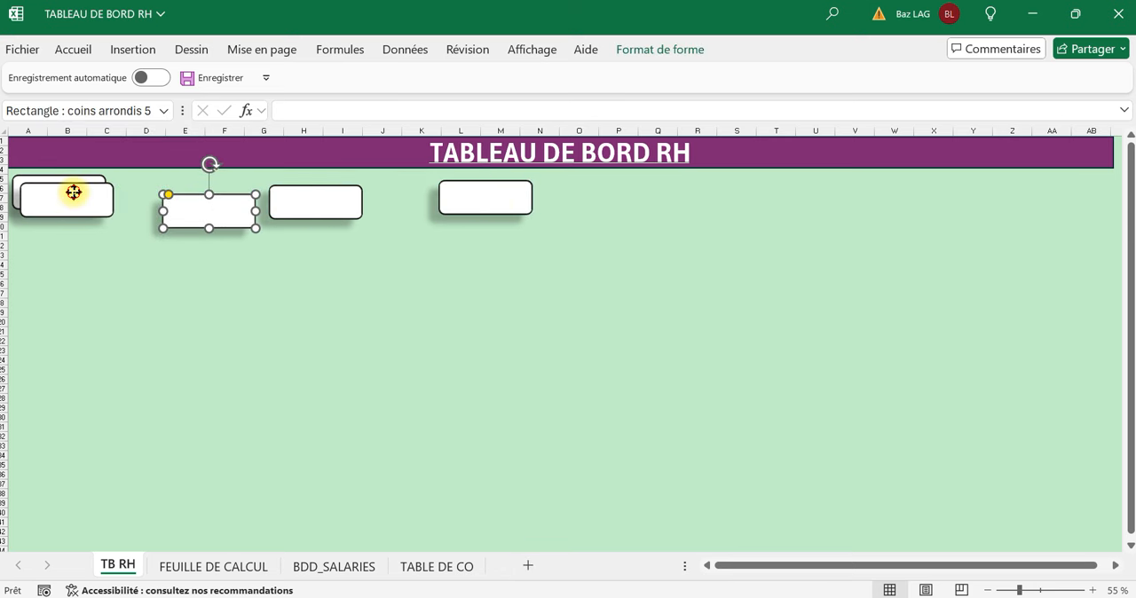
{"action": "left_click_drag", "start_coordinate": [74, 190], "coordinate": [125, 190]}
{"action": "left_click", "coordinate": [26, 302]}
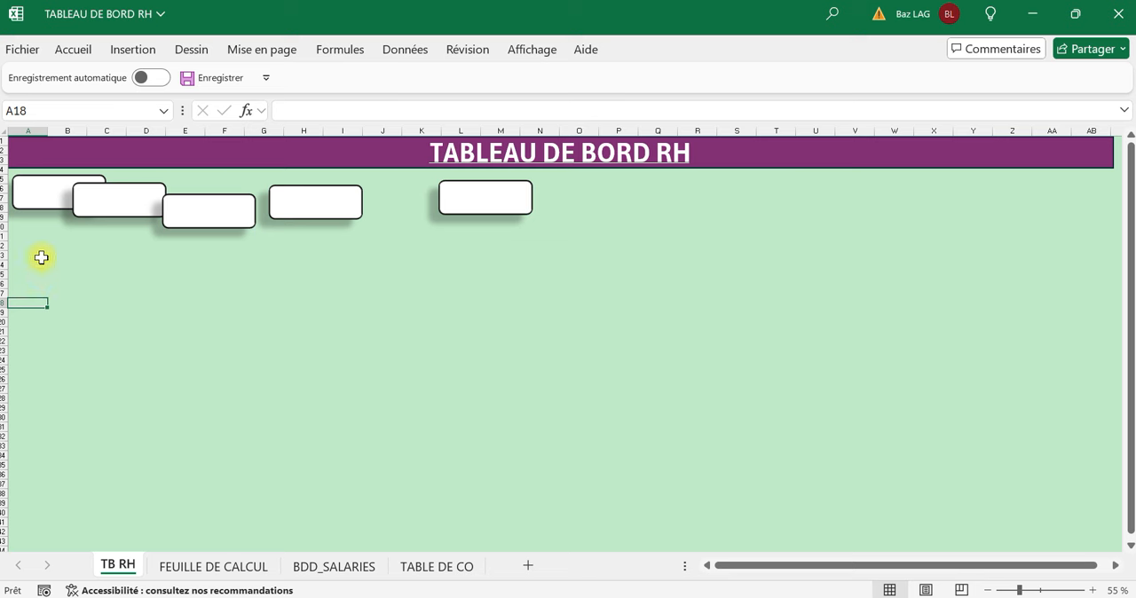
{"action": "left_click", "coordinate": [30, 194]}
{"action": "left_click", "coordinate": [135, 206], "text": "ctrl"}
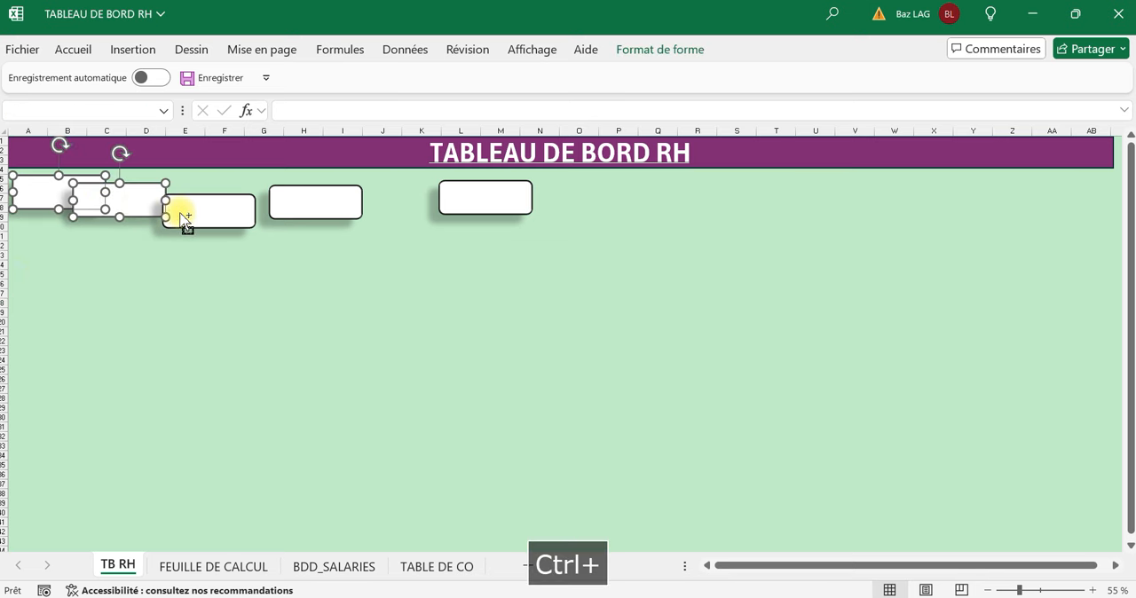
{"action": "left_click", "coordinate": [186, 218], "text": "ctrl"}
{"action": "left_click", "coordinate": [325, 210], "text": "ctrl"}
{"action": "left_click", "coordinate": [463, 203], "text": "ctrl"}
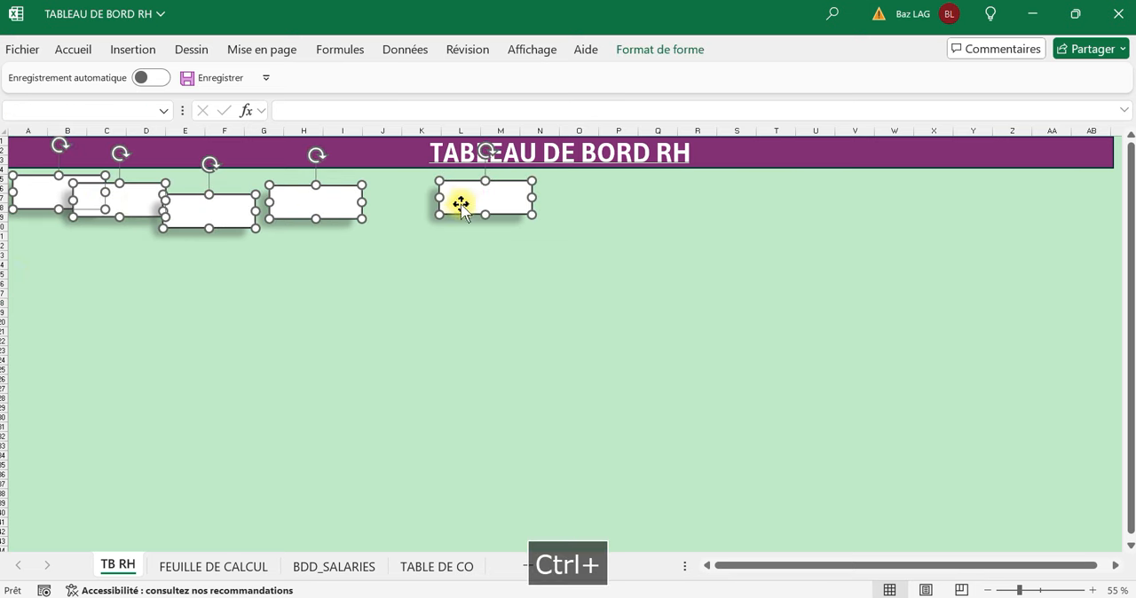
{"action": "left_click", "coordinate": [658, 50]}
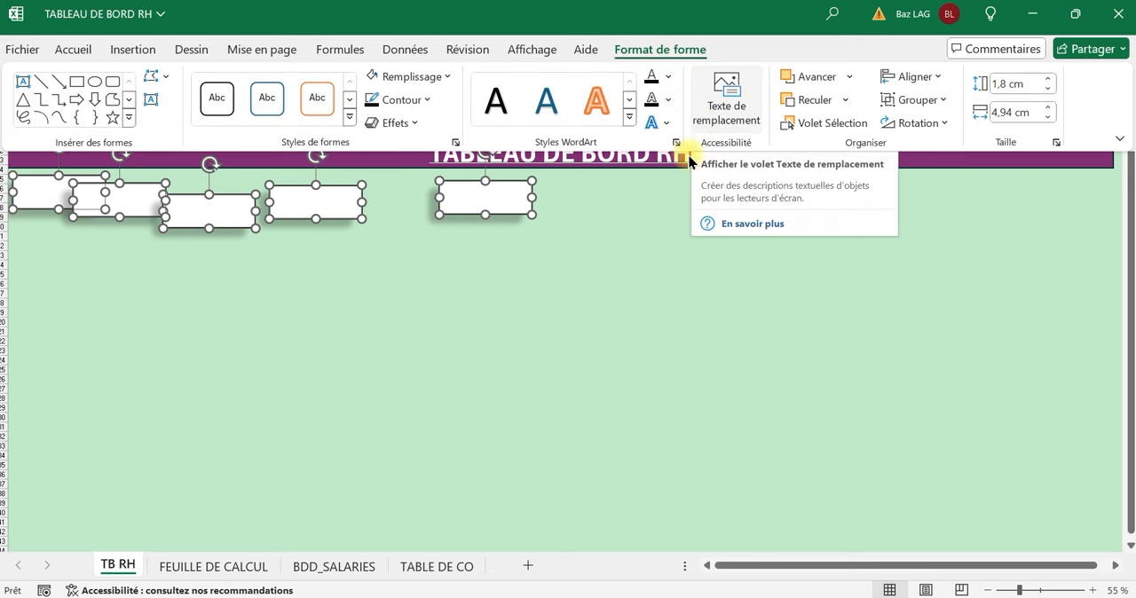
{"action": "left_click", "coordinate": [356, 293]}
{"action": "left_click", "coordinate": [151, 284]}
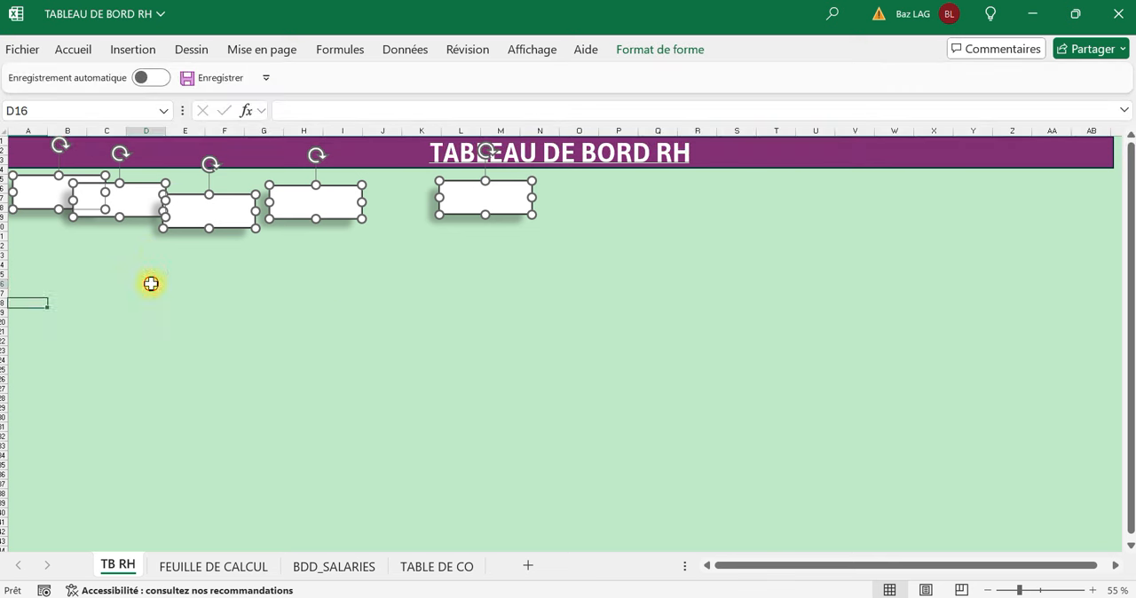
Delete the four duplicate rounded rectangles, keeping only the original one under the start of the banner.
{"action": "left_click", "coordinate": [138, 214]}
{"action": "left_click", "coordinate": [213, 220], "text": "ctrl"}
{"action": "left_click", "coordinate": [348, 213], "text": "ctrl"}
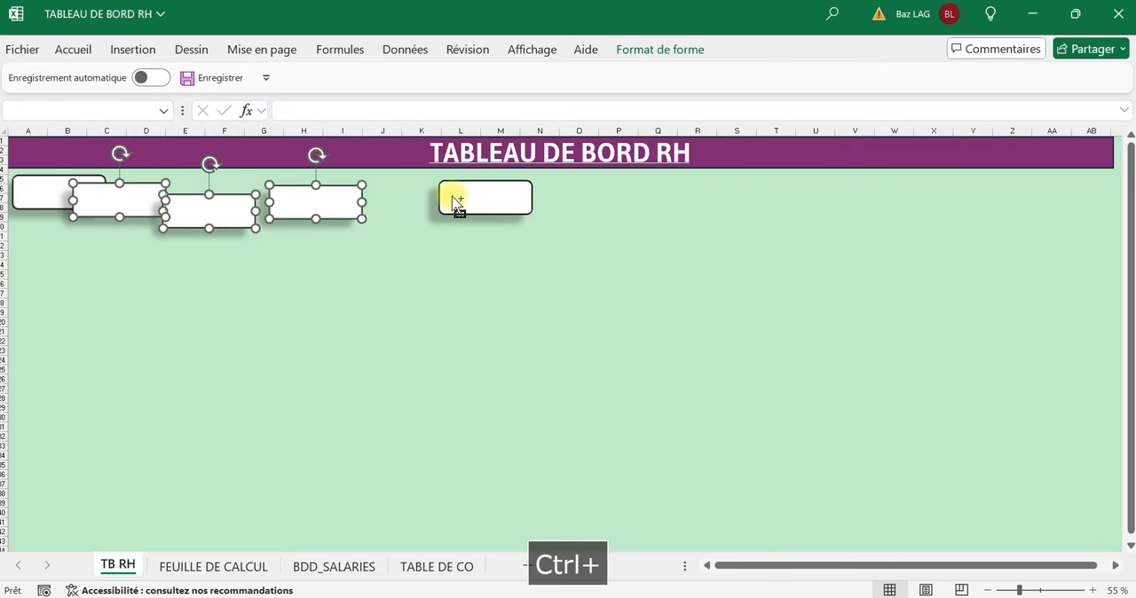
{"action": "left_click", "coordinate": [462, 209], "text": "ctrl"}
{"action": "key", "text": "Delete"}
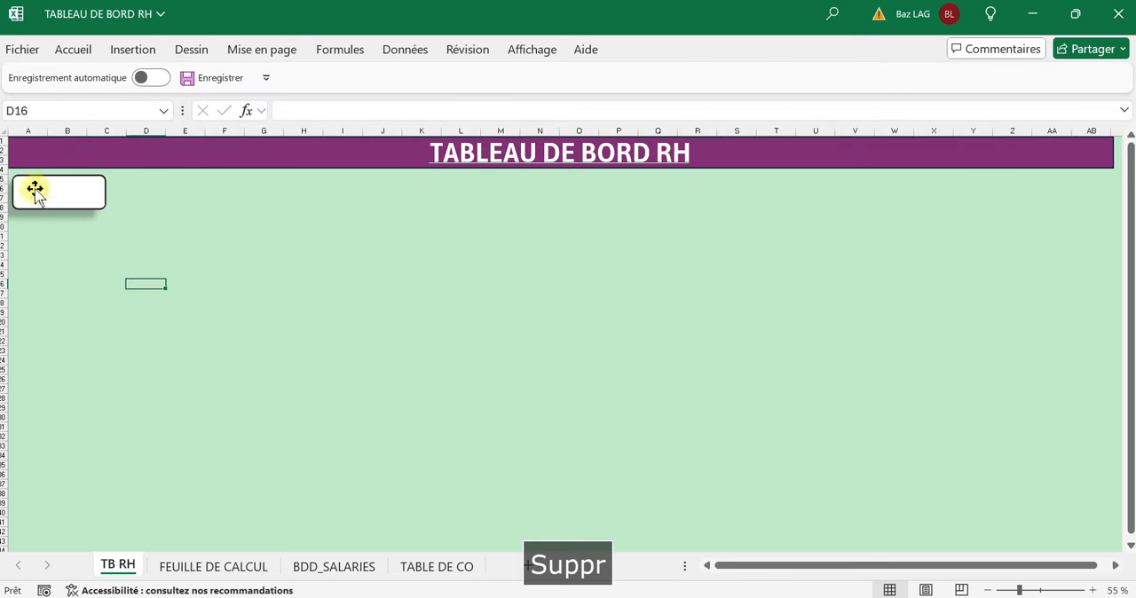
Start inserting a text box on the remaining white rounded rectangle.
{"action": "left_click", "coordinate": [124, 53]}
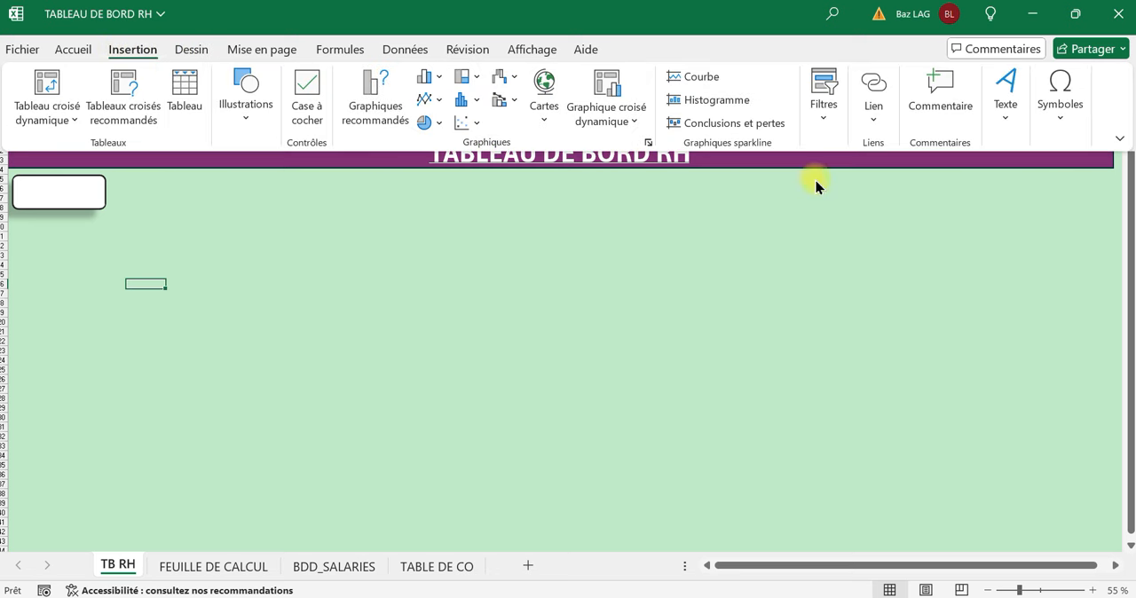
{"action": "left_click", "coordinate": [1021, 128]}
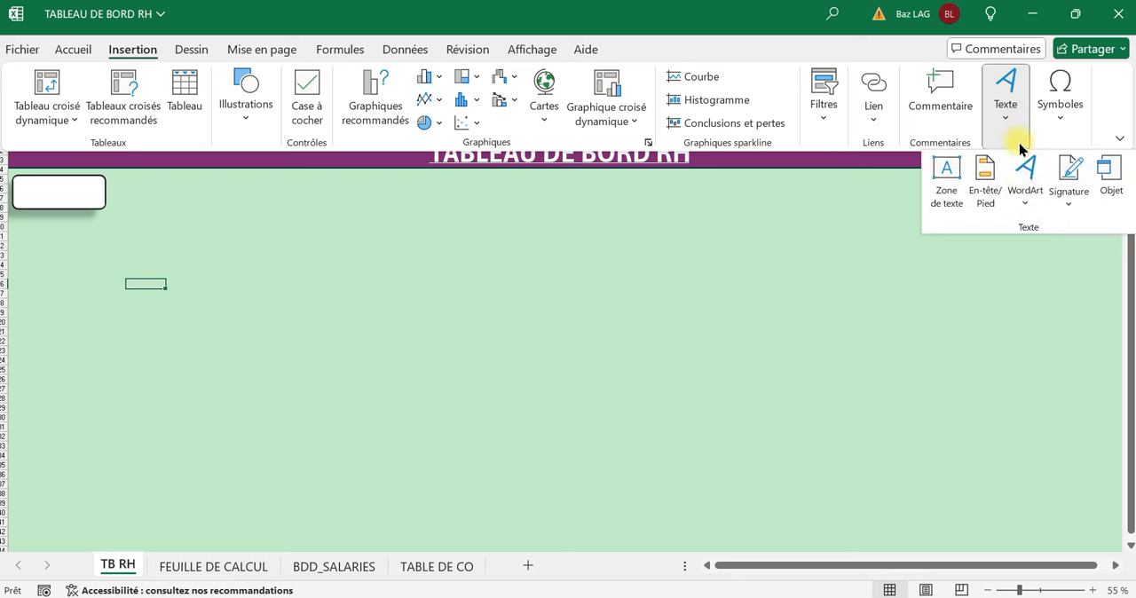
{"action": "left_click", "coordinate": [954, 204]}
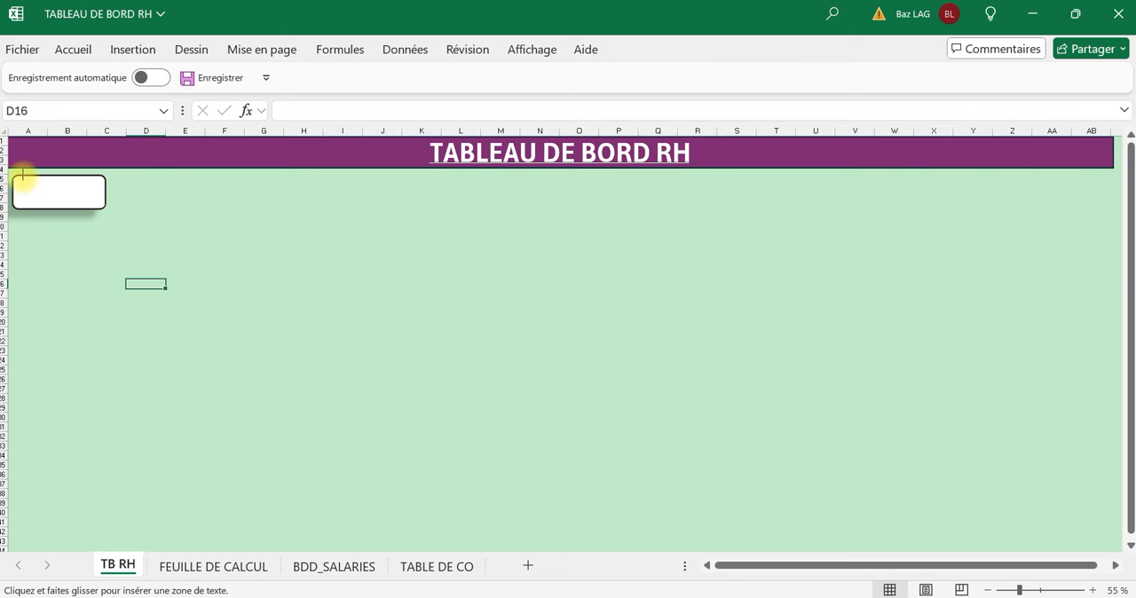
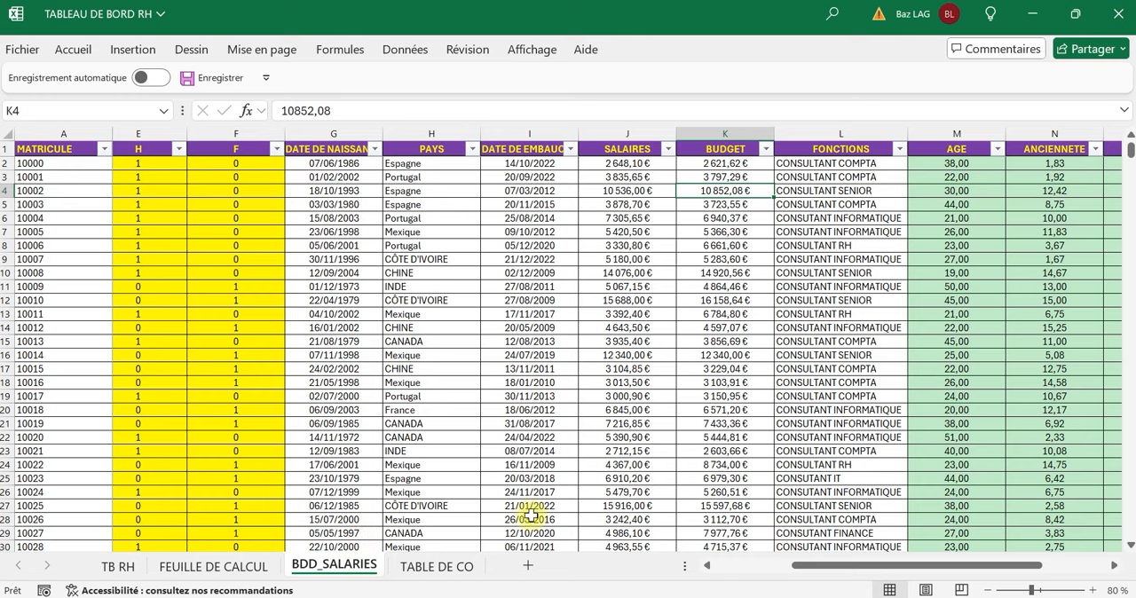
{"action": "left_click_drag", "start_coordinate": [891, 579], "coordinate": [776, 578]}
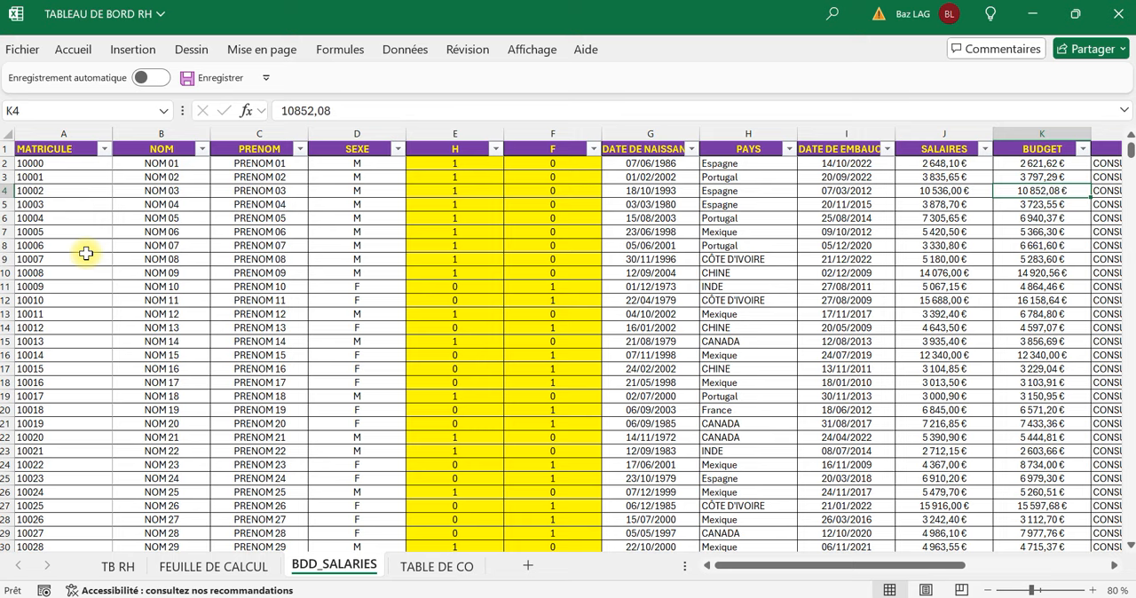
{"action": "key", "text": "ctrl+a"}
{"action": "left_click", "coordinate": [124, 50]}
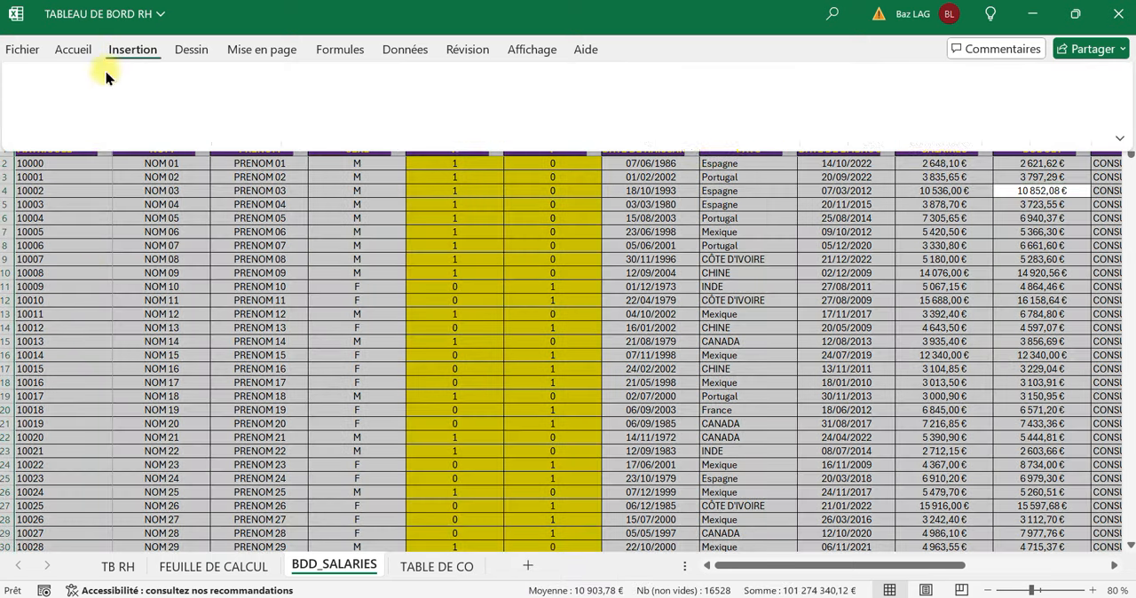
{"action": "left_click", "coordinate": [37, 82]}
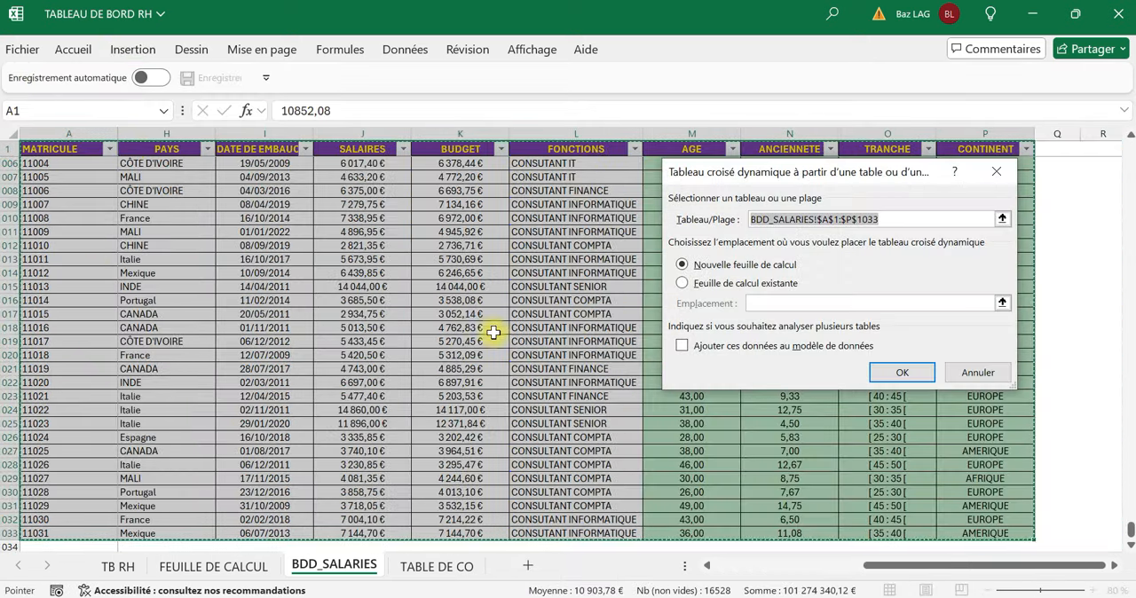
{"action": "left_click", "coordinate": [684, 283]}
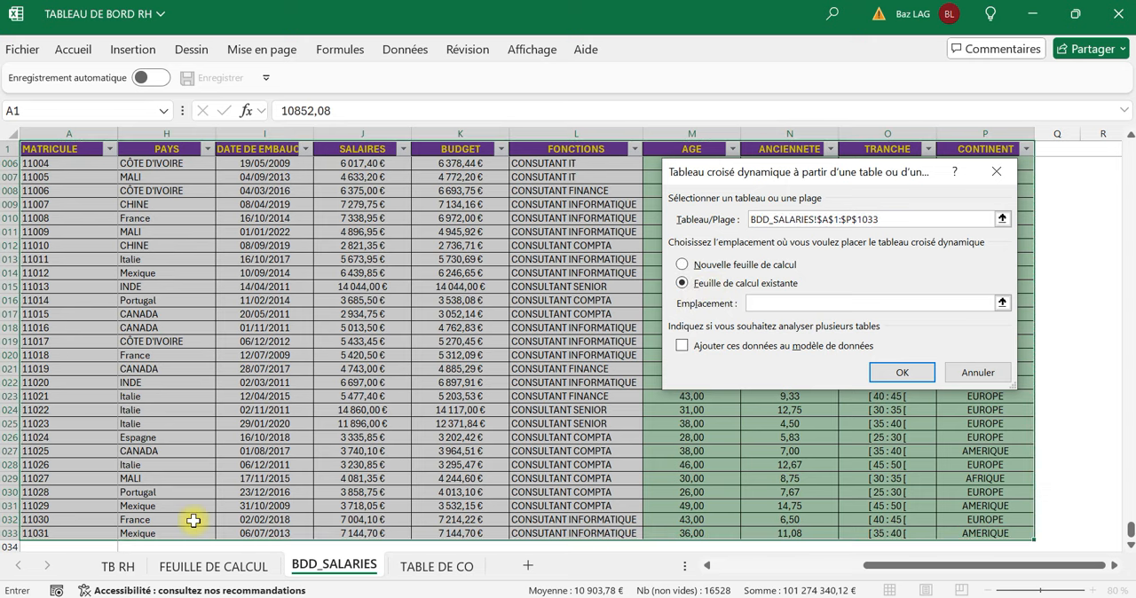
{"action": "left_click", "coordinate": [216, 564]}
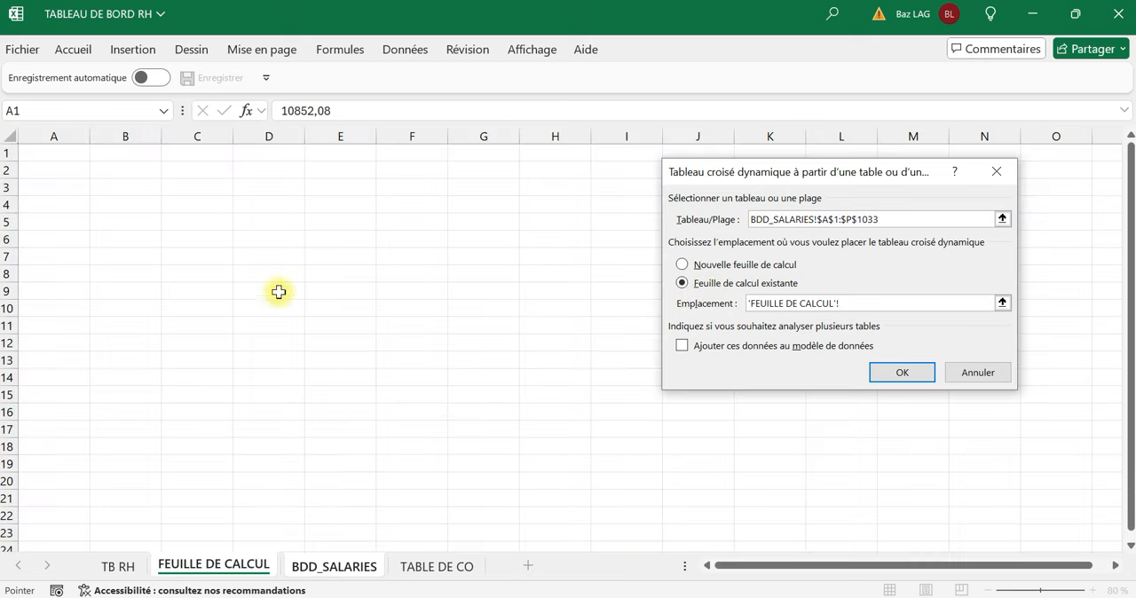
{"action": "left_click", "coordinate": [915, 371]}
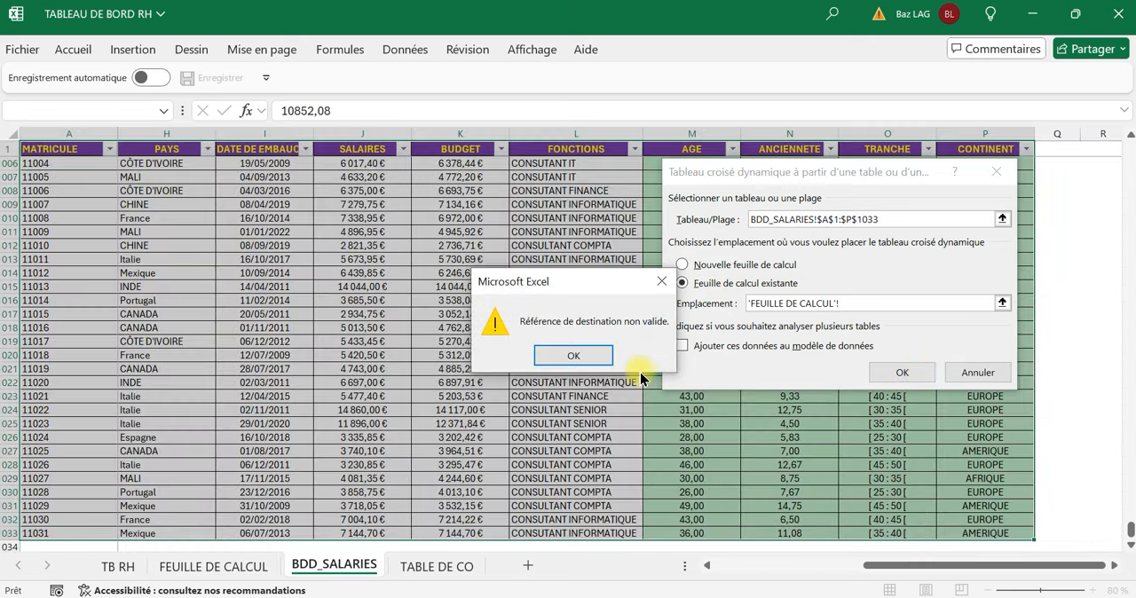
{"action": "left_click", "coordinate": [595, 354]}
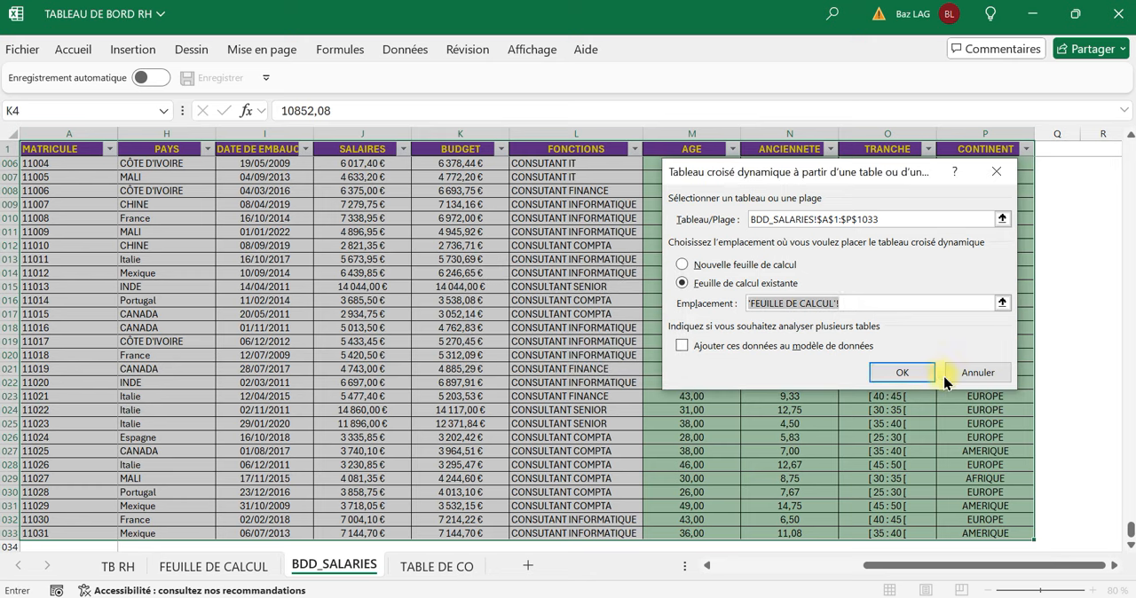
{"action": "left_click", "coordinate": [951, 371]}
Create a pivot table from the whole BDD_SALARIES table, placed at cell A3 of the existing FEUILLE DE CALCUL sheet.
{"action": "left_click", "coordinate": [404, 273]}
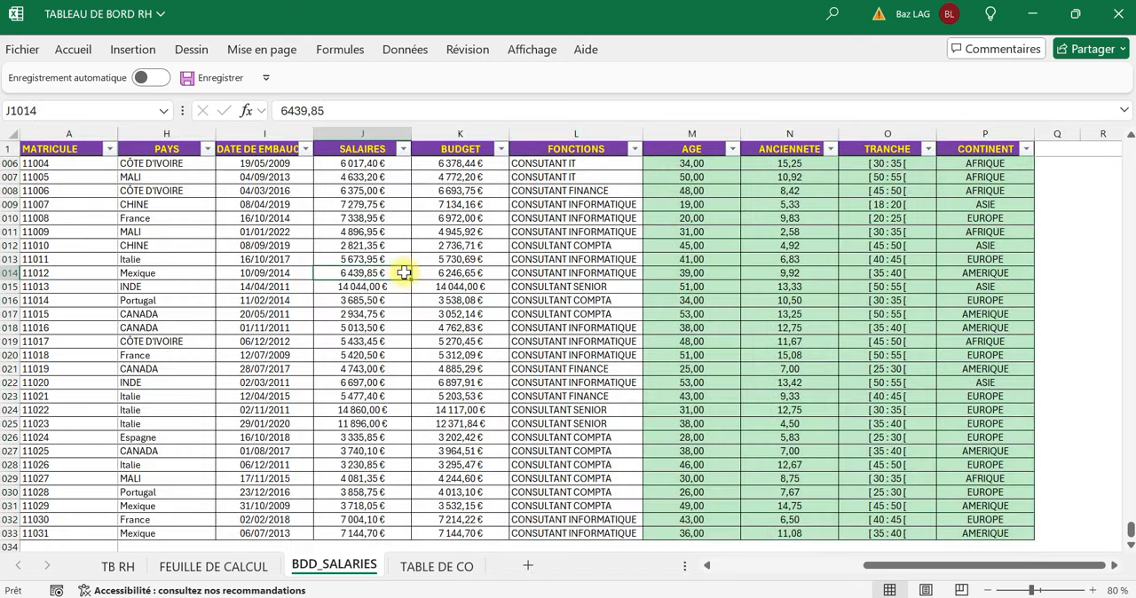
{"action": "key", "text": "ctrl+a"}
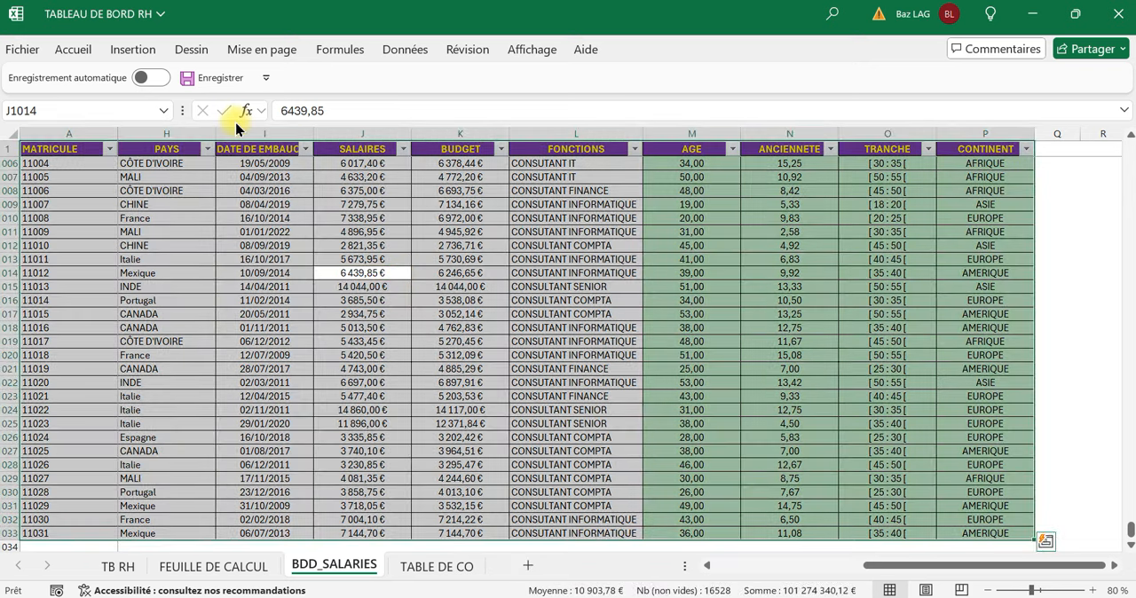
{"action": "left_click", "coordinate": [134, 50]}
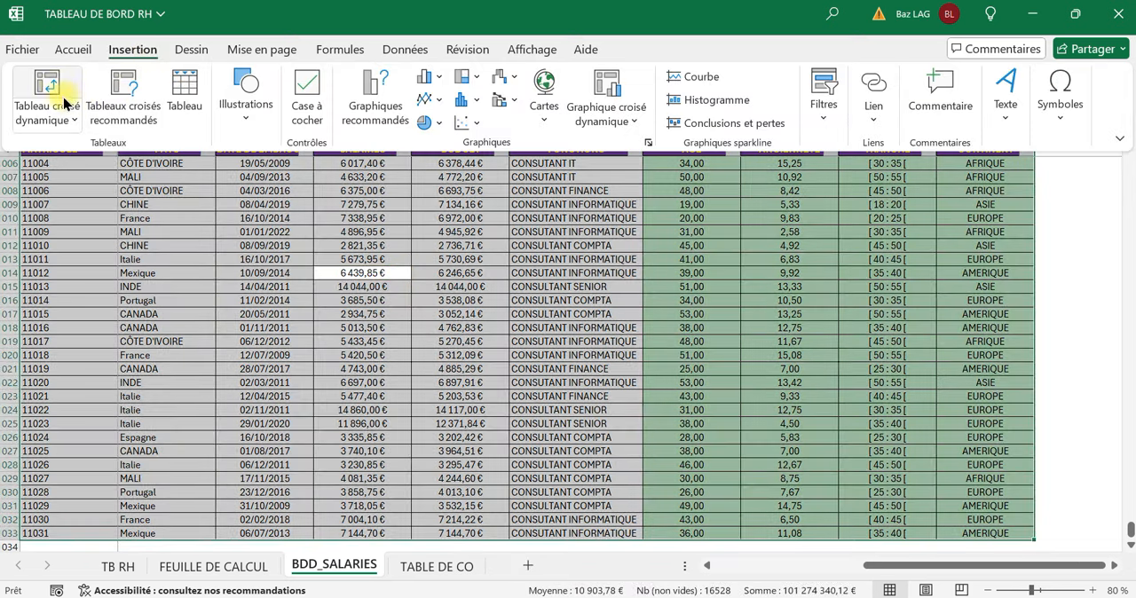
{"action": "left_click", "coordinate": [53, 93]}
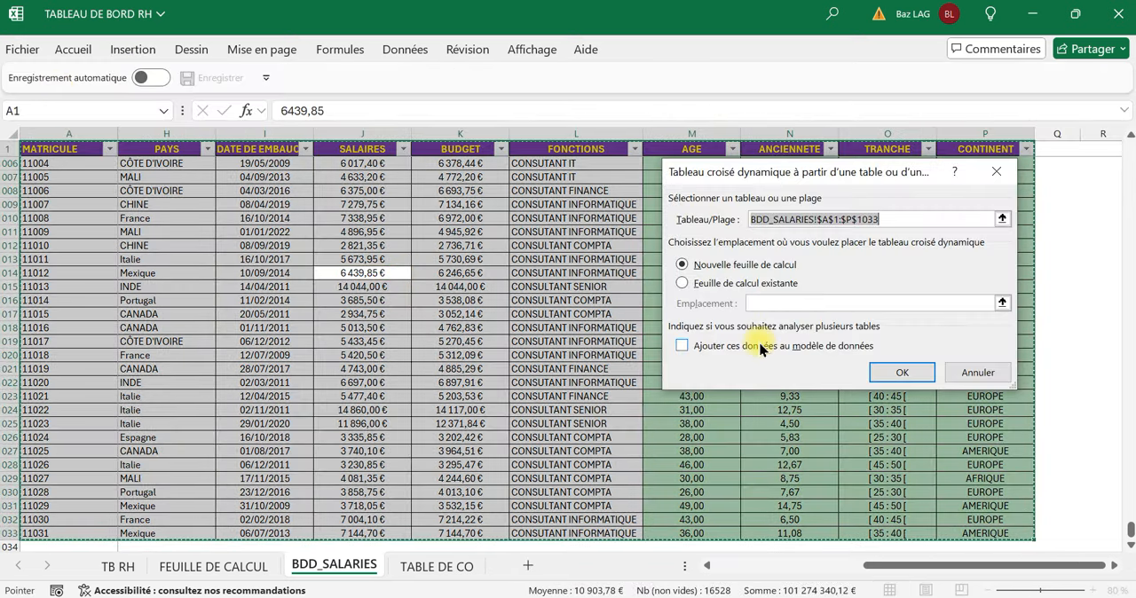
{"action": "left_click", "coordinate": [701, 285]}
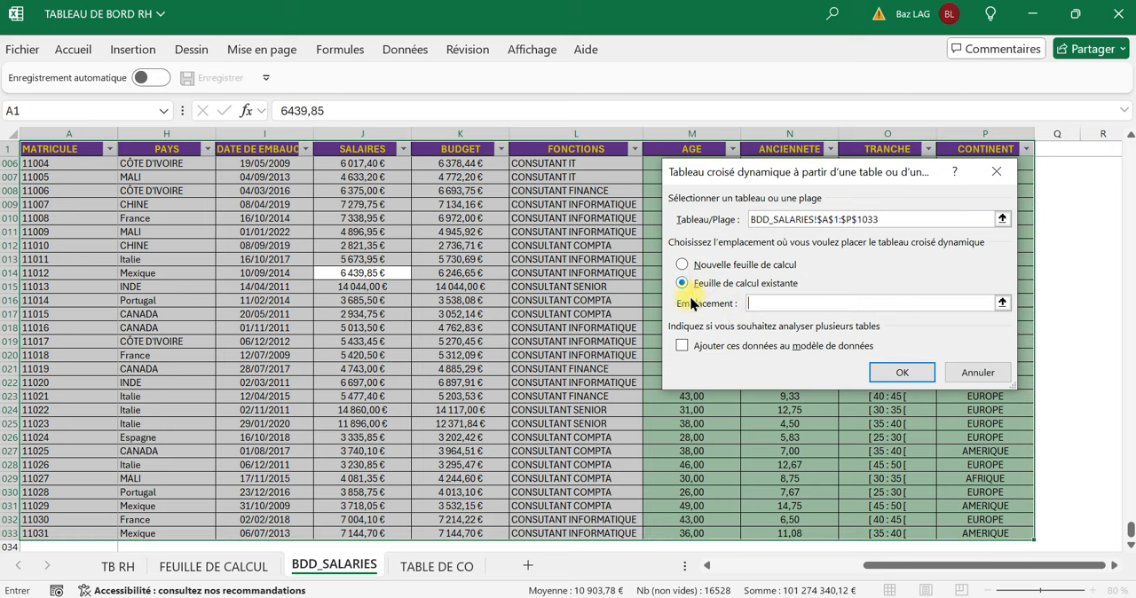
{"action": "left_click", "coordinate": [202, 569]}
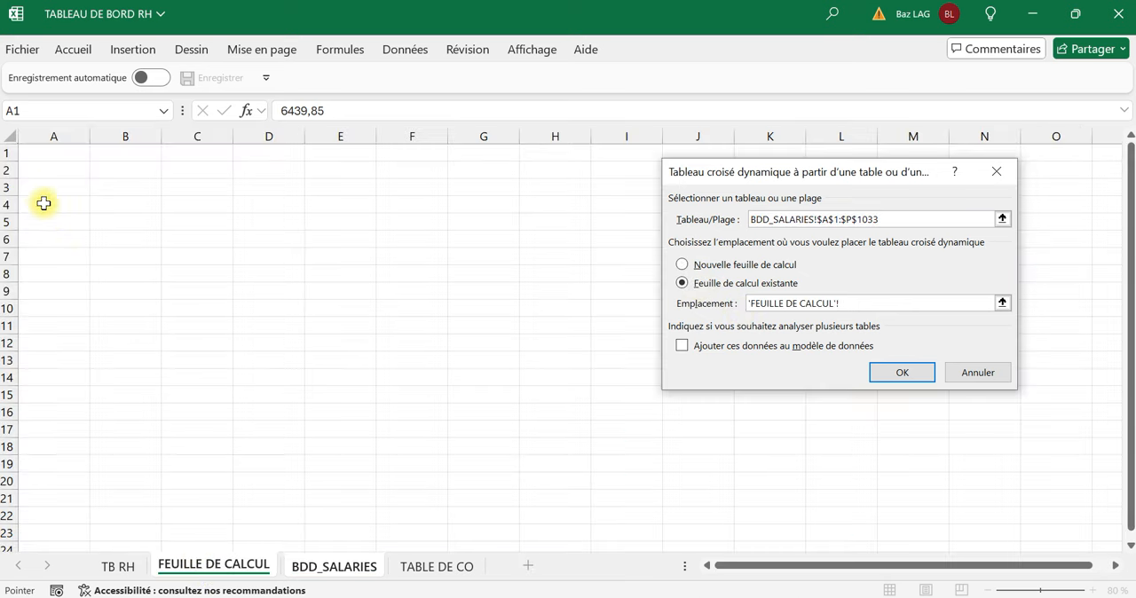
{"action": "left_click", "coordinate": [64, 184]}
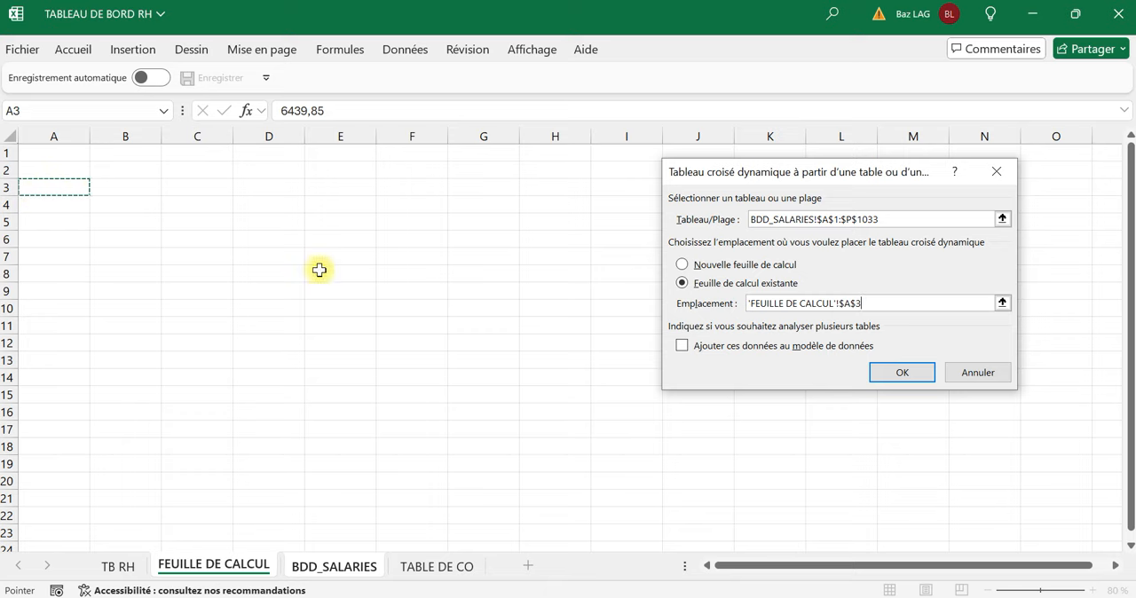
{"action": "left_click", "coordinate": [902, 372]}
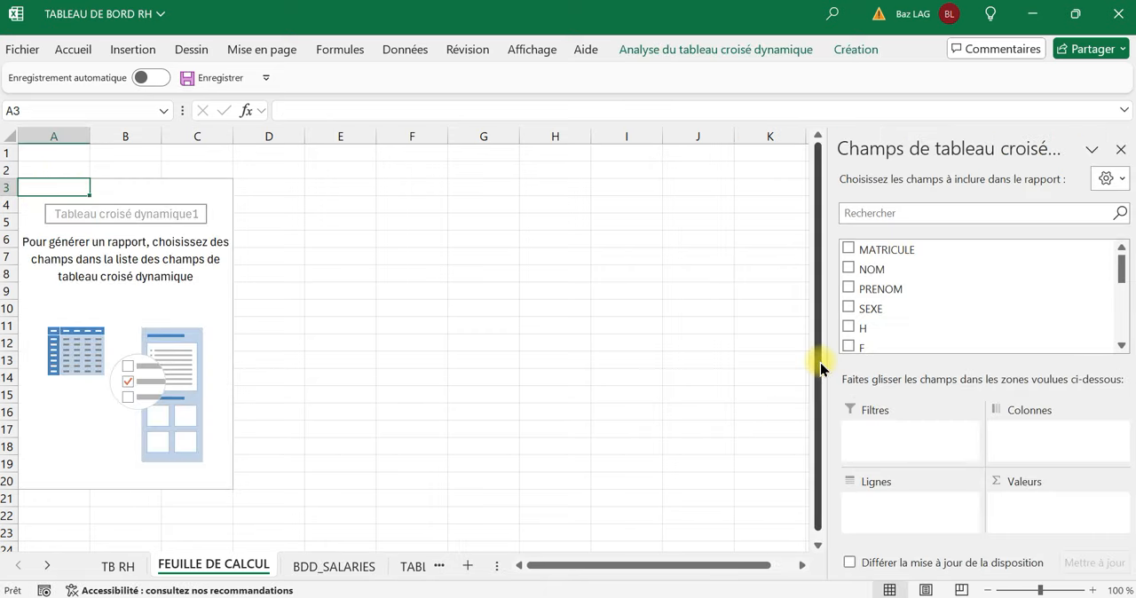
Lay out the pivot table with TRANCHE as rows and the sums of H and F as values.
{"action": "scroll", "coordinate": [1021, 310], "scroll_direction": "down", "scroll_amount": 3}
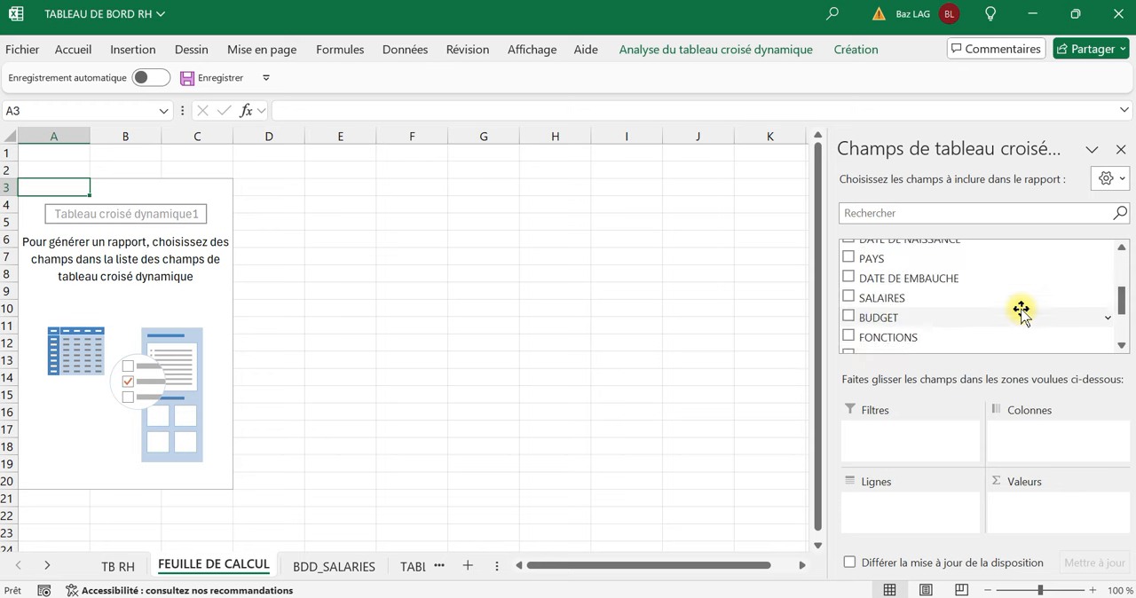
{"action": "scroll", "coordinate": [1021, 311], "scroll_direction": "down", "scroll_amount": 3}
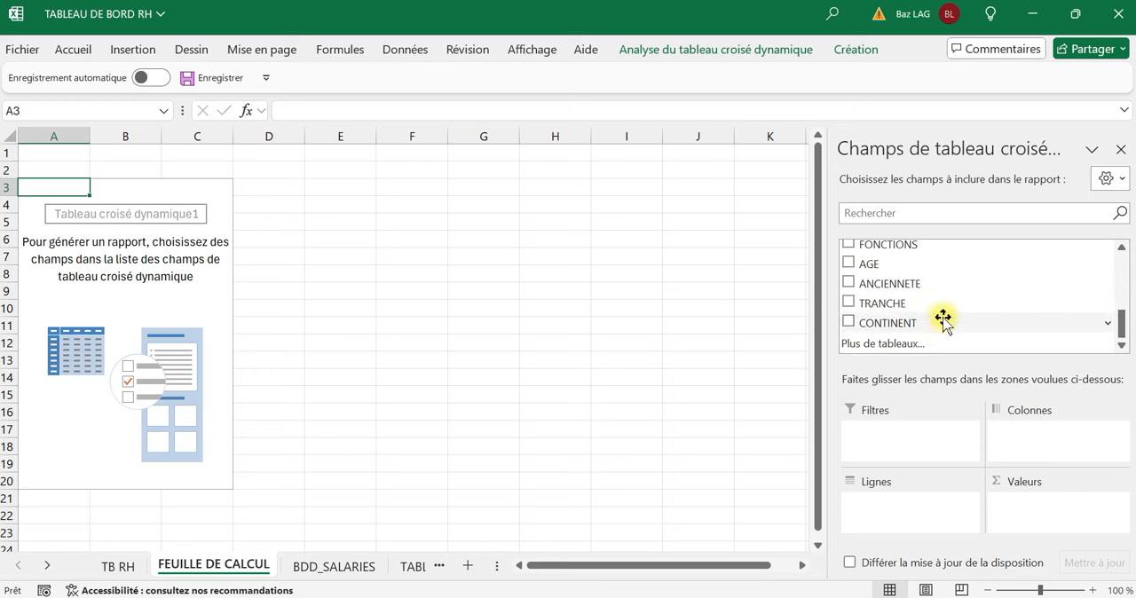
{"action": "left_click_drag", "start_coordinate": [921, 303], "coordinate": [933, 505]}
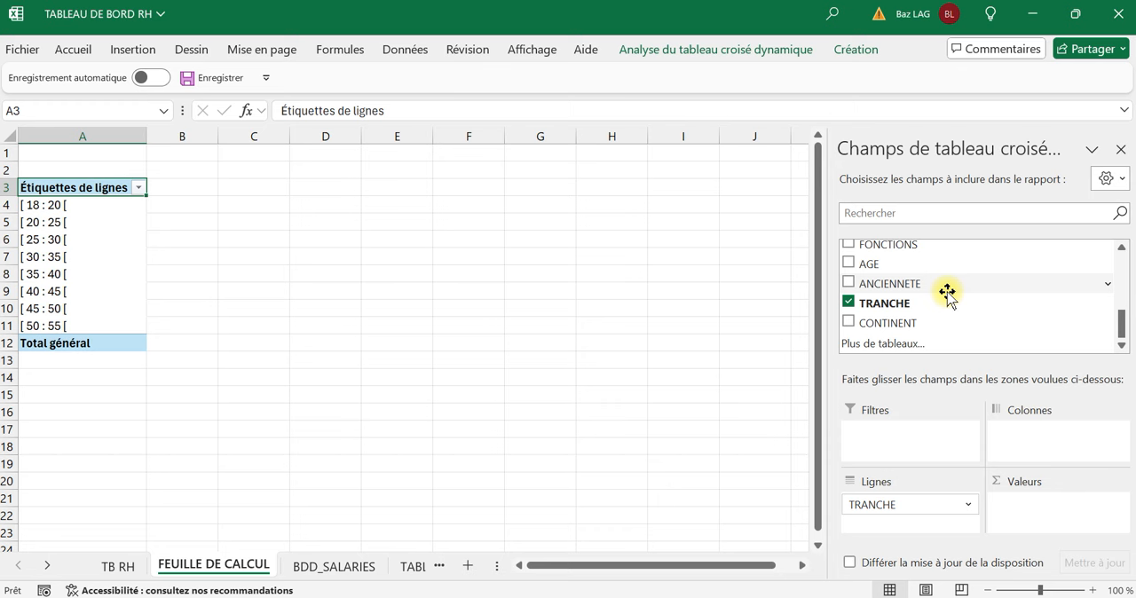
{"action": "scroll", "coordinate": [934, 316], "scroll_direction": "up", "scroll_amount": 1}
{"action": "scroll", "coordinate": [934, 316], "scroll_direction": "up", "scroll_amount": 2}
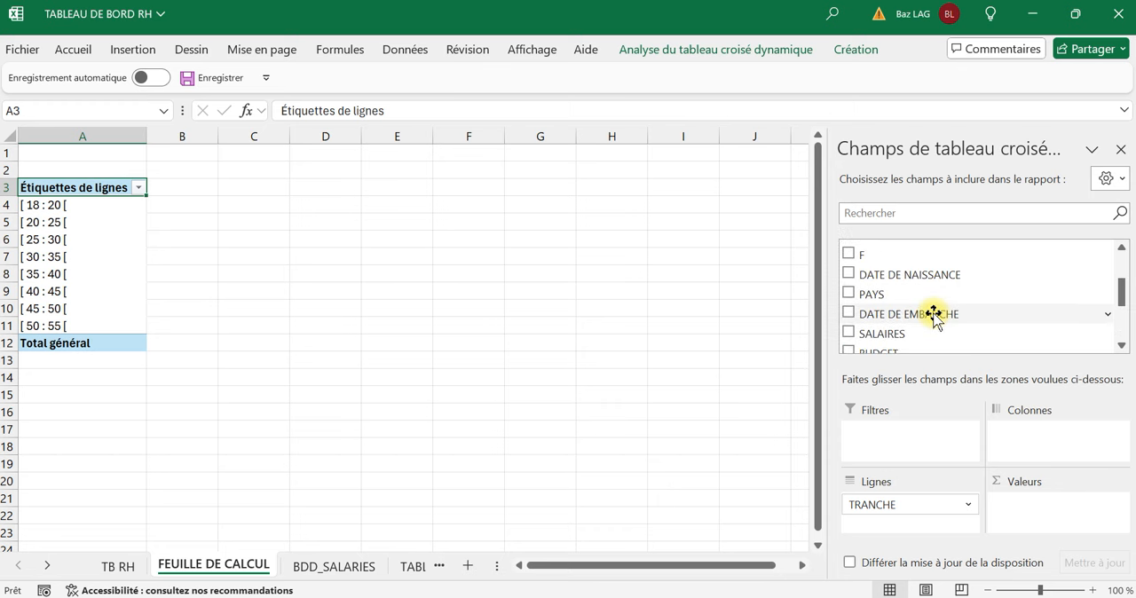
{"action": "scroll", "coordinate": [934, 317], "scroll_direction": "up", "scroll_amount": 1}
{"action": "left_click_drag", "start_coordinate": [881, 280], "coordinate": [1034, 508]}
{"action": "left_click_drag", "start_coordinate": [867, 298], "coordinate": [1040, 526]}
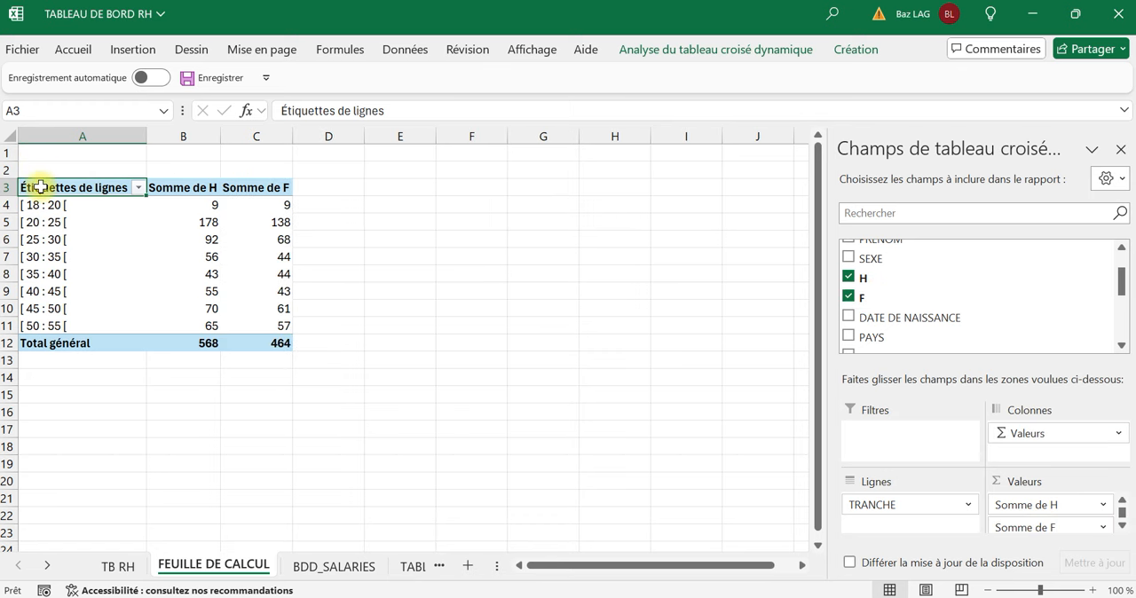
Insert a 2D clustered bar chart (Barres groupées) from the pivot table range A3:C12.
{"action": "left_click_drag", "start_coordinate": [41, 187], "coordinate": [282, 345]}
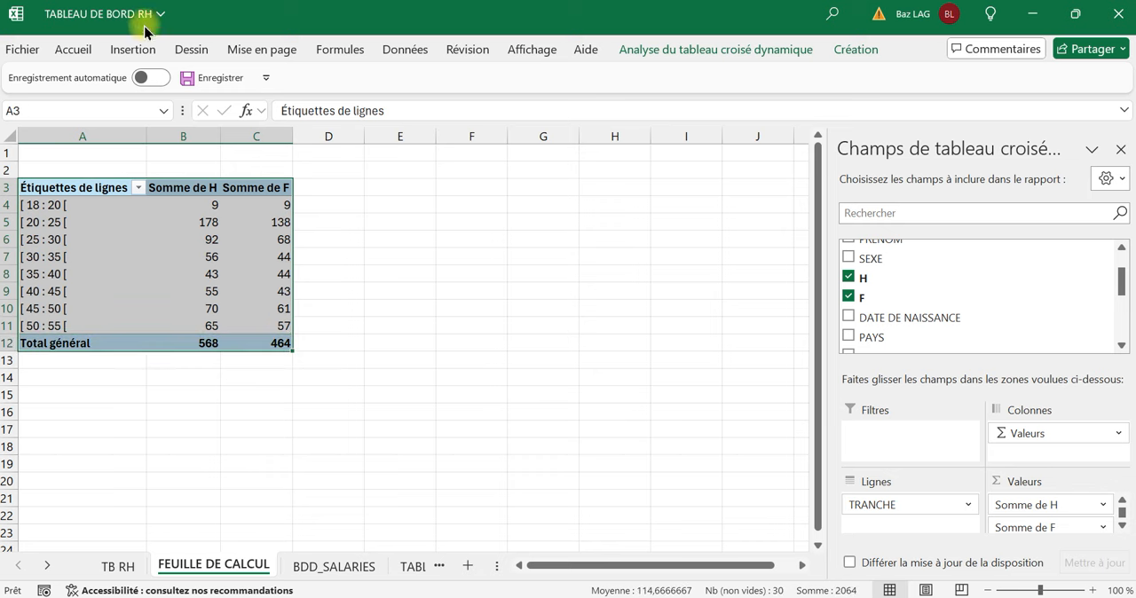
{"action": "left_click", "coordinate": [133, 50]}
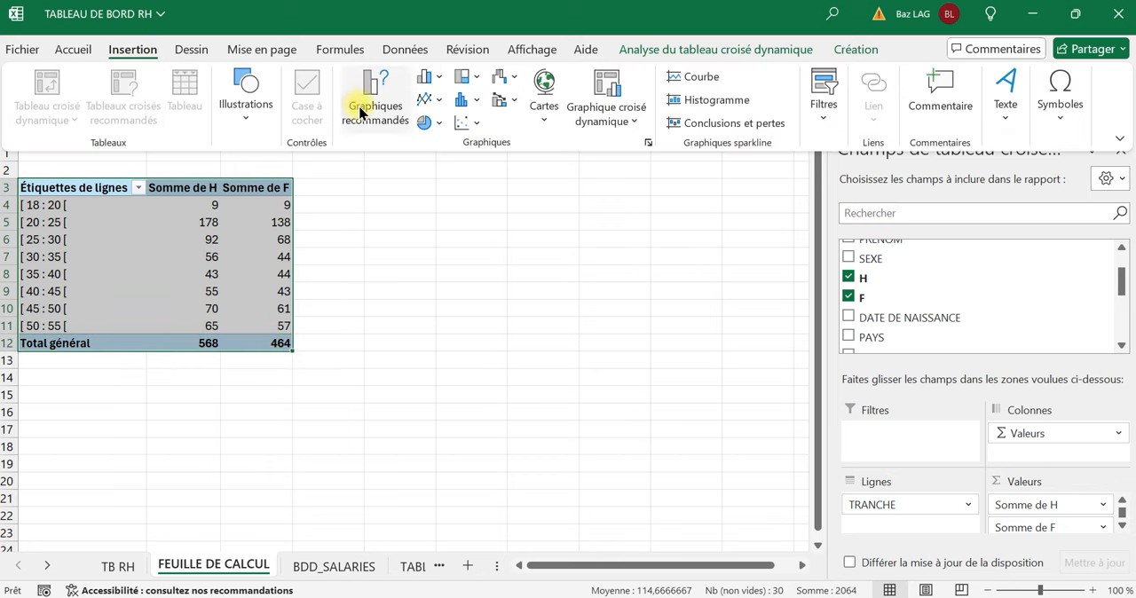
{"action": "left_click", "coordinate": [429, 76]}
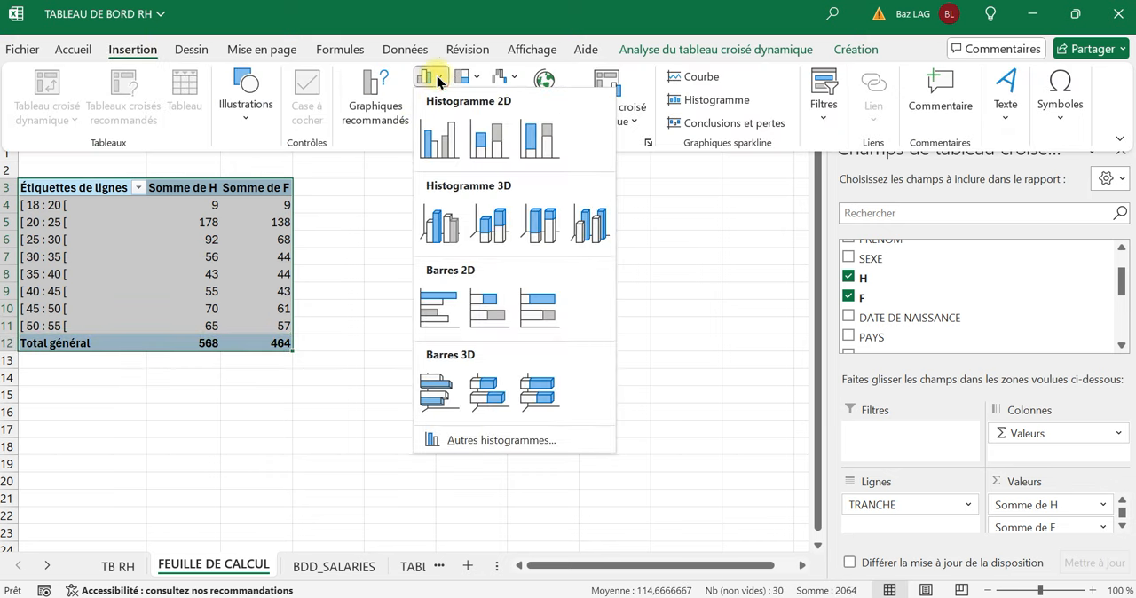
{"action": "left_click", "coordinate": [438, 301]}
{"action": "left_click", "coordinate": [688, 344]}
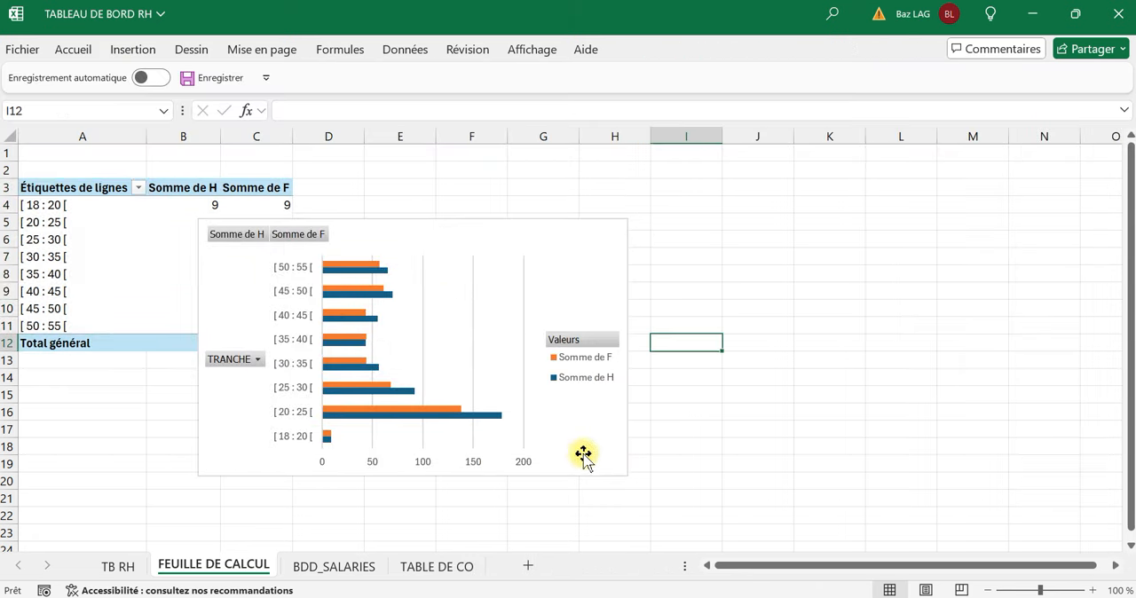
Cut the age-bracket bar chart, paste it at cell A16 of the TB RH sheet and enlarge it to about row 38.
{"action": "left_click", "coordinate": [597, 455]}
{"action": "right_click", "coordinate": [605, 446]}
{"action": "left_click", "coordinate": [652, 61]}
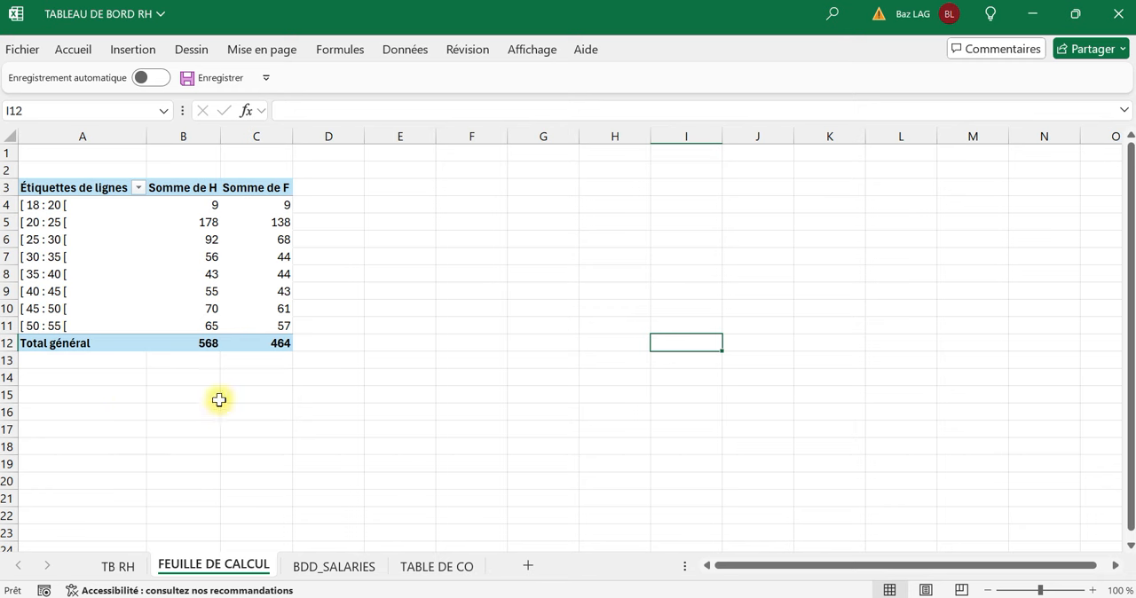
{"action": "left_click", "coordinate": [117, 566]}
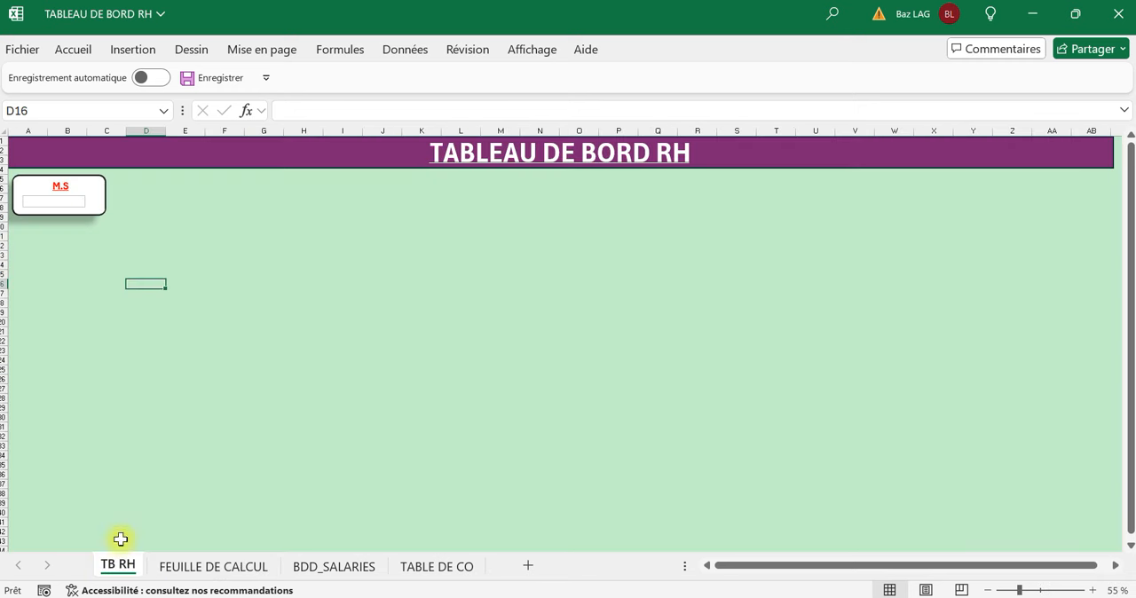
{"action": "left_click", "coordinate": [51, 289]}
{"action": "left_click", "coordinate": [33, 283]}
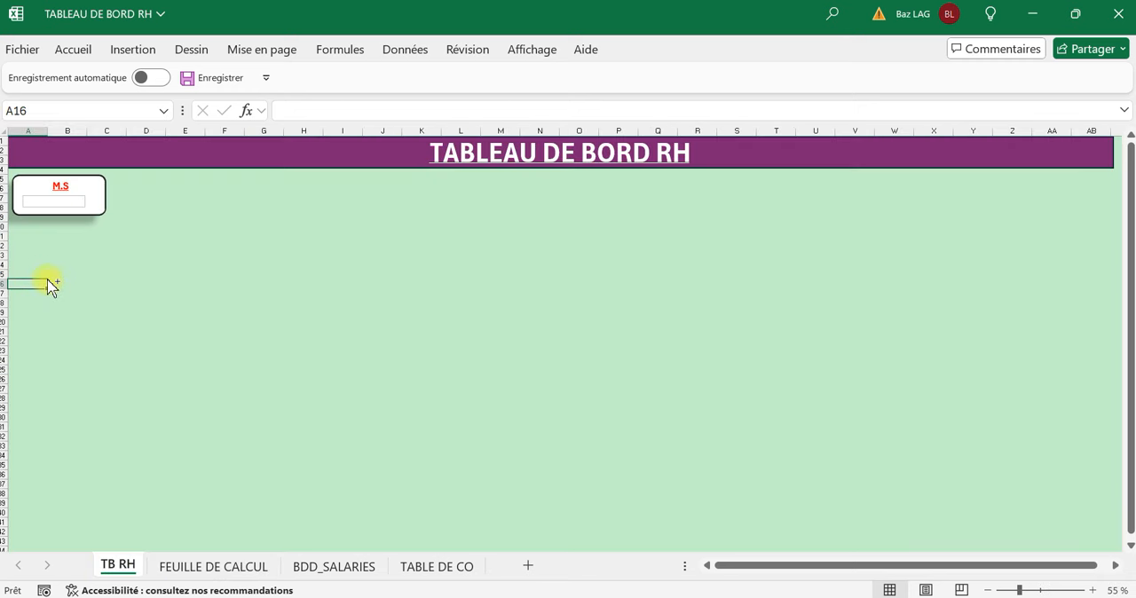
{"action": "key", "text": "ctrl+v"}
{"action": "left_click", "coordinate": [200, 445]}
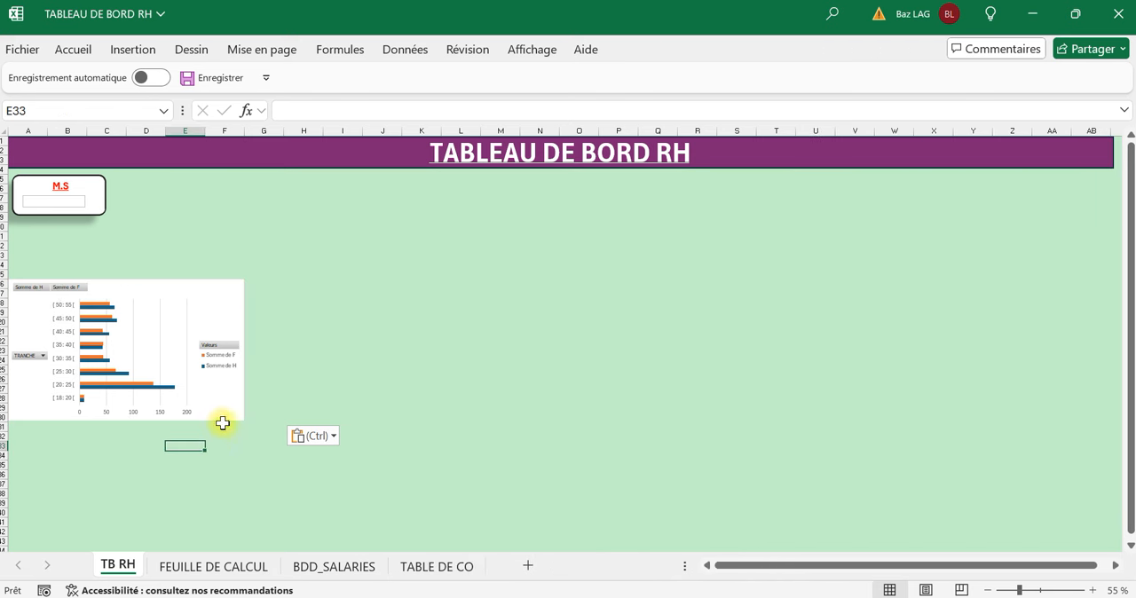
{"action": "left_click_drag", "start_coordinate": [222, 423], "coordinate": [327, 494]}
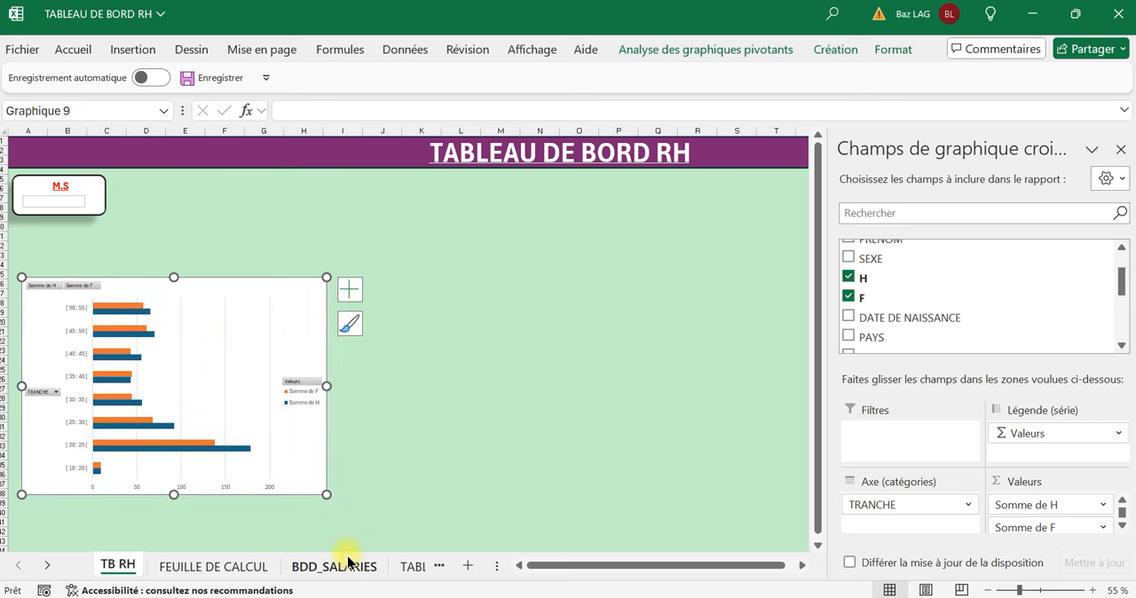
Copy the pivot table A3:C12 on the FEUILLE DE CALCUL sheet and paste the duplicate at cell A16.
{"action": "left_click", "coordinate": [222, 568]}
{"action": "left_click", "coordinate": [182, 391]}
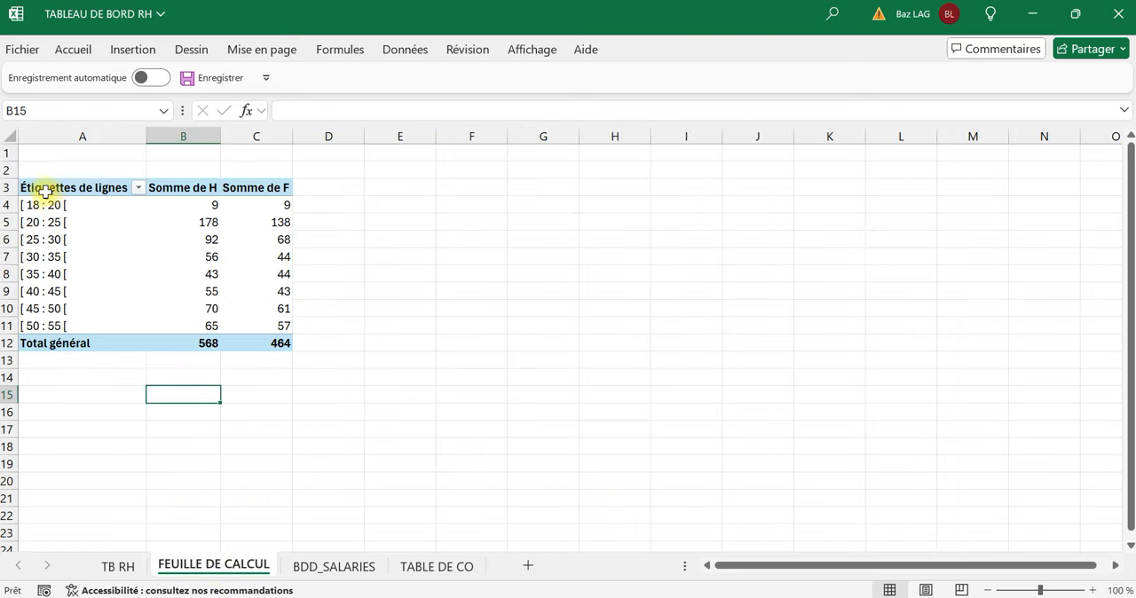
{"action": "left_click_drag", "start_coordinate": [45, 190], "coordinate": [269, 336]}
{"action": "key", "text": "ctrl+c"}
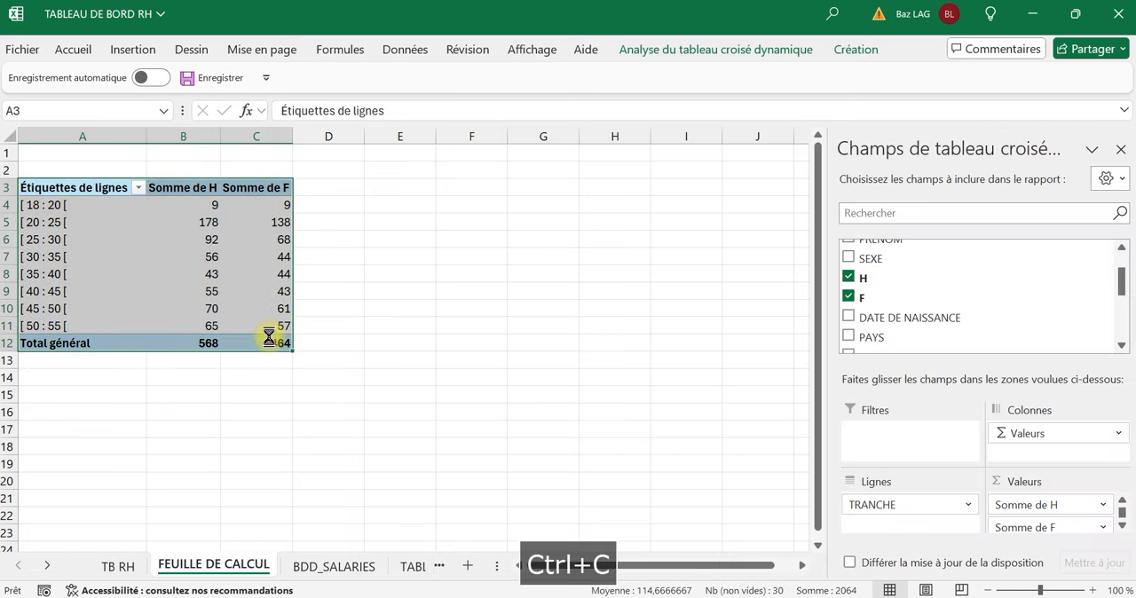
{"action": "left_click", "coordinate": [61, 411]}
{"action": "key", "text": "ctrl+v"}
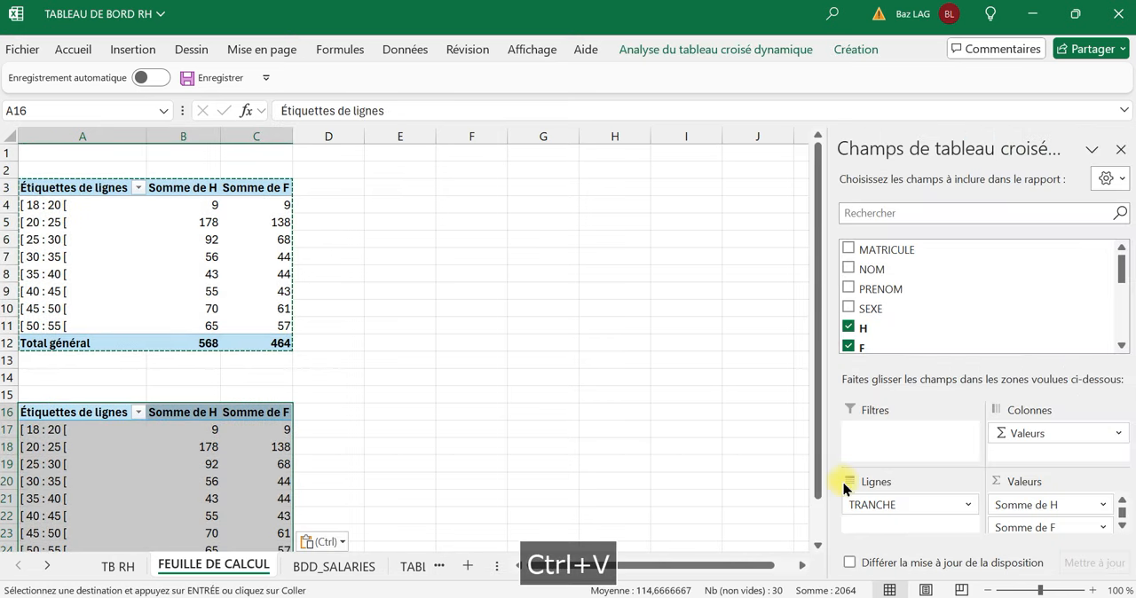
Remove H, F and TRANCHE from the duplicated pivot table and add the sum of SALAIRES as its value.
{"action": "left_click_drag", "start_coordinate": [1035, 505], "coordinate": [1033, 324]}
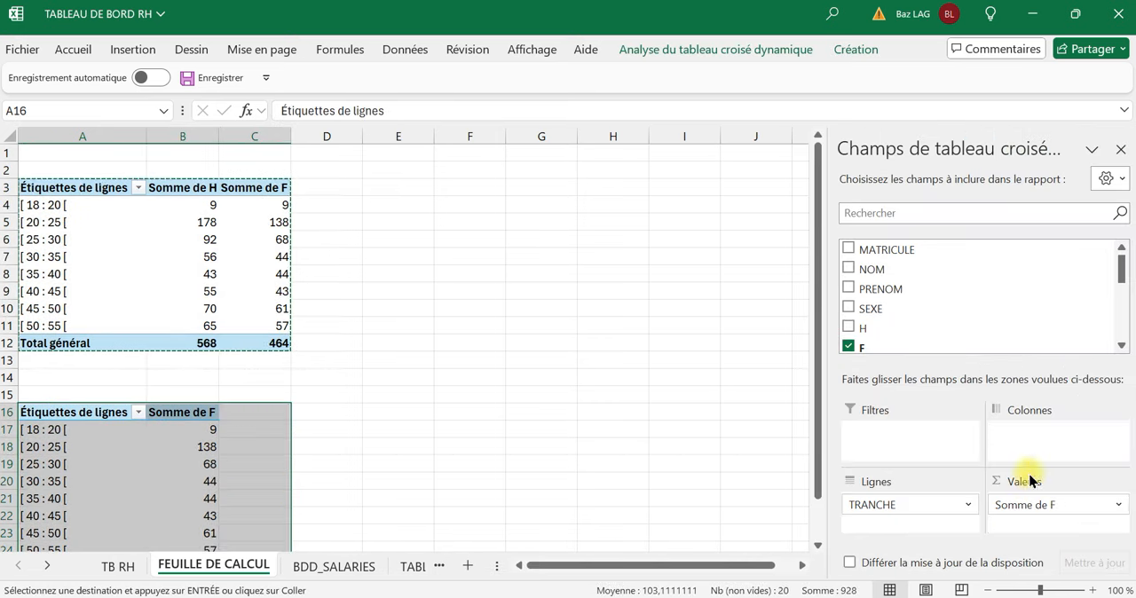
{"action": "left_click_drag", "start_coordinate": [1030, 501], "coordinate": [1025, 333]}
{"action": "left_click_drag", "start_coordinate": [898, 506], "coordinate": [974, 304]}
{"action": "scroll", "coordinate": [973, 303], "scroll_direction": "down", "scroll_amount": 3}
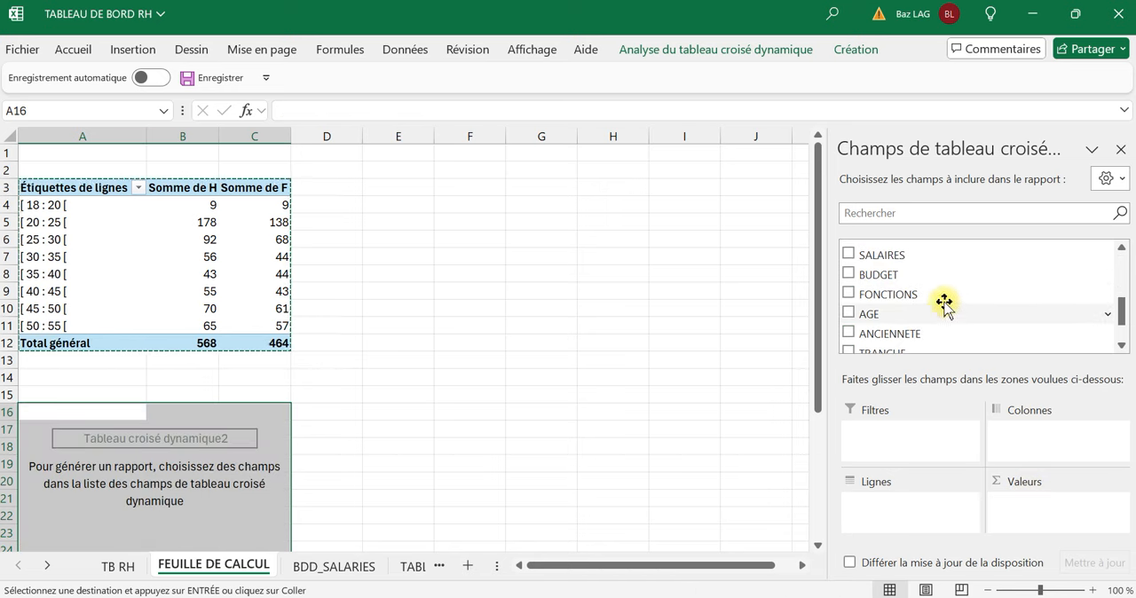
{"action": "left_click_drag", "start_coordinate": [906, 258], "coordinate": [1040, 519]}
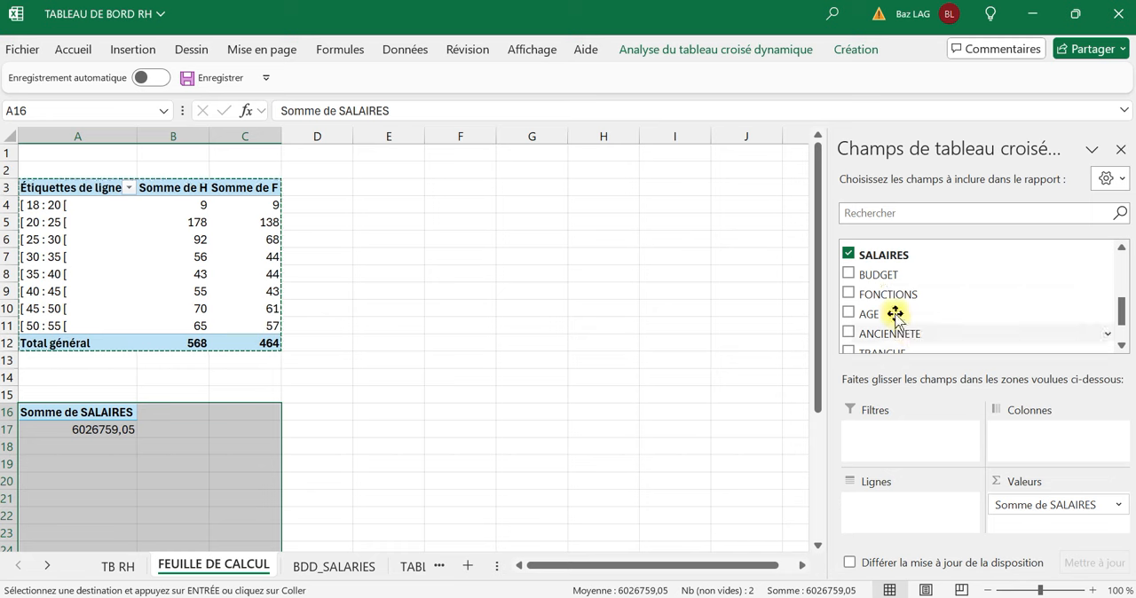
Add the sum of BUDGET as a second value in the duplicated pivot table.
{"action": "left_click_drag", "start_coordinate": [879, 276], "coordinate": [1021, 522]}
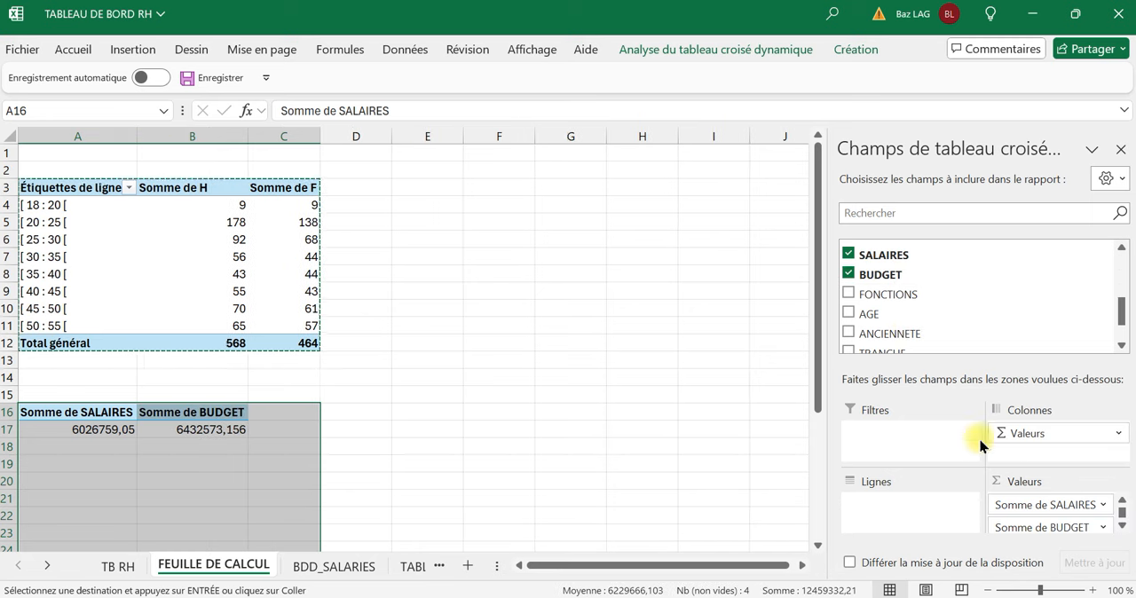
{"action": "scroll", "coordinate": [923, 309], "scroll_direction": "down", "scroll_amount": 1}
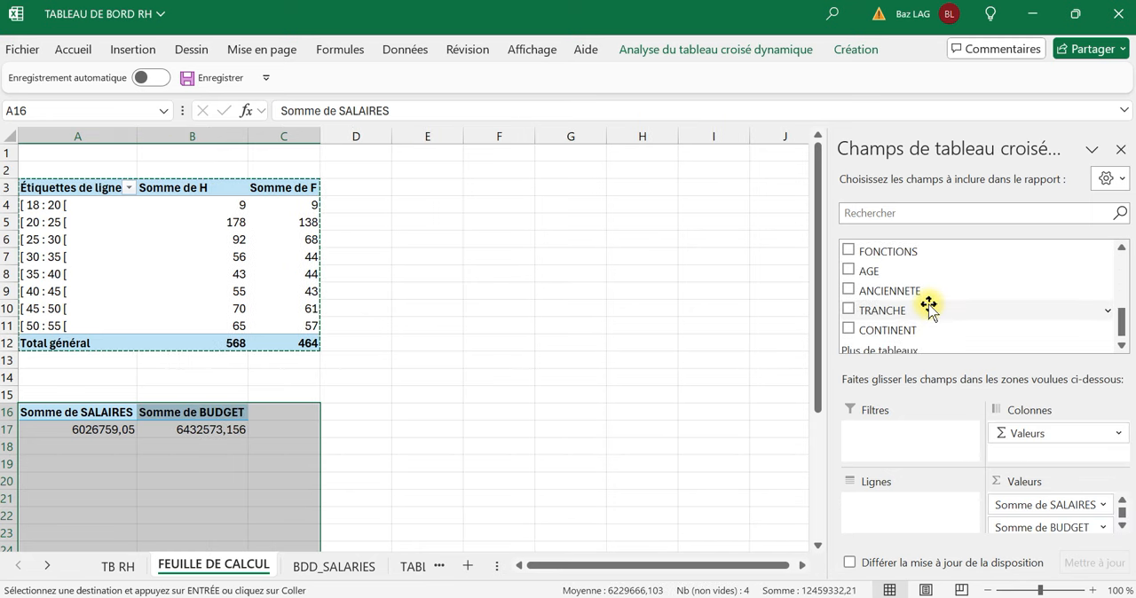
{"action": "scroll", "coordinate": [929, 300], "scroll_direction": "up", "scroll_amount": 1}
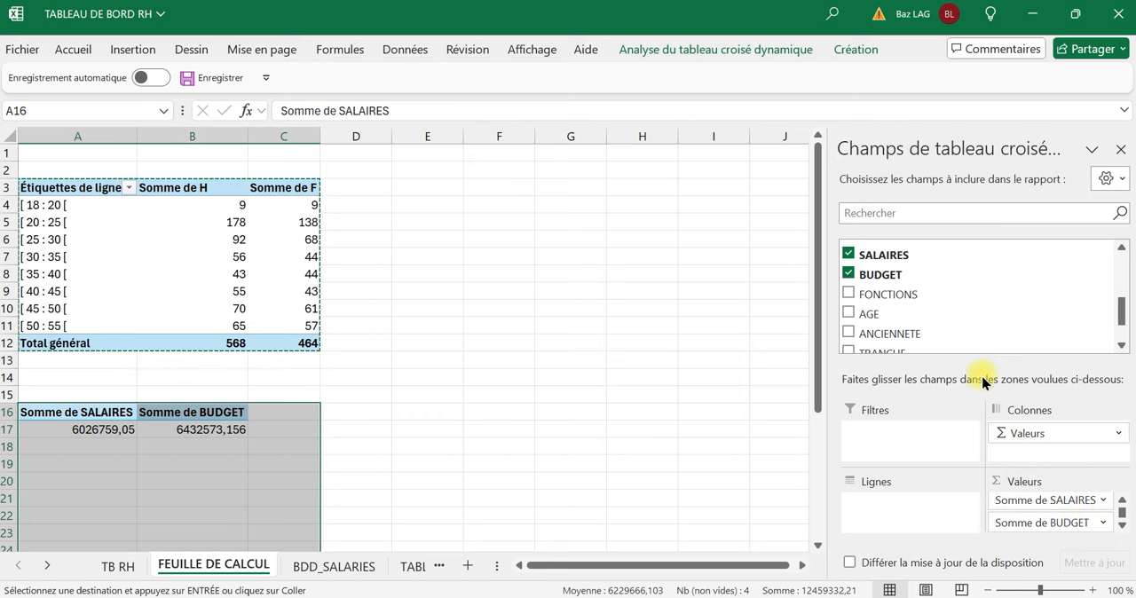
Format the salary and budget totals in row 17 with the Monétaire number format.
{"action": "left_click", "coordinate": [188, 446]}
{"action": "left_click_drag", "start_coordinate": [114, 434], "coordinate": [222, 441]}
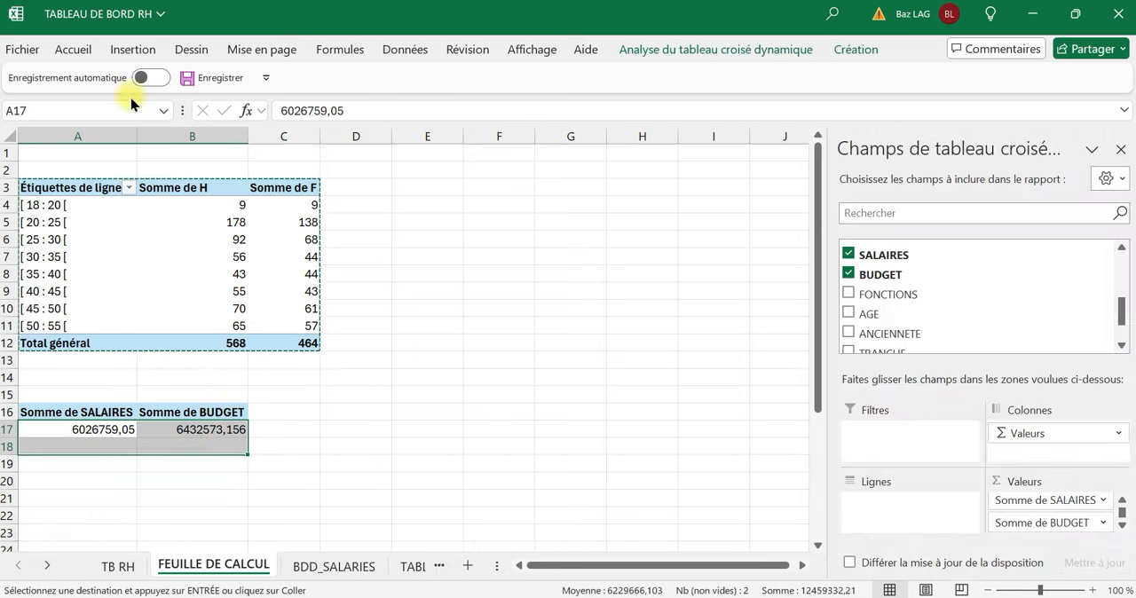
{"action": "left_click", "coordinate": [78, 51]}
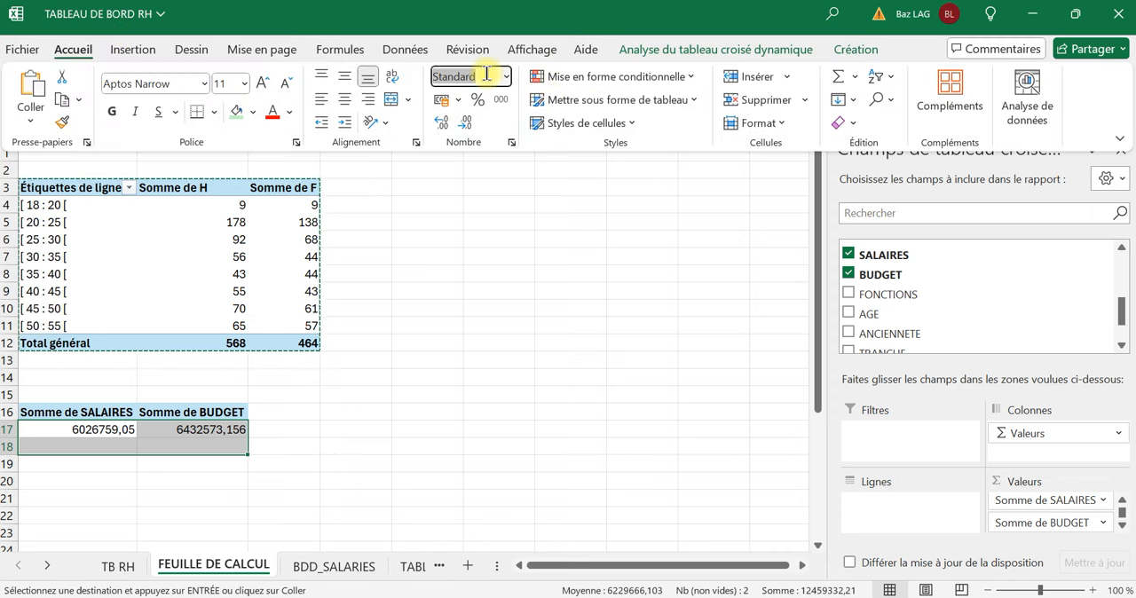
{"action": "type", "text": "Monétaire"}
{"action": "key", "text": "Return"}
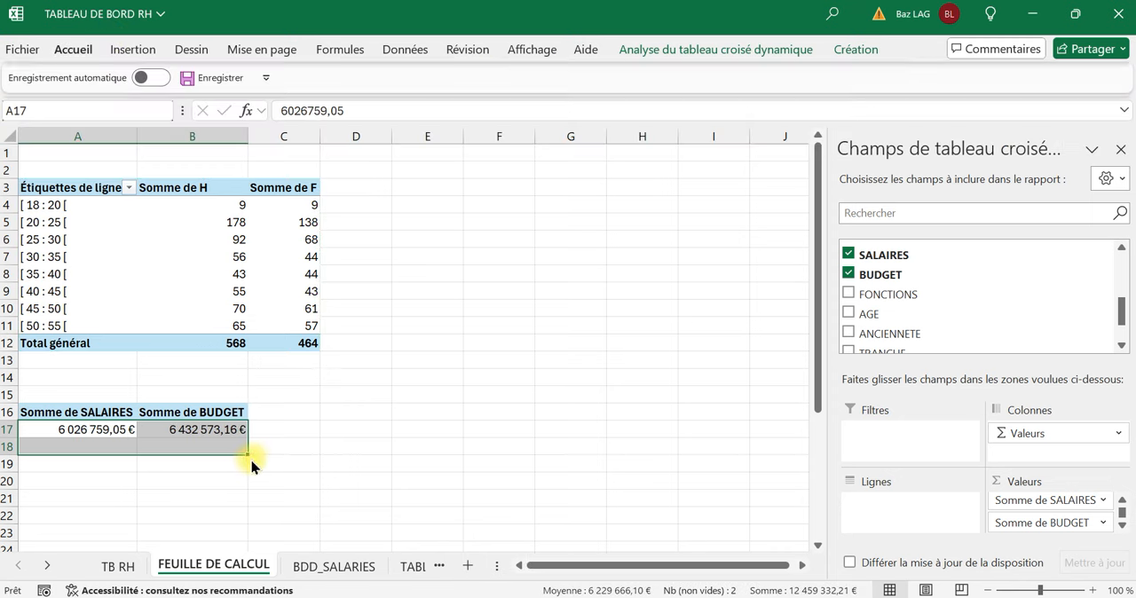
{"action": "left_click", "coordinate": [197, 428]}
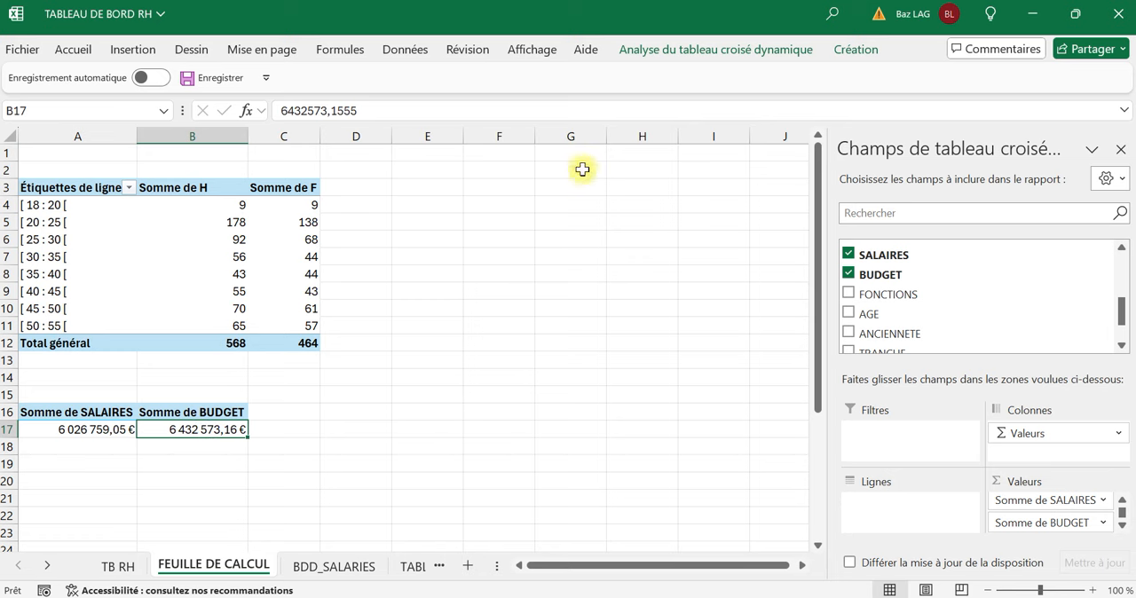
{"action": "left_click", "coordinate": [407, 461]}
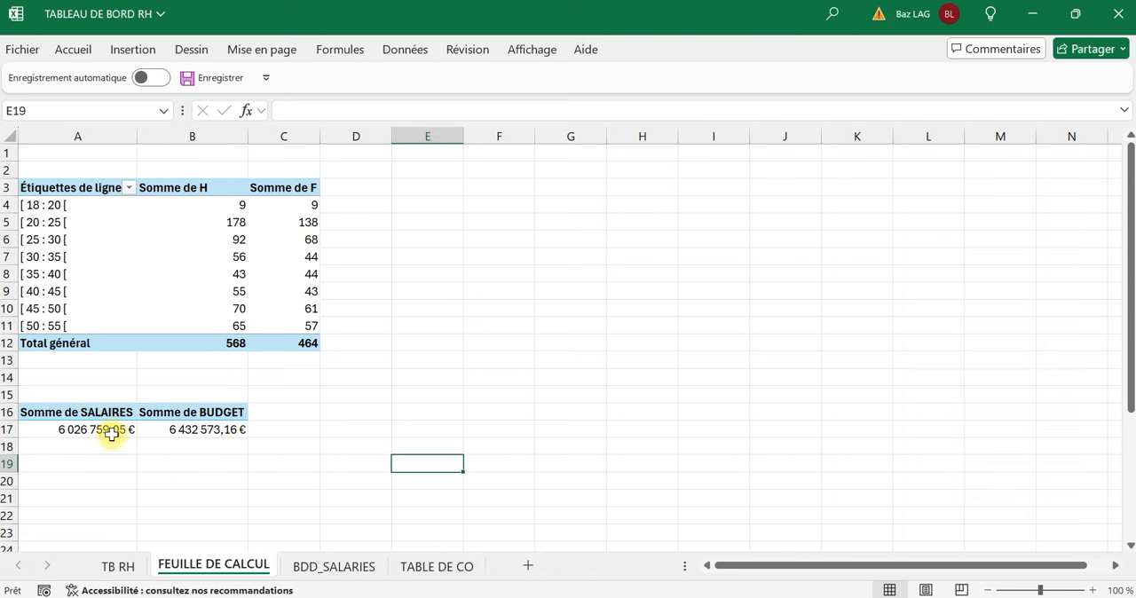
Start a calculated field in the salary and budget pivot table and name it ECART €.
{"action": "left_click", "coordinate": [210, 435]}
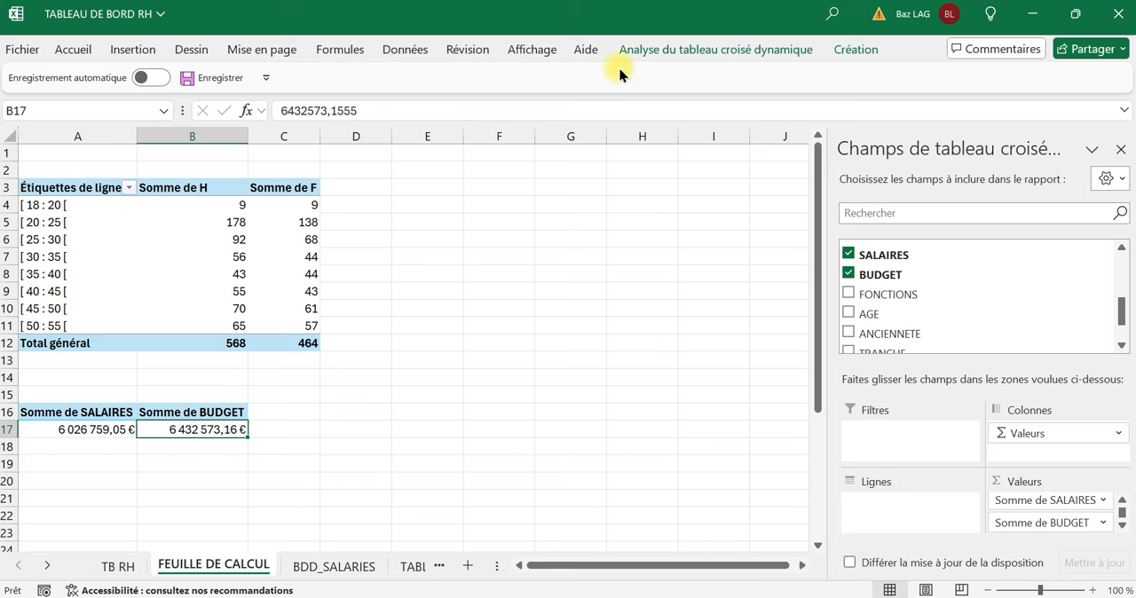
{"action": "left_click", "coordinate": [657, 49]}
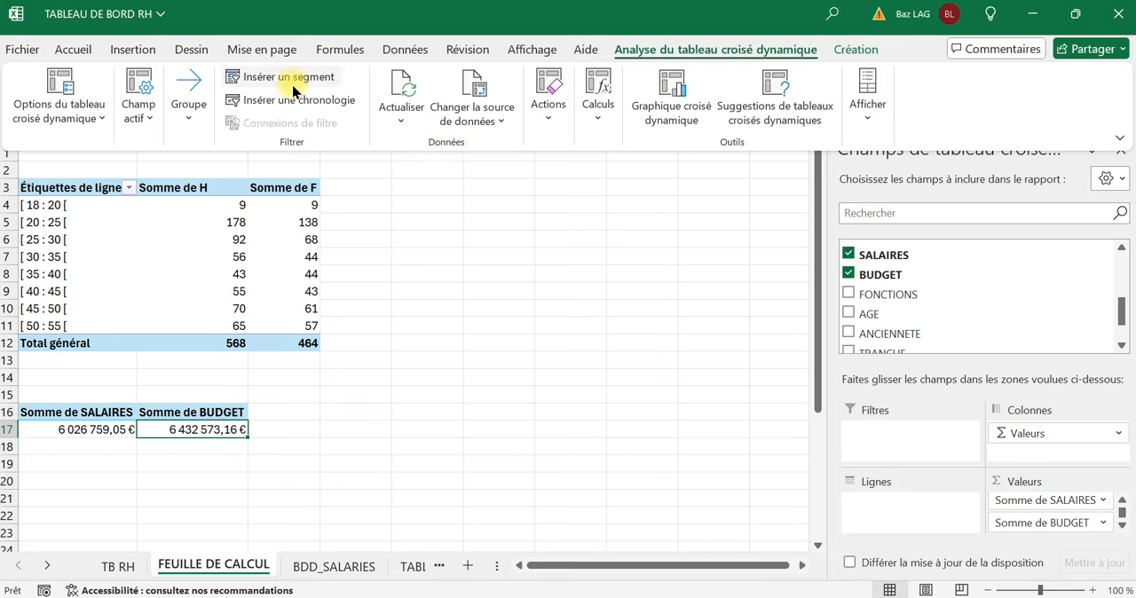
{"action": "left_click", "coordinate": [598, 108]}
{"action": "left_click", "coordinate": [623, 182]}
{"action": "left_click", "coordinate": [632, 232]}
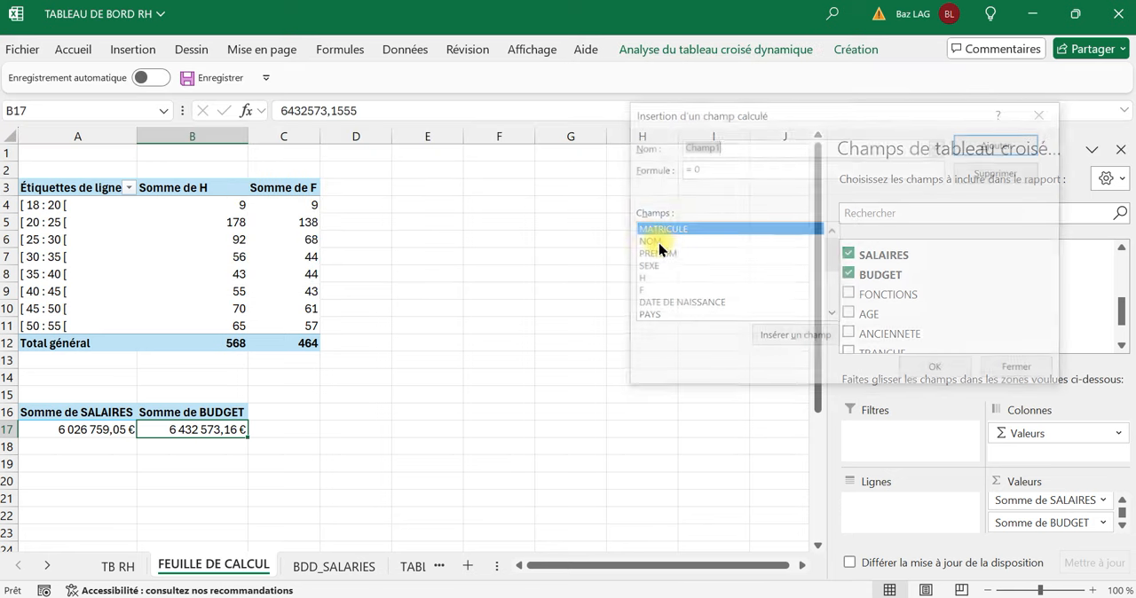
{"action": "type", "text": "E"}
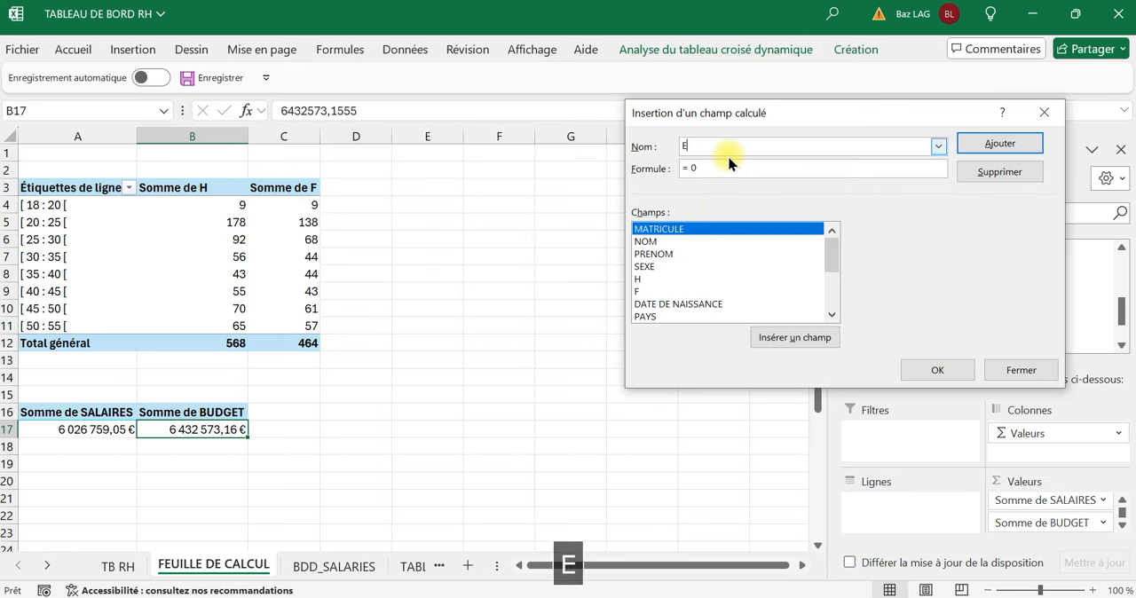
{"action": "type", "text": "CART €"}
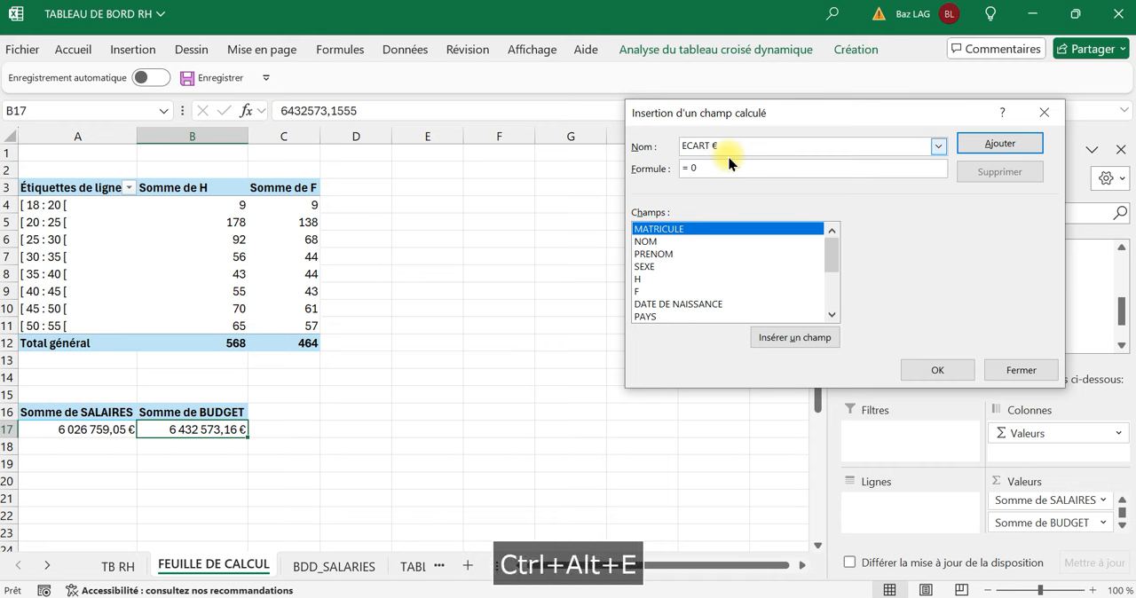
Set the calculated field's formula to = SALAIRES - BUDGET and insert it into the pivot table.
{"action": "key", "text": "BackSpace"}
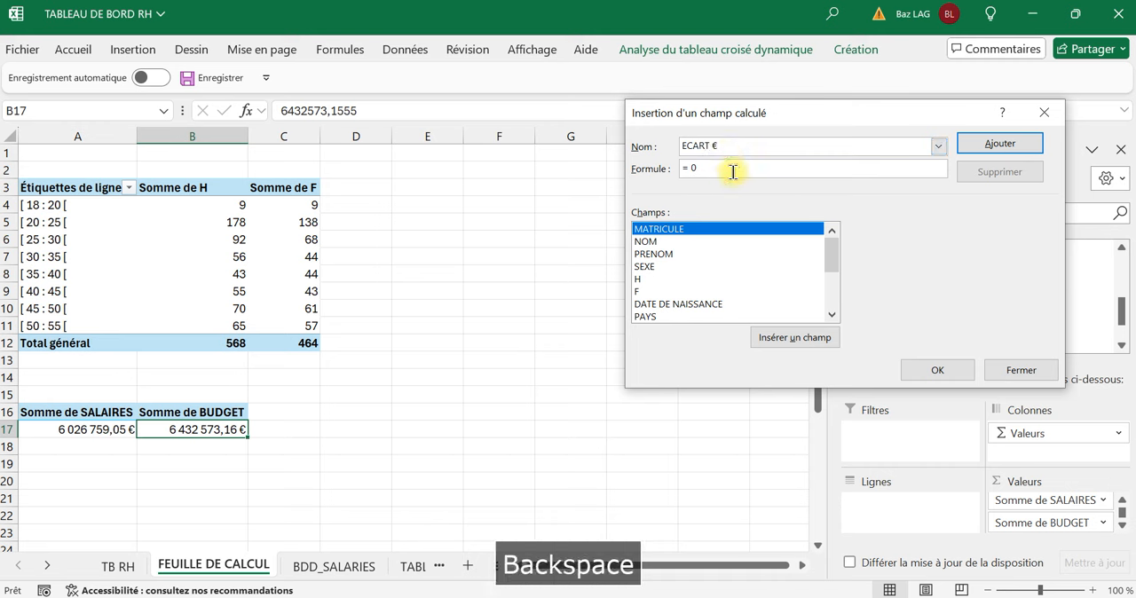
{"action": "scroll", "coordinate": [662, 253], "scroll_direction": "down", "scroll_amount": 3}
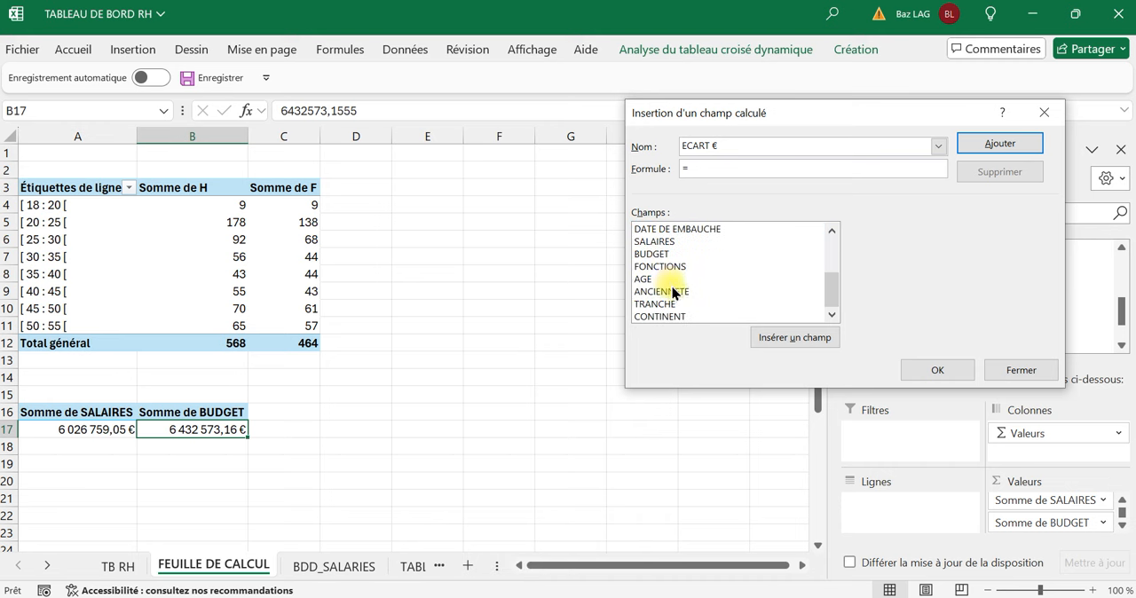
{"action": "left_click", "coordinate": [661, 243]}
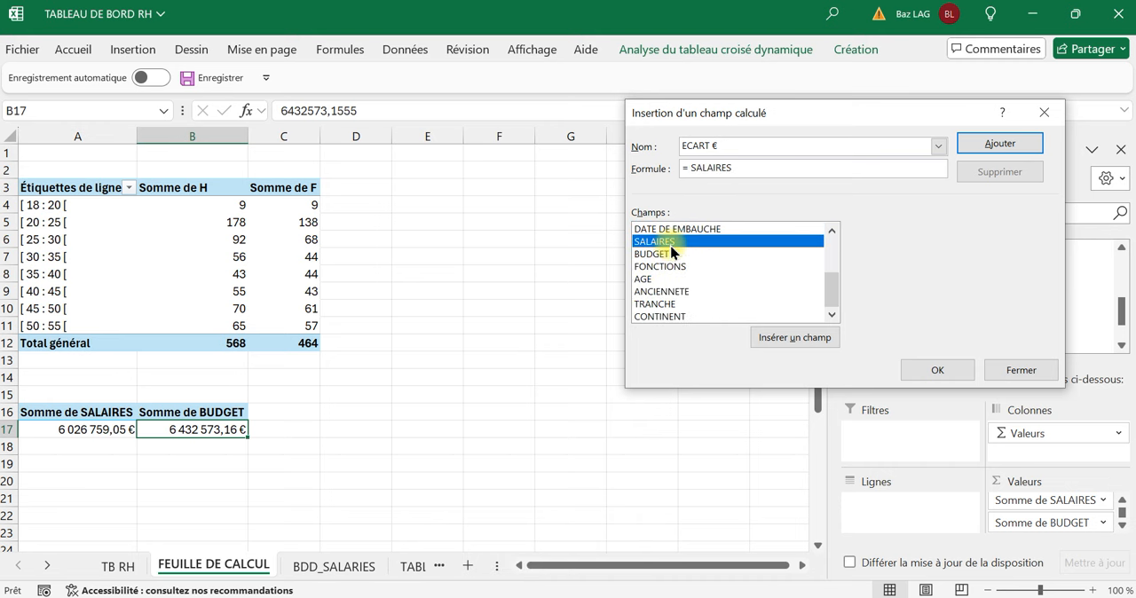
{"action": "type", "text": "-"}
{"action": "double_click", "coordinate": [661, 254]}
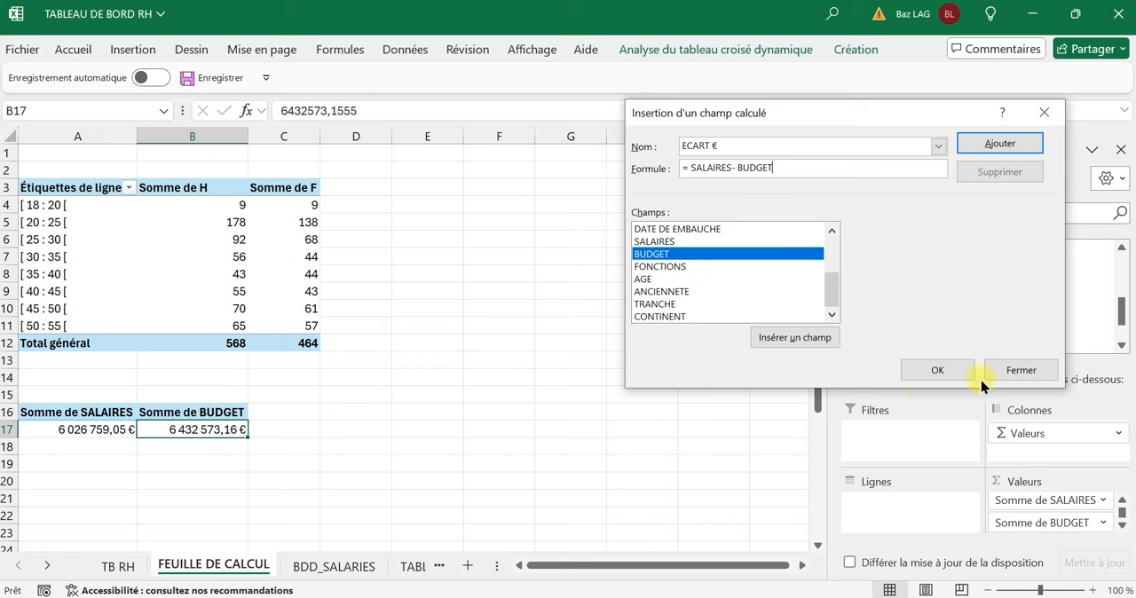
{"action": "left_click", "coordinate": [924, 368]}
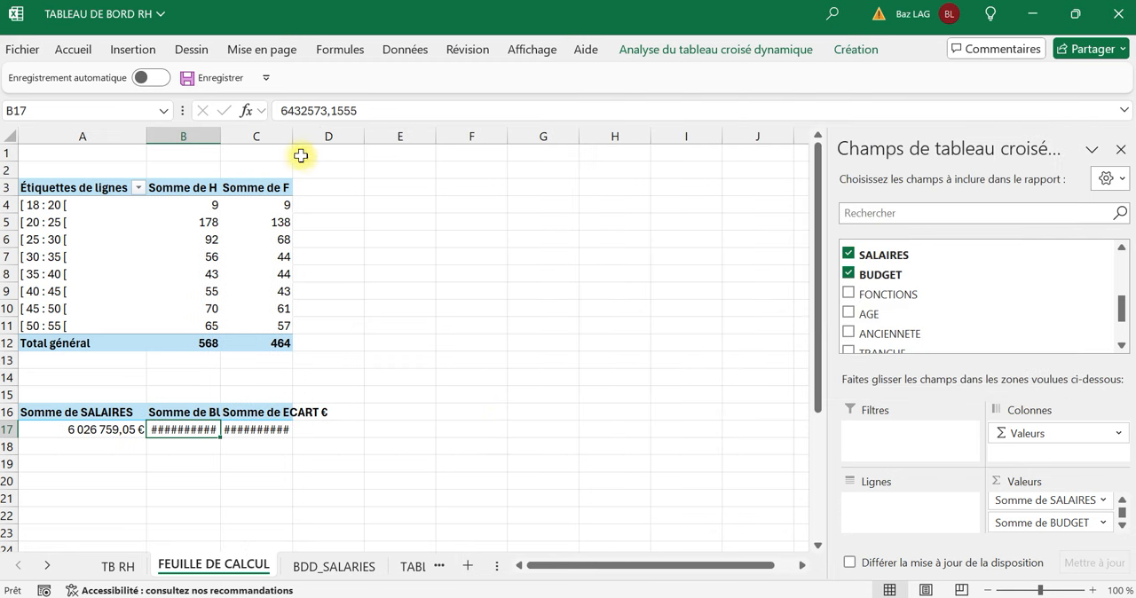
Widen columns C and B so the ECART € and BUDGET amounts fit.
{"action": "left_click_drag", "start_coordinate": [294, 136], "coordinate": [316, 136]}
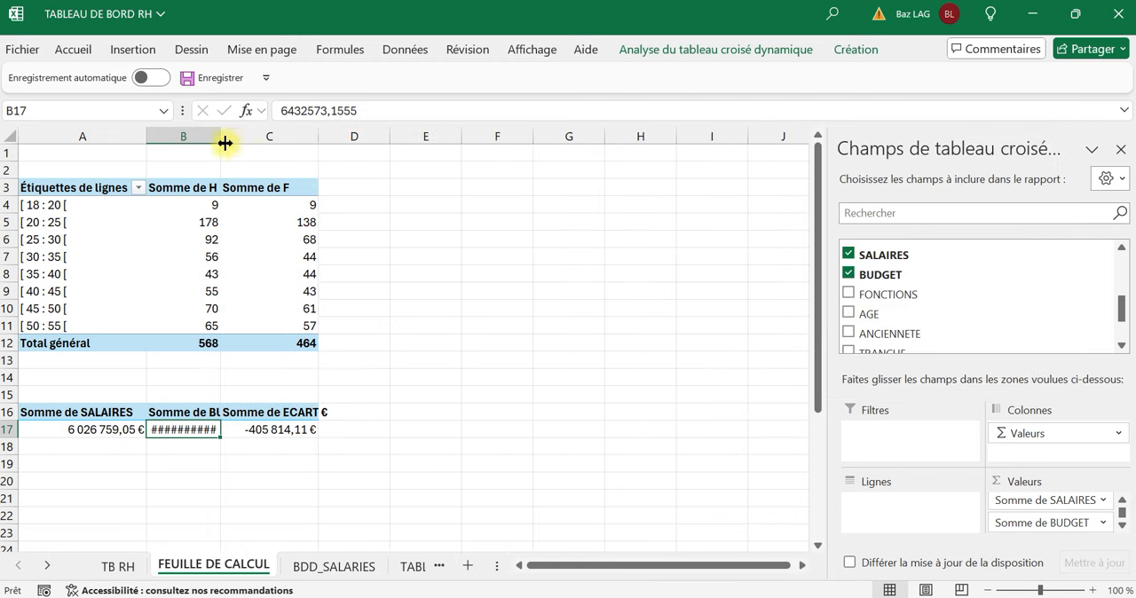
{"action": "left_click_drag", "start_coordinate": [225, 143], "coordinate": [235, 139]}
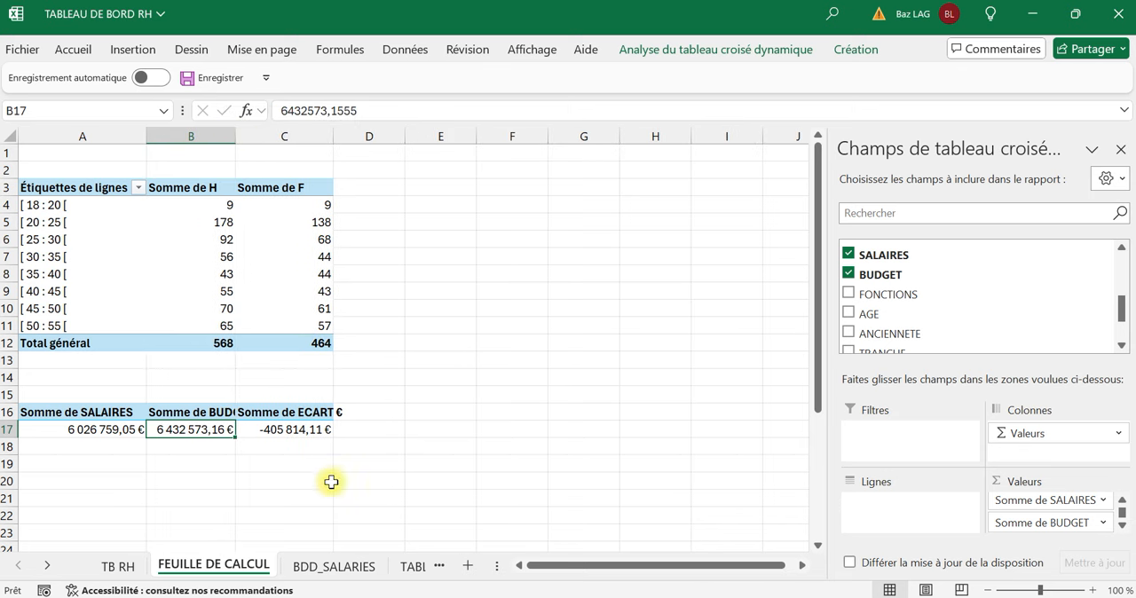
{"action": "left_click", "coordinate": [317, 430]}
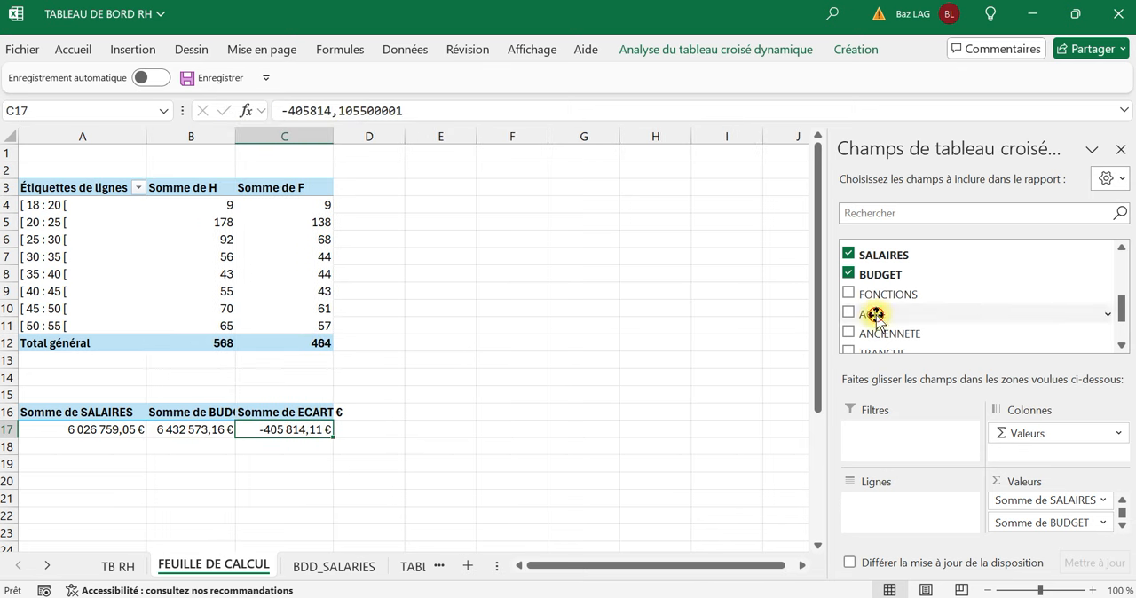
Add AGE to the values of the second pivot table and summarize it by Moyenne.
{"action": "left_click_drag", "start_coordinate": [875, 314], "coordinate": [1054, 532]}
{"action": "left_click", "coordinate": [411, 427]}
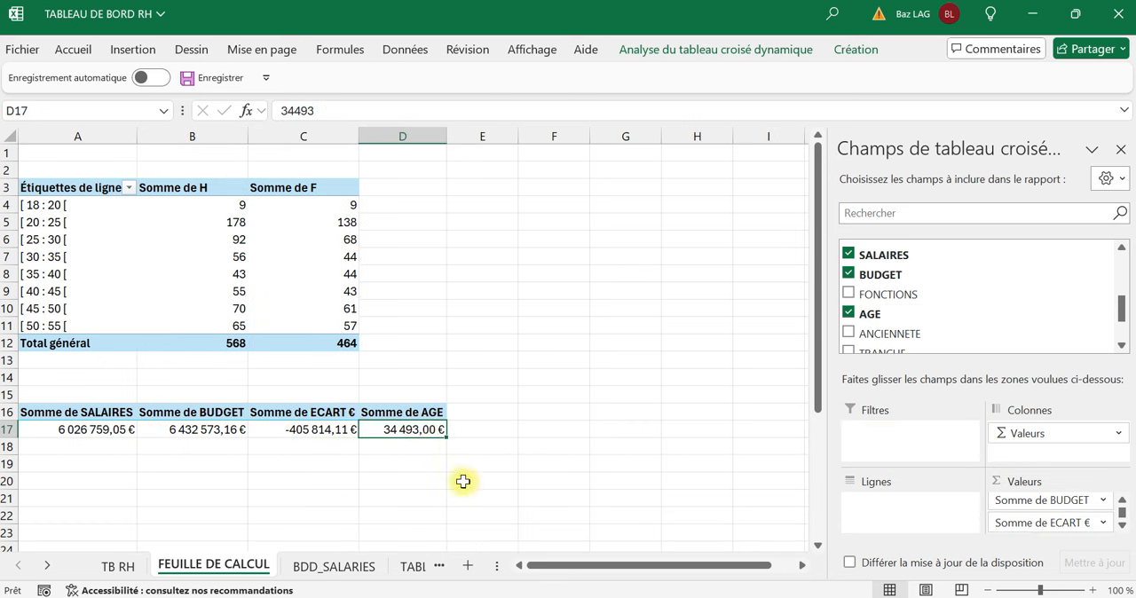
{"action": "right_click", "coordinate": [414, 430]}
{"action": "mouse_move", "coordinate": [530, 290]}
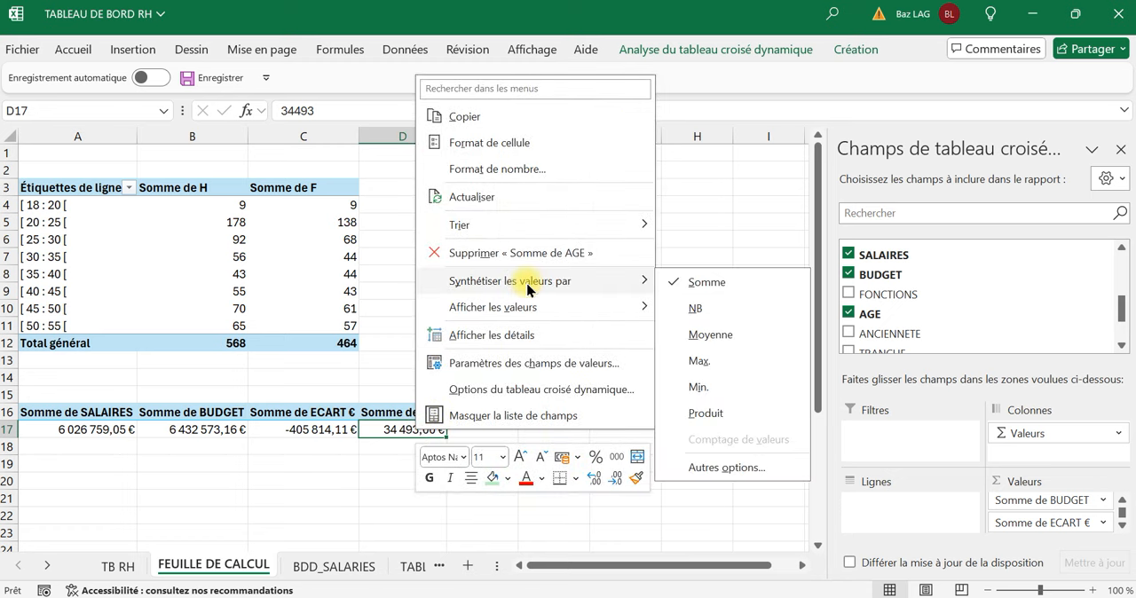
{"action": "left_click", "coordinate": [698, 336]}
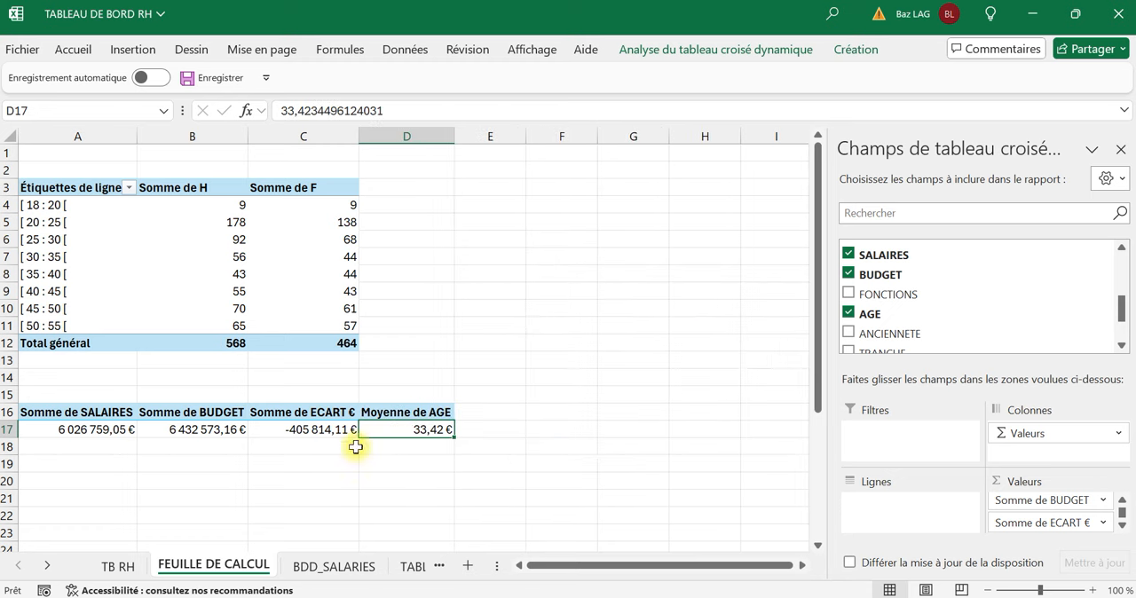
Format the average age in cell D17 with the Nombre format.
{"action": "left_click", "coordinate": [74, 48]}
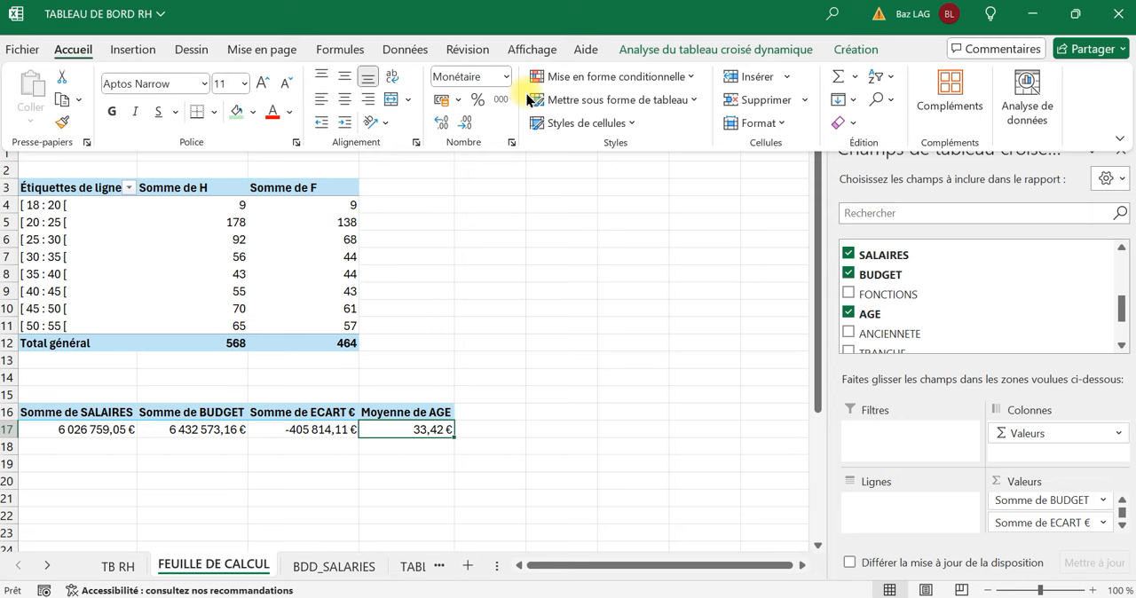
{"action": "left_click", "coordinate": [507, 78]}
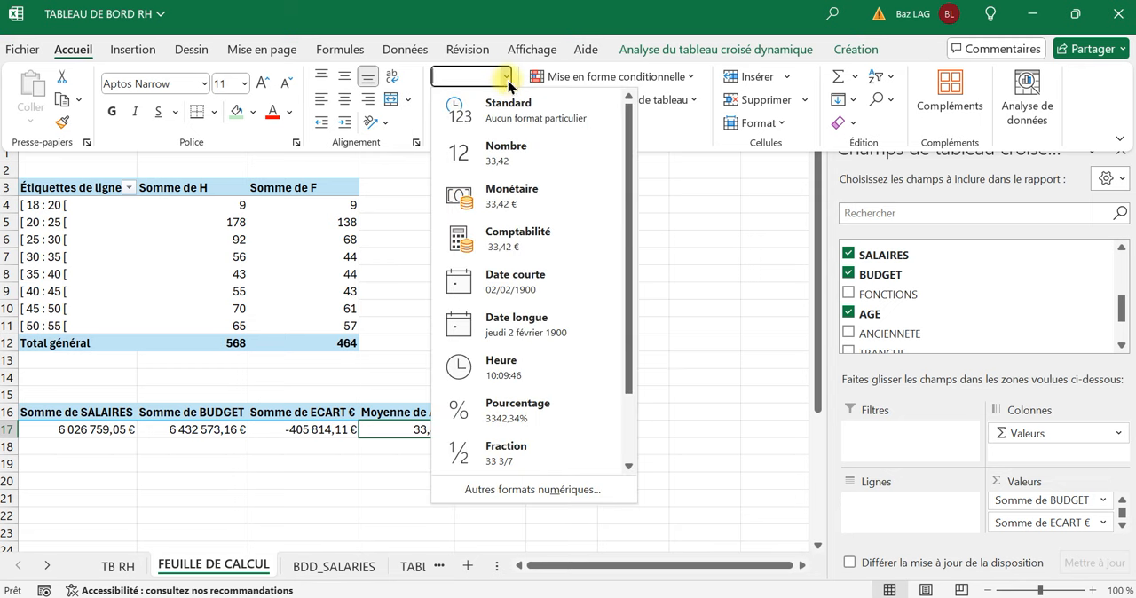
{"action": "left_click", "coordinate": [515, 169]}
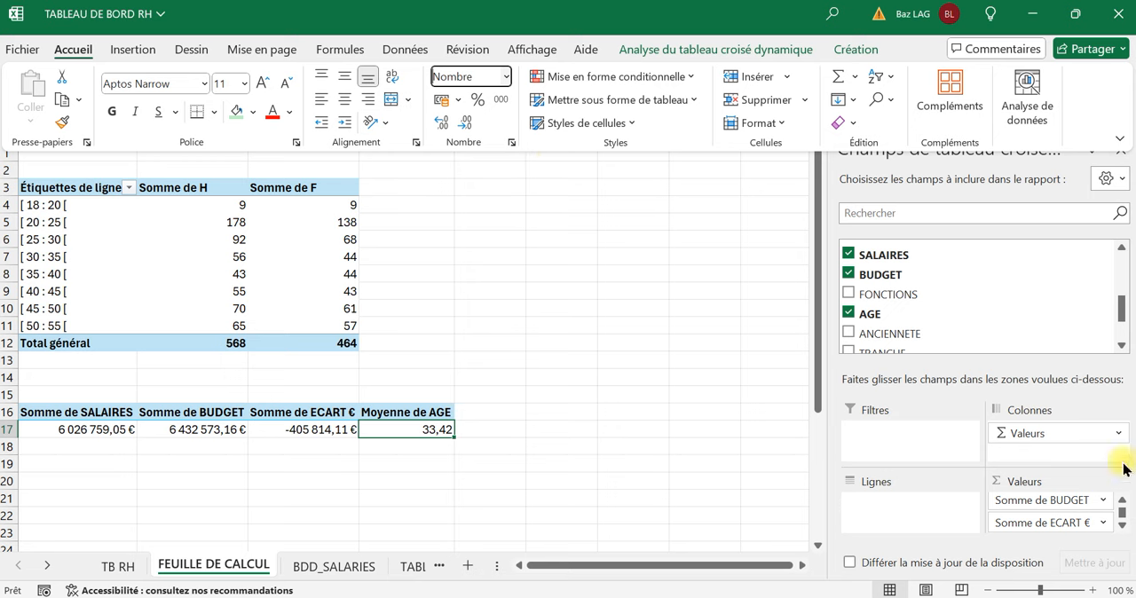
Add ANCIENNETE to the values of the second pivot table and summarize it by Moyenne.
{"action": "left_click", "coordinate": [1121, 526]}
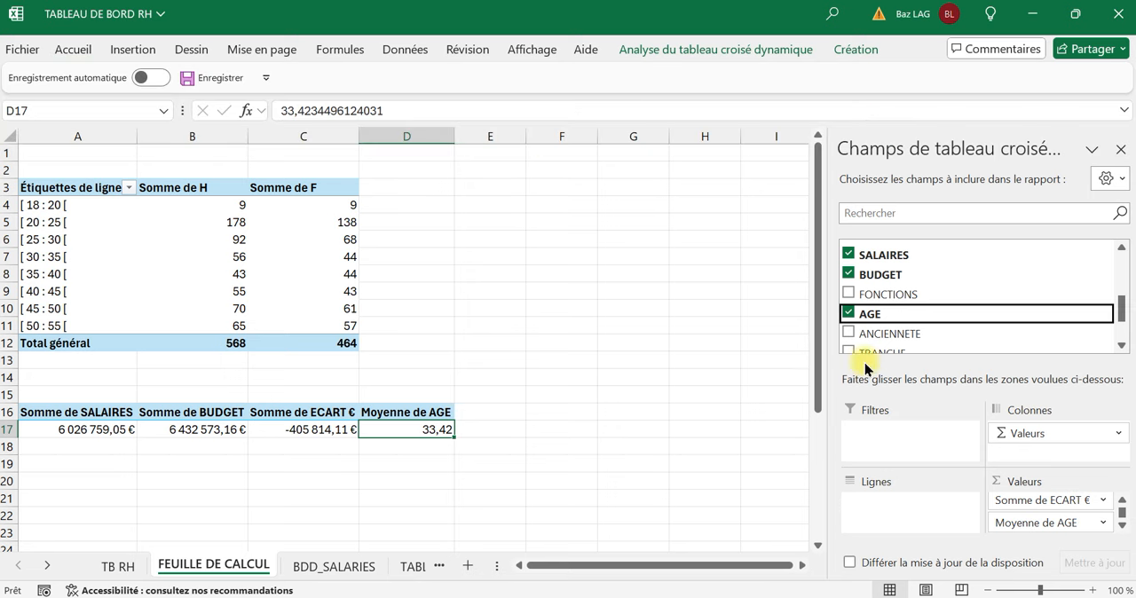
{"action": "left_click_drag", "start_coordinate": [886, 335], "coordinate": [994, 528]}
{"action": "left_click", "coordinate": [566, 428]}
{"action": "right_click", "coordinate": [567, 428]}
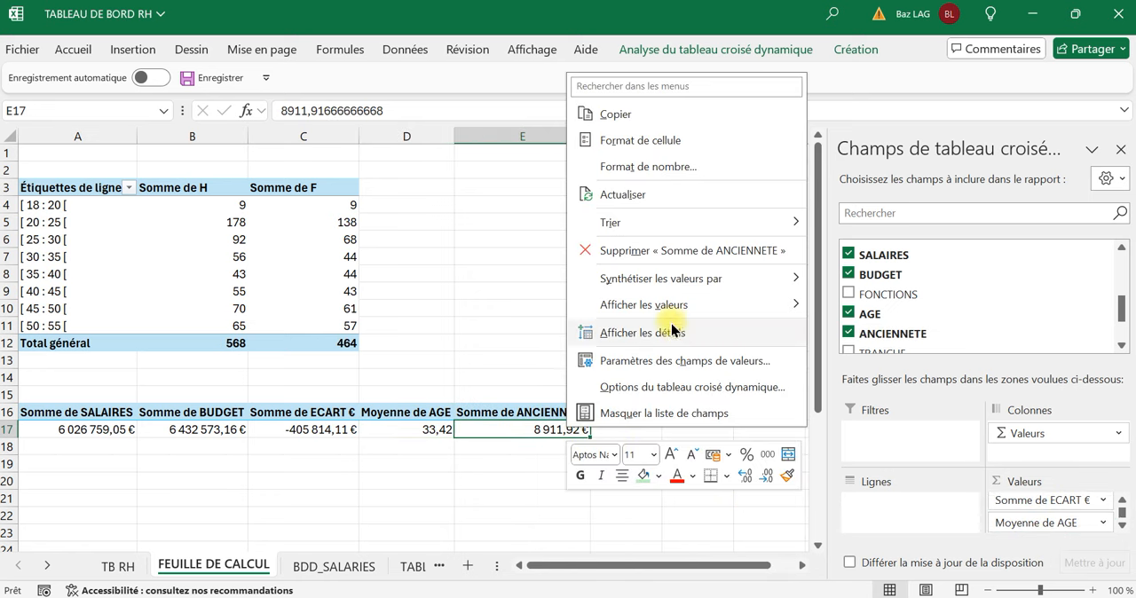
{"action": "key", "text": "Escape"}
{"action": "right_click", "coordinate": [543, 428]}
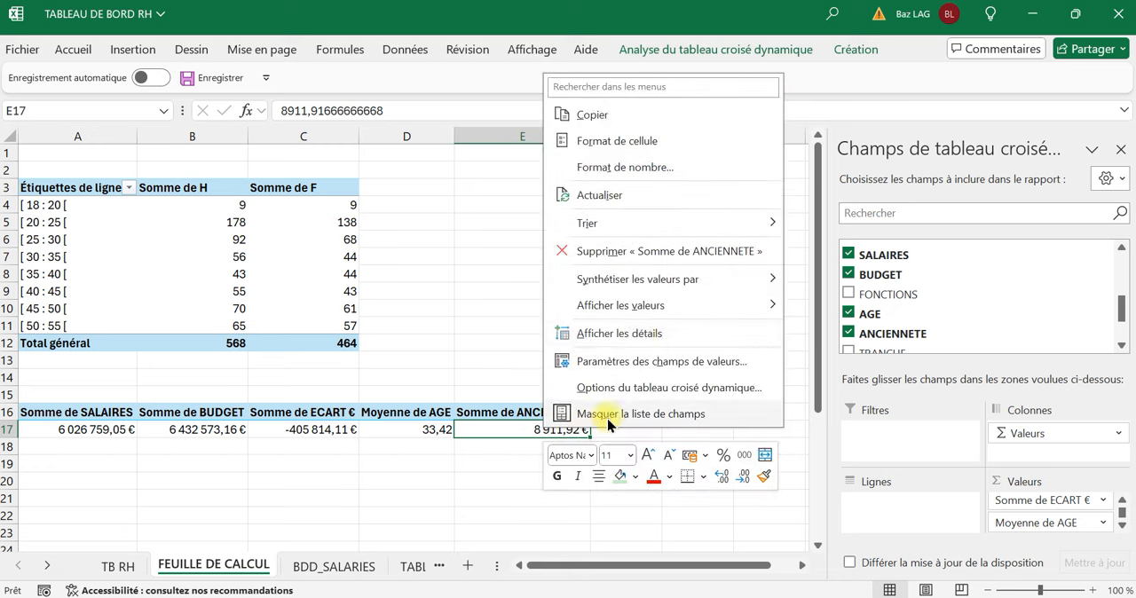
{"action": "mouse_move", "coordinate": [698, 281]}
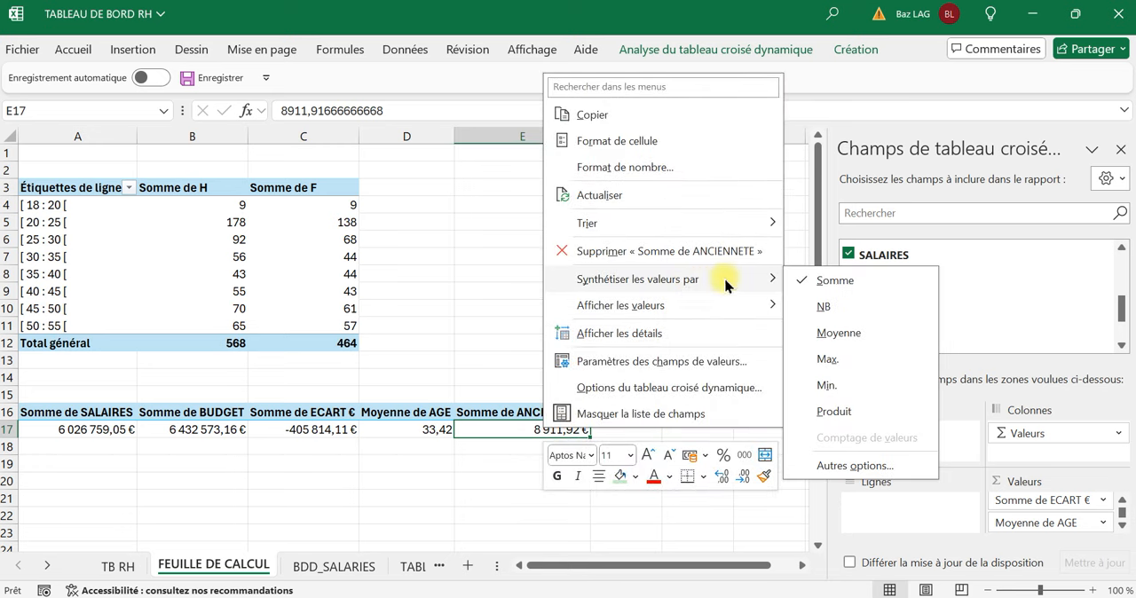
{"action": "left_click", "coordinate": [836, 333]}
Copy the number format of the average age in D17 onto the average seniority in E17.
{"action": "left_click", "coordinate": [443, 429]}
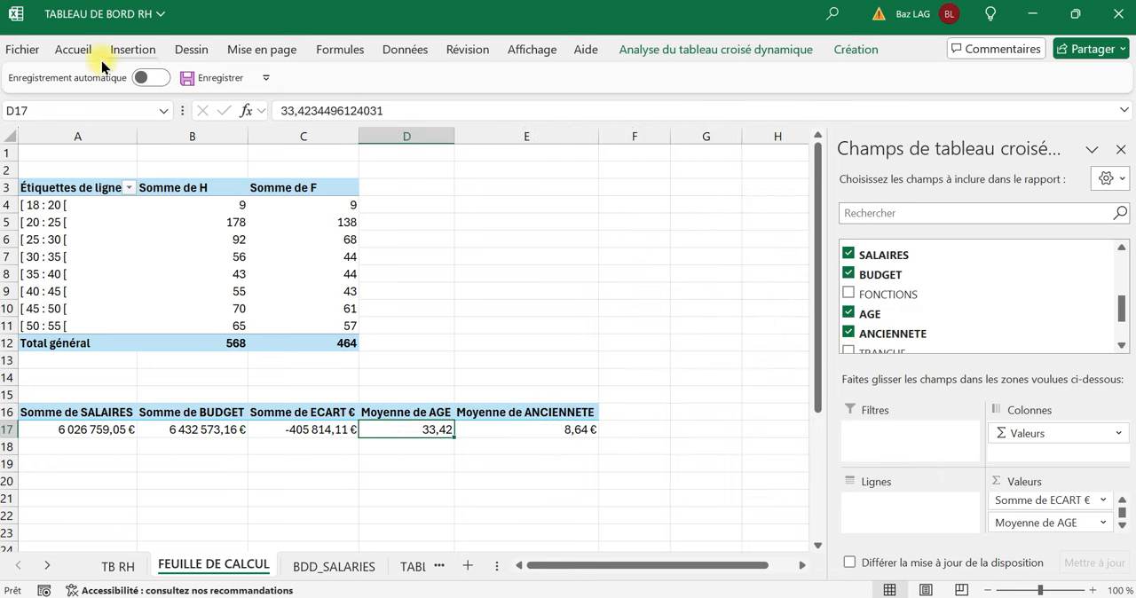
{"action": "left_click", "coordinate": [74, 49]}
{"action": "left_click", "coordinate": [61, 122]}
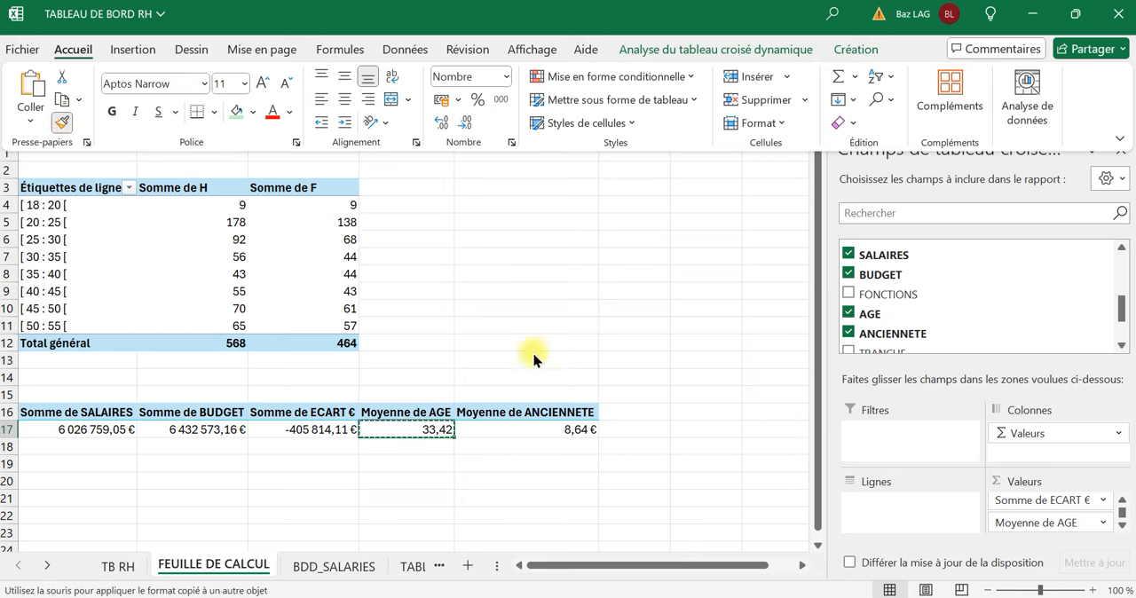
{"action": "left_click", "coordinate": [560, 438]}
{"action": "left_click", "coordinate": [312, 487]}
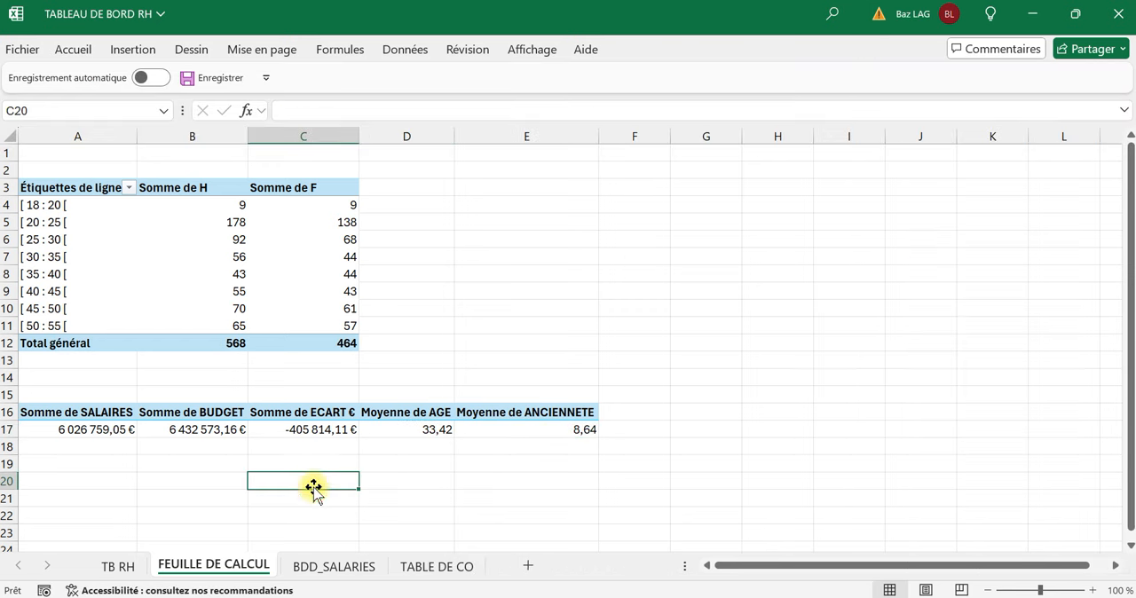
{"action": "left_click", "coordinate": [86, 460]}
{"action": "left_click", "coordinate": [92, 447]}
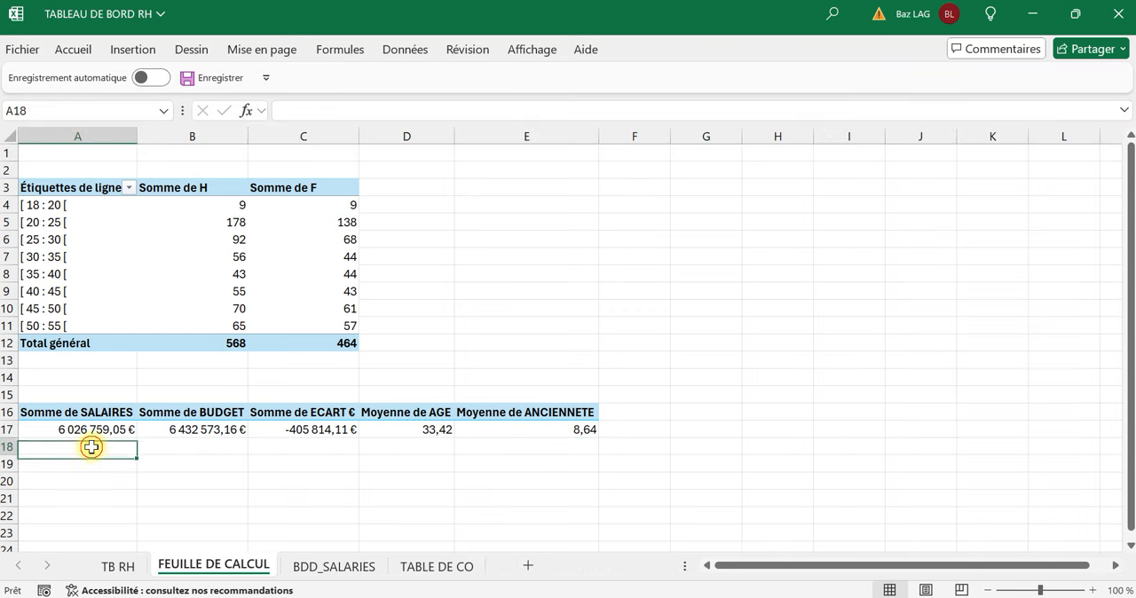
Enter the formula =A17 in cell A18 and fill it across to E18.
{"action": "type", "text": "+"}
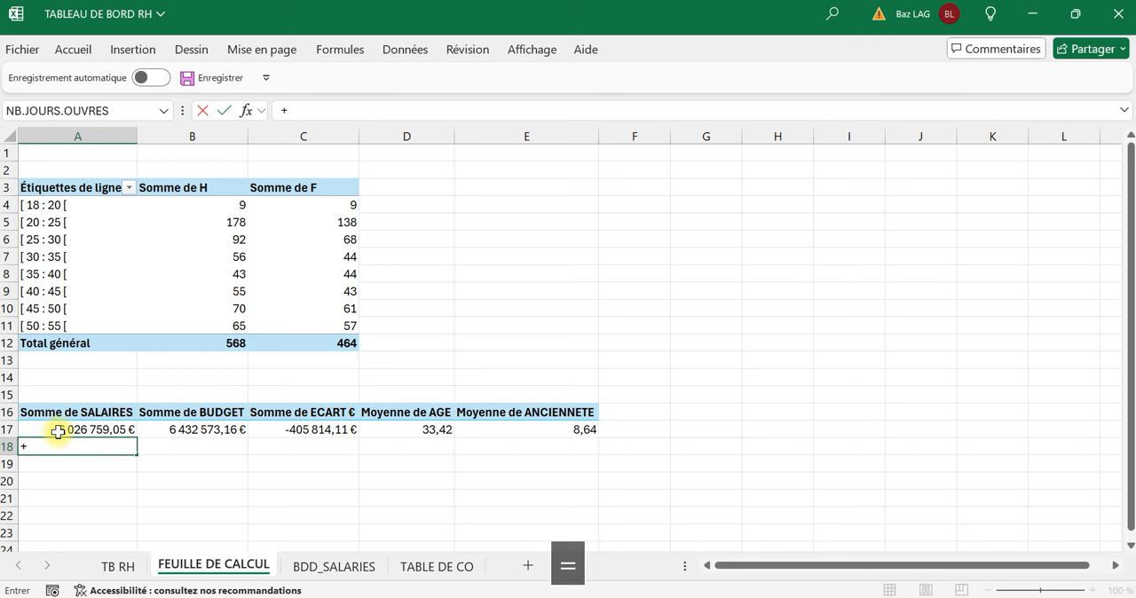
{"action": "key", "text": "BackSpace"}
{"action": "key", "text": "Caps_Lock"}
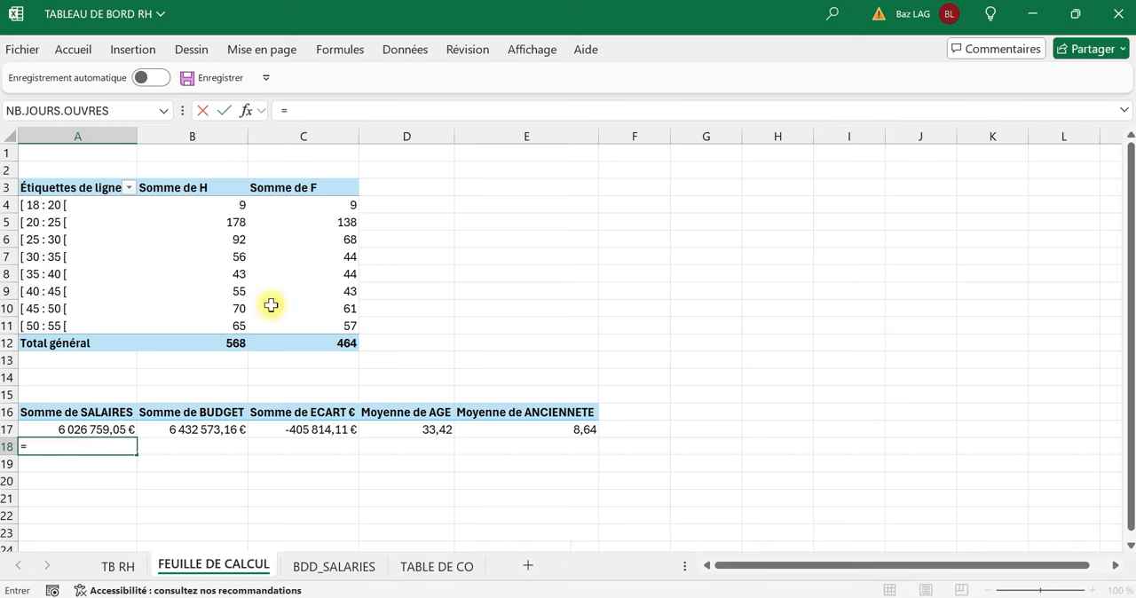
{"action": "type", "text": "a17"}
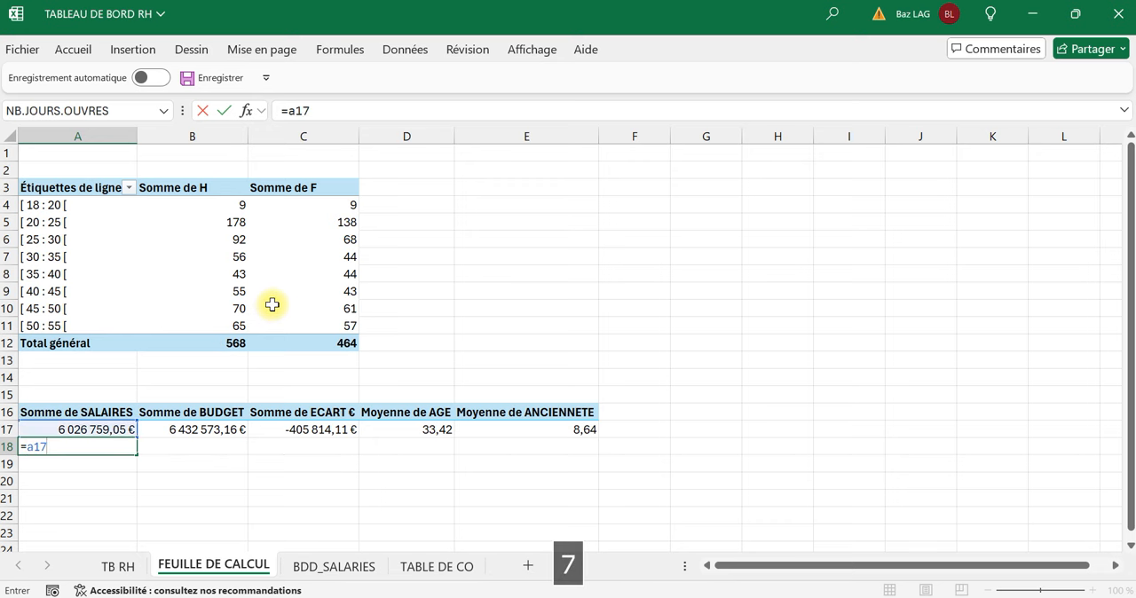
{"action": "key", "text": "Tab"}
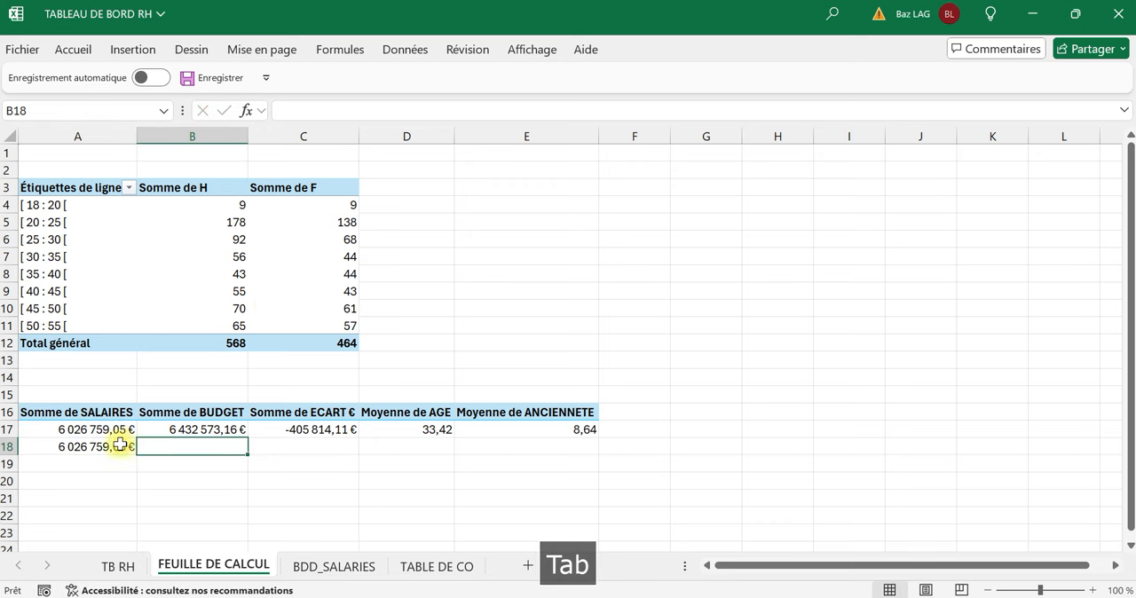
{"action": "left_click", "coordinate": [134, 449]}
{"action": "left_click_drag", "start_coordinate": [141, 455], "coordinate": [568, 463]}
{"action": "left_click", "coordinate": [232, 524]}
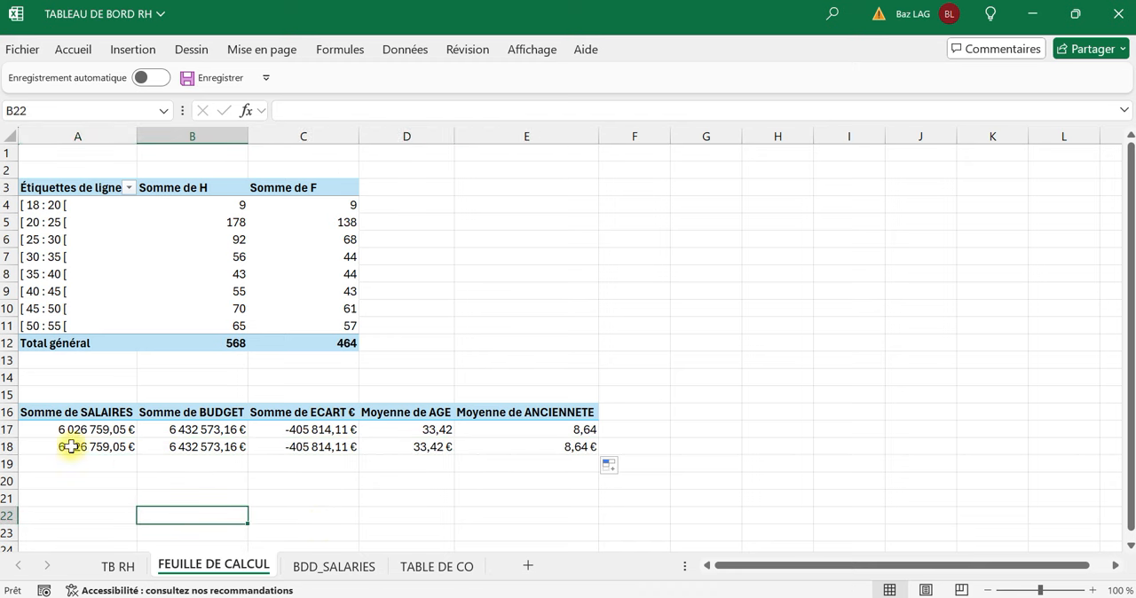
Remove the decimals from the salary, budget and variance amounts in A18:C18.
{"action": "left_click_drag", "start_coordinate": [69, 449], "coordinate": [302, 450]}
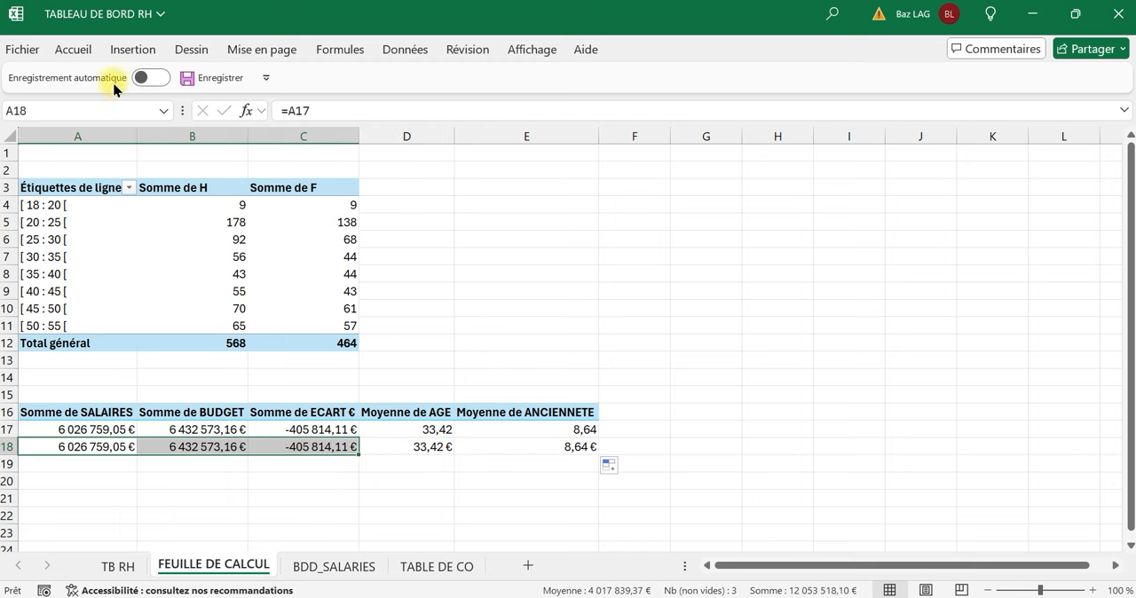
{"action": "left_click", "coordinate": [75, 49]}
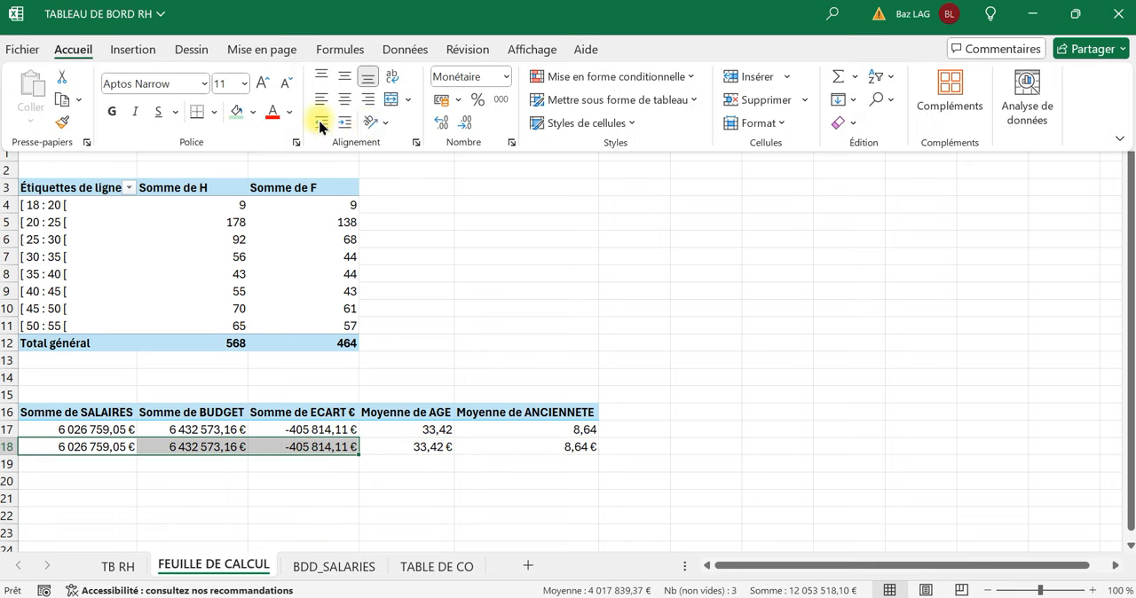
{"action": "left_click", "coordinate": [464, 124]}
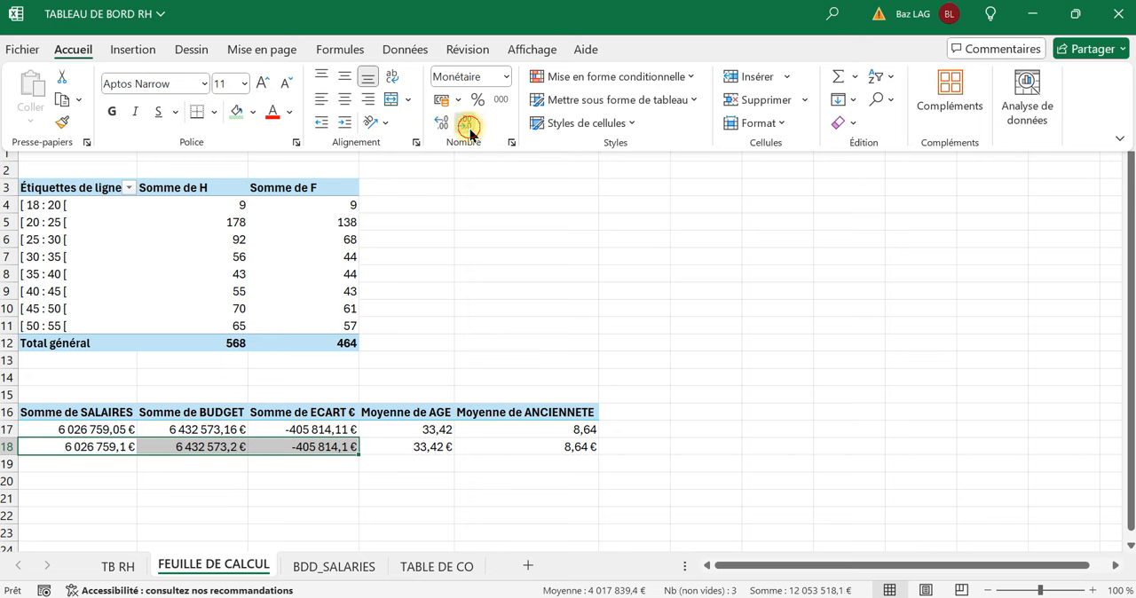
{"action": "left_click", "coordinate": [465, 124]}
{"action": "left_click", "coordinate": [434, 465]}
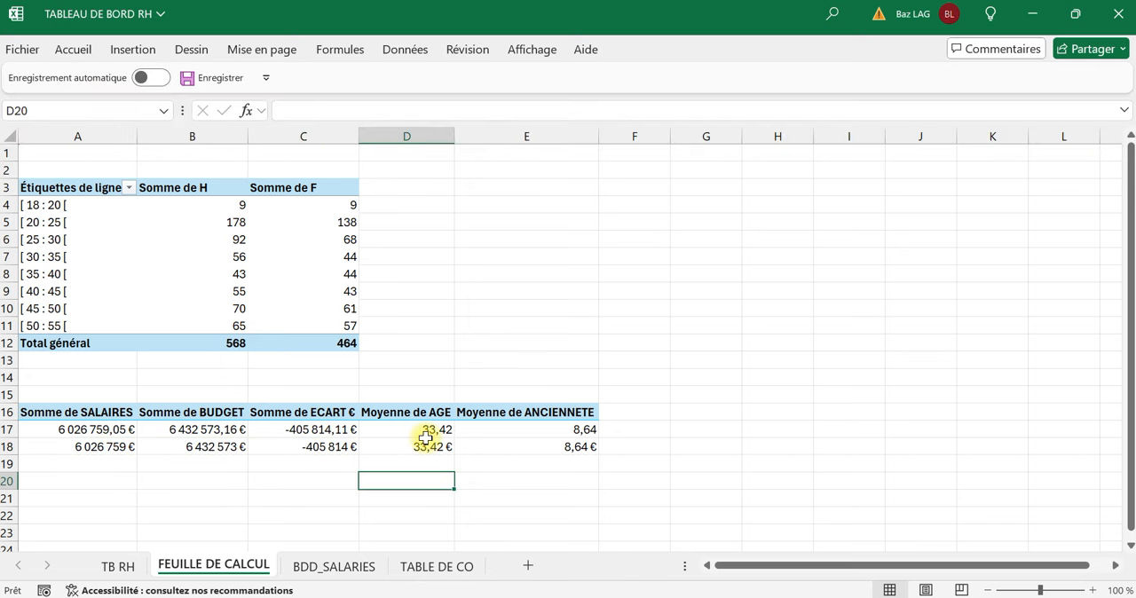
Start a Personnalisée number format for the averages in D18:E18, based on the # ##0,00 type.
{"action": "left_click_drag", "start_coordinate": [427, 446], "coordinate": [508, 446]}
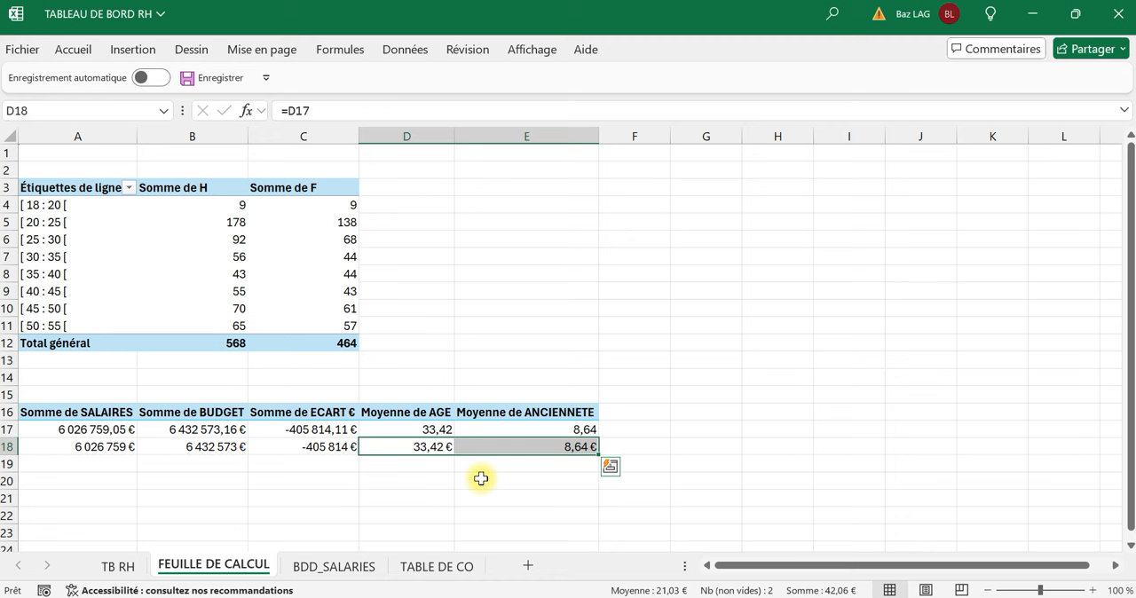
{"action": "left_click", "coordinate": [482, 479]}
{"action": "left_click_drag", "start_coordinate": [418, 446], "coordinate": [531, 446]}
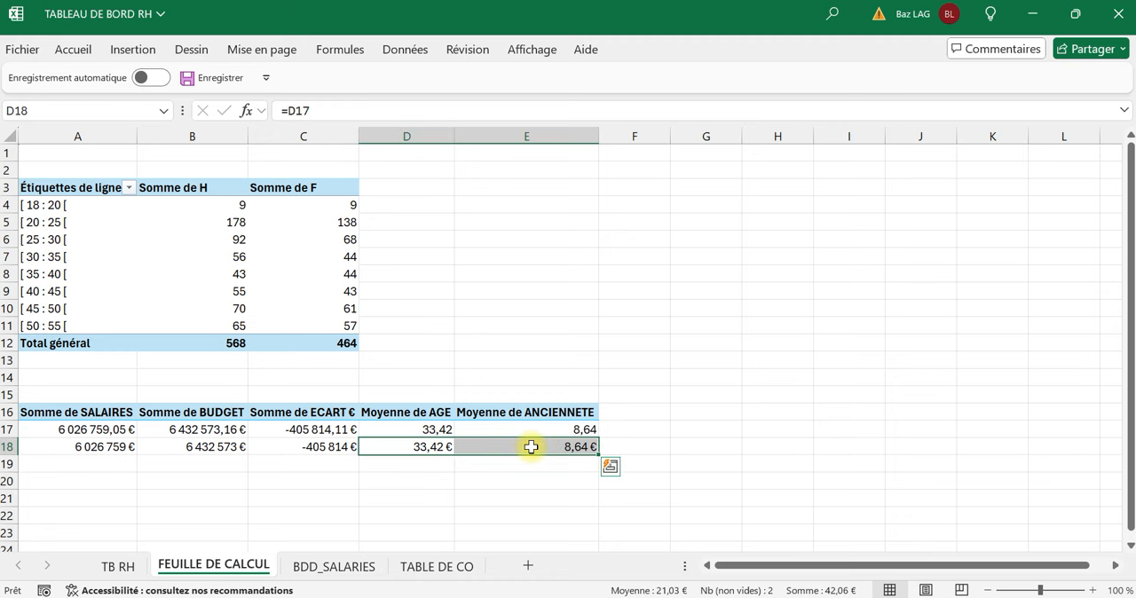
{"action": "right_click", "coordinate": [531, 447]}
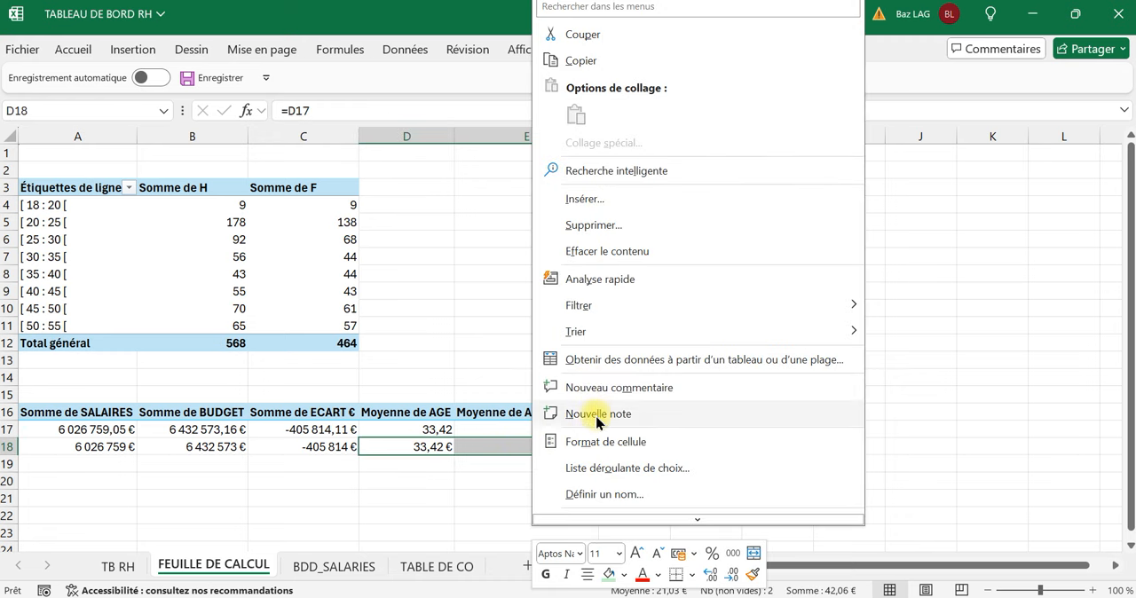
{"action": "left_click", "coordinate": [601, 441]}
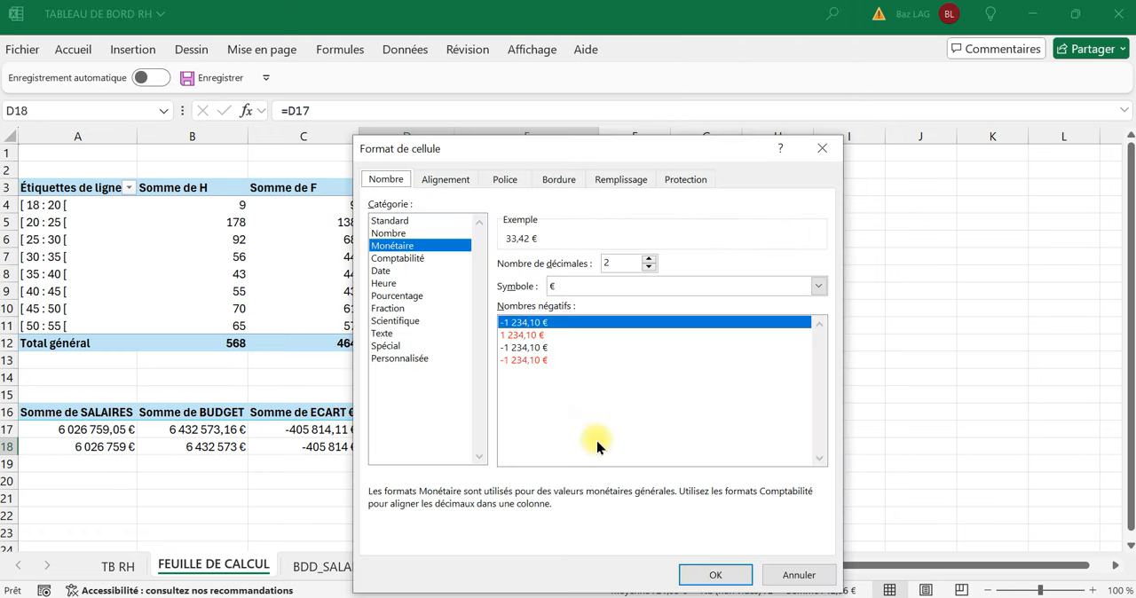
{"action": "left_click", "coordinate": [402, 358]}
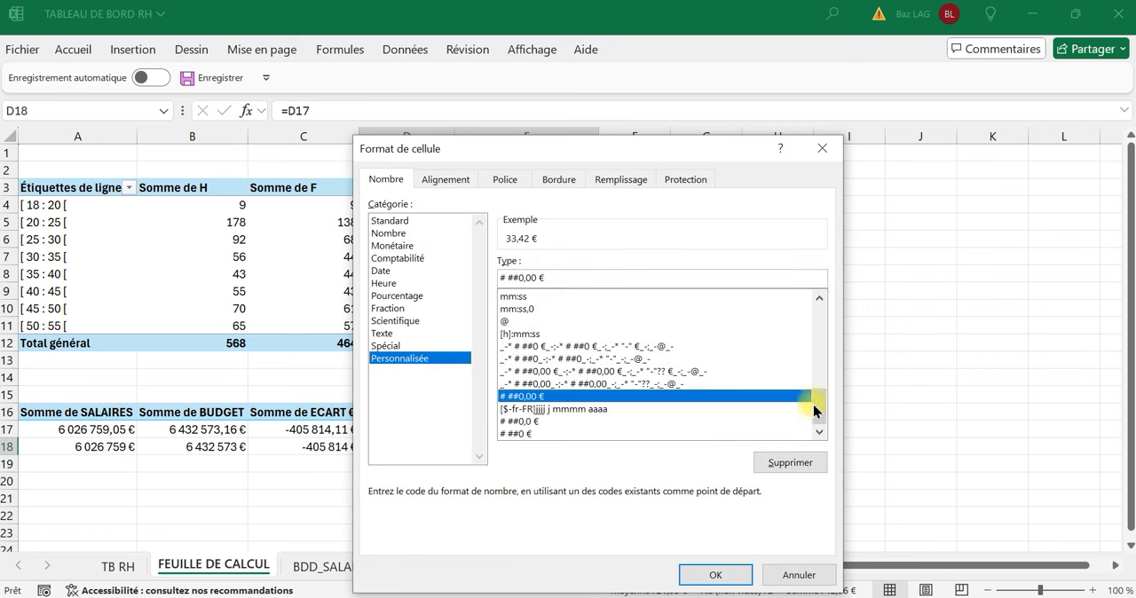
{"action": "left_click_drag", "start_coordinate": [813, 404], "coordinate": [823, 315]}
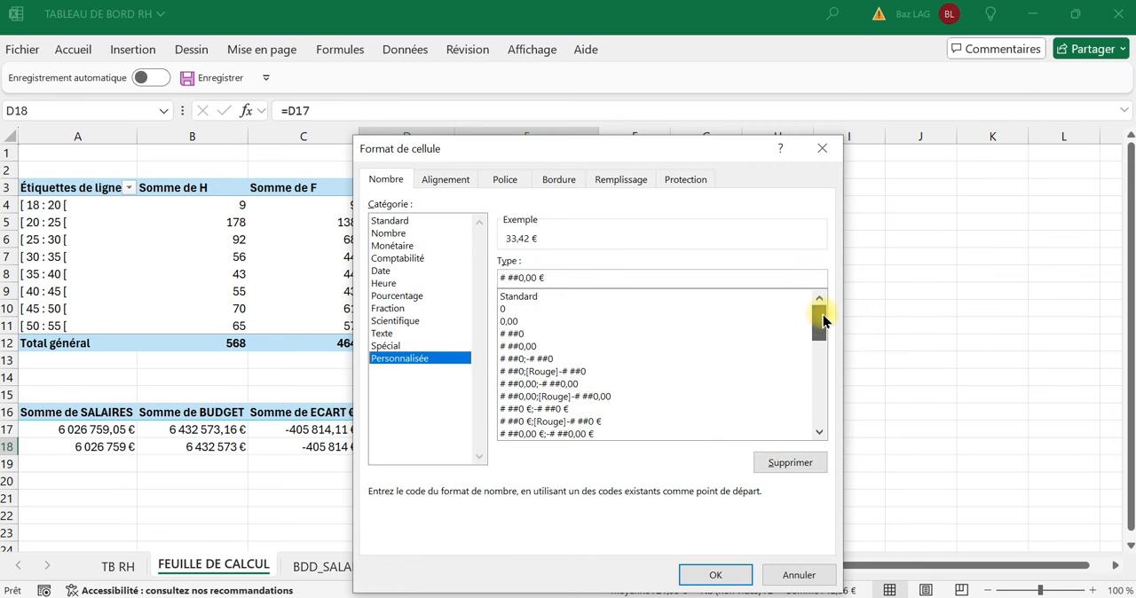
{"action": "left_click", "coordinate": [511, 348]}
Add the suffix " Ans" in quotes to the # ##0,00 format code and apply it to D18:E18.
{"action": "left_click", "coordinate": [557, 278]}
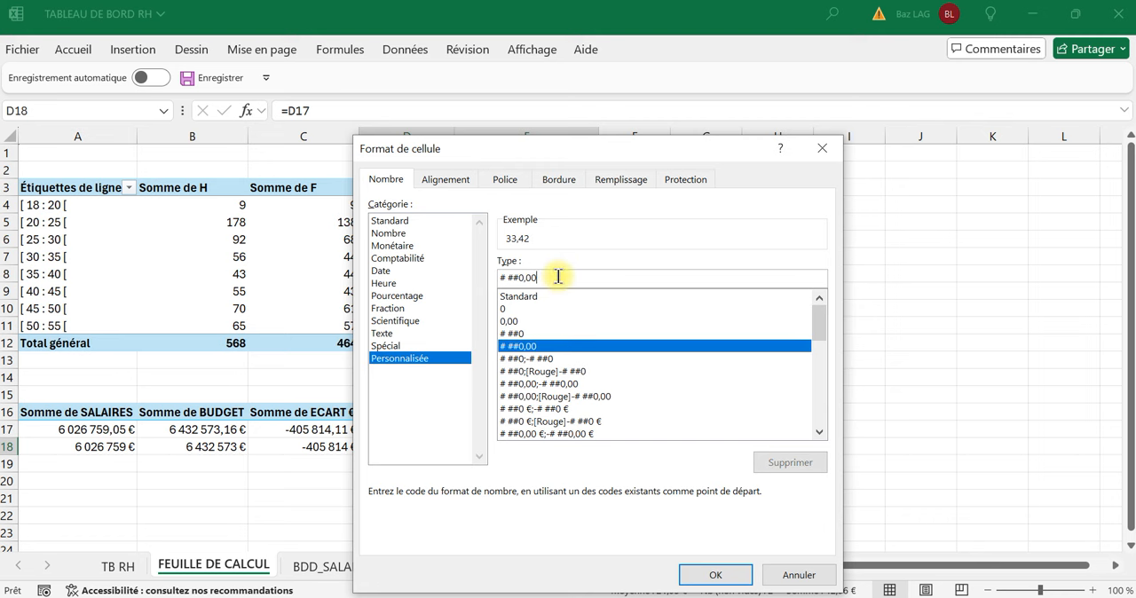
{"action": "type", "text": "\""}
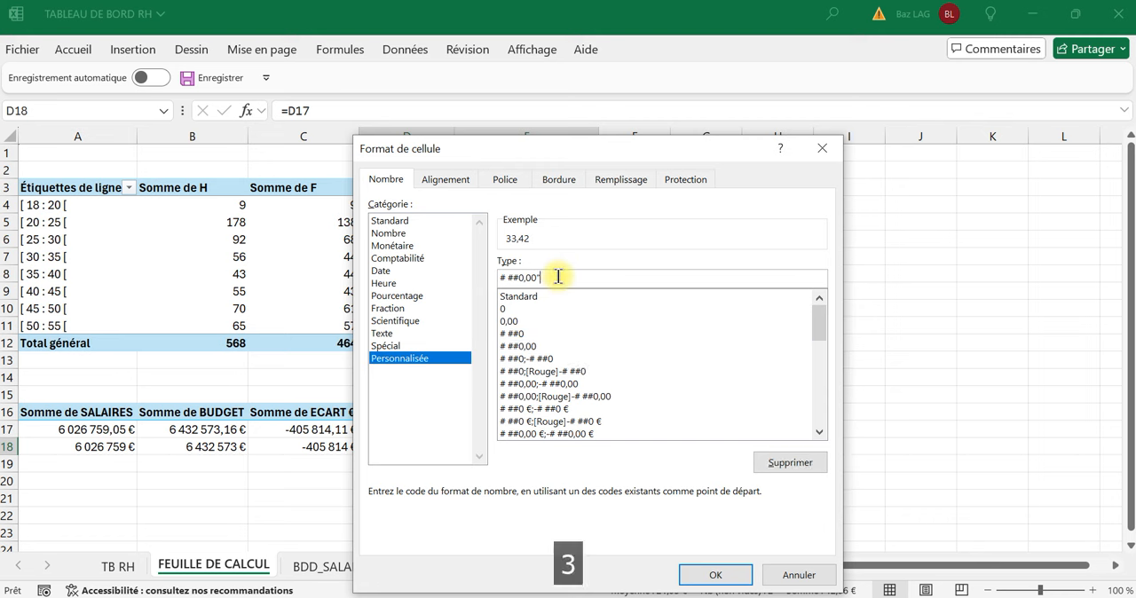
{"action": "key", "text": "Caps_Lock"}
{"action": "type", "text": "A"}
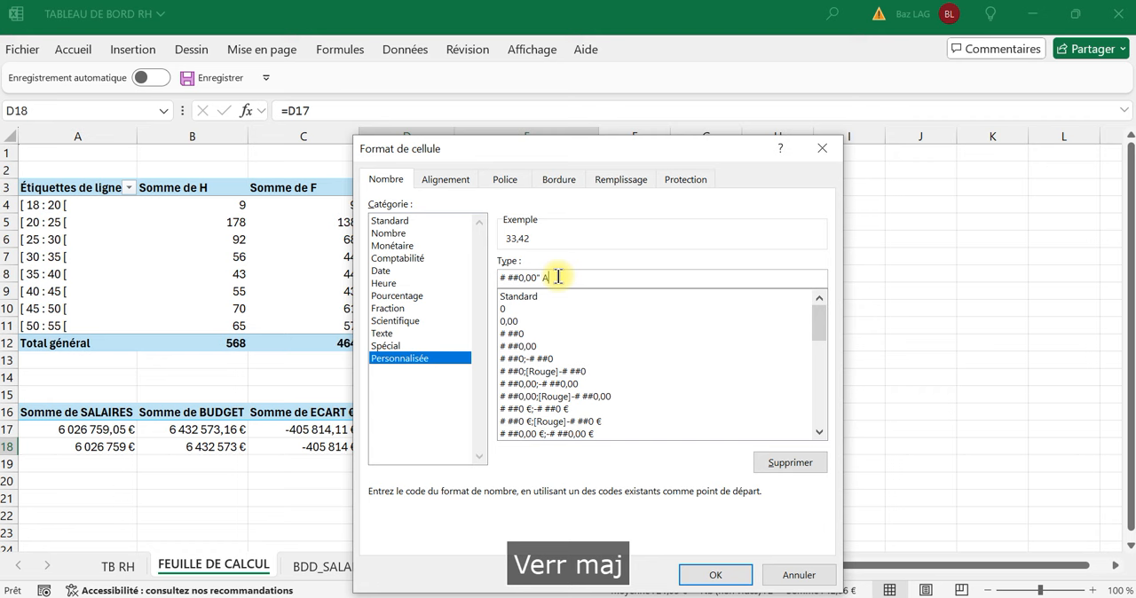
{"action": "type", "text": "ns"}
{"action": "key", "text": "Caps_Lock"}
{"action": "type", "text": "3"}
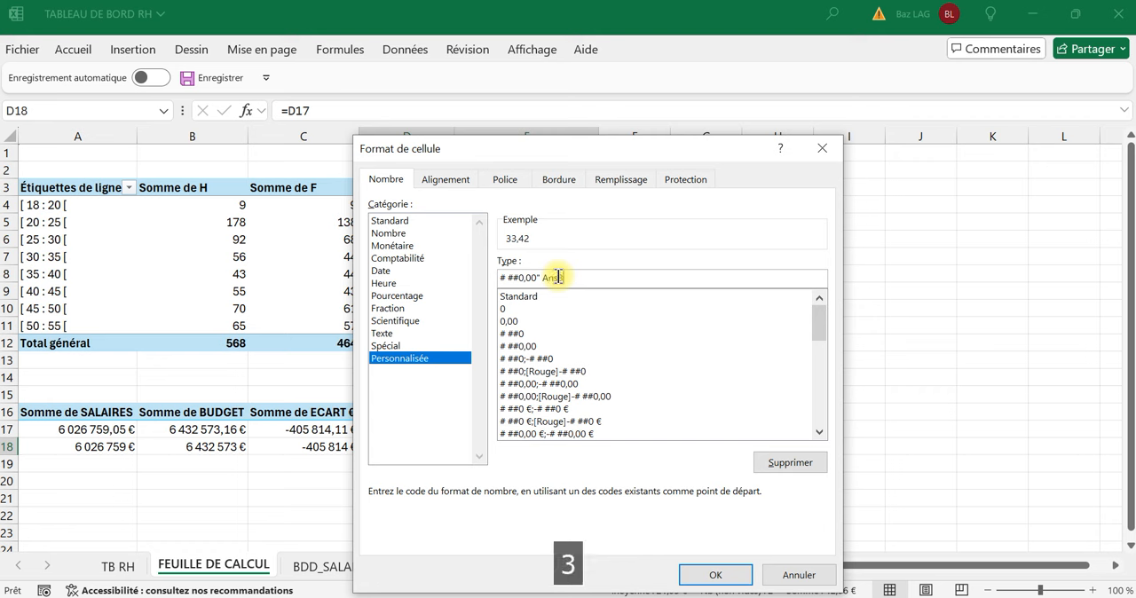
{"action": "key", "text": "BackSpace"}
{"action": "key", "text": "Caps_Lock"}
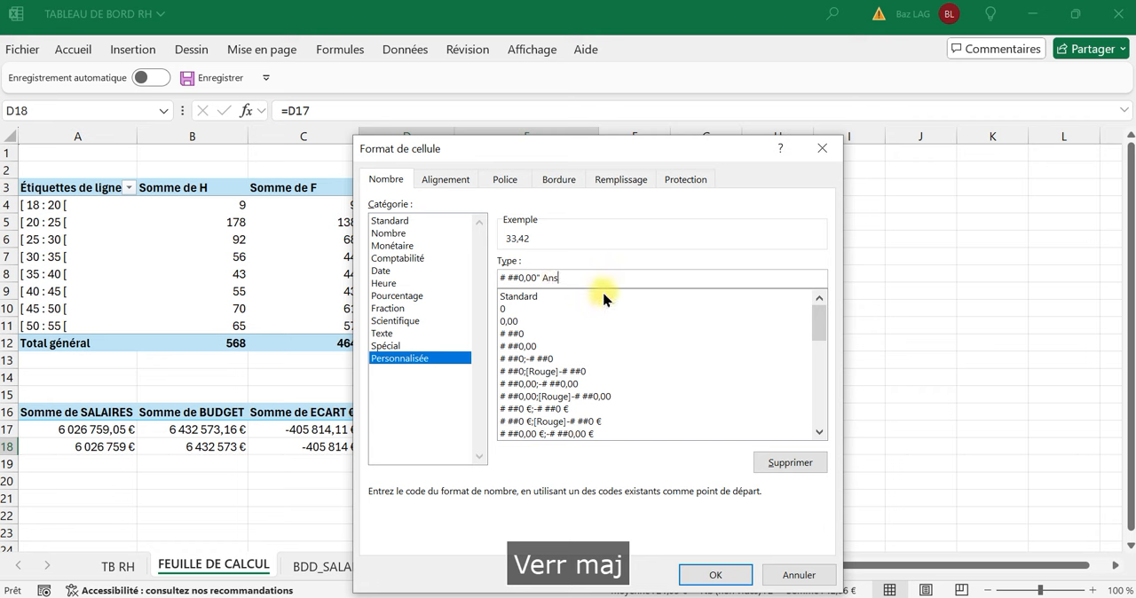
{"action": "type", "text": "\""}
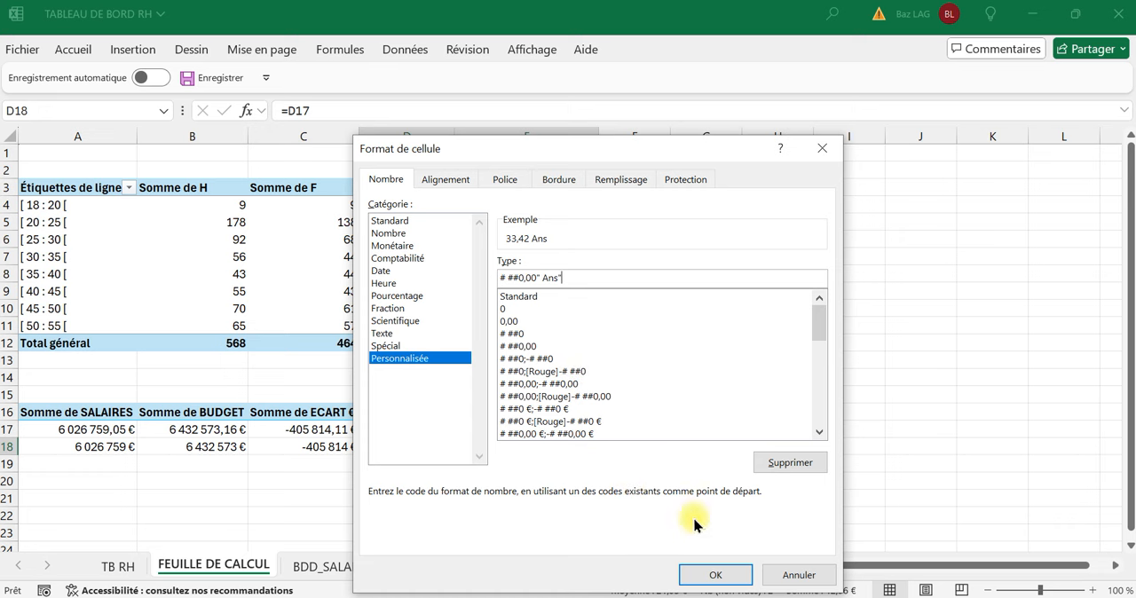
{"action": "left_click", "coordinate": [706, 575]}
{"action": "left_click", "coordinate": [432, 498]}
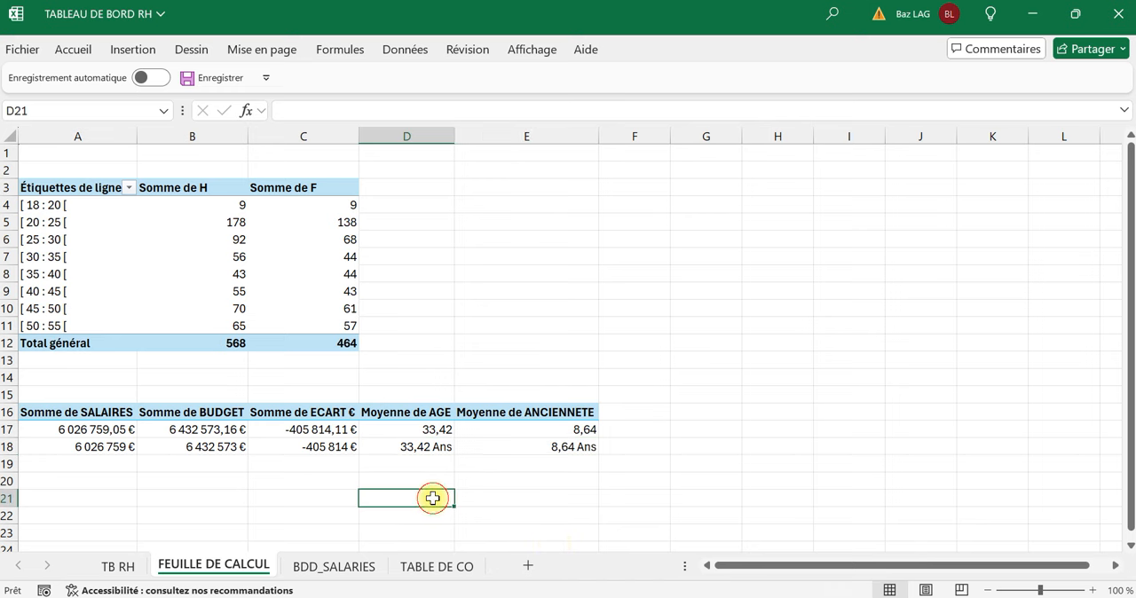
{"action": "left_click_drag", "start_coordinate": [89, 444], "coordinate": [493, 450]}
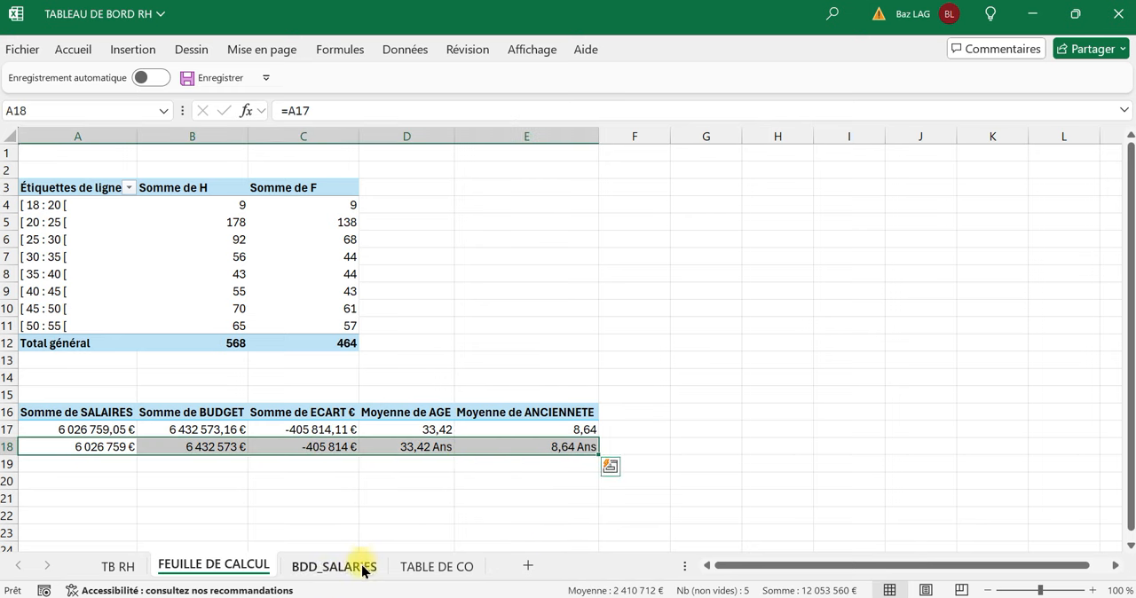
{"action": "left_click", "coordinate": [332, 579]}
{"action": "left_click", "coordinate": [414, 575]}
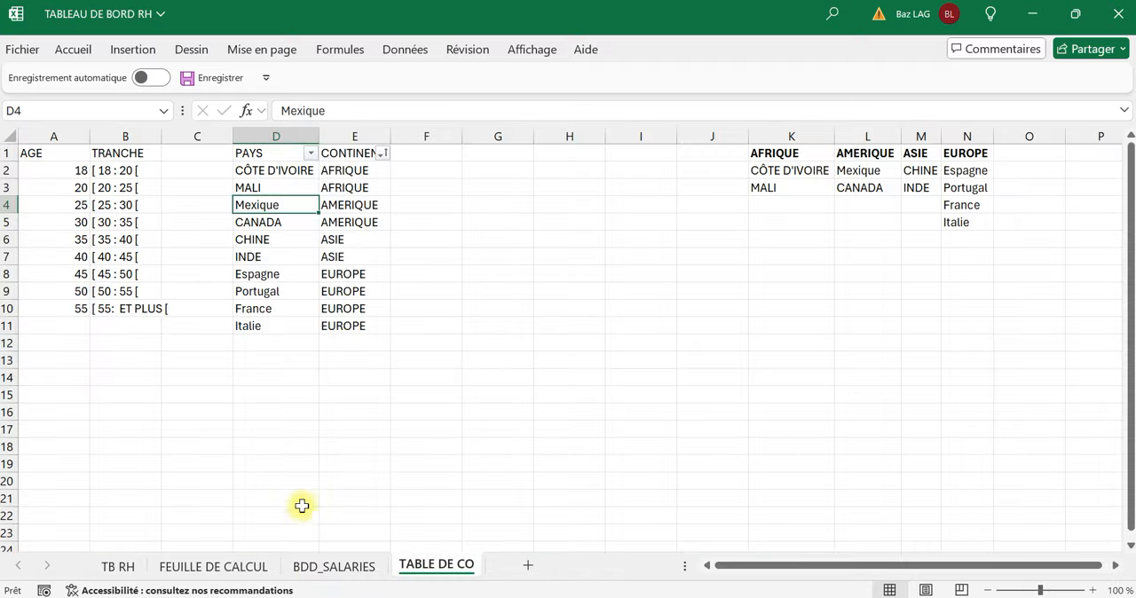
{"action": "left_click", "coordinate": [249, 573]}
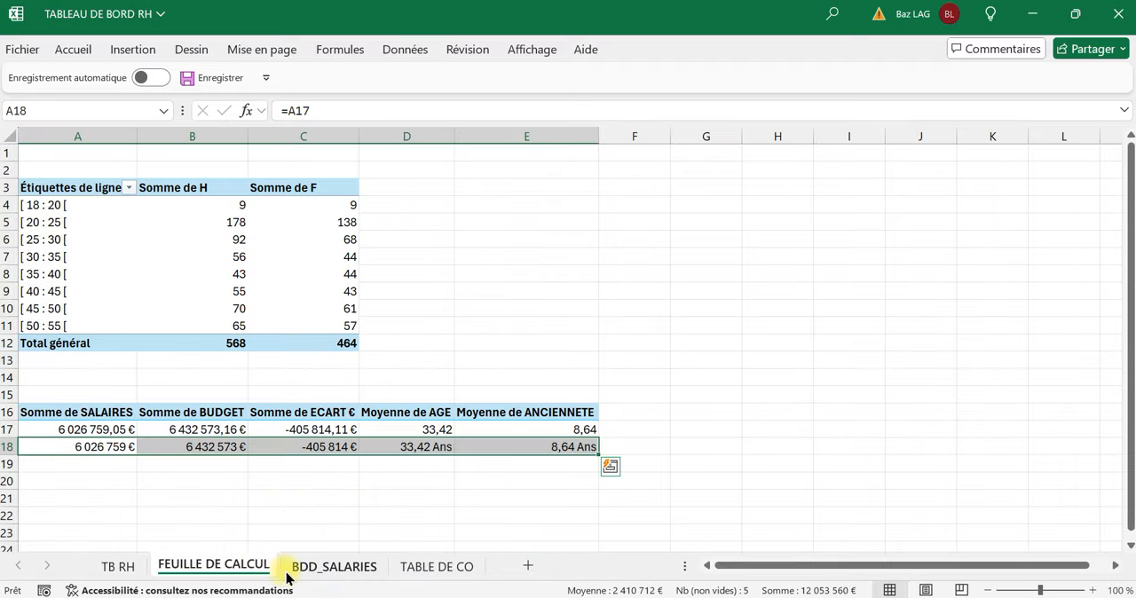
On the TB RH sheet, widen the empty text box in the M.S card to nearly the card's width.
{"action": "left_click", "coordinate": [126, 573]}
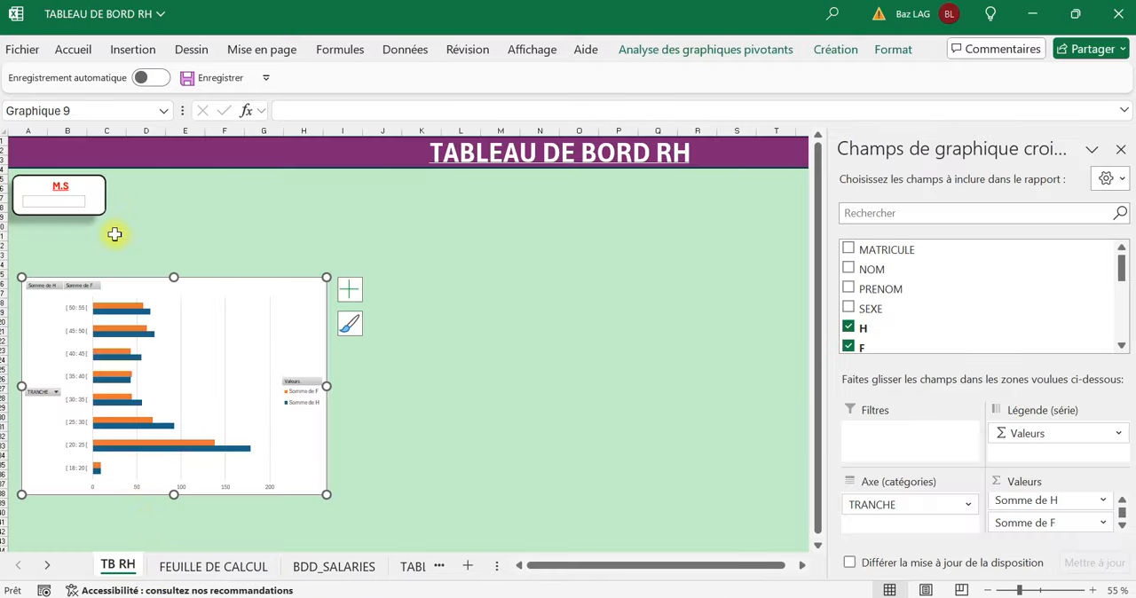
{"action": "left_click", "coordinate": [115, 234]}
{"action": "left_click", "coordinate": [89, 204]}
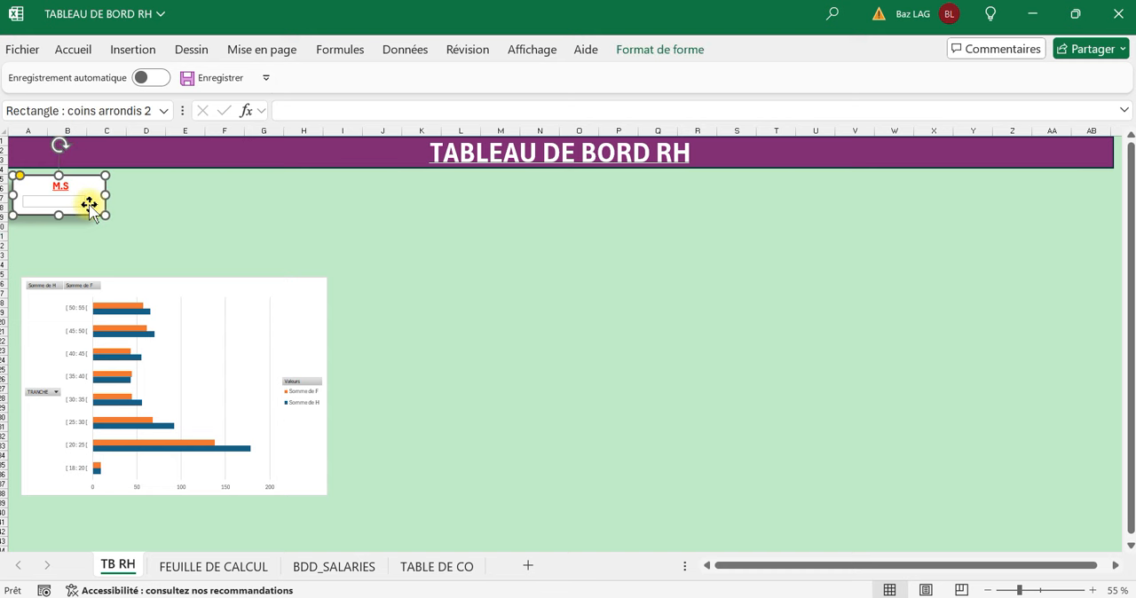
{"action": "left_click", "coordinate": [79, 203]}
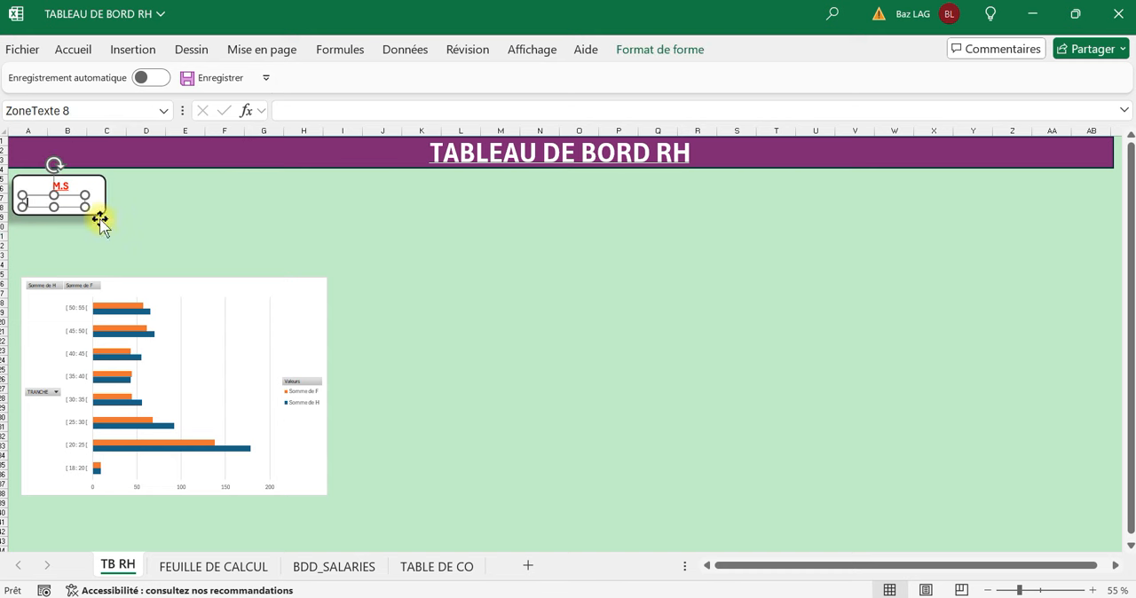
{"action": "left_click_drag", "start_coordinate": [87, 207], "coordinate": [96, 208]}
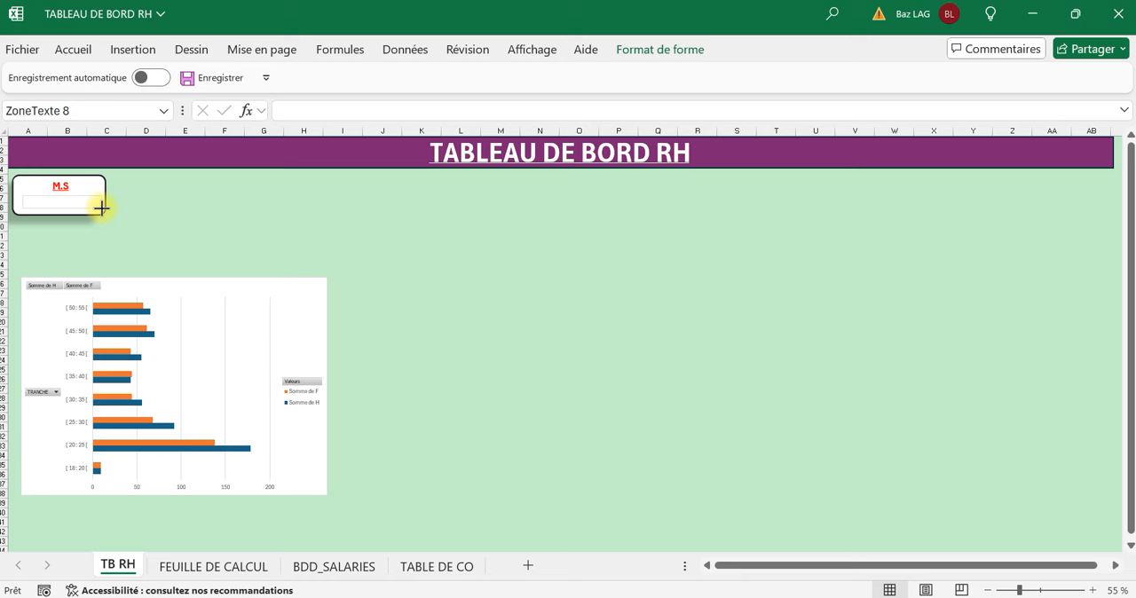
{"action": "left_click_drag", "start_coordinate": [98, 207], "coordinate": [99, 208]}
{"action": "left_click", "coordinate": [114, 238]}
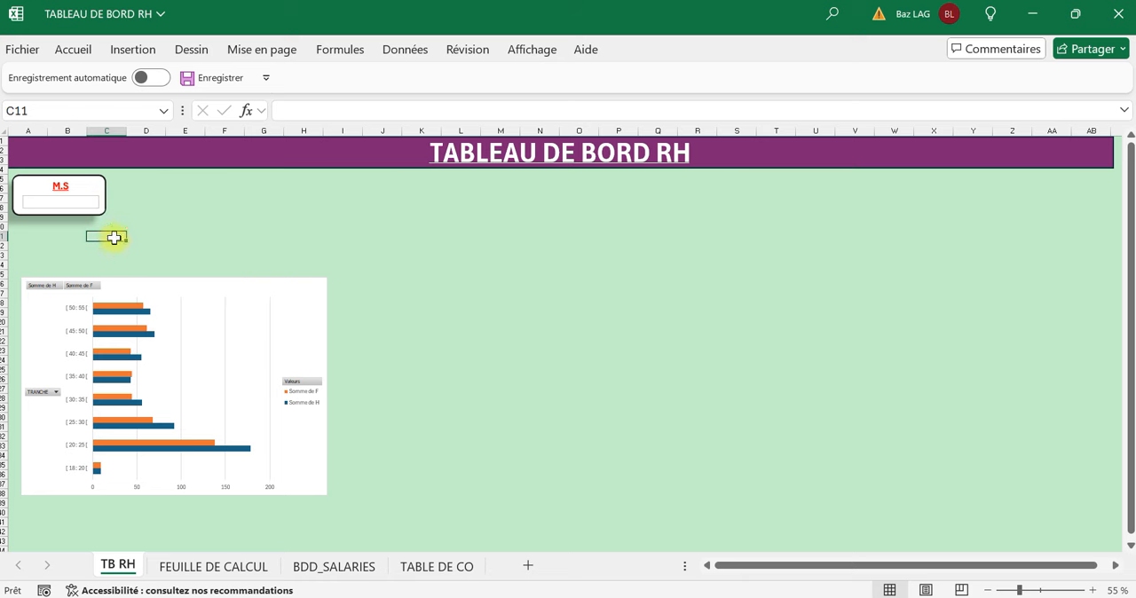
Duplicate the M.S card together with its text box and place the copy beside the original, aligned at the same height.
{"action": "left_click", "coordinate": [50, 211]}
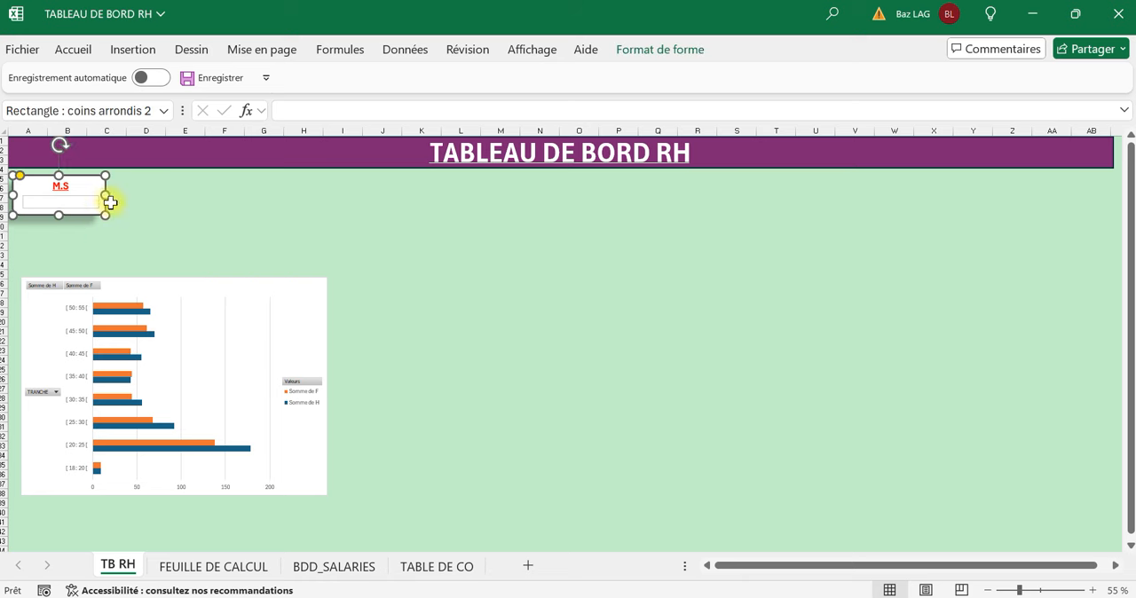
{"action": "left_click", "coordinate": [78, 200], "text": "ctrl"}
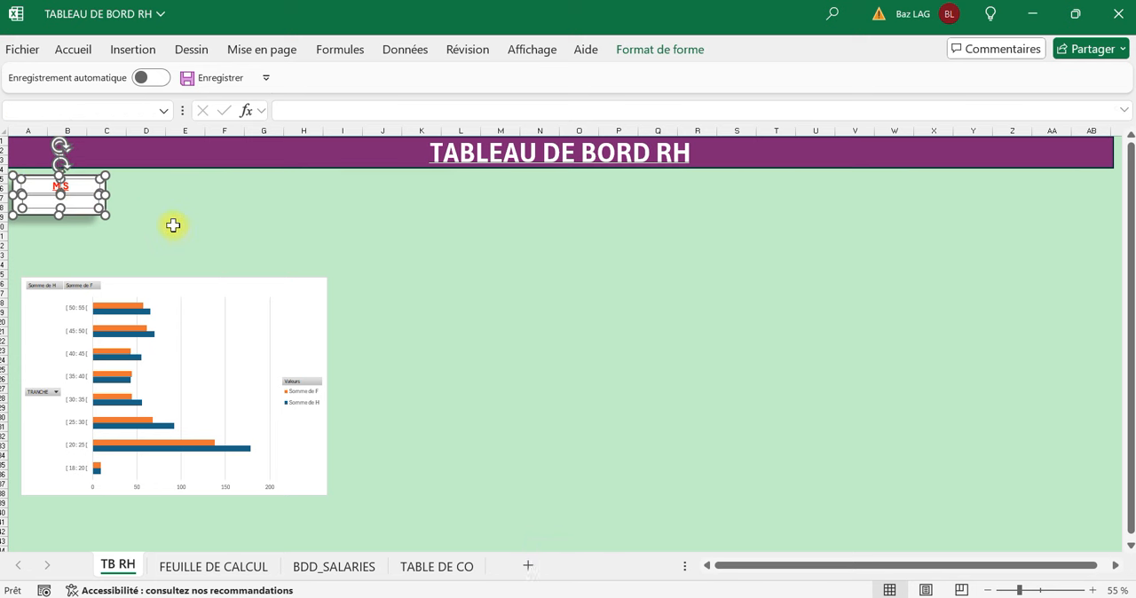
{"action": "key", "text": "ctrl+c"}
{"action": "key", "text": "ctrl+v"}
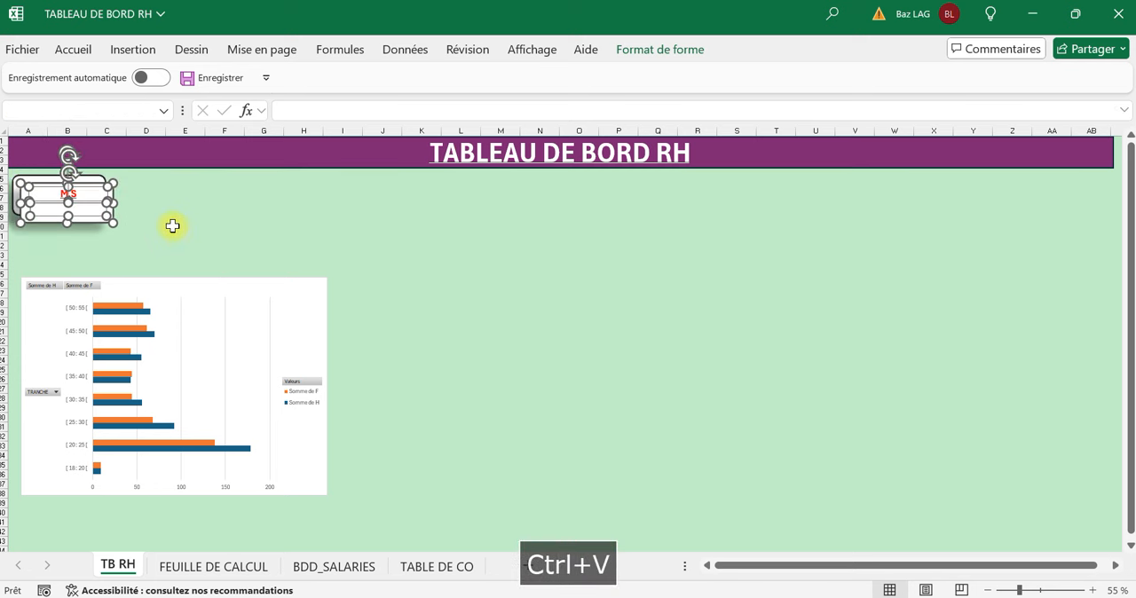
{"action": "key", "text": "Right"}
{"action": "key", "text": "Right"}
{"action": "key", "text": "Right"}
{"action": "key", "text": "Right"}
{"action": "key", "text": "Right"}
{"action": "key", "text": "Right"}
{"action": "key", "text": "Right"}
{"action": "key", "text": "Right"}
{"action": "key", "text": "Right"}
{"action": "key", "text": "Right"}
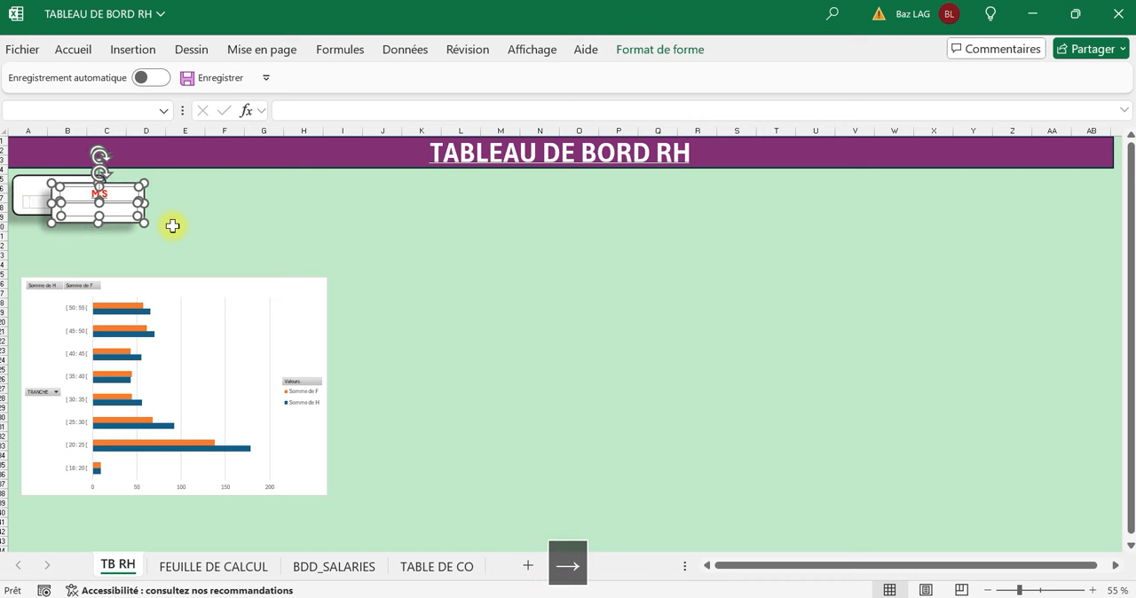
{"action": "key", "text": "Right"}
{"action": "key", "text": "Right"}
{"action": "key", "text": "Right"}
{"action": "key", "text": "Right"}
{"action": "key", "text": "Right"}
{"action": "key", "text": "Right"}
{"action": "key", "text": "Right"}
{"action": "key", "text": "Right"}
{"action": "key", "text": "Right"}
{"action": "key", "text": "Right"}
{"action": "key", "text": "Right"}
{"action": "key", "text": "Right"}
{"action": "key", "text": "Right"}
{"action": "key", "text": "Right"}
{"action": "key", "text": "Right"}
{"action": "key", "text": "Right"}
{"action": "key", "text": "Right"}
{"action": "key", "text": "Right"}
{"action": "key", "text": "Right"}
{"action": "key", "text": "Right"}
{"action": "key", "text": "Up"}
{"action": "key", "text": "Up"}
{"action": "key", "text": "Up"}
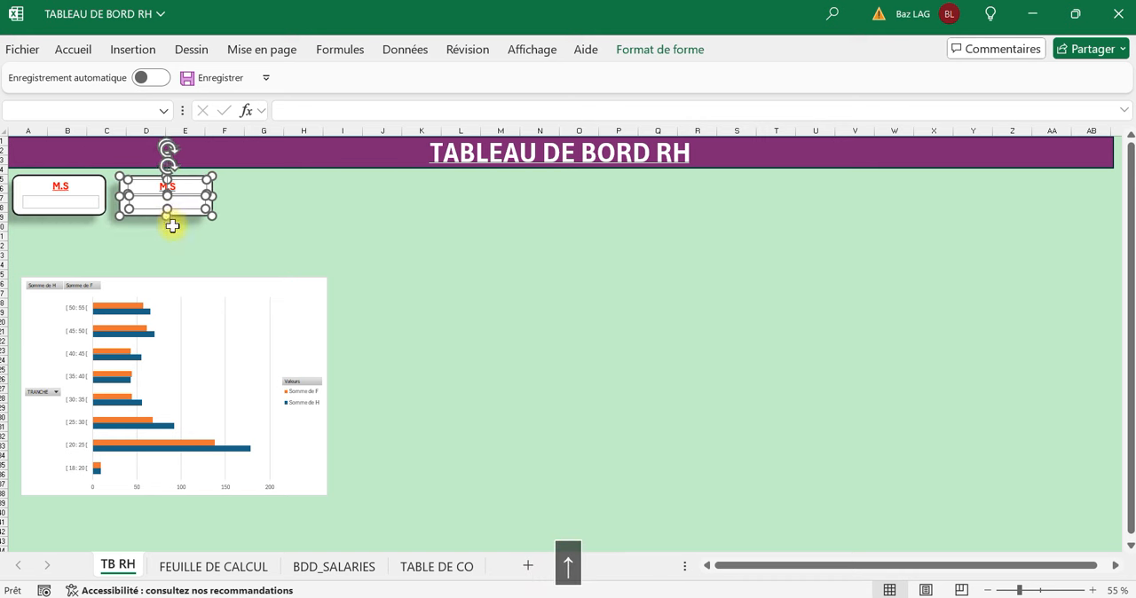
Nudge the duplicated M.S card slightly to the right and up beside the original card.
{"action": "key", "text": "Right"}
{"action": "key", "text": "Right"}
{"action": "key", "text": "Up"}
{"action": "key", "text": "Up"}
{"action": "key", "text": "Down"}
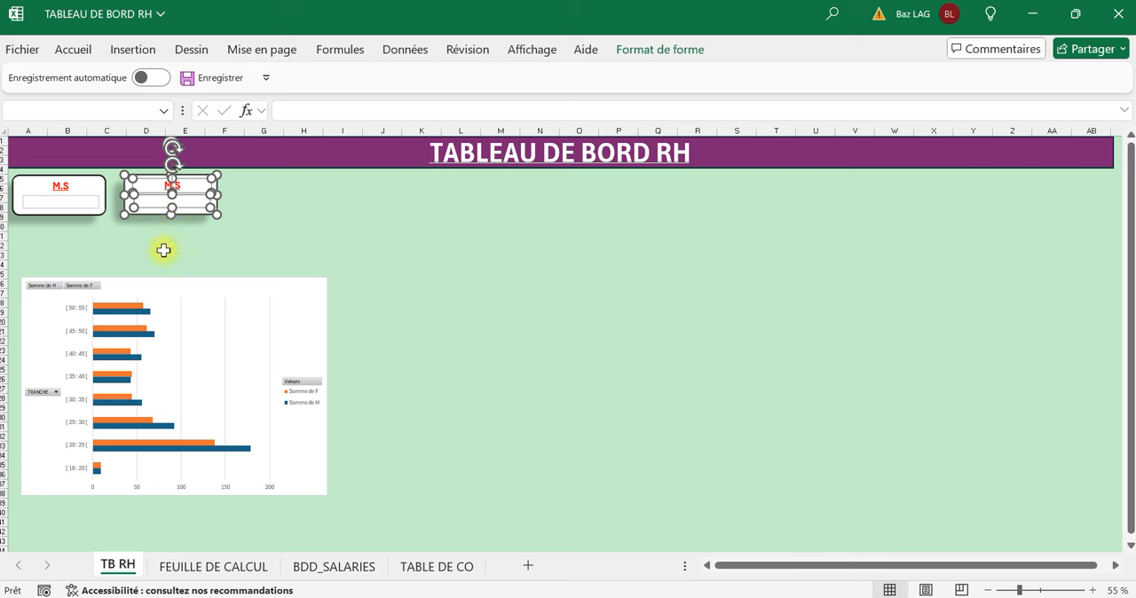
{"action": "left_click", "coordinate": [139, 248]}
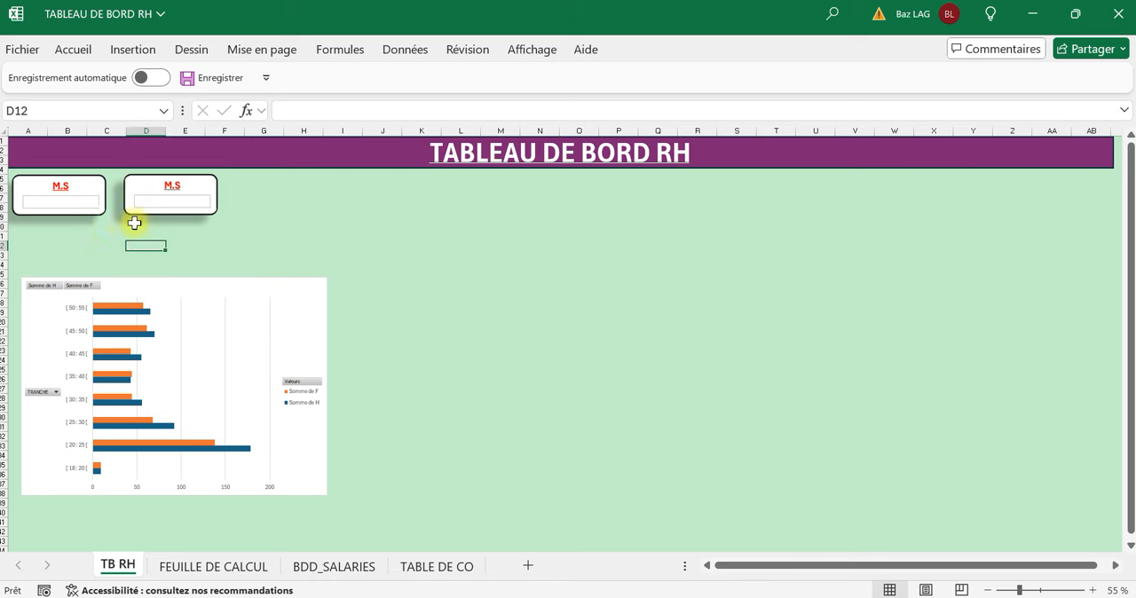
Group the original M.S card's rounded rectangle, title and empty text box into one object.
{"action": "left_click", "coordinate": [89, 213]}
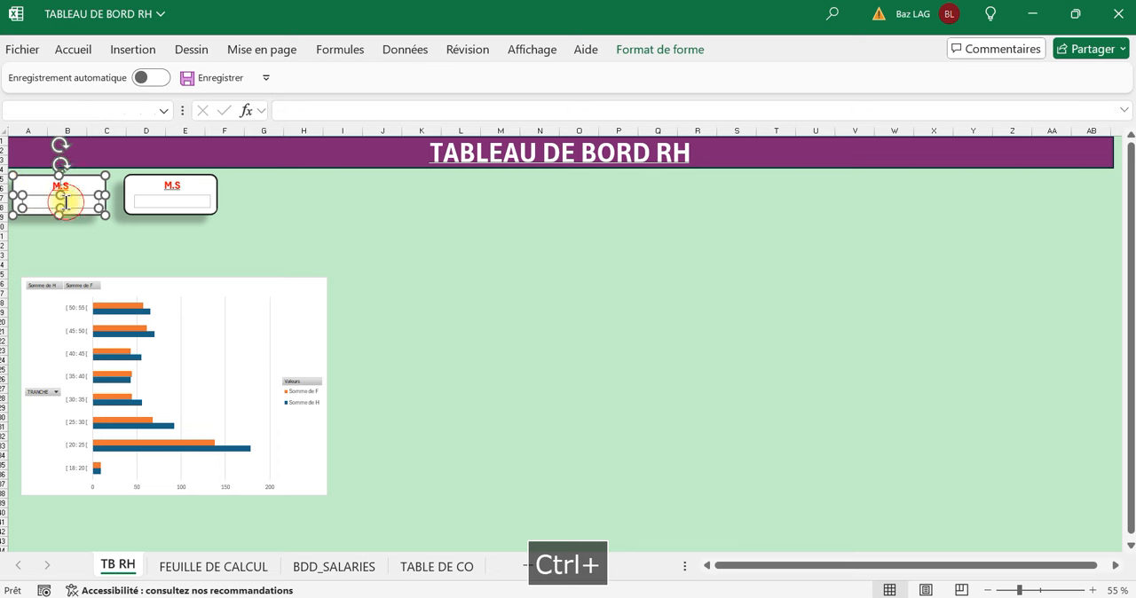
{"action": "left_click", "coordinate": [44, 183], "text": "ctrl"}
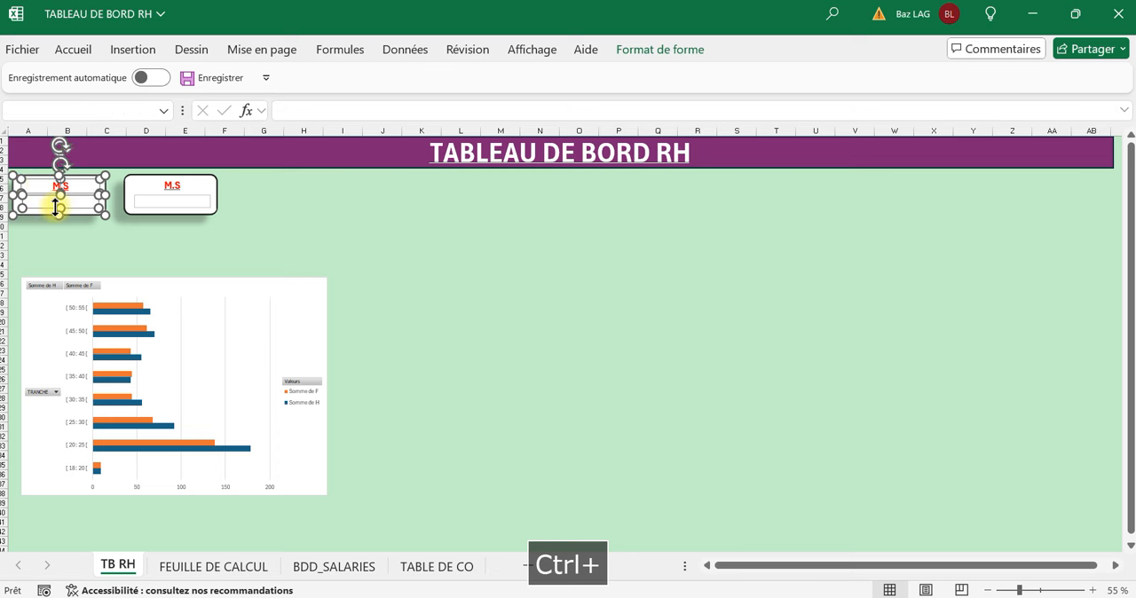
{"action": "right_click", "coordinate": [57, 195]}
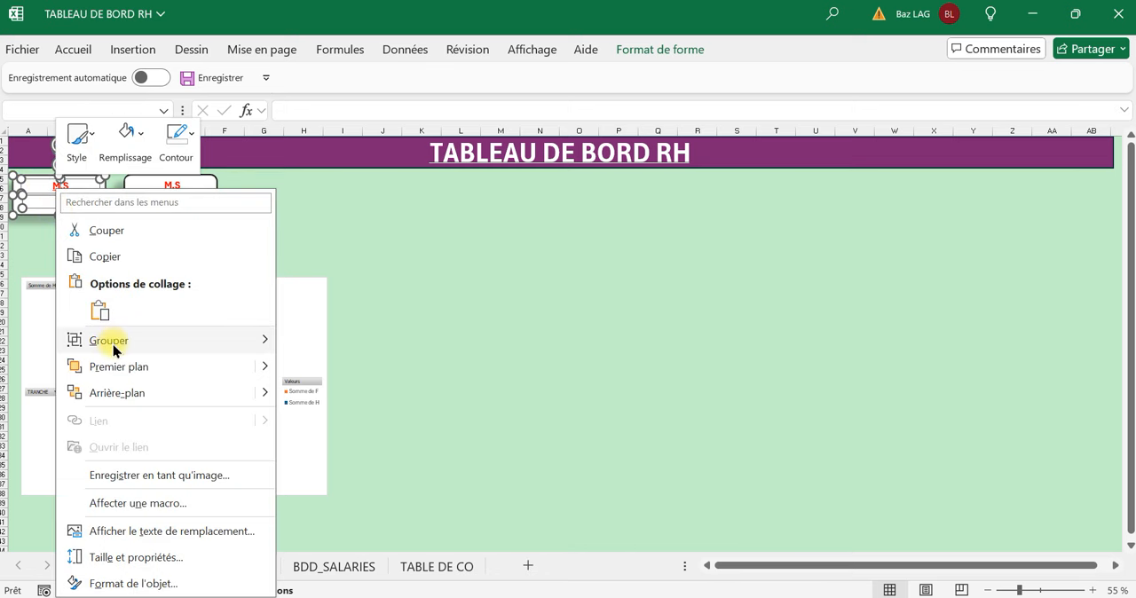
{"action": "mouse_move", "coordinate": [162, 348]}
{"action": "left_click", "coordinate": [300, 345]}
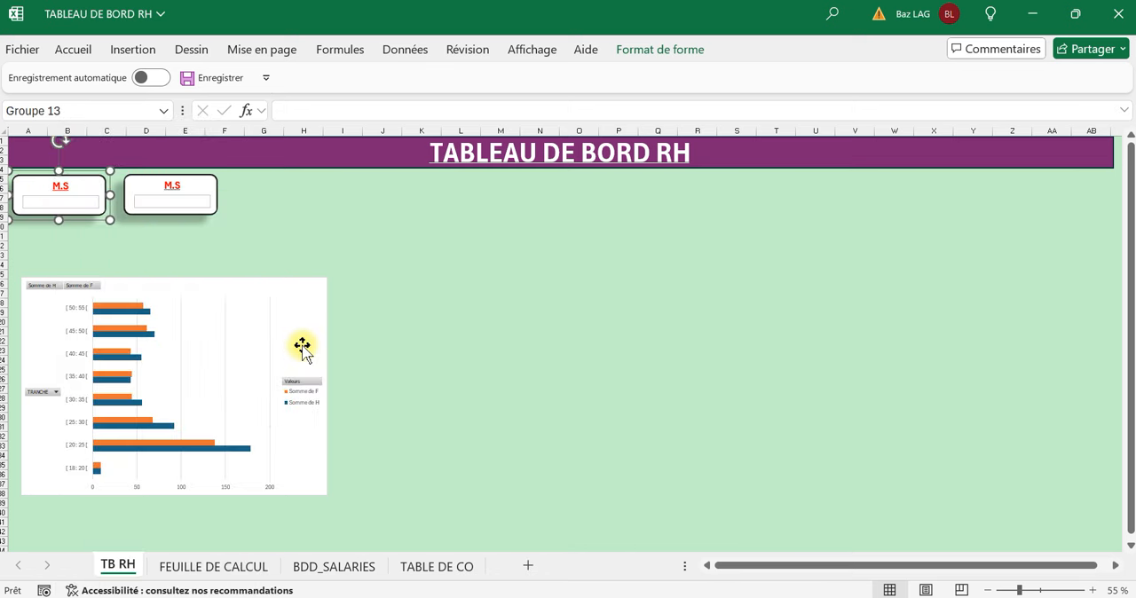
{"action": "left_click", "coordinate": [266, 281]}
Delete the ungrouped duplicate card: its rounded rectangle, M.S title and empty text box.
{"action": "left_click", "coordinate": [192, 214]}
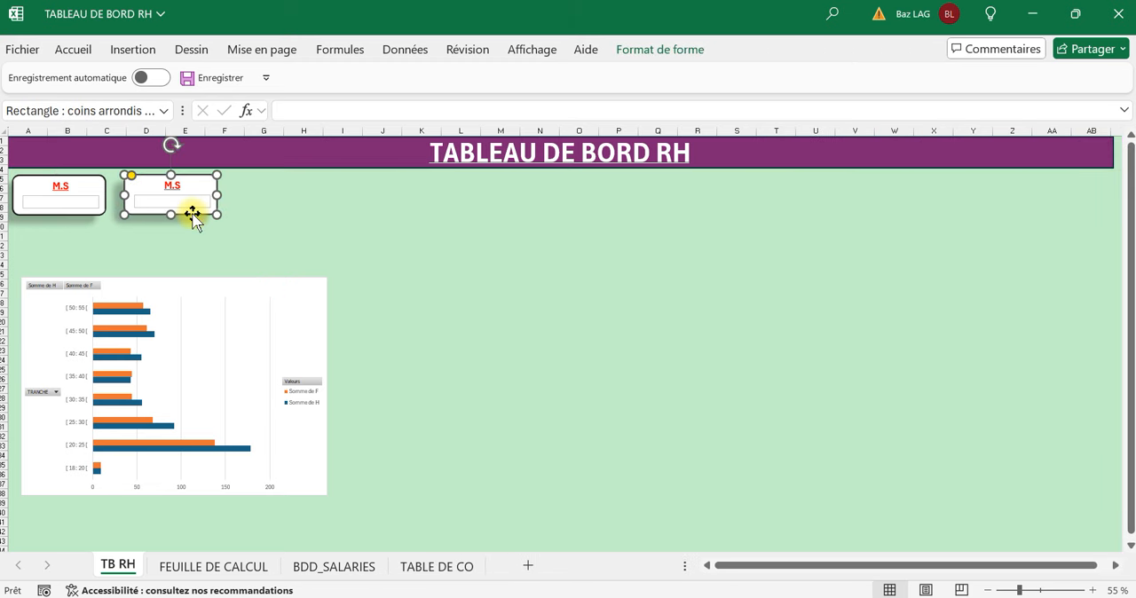
{"action": "key", "text": "Delete"}
{"action": "left_click", "coordinate": [182, 208]}
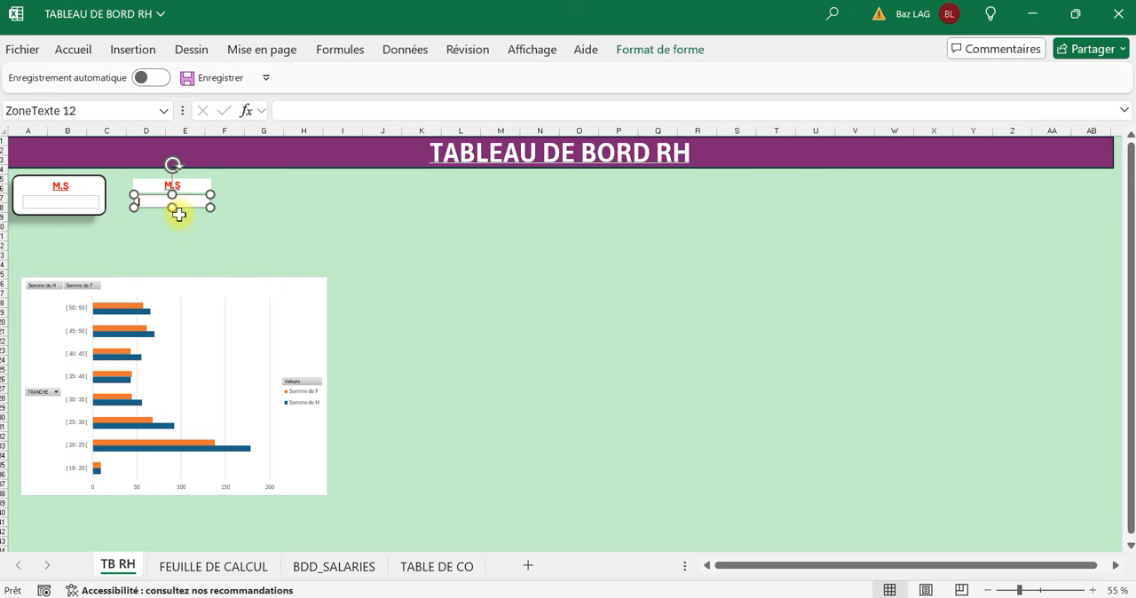
{"action": "key", "text": "Delete"}
{"action": "left_click", "coordinate": [165, 218]}
{"action": "left_click", "coordinate": [172, 208]}
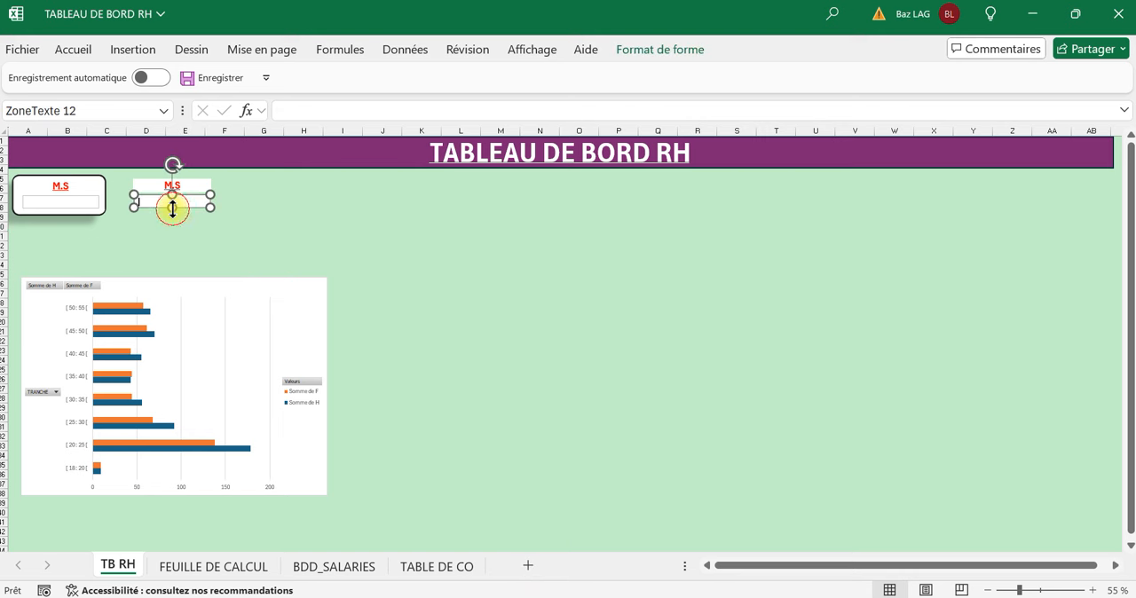
{"action": "key", "text": "Delete"}
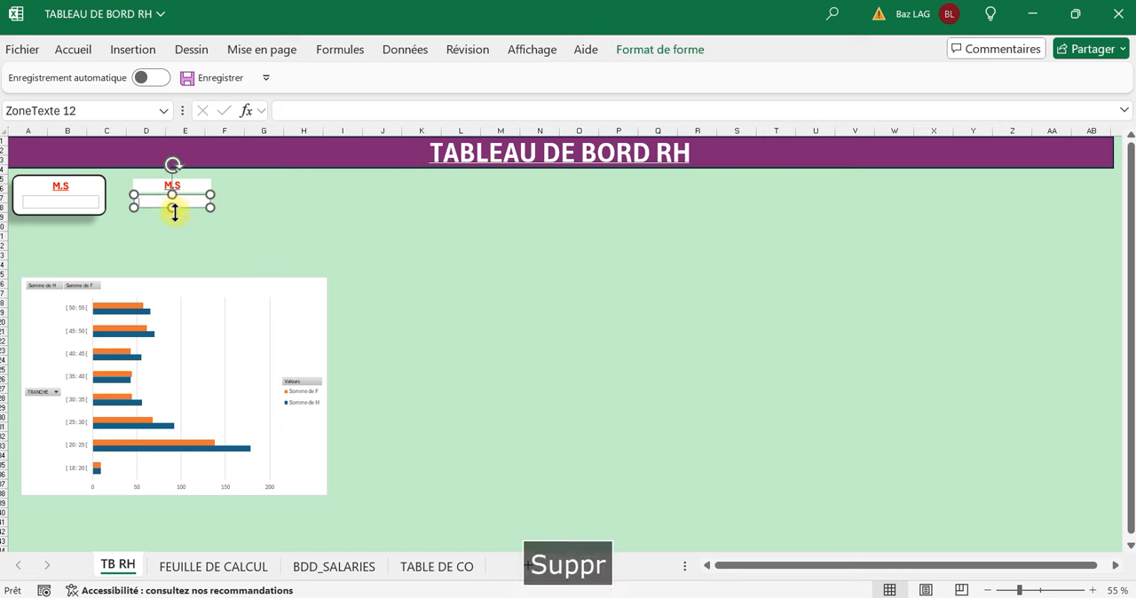
{"action": "left_click", "coordinate": [225, 206]}
{"action": "left_click", "coordinate": [210, 185]}
{"action": "key", "text": "Delete"}
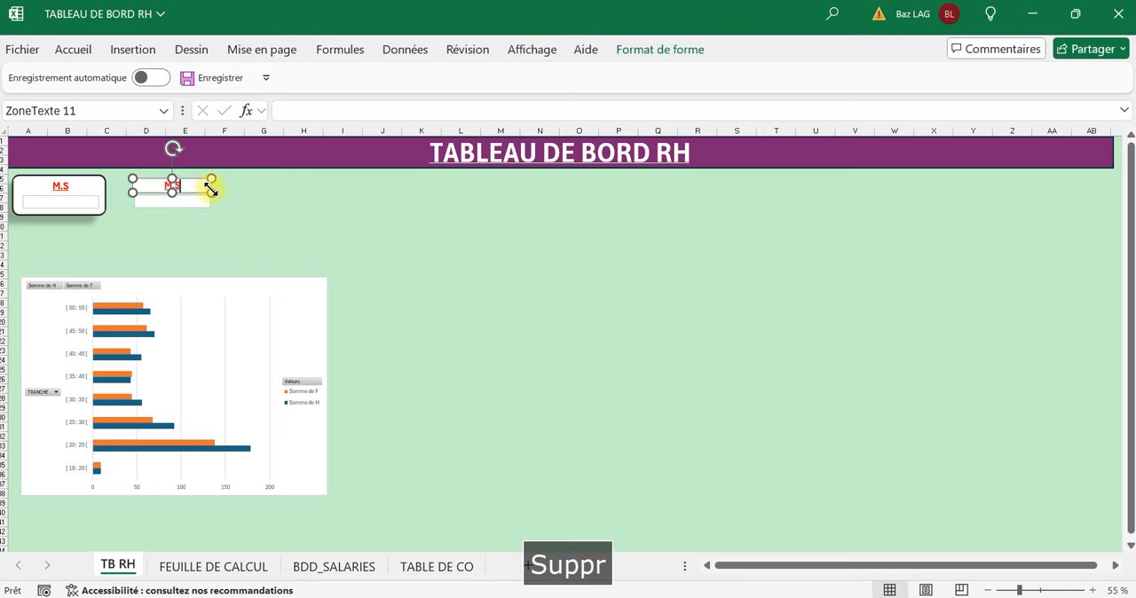
{"action": "left_click", "coordinate": [182, 206]}
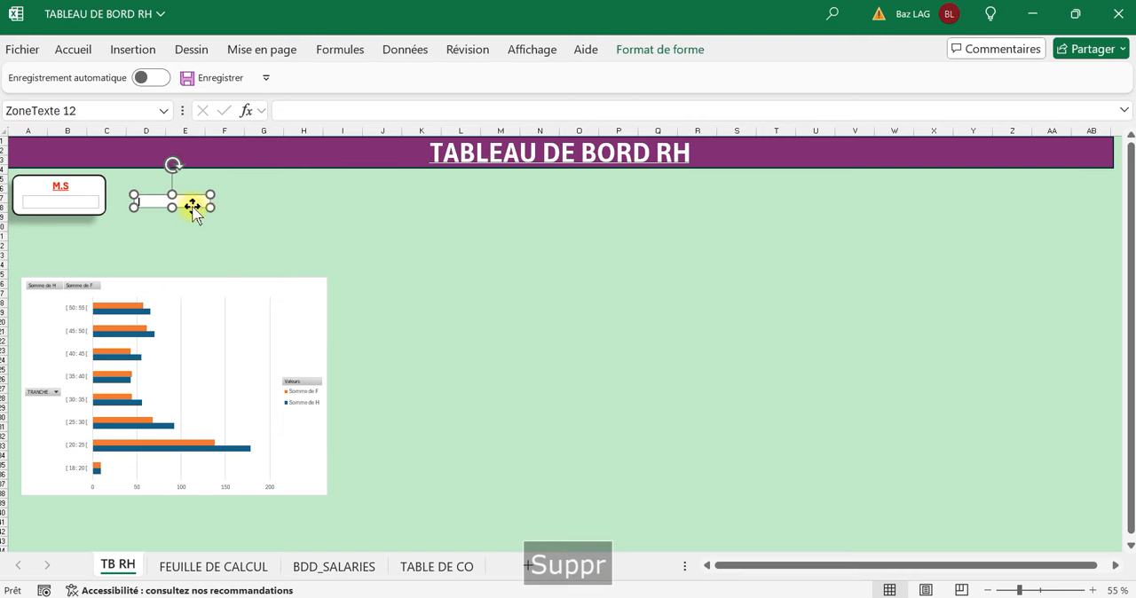
{"action": "key", "text": "Delete"}
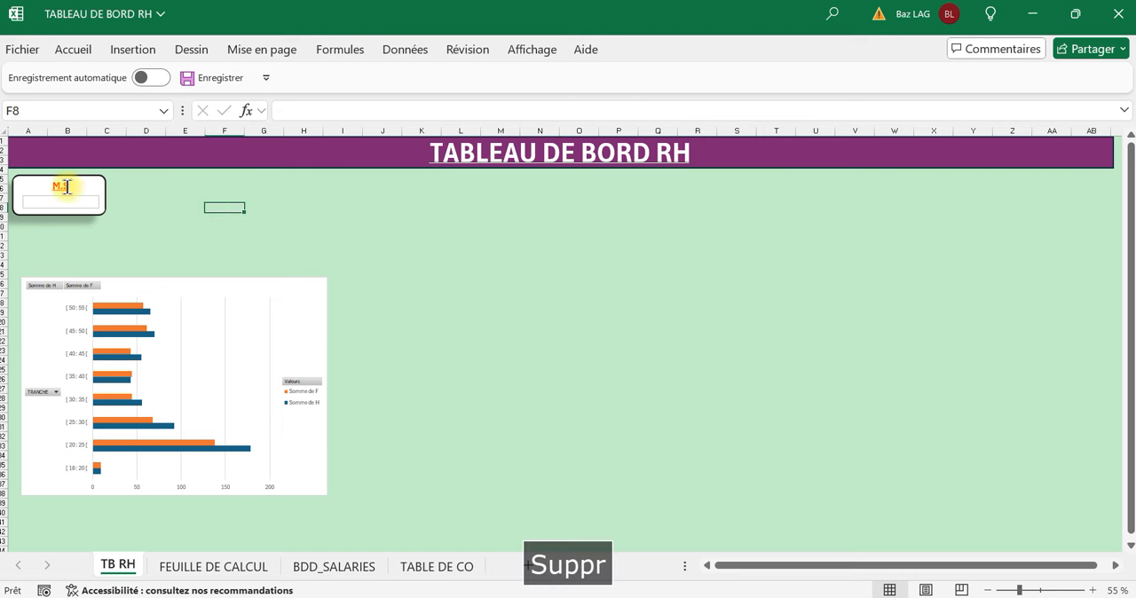
Make four copies of the grouped M.S card and spread them in a row to the right of the original.
{"action": "left_click", "coordinate": [36, 183]}
{"action": "left_click", "coordinate": [86, 221]}
{"action": "left_click", "coordinate": [89, 219]}
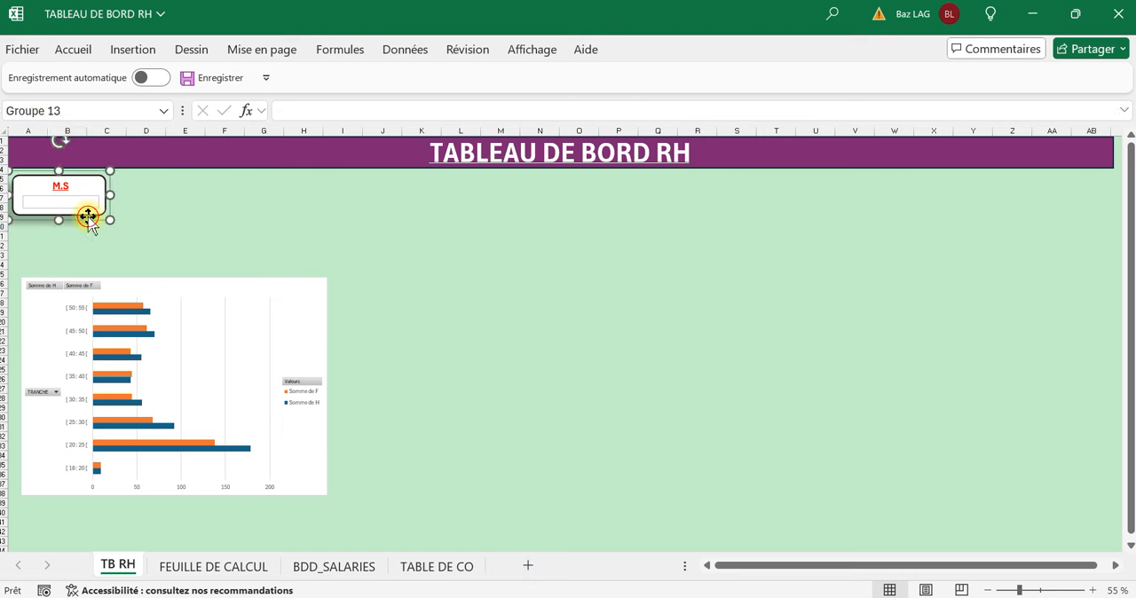
{"action": "key", "text": "ctrl+v"}
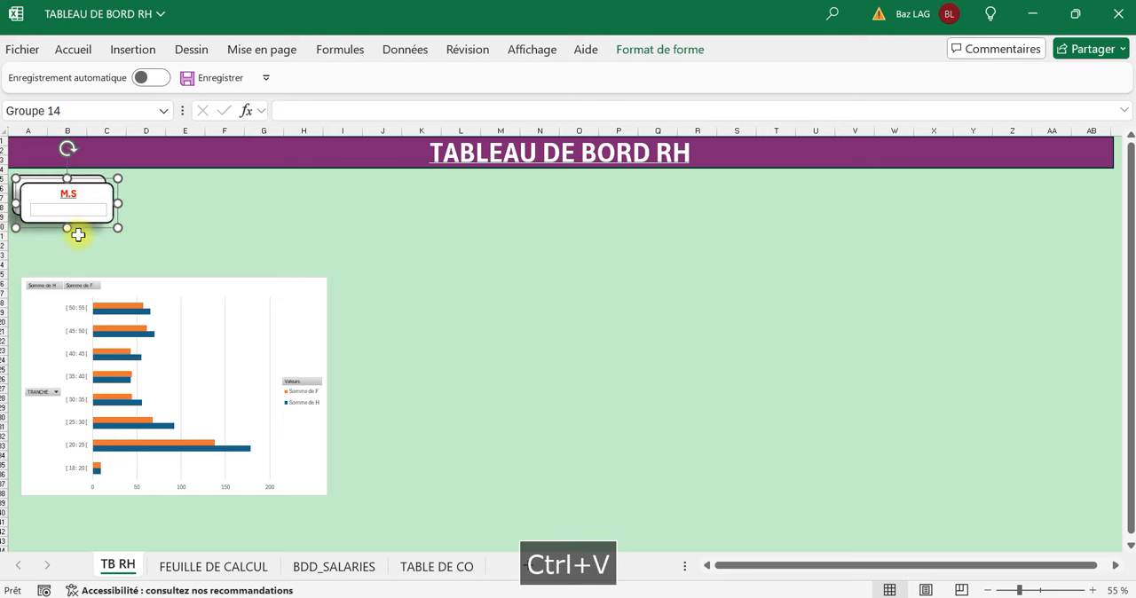
{"action": "left_click_drag", "start_coordinate": [46, 227], "coordinate": [154, 227]}
{"action": "key", "text": "ctrl+v"}
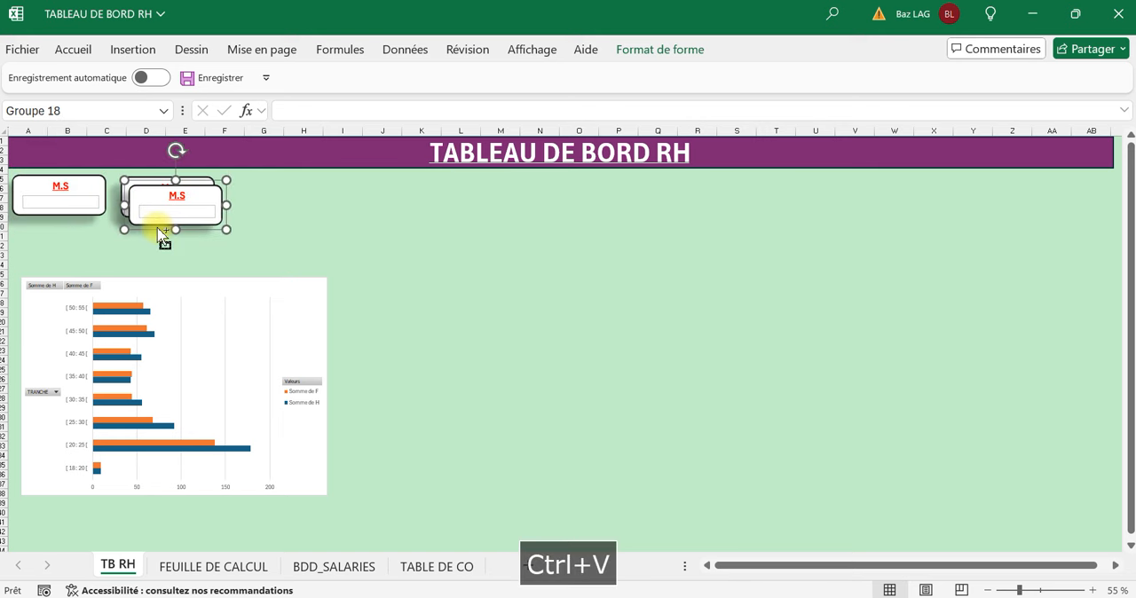
{"action": "left_click", "coordinate": [172, 265]}
{"action": "left_click_drag", "start_coordinate": [154, 227], "coordinate": [504, 223]}
{"action": "key", "text": "ctrl+v"}
{"action": "key", "text": "ctrl+v"}
{"action": "left_click", "coordinate": [497, 263]}
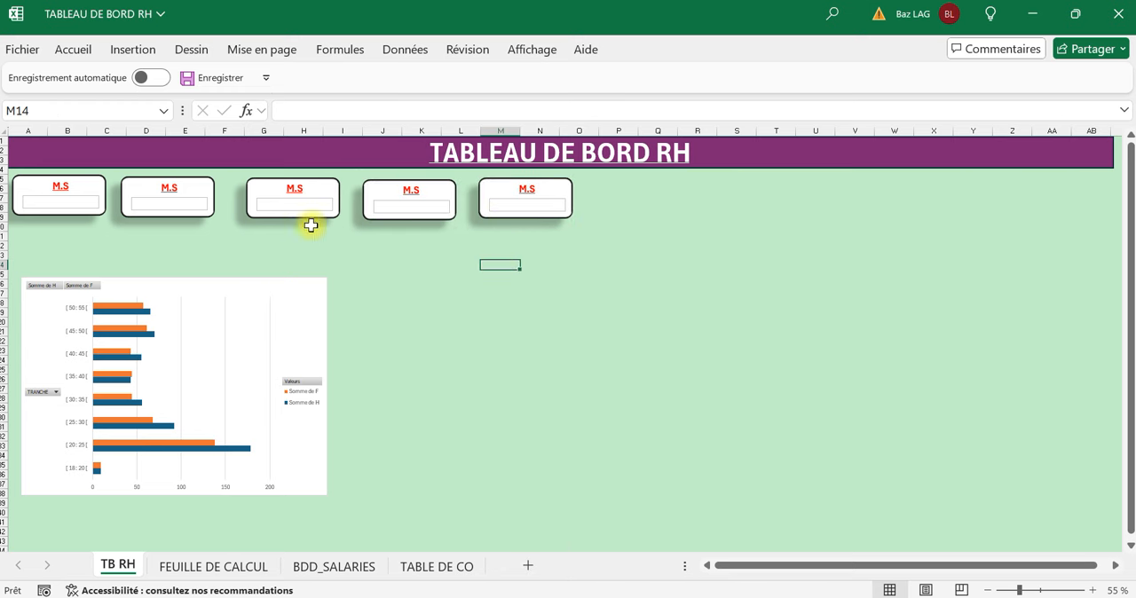
Select all five M.S cards and distribute them horizontally.
{"action": "left_click", "coordinate": [77, 211]}
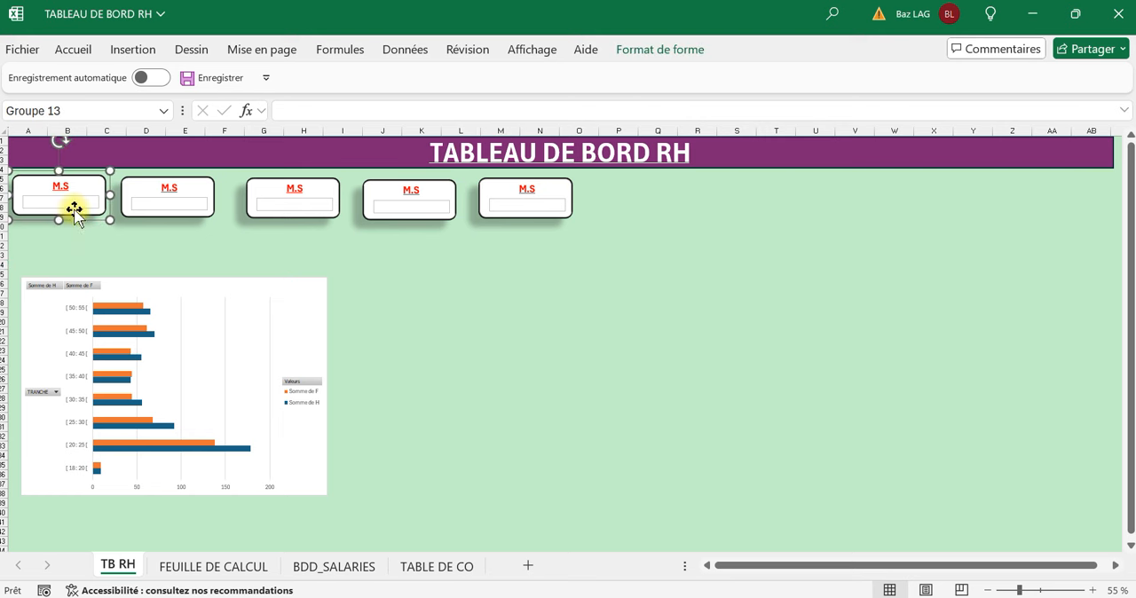
{"action": "left_click", "coordinate": [200, 209], "text": "ctrl"}
{"action": "left_click", "coordinate": [273, 210], "text": "ctrl"}
{"action": "left_click", "coordinate": [382, 209], "text": "ctrl"}
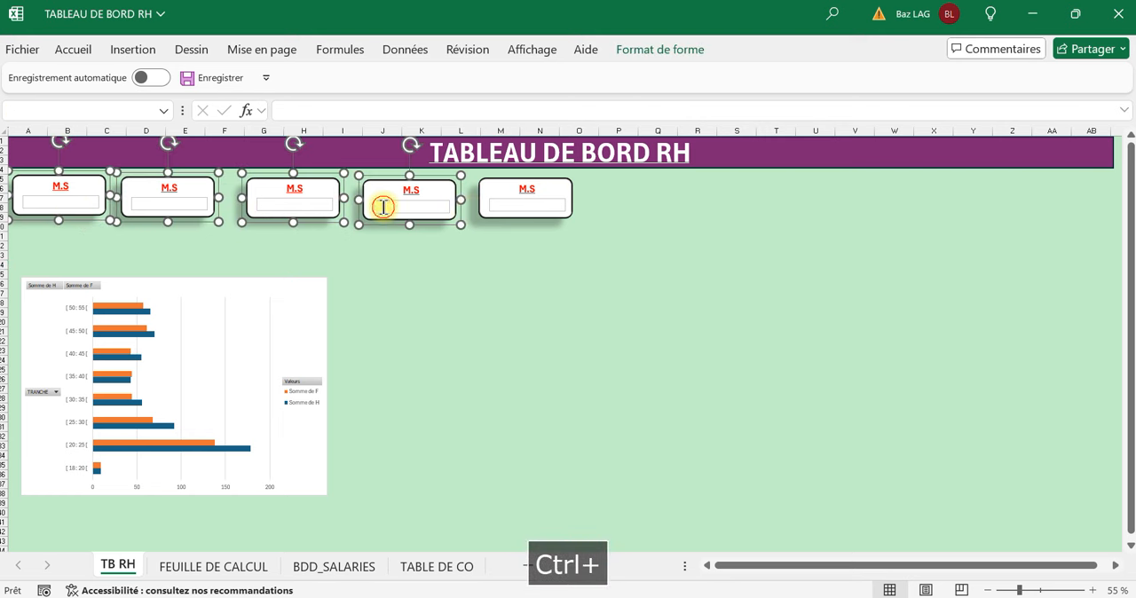
{"action": "left_click", "coordinate": [493, 210], "text": "ctrl"}
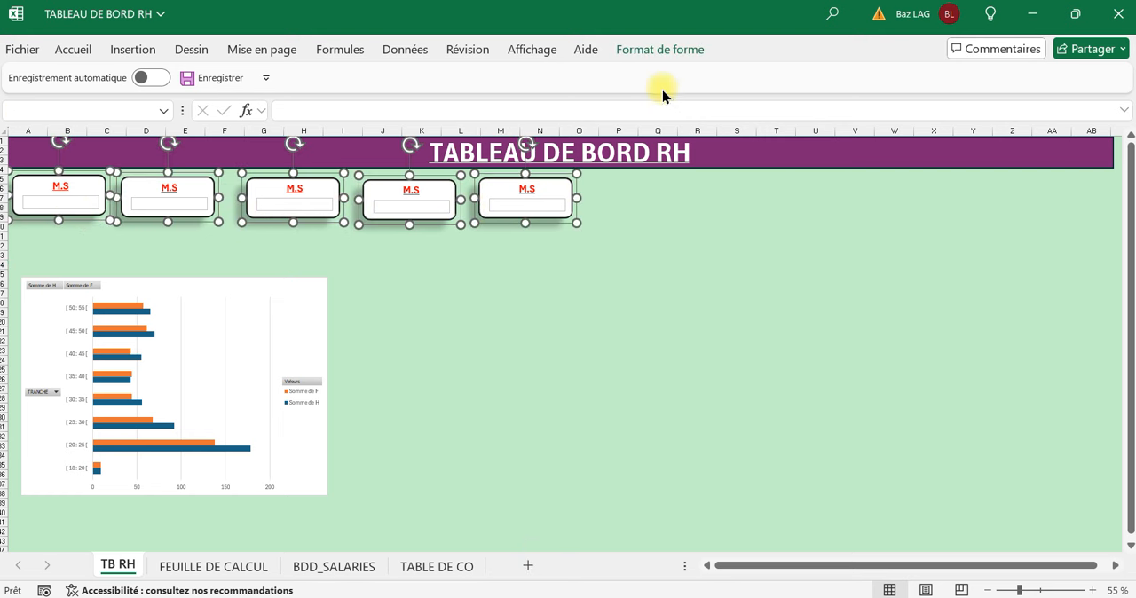
{"action": "left_click", "coordinate": [664, 59]}
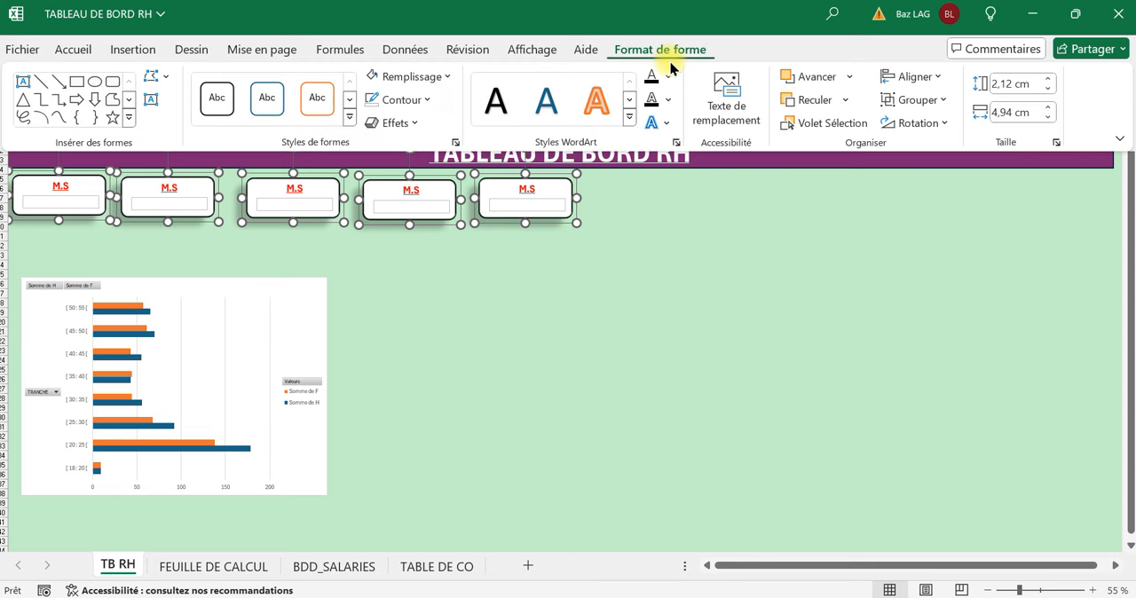
{"action": "left_click", "coordinate": [941, 79]}
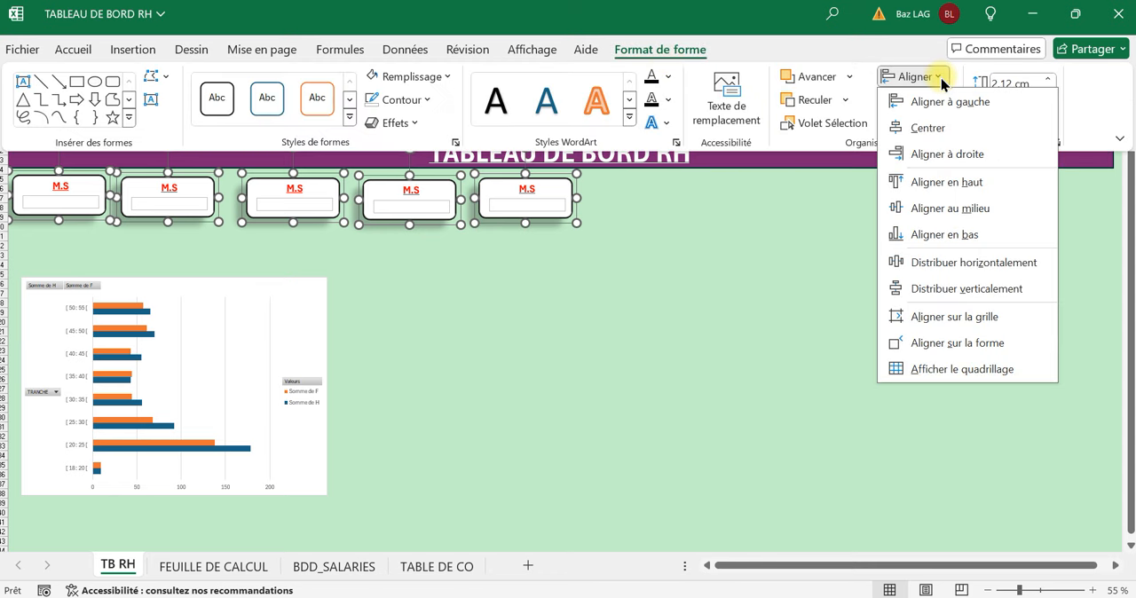
{"action": "left_click", "coordinate": [947, 263]}
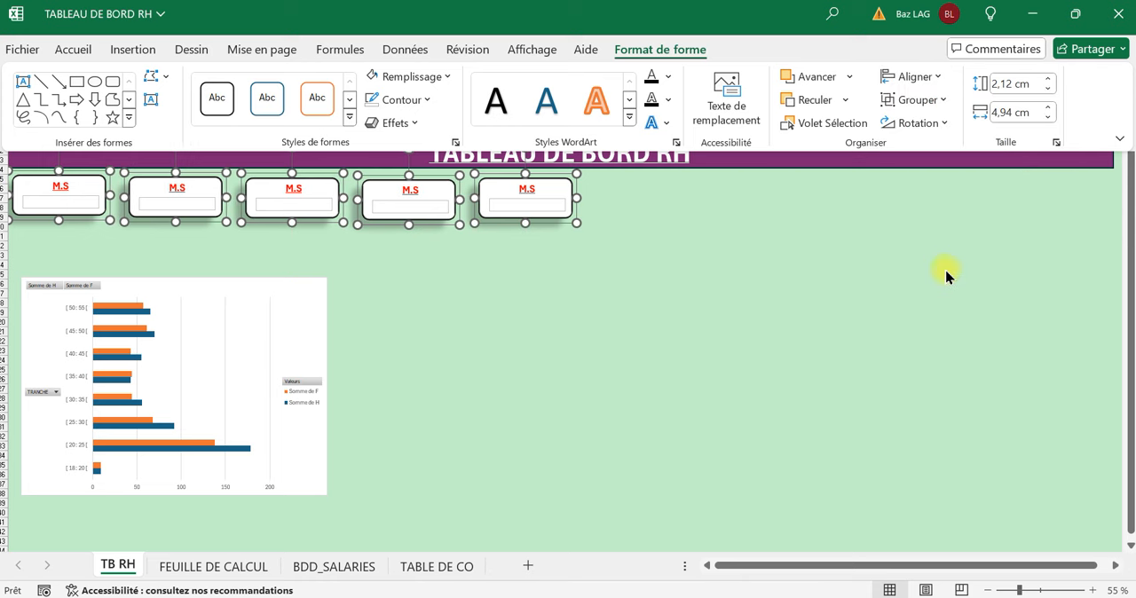
Align the five selected M.S cards to their vertical middle (Aligner au milieu).
{"action": "left_click", "coordinate": [914, 76]}
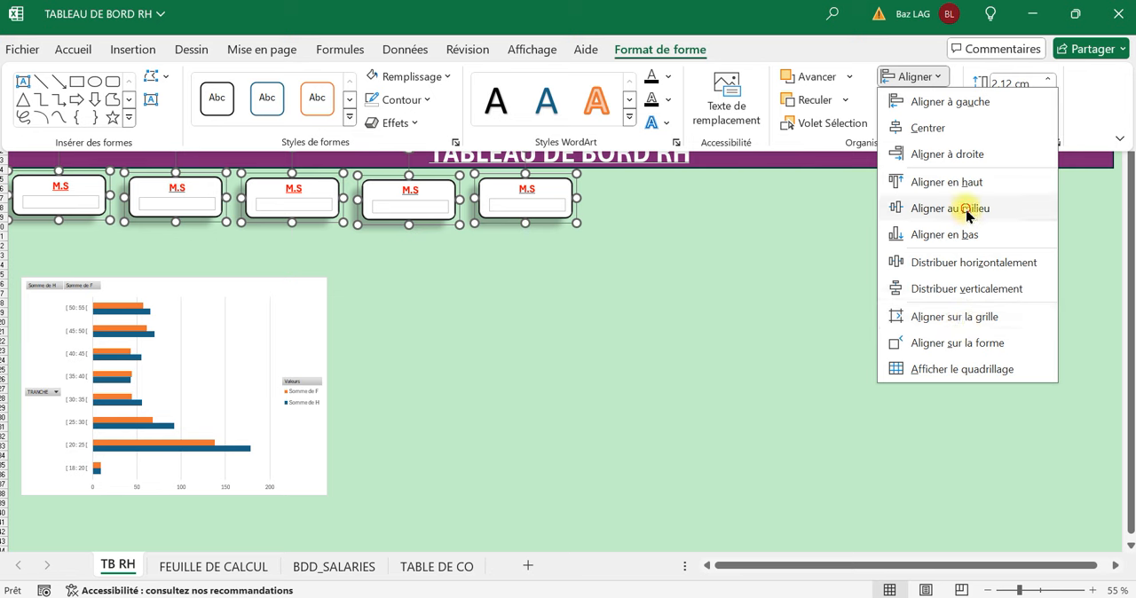
{"action": "left_click", "coordinate": [968, 210]}
{"action": "left_click", "coordinate": [519, 264]}
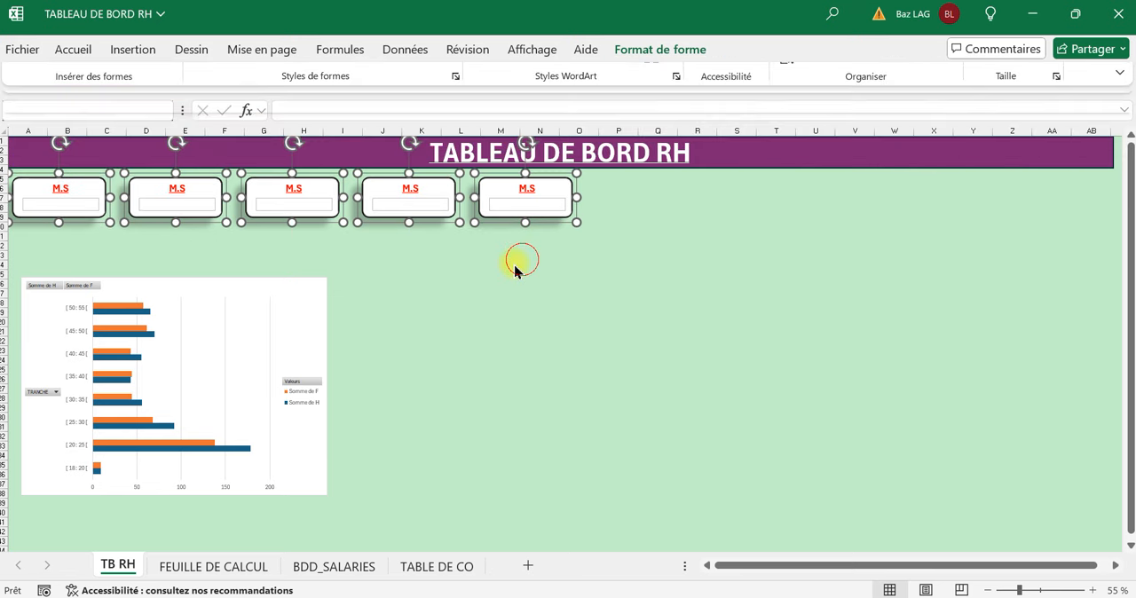
Link the empty text box of the first M.S card to cell A18 of FEUILLE DE CALCUL.
{"action": "left_click", "coordinate": [69, 202]}
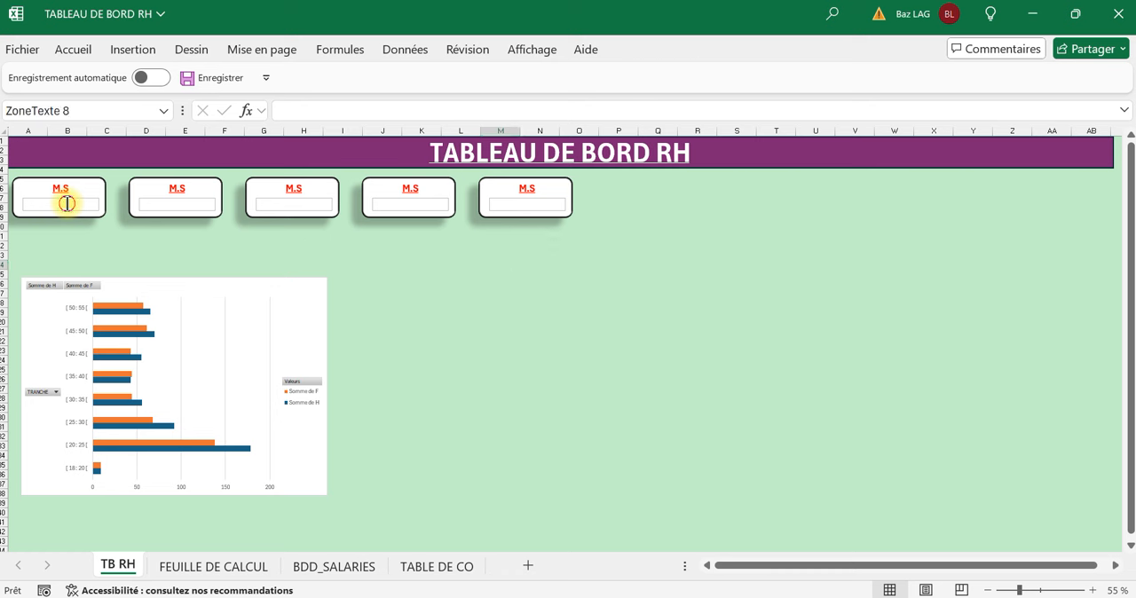
{"action": "left_click", "coordinate": [64, 233]}
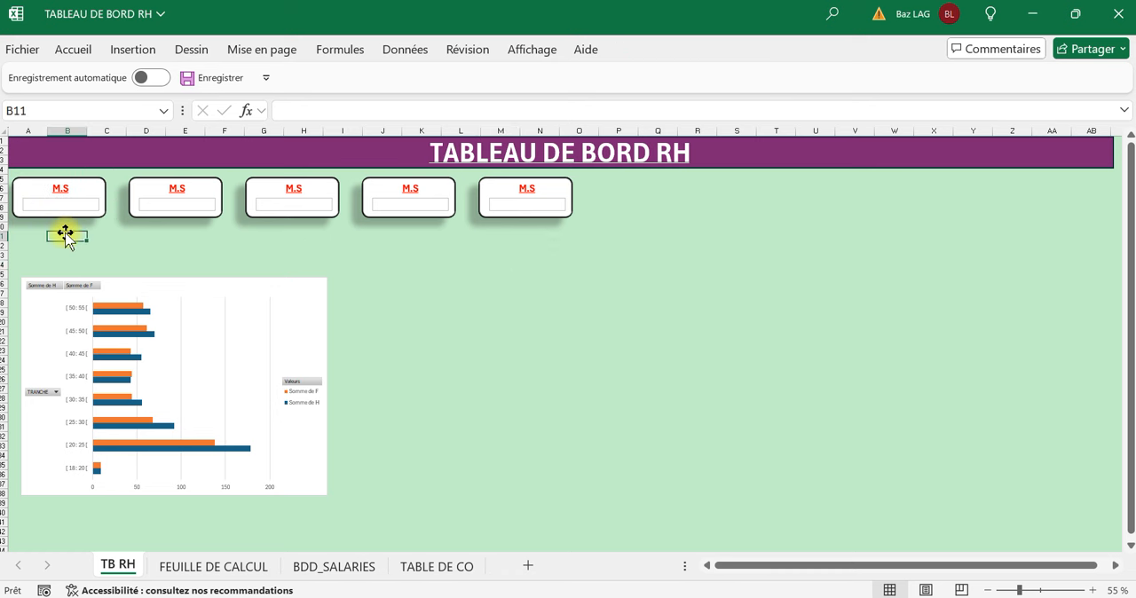
{"action": "left_click", "coordinate": [66, 199]}
{"action": "left_click", "coordinate": [300, 111]}
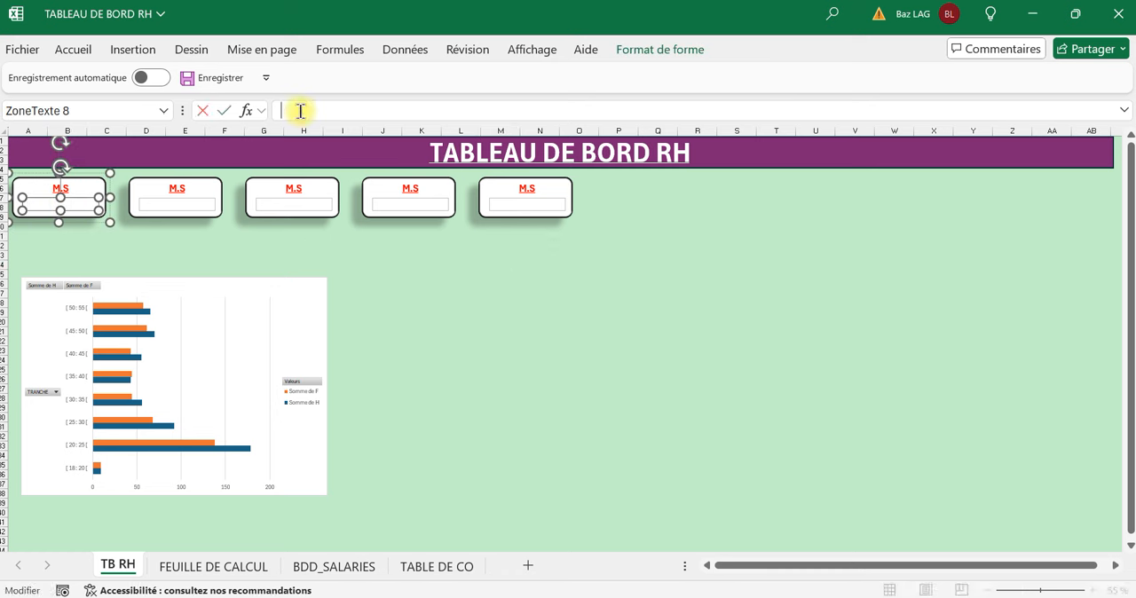
{"action": "type", "text": "="}
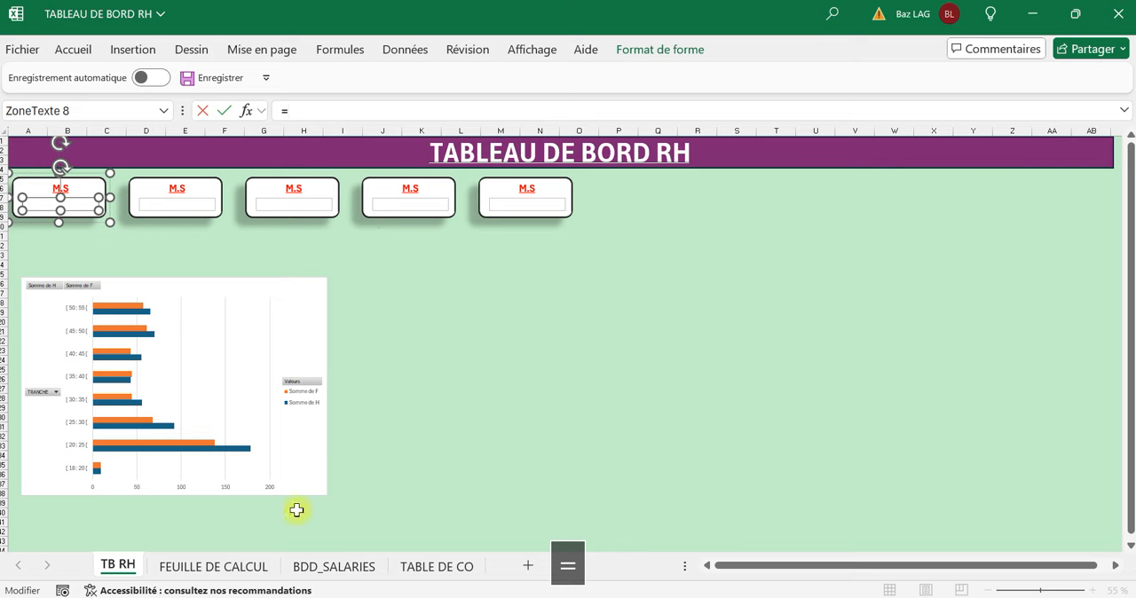
{"action": "left_click", "coordinate": [233, 568]}
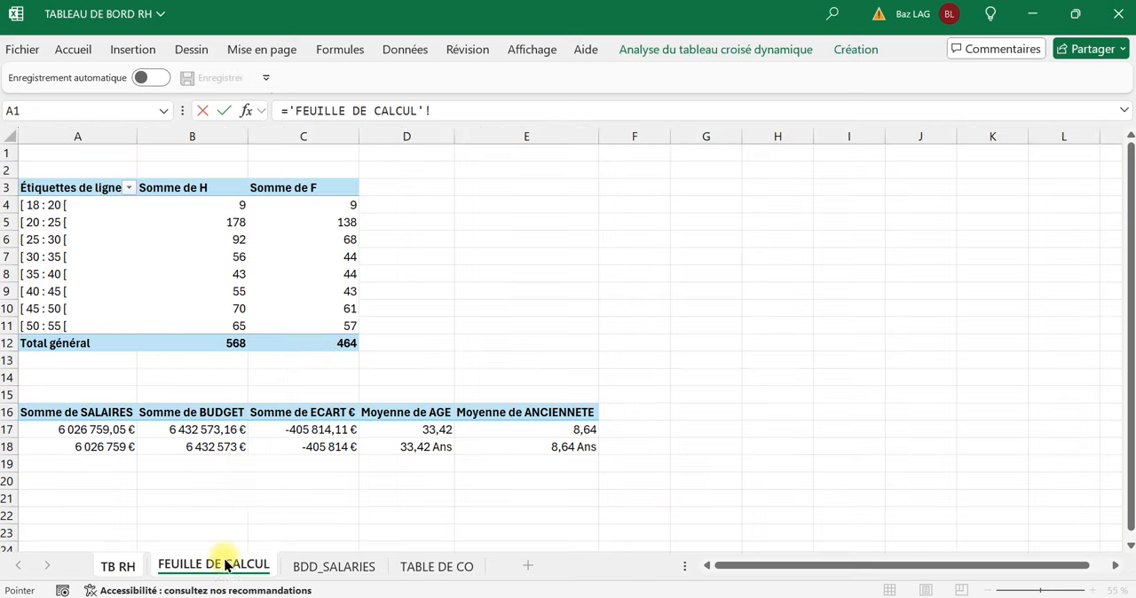
{"action": "left_click", "coordinate": [98, 448]}
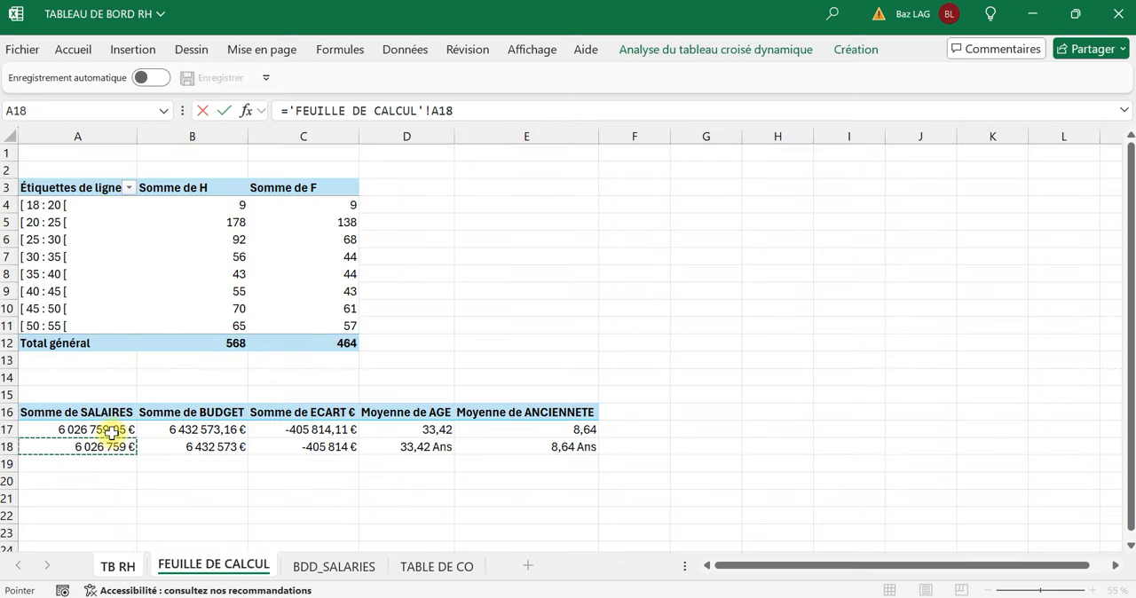
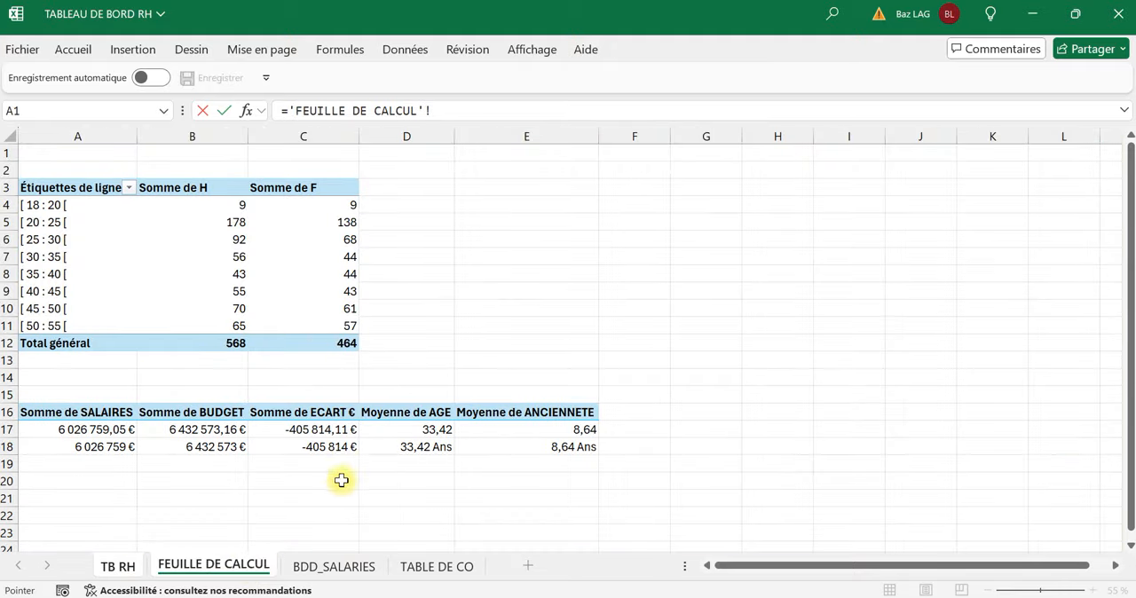
Link the ECART card's value text box to cell C18 of FEUILLE DE CALCUL.
{"action": "left_click", "coordinate": [342, 447]}
{"action": "key", "text": "Return"}
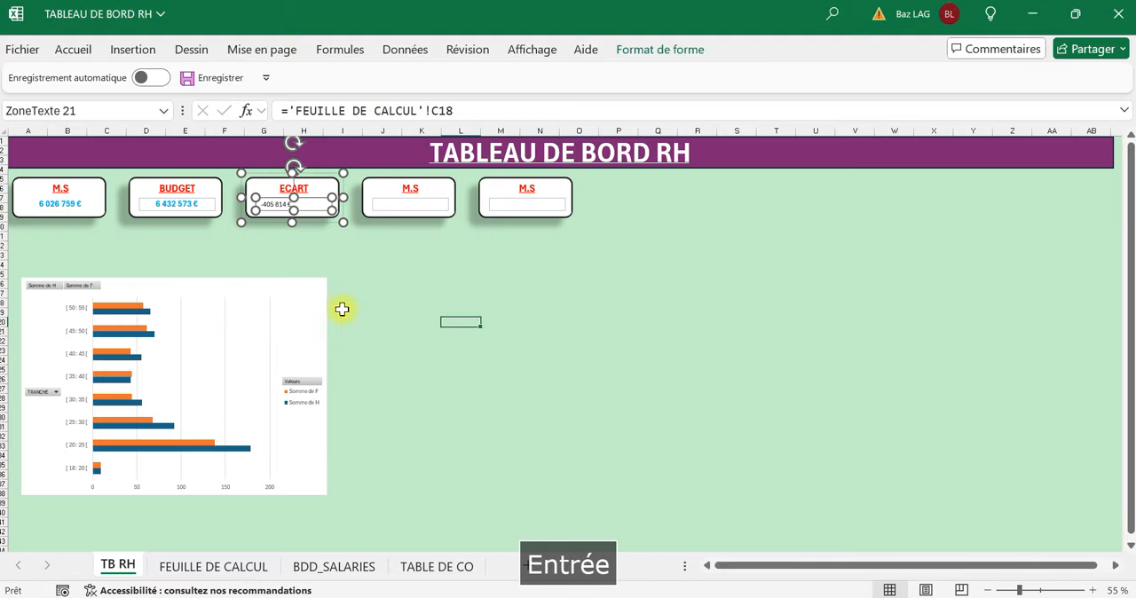
{"action": "left_click", "coordinate": [333, 246]}
Format the ECART card's value as light blue, bold, 14 pt text, centred horizontally and vertically.
{"action": "left_click", "coordinate": [269, 202]}
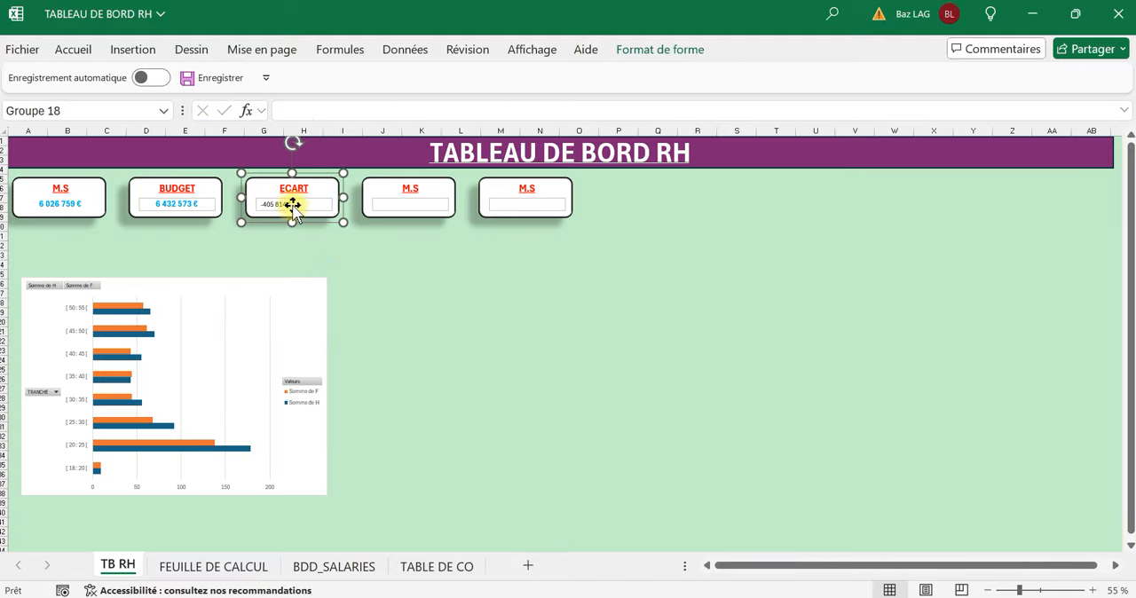
{"action": "left_click", "coordinate": [292, 206]}
{"action": "left_click", "coordinate": [423, 350]}
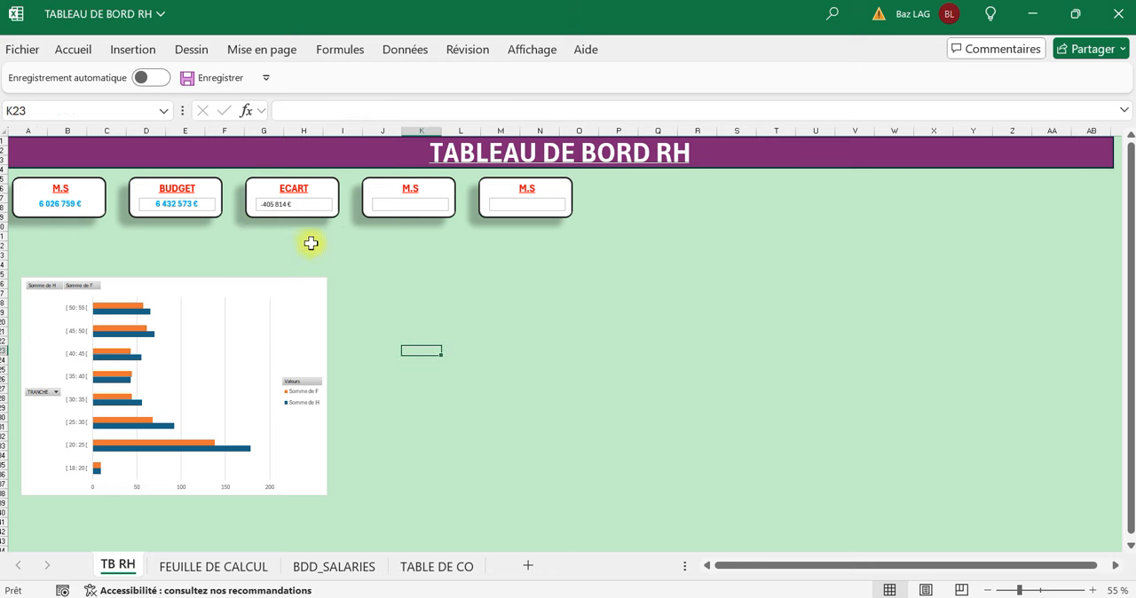
{"action": "left_click", "coordinate": [298, 207]}
{"action": "left_click", "coordinate": [292, 205]}
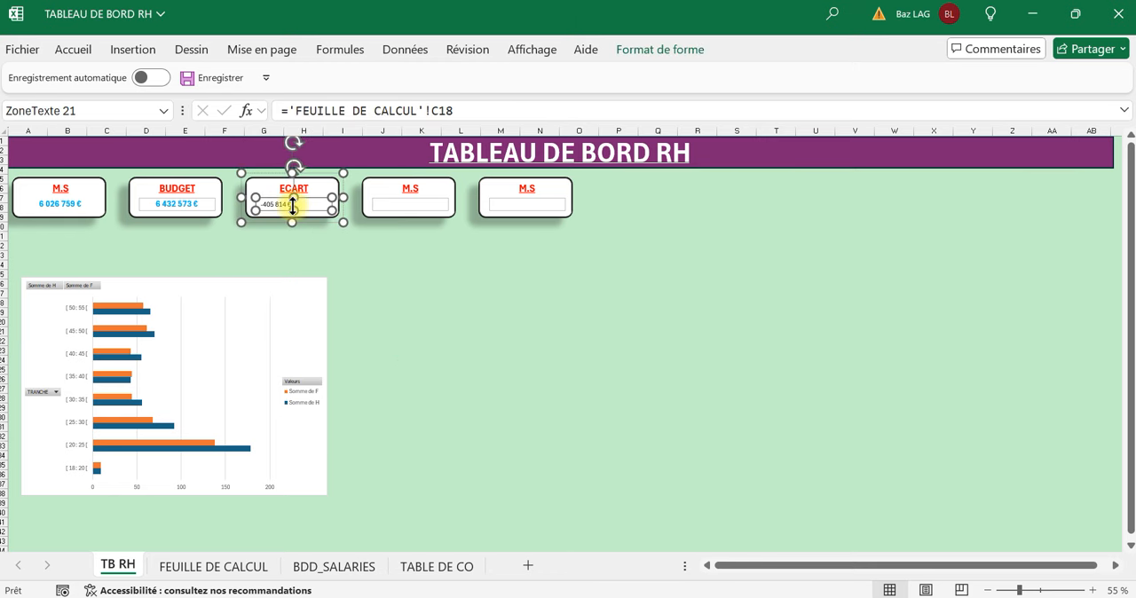
{"action": "left_click", "coordinate": [297, 287]}
{"action": "left_click", "coordinate": [274, 206]}
{"action": "left_click", "coordinate": [273, 206]}
{"action": "left_click", "coordinate": [84, 55]}
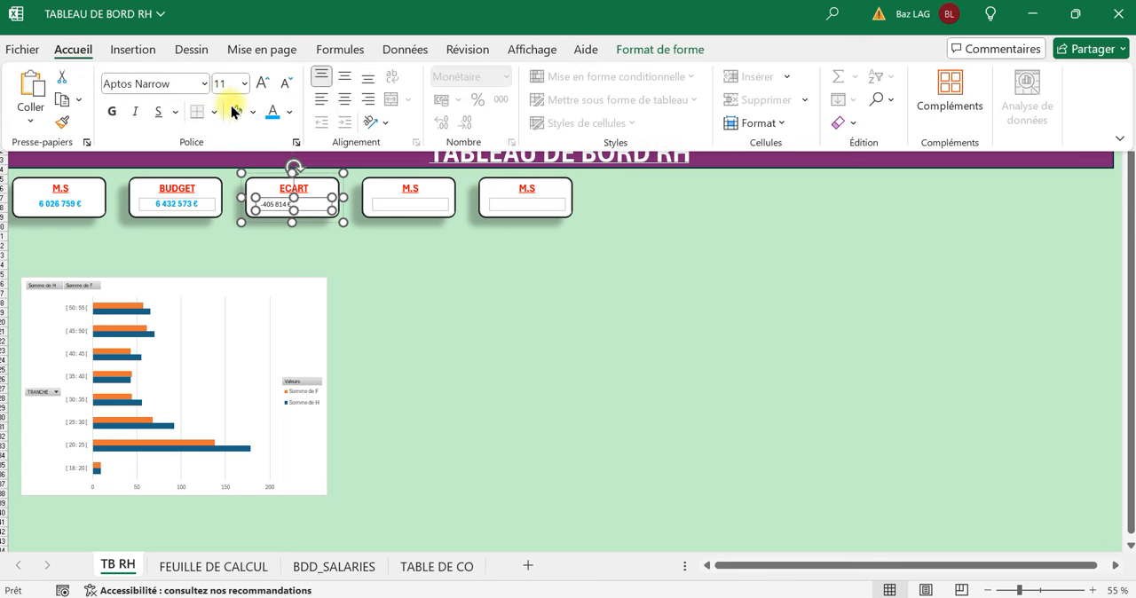
{"action": "left_click", "coordinate": [109, 113]}
{"action": "left_click", "coordinate": [345, 78]}
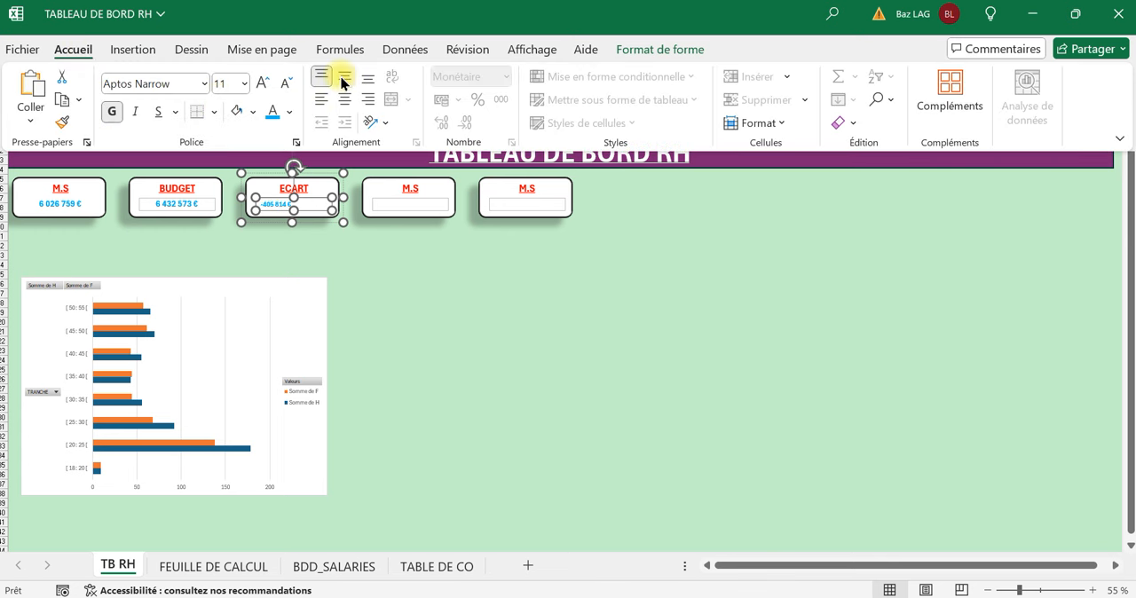
{"action": "left_click", "coordinate": [346, 99]}
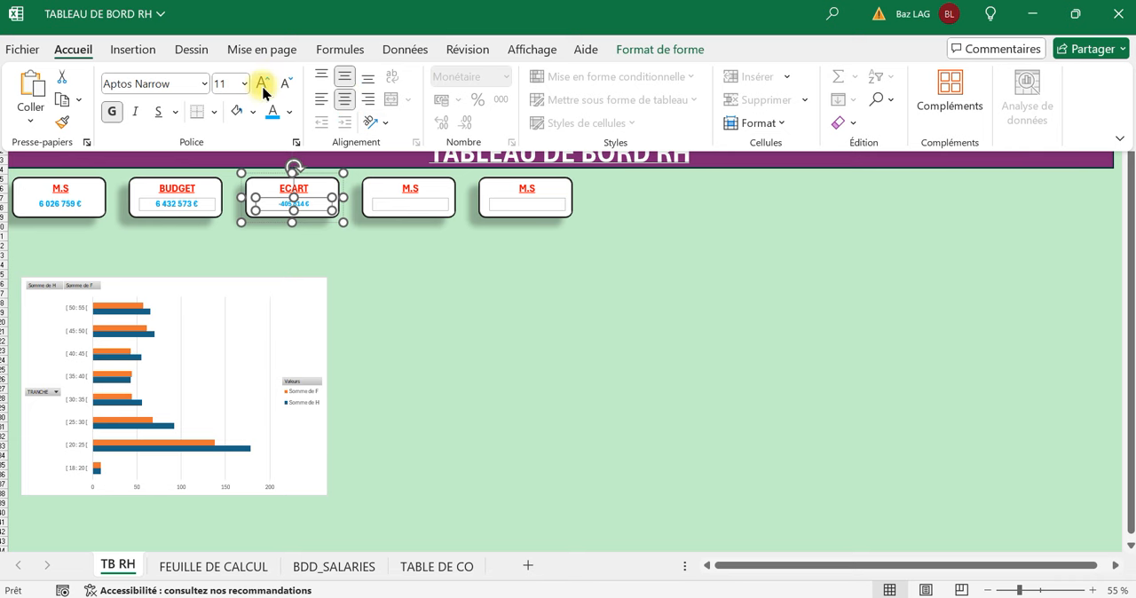
{"action": "left_click", "coordinate": [373, 283]}
{"action": "left_click", "coordinate": [370, 278]}
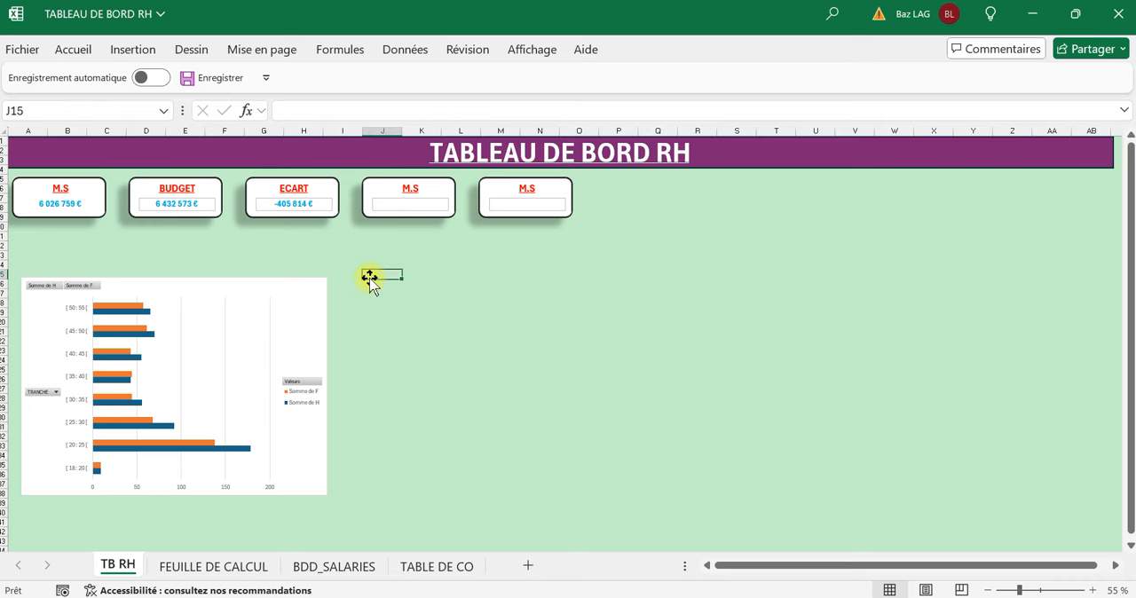
Replace the fourth card's M.S title with AGE MOYEN.
{"action": "left_click", "coordinate": [410, 185]}
{"action": "double_click", "coordinate": [409, 189]}
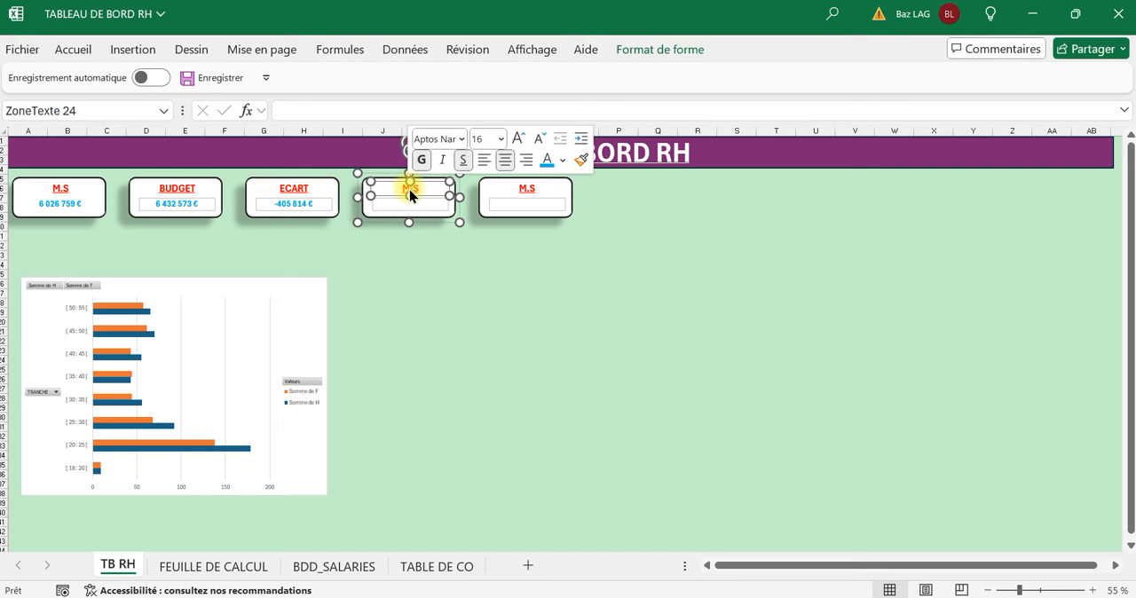
{"action": "key", "text": "Right"}
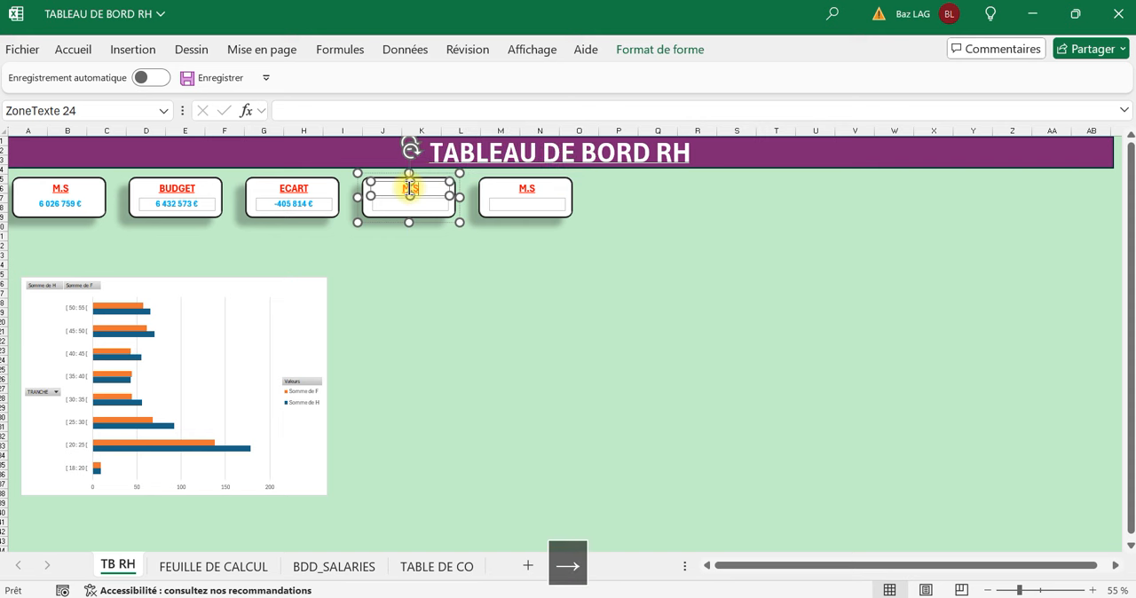
{"action": "key", "text": "BackSpace"}
{"action": "key", "text": "BackSpace"}
{"action": "key", "text": "BackSpace"}
{"action": "type", "text": "A"}
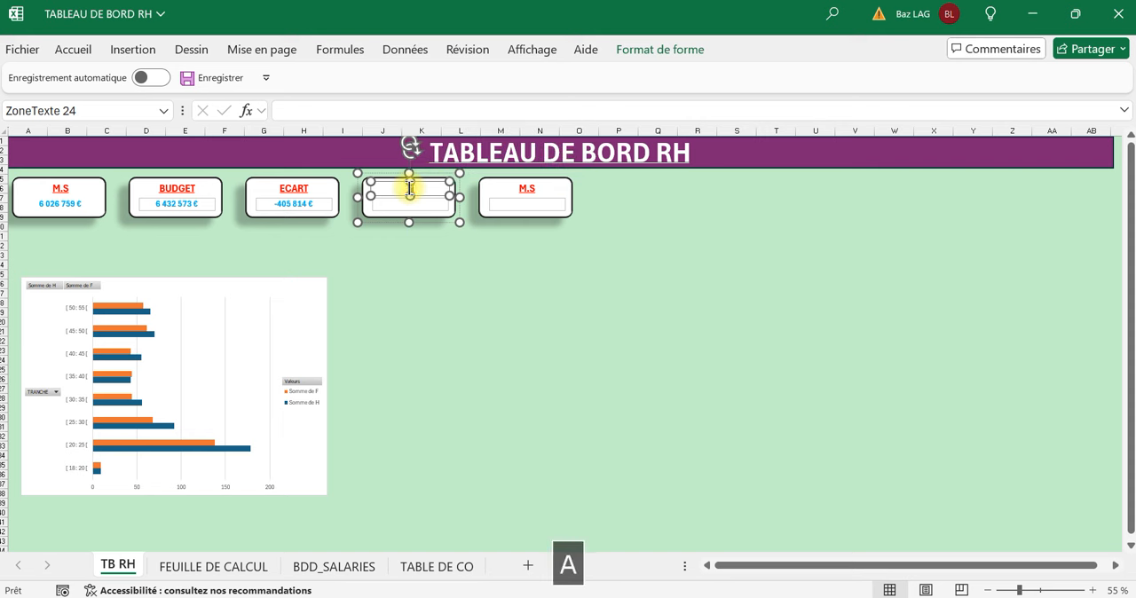
{"action": "type", "text": "E"}
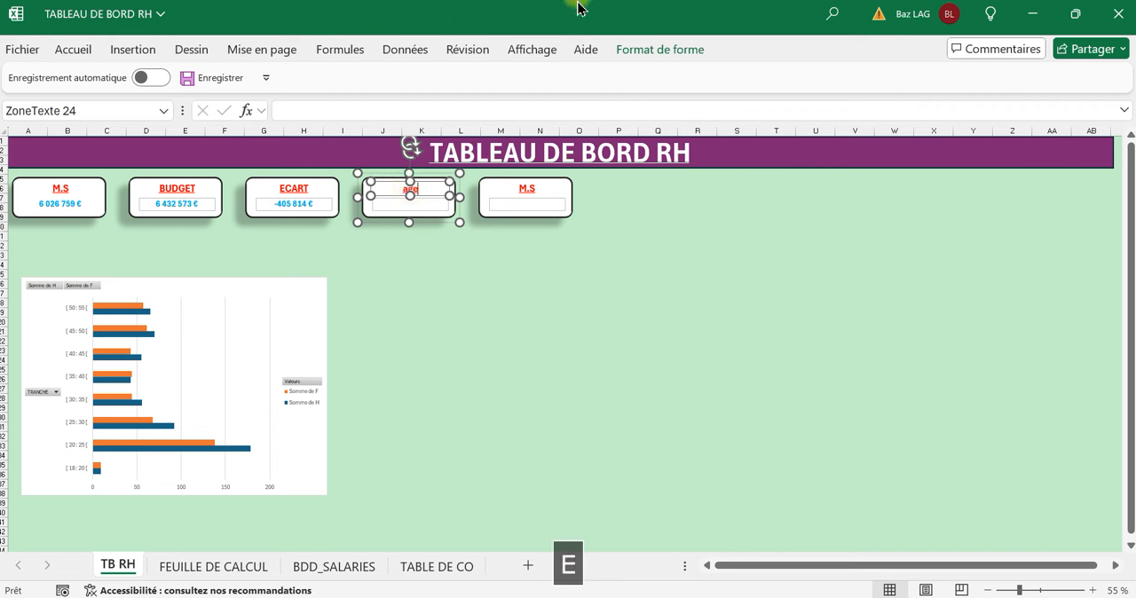
{"action": "key", "text": "BackSpace"}
{"action": "key", "text": "Caps_Lock"}
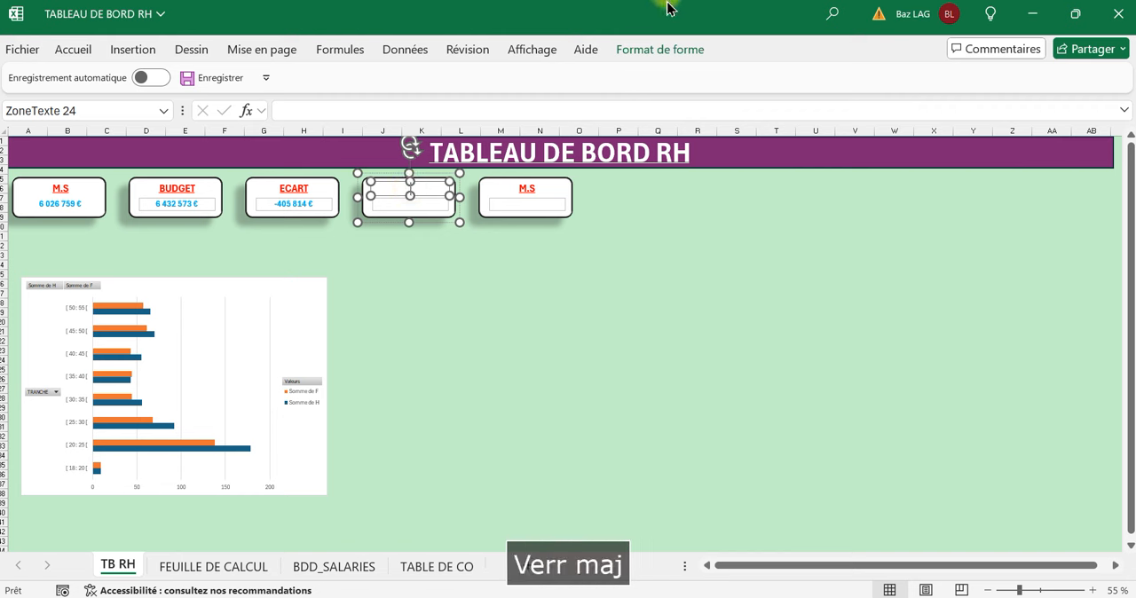
{"action": "type", "text": "GE MO"}
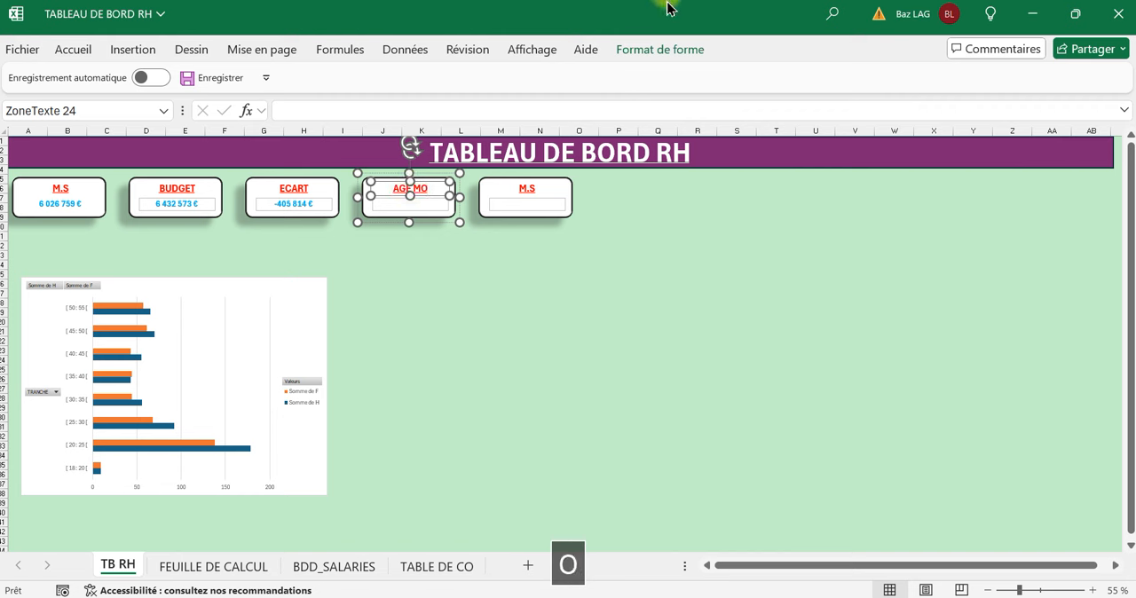
{"action": "type", "text": "YEN"}
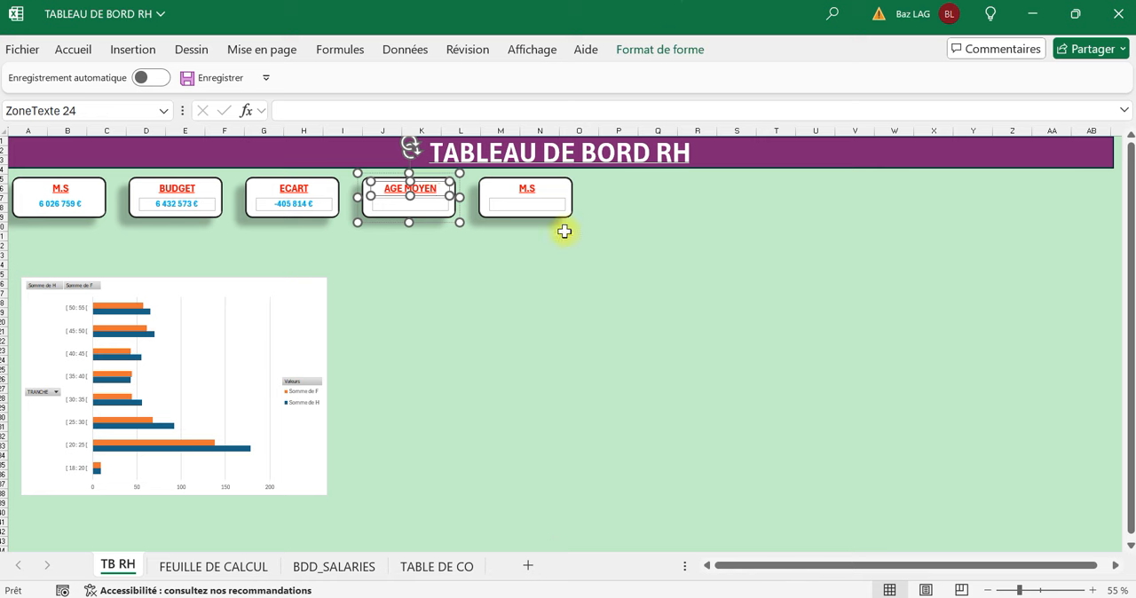
{"action": "left_click", "coordinate": [448, 284]}
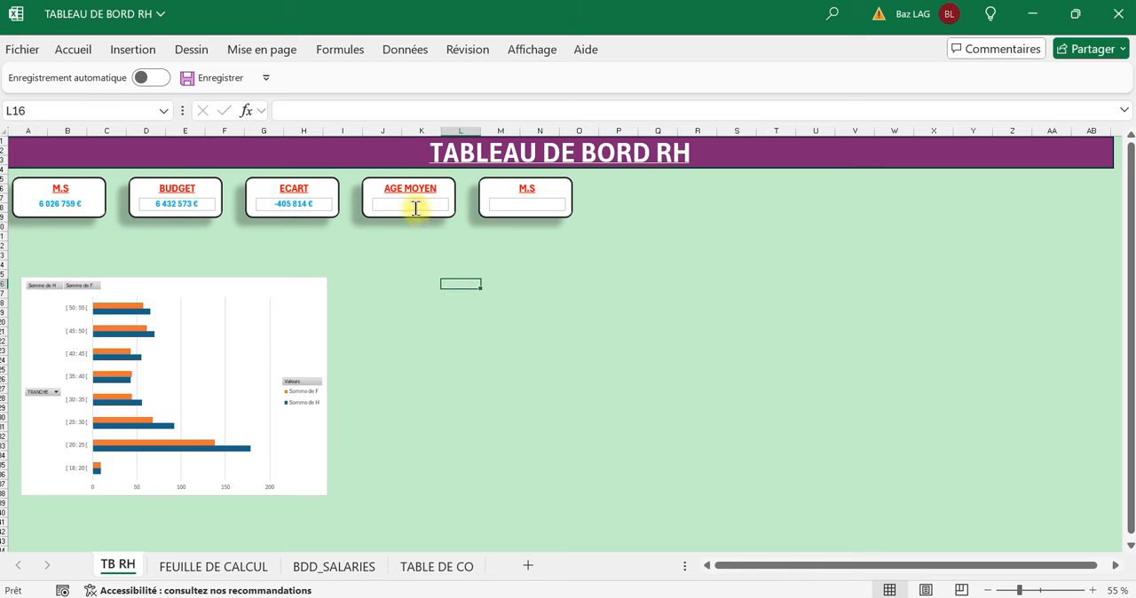
Link the empty value text box of the AGE MOYEN card to cell D18 of FEUILLE DE CALCUL.
{"action": "left_click", "coordinate": [415, 209]}
{"action": "left_click", "coordinate": [418, 265]}
{"action": "left_click", "coordinate": [413, 208]}
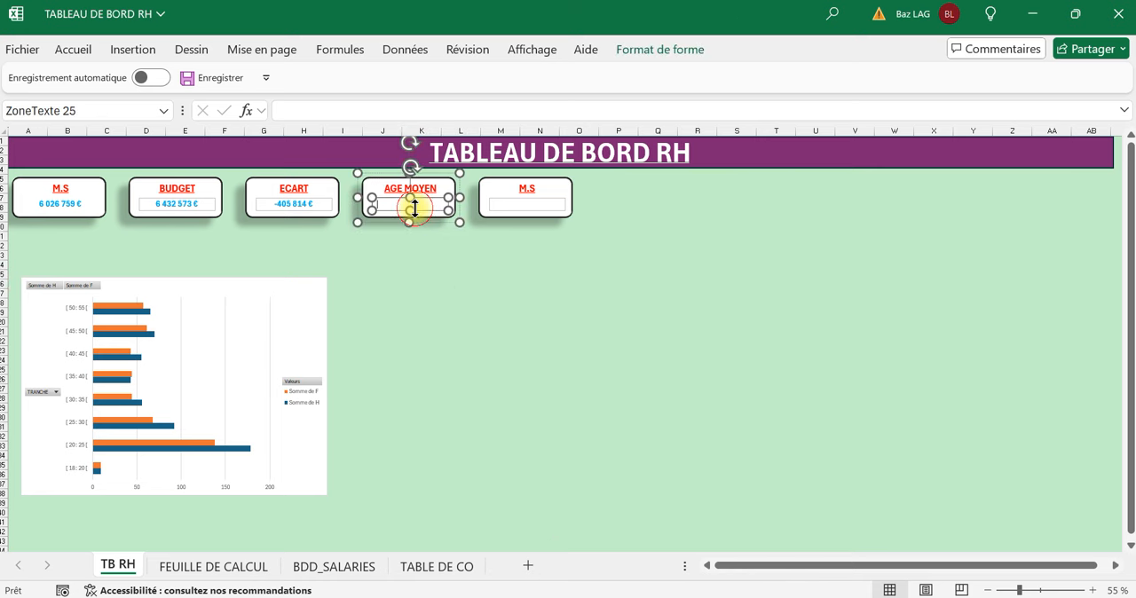
{"action": "left_click", "coordinate": [313, 112]}
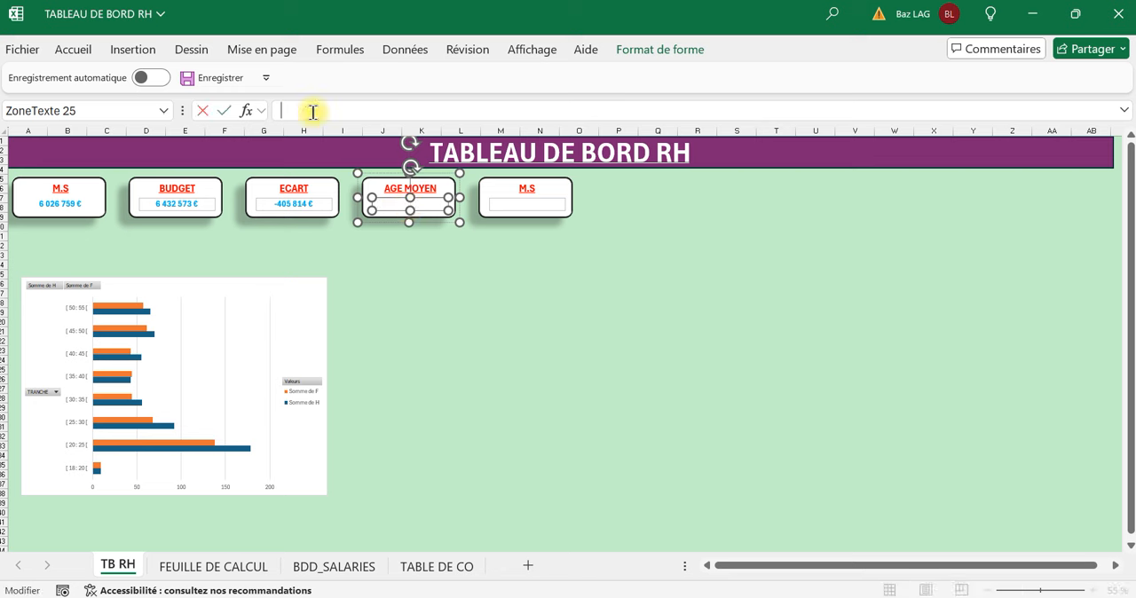
{"action": "type", "text": "="}
{"action": "key", "text": "BackSpace"}
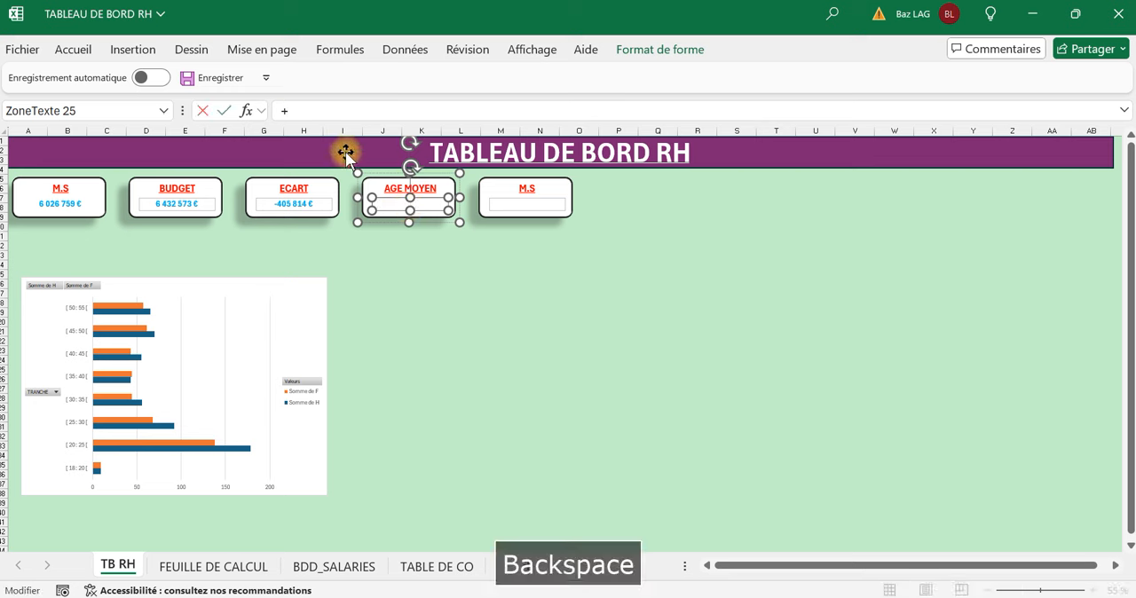
{"action": "type", "text": "="}
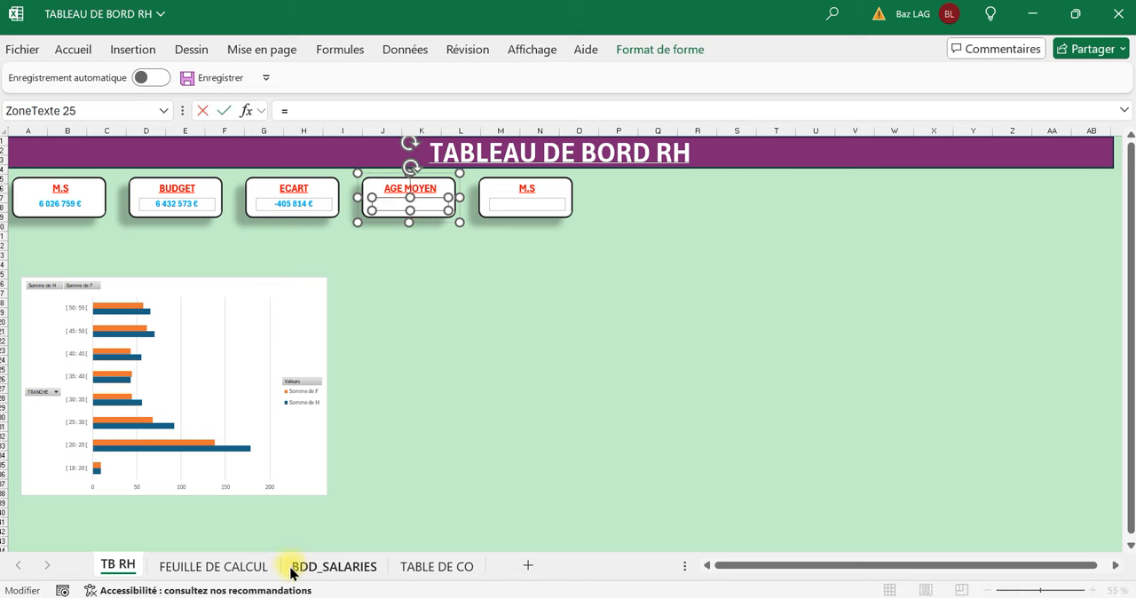
{"action": "left_click", "coordinate": [195, 569]}
{"action": "left_click", "coordinate": [439, 449]}
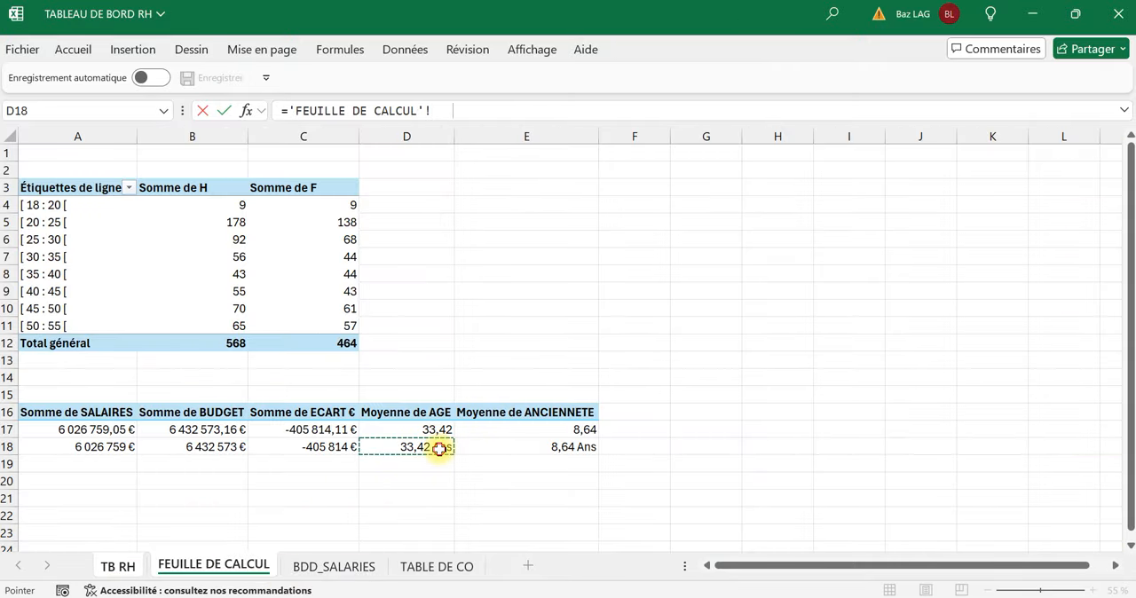
{"action": "key", "text": "Return"}
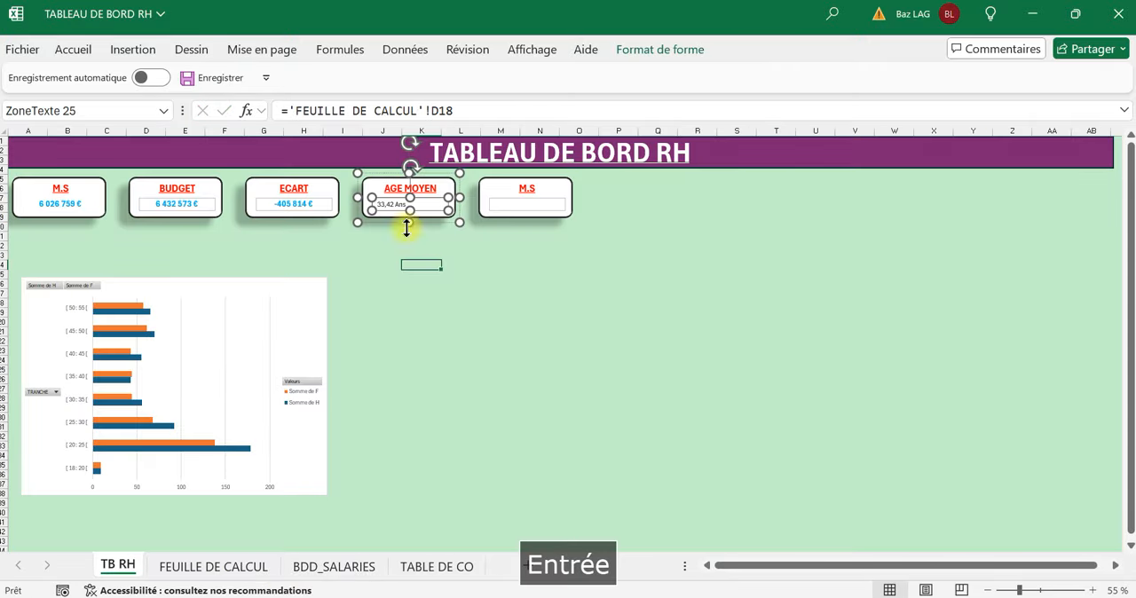
Format the AGE MOYEN card's value as bold, underlined, 16 pt text, centred horizontally and vertically.
{"action": "left_click", "coordinate": [73, 49]}
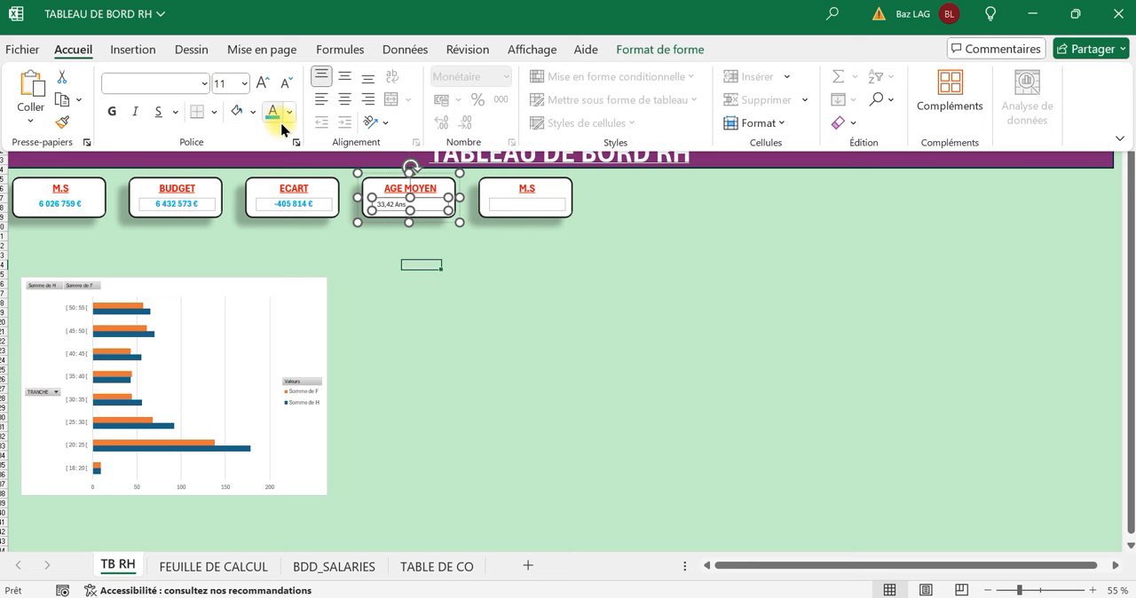
{"action": "left_click", "coordinate": [289, 111]}
{"action": "left_click", "coordinate": [289, 257]}
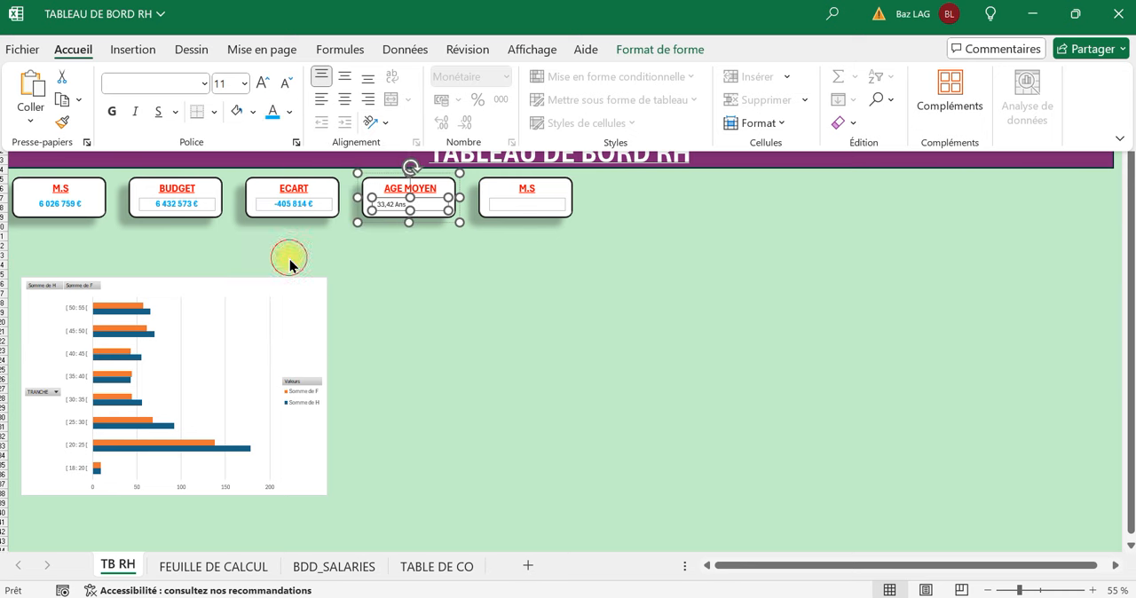
{"action": "left_click", "coordinate": [113, 115]}
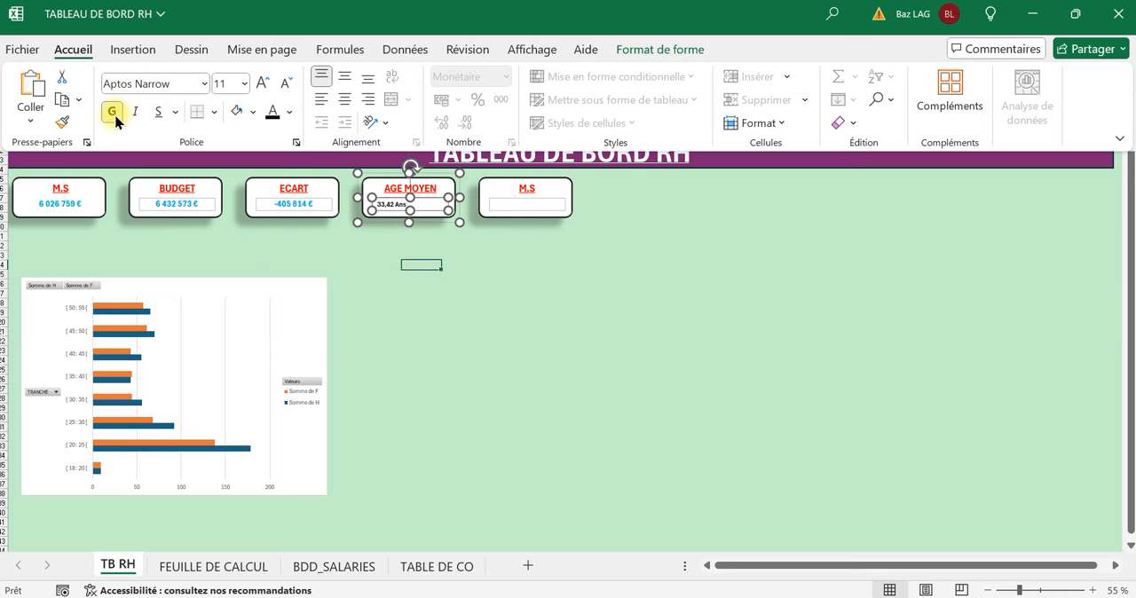
{"action": "left_click", "coordinate": [245, 84]}
{"action": "left_click", "coordinate": [256, 84]}
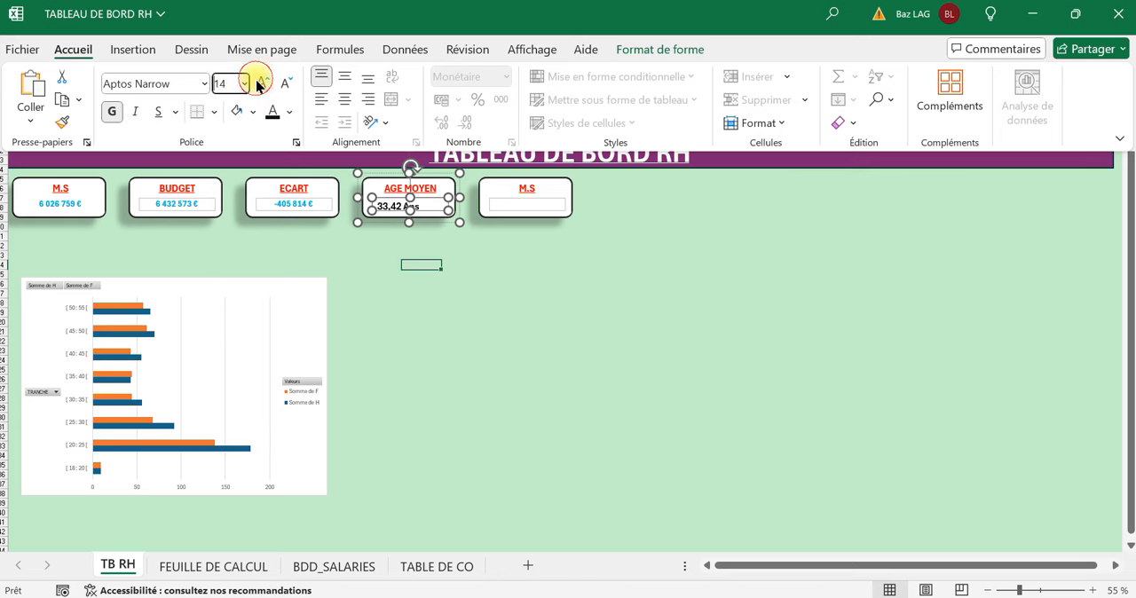
{"action": "left_click", "coordinate": [256, 83]}
{"action": "left_click", "coordinate": [345, 77]}
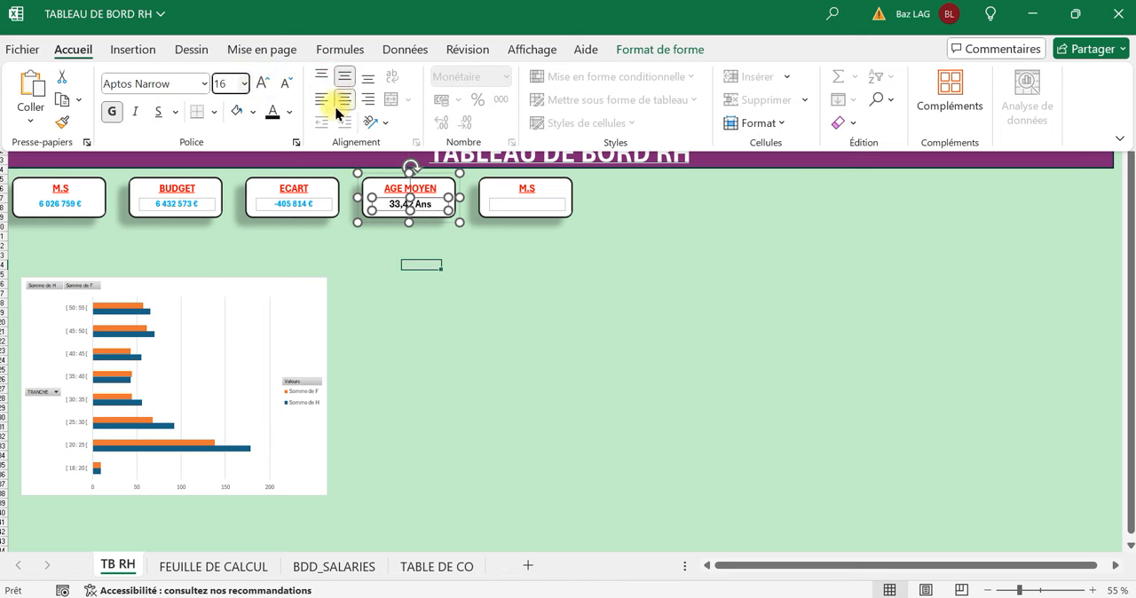
{"action": "left_click", "coordinate": [156, 113]}
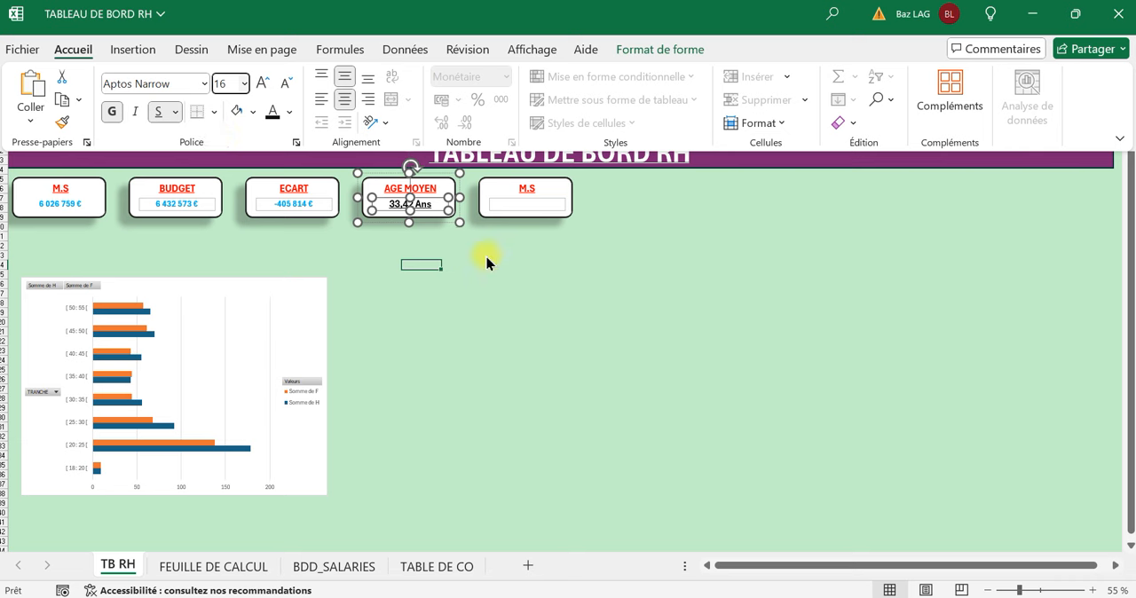
{"action": "left_click", "coordinate": [511, 259]}
Replace the fifth card's M.S title with ANCIENNETE.
{"action": "left_click", "coordinate": [525, 189]}
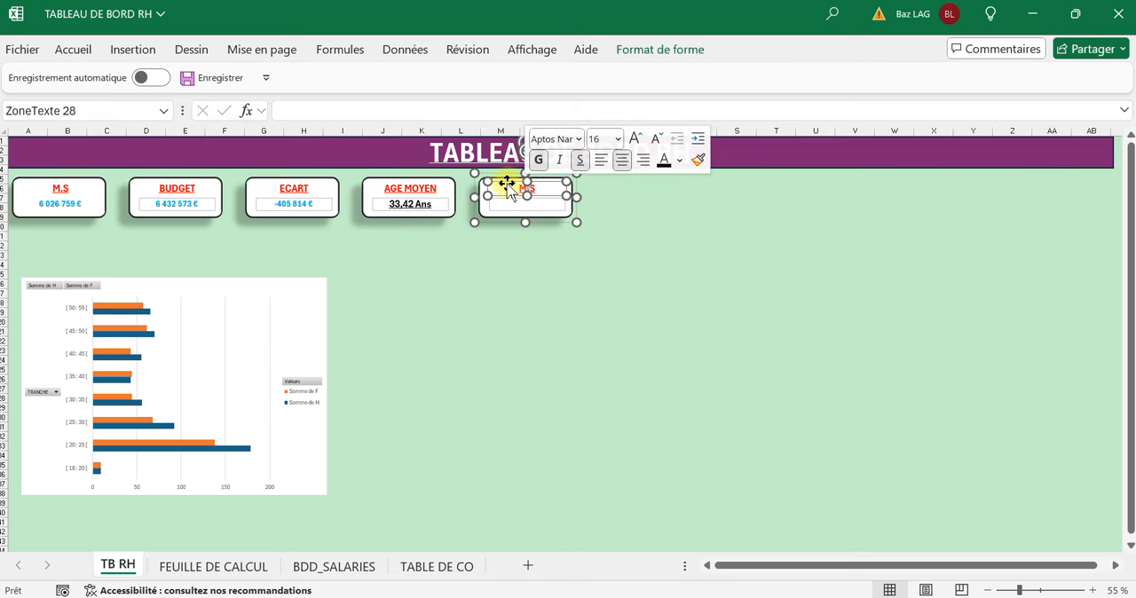
{"action": "key", "text": "Right"}
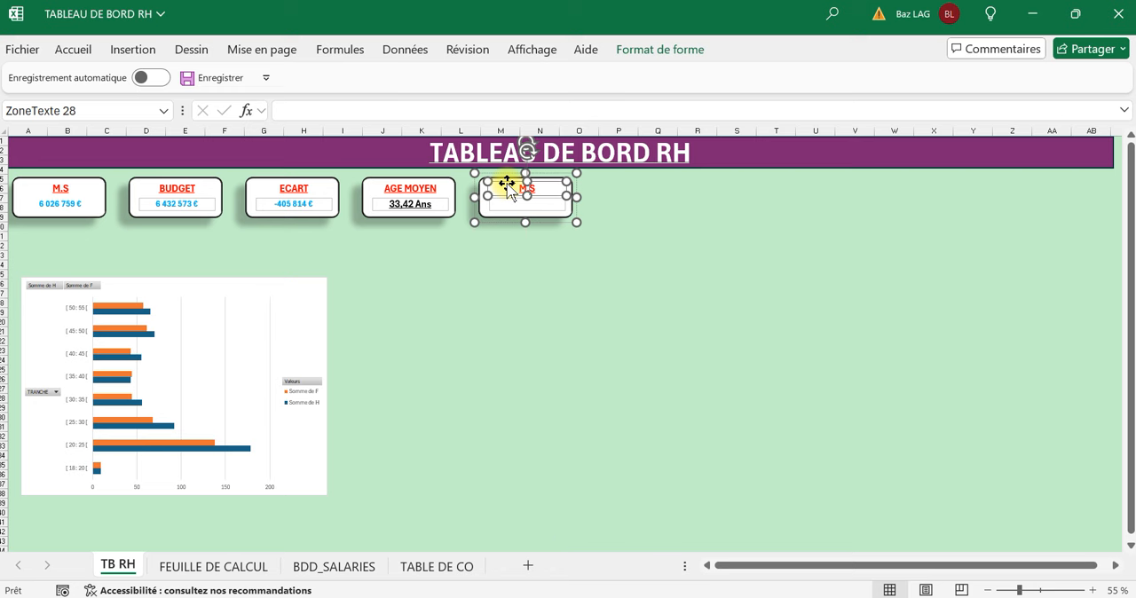
{"action": "left_click", "coordinate": [670, 302]}
{"action": "left_click", "coordinate": [523, 192]}
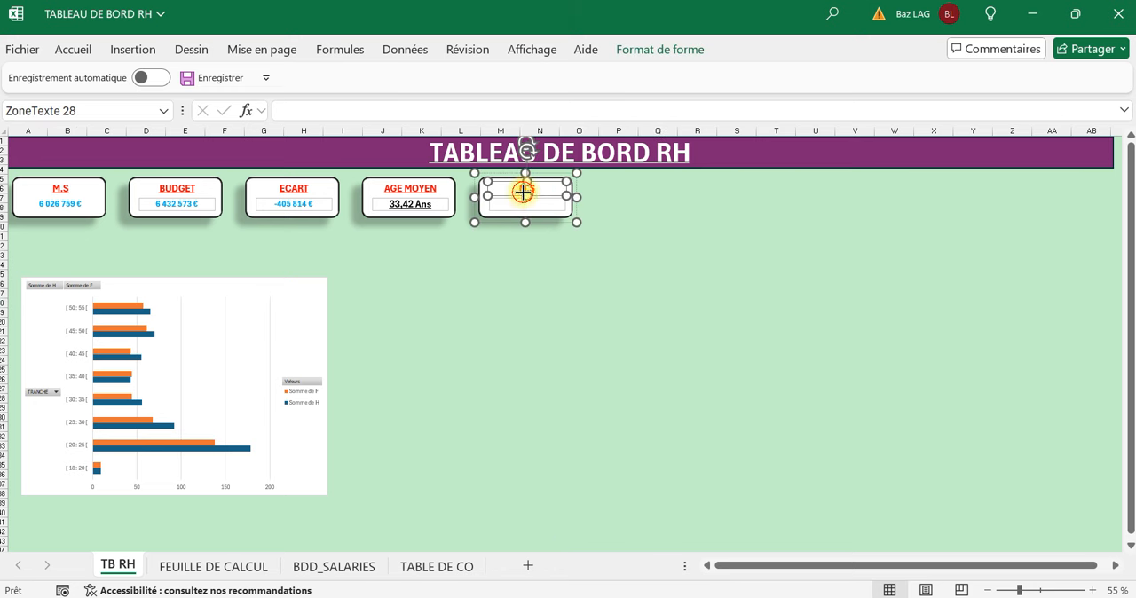
{"action": "left_click", "coordinate": [542, 188]}
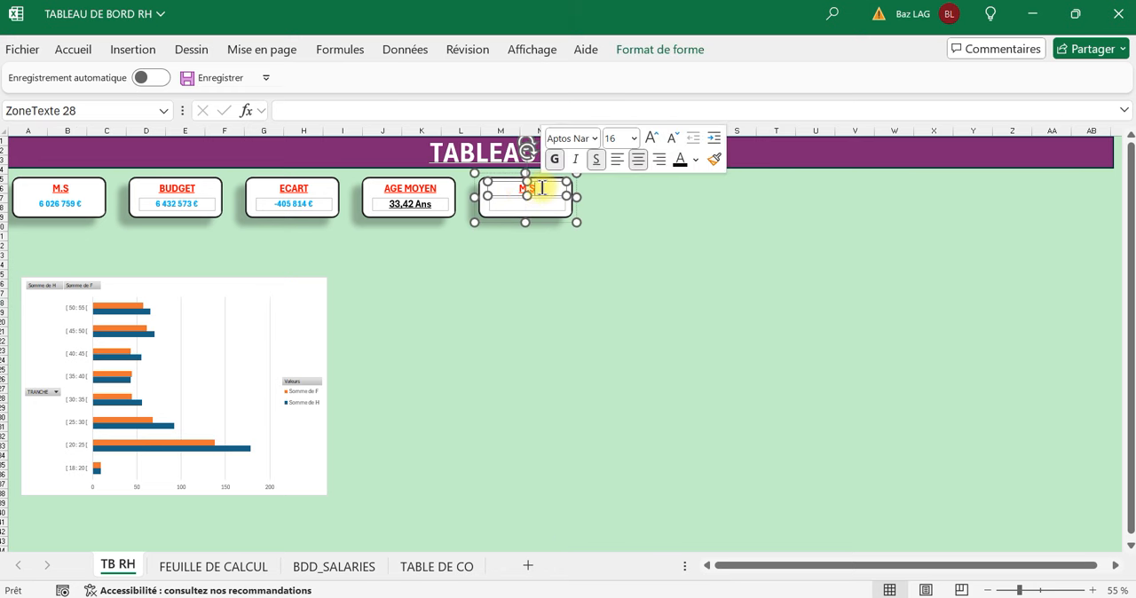
{"action": "key", "text": "BackSpace"}
{"action": "key", "text": "BackSpace"}
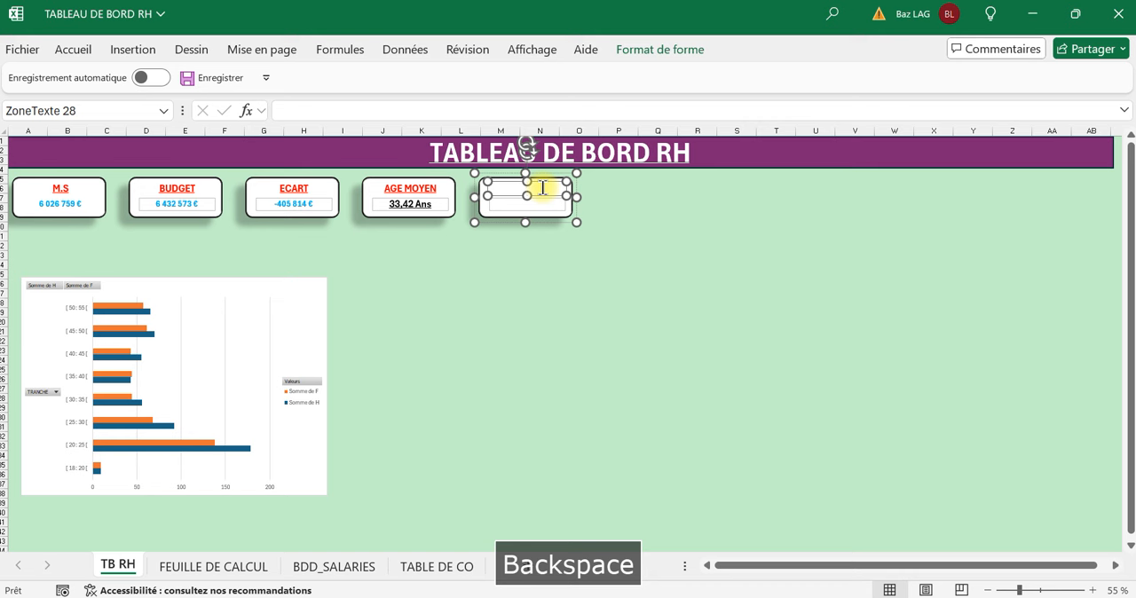
{"action": "type", "text": "A"}
{"action": "key", "text": "Caps_Lock"}
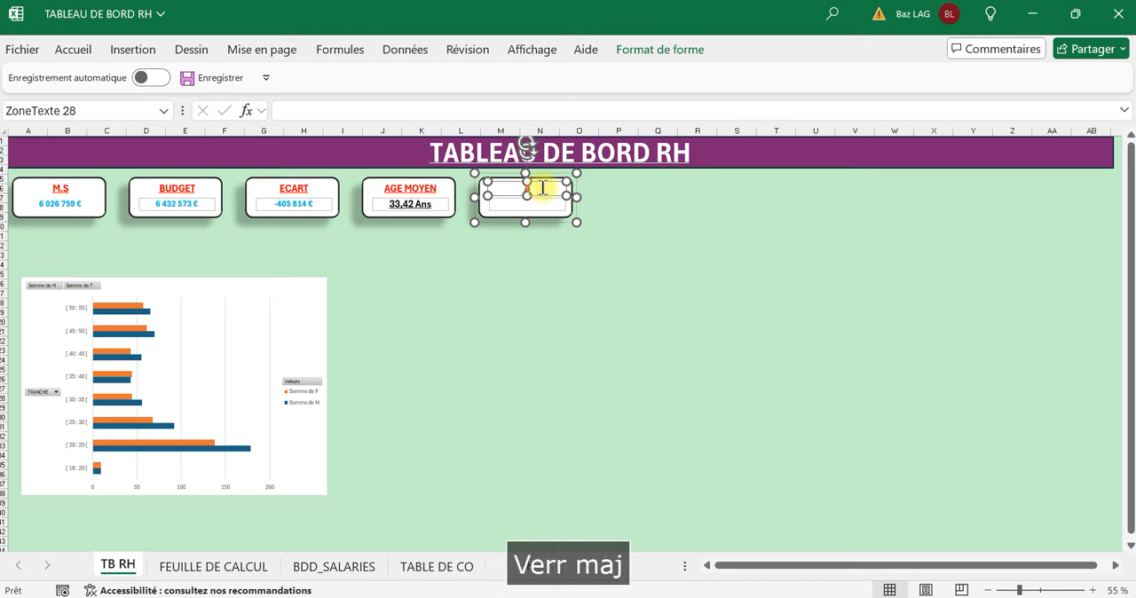
{"action": "type", "text": "N"}
{"action": "key", "text": "BackSpace"}
{"action": "key", "text": "Caps_Lock"}
{"action": "type", "text": "NCIENNETE"}
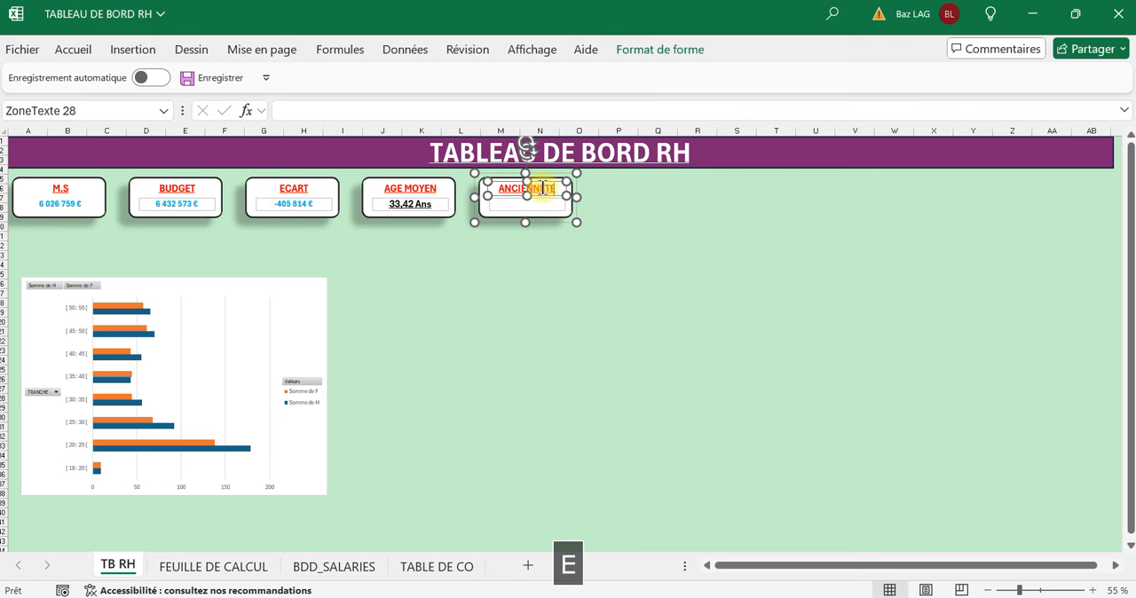
Link the empty value text box of the ANCIENNETE card to cell E18 of FEUILLE DE CALCUL.
{"action": "left_click", "coordinate": [543, 281]}
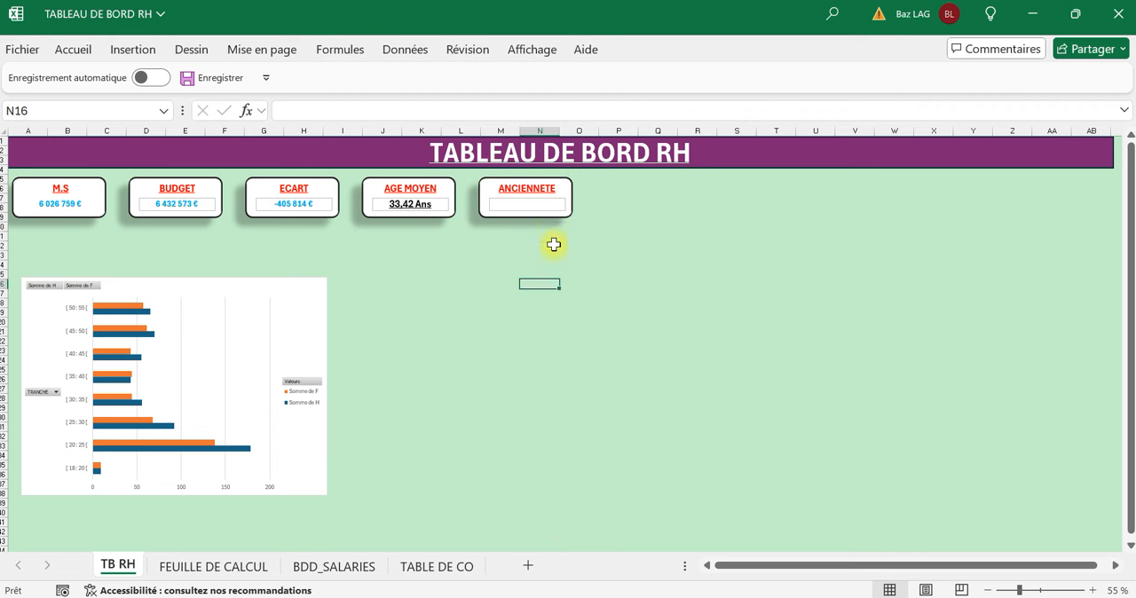
{"action": "left_click", "coordinate": [530, 204]}
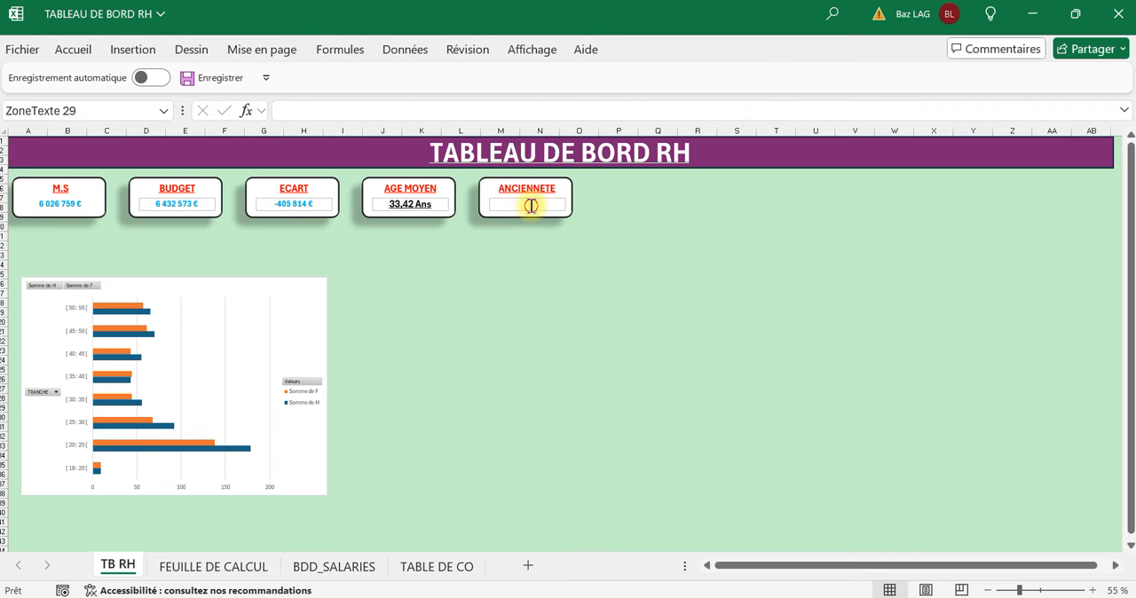
{"action": "left_click", "coordinate": [382, 111]}
{"action": "type", "text": "+"}
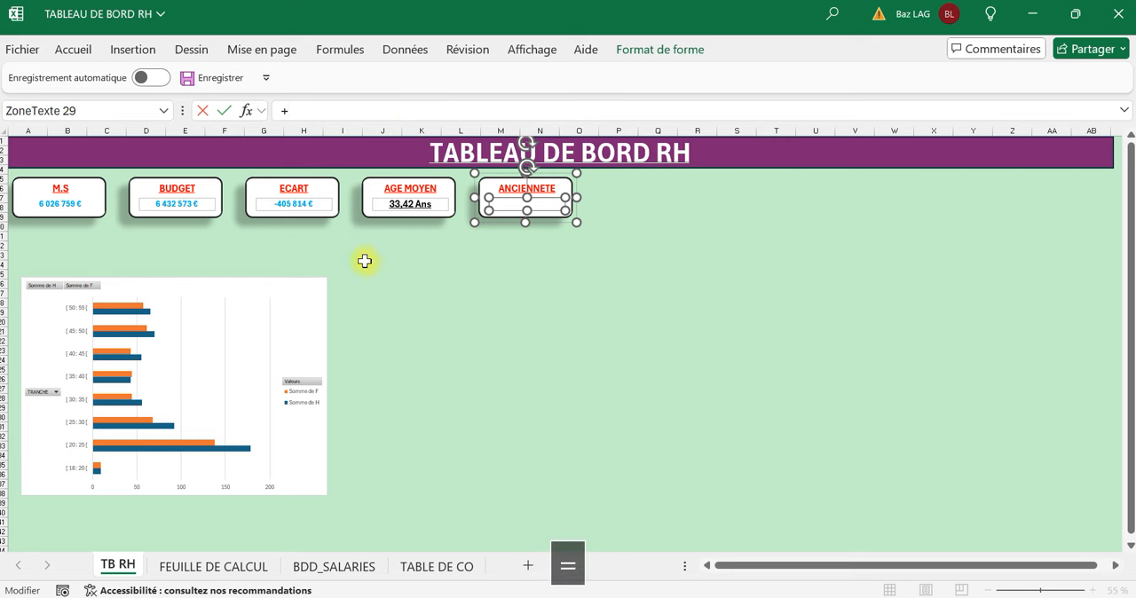
{"action": "key", "text": "BackSpace"}
{"action": "type", "text": "='FEUILLE DE CALCUL'!"}
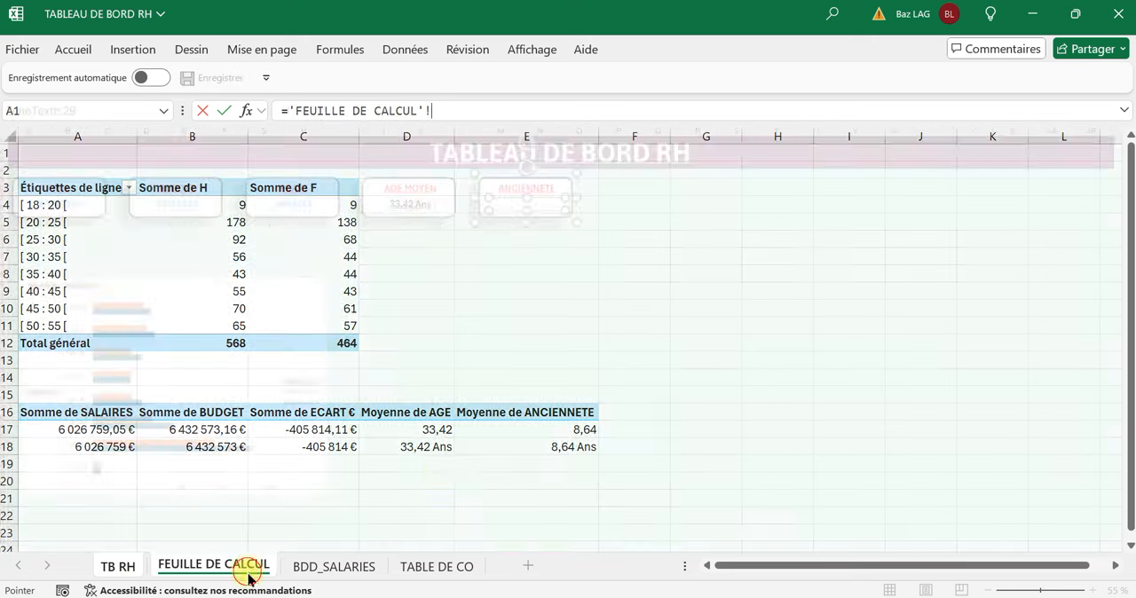
{"action": "left_click", "coordinate": [249, 575]}
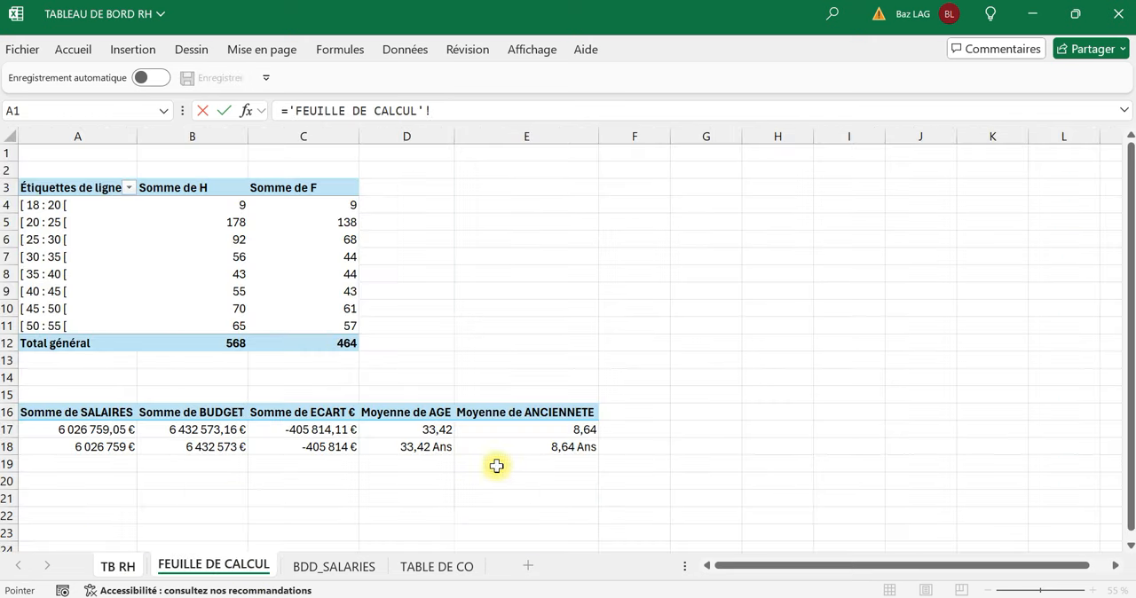
{"action": "left_click", "coordinate": [540, 451]}
{"action": "key", "text": "Return"}
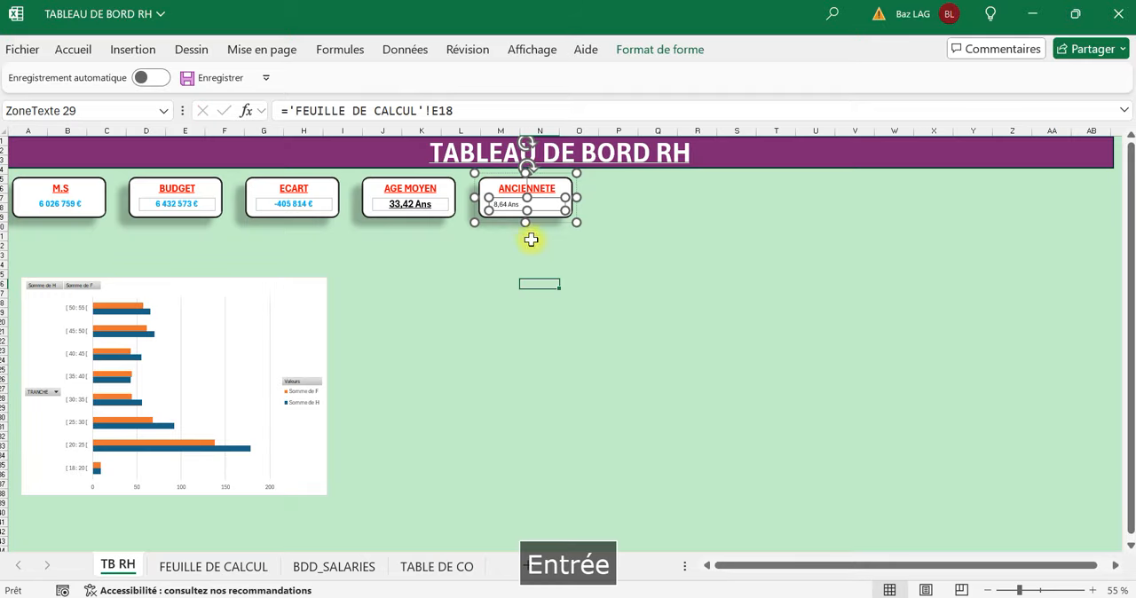
Format the ANCIENNETE card's value as bold 14 pt text, centred horizontally and vertically.
{"action": "left_click", "coordinate": [73, 49]}
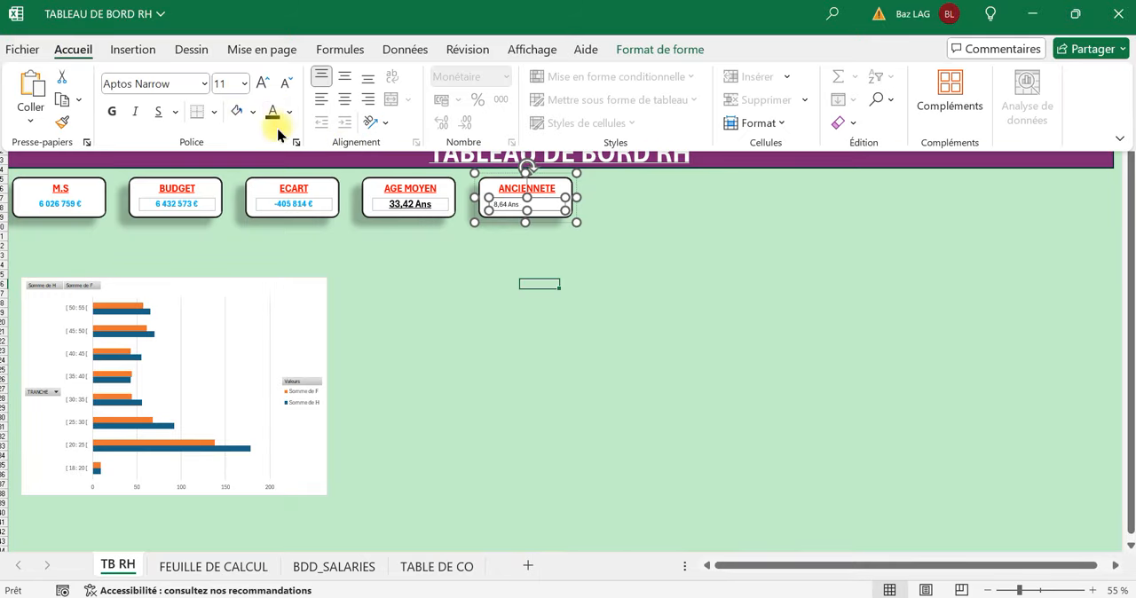
{"action": "left_click", "coordinate": [112, 112]}
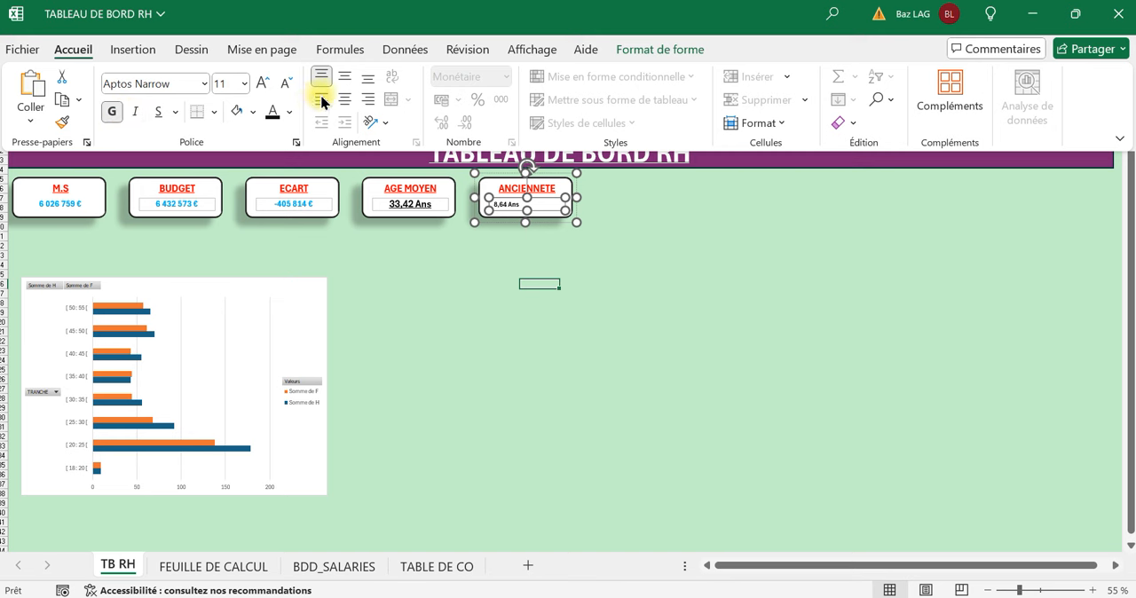
{"action": "left_click", "coordinate": [260, 82]}
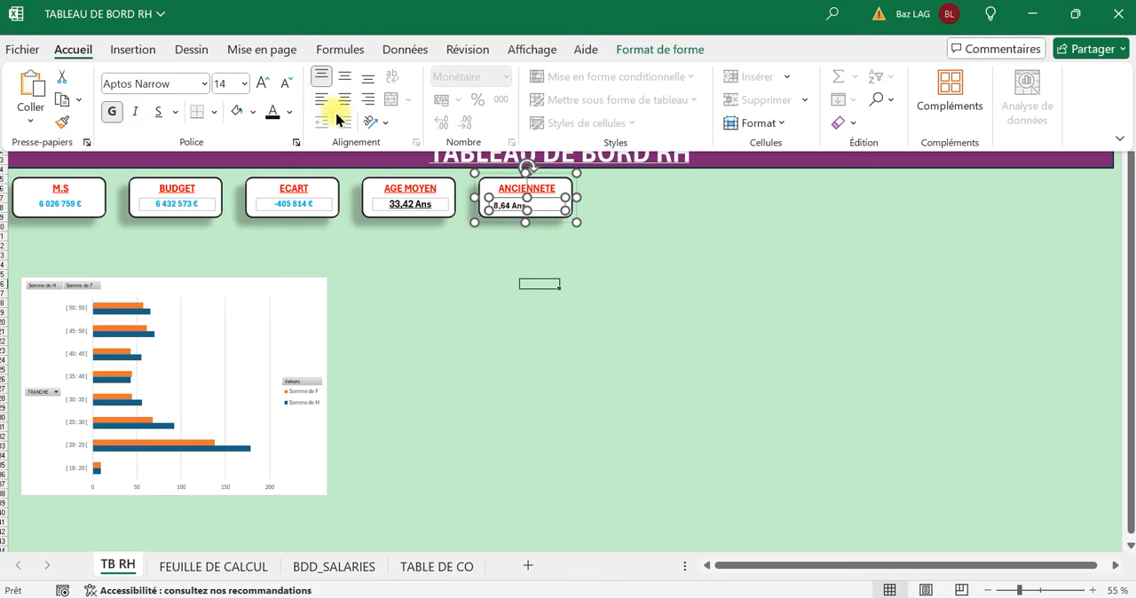
{"action": "left_click", "coordinate": [345, 78]}
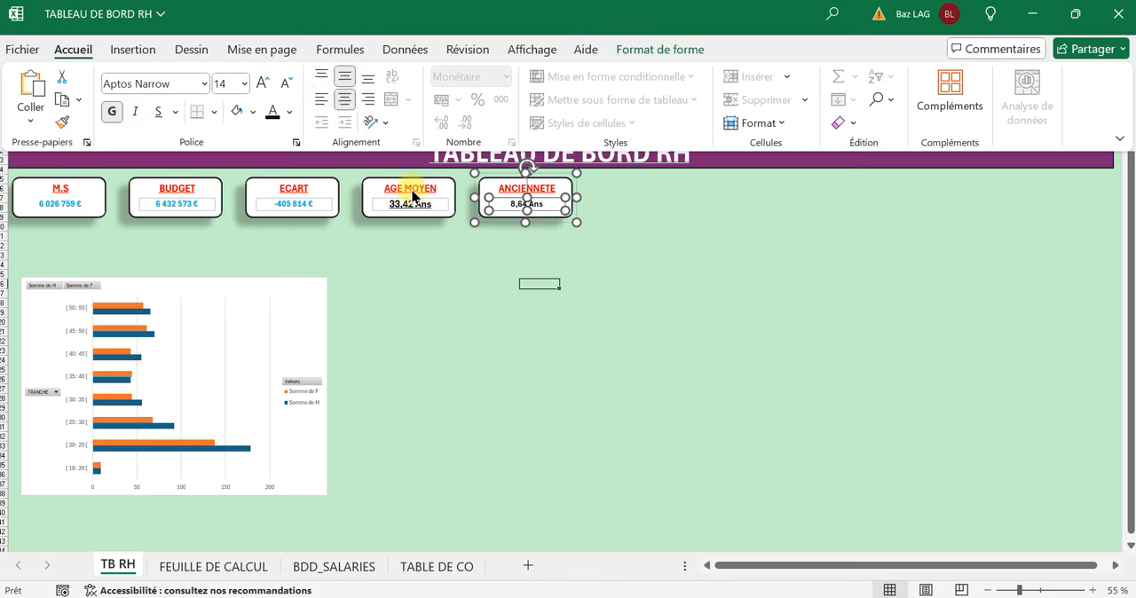
{"action": "left_click", "coordinate": [437, 274]}
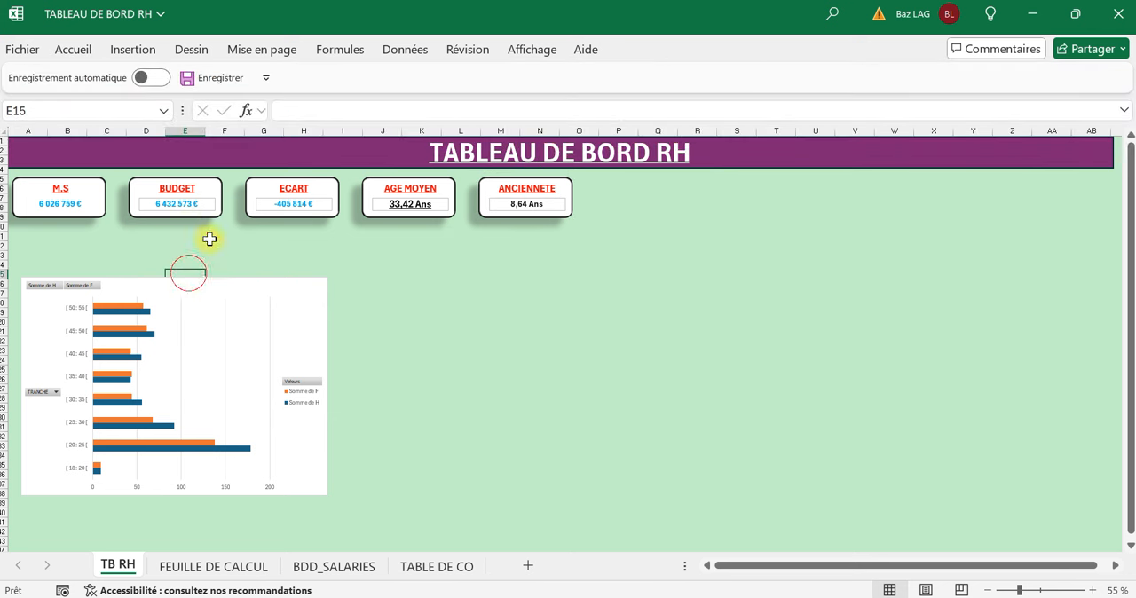
Remove the outline from the value text box of the BUDGET card.
{"action": "left_click", "coordinate": [211, 205]}
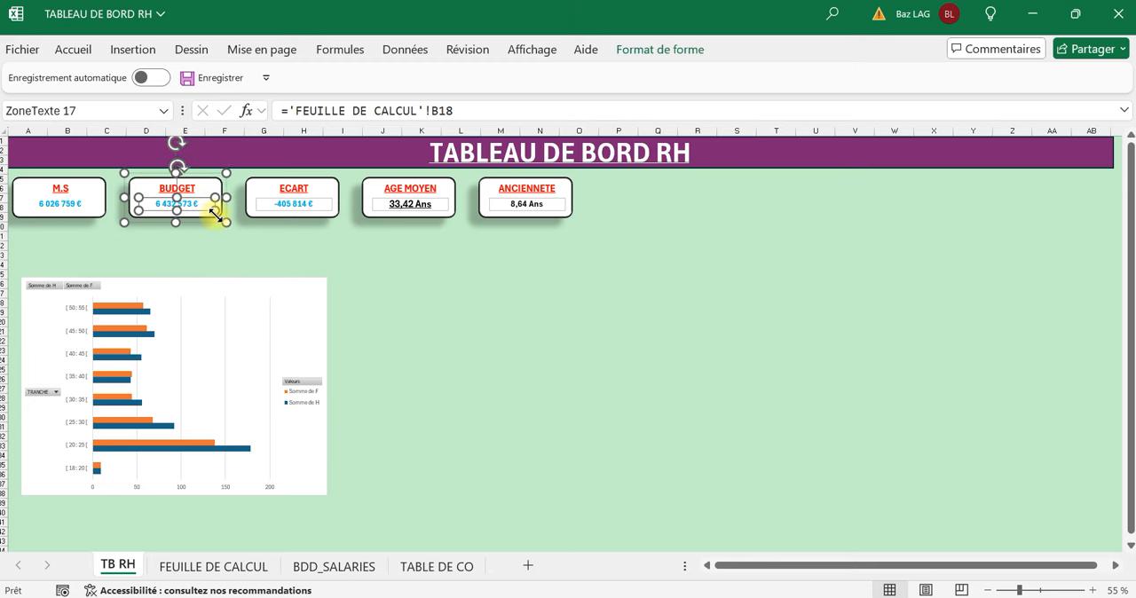
{"action": "left_click", "coordinate": [670, 54]}
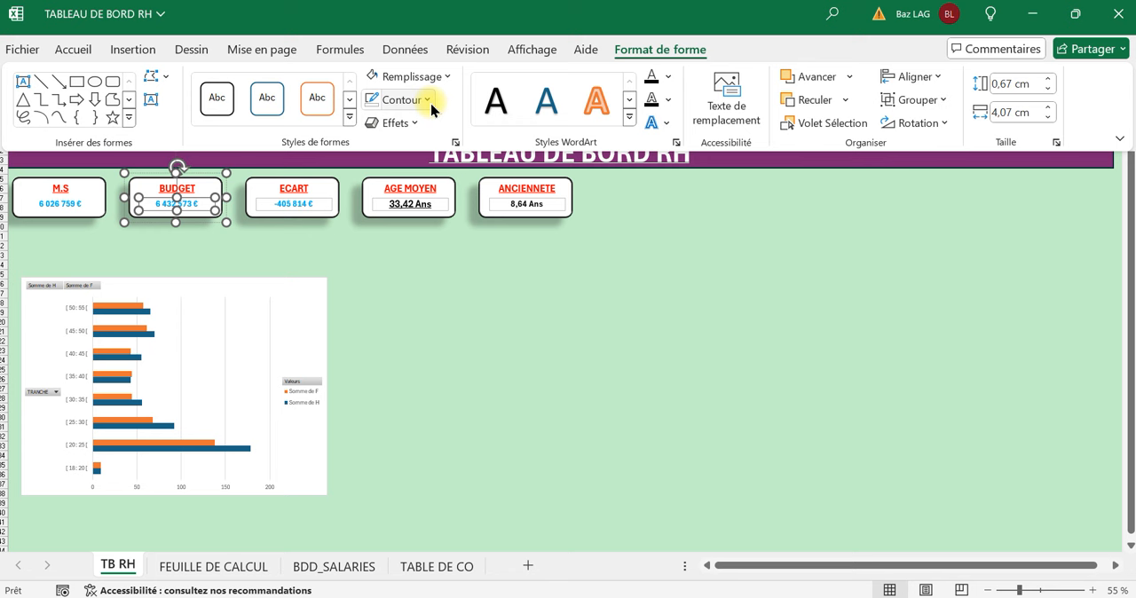
{"action": "left_click", "coordinate": [430, 100]}
{"action": "left_click", "coordinate": [428, 326]}
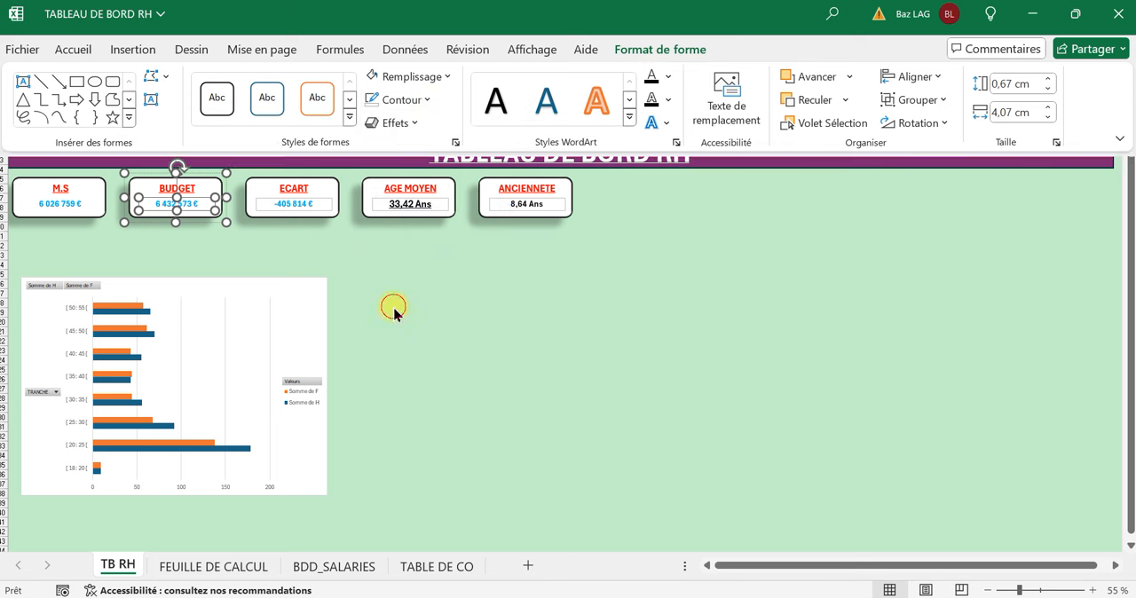
{"action": "left_click", "coordinate": [393, 307]}
{"action": "left_click", "coordinate": [320, 211]}
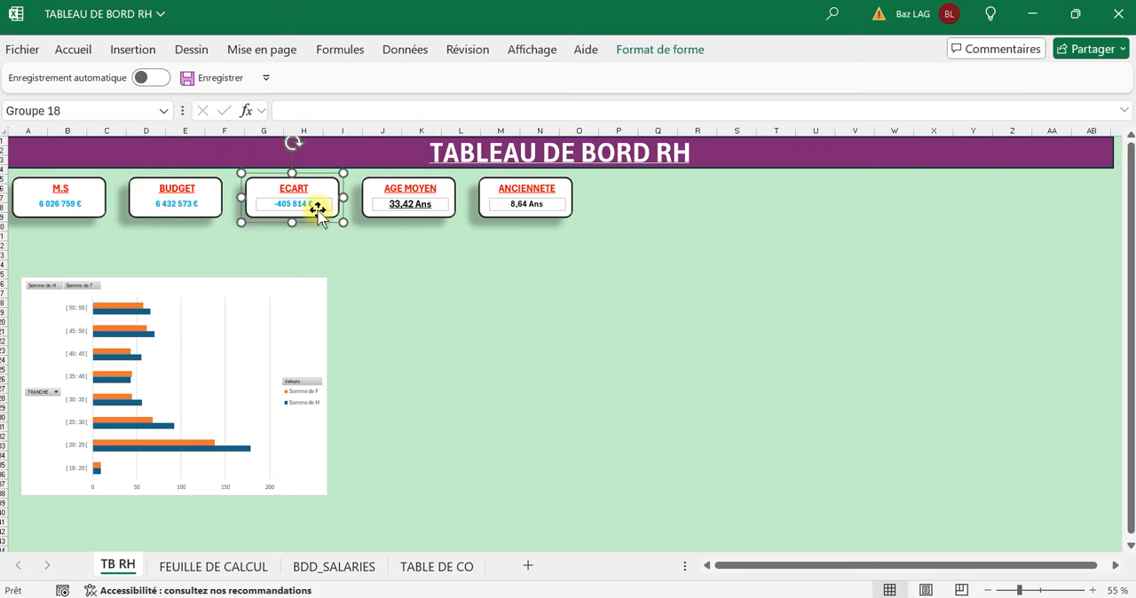
{"action": "left_click", "coordinate": [317, 208]}
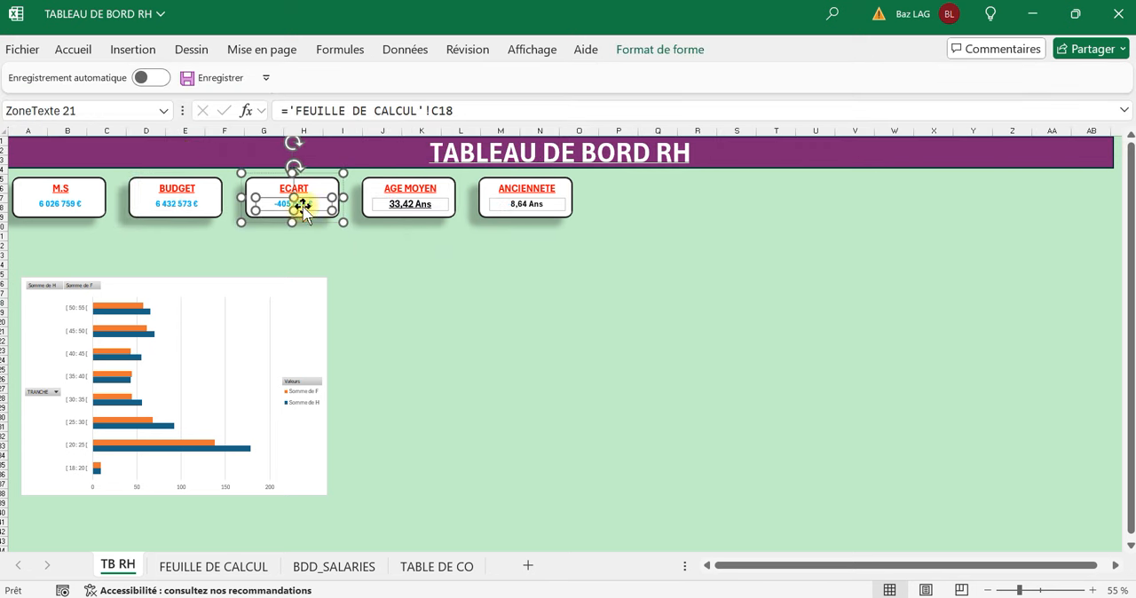
{"action": "left_click", "coordinate": [419, 211], "text": "ctrl"}
{"action": "left_click", "coordinate": [346, 283]}
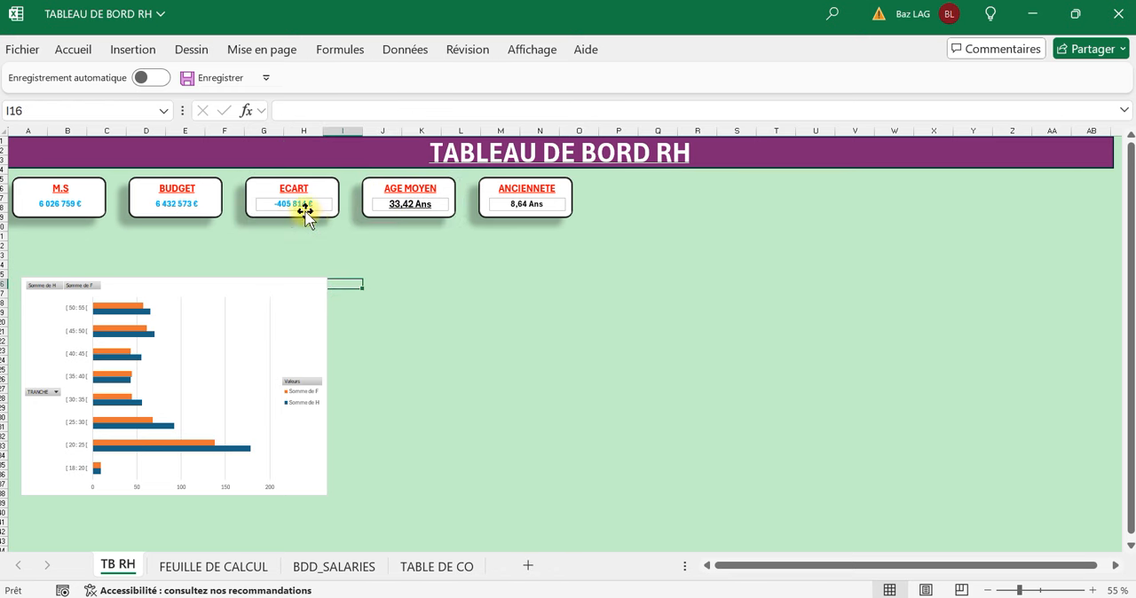
Remove the outline from the value text box of the ECART card.
{"action": "left_click", "coordinate": [306, 212]}
{"action": "left_click", "coordinate": [297, 206]}
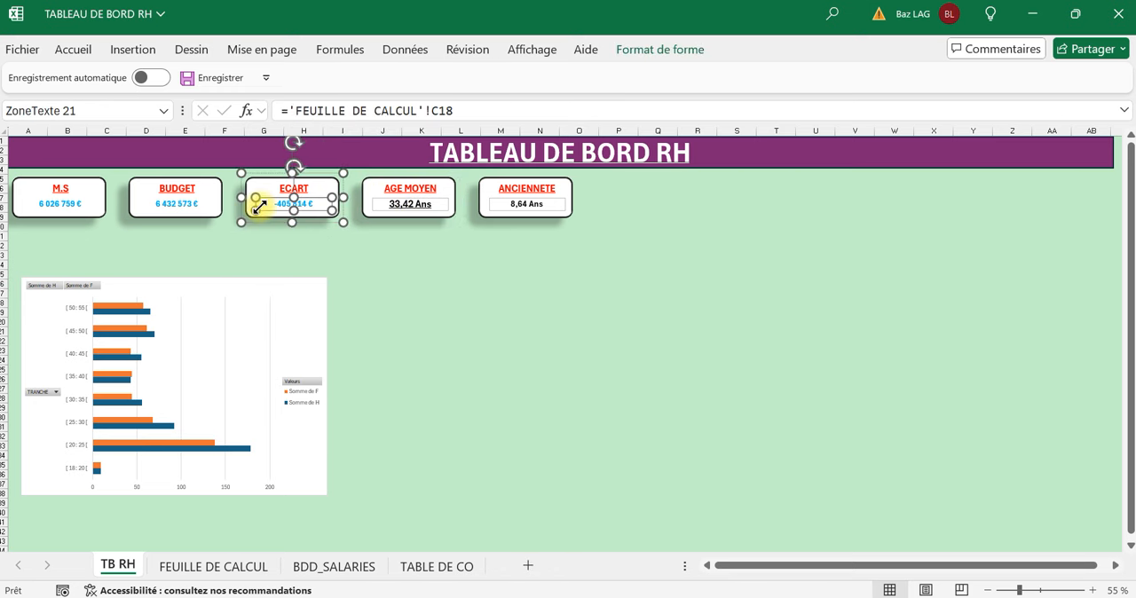
{"action": "left_click", "coordinate": [663, 51]}
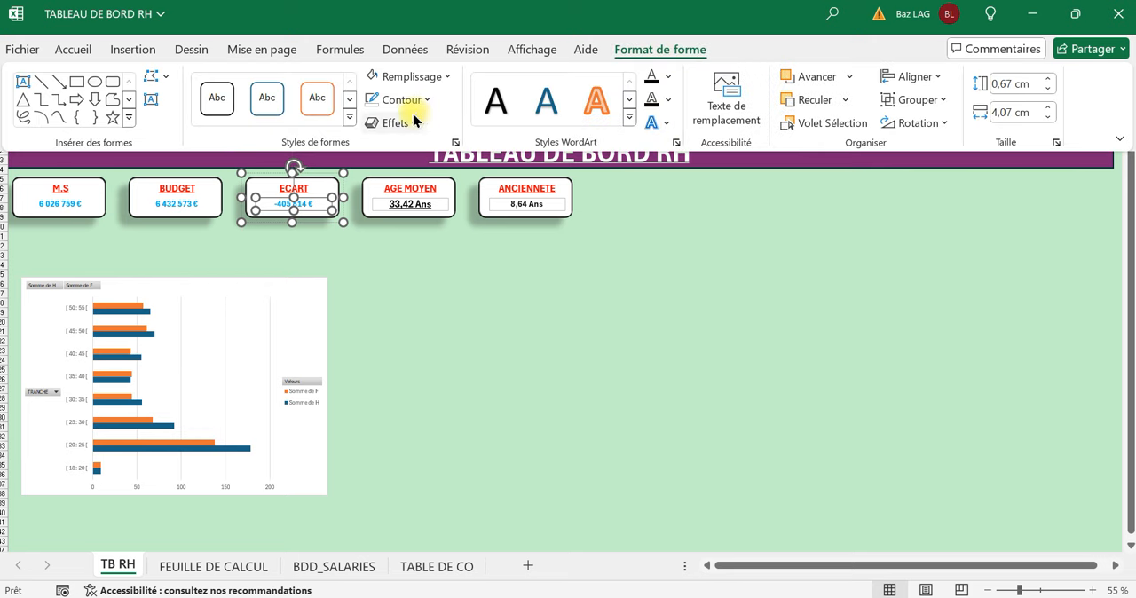
{"action": "left_click", "coordinate": [424, 99]}
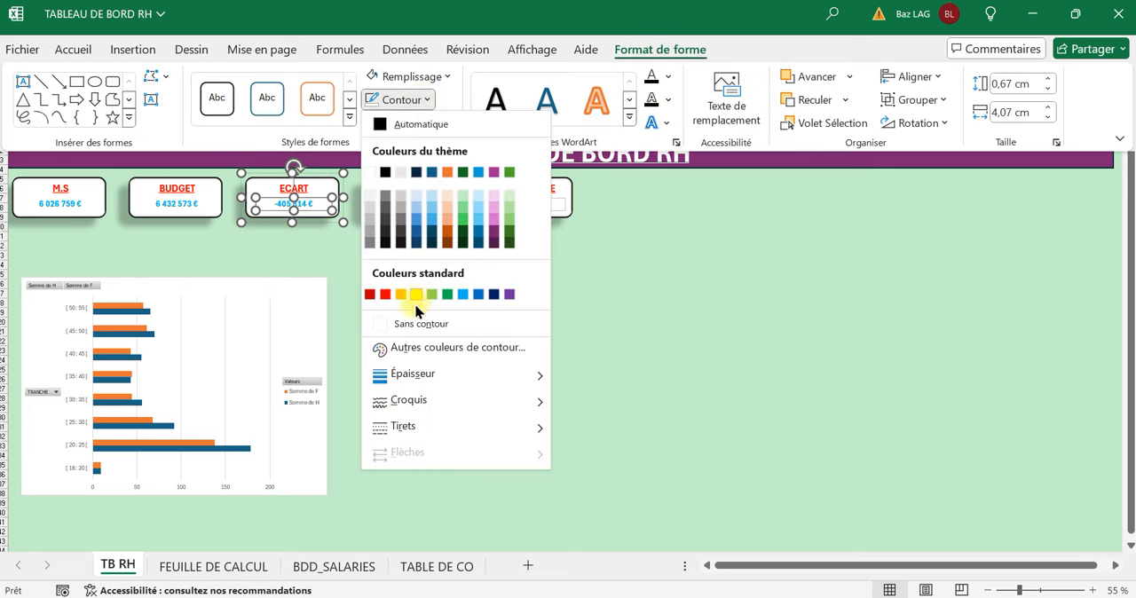
{"action": "left_click", "coordinate": [415, 324]}
{"action": "left_click", "coordinate": [448, 315]}
{"action": "left_click", "coordinate": [441, 314]}
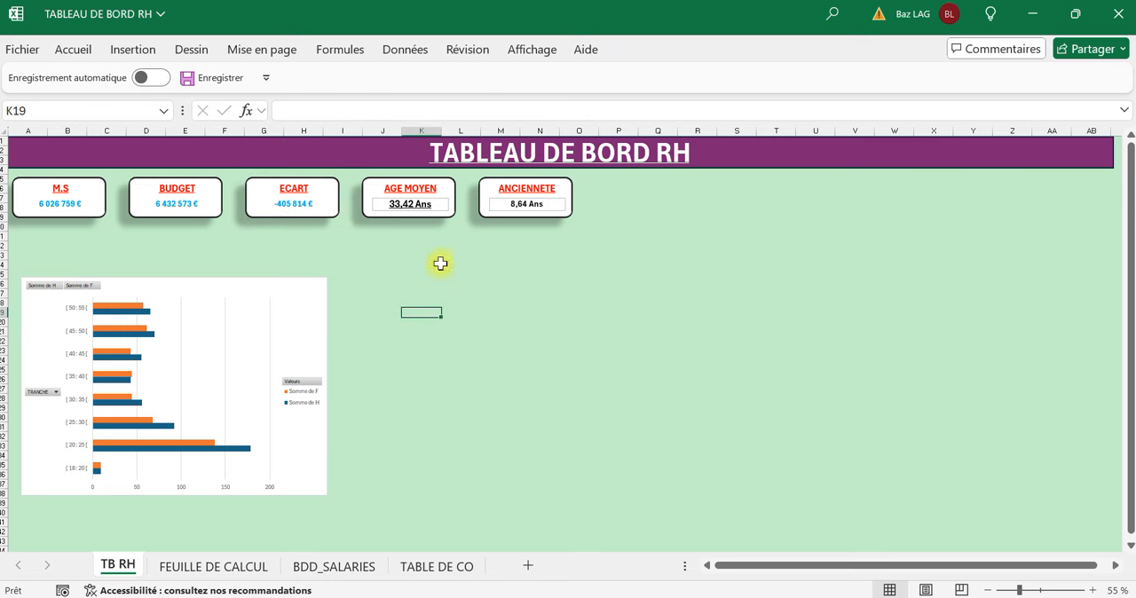
Remove the outline from the value text box of the AGE MOYEN card.
{"action": "left_click", "coordinate": [424, 209]}
{"action": "left_click", "coordinate": [425, 203]}
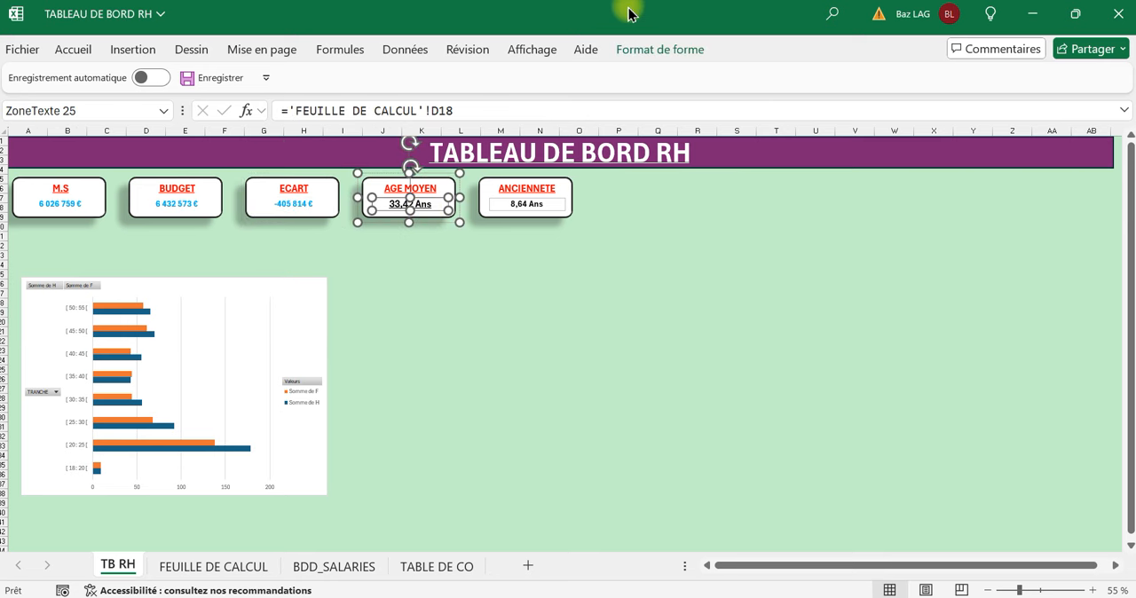
{"action": "left_click", "coordinate": [647, 53]}
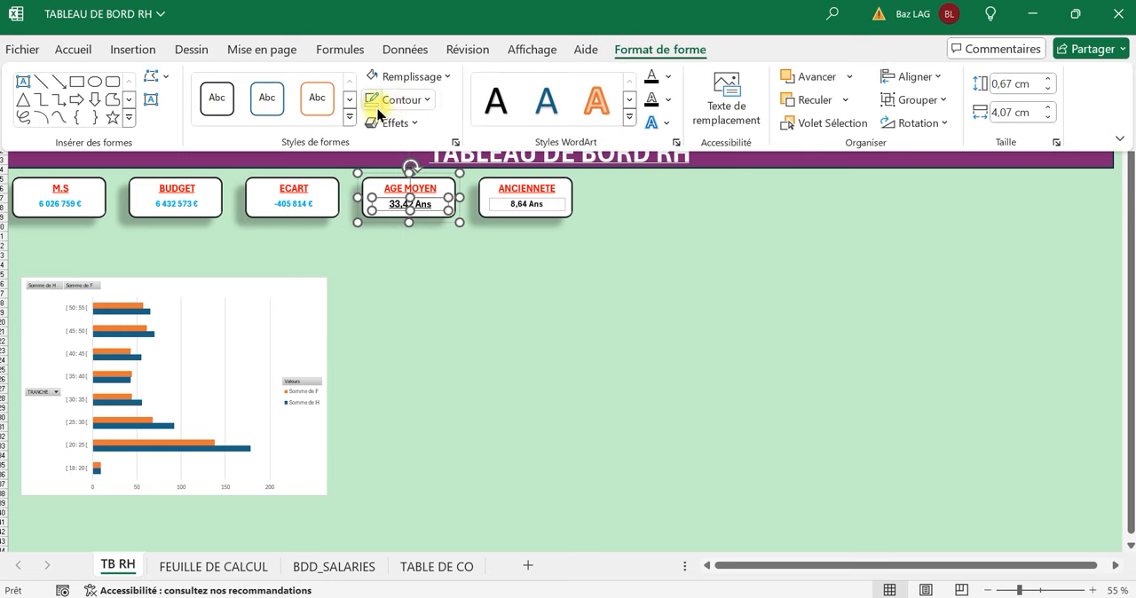
{"action": "left_click", "coordinate": [421, 103]}
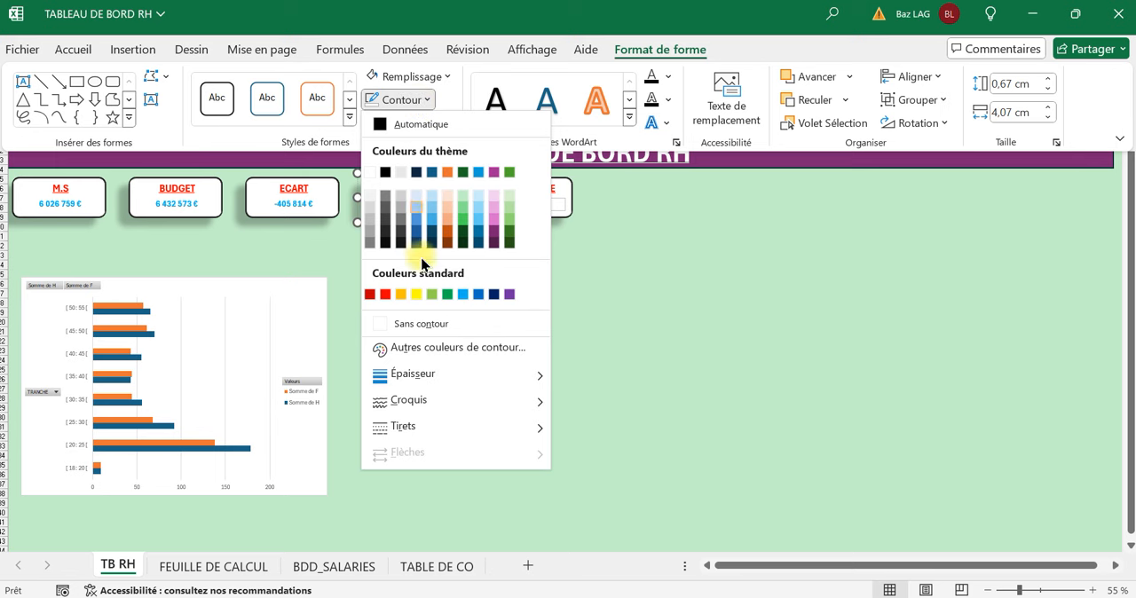
{"action": "left_click", "coordinate": [433, 325]}
{"action": "left_click", "coordinate": [568, 300]}
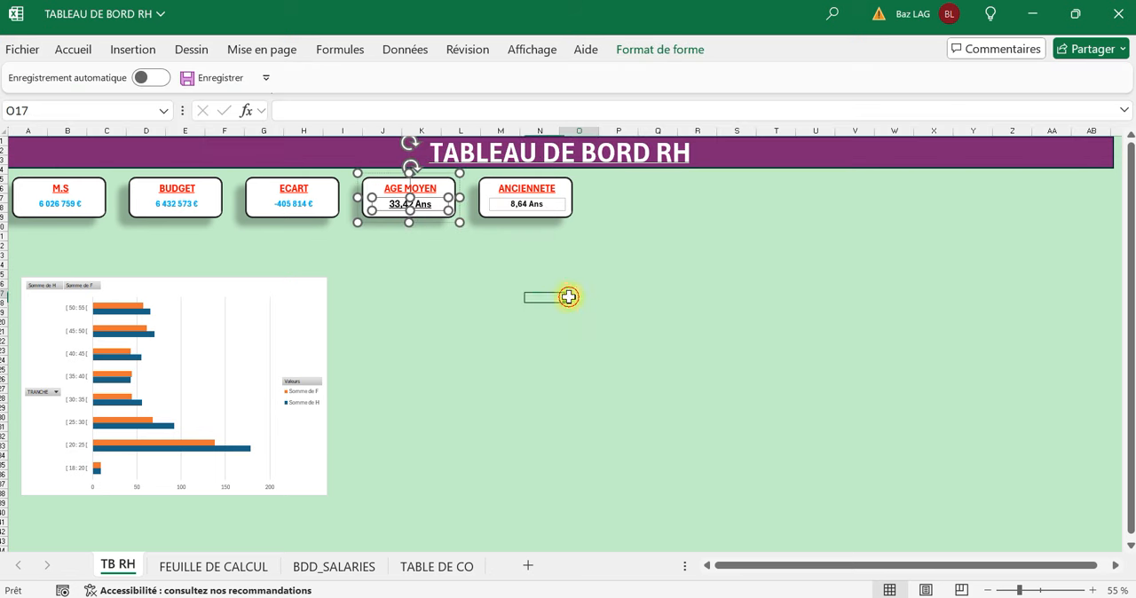
Remove the outline from the value text box of the ANCIENNETE card.
{"action": "left_click", "coordinate": [545, 207]}
{"action": "left_click", "coordinate": [542, 209]}
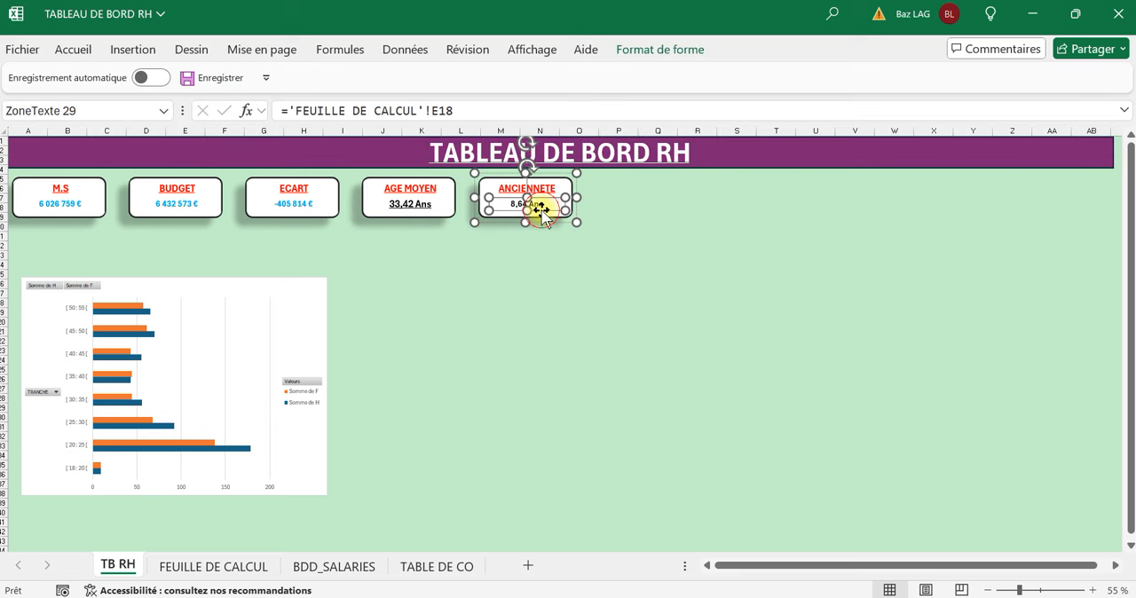
{"action": "left_click", "coordinate": [632, 49]}
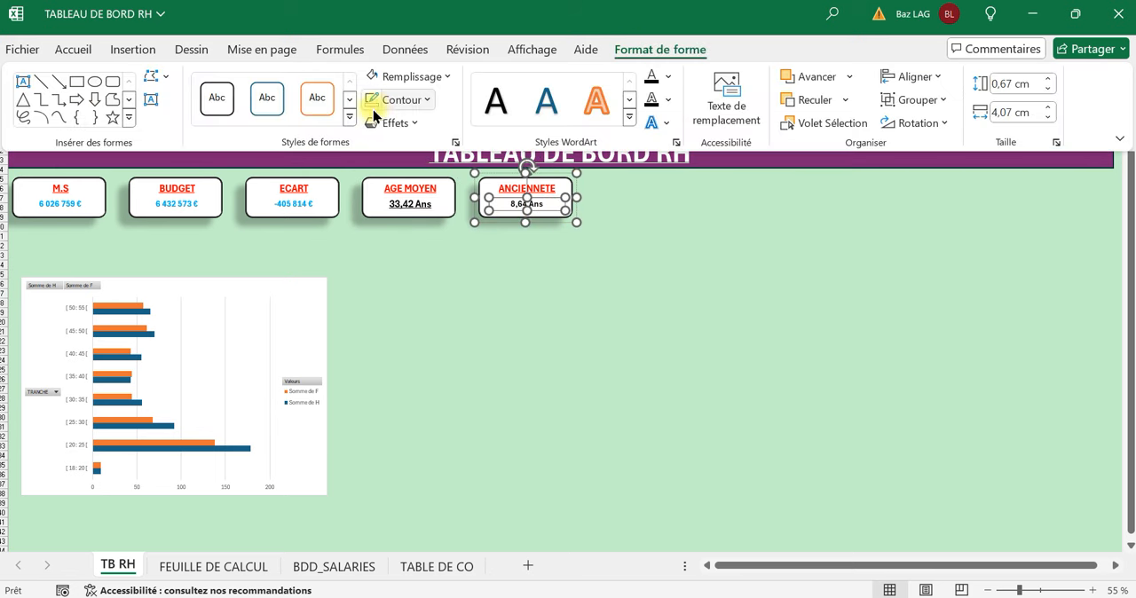
{"action": "left_click", "coordinate": [423, 109]}
{"action": "left_click", "coordinate": [406, 324]}
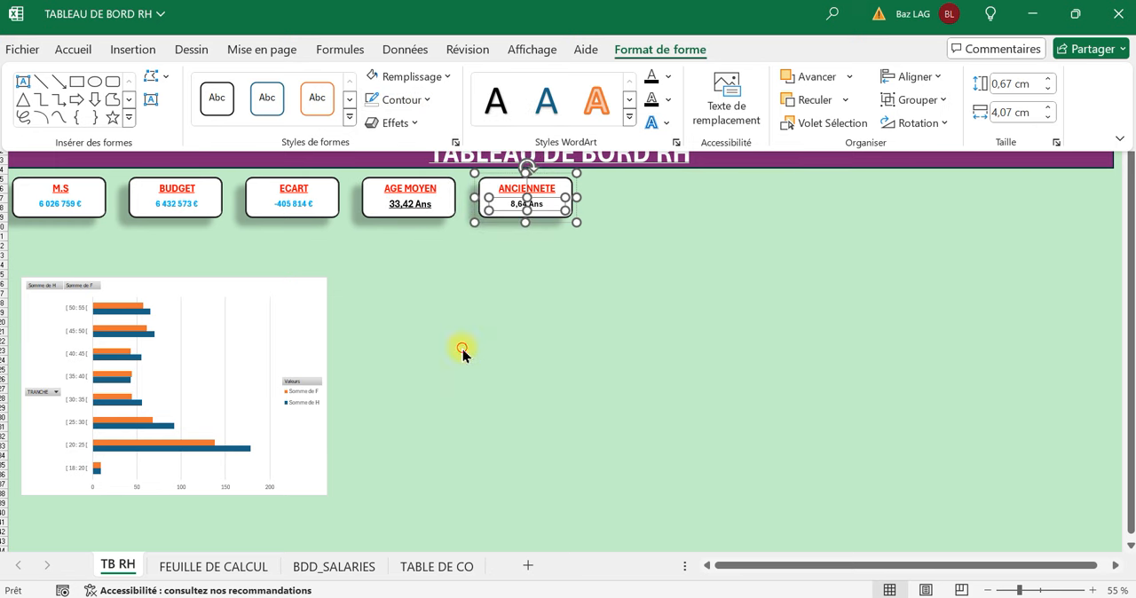
{"action": "left_click", "coordinate": [463, 351]}
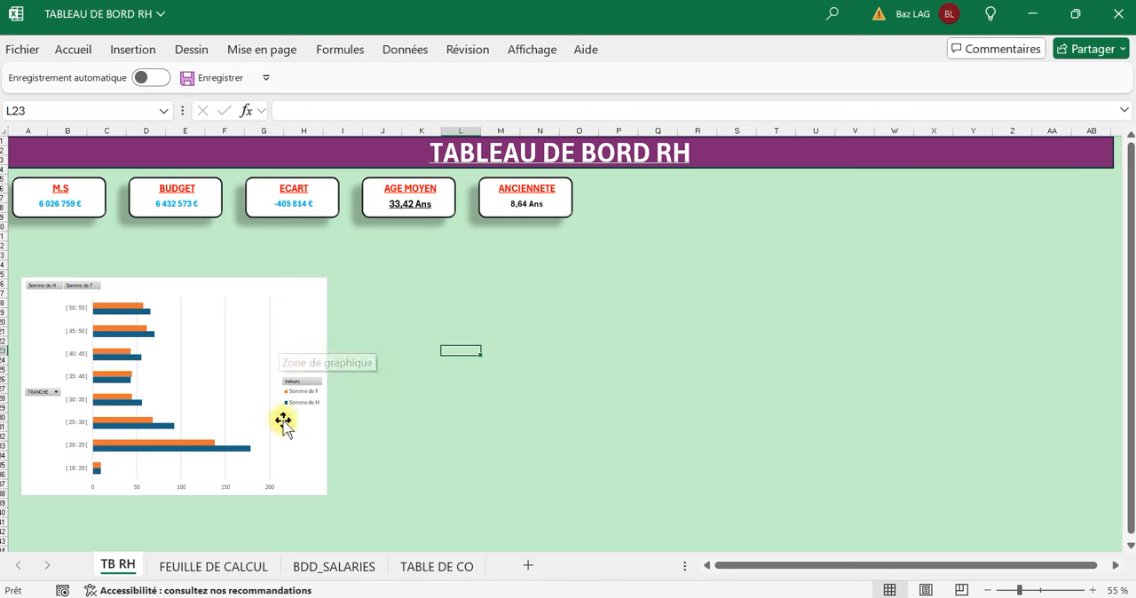
Copy the age-bracket pivot table A3:C12 on FEUILLE DE CALCUL and paste the copy at cell F3.
{"action": "left_click", "coordinate": [205, 575]}
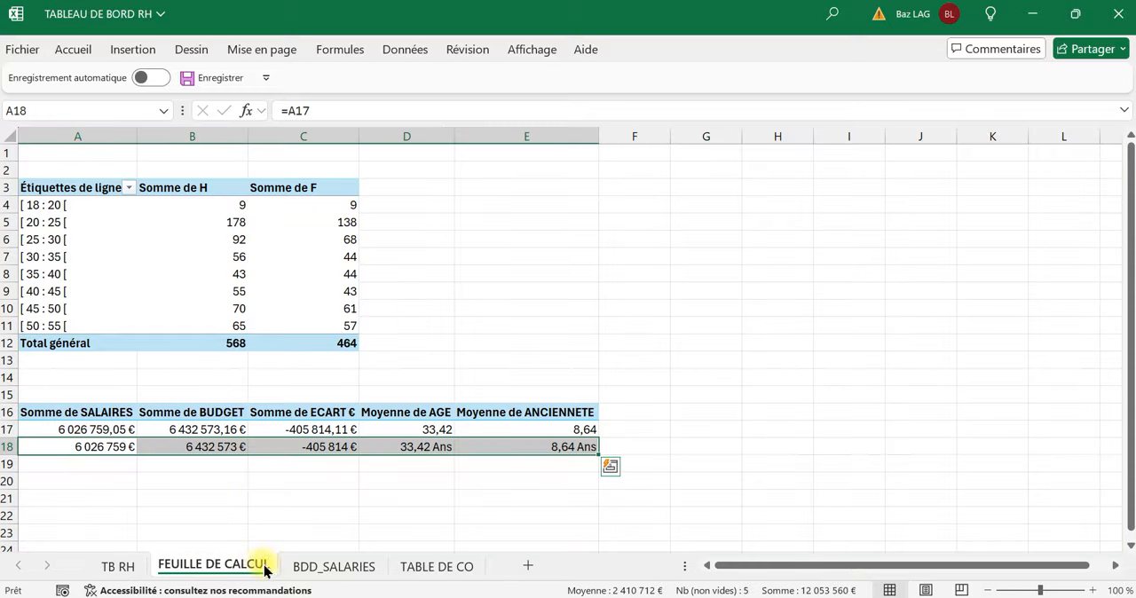
{"action": "left_click", "coordinate": [310, 569]}
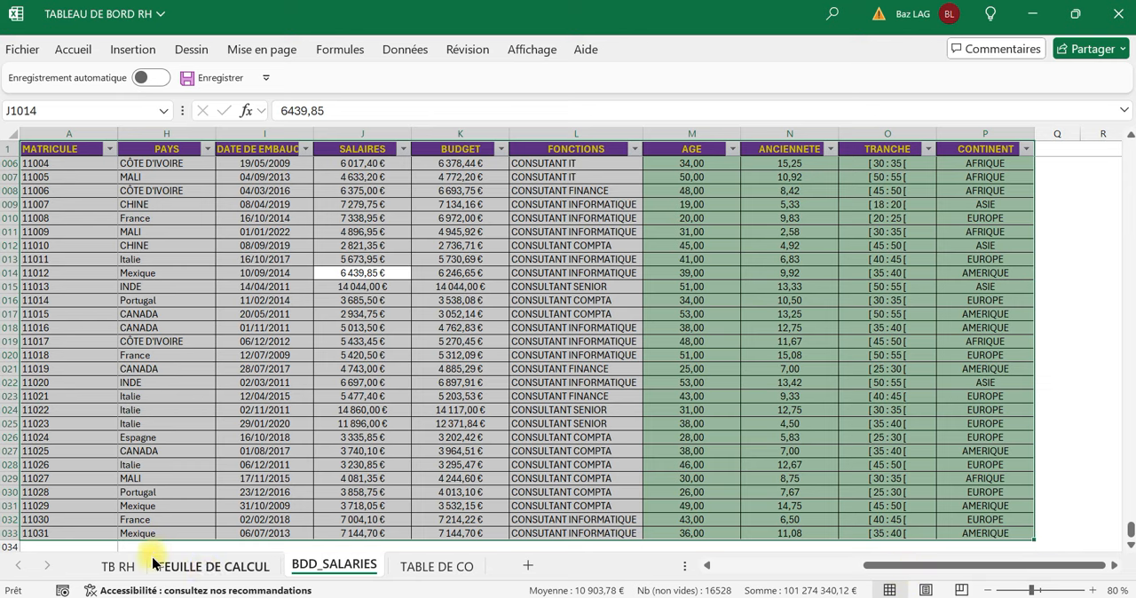
{"action": "left_click", "coordinate": [233, 568]}
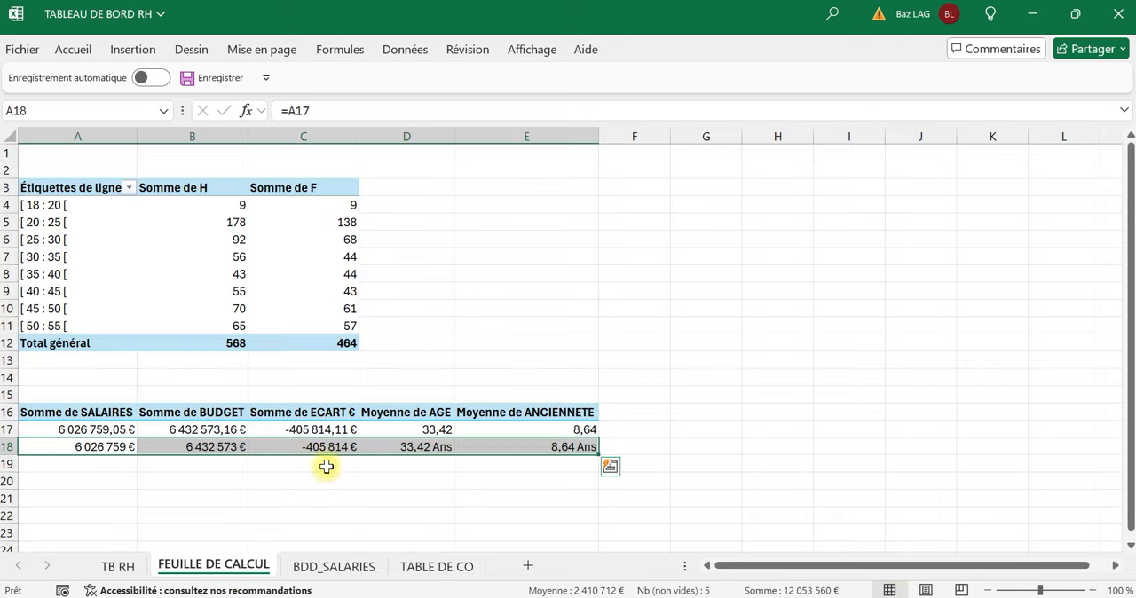
{"action": "left_click_drag", "start_coordinate": [38, 188], "coordinate": [334, 342]}
{"action": "key", "text": "ctrl+c"}
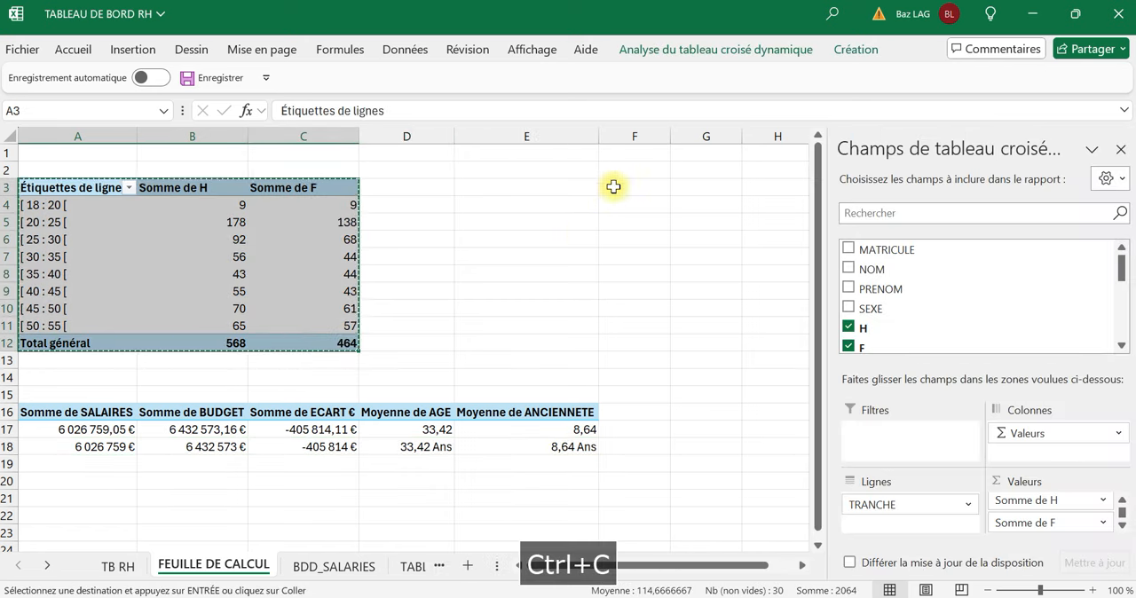
{"action": "left_click", "coordinate": [624, 188]}
{"action": "key", "text": "ctrl+v"}
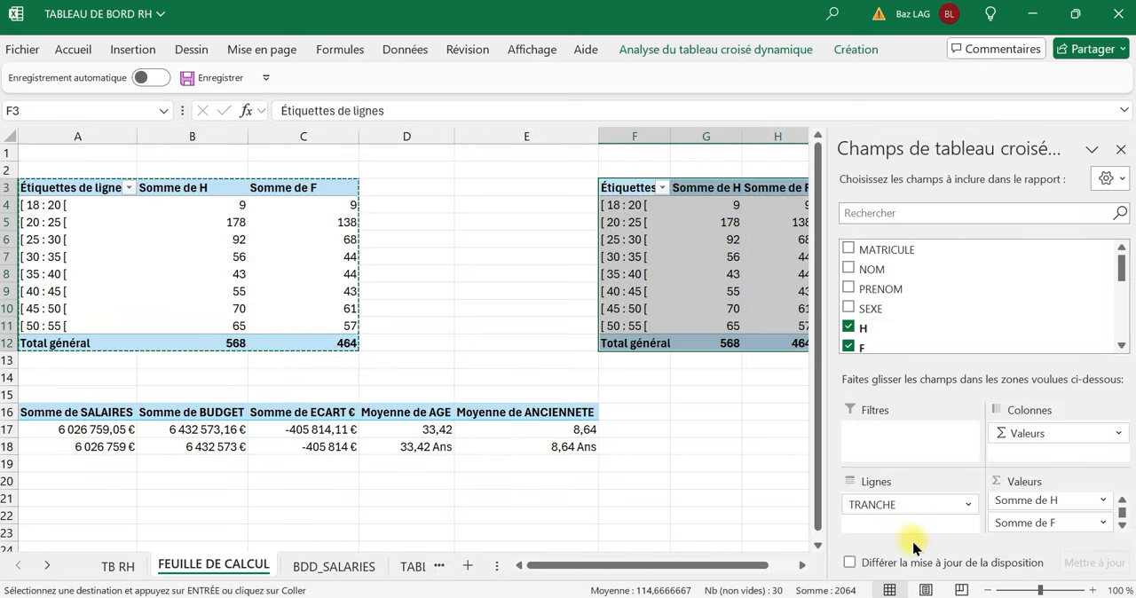
Replace the fields of the pivot table copy at F3 with FONCTIONS as rows and the sum of SALAIRES as values.
{"action": "left_click_drag", "start_coordinate": [1002, 500], "coordinate": [1044, 317]}
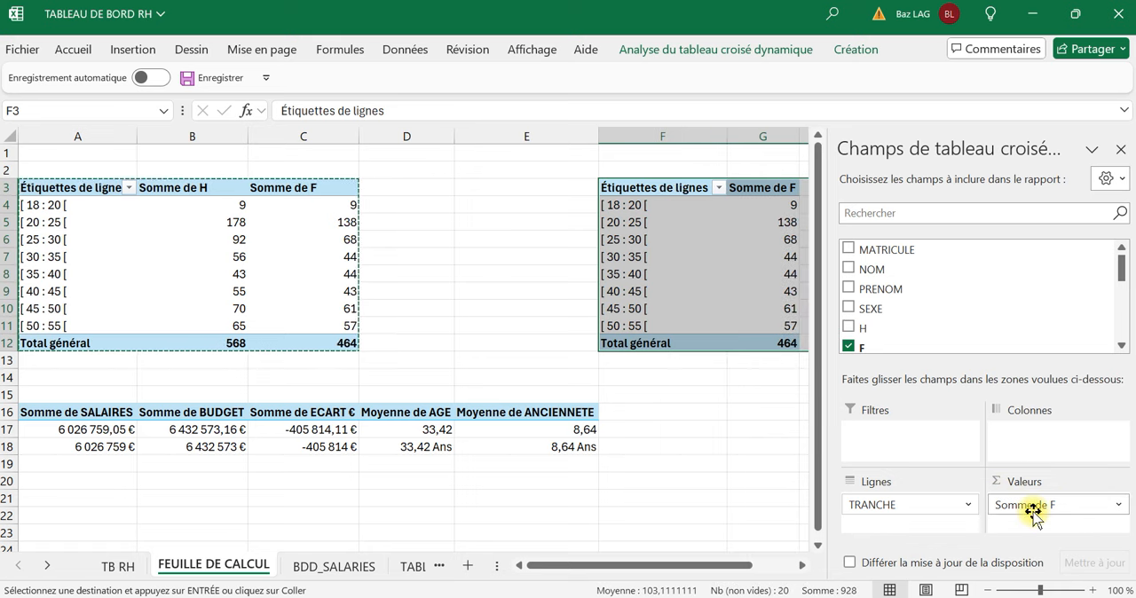
{"action": "left_click_drag", "start_coordinate": [914, 500], "coordinate": [1009, 300]}
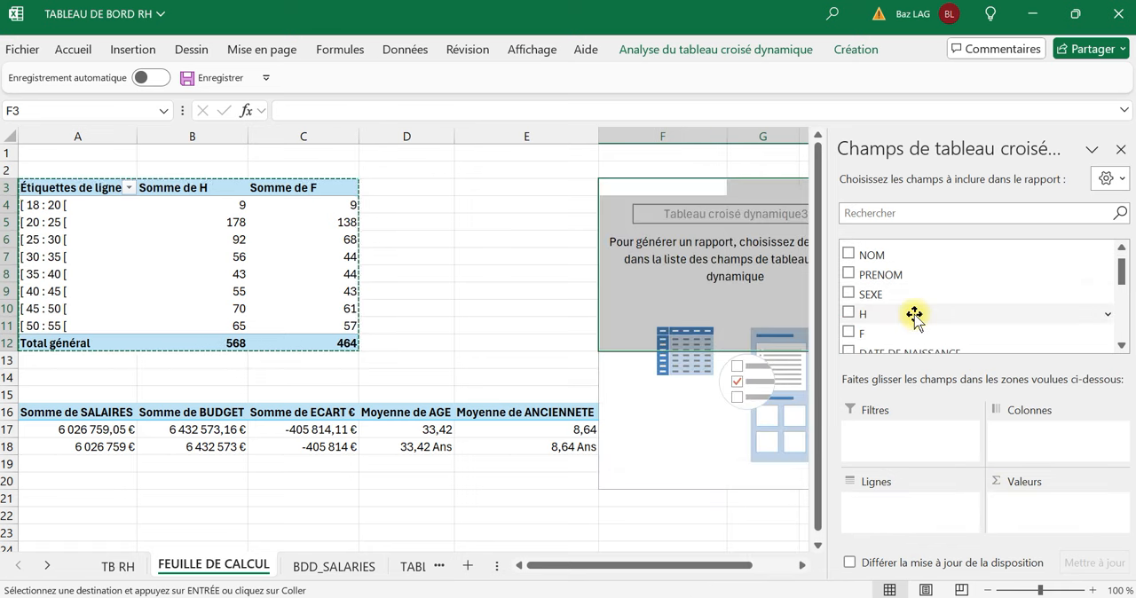
{"action": "scroll", "coordinate": [915, 314], "scroll_direction": "down", "scroll_amount": 3}
{"action": "left_click_drag", "start_coordinate": [921, 325], "coordinate": [950, 531]}
{"action": "scroll", "coordinate": [930, 284], "scroll_direction": "up", "scroll_amount": 2}
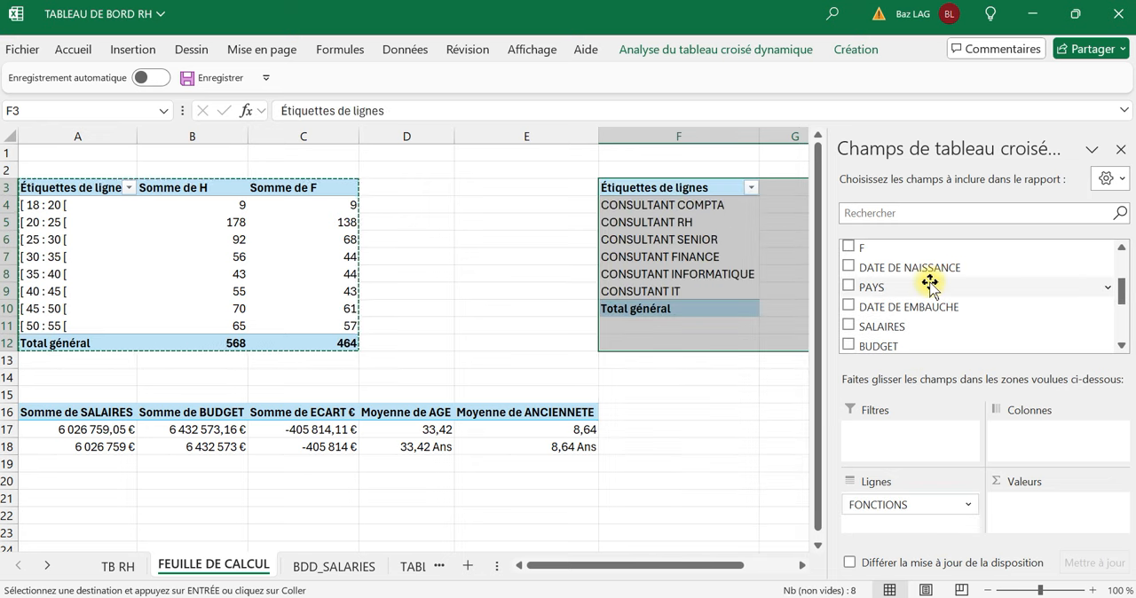
{"action": "scroll", "coordinate": [923, 306], "scroll_direction": "down", "scroll_amount": 2}
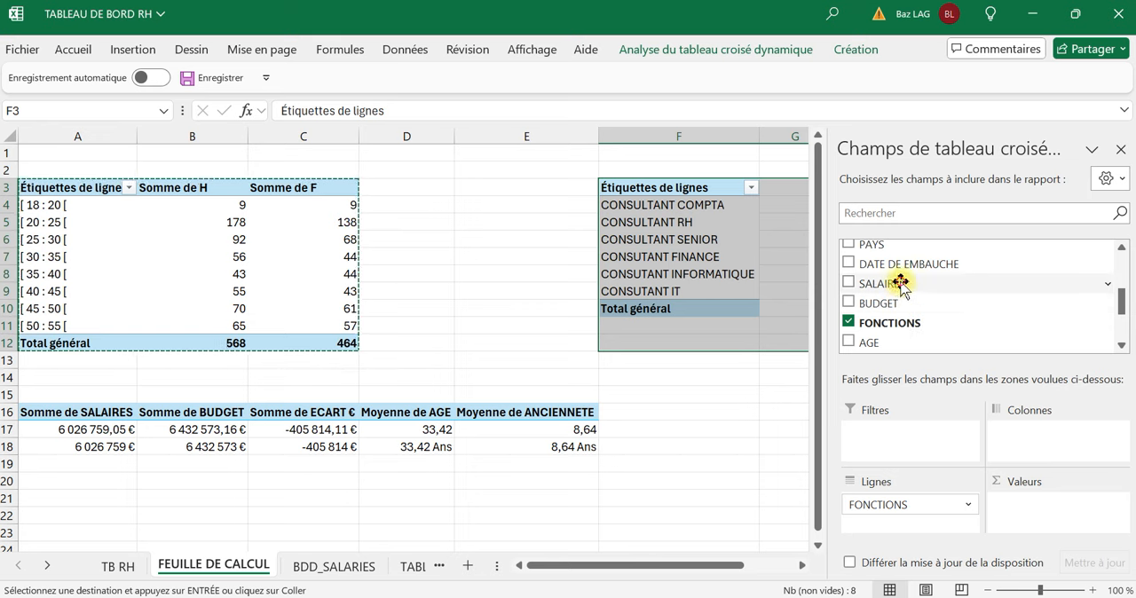
{"action": "left_click_drag", "start_coordinate": [900, 284], "coordinate": [1052, 528]}
{"action": "left_click", "coordinate": [754, 445]}
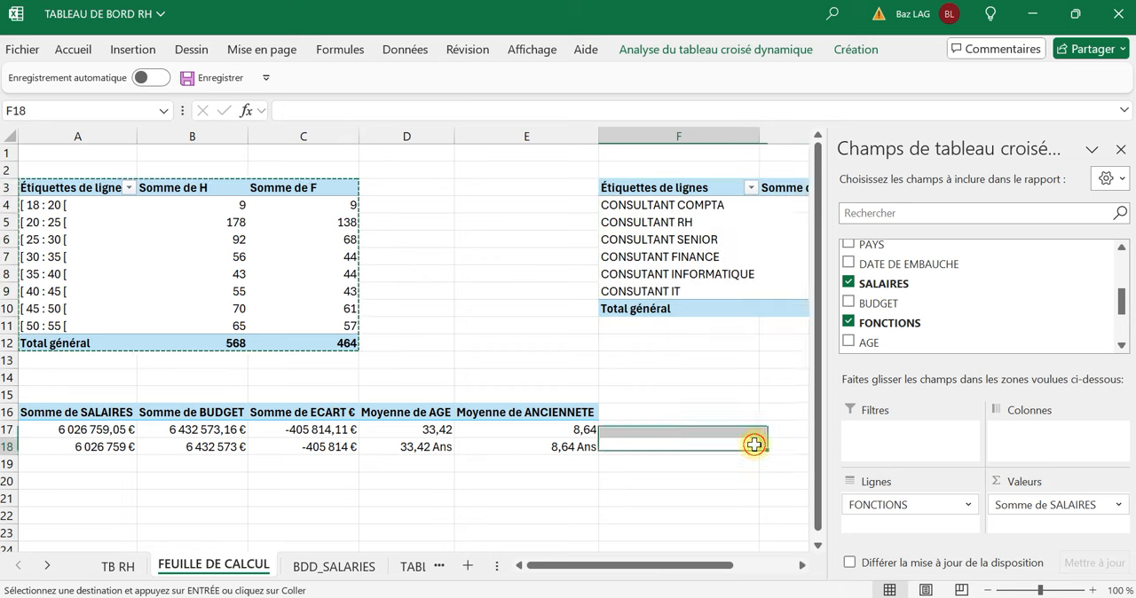
Format the salary values in G3:G11 of the FONCTIONS pivot table with the Monétaire number format.
{"action": "left_click_drag", "start_coordinate": [844, 283], "coordinate": [844, 322]}
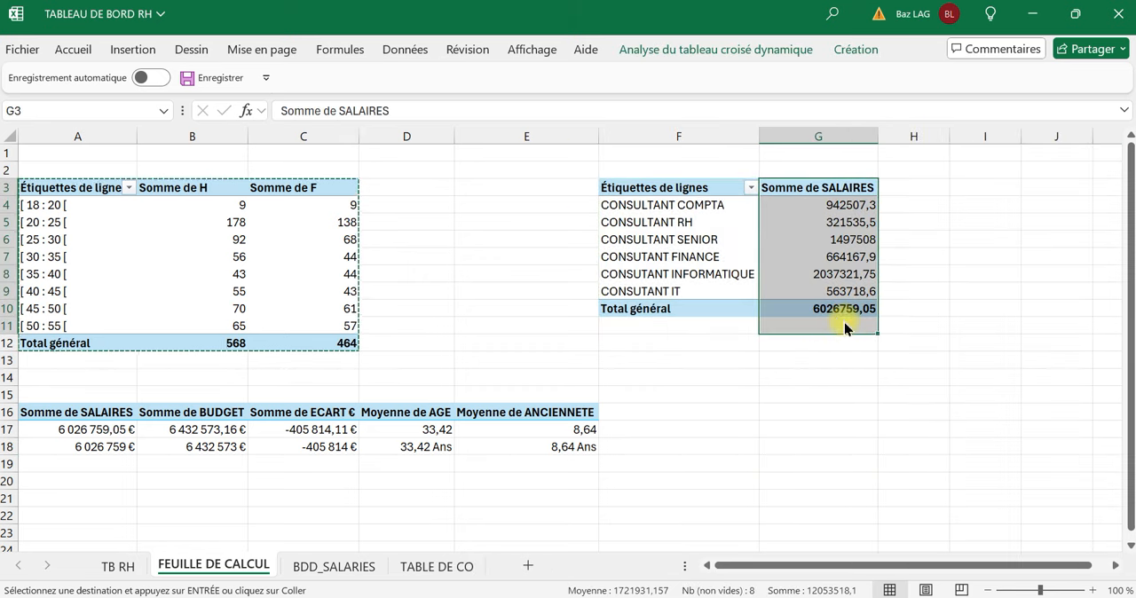
{"action": "left_click", "coordinate": [73, 49]}
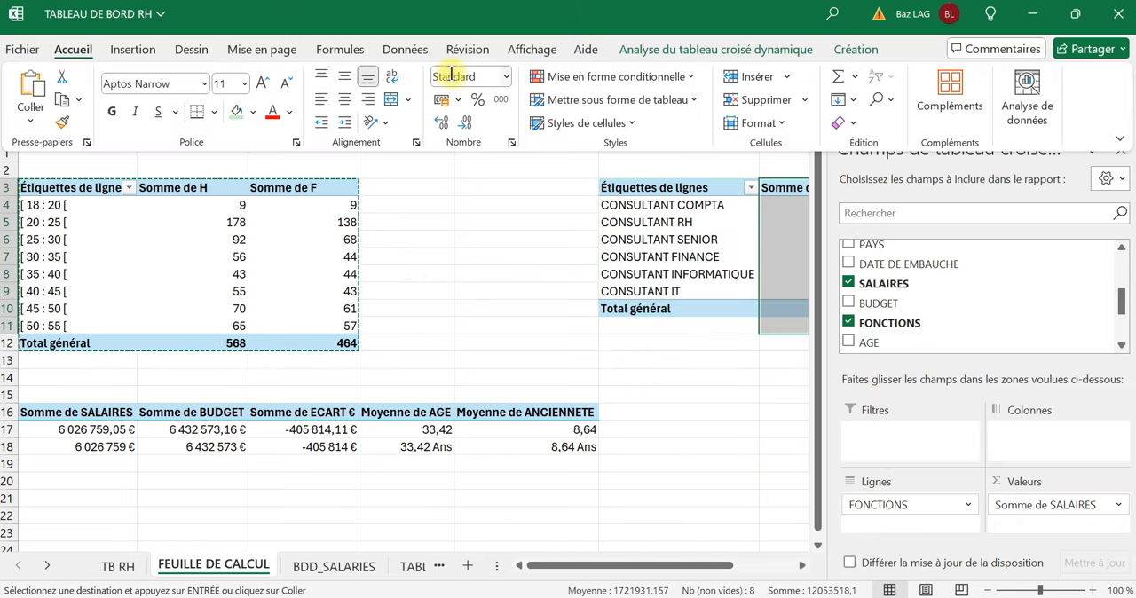
{"action": "left_click", "coordinate": [455, 77]}
{"action": "type", "text": "Monétaire"}
{"action": "key", "text": "Return"}
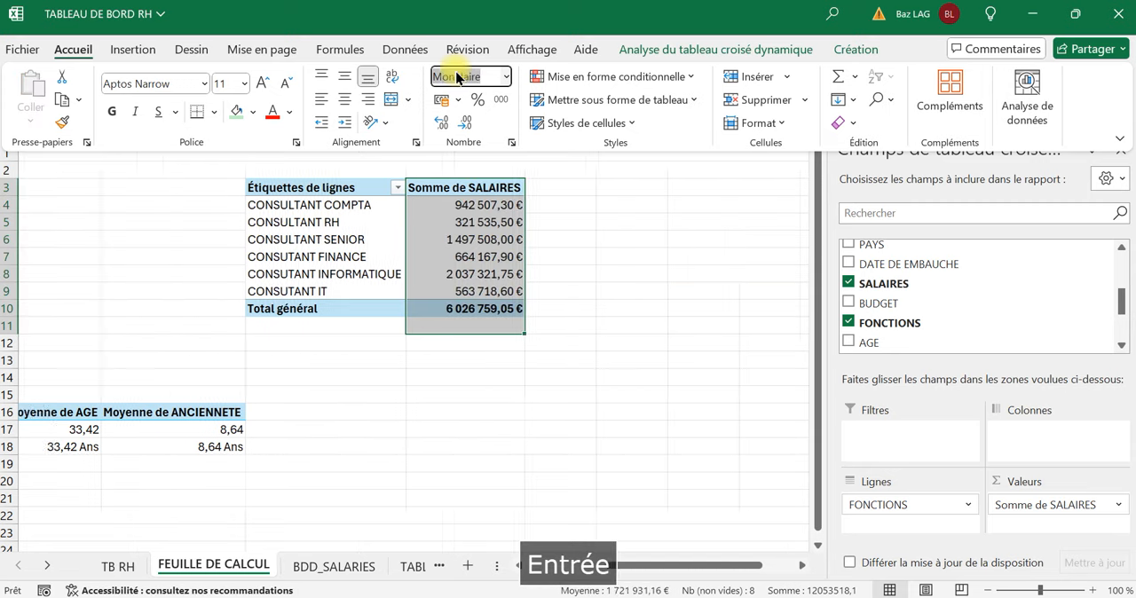
{"action": "left_click_drag", "start_coordinate": [662, 573], "coordinate": [598, 571]}
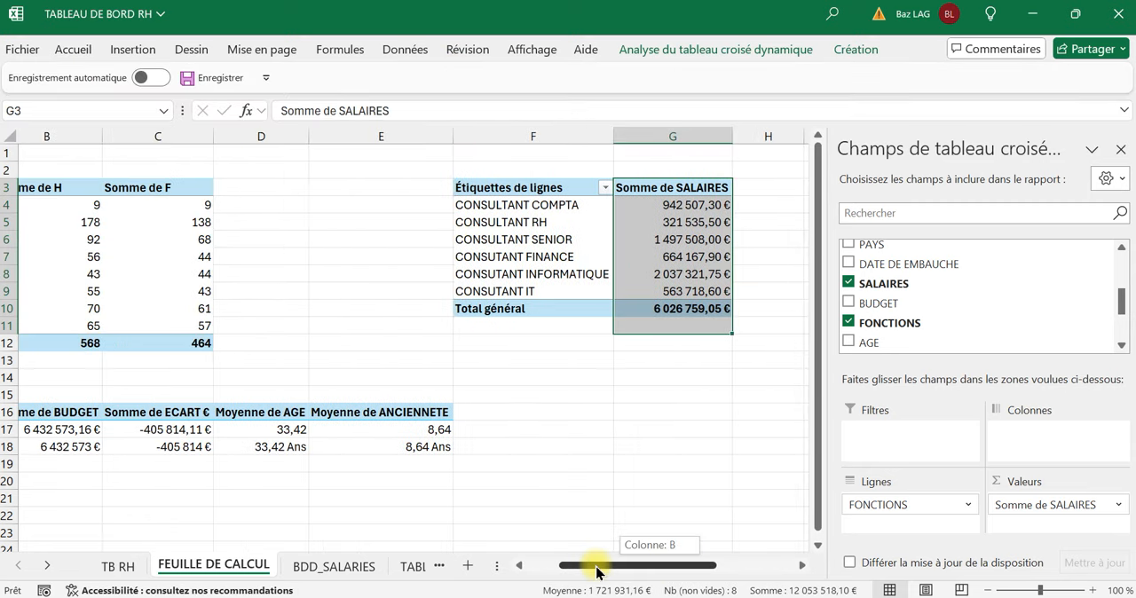
{"action": "left_click", "coordinate": [654, 447]}
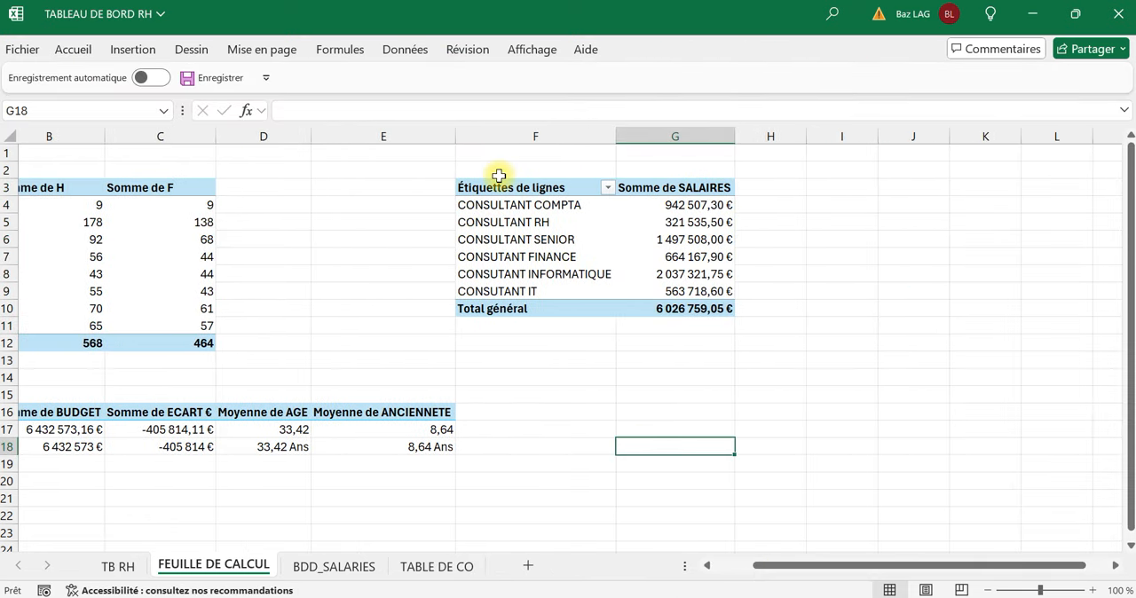
Summarize the SALAIRES values of the FONCTIONS pivot table by average (Moyenne) instead of sum.
{"action": "left_click", "coordinate": [681, 223]}
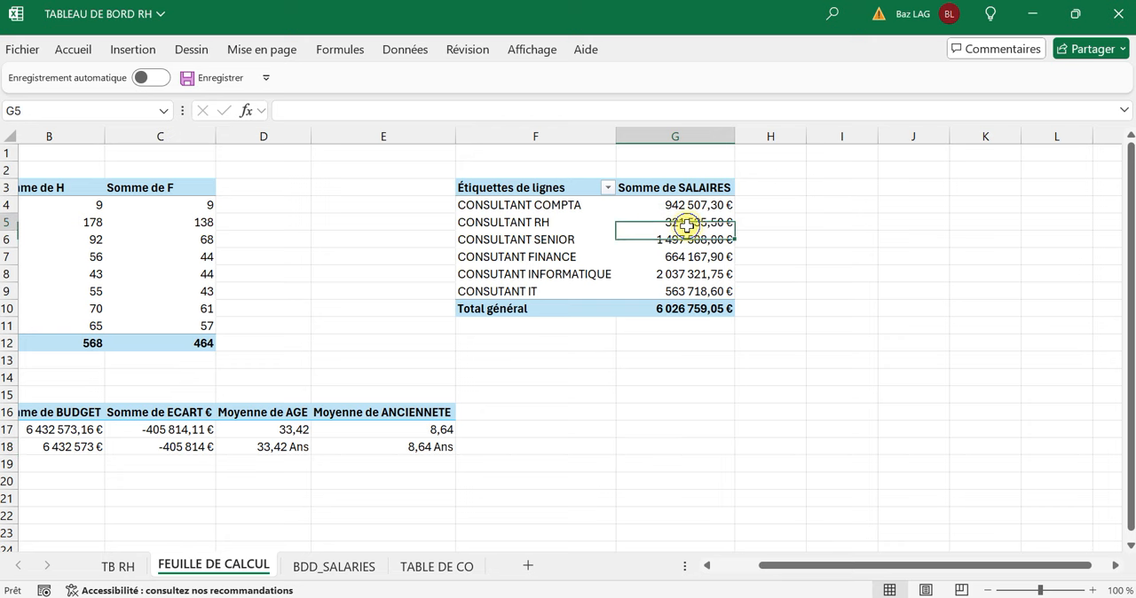
{"action": "right_click", "coordinate": [684, 224]}
{"action": "mouse_move", "coordinate": [821, 375]}
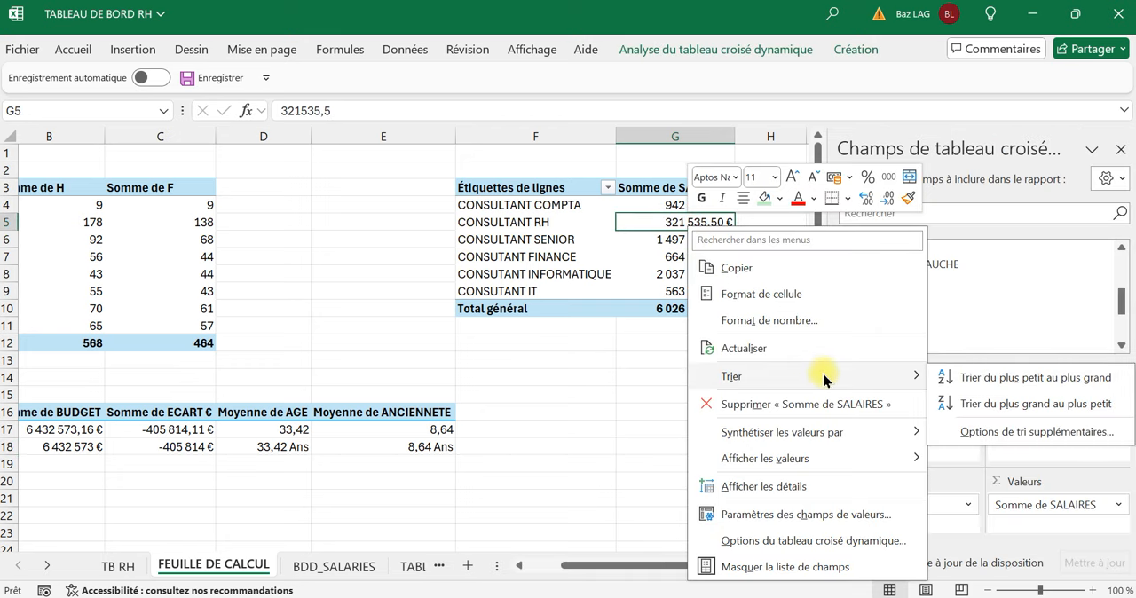
{"action": "mouse_move", "coordinate": [812, 438]}
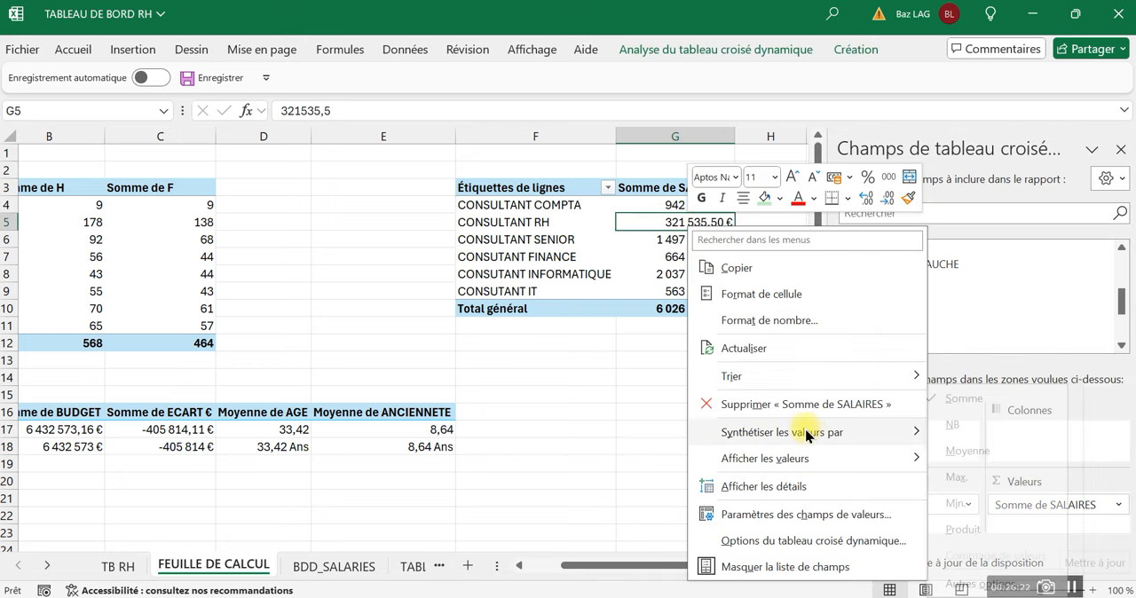
{"action": "left_click", "coordinate": [562, 477]}
{"action": "left_click_drag", "start_coordinate": [629, 567], "coordinate": [656, 567]}
{"action": "right_click", "coordinate": [633, 225]}
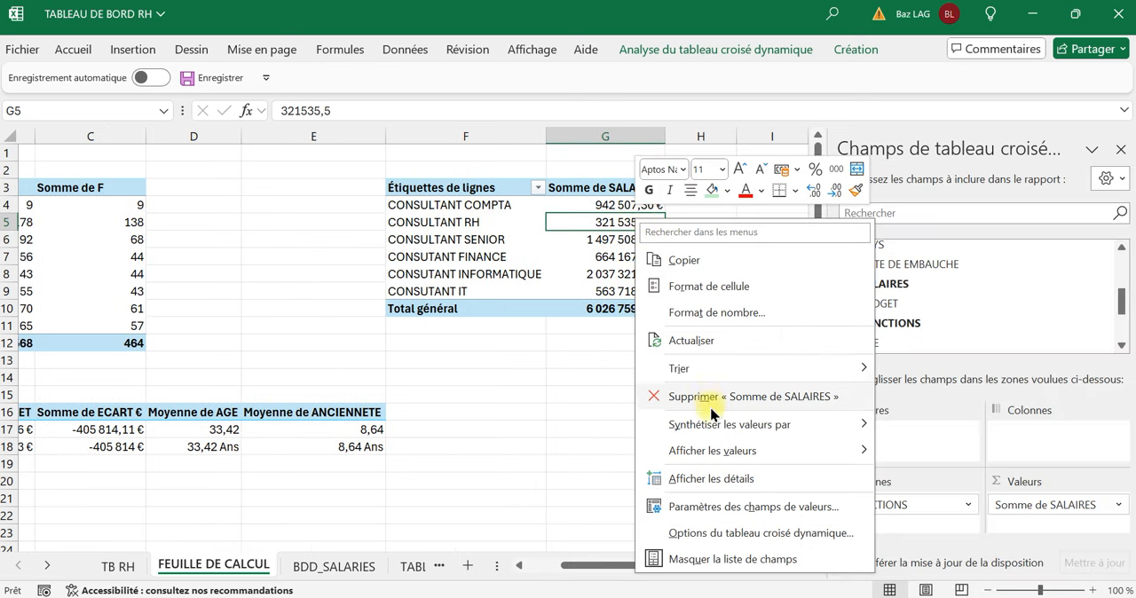
{"action": "mouse_move", "coordinate": [738, 429]}
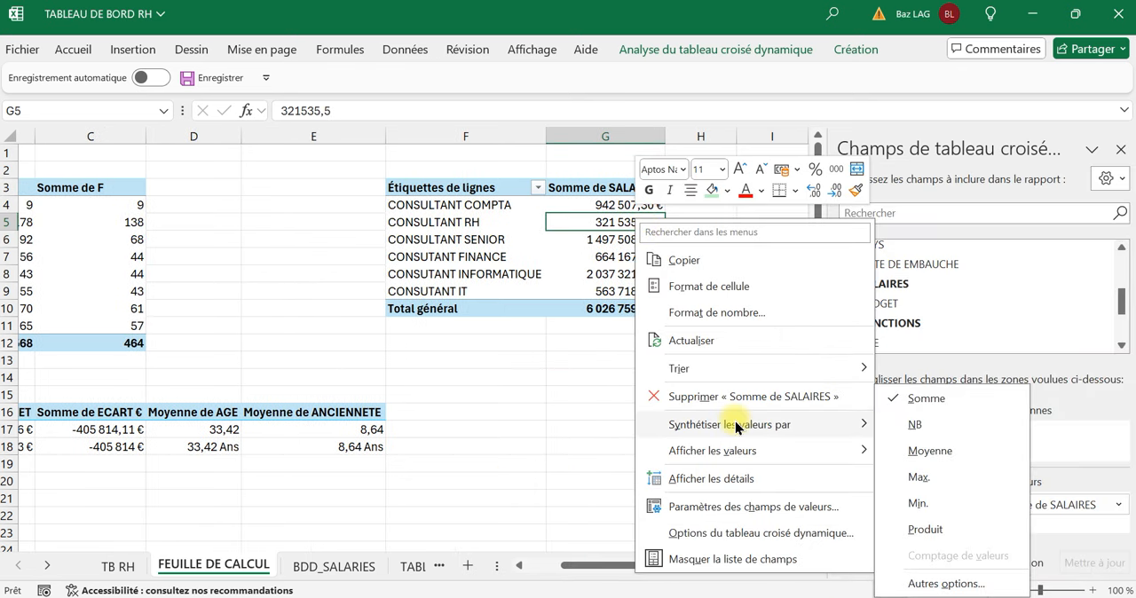
{"action": "left_click", "coordinate": [930, 451]}
{"action": "left_click", "coordinate": [613, 411]}
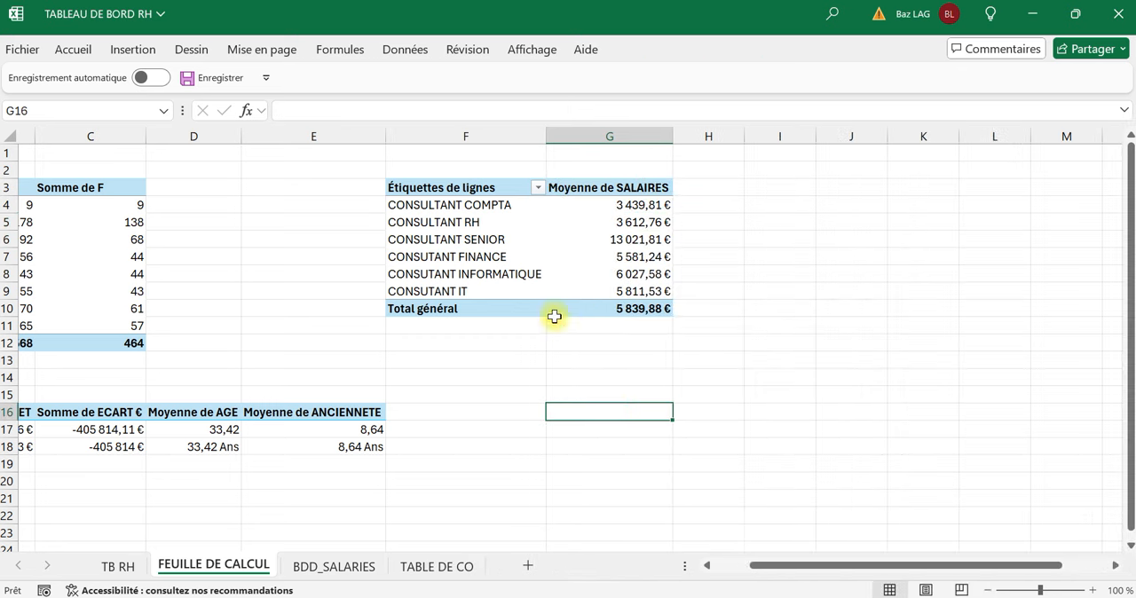
Insert a 2D clustered column pivot chart from the average-salary pivot table F3:G10.
{"action": "left_click_drag", "start_coordinate": [432, 180], "coordinate": [568, 306]}
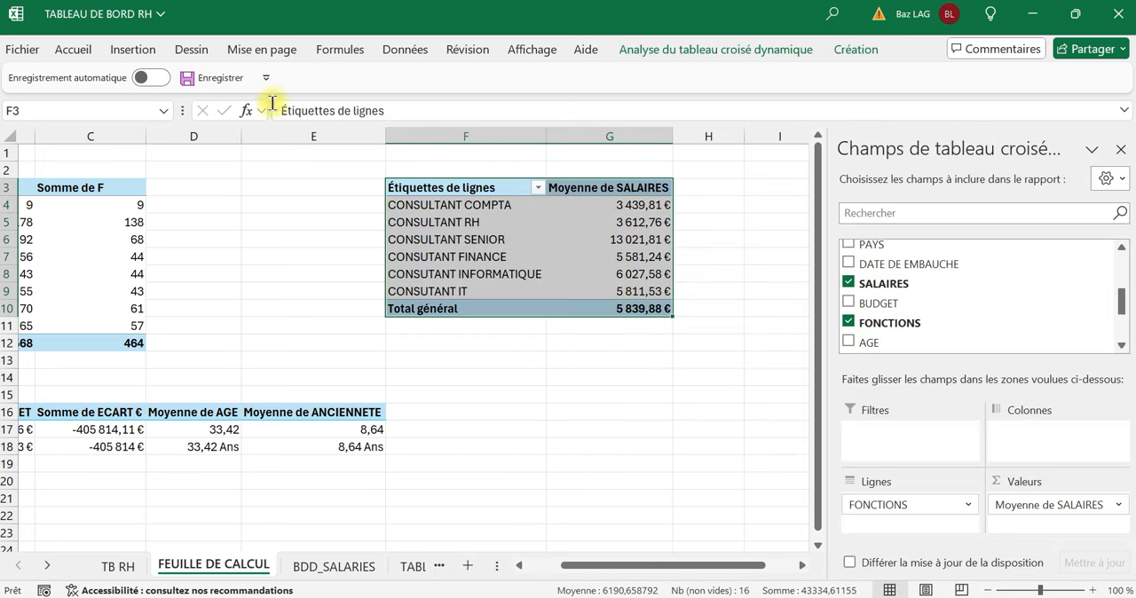
{"action": "left_click", "coordinate": [130, 49]}
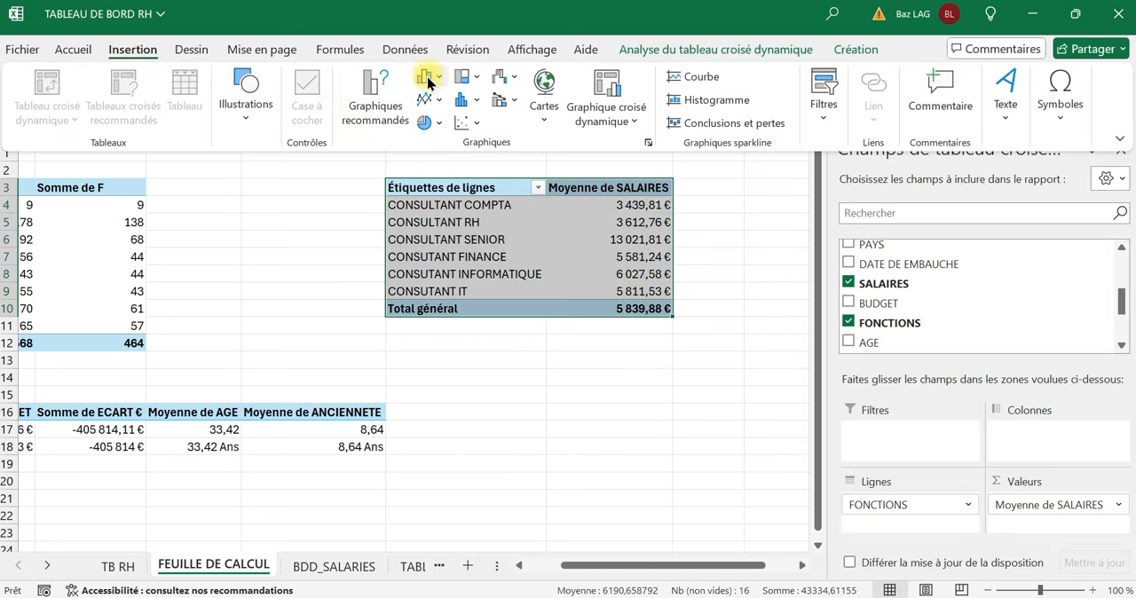
{"action": "left_click", "coordinate": [427, 80]}
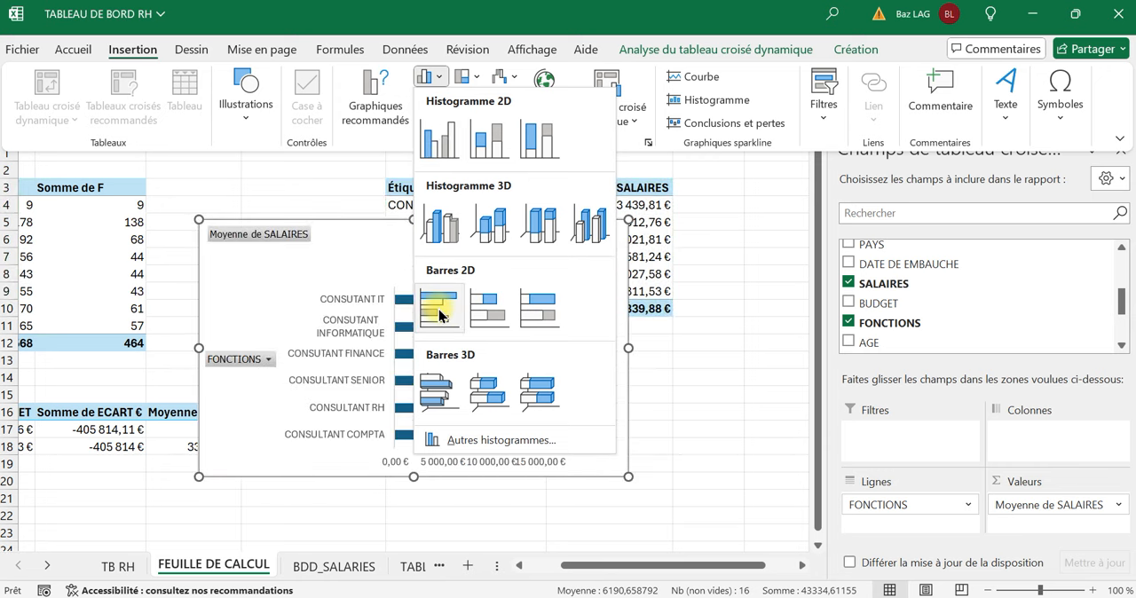
{"action": "left_click", "coordinate": [440, 138]}
{"action": "left_click", "coordinate": [674, 424]}
Cut the average-salary column chart from FEUILLE DE CALCUL and paste it at cell J19 on TB RH.
{"action": "right_click", "coordinate": [591, 448]}
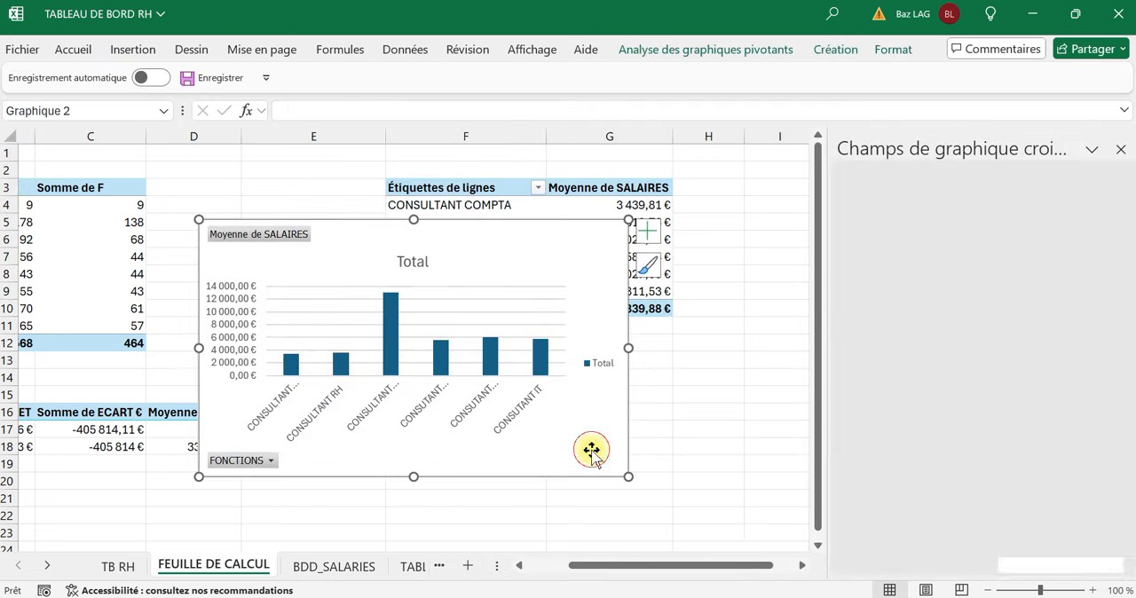
{"action": "left_click", "coordinate": [641, 62]}
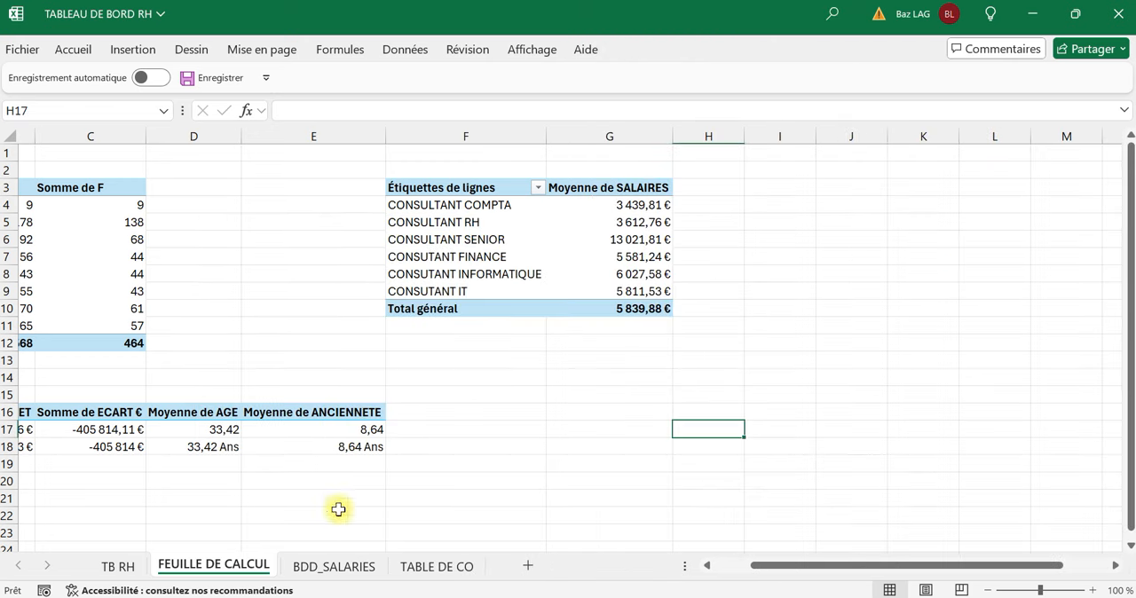
{"action": "left_click", "coordinate": [422, 568]}
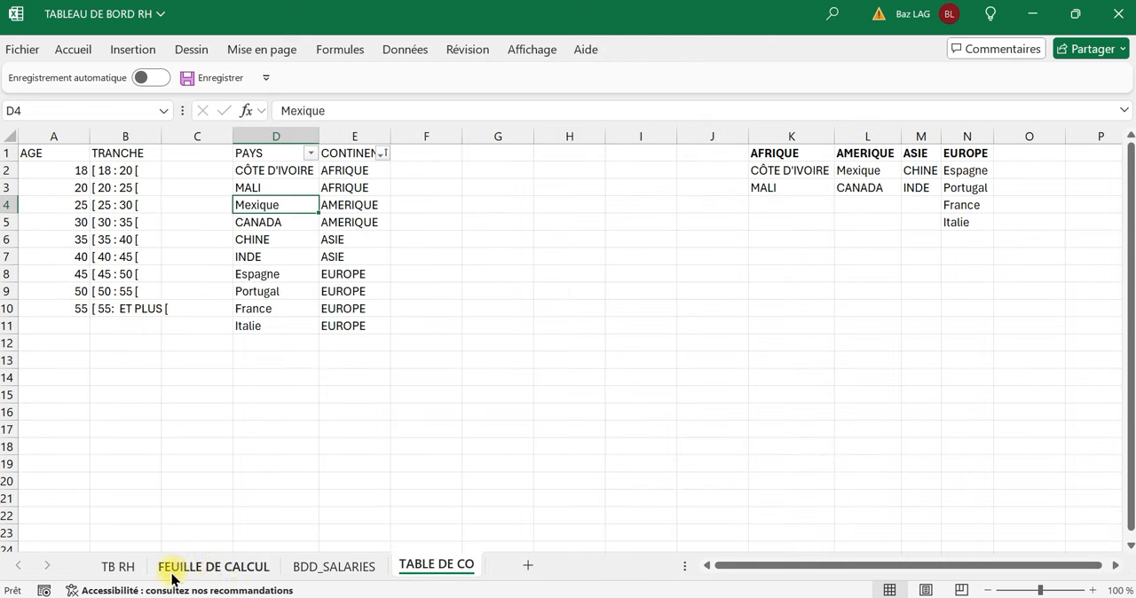
{"action": "left_click", "coordinate": [120, 568]}
{"action": "left_click", "coordinate": [389, 314]}
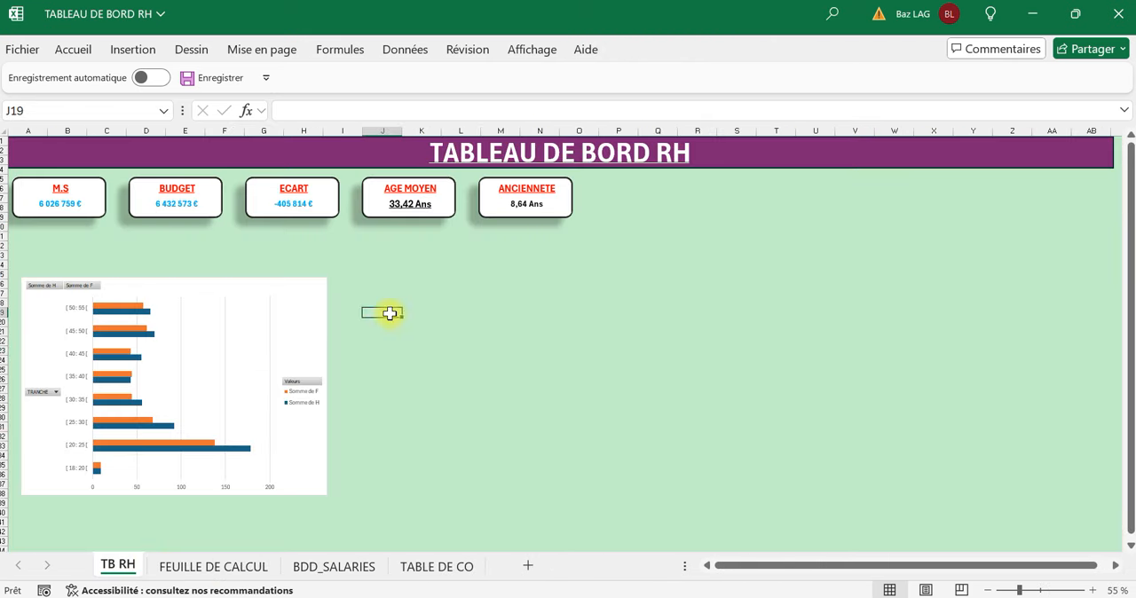
{"action": "key", "text": "ctrl+v"}
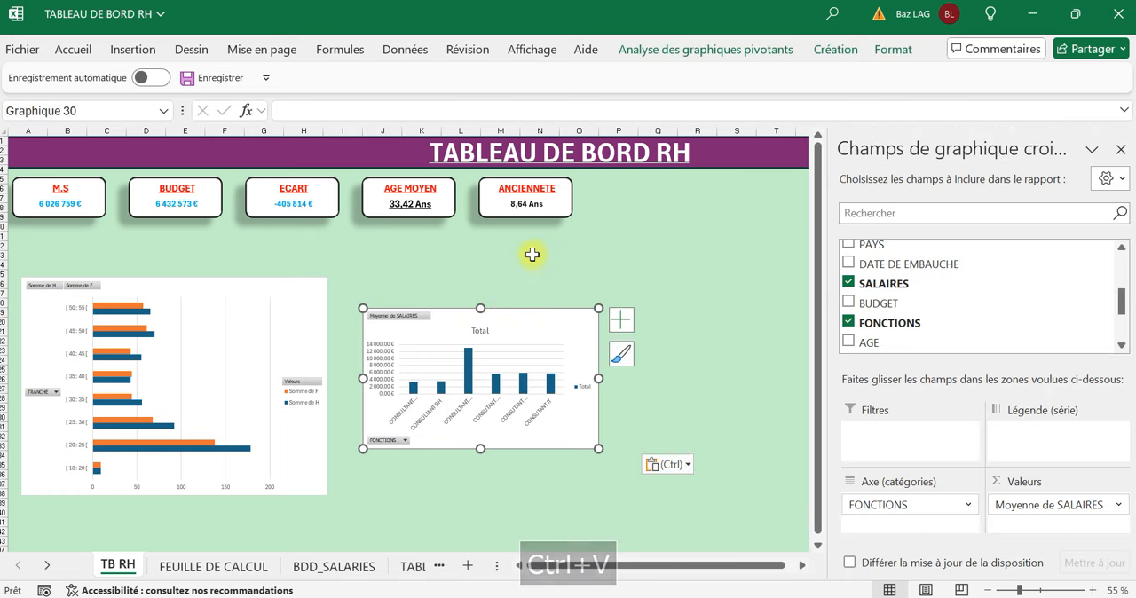
{"action": "left_click", "coordinate": [532, 255]}
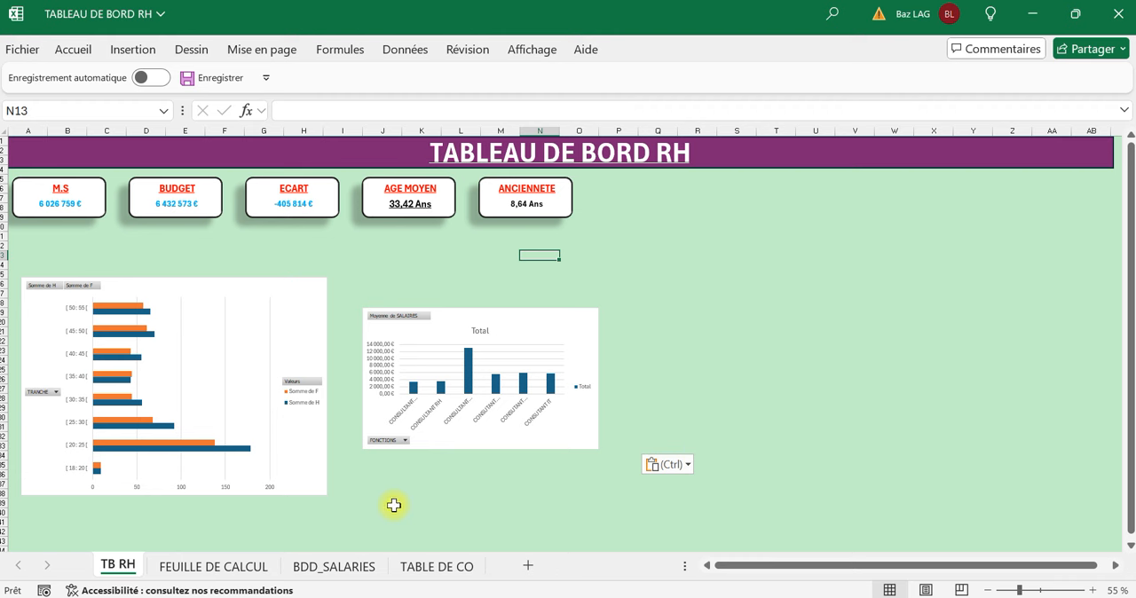
Copy the age-bracket pivot table A3:C12 on FEUILLE DE CALCUL and paste the copy at cell A24.
{"action": "left_click", "coordinate": [266, 561]}
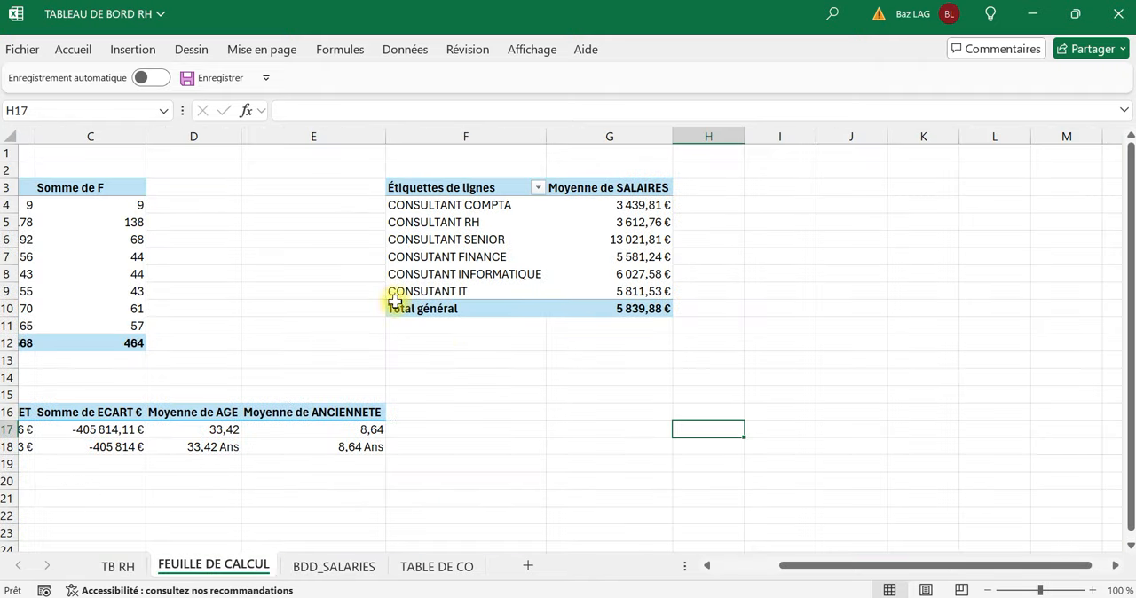
{"action": "left_click_drag", "start_coordinate": [821, 566], "coordinate": [640, 568]}
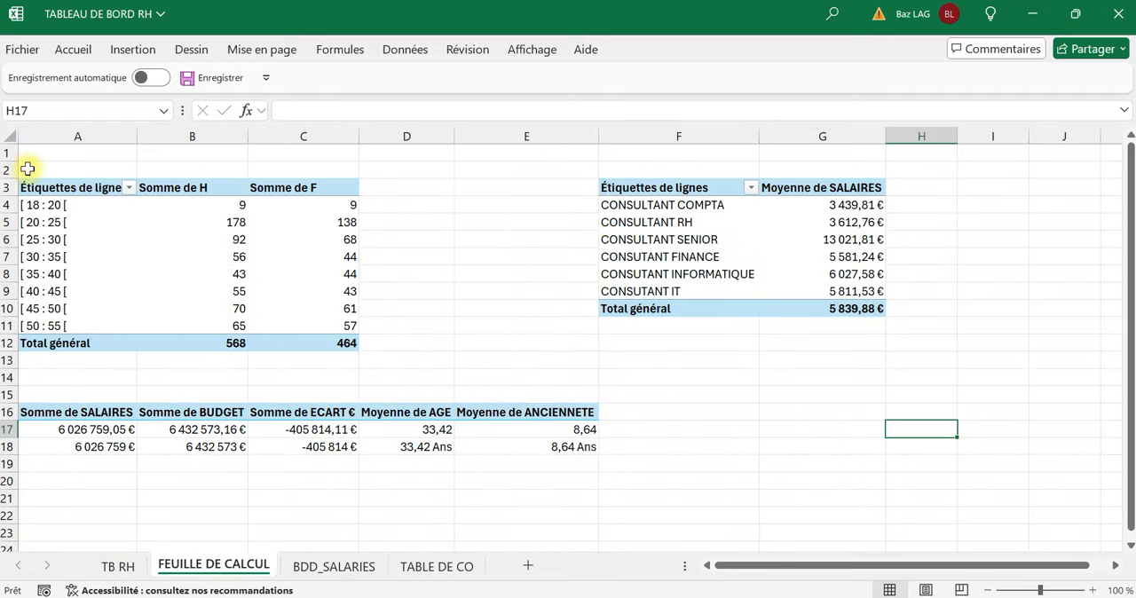
{"action": "left_click_drag", "start_coordinate": [79, 187], "coordinate": [296, 339]}
{"action": "key", "text": "ctrl+c"}
{"action": "scroll", "coordinate": [279, 391], "scroll_direction": "down", "scroll_amount": 5}
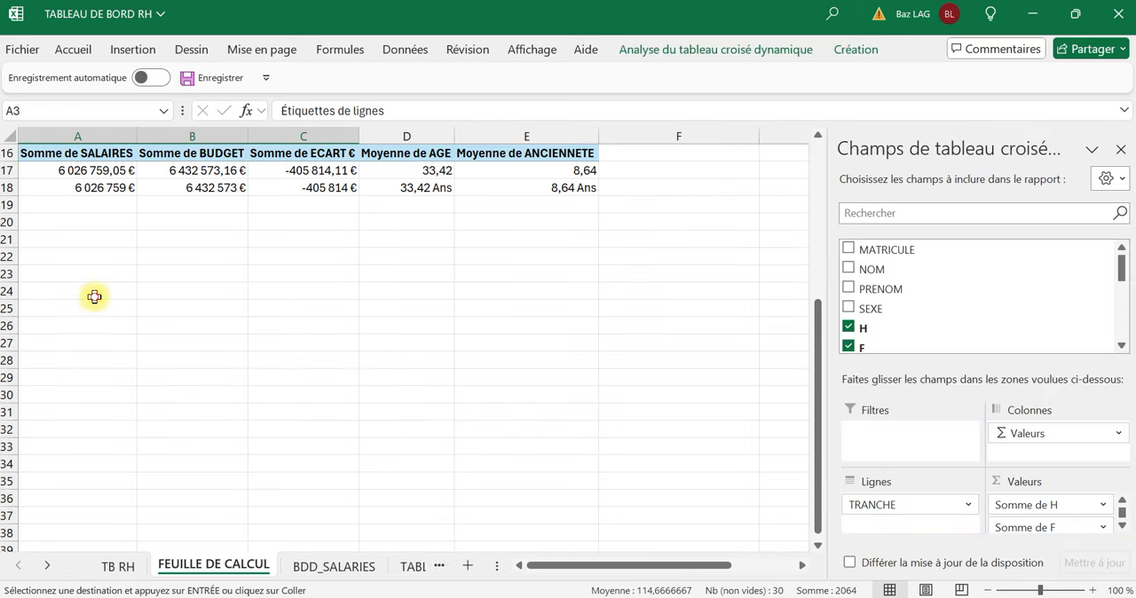
{"action": "left_click", "coordinate": [95, 296]}
{"action": "key", "text": "ctrl+v"}
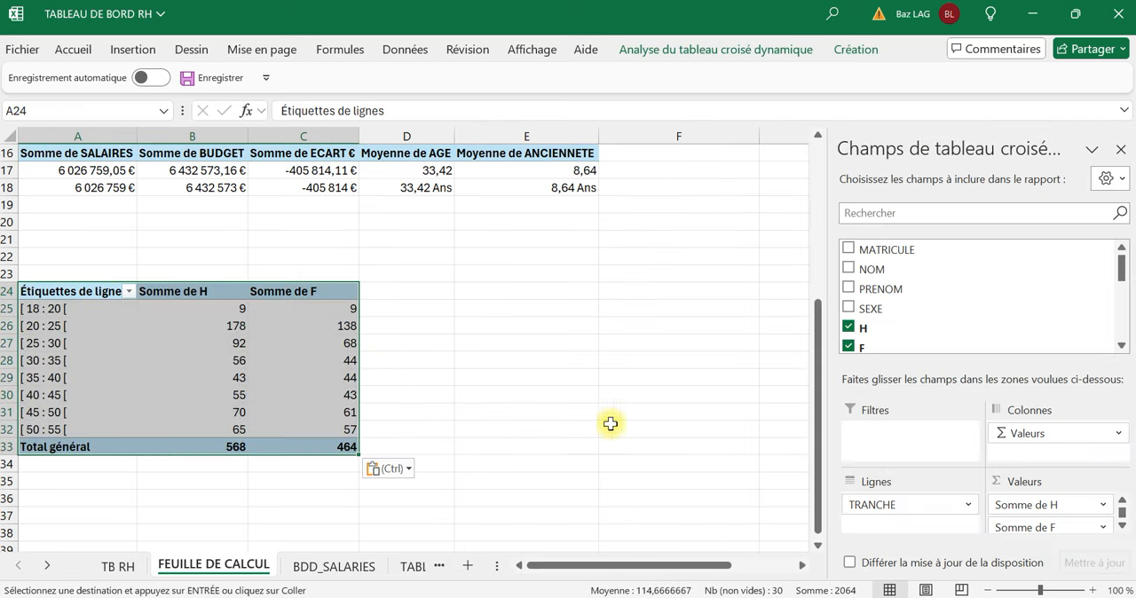
Remove the TRANCHE, H and F fields from the pivot table copy at A24.
{"action": "left_click_drag", "start_coordinate": [930, 502], "coordinate": [999, 388]}
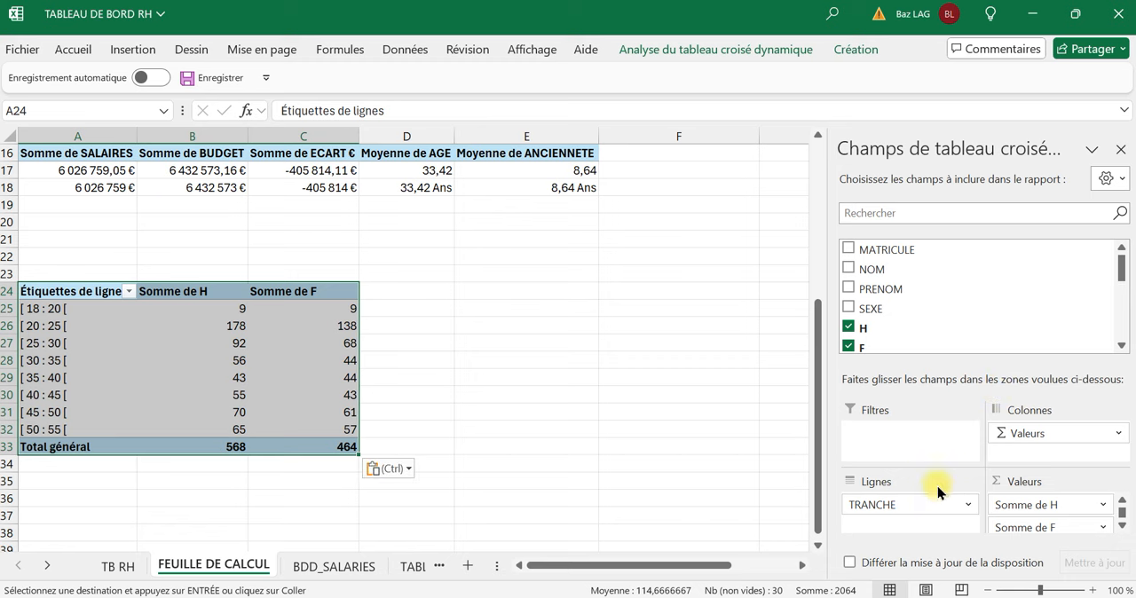
{"action": "left_click", "coordinate": [902, 526]}
{"action": "left_click_drag", "start_coordinate": [907, 510], "coordinate": [1003, 266]}
{"action": "left_click_drag", "start_coordinate": [1039, 528], "coordinate": [1092, 267]}
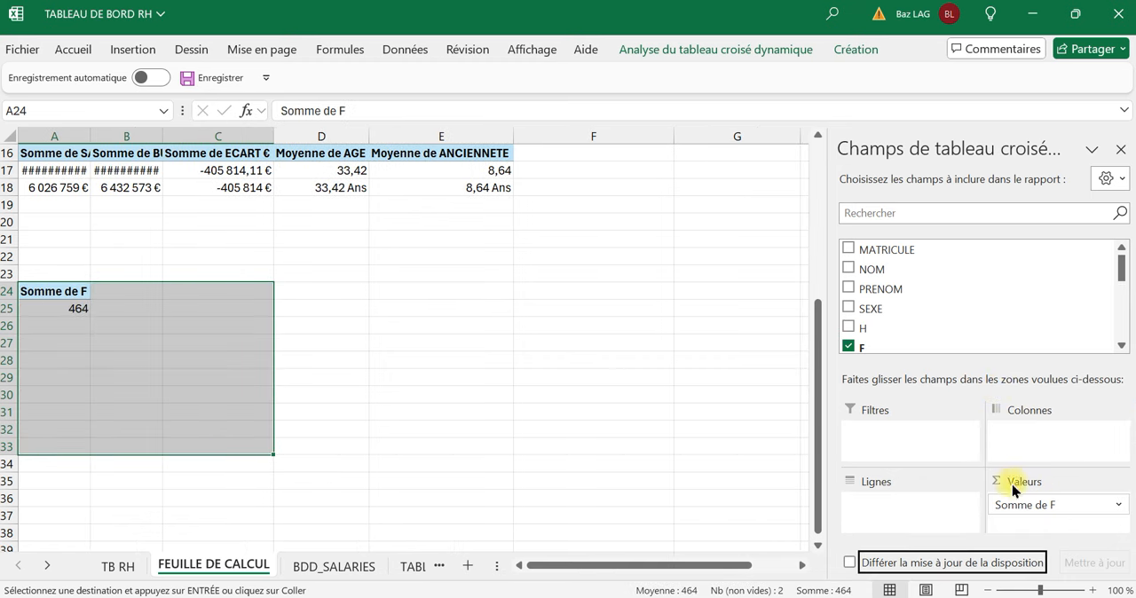
{"action": "left_click_drag", "start_coordinate": [1009, 505], "coordinate": [1063, 327]}
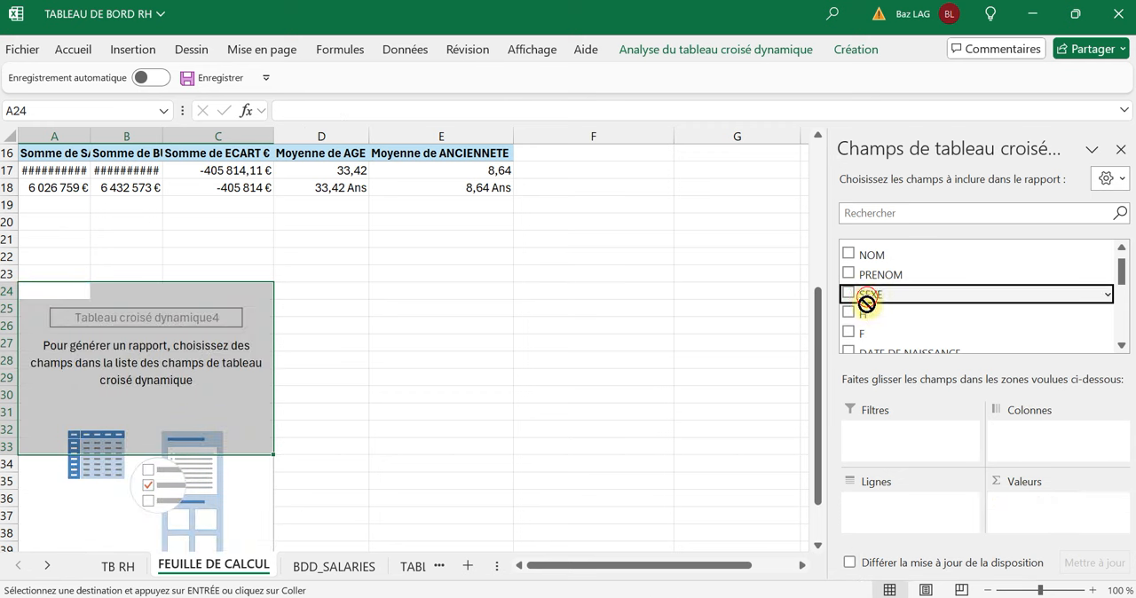
Set SEXE as the rows and the count of NOM as the values of the empty pivot table at A24.
{"action": "left_click_drag", "start_coordinate": [872, 295], "coordinate": [921, 499]}
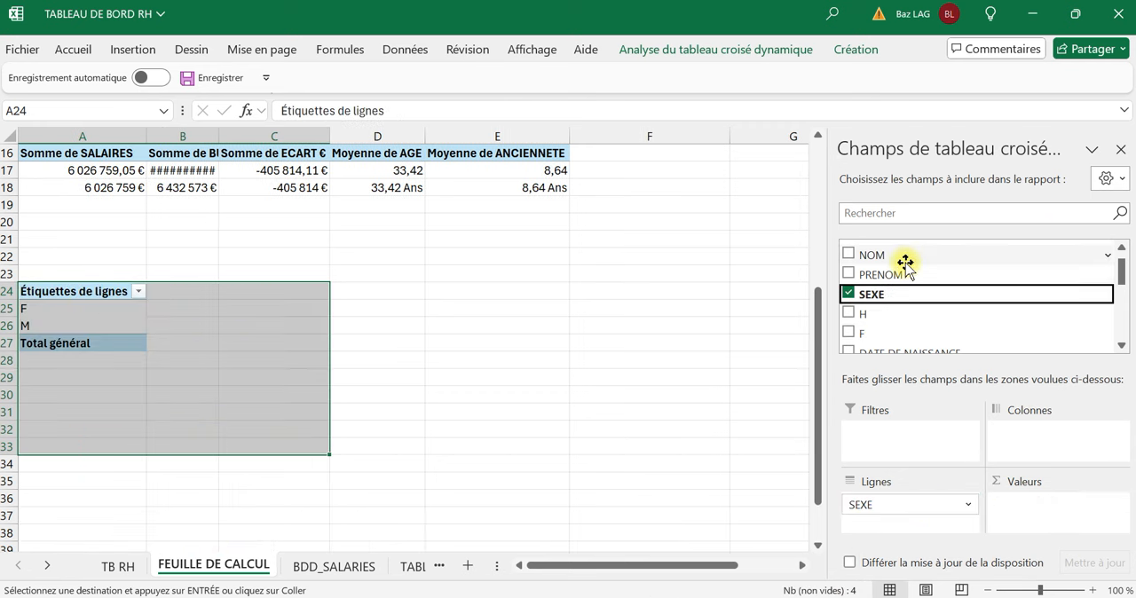
{"action": "left_click_drag", "start_coordinate": [888, 253], "coordinate": [1030, 507]}
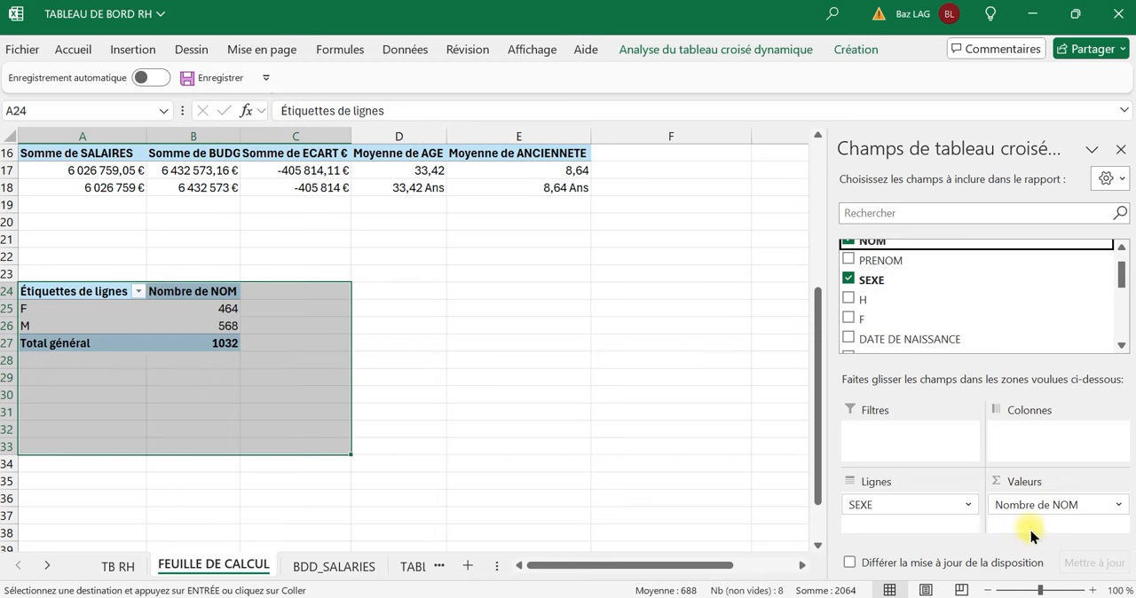
{"action": "left_click", "coordinate": [286, 374]}
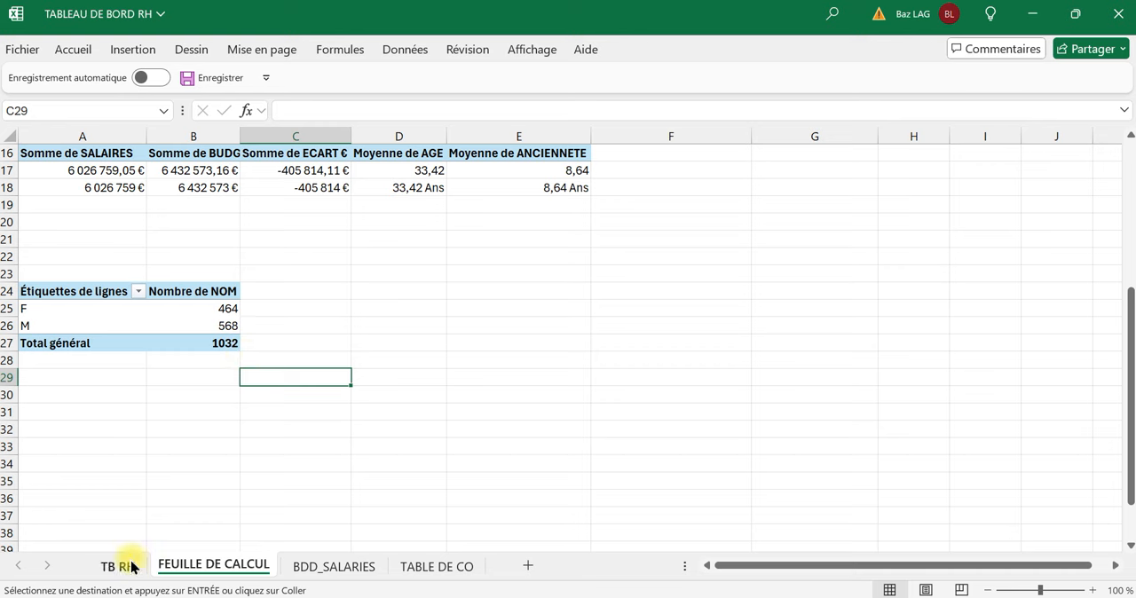
Check the number of employees in BDD_SALARIES by selecting the filled PAYS column, and return to FEUILLE DE CALCUL.
{"action": "left_click", "coordinate": [421, 566]}
{"action": "left_click", "coordinate": [315, 565]}
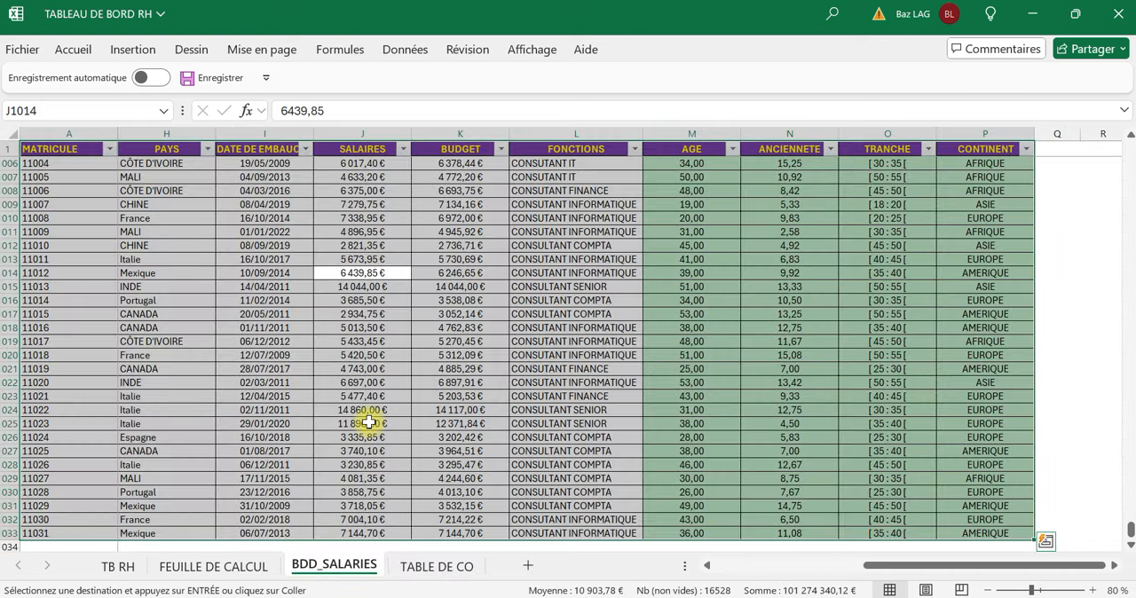
{"action": "left_click", "coordinate": [170, 149]}
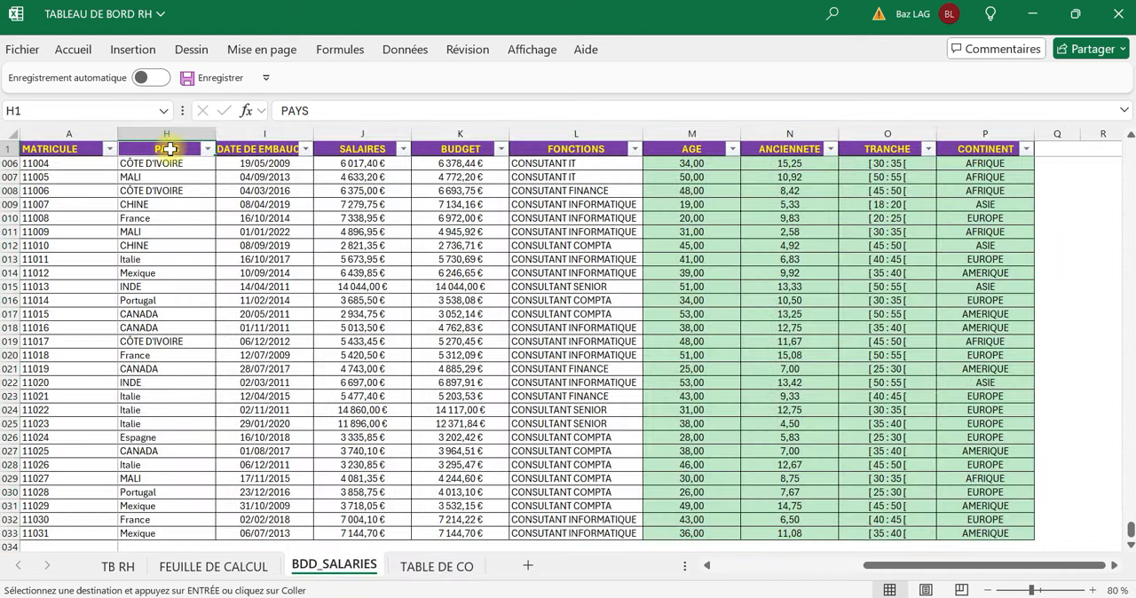
{"action": "key", "text": "Down"}
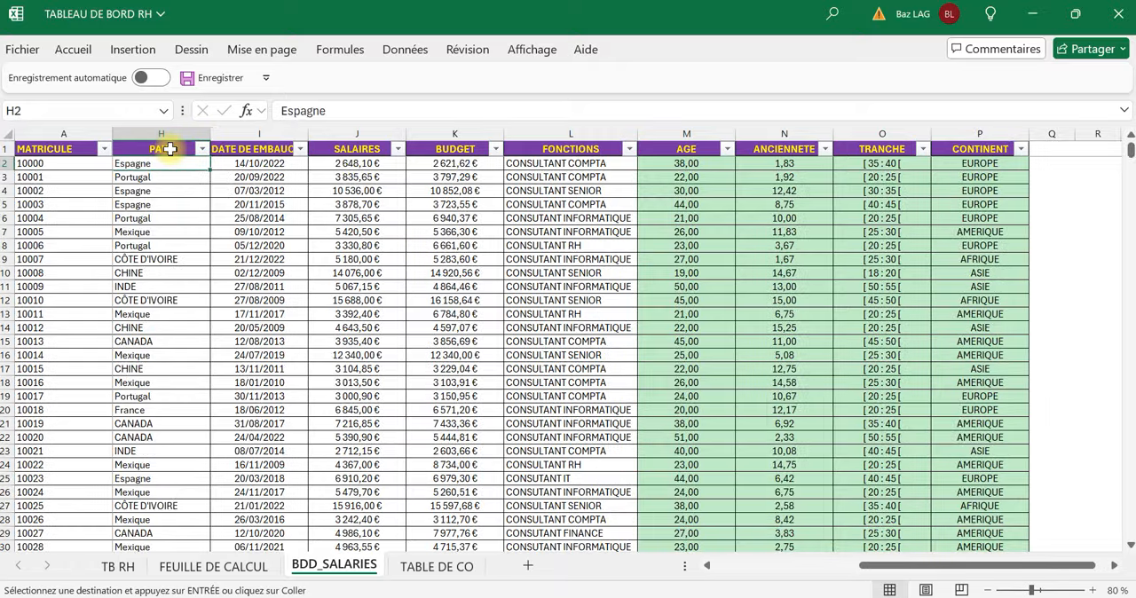
{"action": "key", "text": "ctrl+shift+Down"}
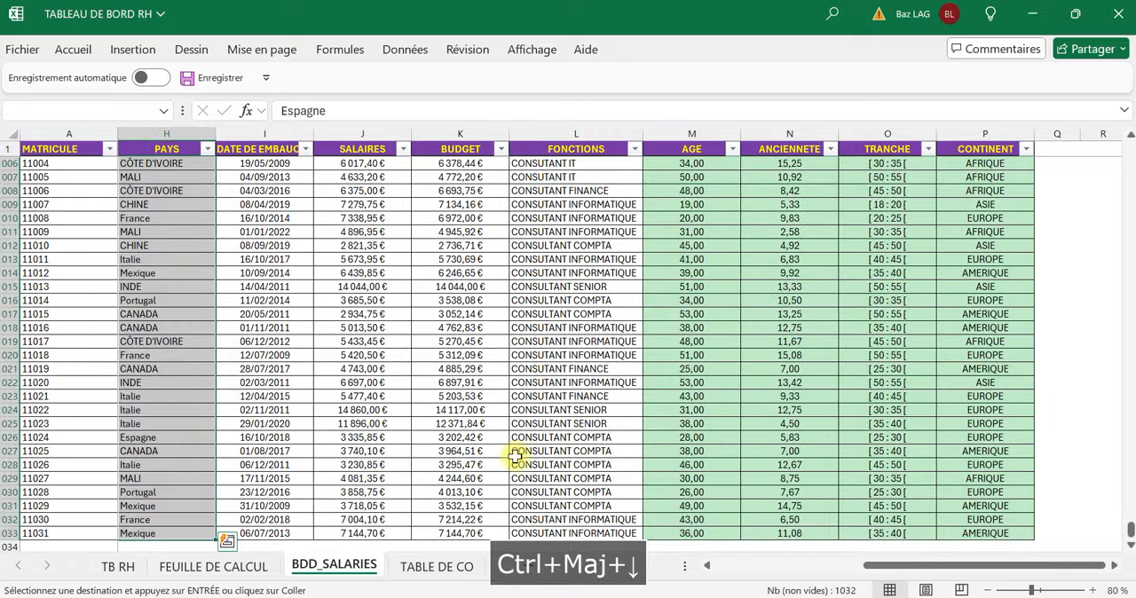
{"action": "left_click", "coordinate": [420, 572]}
{"action": "left_click", "coordinate": [218, 564]}
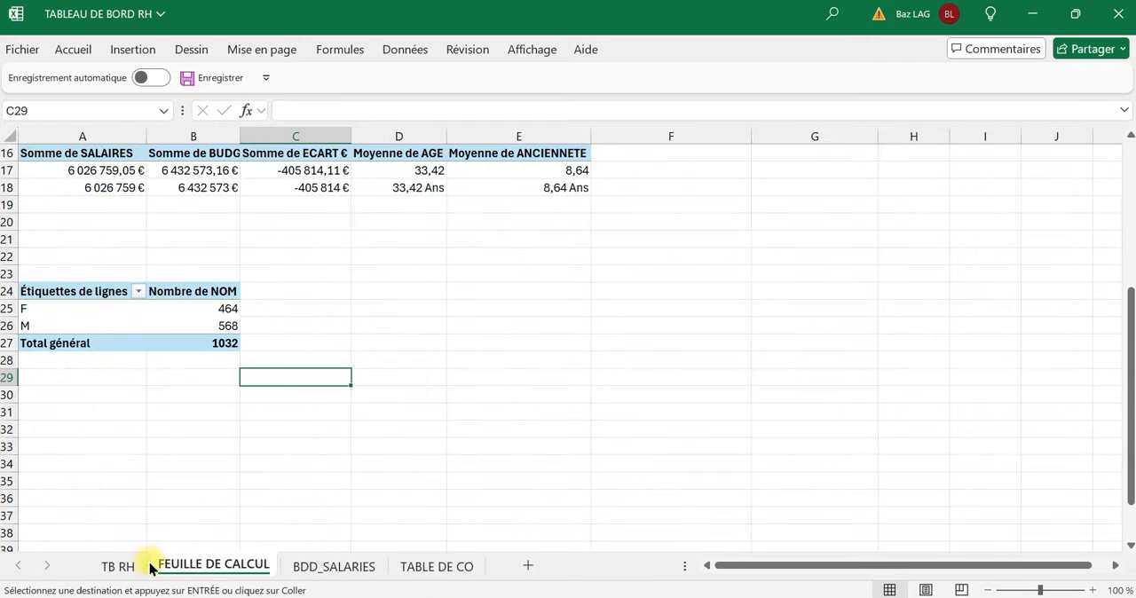
Show the NOM counts in the SEXE pivot table at A24 as percentages of the total.
{"action": "mouse_move", "coordinate": [228, 308]}
{"action": "right_click", "coordinate": [228, 308]}
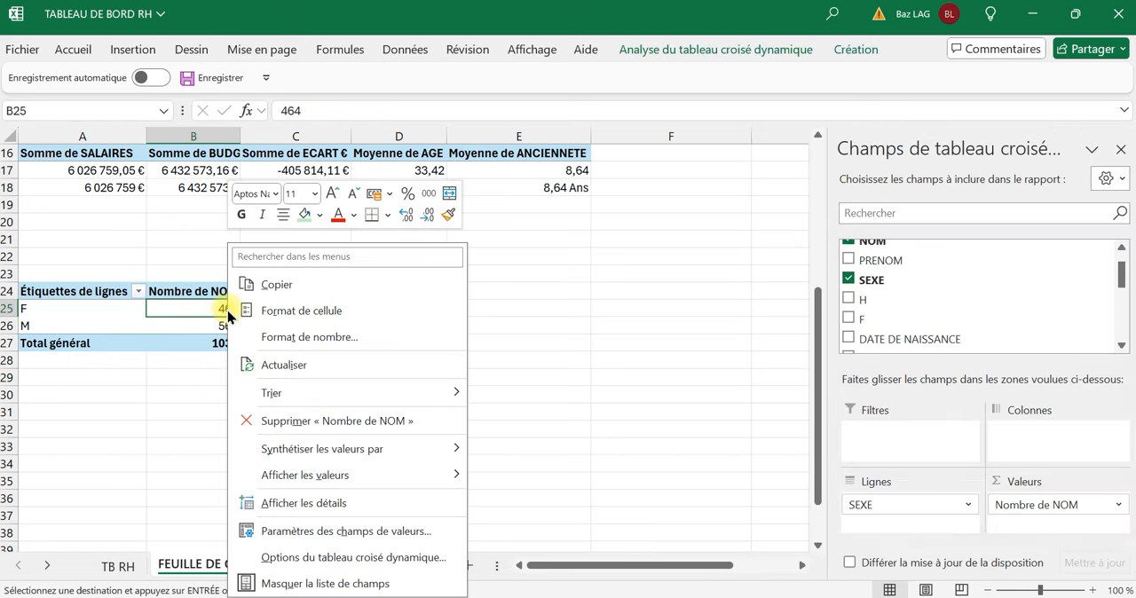
{"action": "mouse_move", "coordinate": [355, 464]}
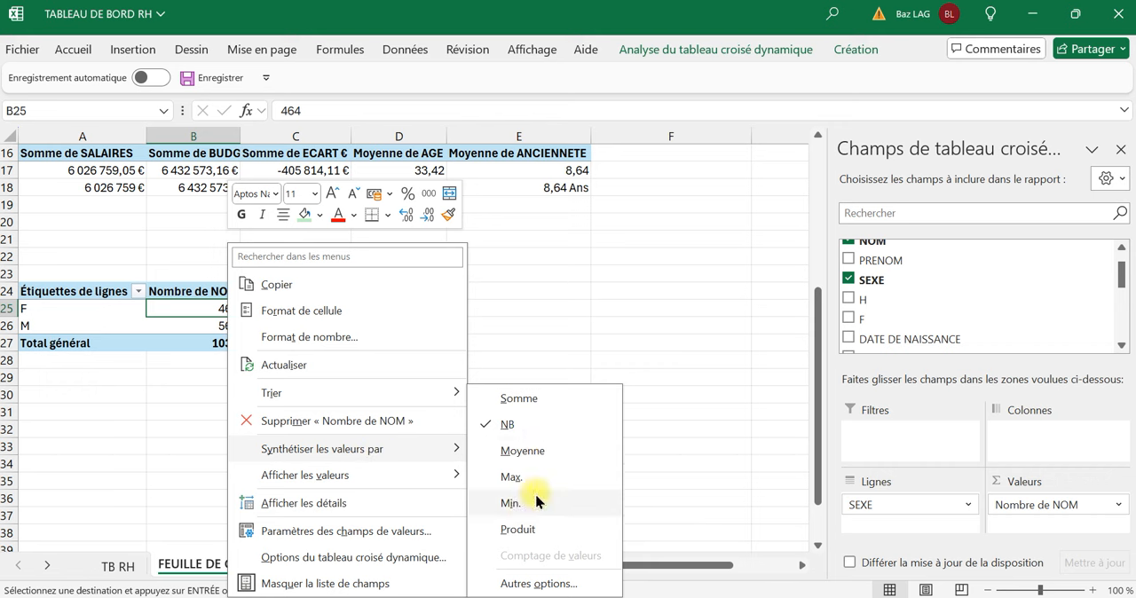
{"action": "mouse_move", "coordinate": [336, 485]}
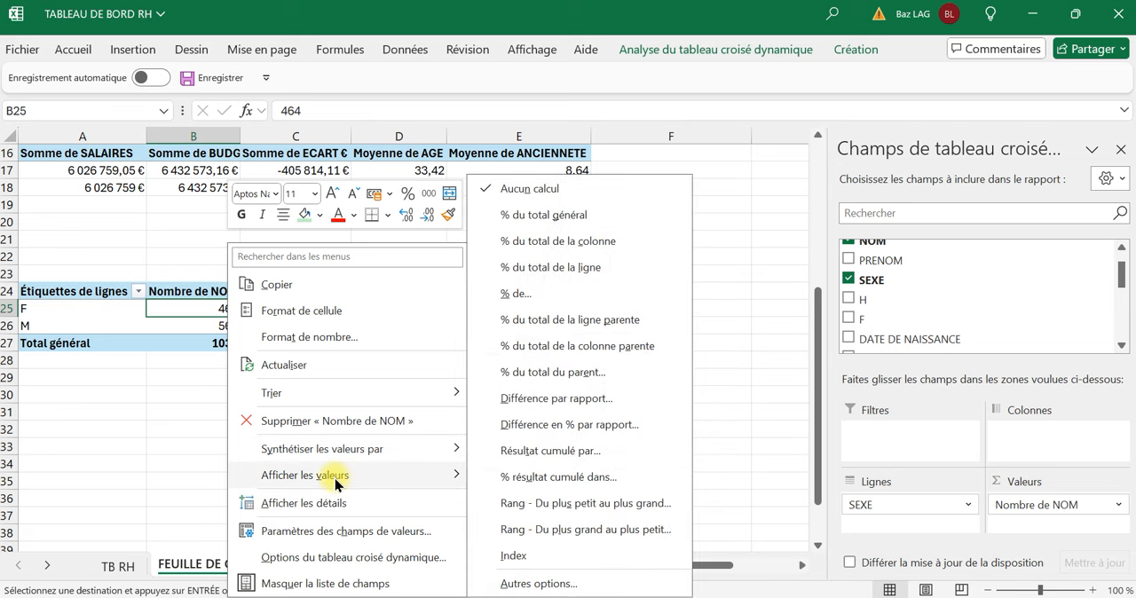
{"action": "left_click", "coordinate": [597, 225]}
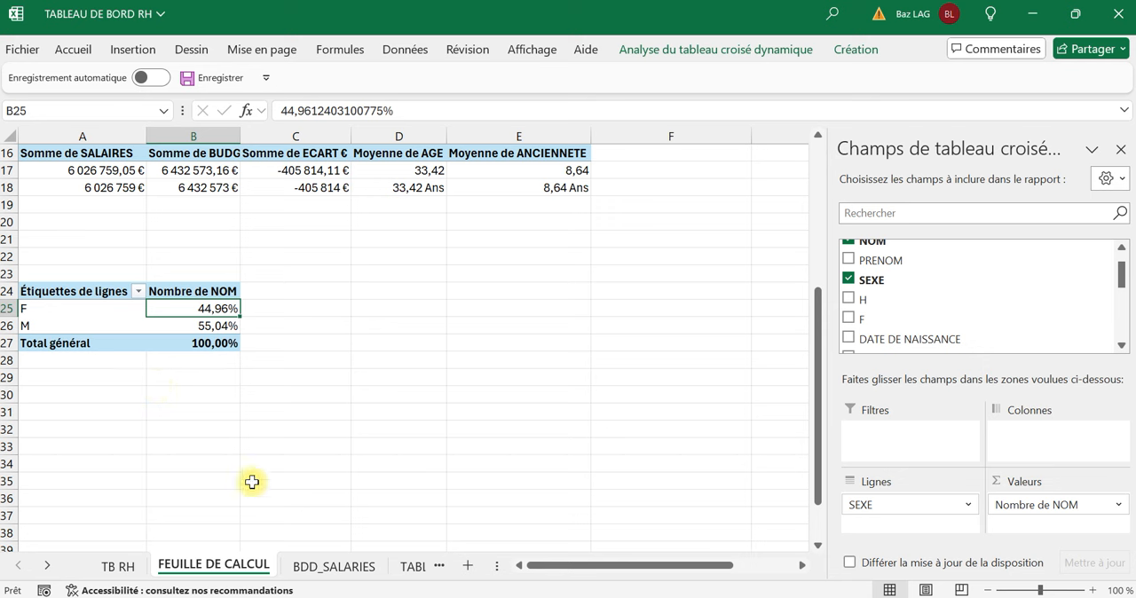
Enter the labels F in cell A30 and M in cell A31 below the SEXE pivot table.
{"action": "left_click", "coordinate": [79, 388]}
{"action": "left_click", "coordinate": [80, 383]}
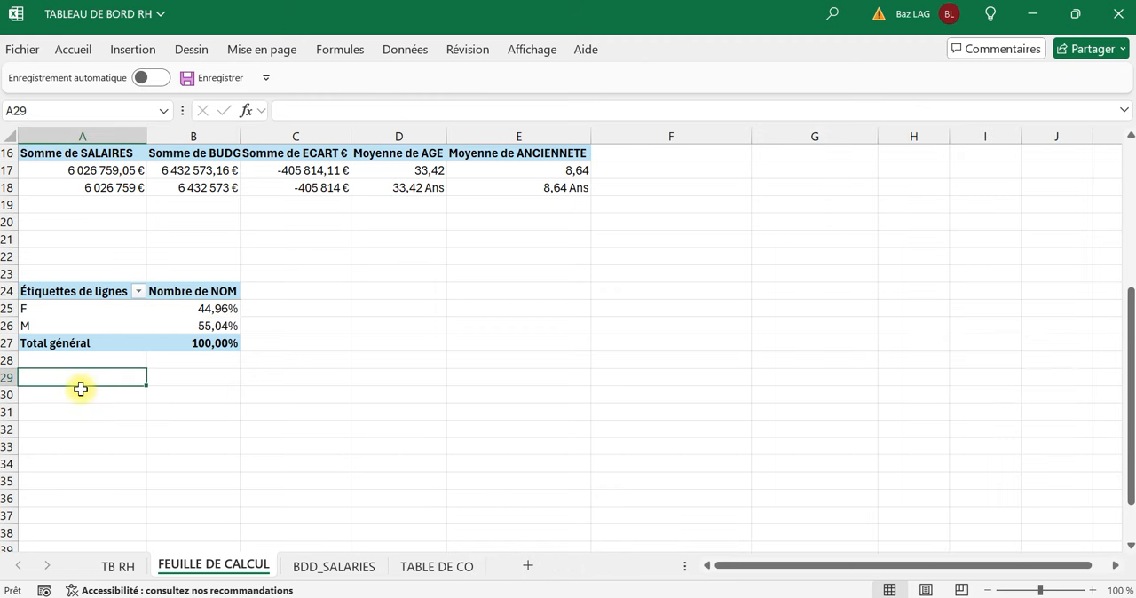
{"action": "left_click", "coordinate": [77, 401]}
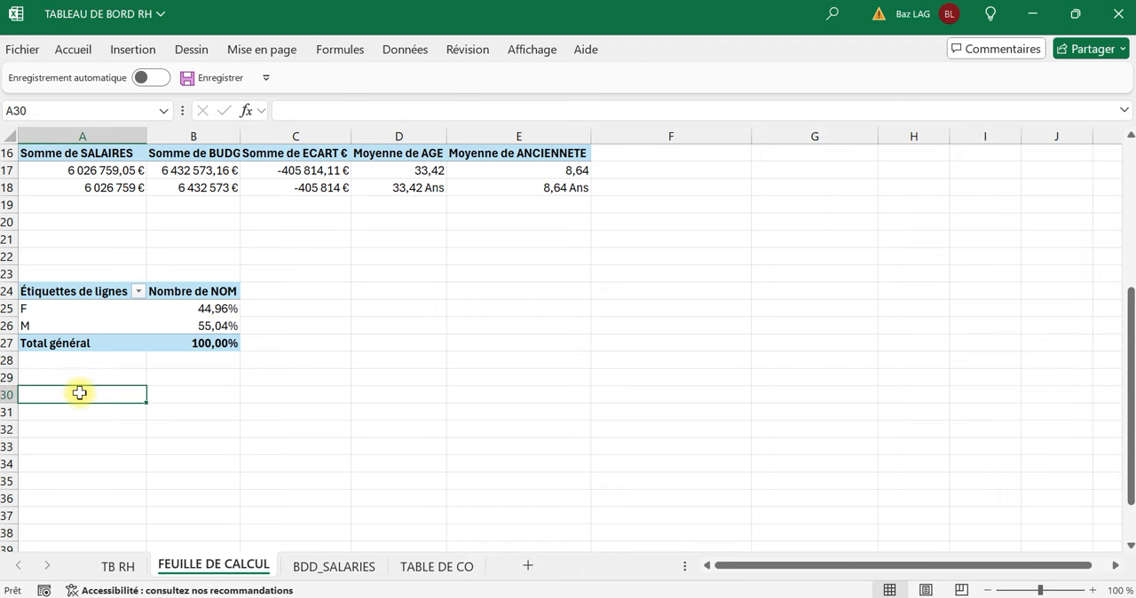
{"action": "key", "text": "Caps_Lock"}
{"action": "type", "text": "F"}
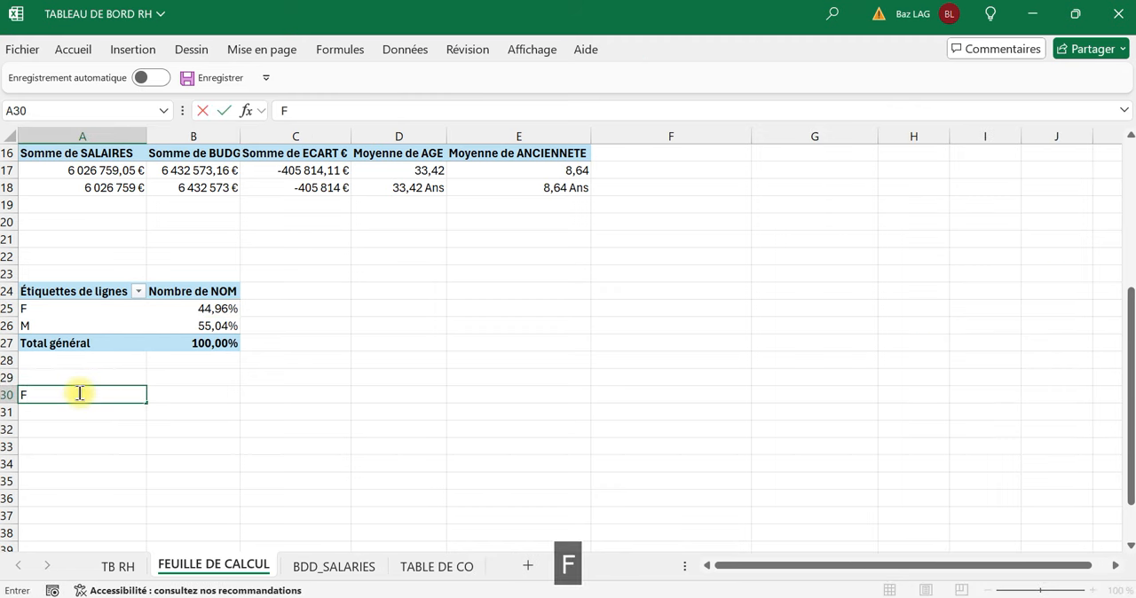
{"action": "key", "text": "Return"}
{"action": "key", "text": "Caps_Lock"}
{"action": "type", "text": "m"}
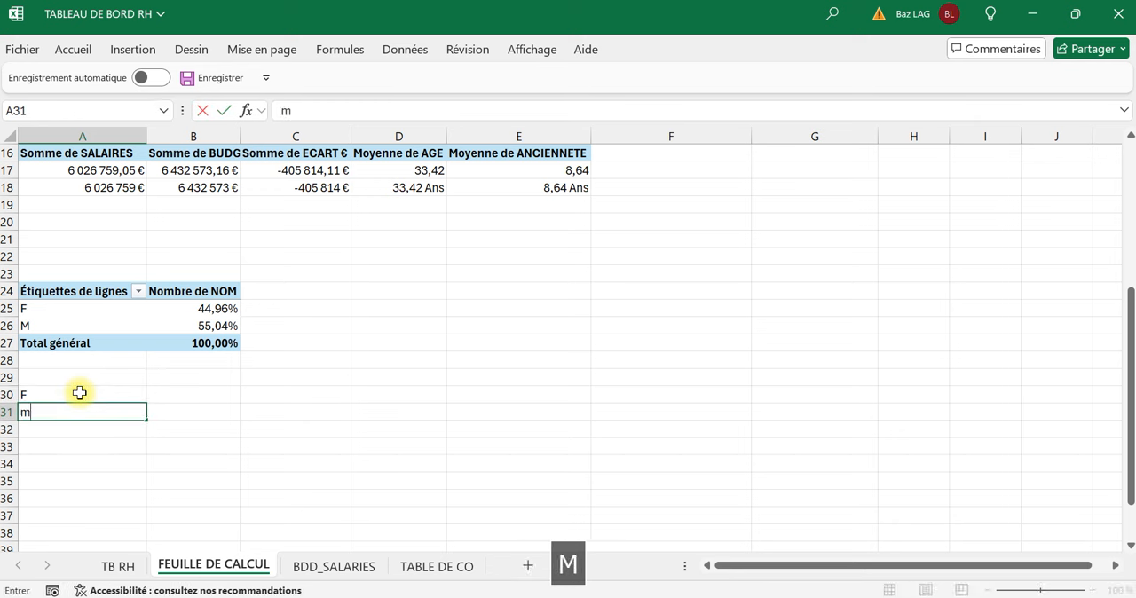
{"action": "key", "text": "BackSpace"}
{"action": "key", "text": "Caps_Lock"}
{"action": "type", "text": "M"}
{"action": "key", "text": "Tab"}
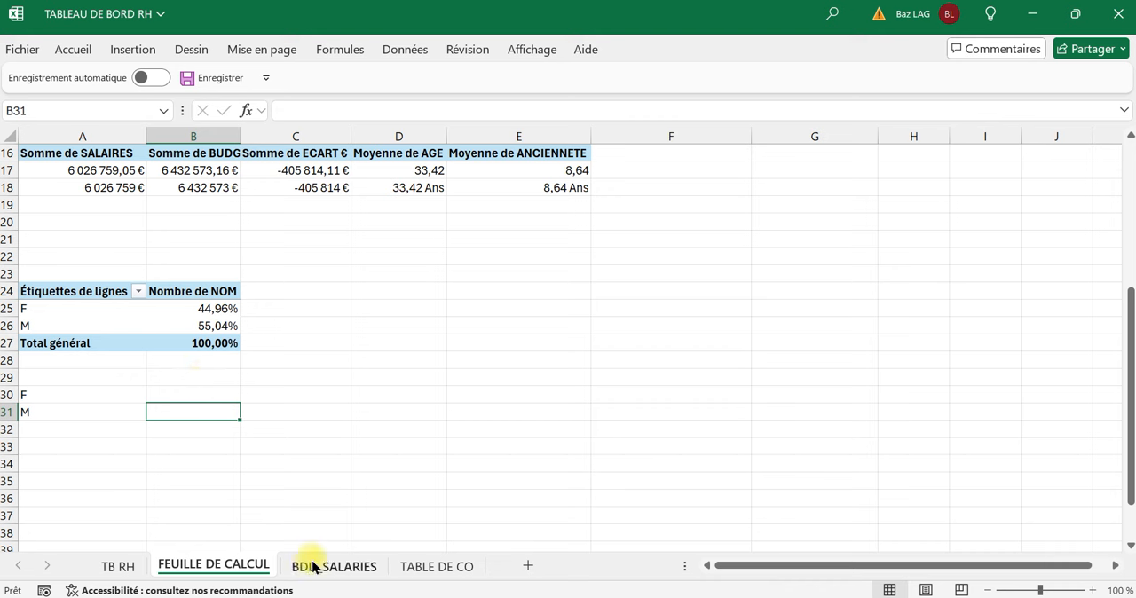
Link B30 to the pivot table's F value in B25 and B31 to its M value in B26.
{"action": "left_click", "coordinate": [200, 390]}
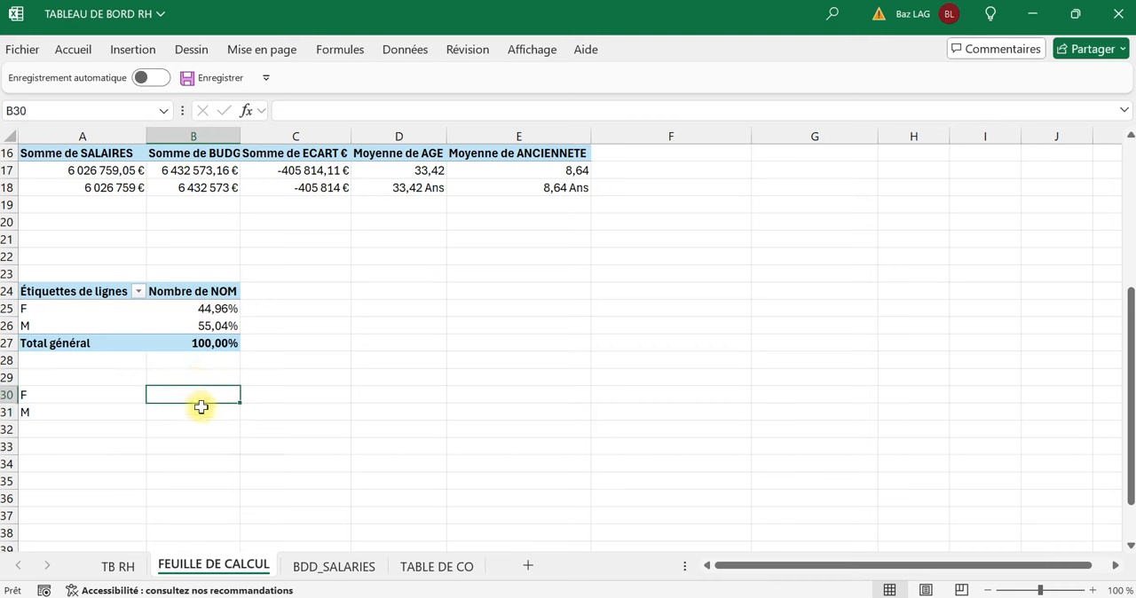
{"action": "type", "text": "+"}
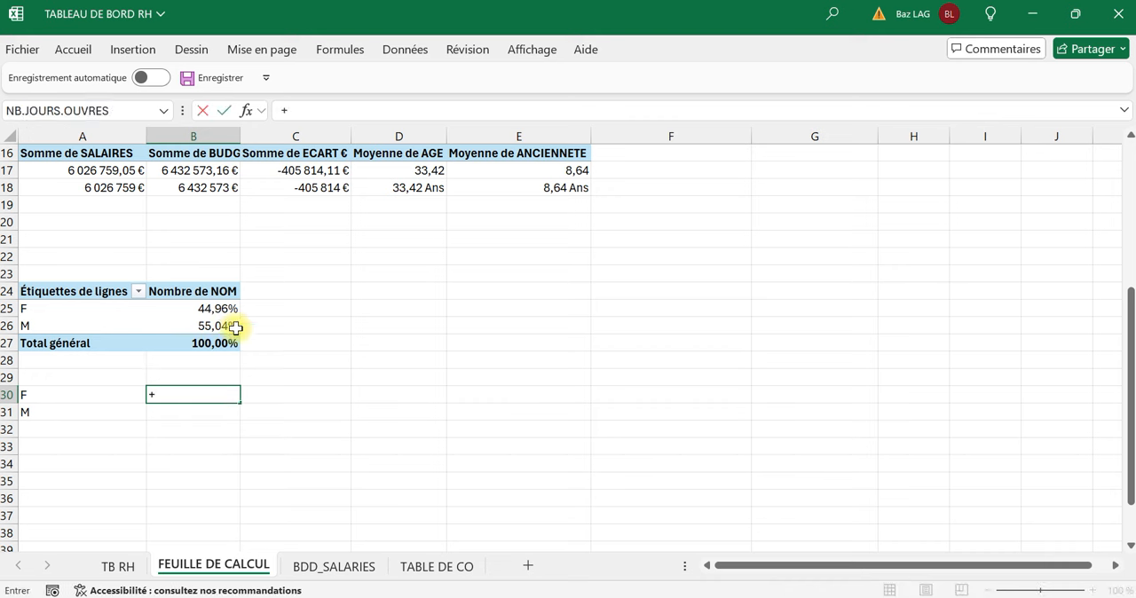
{"action": "key", "text": "BackSpace"}
{"action": "type", "text": "="}
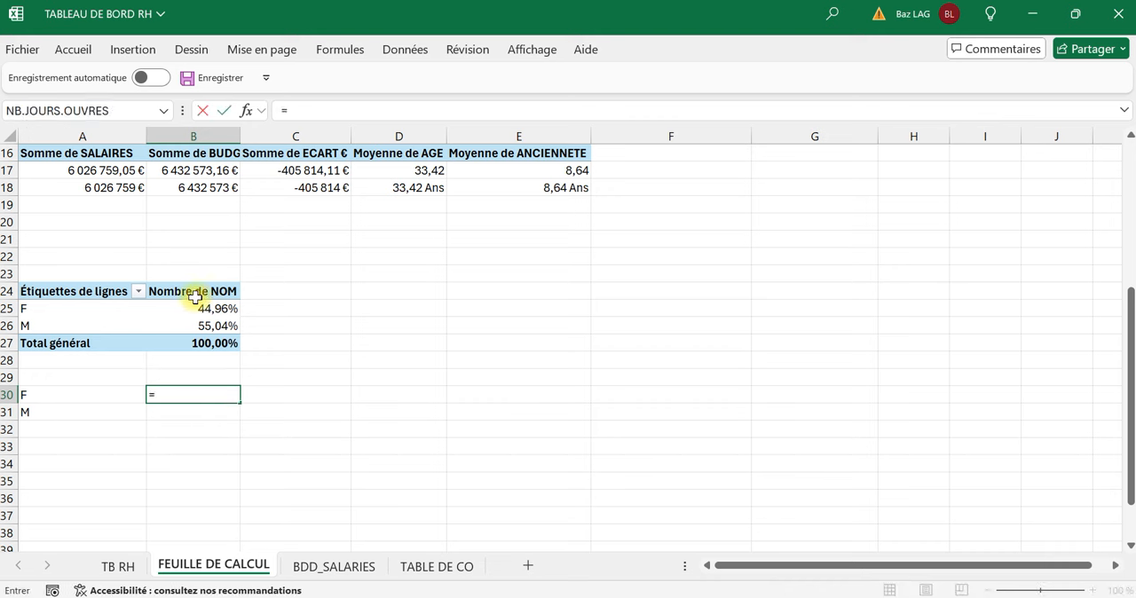
{"action": "left_click", "coordinate": [200, 308]}
{"action": "key", "text": "Return"}
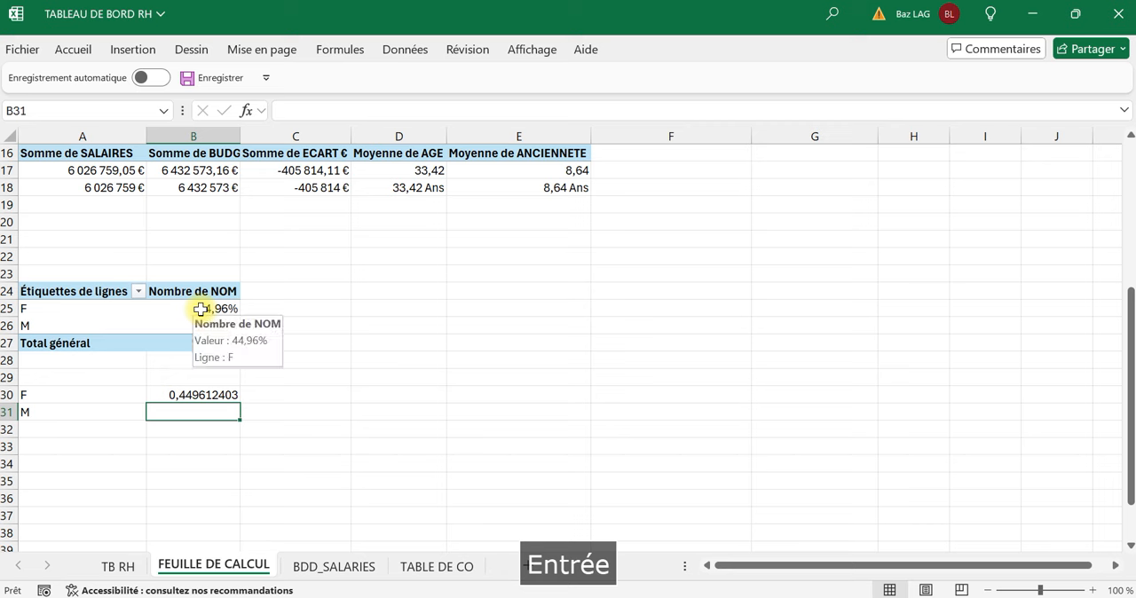
{"action": "type", "text": "="}
{"action": "left_click", "coordinate": [208, 325]}
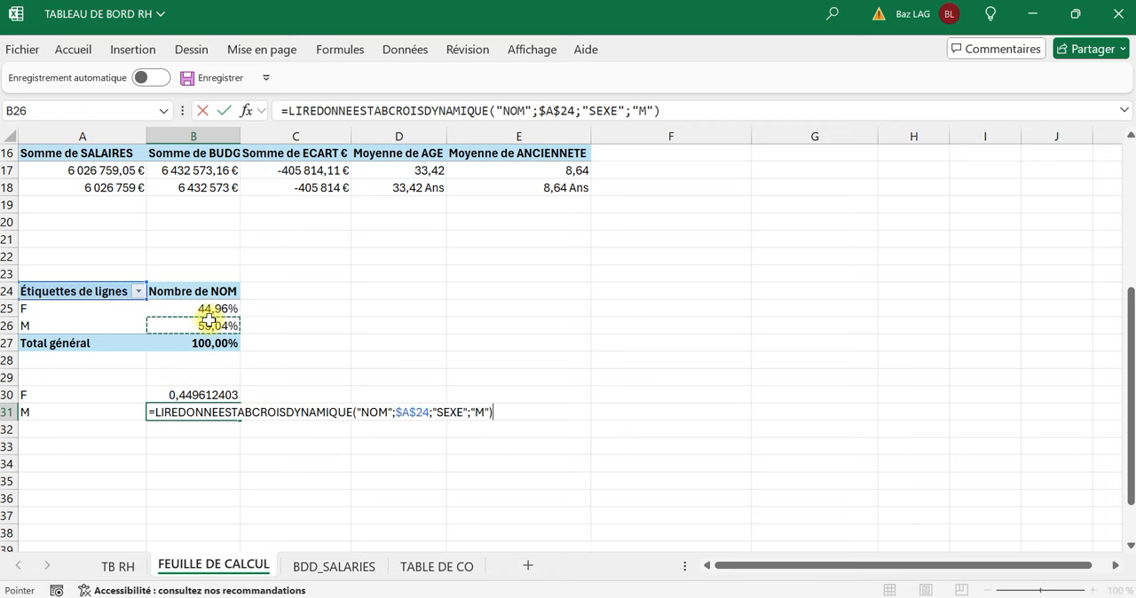
{"action": "key", "text": "Return"}
Format cells B30:B31 as percentages without decimals.
{"action": "left_click_drag", "start_coordinate": [218, 395], "coordinate": [216, 404]}
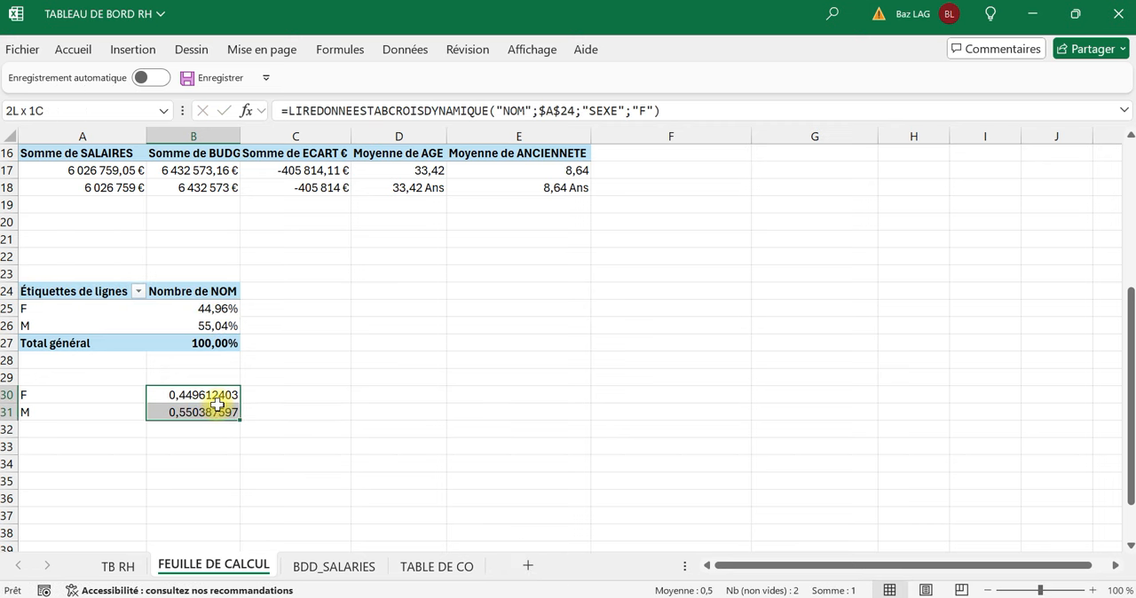
{"action": "left_click", "coordinate": [72, 49]}
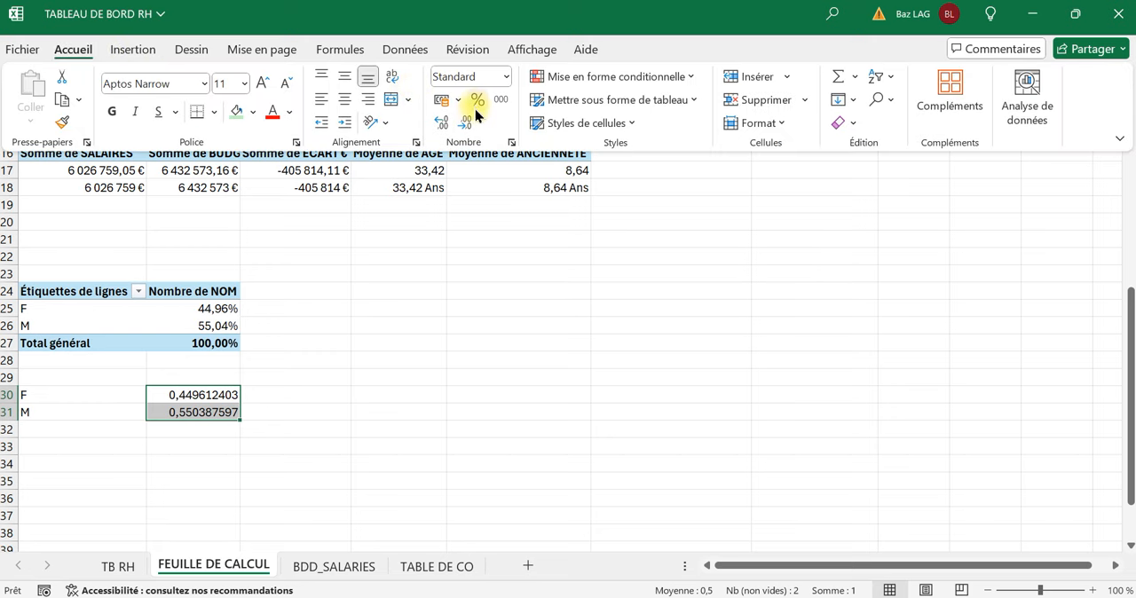
{"action": "left_click", "coordinate": [477, 100]}
{"action": "left_click", "coordinate": [396, 482]}
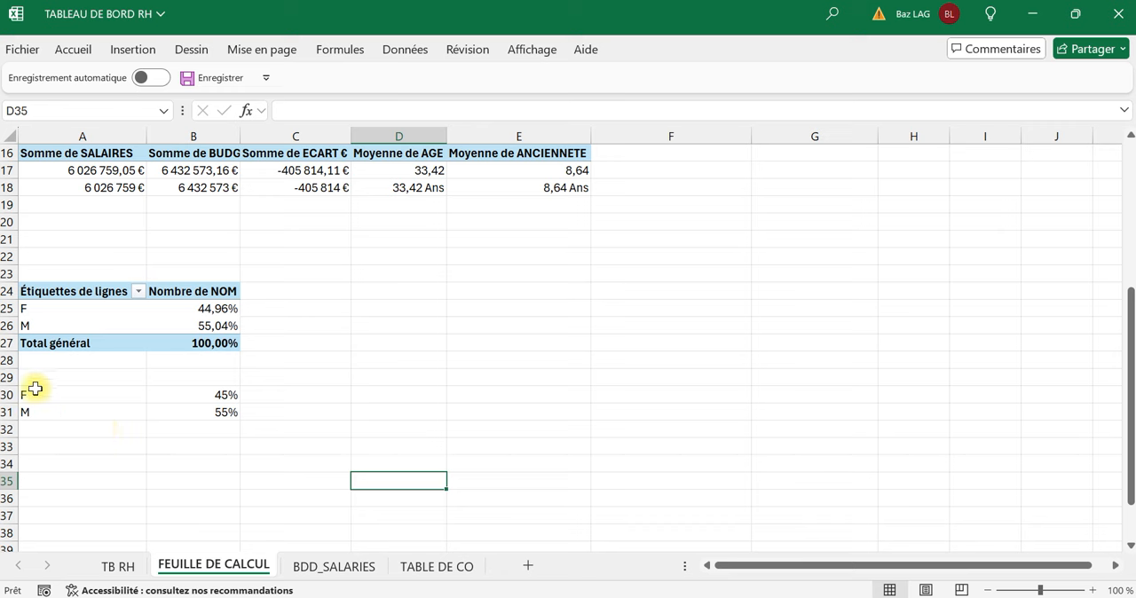
Insert a 2D clustered column chart from the F and M percentages in A30:B31.
{"action": "left_click_drag", "start_coordinate": [33, 391], "coordinate": [183, 405]}
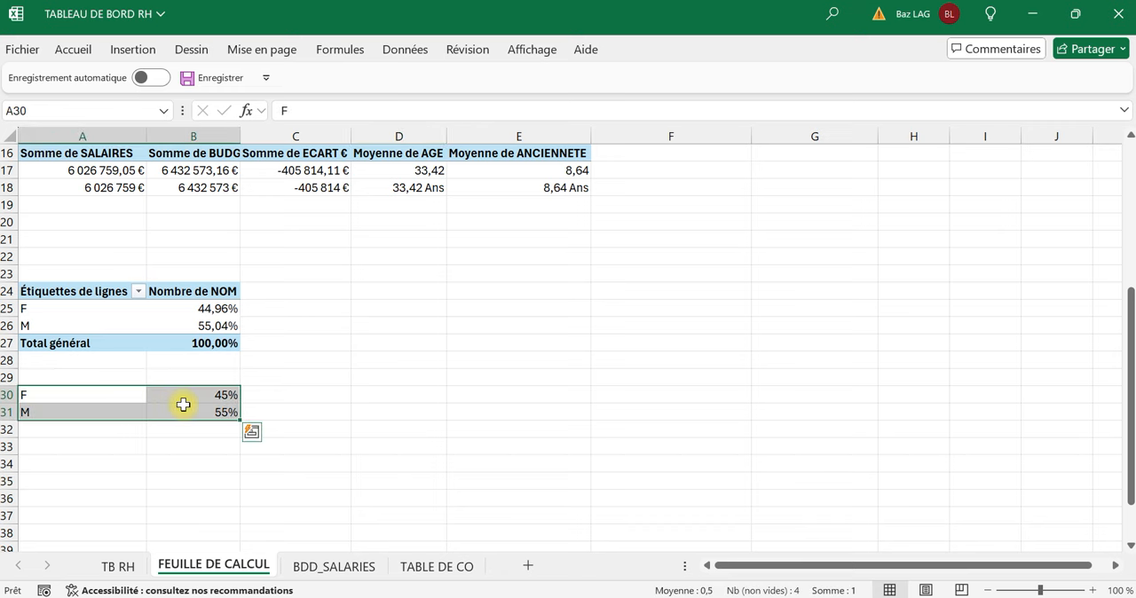
{"action": "left_click", "coordinate": [133, 49]}
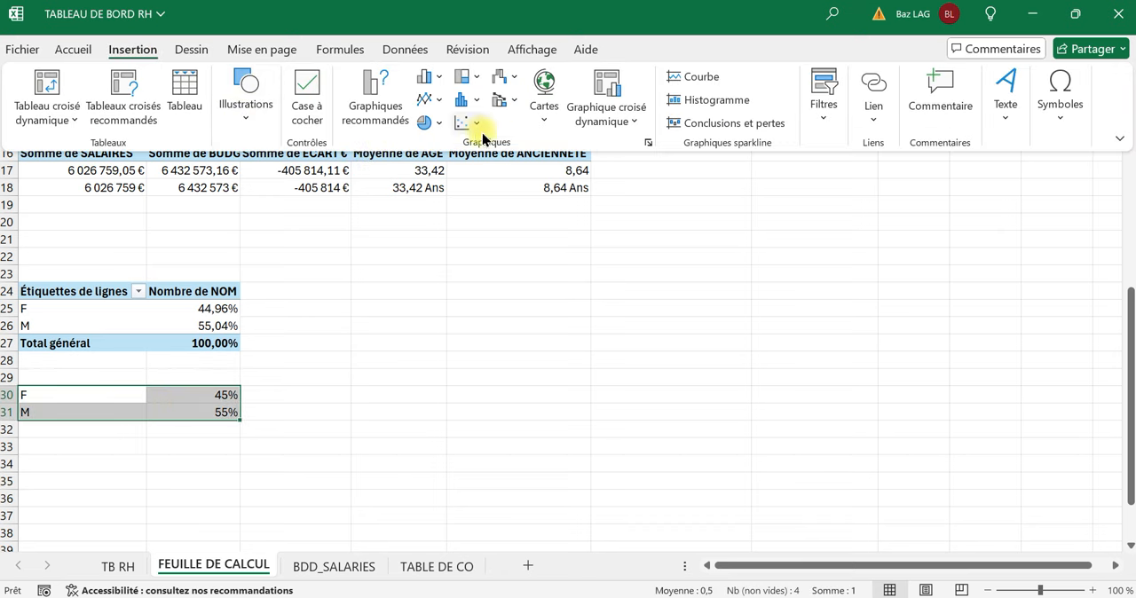
{"action": "left_click", "coordinate": [435, 84]}
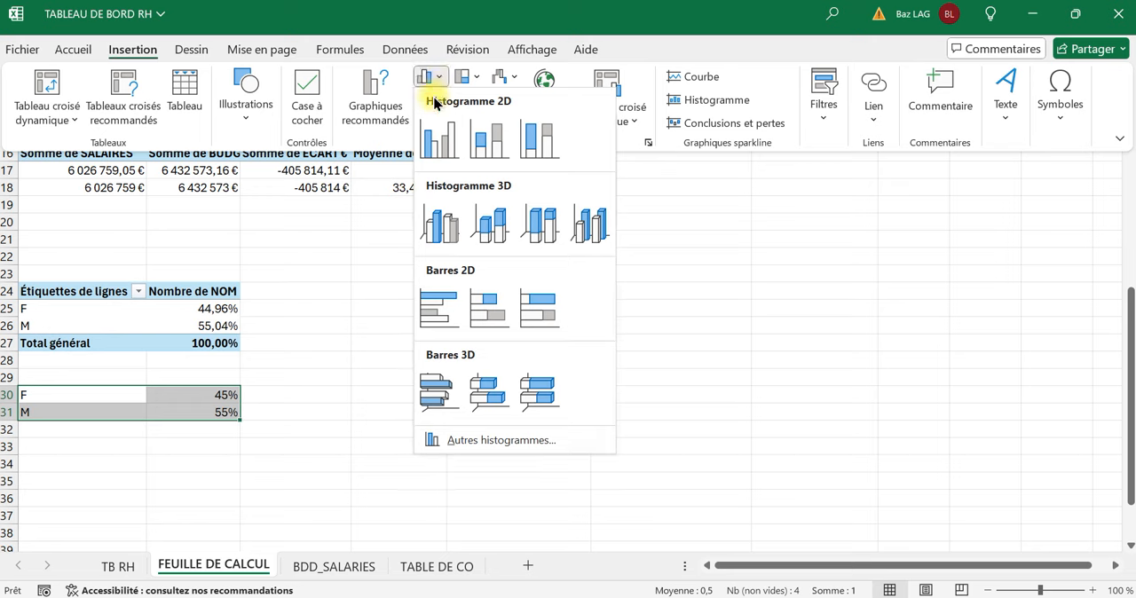
{"action": "left_click", "coordinate": [448, 142]}
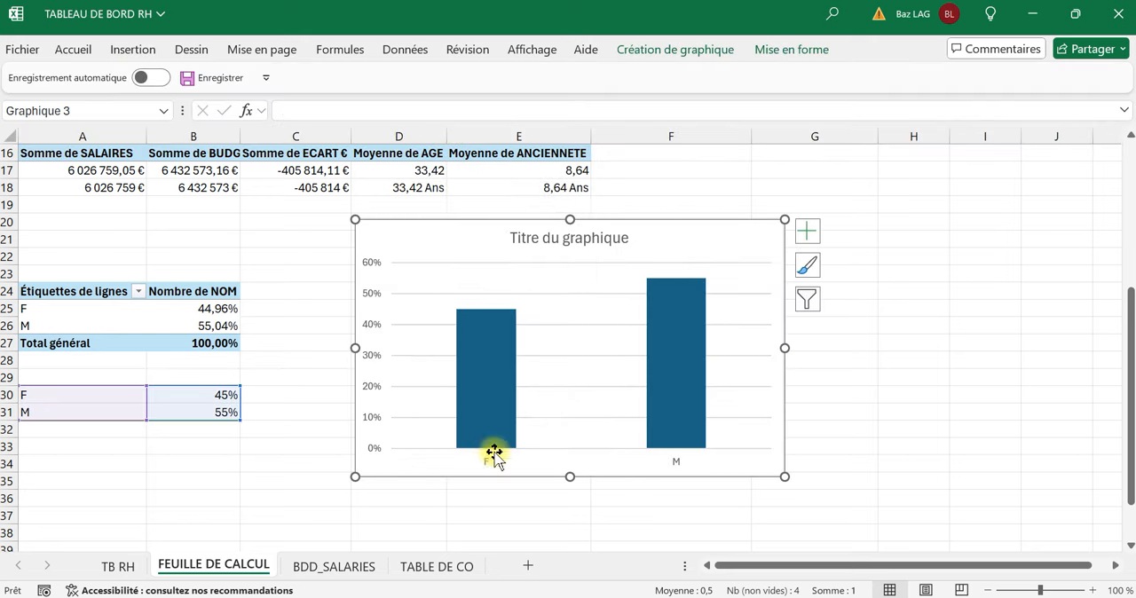
Cut the F/M percentage column chart from FEUILLE DE CALCUL and paste it at cell S18 on TB RH.
{"action": "left_click", "coordinate": [459, 516]}
{"action": "right_click", "coordinate": [456, 469]}
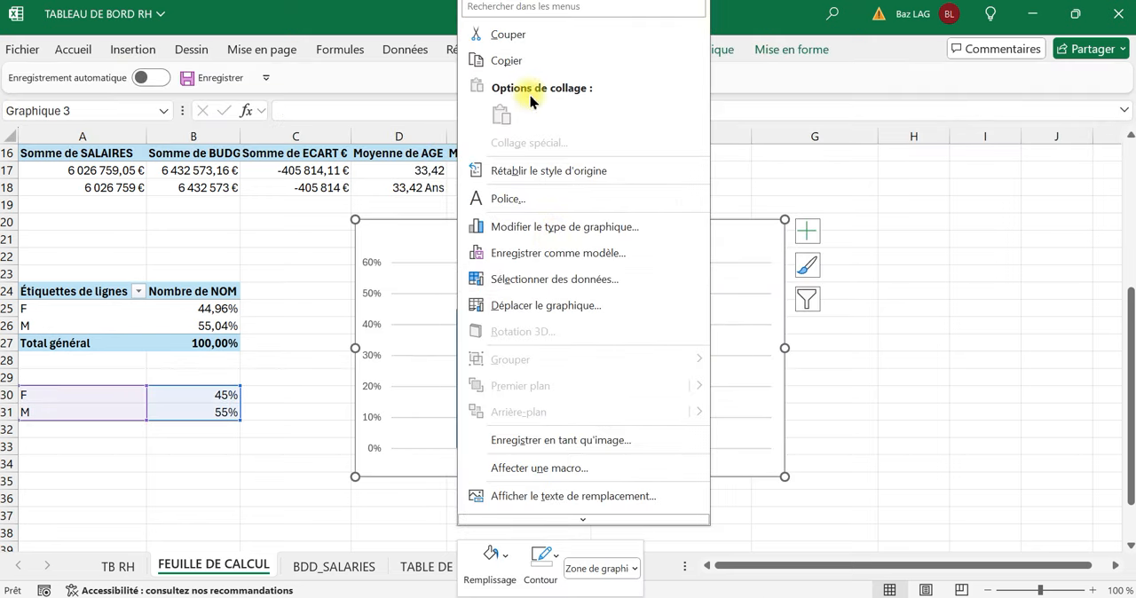
{"action": "left_click", "coordinate": [508, 34]}
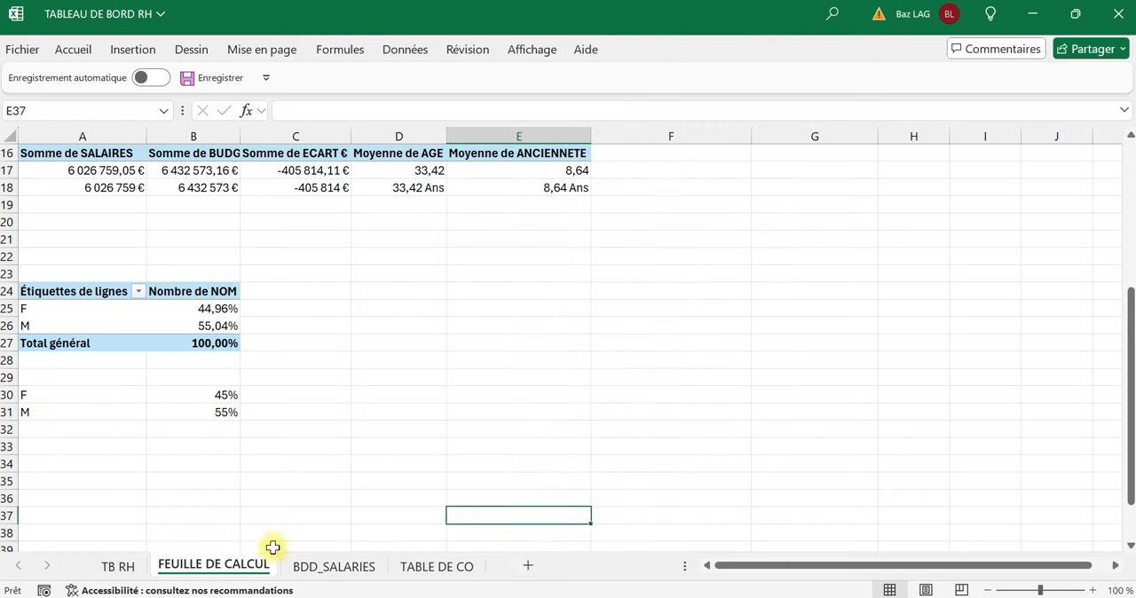
{"action": "left_click", "coordinate": [111, 566]}
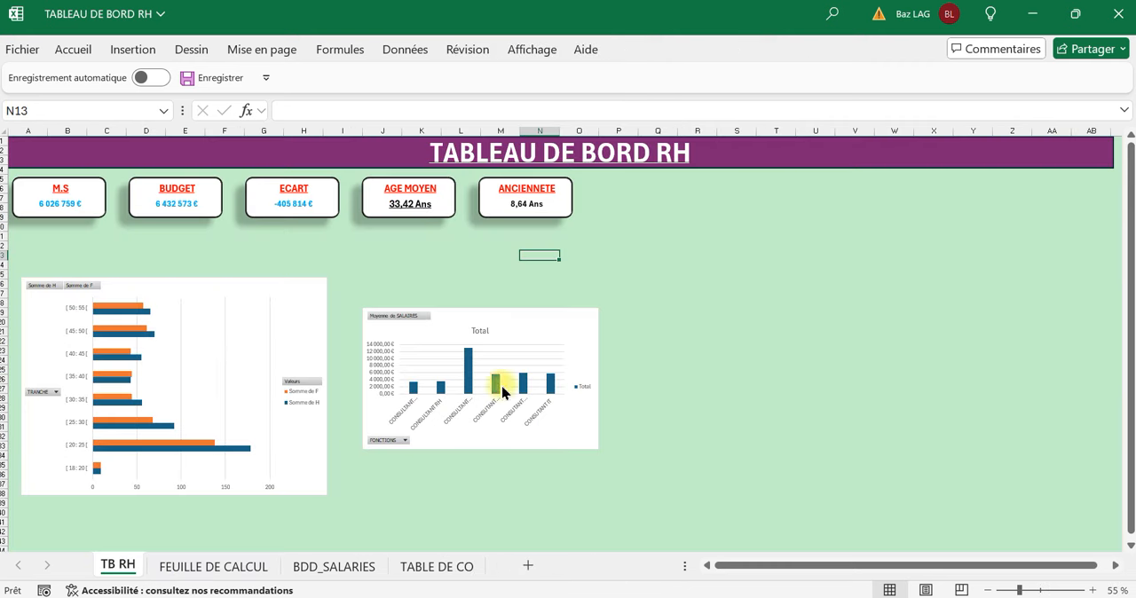
{"action": "left_click", "coordinate": [744, 306]}
{"action": "key", "text": "ctrl+v"}
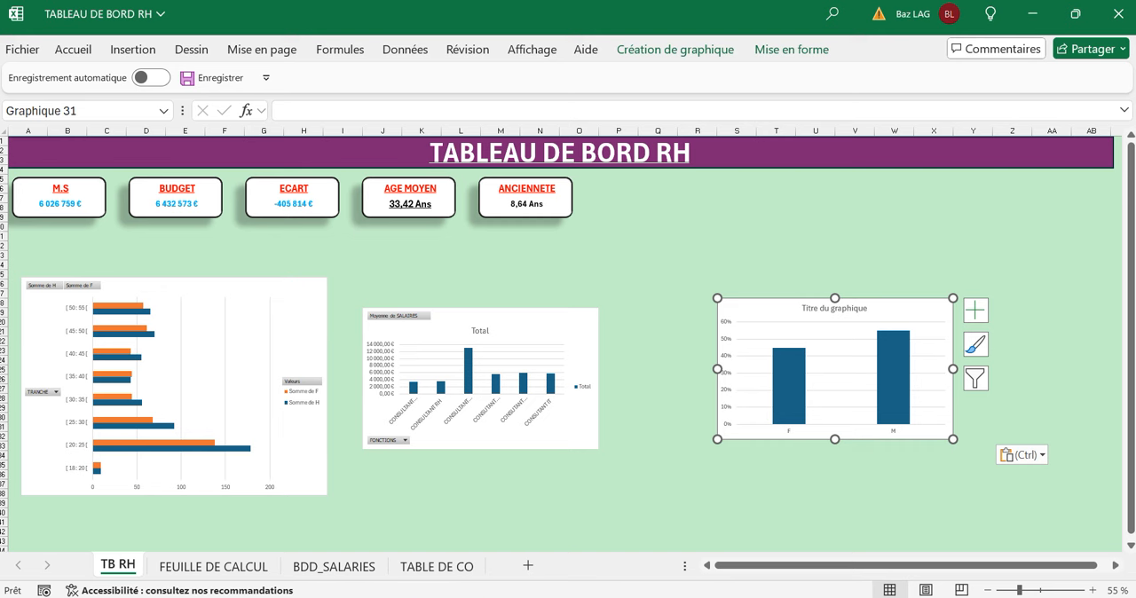
Switch to PowerPoint by opening "Nouveau Présentation Microsoft PowerPoint" from the 04 - UDEMY folder, and show the layouts for a new slide.
{"action": "mouse_move", "coordinate": [589, 591]}
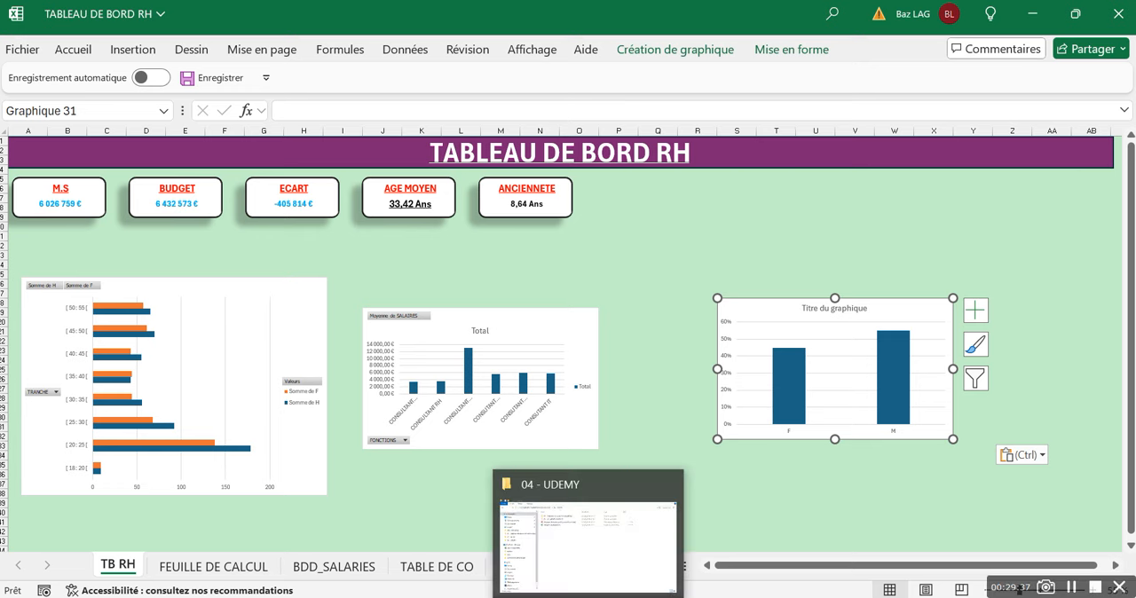
{"action": "left_click", "coordinate": [596, 552]}
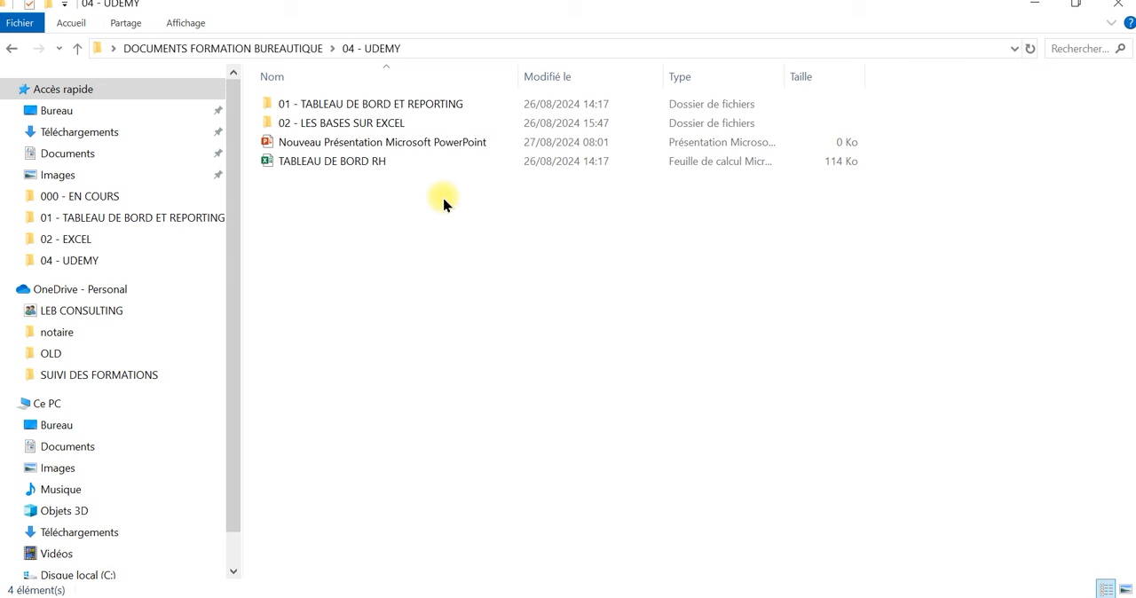
{"action": "double_click", "coordinate": [460, 143]}
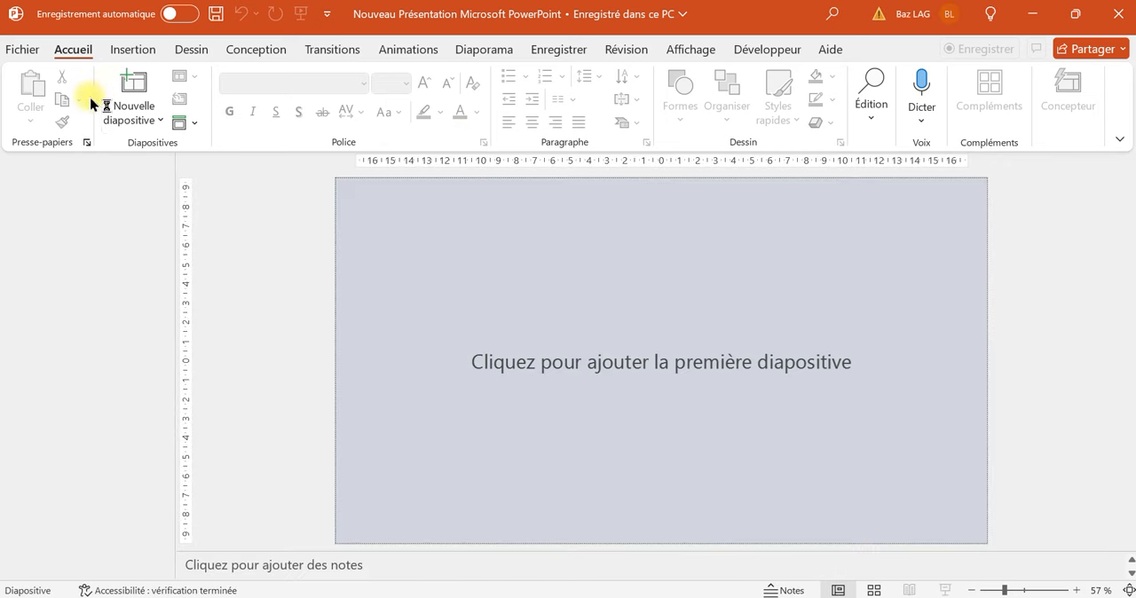
{"action": "left_click", "coordinate": [143, 117]}
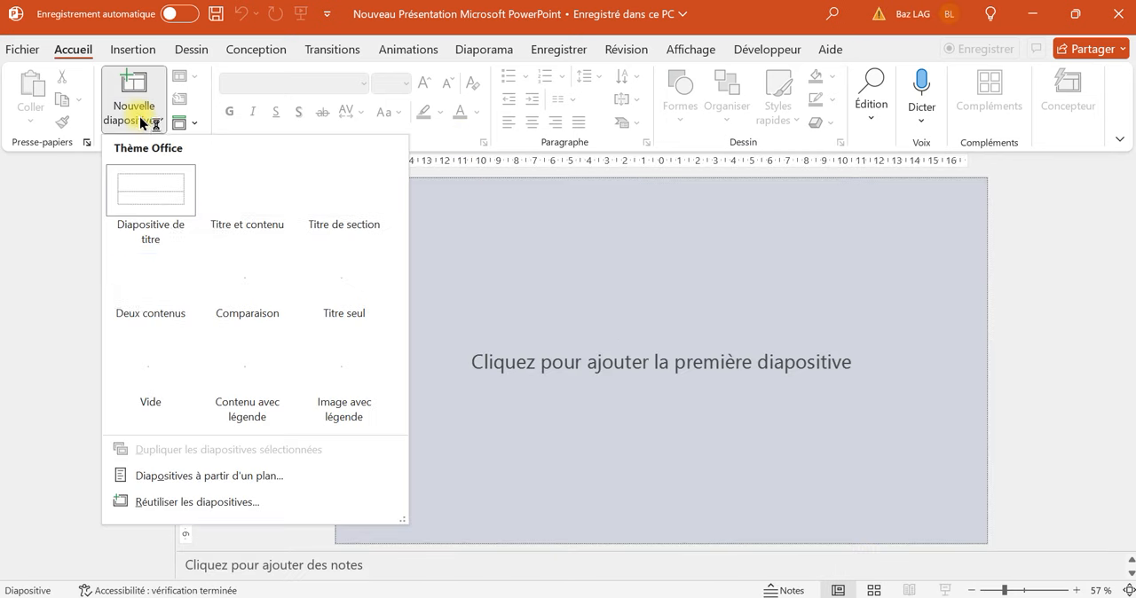
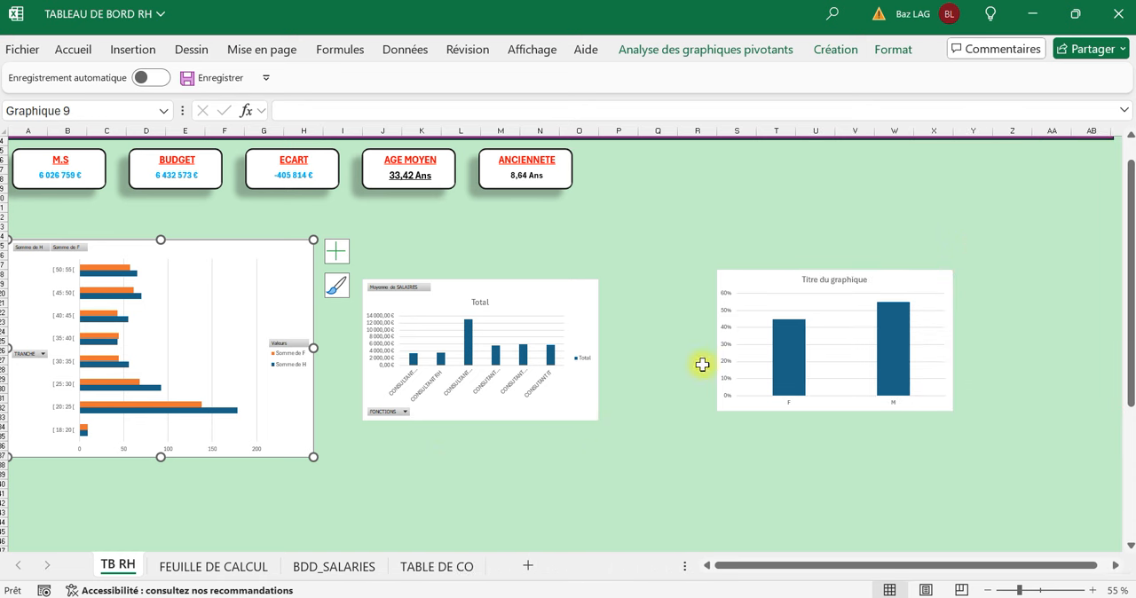
Shift the average salary chart slightly to the right on TB RH.
{"action": "left_click", "coordinate": [768, 436]}
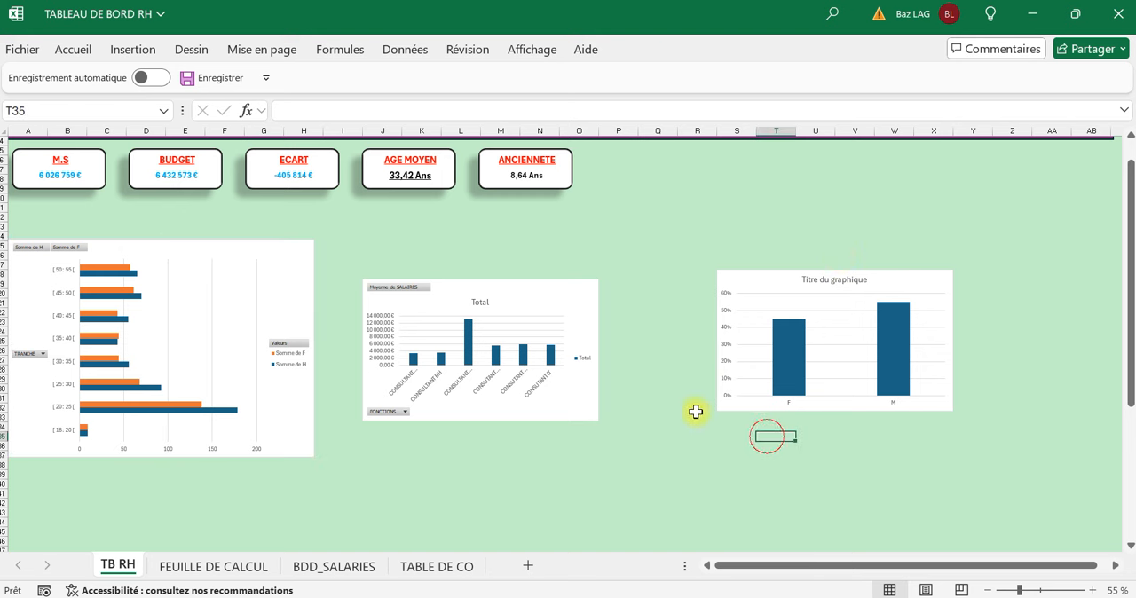
{"action": "left_click_drag", "start_coordinate": [588, 409], "coordinate": [604, 406]}
{"action": "left_click", "coordinate": [430, 462]}
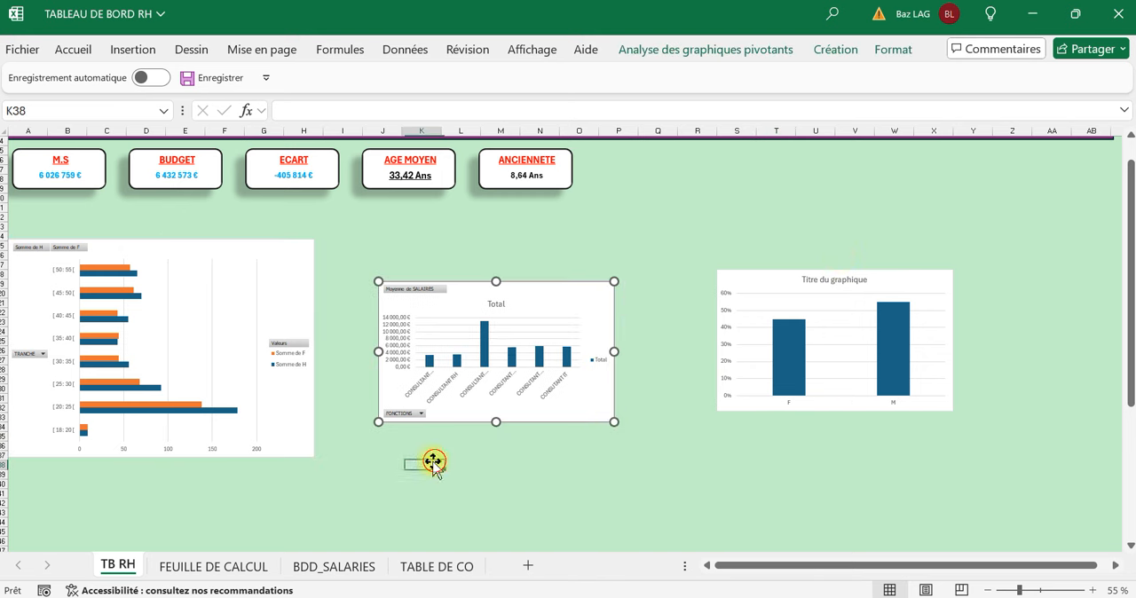
Select the age group, average salary and F/M charts together and set their height, trying 10 cm before settling on 15 cm.
{"action": "left_click", "coordinate": [309, 437], "text": "ctrl"}
{"action": "left_click", "coordinate": [493, 418], "text": "ctrl"}
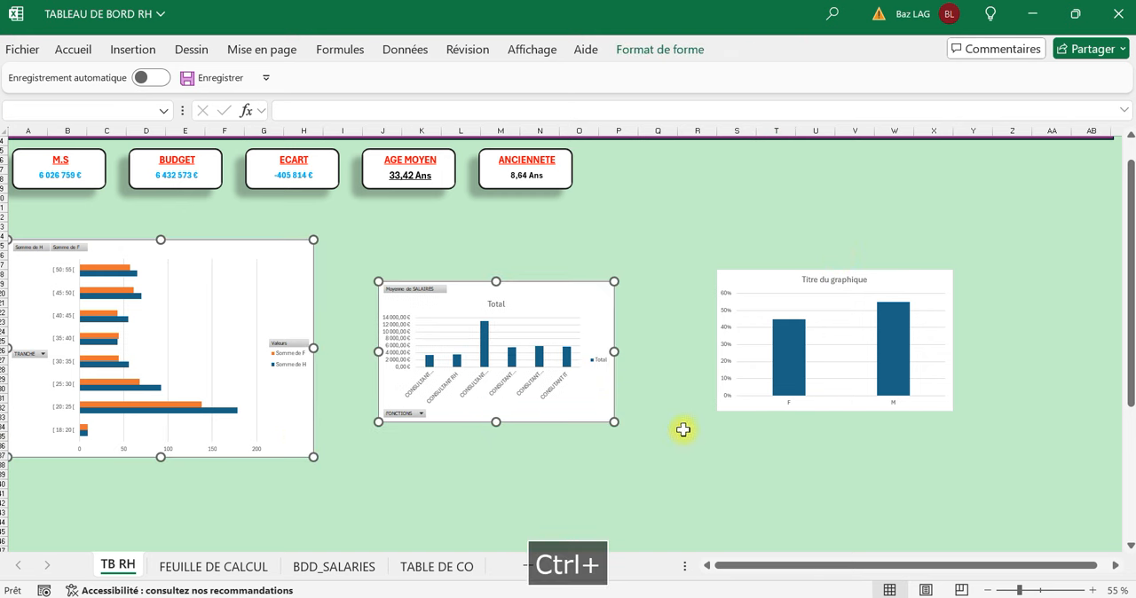
{"action": "left_click", "coordinate": [769, 407], "text": "ctrl"}
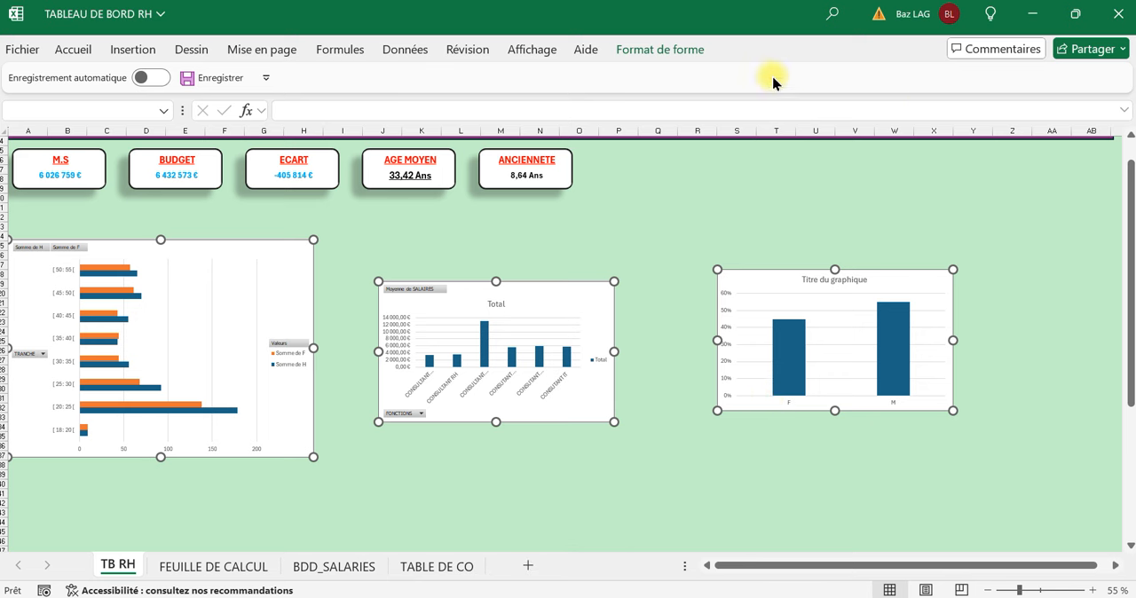
{"action": "left_click", "coordinate": [698, 52]}
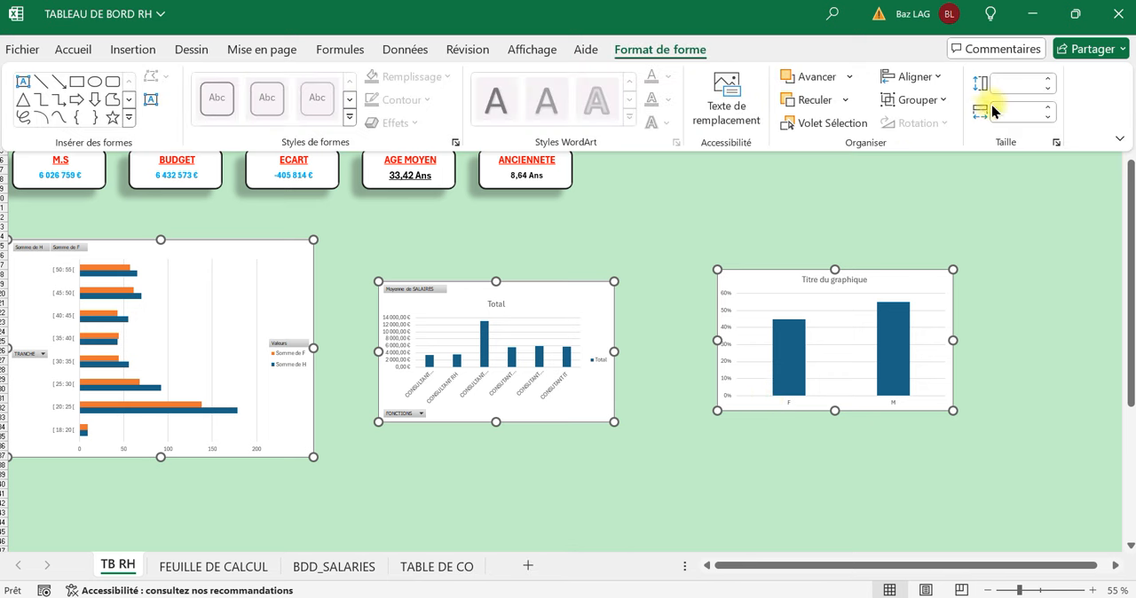
{"action": "type", "text": "10"}
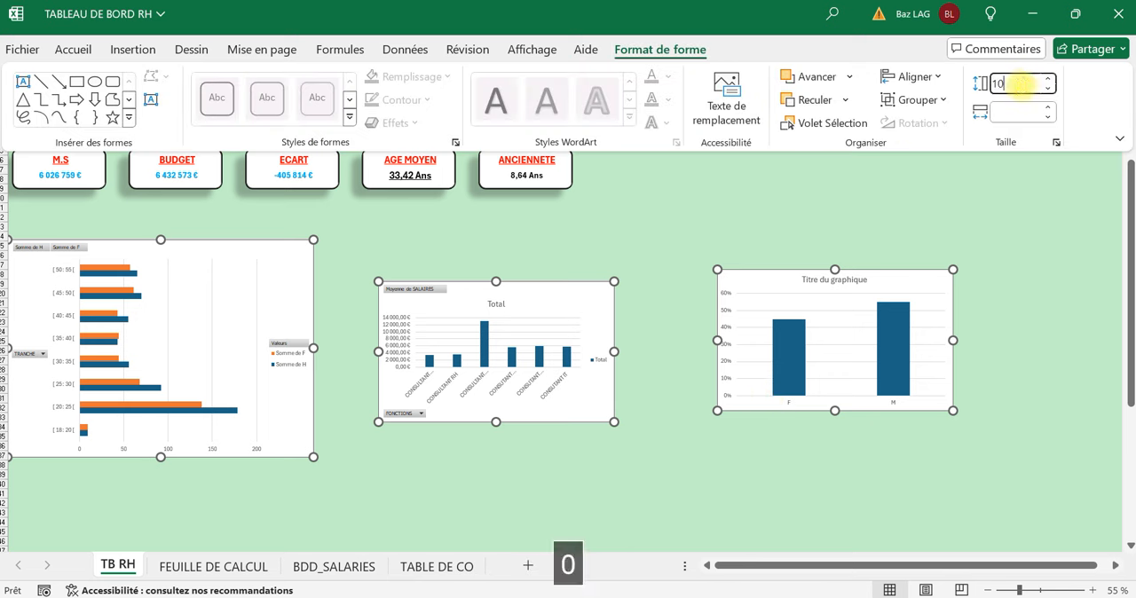
{"action": "key", "text": "Return"}
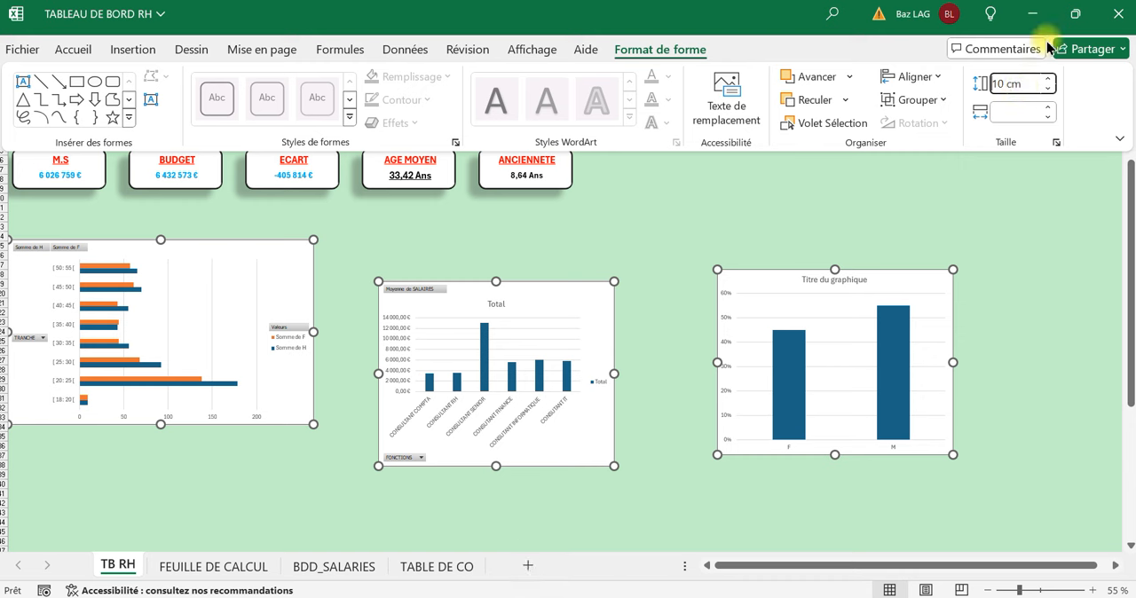
{"action": "left_click", "coordinate": [1034, 84]}
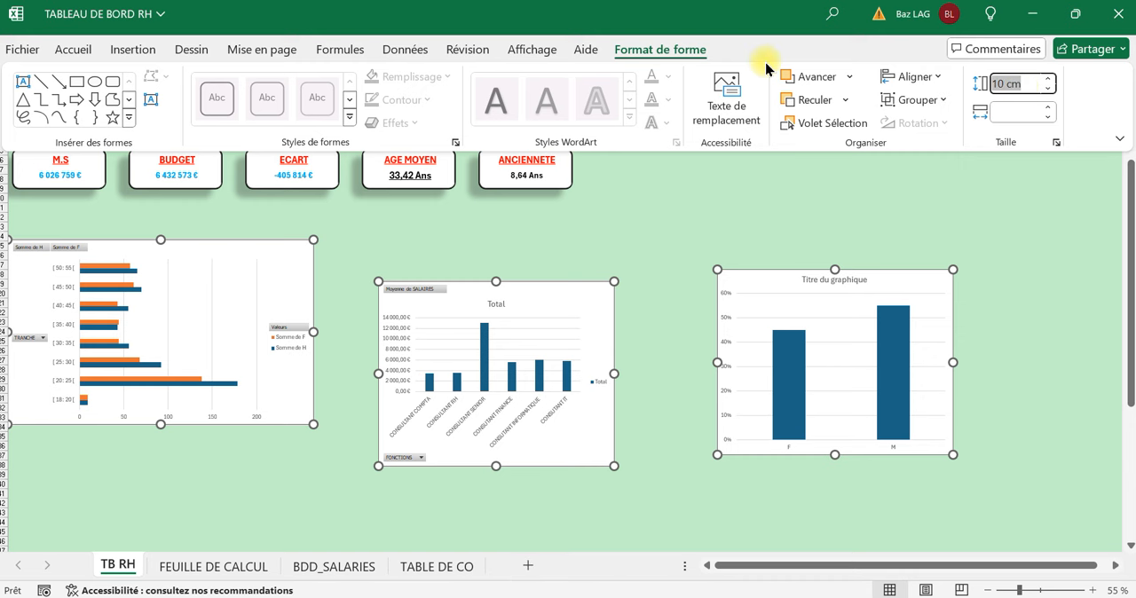
{"action": "type", "text": "15"}
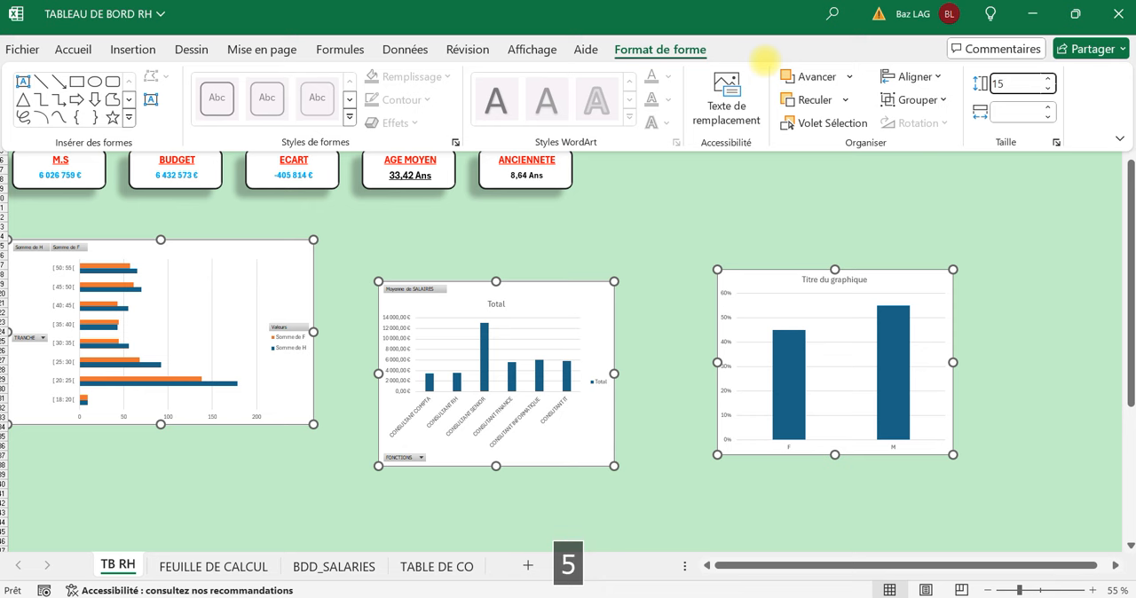
{"action": "key", "text": "Return"}
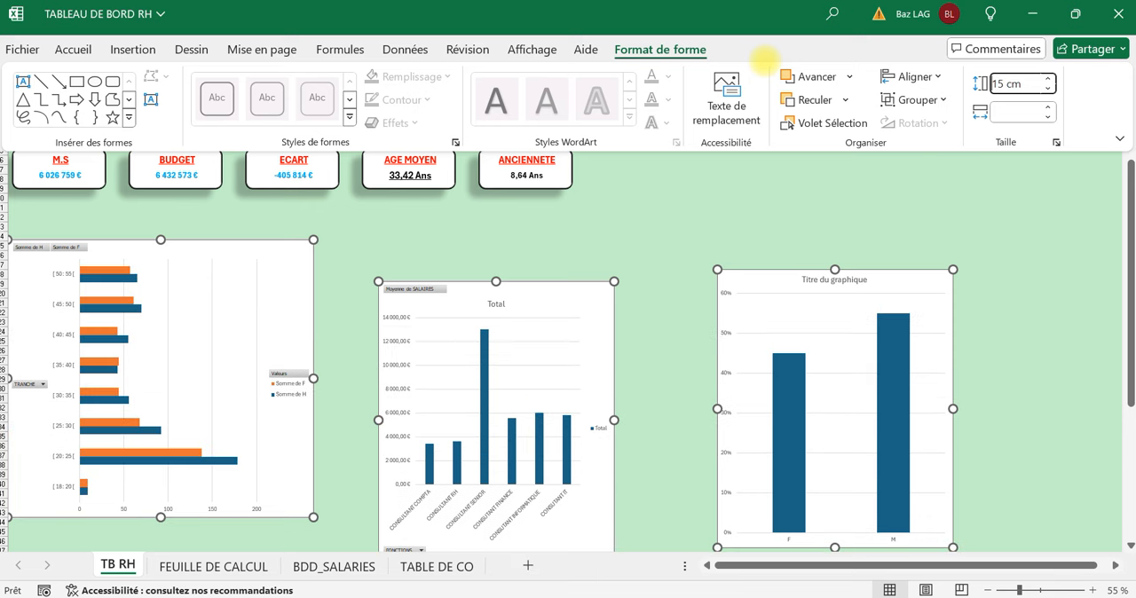
Try widths of 15 cm, 20 cm and 18 cm on the three selected charts.
{"action": "left_click", "coordinate": [1014, 114]}
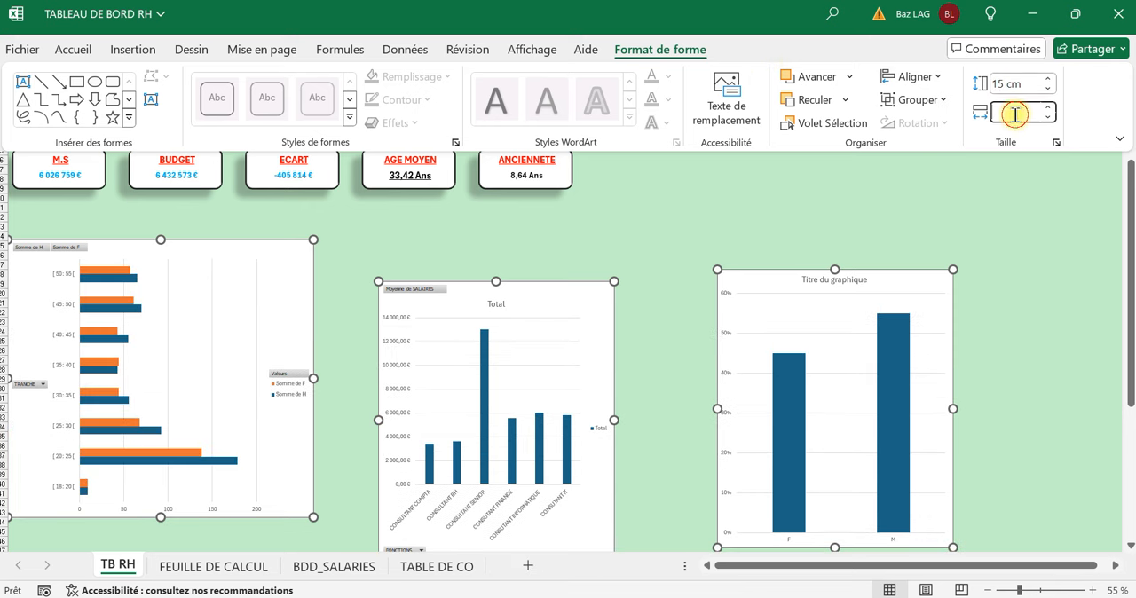
{"action": "type", "text": "15"}
{"action": "key", "text": "Return"}
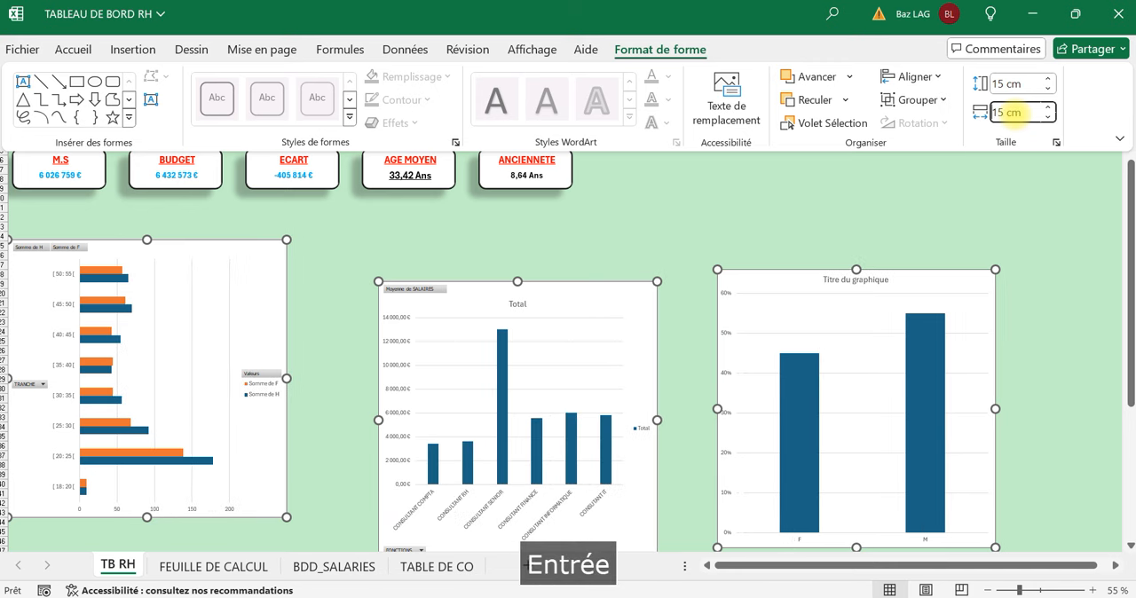
{"action": "left_click", "coordinate": [1032, 113]}
{"action": "type", "text": "20"}
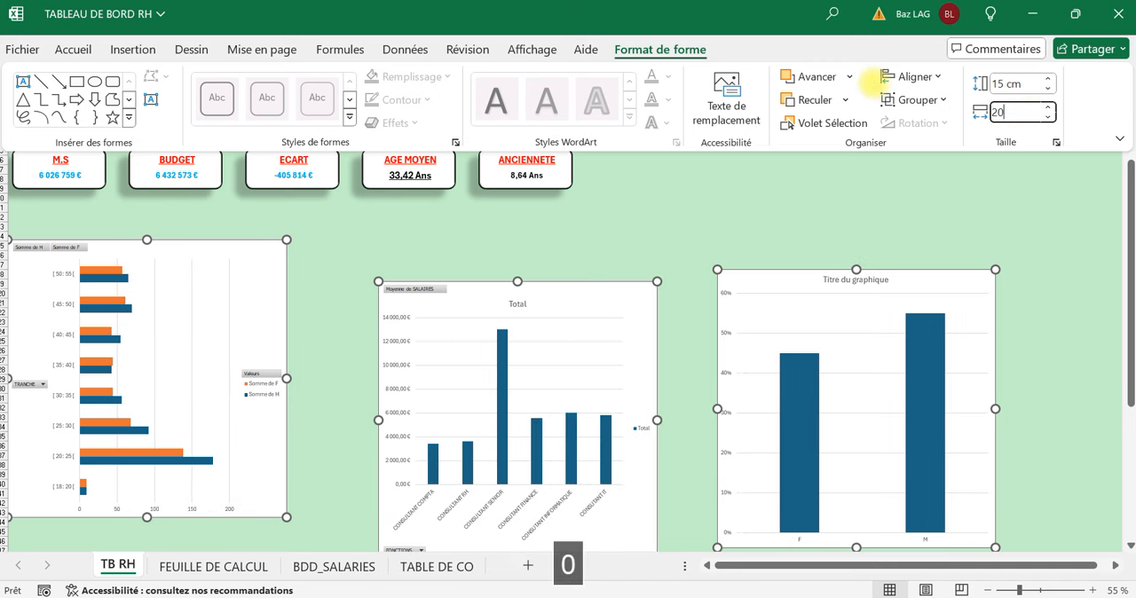
{"action": "key", "text": "Return"}
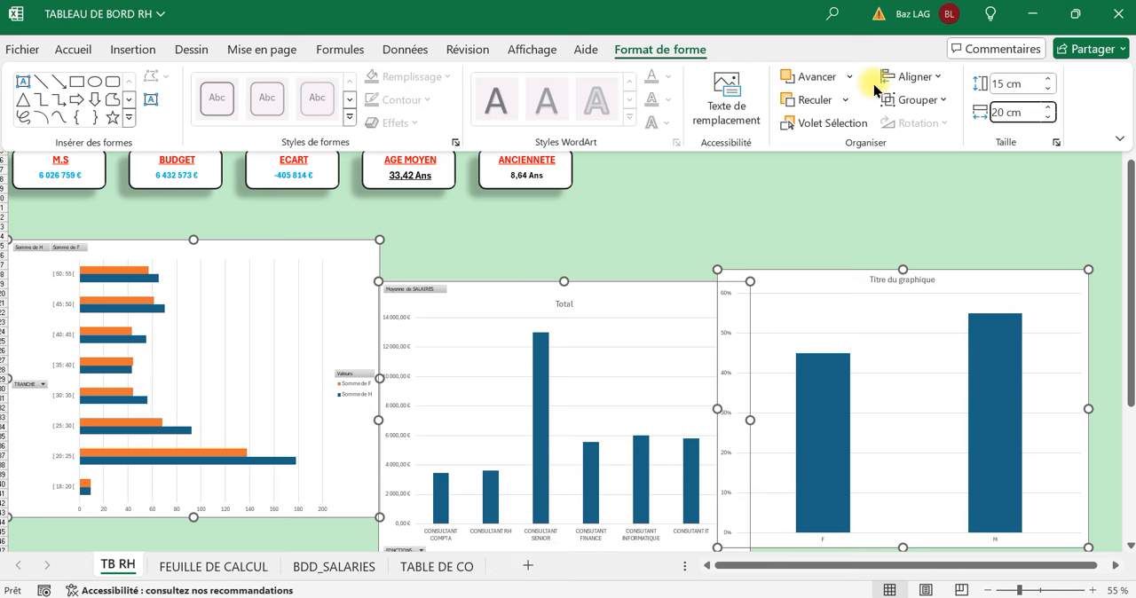
{"action": "left_click_drag", "start_coordinate": [1039, 112], "coordinate": [939, 99]}
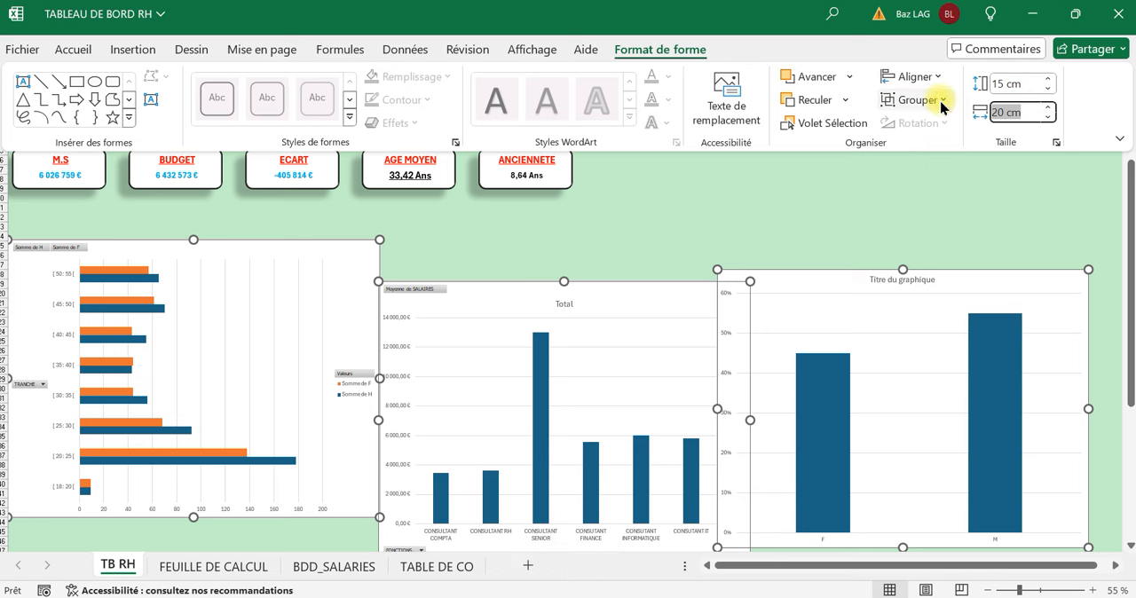
{"action": "type", "text": "18"}
{"action": "key", "text": "Return"}
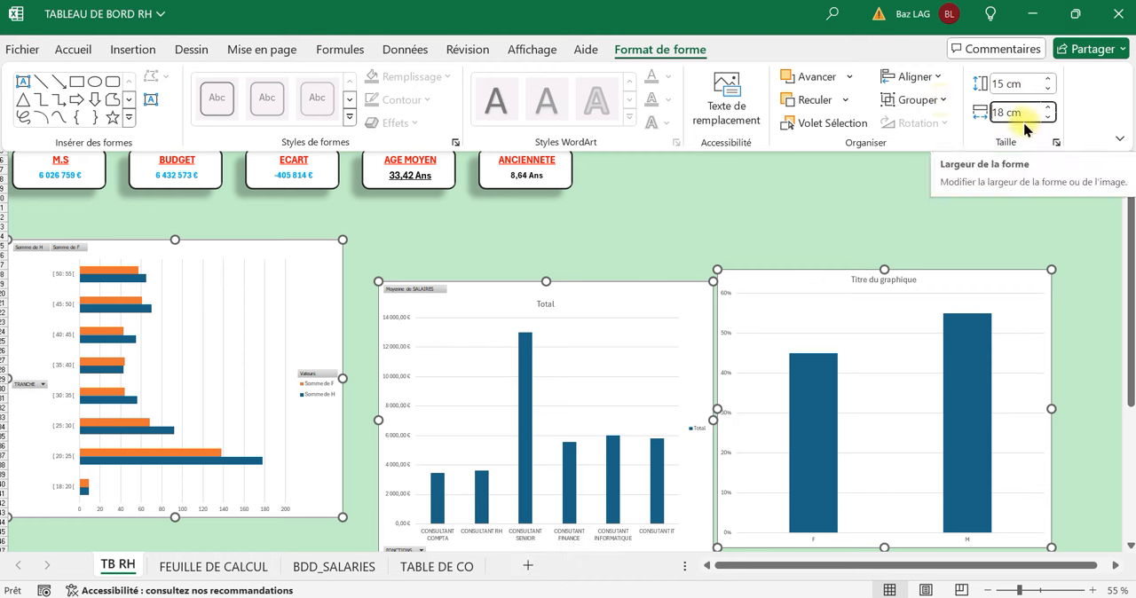
Set the width of the three selected charts to 19 cm and deselect them.
{"action": "left_click_drag", "start_coordinate": [1038, 116], "coordinate": [919, 124]}
{"action": "type", "text": "1"}
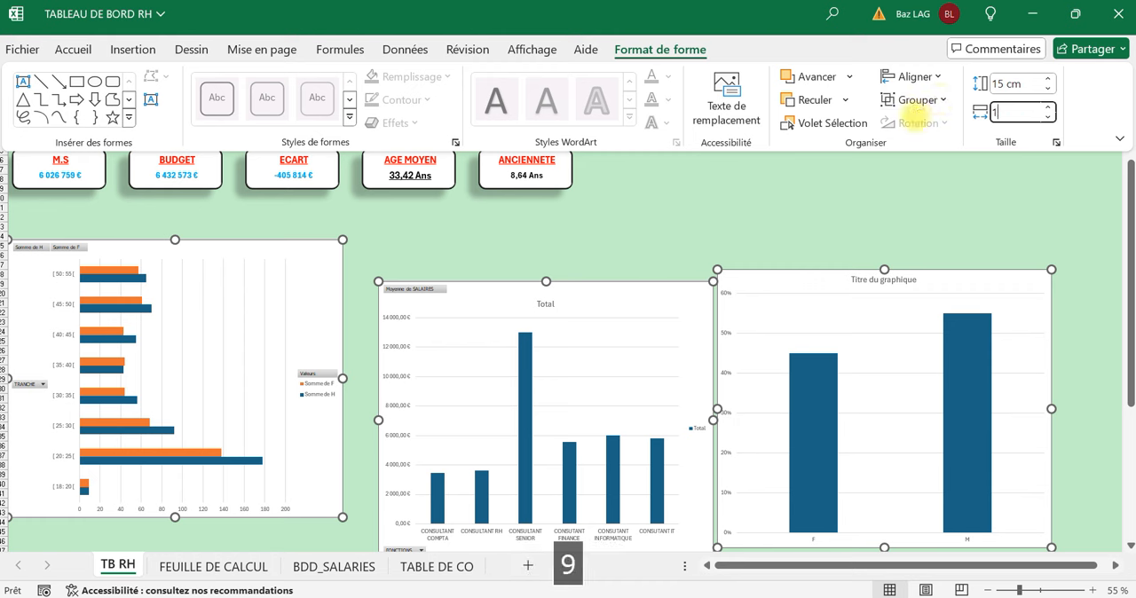
{"action": "type", "text": "9"}
{"action": "key", "text": "Return"}
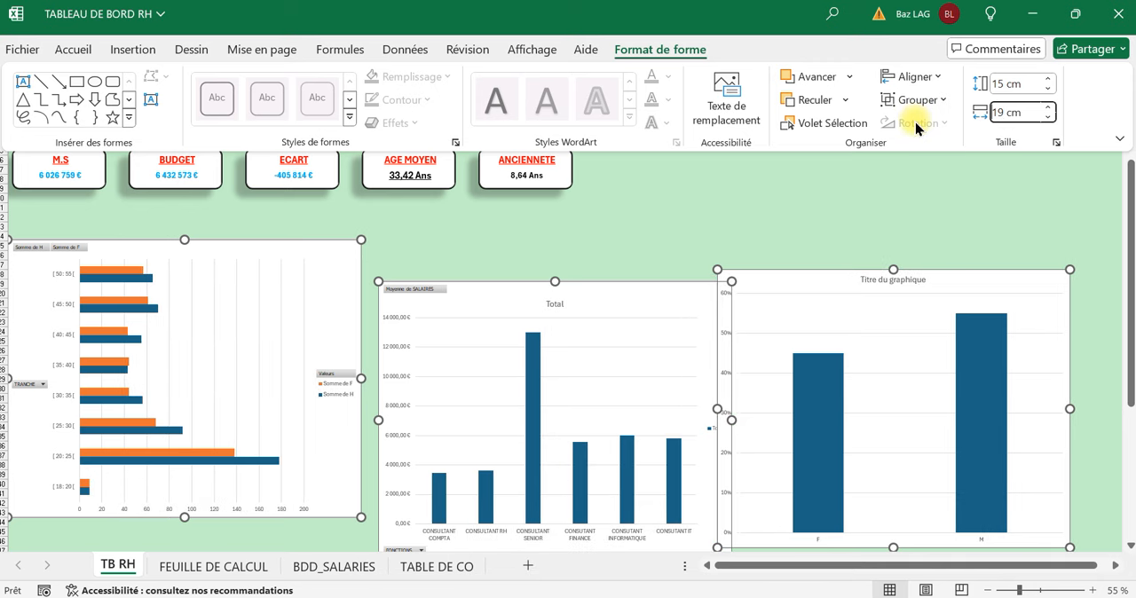
{"action": "left_click", "coordinate": [631, 208]}
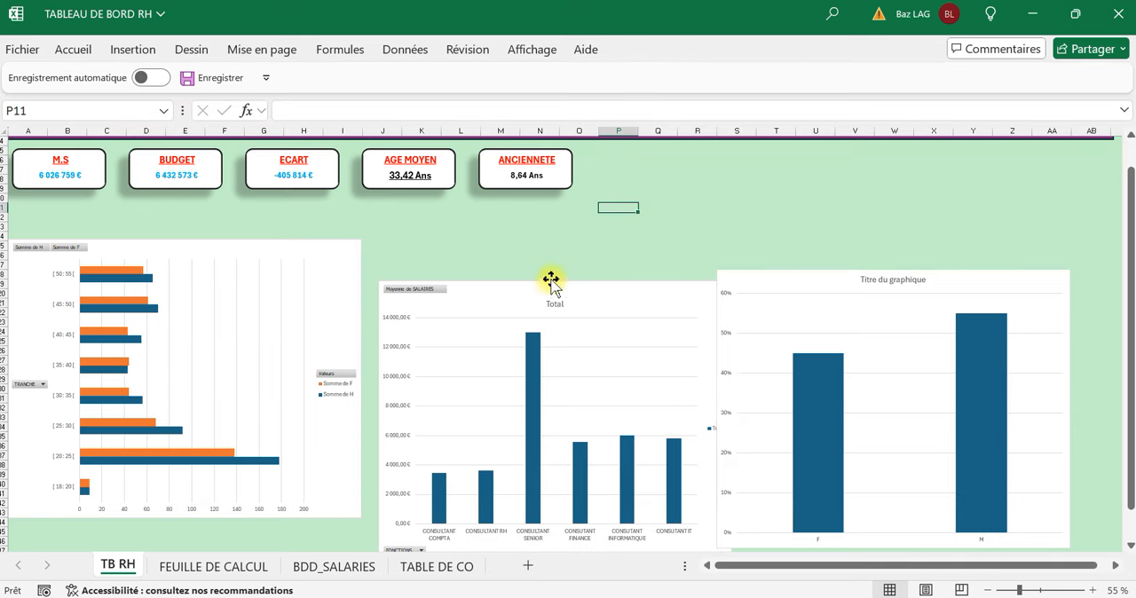
Place the average salary chart directly beside the age group chart and move the F/M chart up to the dashboard's right edge.
{"action": "left_click_drag", "start_coordinate": [546, 297], "coordinate": [530, 257]}
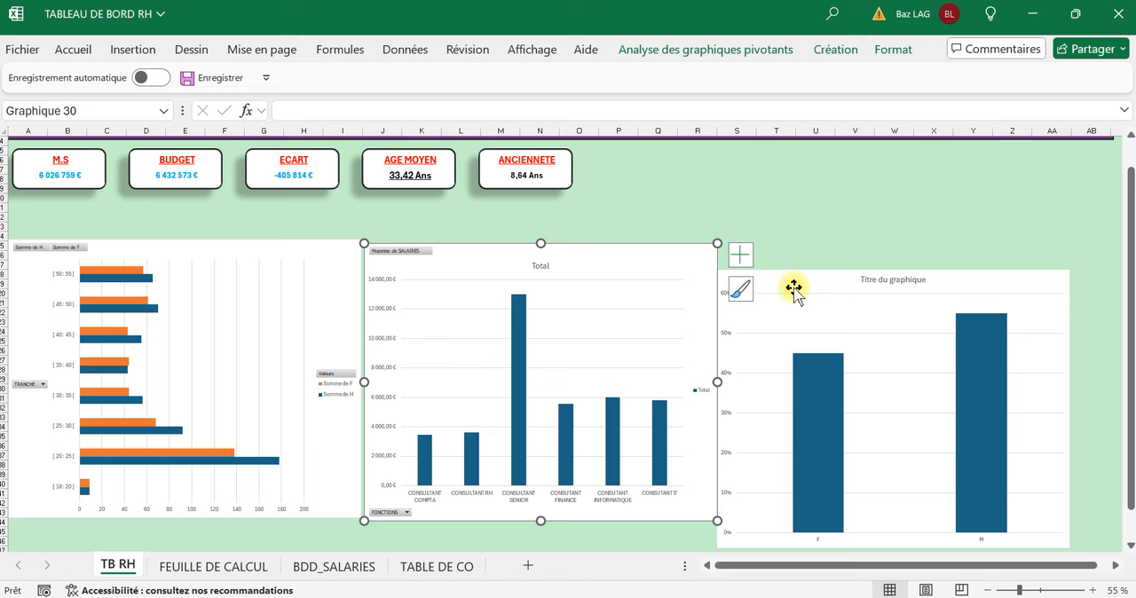
{"action": "left_click_drag", "start_coordinate": [832, 286], "coordinate": [876, 258]}
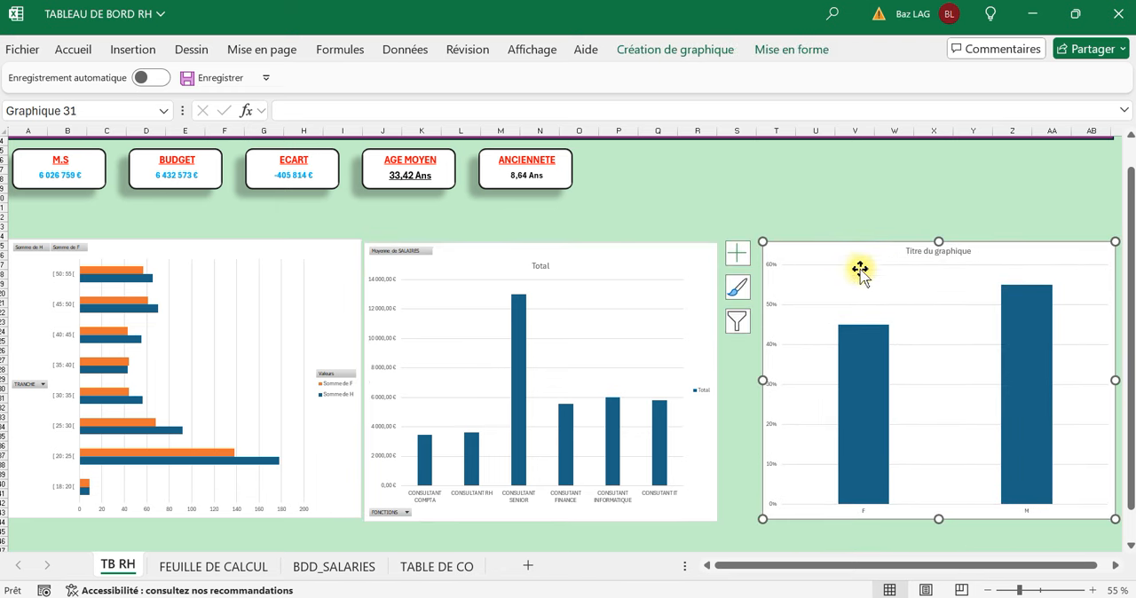
{"action": "left_click", "coordinate": [503, 194]}
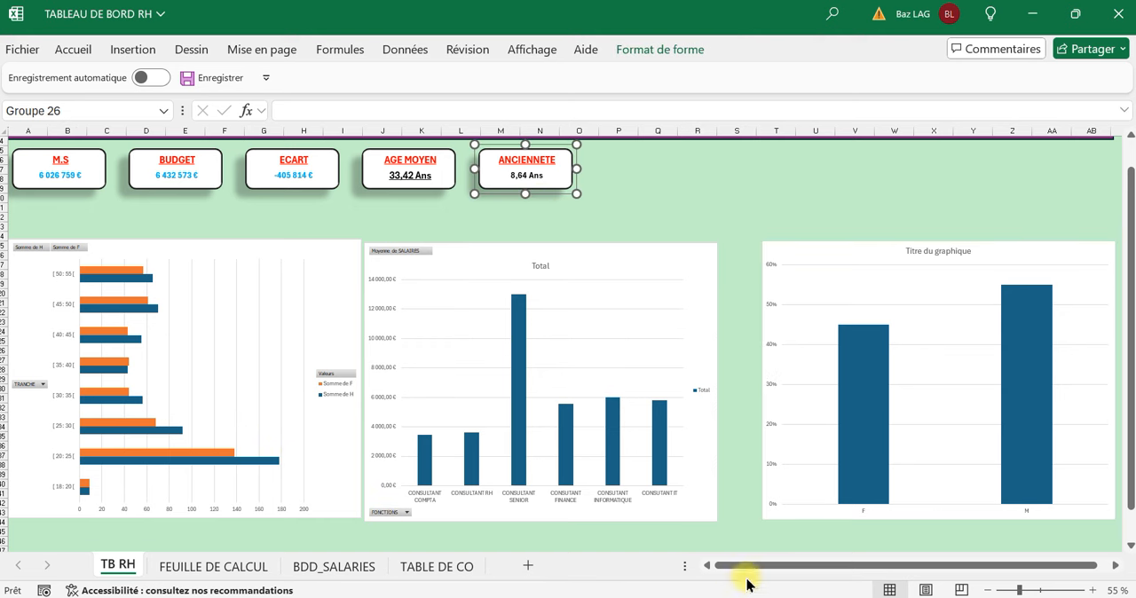
Select all three charts and distribute them horizontally.
{"action": "left_click", "coordinate": [303, 518]}
{"action": "left_click", "coordinate": [604, 518], "text": "ctrl"}
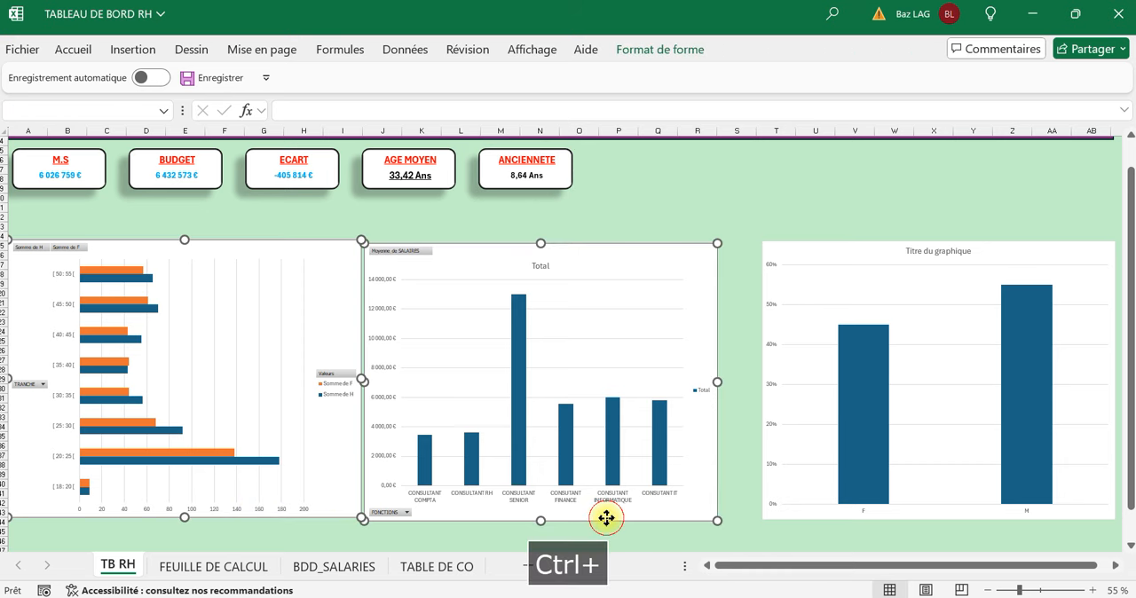
{"action": "left_click", "coordinate": [863, 517], "text": "ctrl"}
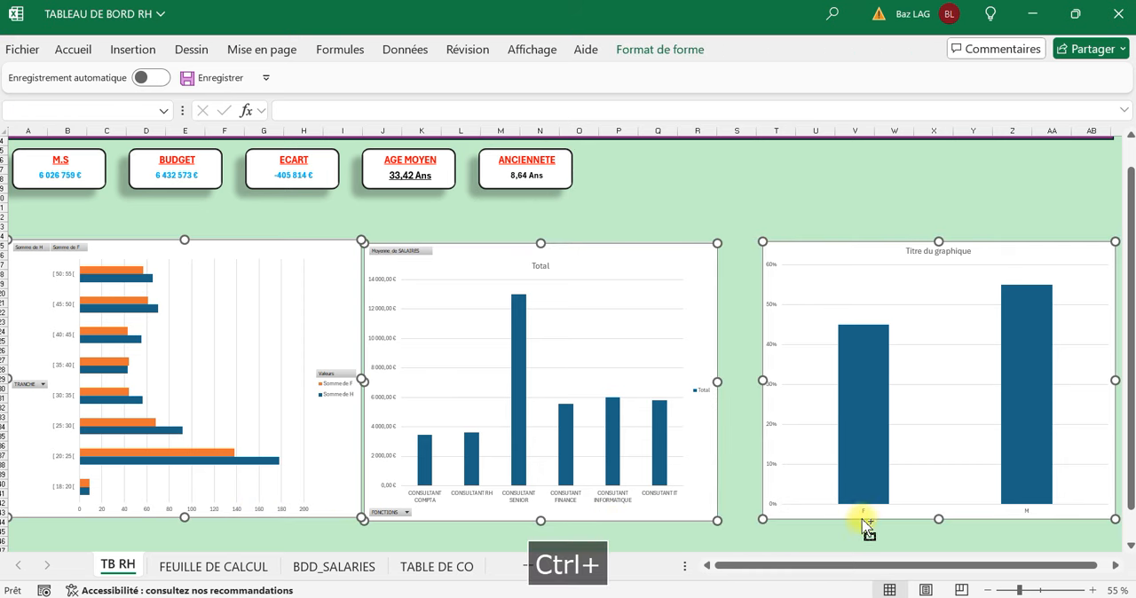
{"action": "left_click", "coordinate": [651, 54]}
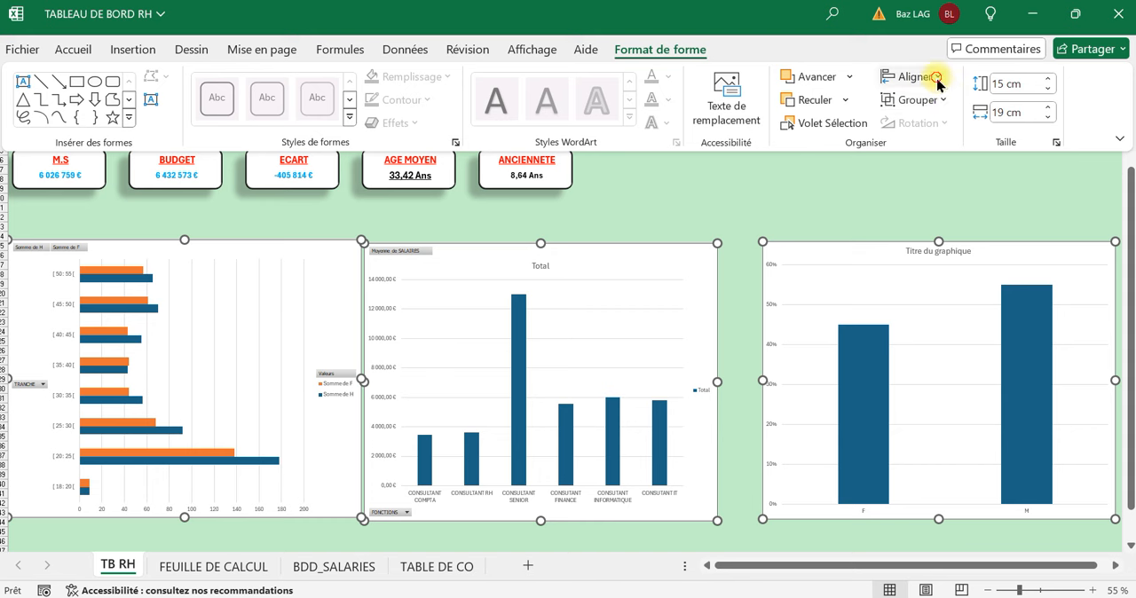
{"action": "left_click", "coordinate": [938, 80]}
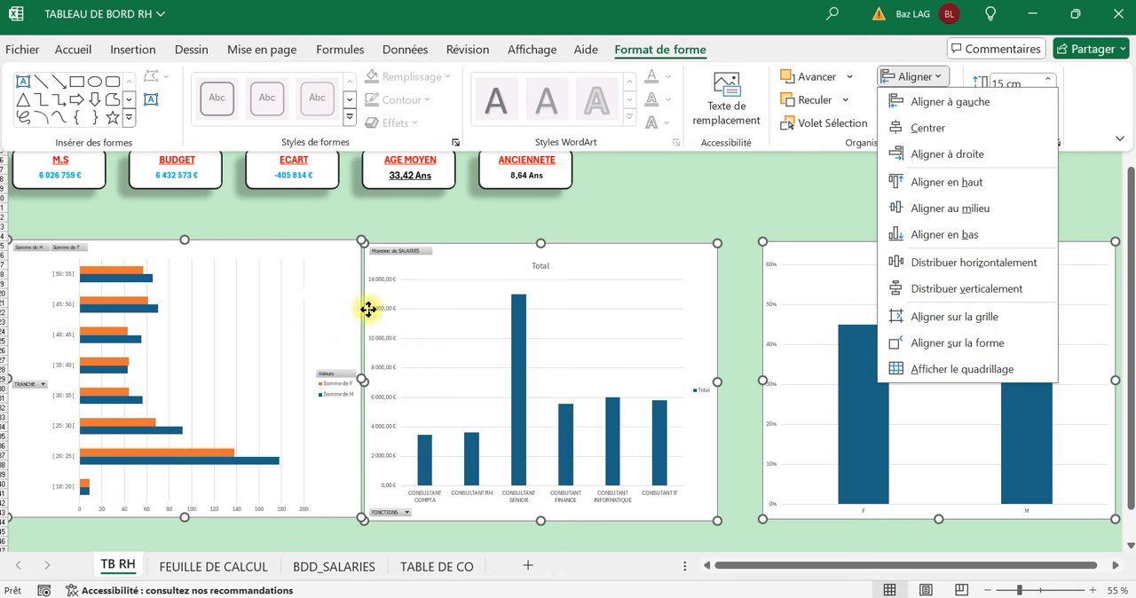
{"action": "left_click", "coordinate": [987, 272]}
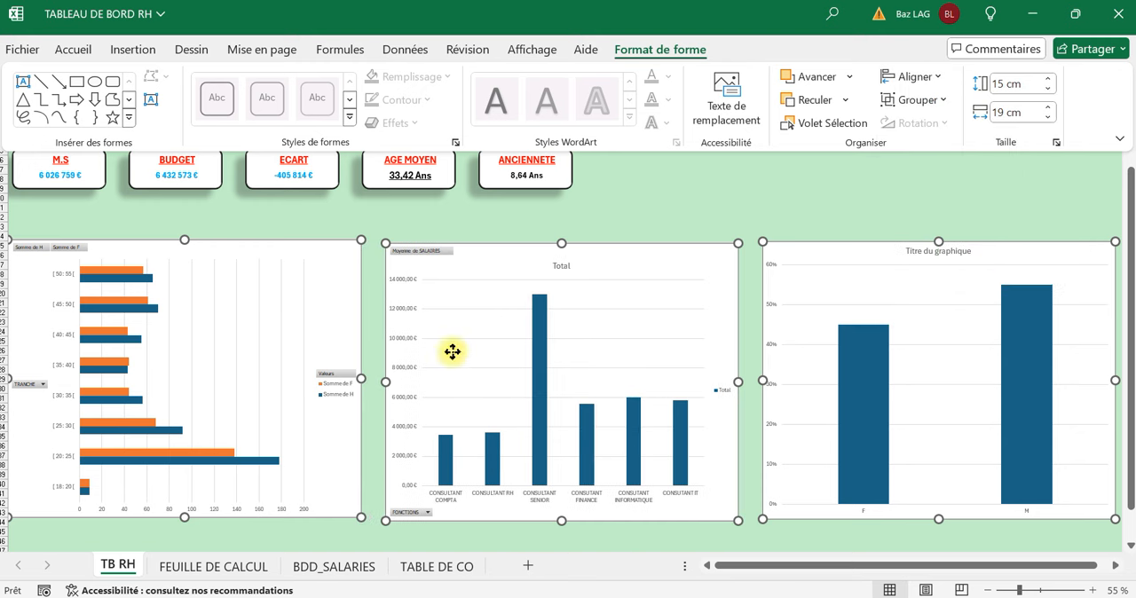
Align the three selected charts on their vertical middle and deselect them.
{"action": "left_click", "coordinate": [934, 78]}
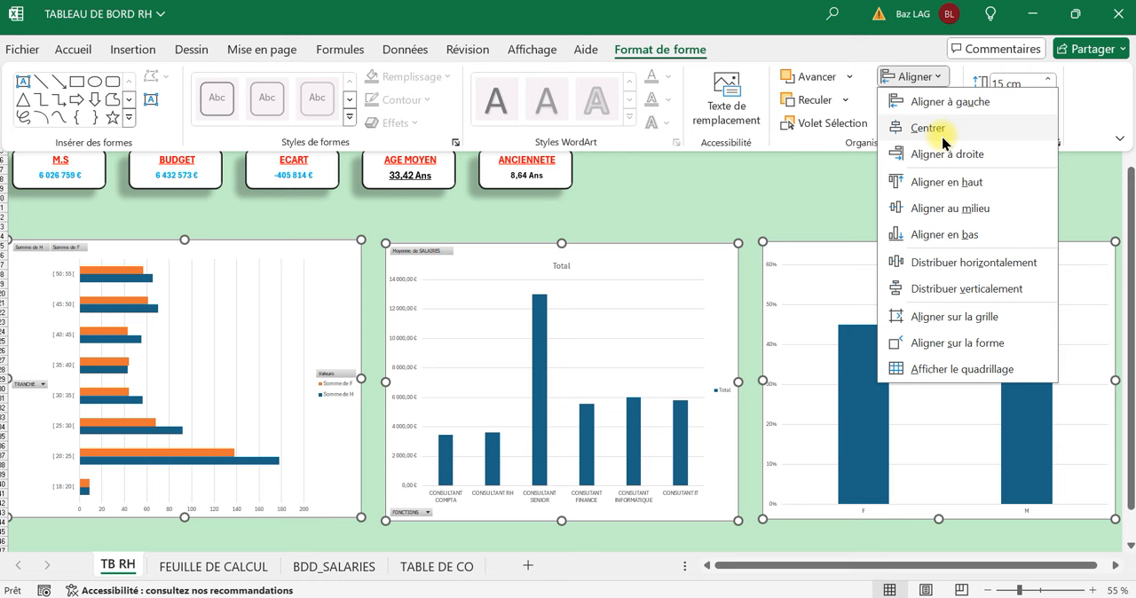
{"action": "left_click", "coordinate": [947, 210]}
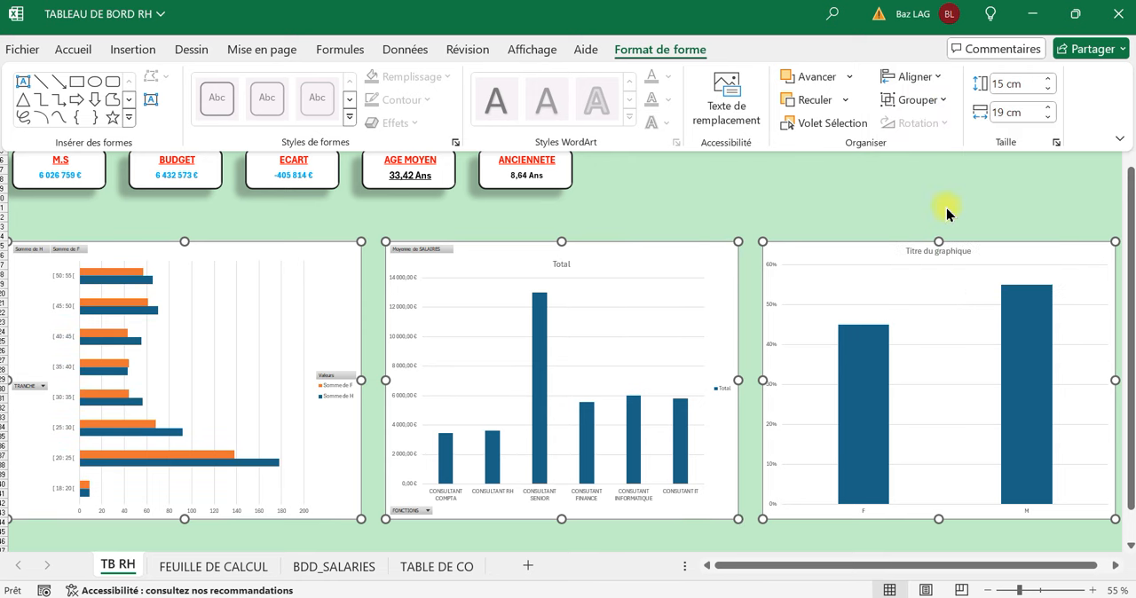
{"action": "left_click", "coordinate": [791, 187]}
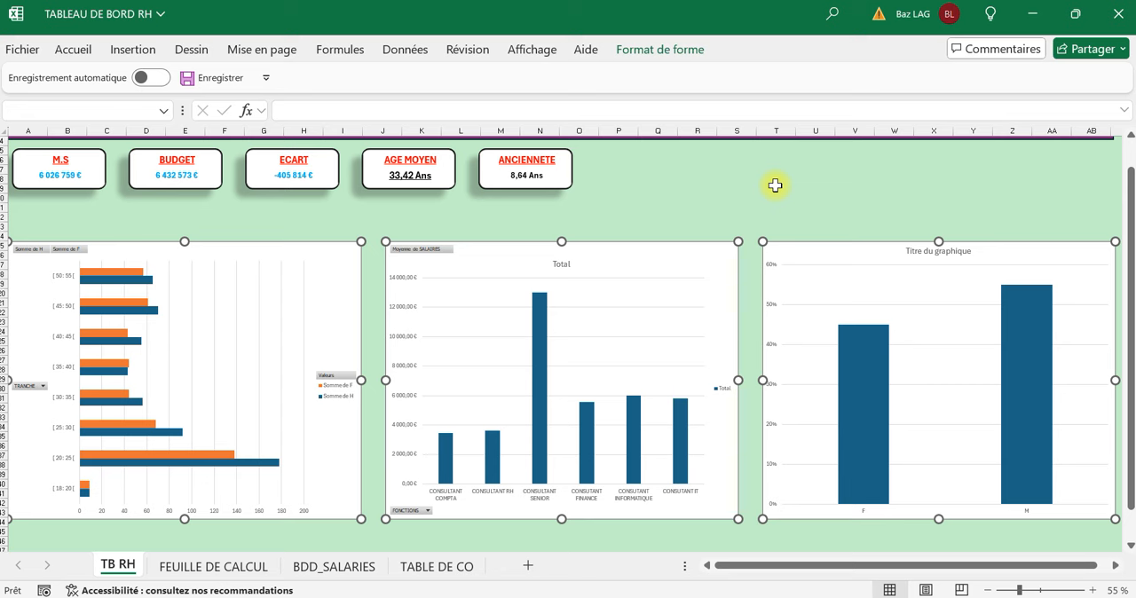
{"action": "left_click", "coordinate": [776, 184]}
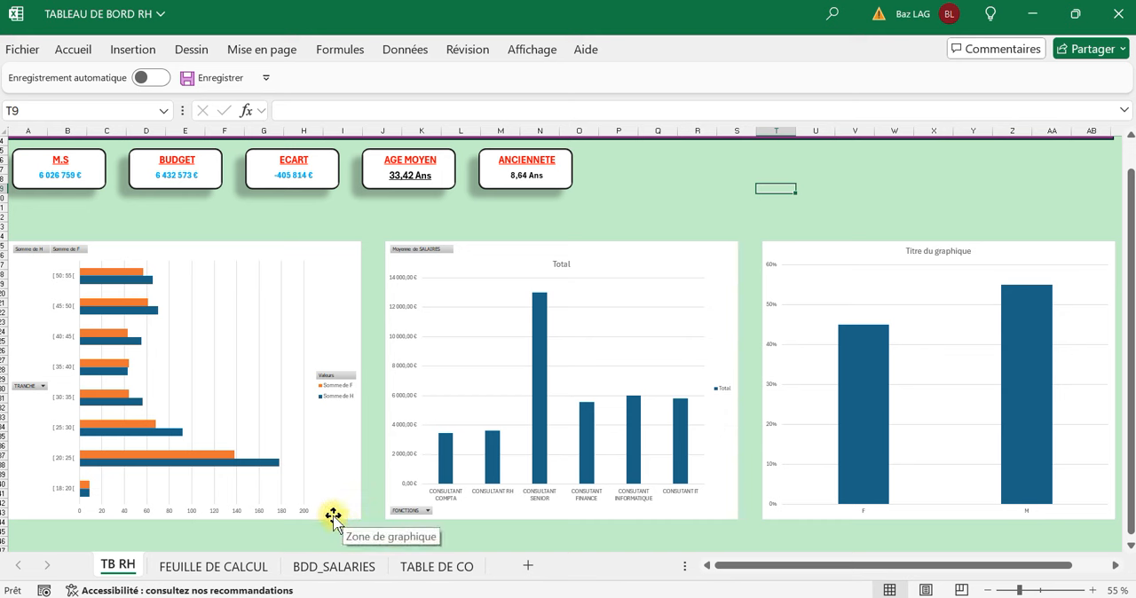
Remove the legend from the age group bar chart.
{"action": "left_click", "coordinate": [329, 288]}
{"action": "left_click", "coordinate": [379, 255]}
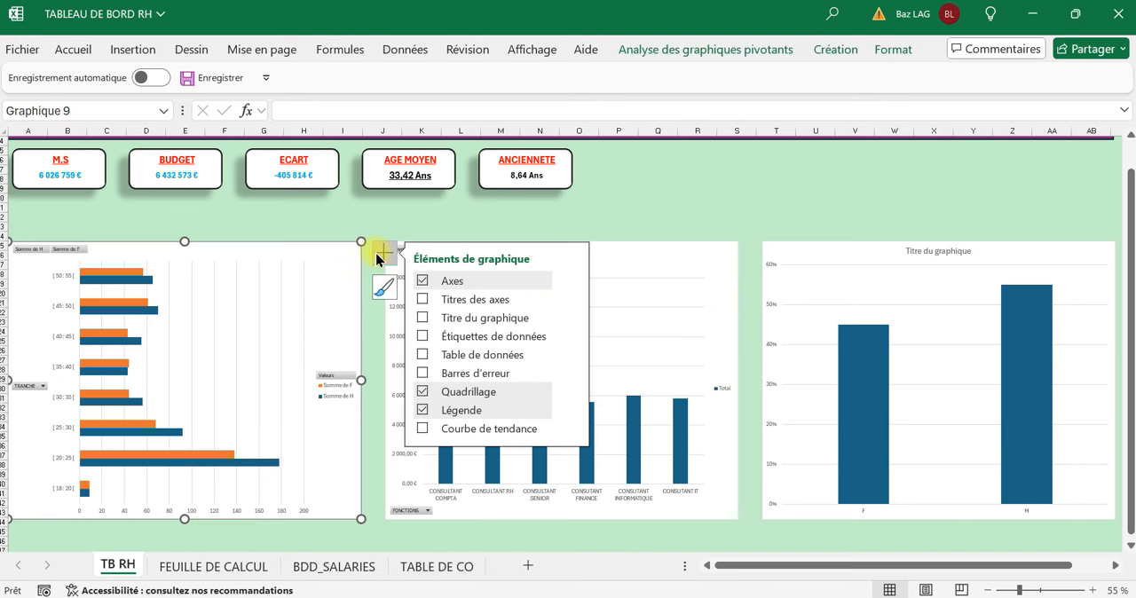
{"action": "left_click", "coordinate": [423, 410]}
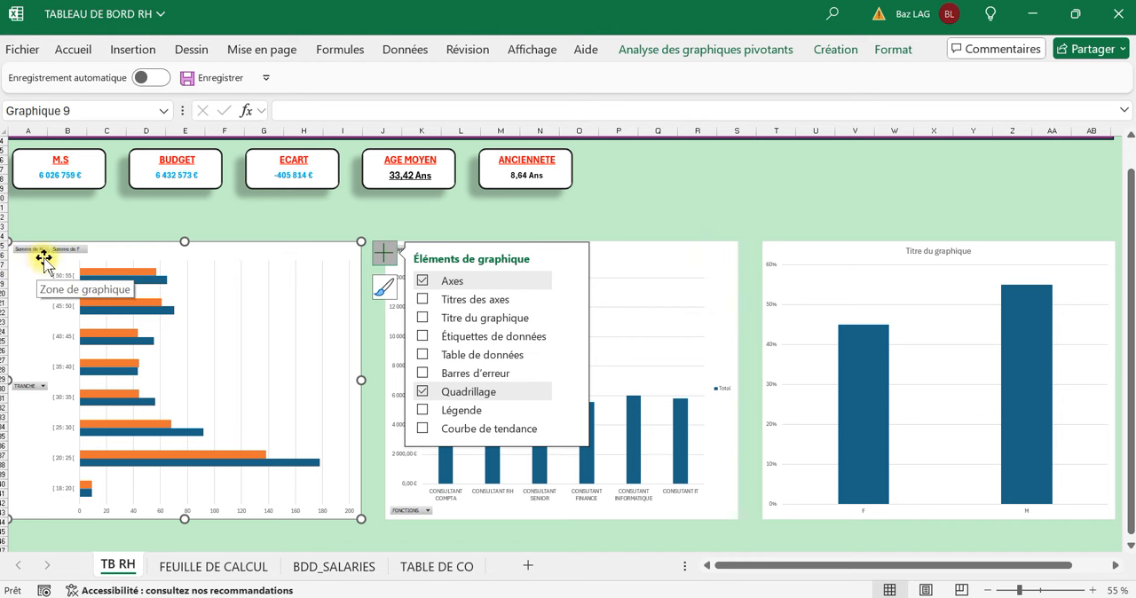
{"action": "left_click", "coordinate": [109, 217]}
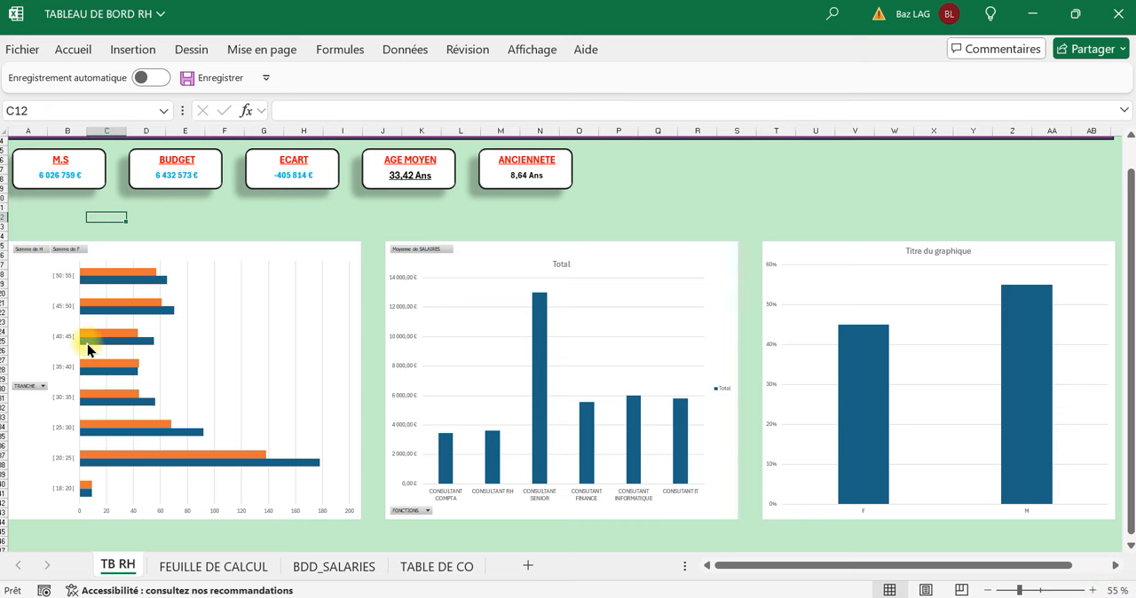
{"action": "scroll", "coordinate": [87, 350], "scroll_direction": "up", "scroll_amount": 1}
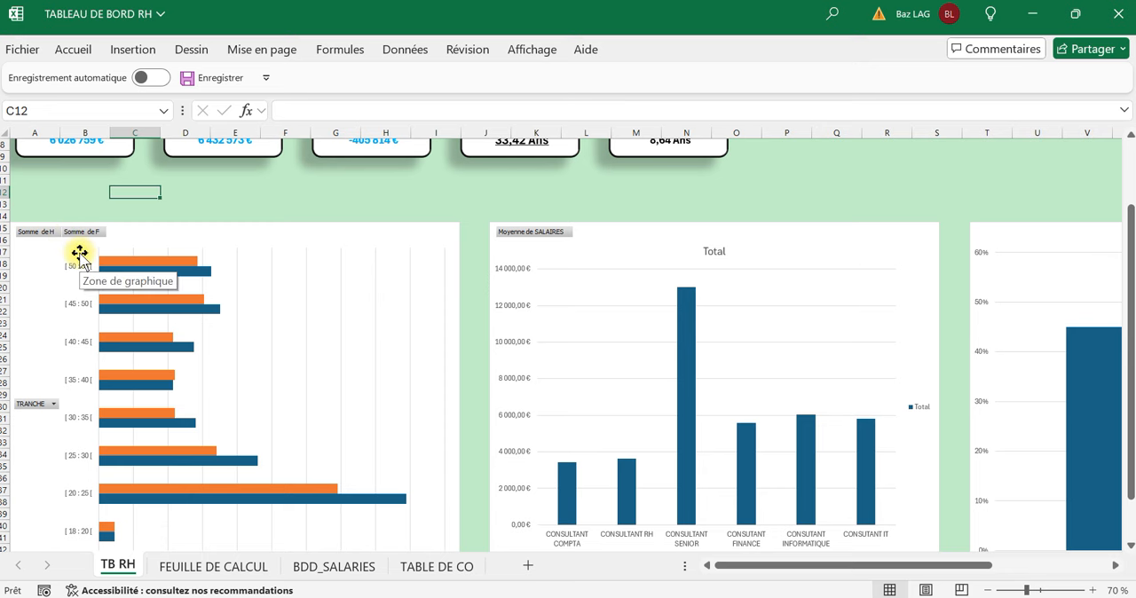
Hide all the field buttons on the age group bar chart and deselect it.
{"action": "scroll", "coordinate": [79, 253], "scroll_direction": "down", "scroll_amount": 1}
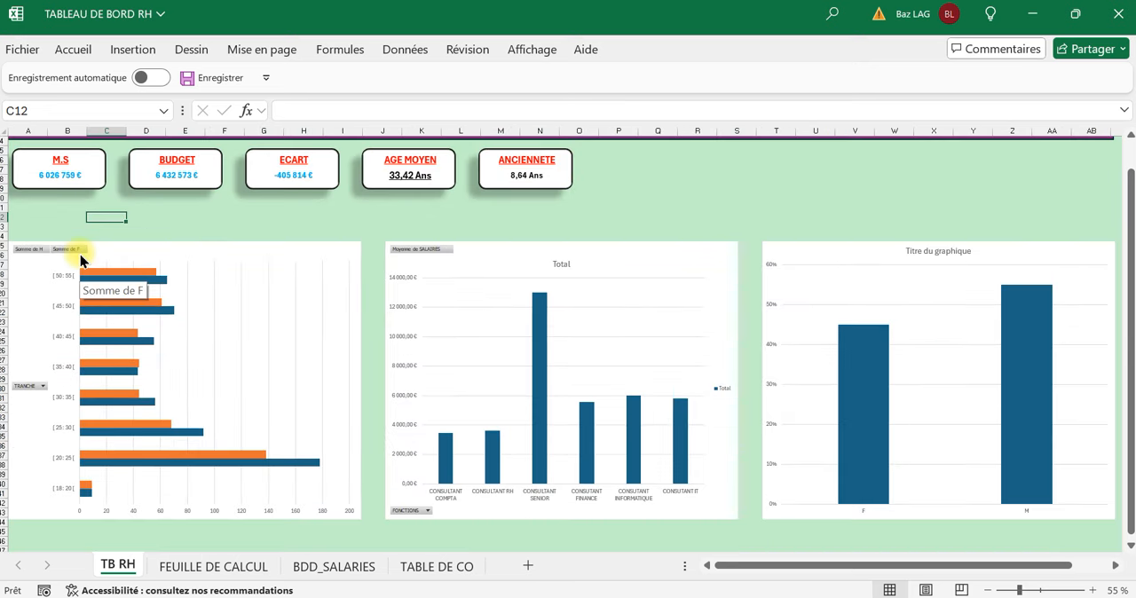
{"action": "left_click", "coordinate": [271, 228]}
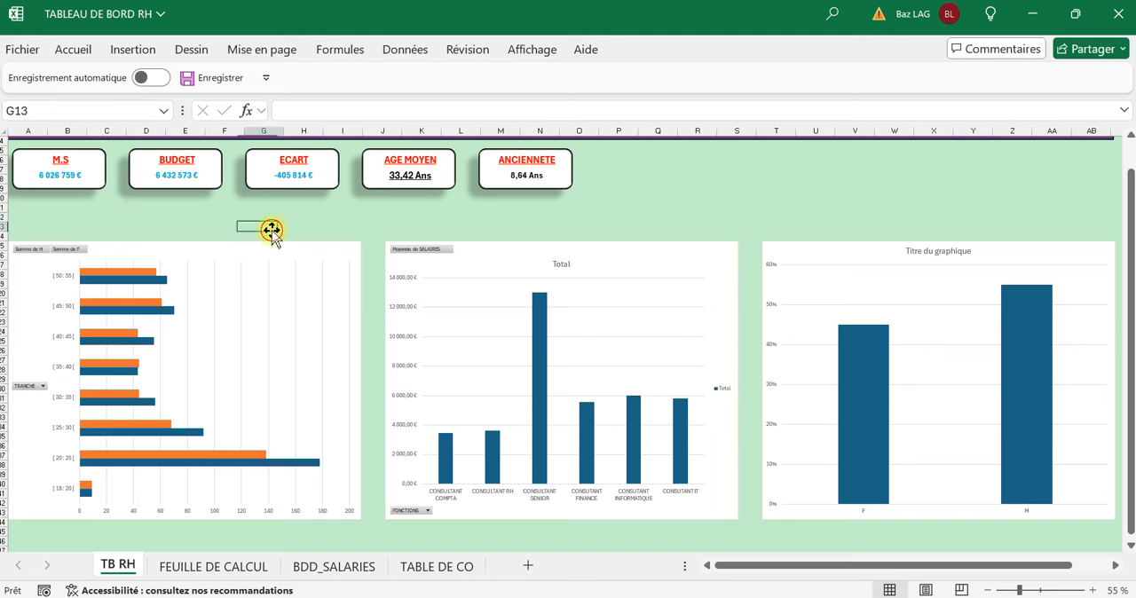
{"action": "left_click", "coordinate": [316, 269]}
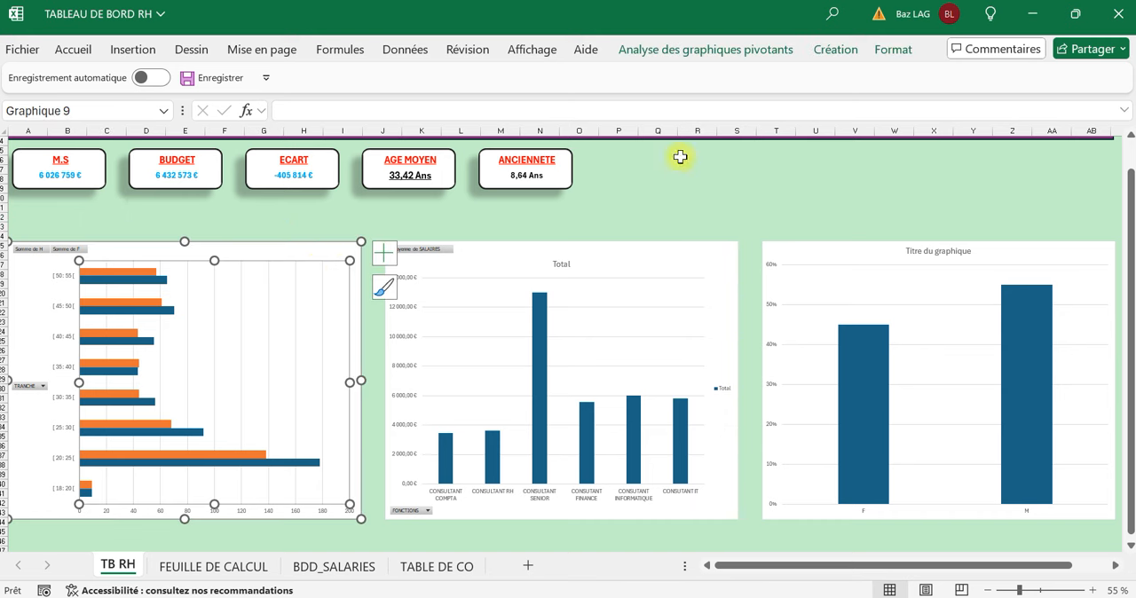
{"action": "left_click", "coordinate": [672, 49]}
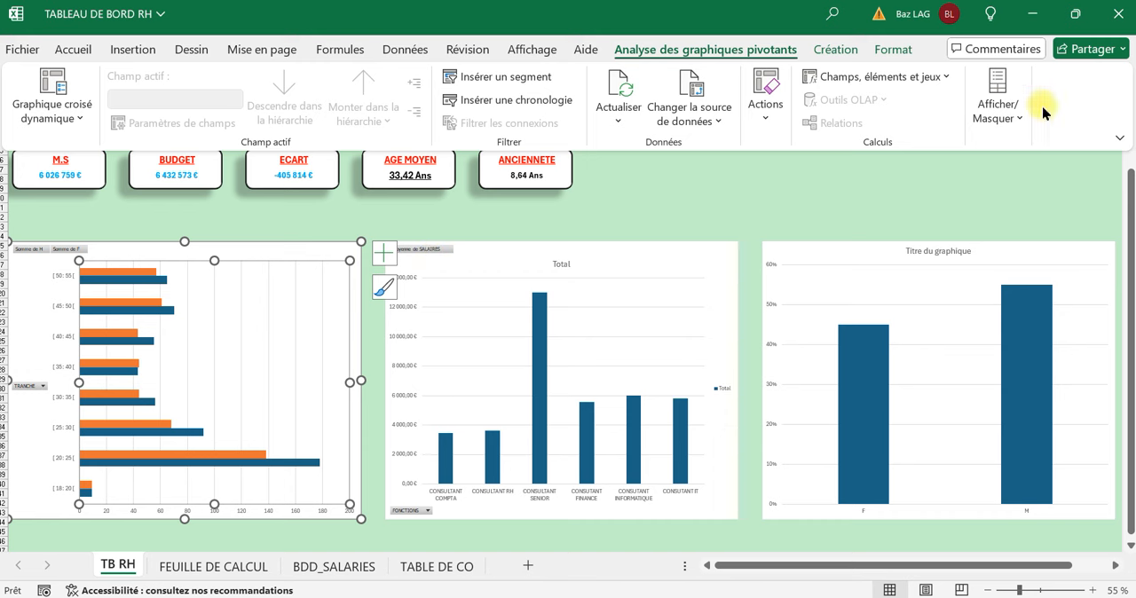
{"action": "left_click", "coordinate": [1018, 117]}
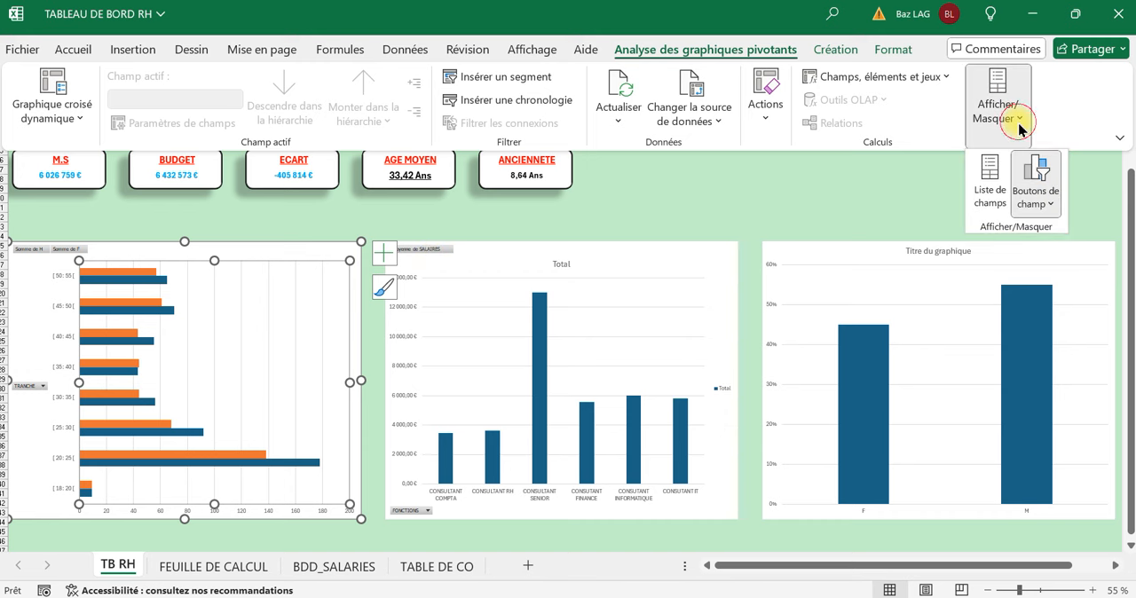
{"action": "left_click", "coordinate": [1038, 171]}
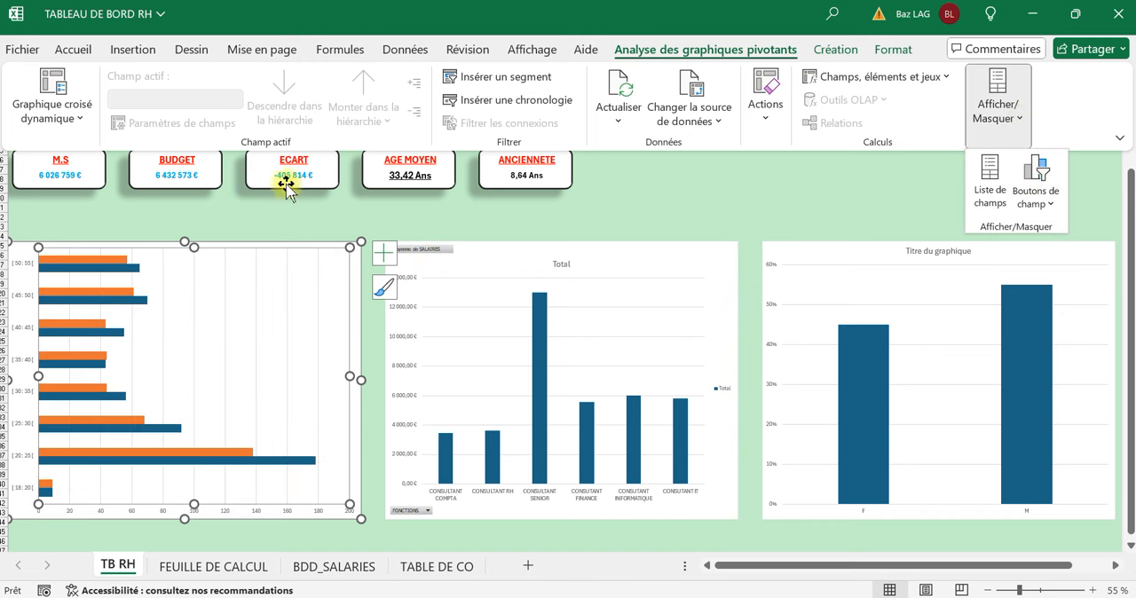
{"action": "left_click", "coordinate": [239, 220]}
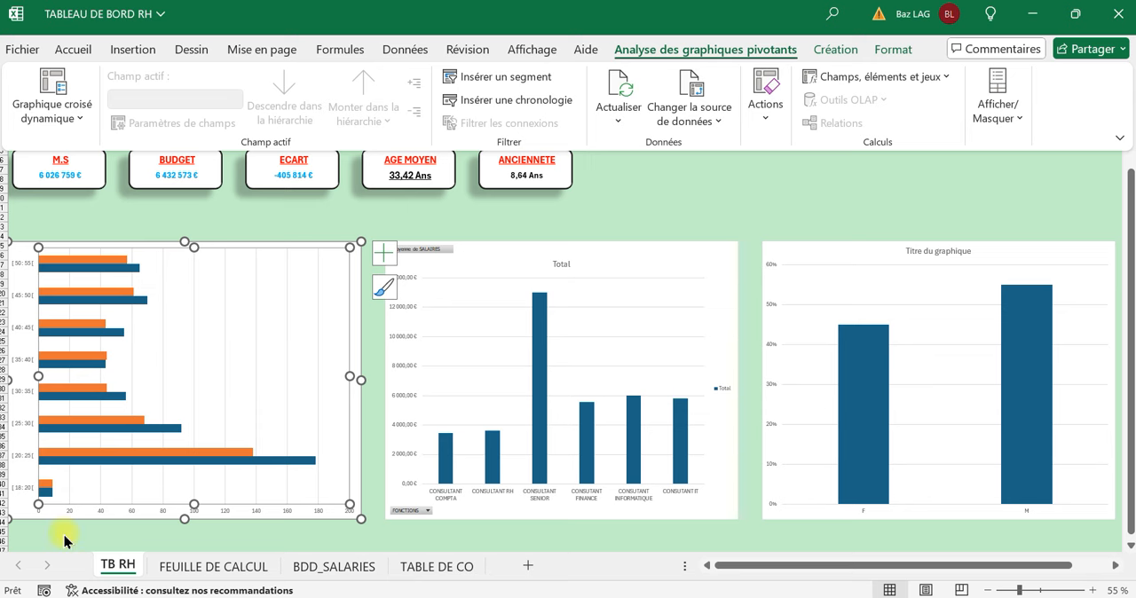
{"action": "left_click", "coordinate": [94, 540]}
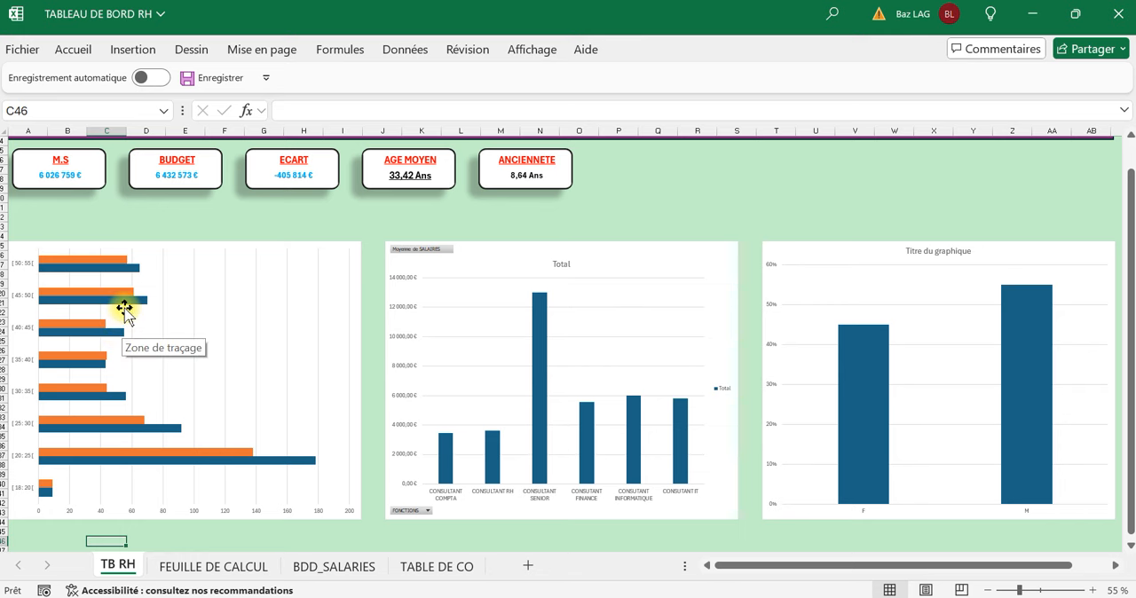
On BDD_SALARIES, change the formula in F2 to =SI(D2="F";-1;0) and fill it down the whole F column.
{"action": "left_click", "coordinate": [219, 575]}
{"action": "left_click", "coordinate": [330, 568]}
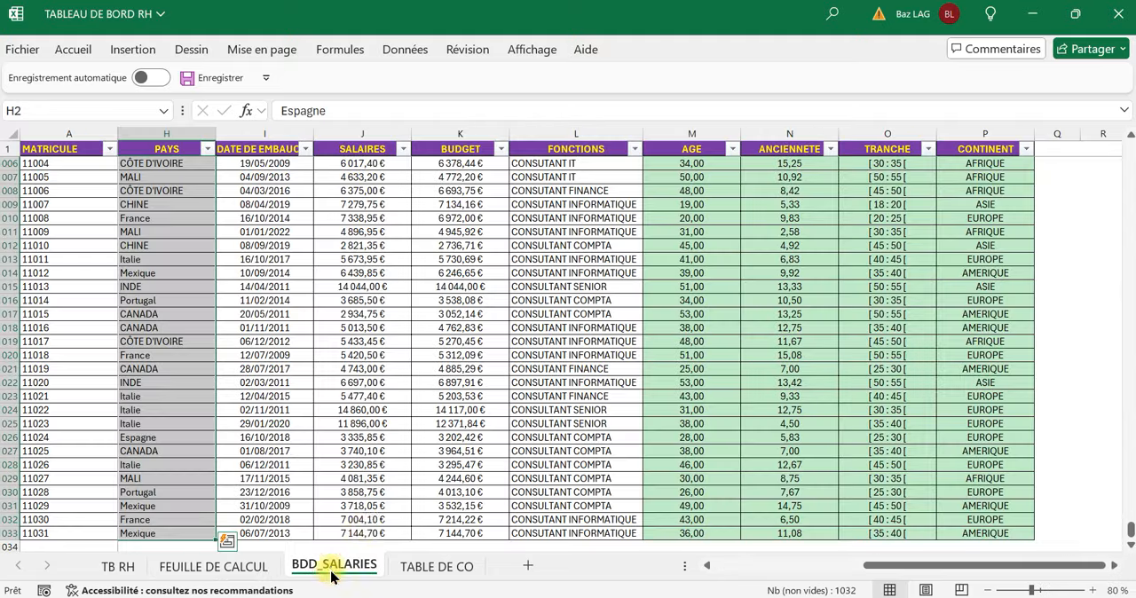
{"action": "left_click_drag", "start_coordinate": [903, 566], "coordinate": [601, 563]}
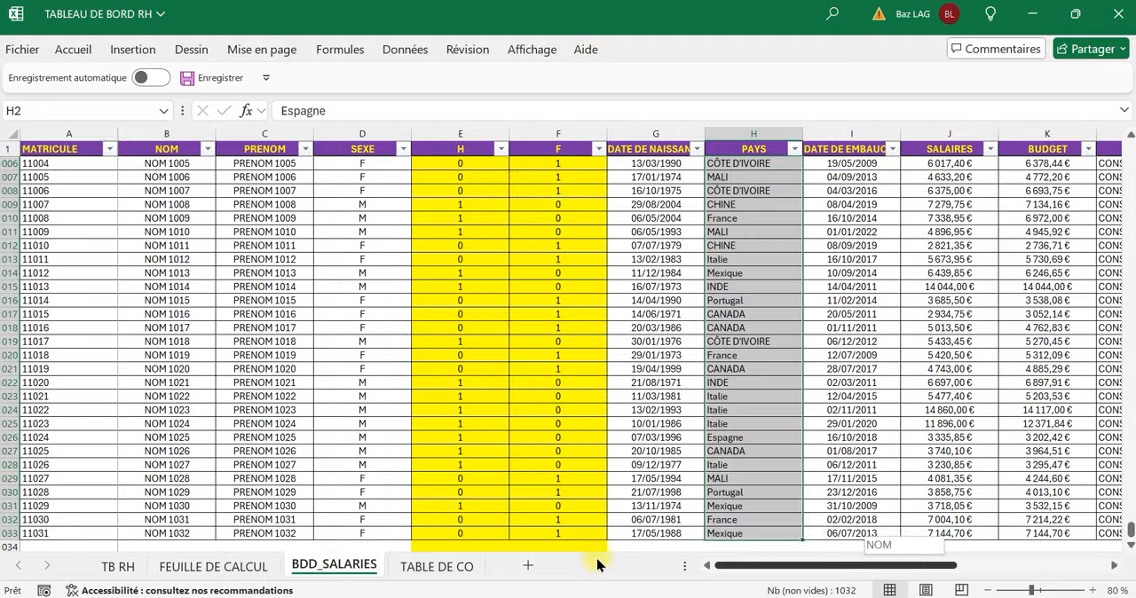
{"action": "left_click", "coordinate": [558, 164]}
{"action": "left_click", "coordinate": [471, 163]}
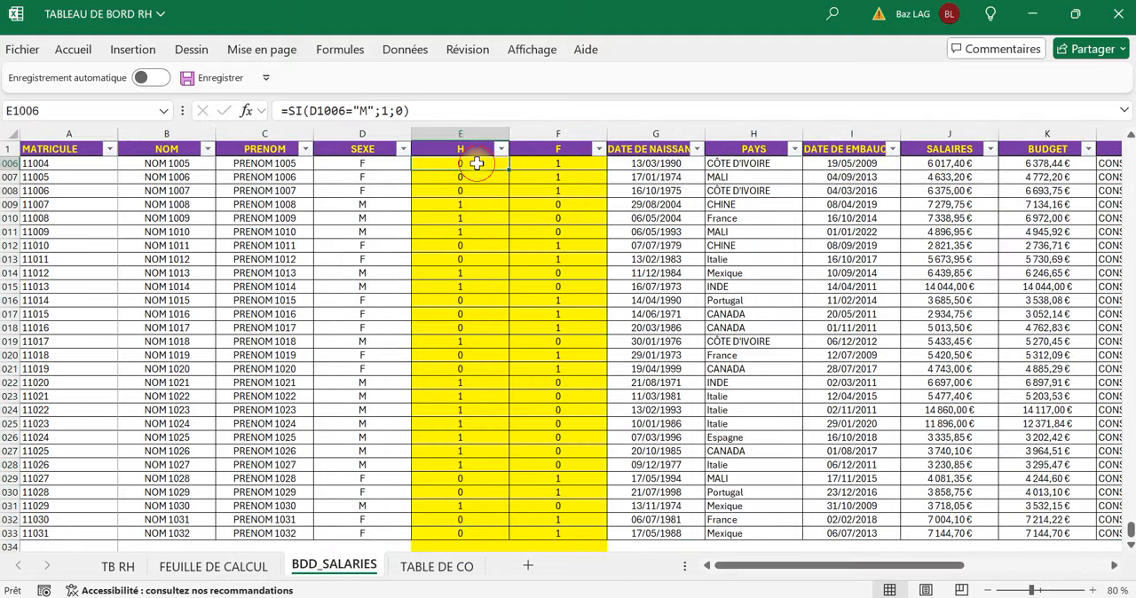
{"action": "scroll", "coordinate": [472, 181], "scroll_direction": "up", "scroll_amount": 3}
{"action": "scroll", "coordinate": [472, 181], "scroll_direction": "up", "scroll_amount": 3}
{"action": "left_click", "coordinate": [471, 136]}
{"action": "left_click", "coordinate": [468, 146]}
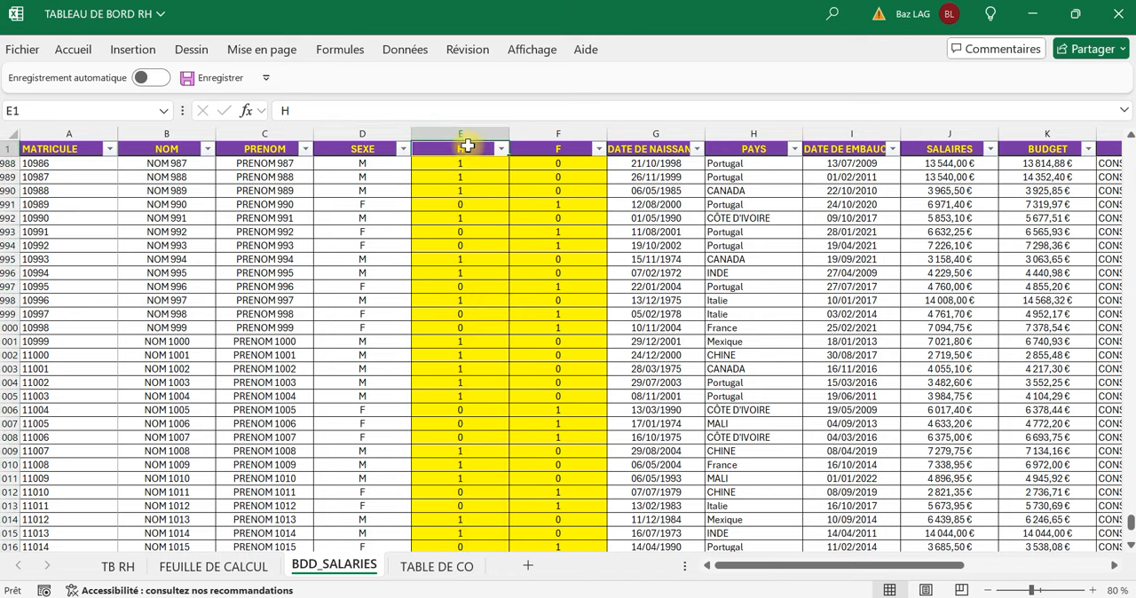
{"action": "key", "text": "Down"}
{"action": "left_click", "coordinate": [547, 167]}
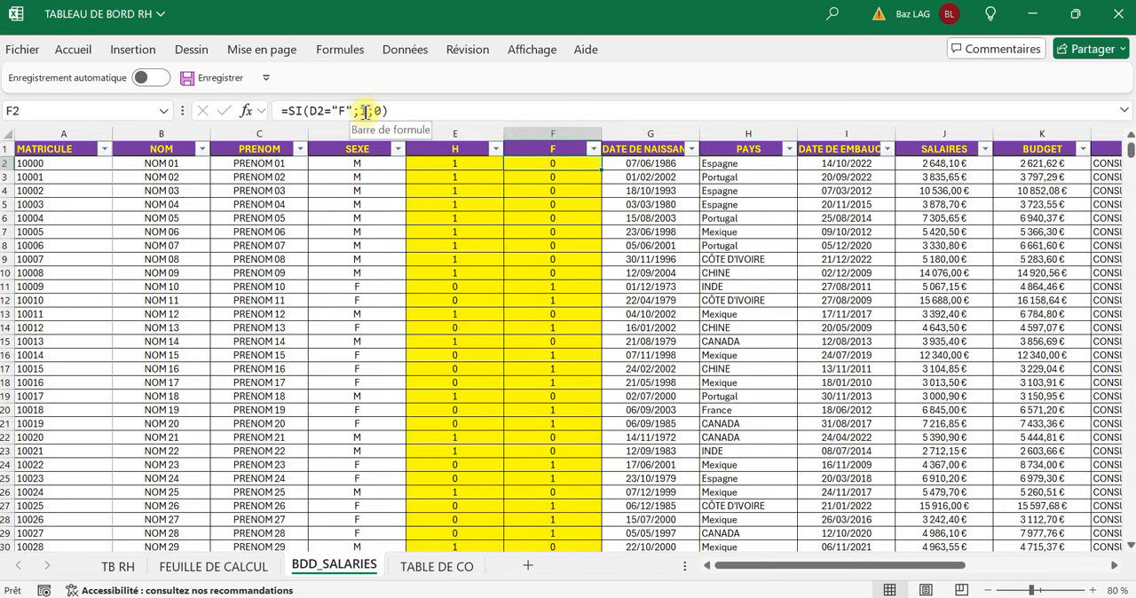
{"action": "left_click", "coordinate": [363, 110]}
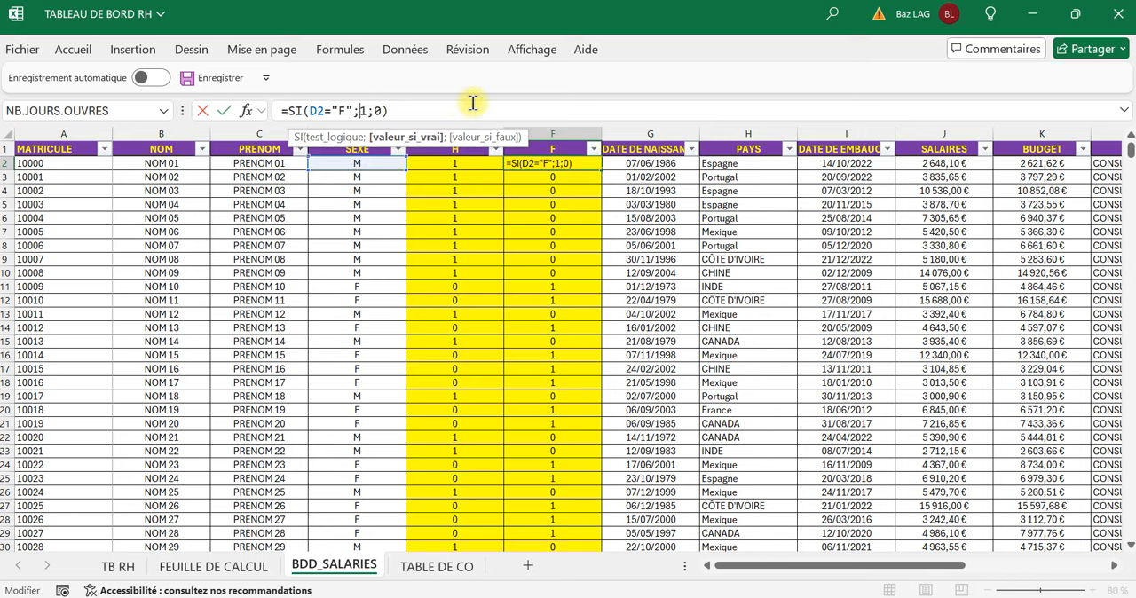
{"action": "key", "text": "Return"}
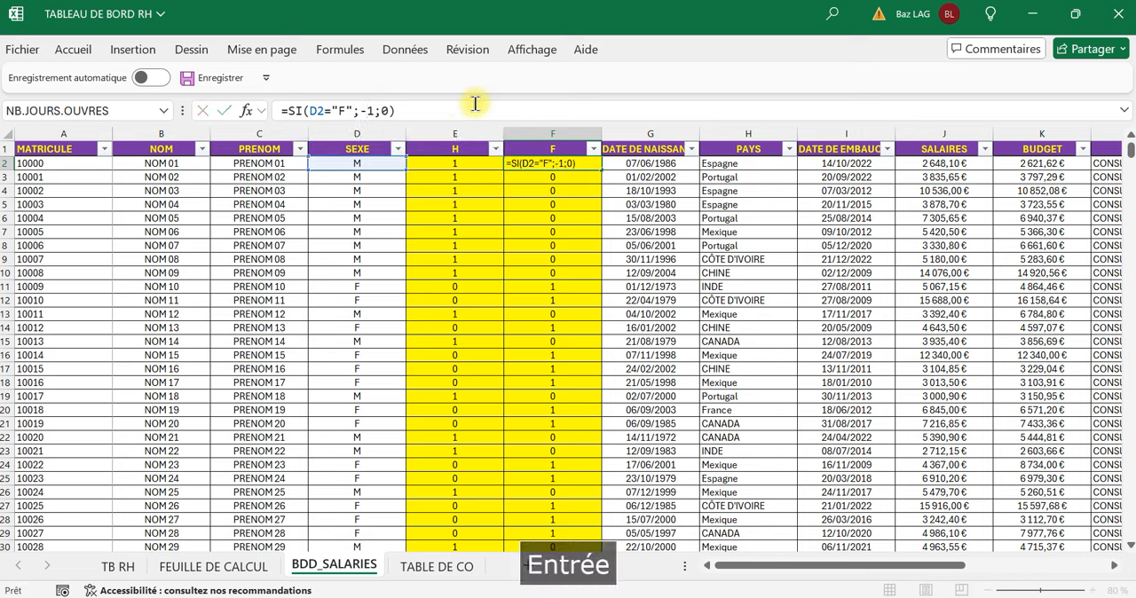
{"action": "left_click", "coordinate": [576, 163]}
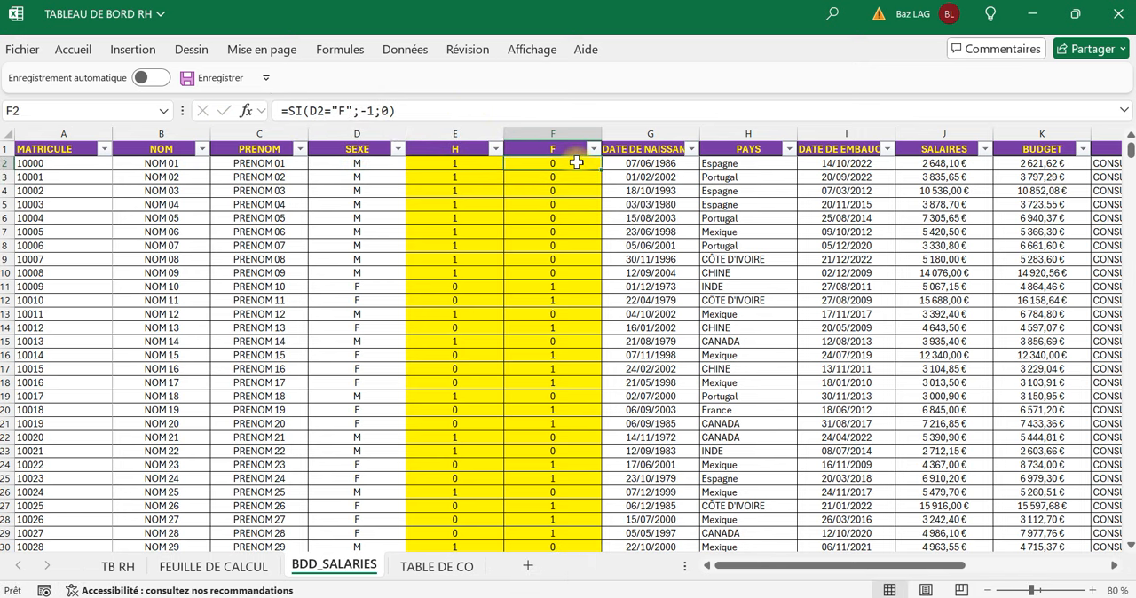
{"action": "double_click", "coordinate": [603, 169]}
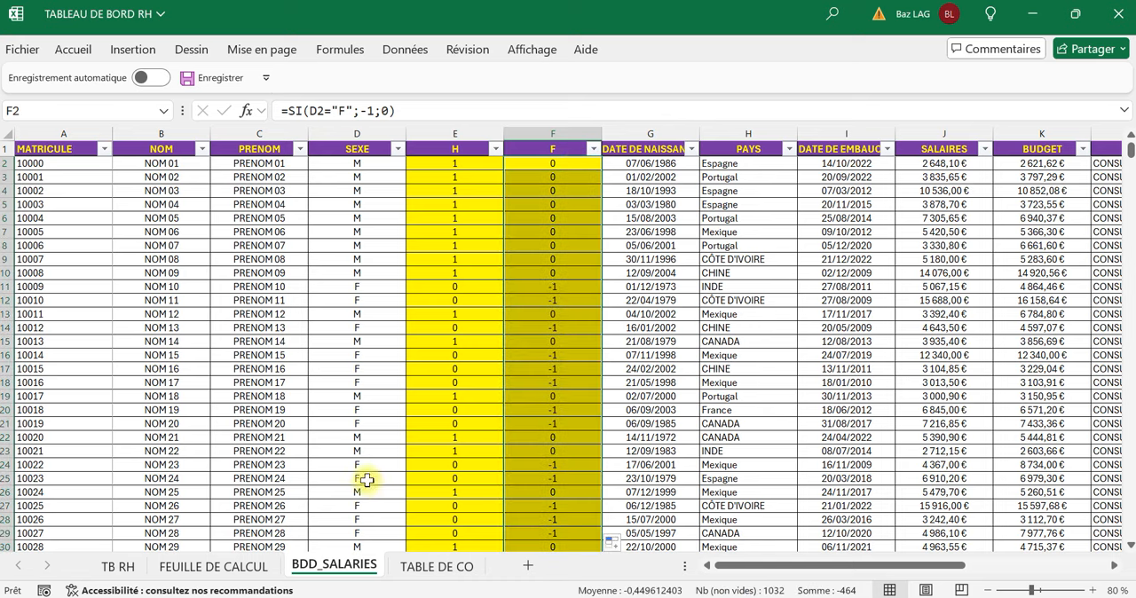
Return to TB RH, refresh all the workbook's data from the age group chart, and deselect the chart.
{"action": "left_click", "coordinate": [130, 568]}
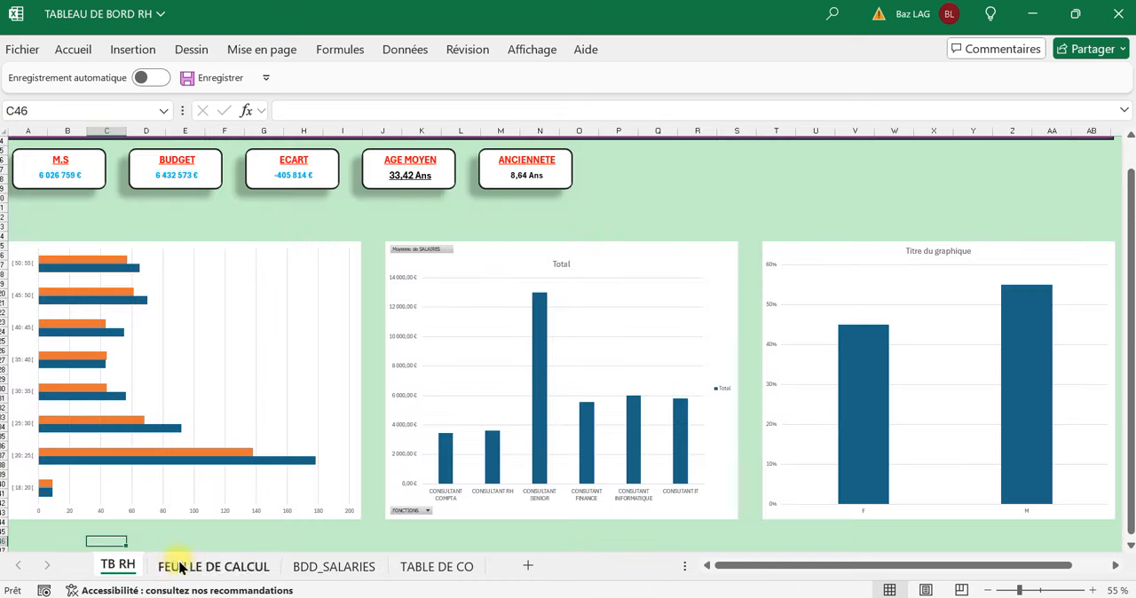
{"action": "left_click", "coordinate": [302, 296]}
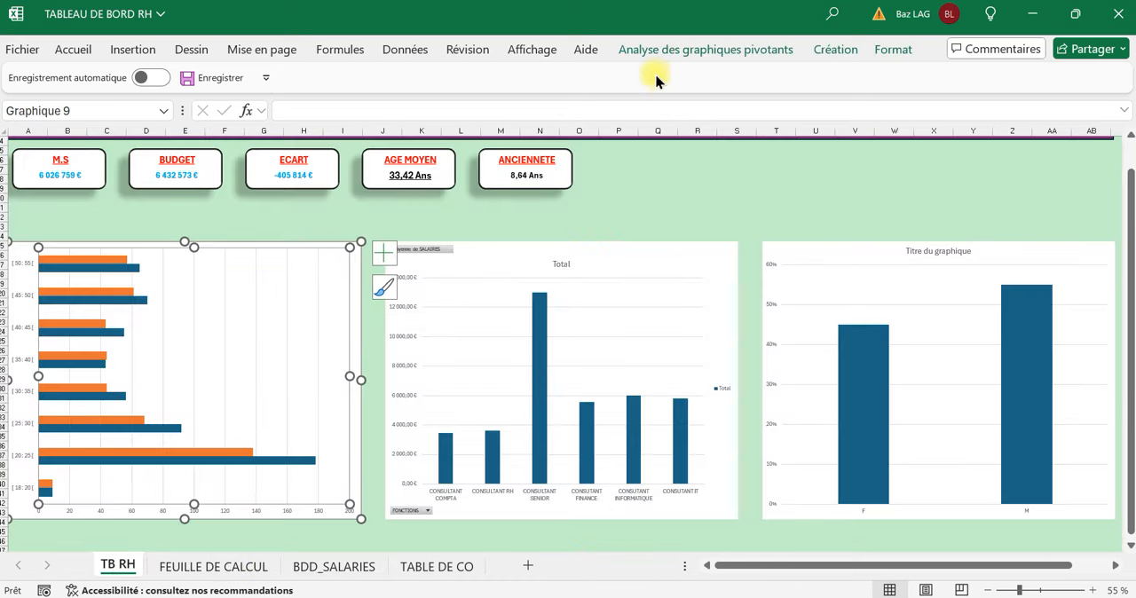
{"action": "left_click", "coordinate": [405, 49]}
{"action": "left_click", "coordinate": [187, 122]}
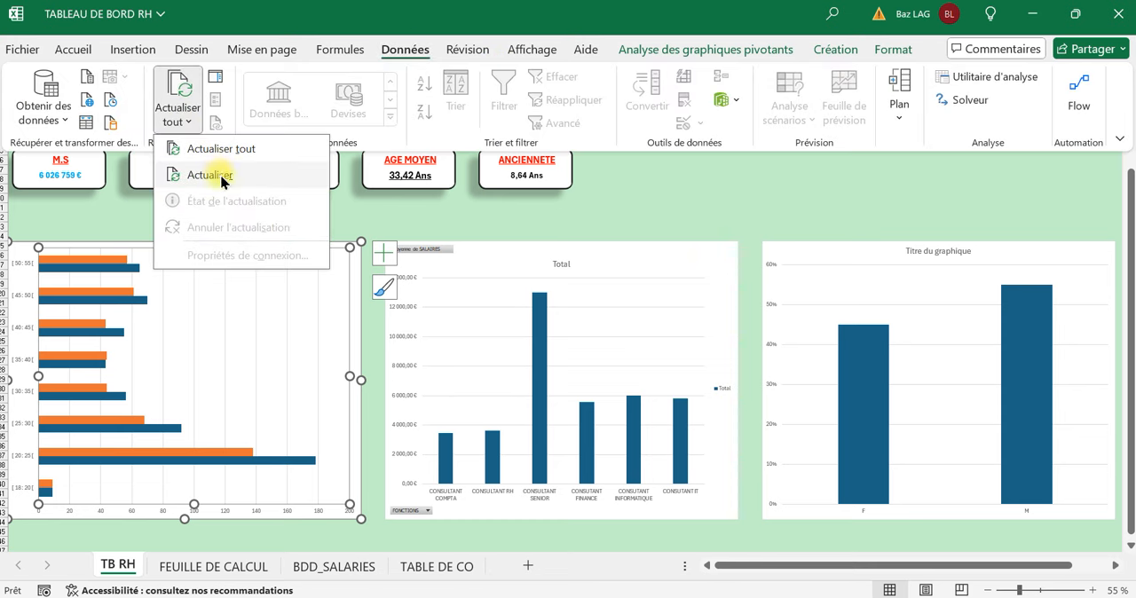
{"action": "left_click", "coordinate": [231, 149]}
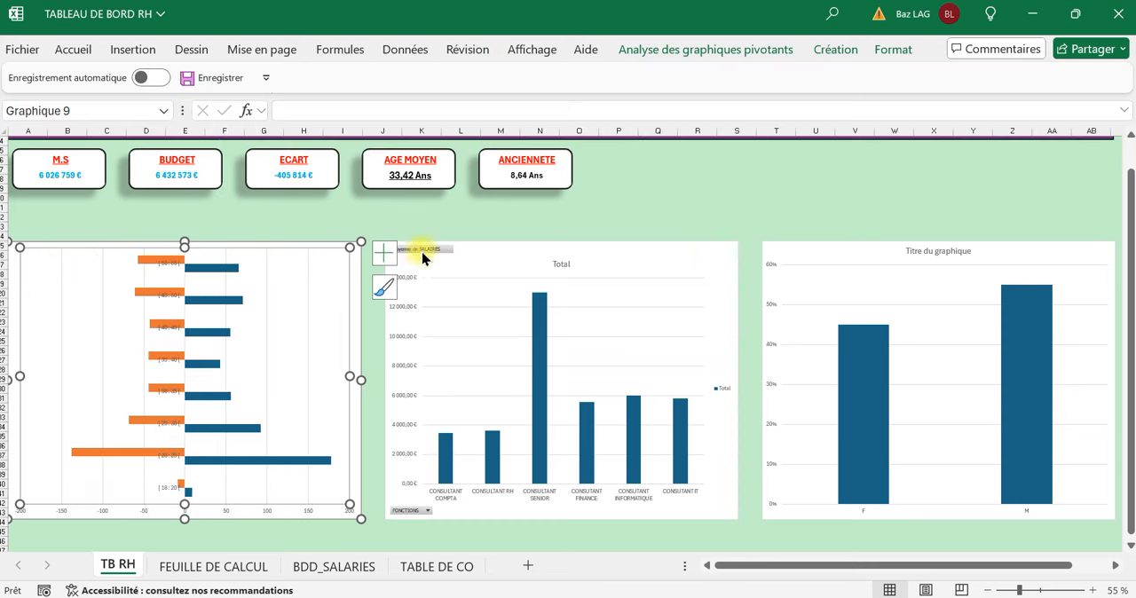
{"action": "left_click", "coordinate": [578, 197]}
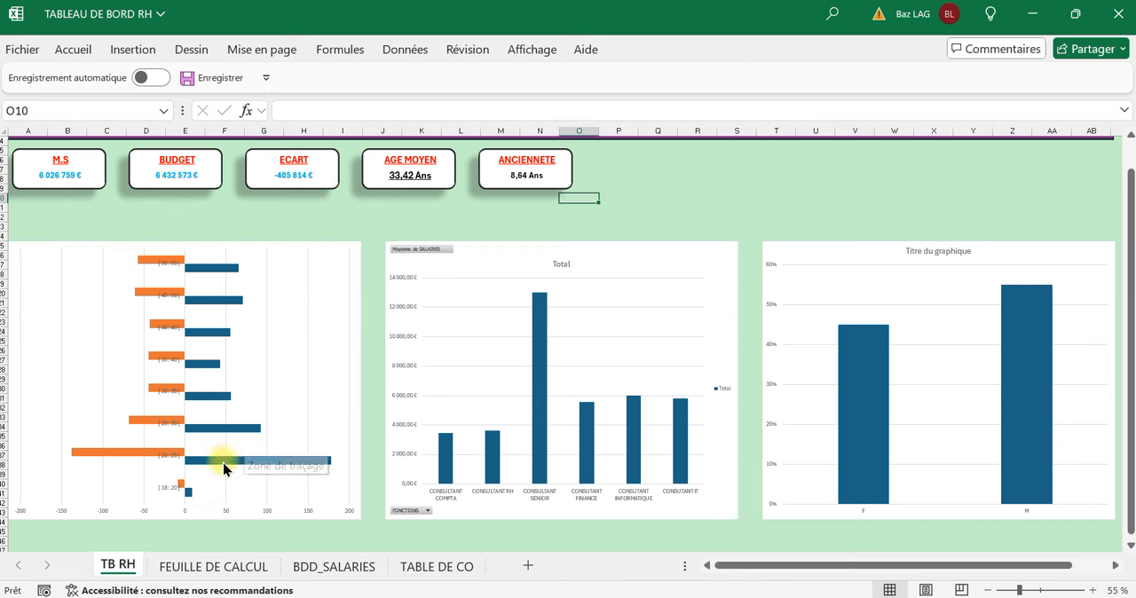
{"action": "mouse_move", "coordinate": [223, 472]}
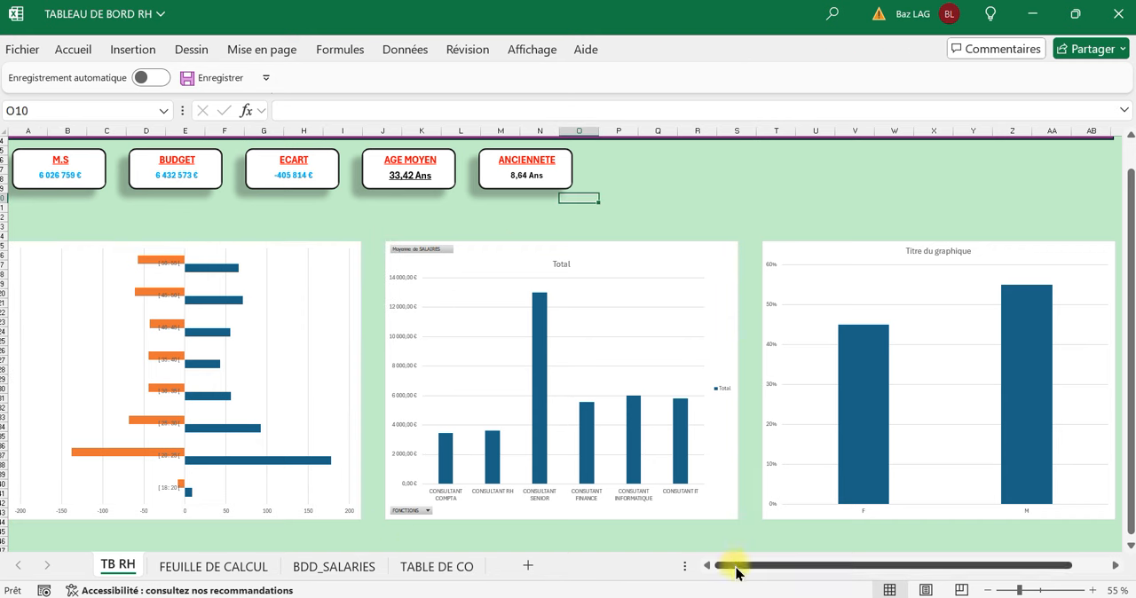
{"action": "left_click_drag", "start_coordinate": [736, 569], "coordinate": [679, 572]}
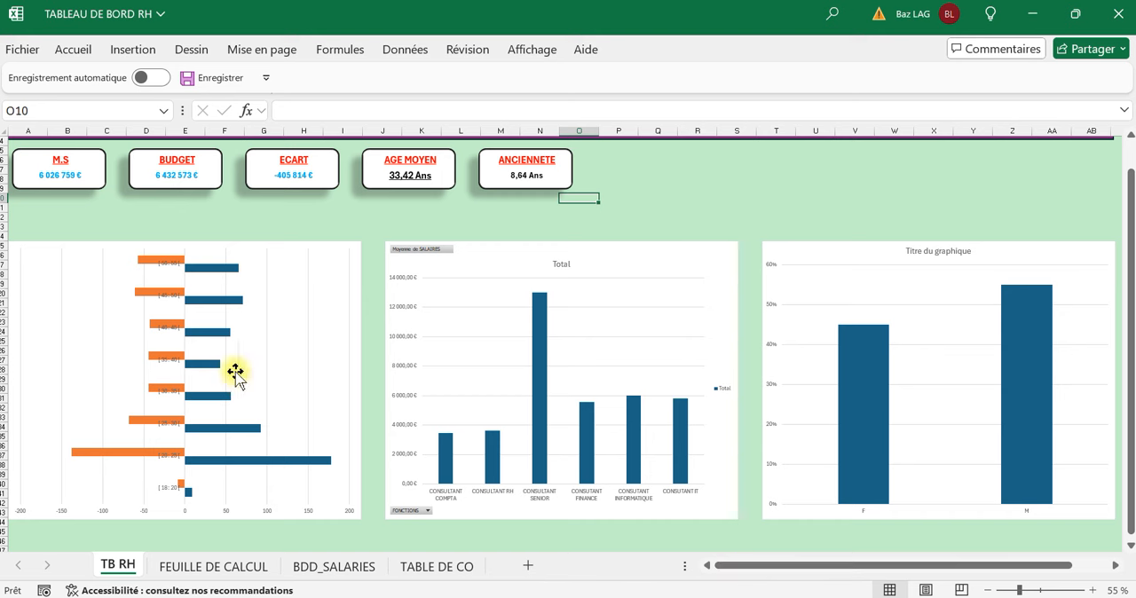
{"action": "double_click", "coordinate": [161, 325]}
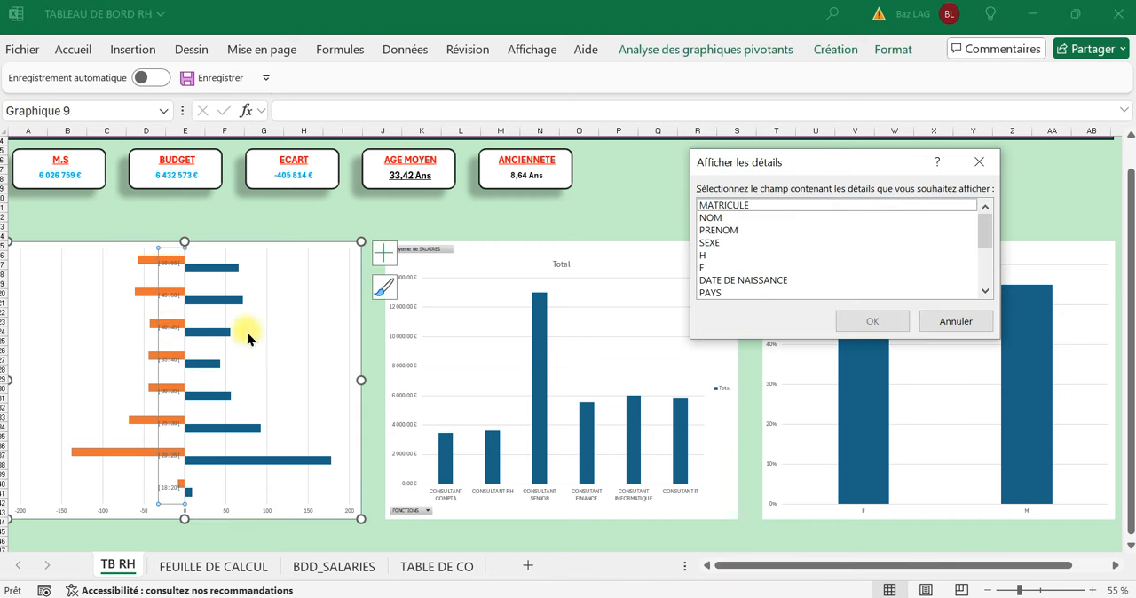
{"action": "left_click", "coordinate": [978, 163]}
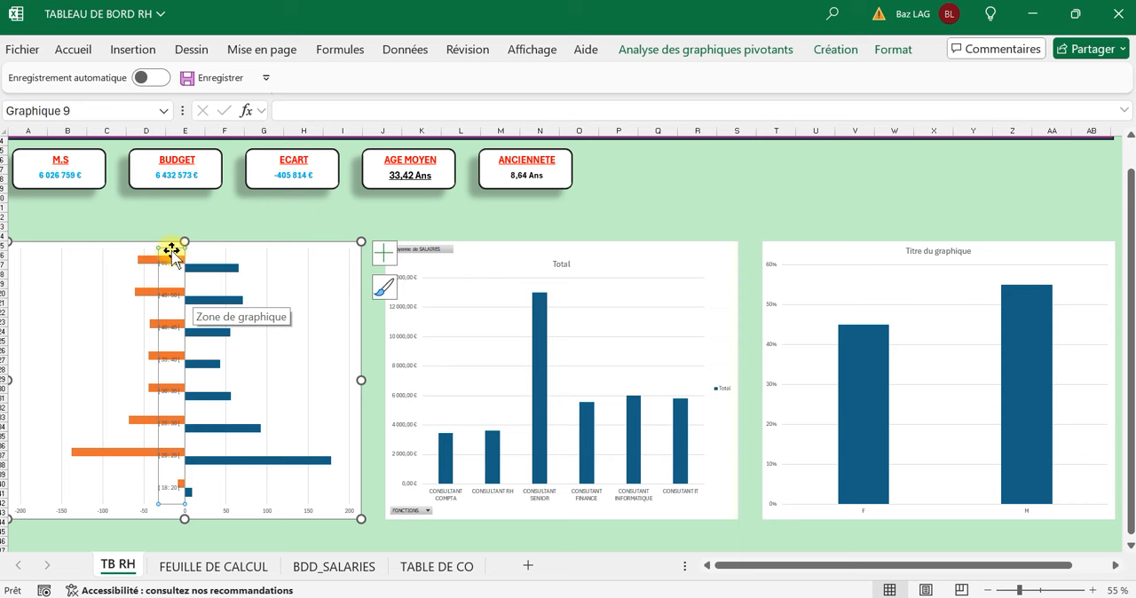
{"action": "left_click", "coordinate": [286, 226]}
Set the label position of the age group axis to Bas on the age pyramid chart and deselect the chart.
{"action": "double_click", "coordinate": [179, 307]}
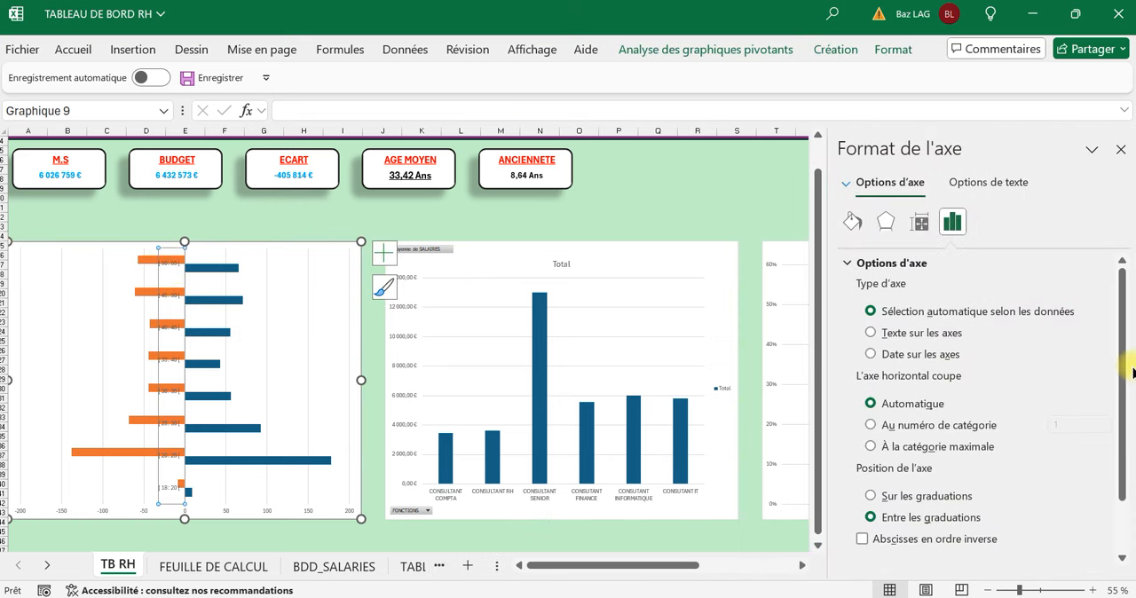
{"action": "left_click_drag", "start_coordinate": [1124, 385], "coordinate": [1104, 471]}
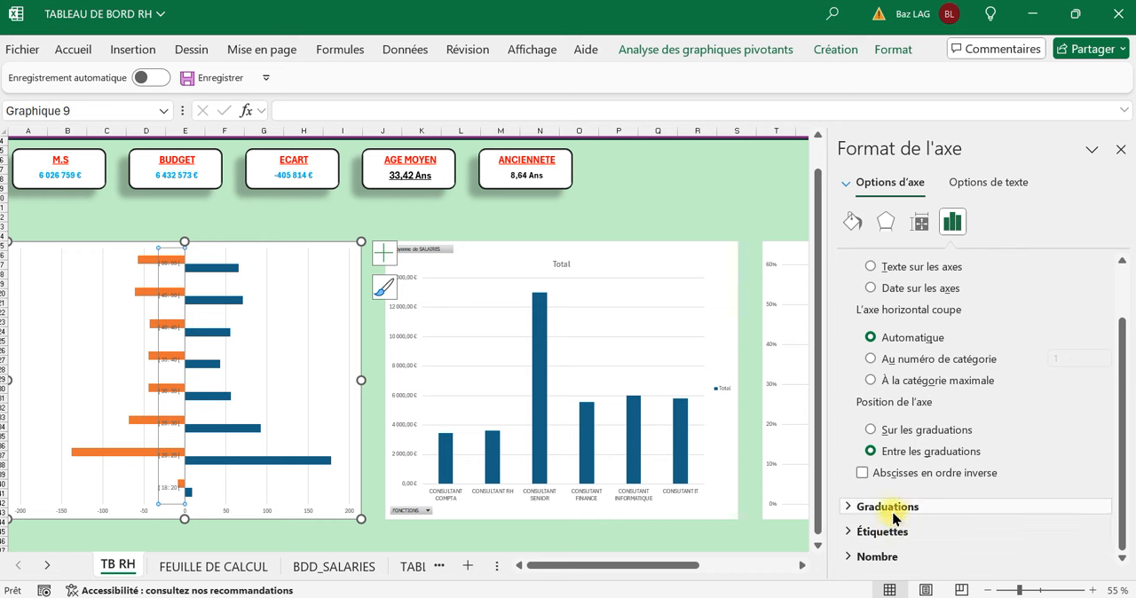
{"action": "left_click", "coordinate": [893, 517]}
{"action": "scroll", "coordinate": [1110, 506], "scroll_direction": "down", "scroll_amount": 3}
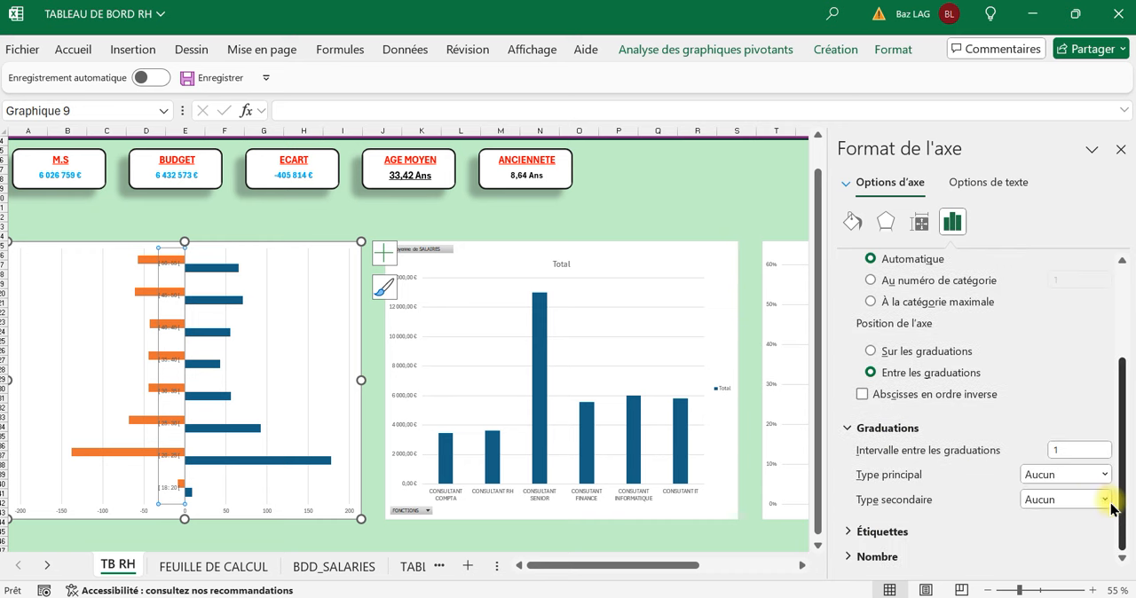
{"action": "left_click", "coordinate": [894, 433]}
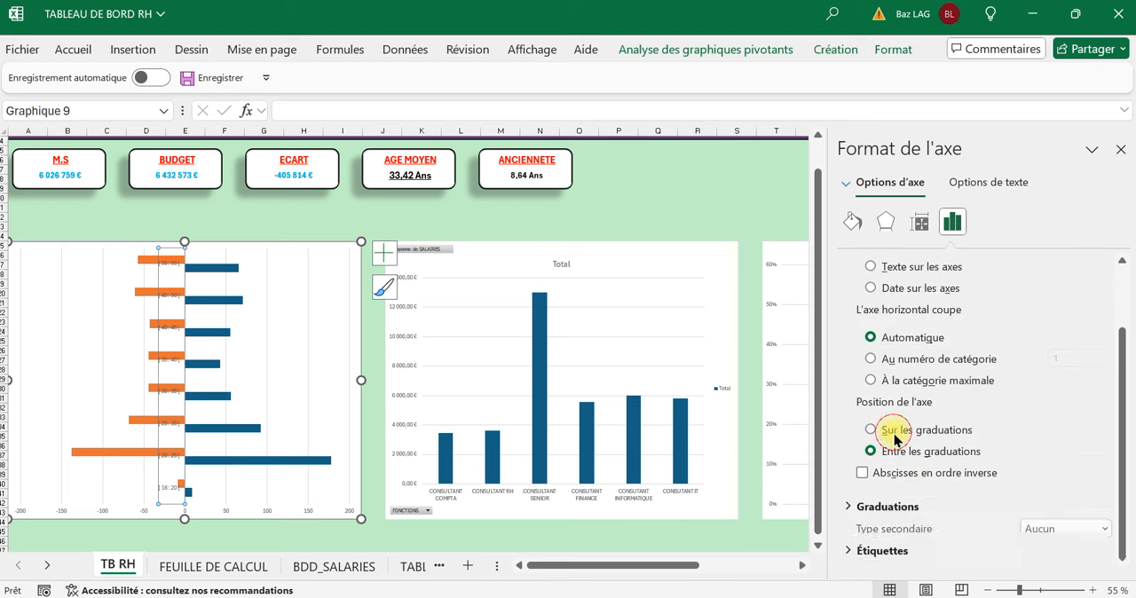
{"action": "scroll", "coordinate": [909, 542], "scroll_direction": "up", "scroll_amount": 3}
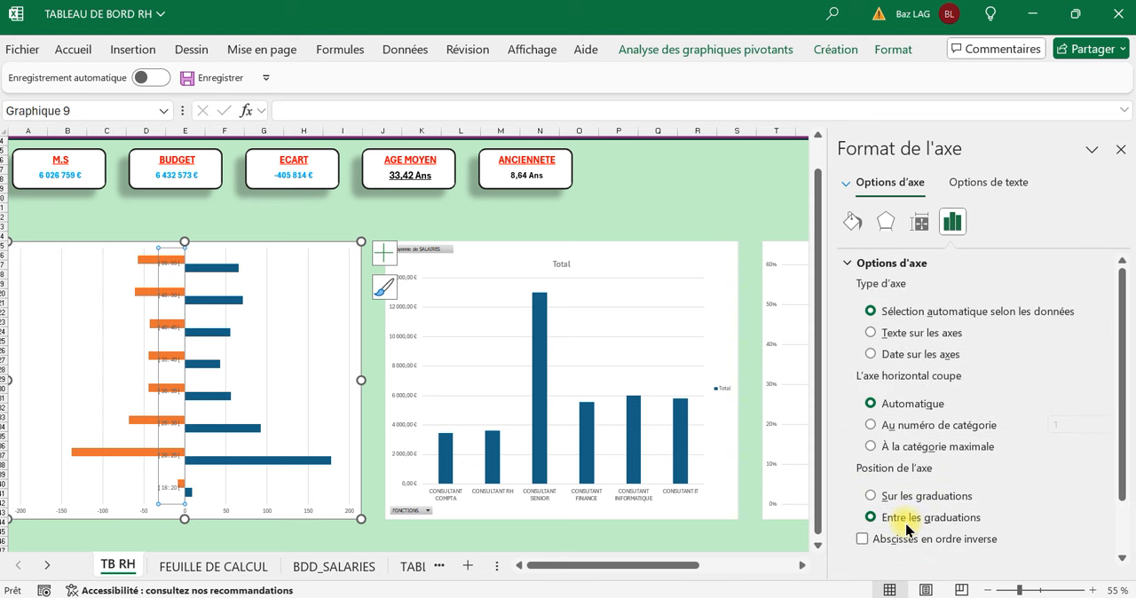
{"action": "scroll", "coordinate": [907, 528], "scroll_direction": "down", "scroll_amount": 3}
{"action": "scroll", "coordinate": [908, 519], "scroll_direction": "up", "scroll_amount": 3}
{"action": "scroll", "coordinate": [908, 510], "scroll_direction": "down", "scroll_amount": 2}
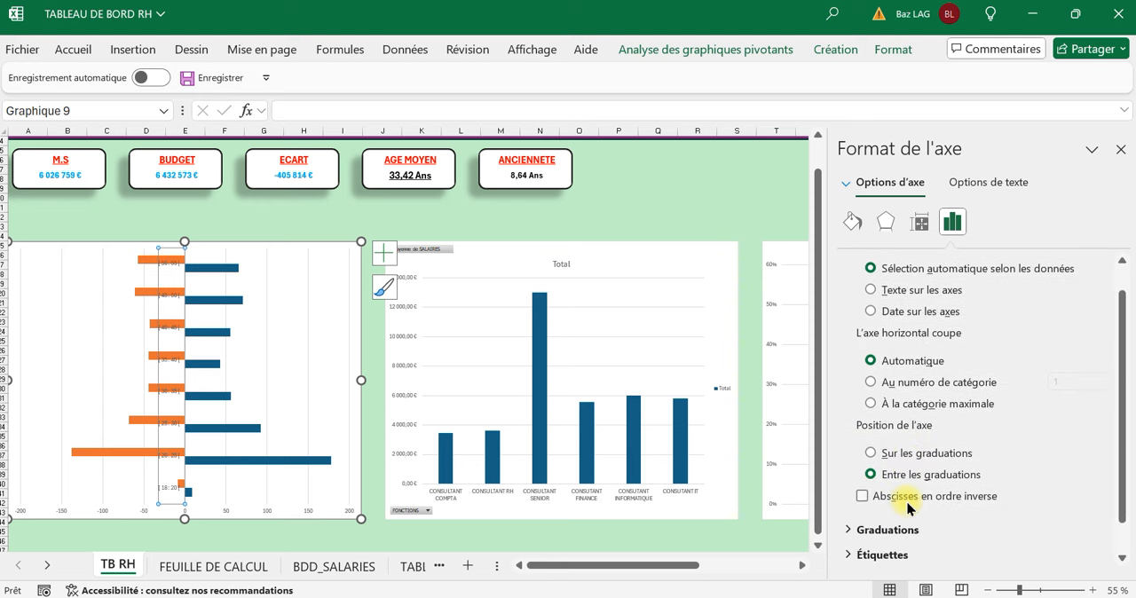
{"action": "scroll", "coordinate": [909, 508], "scroll_direction": "down", "scroll_amount": 1}
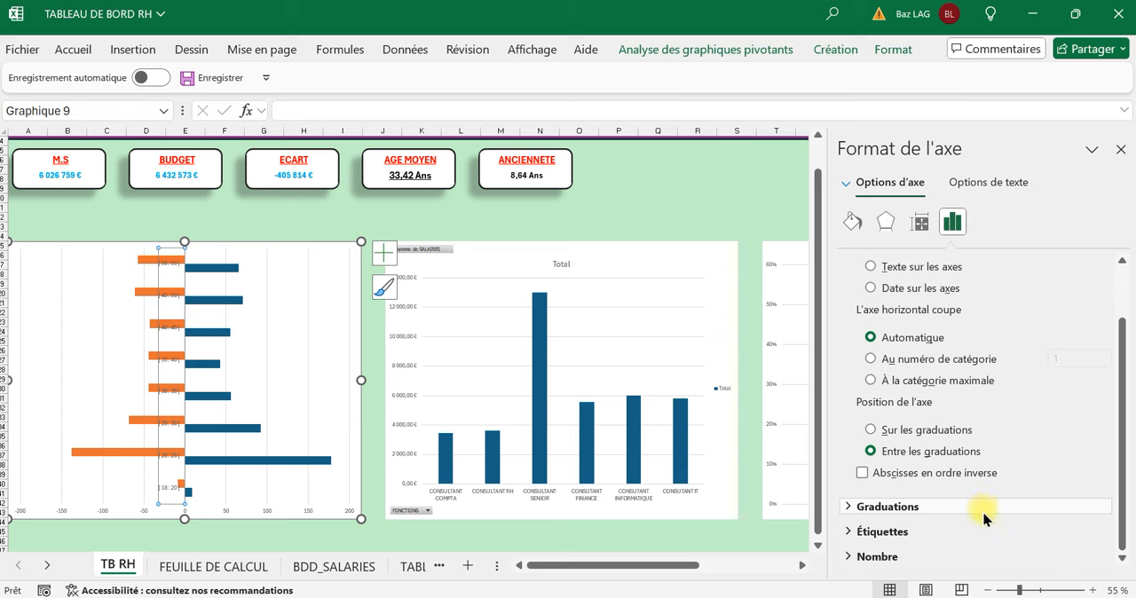
{"action": "left_click", "coordinate": [926, 538]}
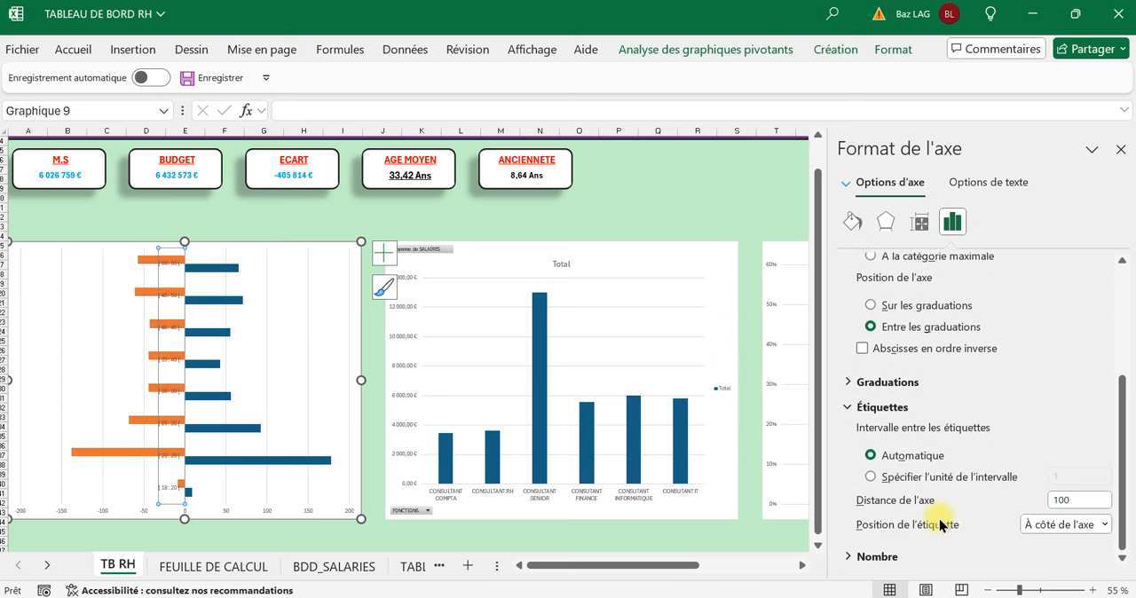
{"action": "left_click", "coordinate": [1105, 526]}
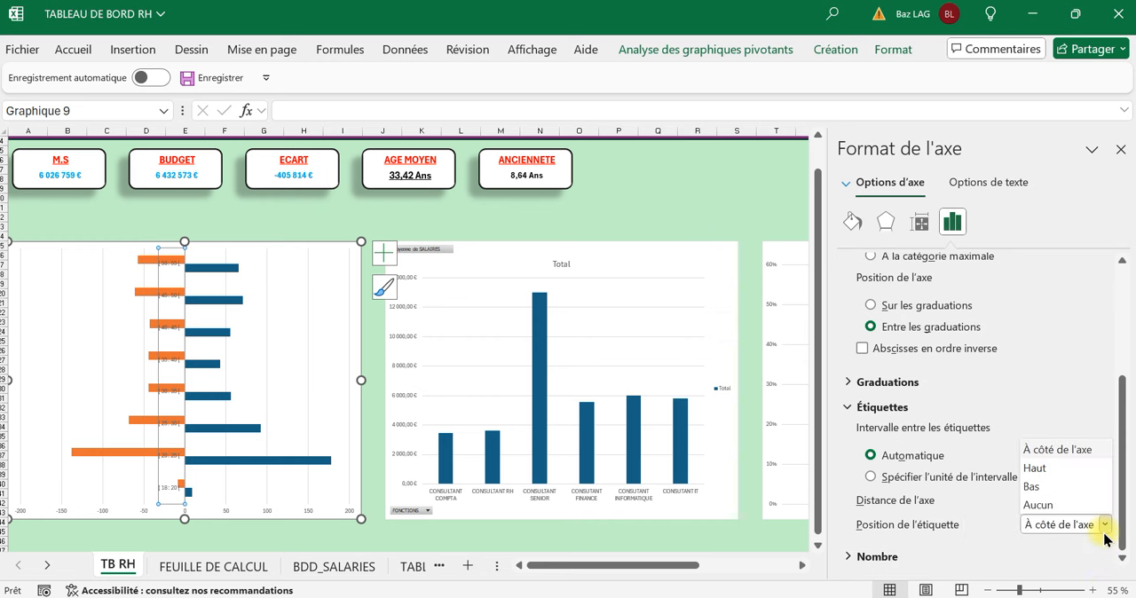
{"action": "left_click", "coordinate": [1039, 487]}
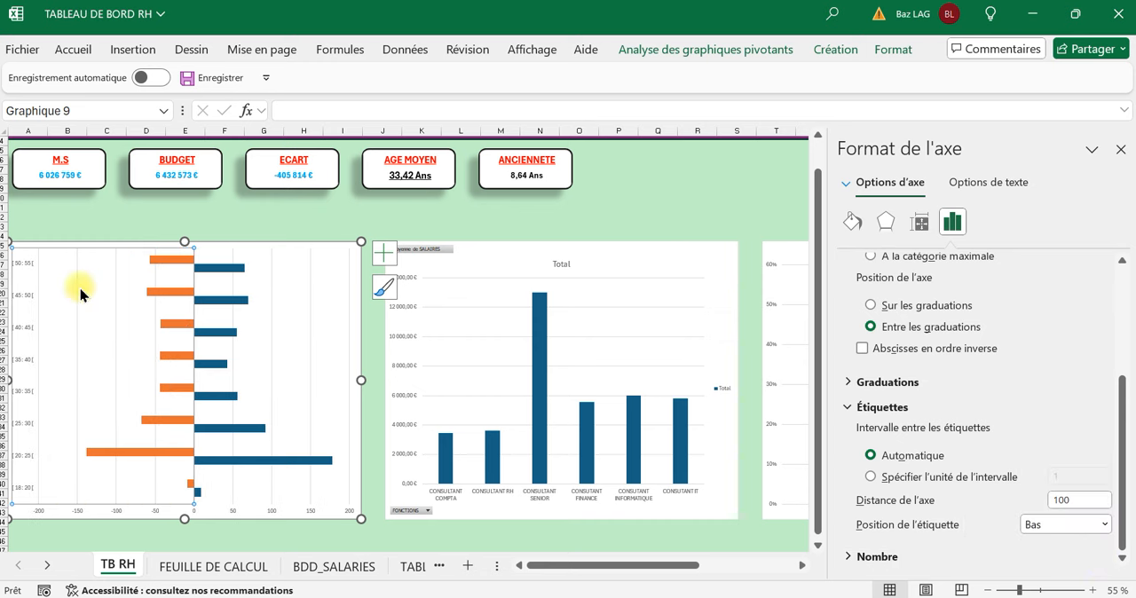
{"action": "left_click", "coordinate": [169, 218]}
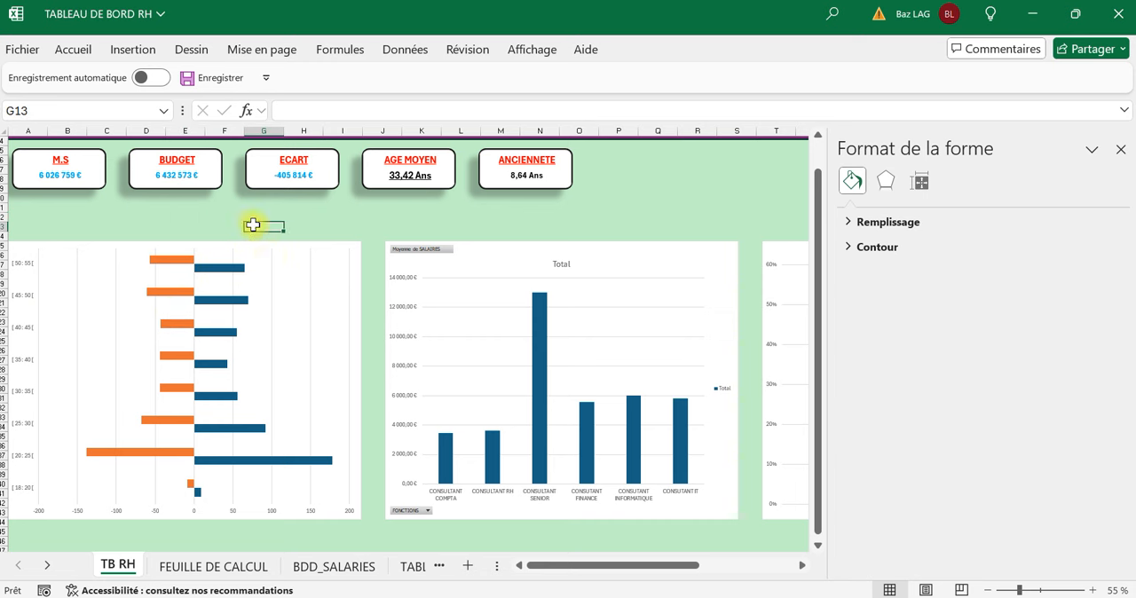
{"action": "left_click", "coordinate": [357, 254]}
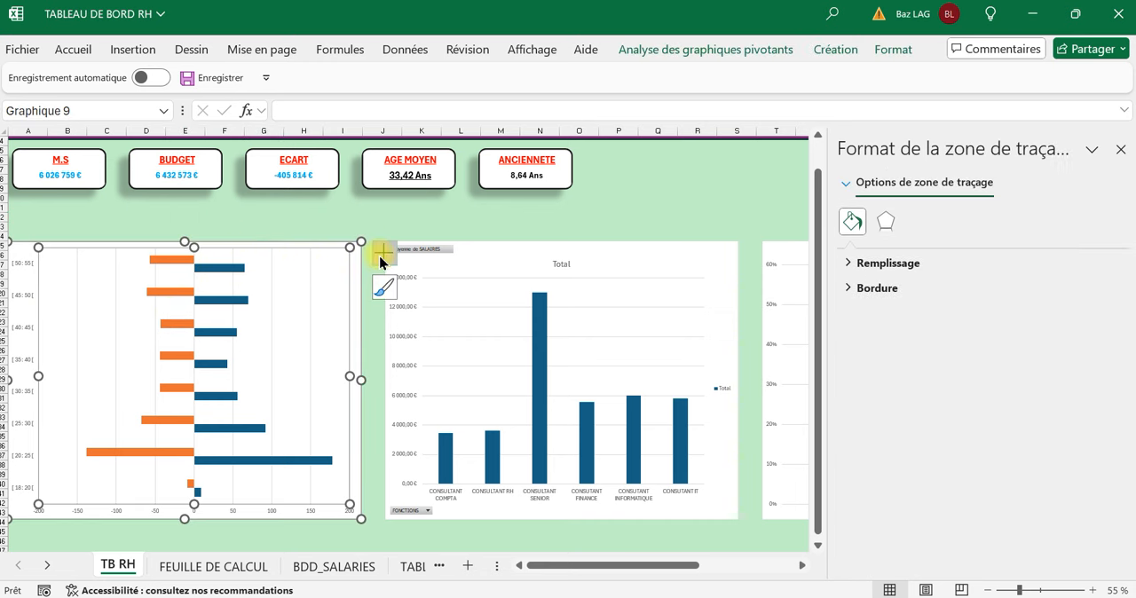
{"action": "left_click", "coordinate": [384, 253]}
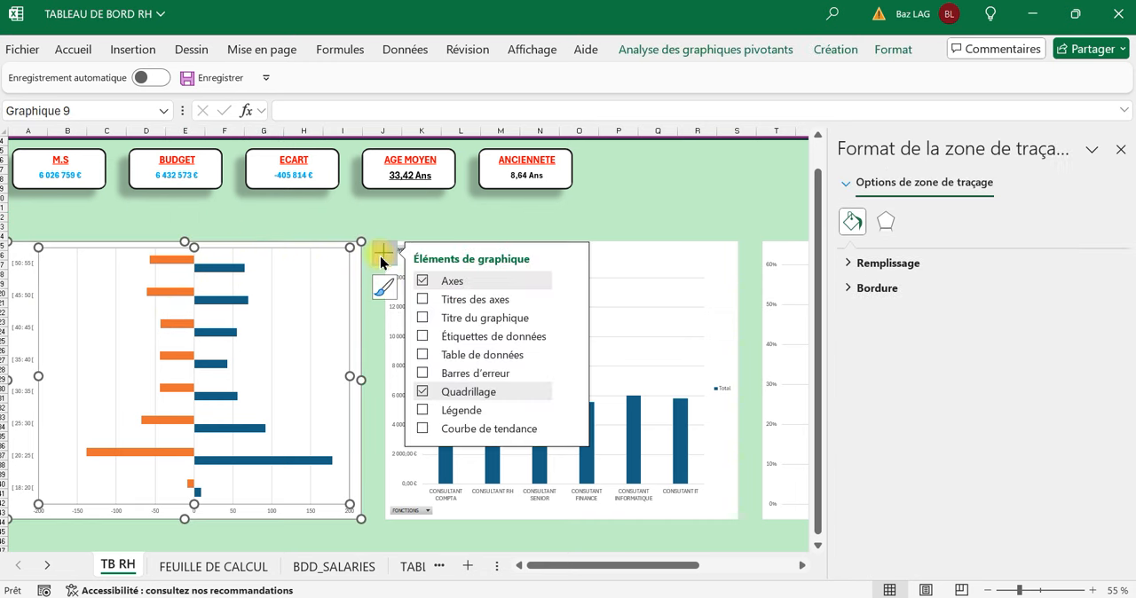
{"action": "left_click", "coordinate": [427, 414]}
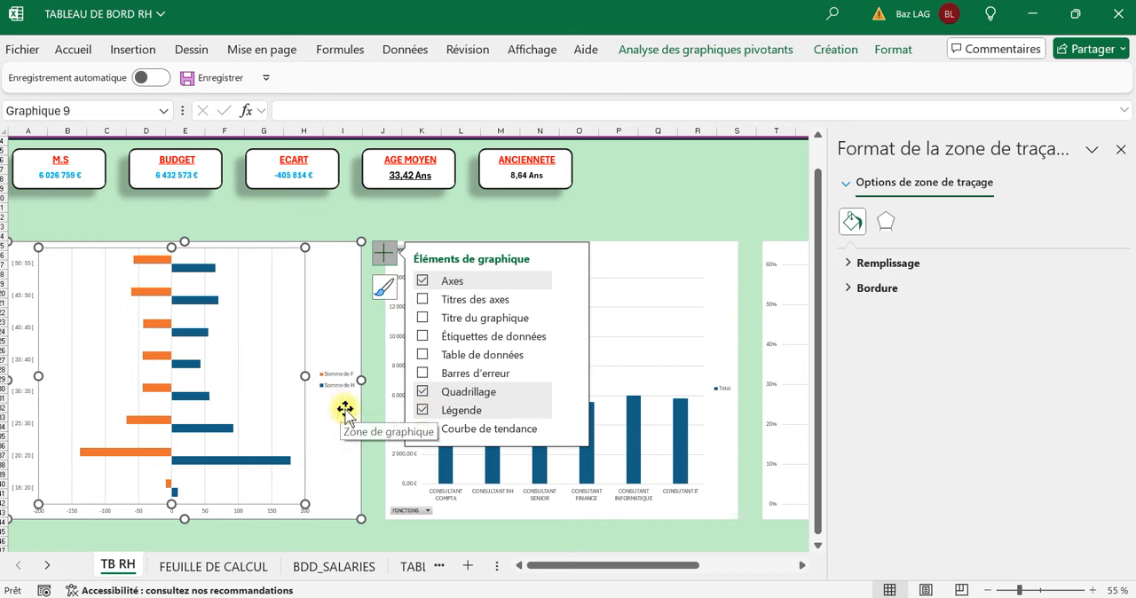
{"action": "left_click", "coordinate": [425, 413]}
{"action": "left_click", "coordinate": [293, 210]}
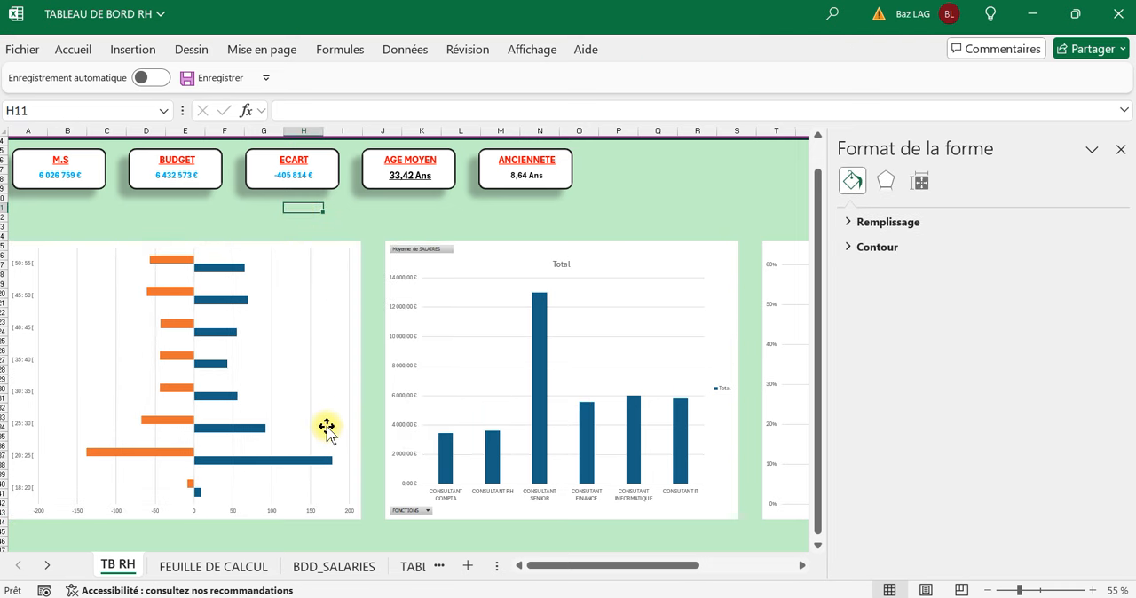
Add a legend above the plot area of the age pyramid chart.
{"action": "left_click", "coordinate": [314, 511]}
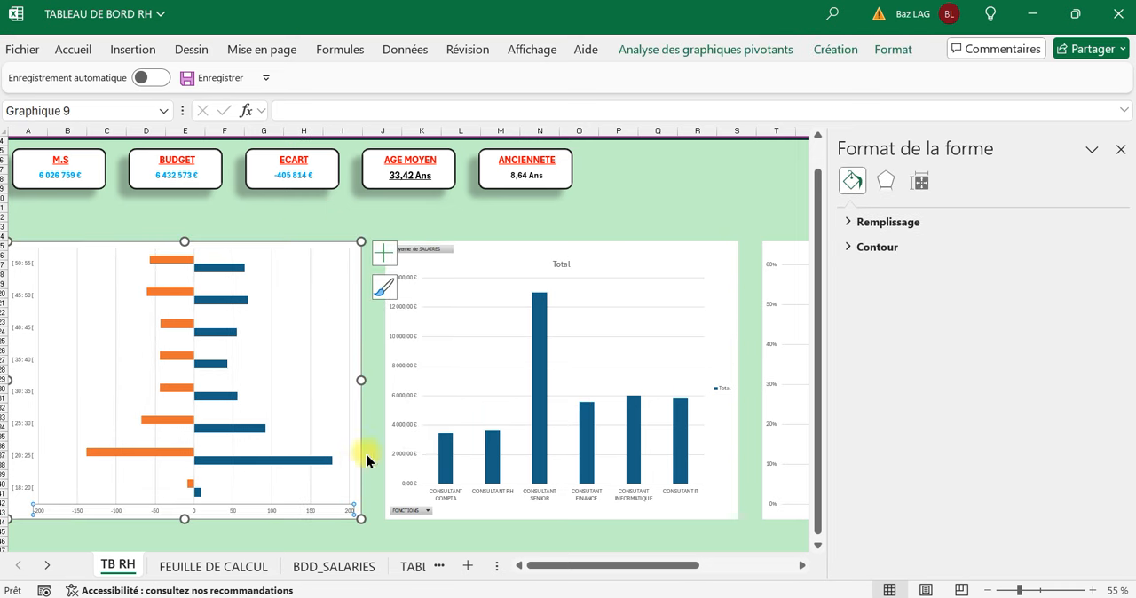
{"action": "left_click", "coordinate": [736, 53]}
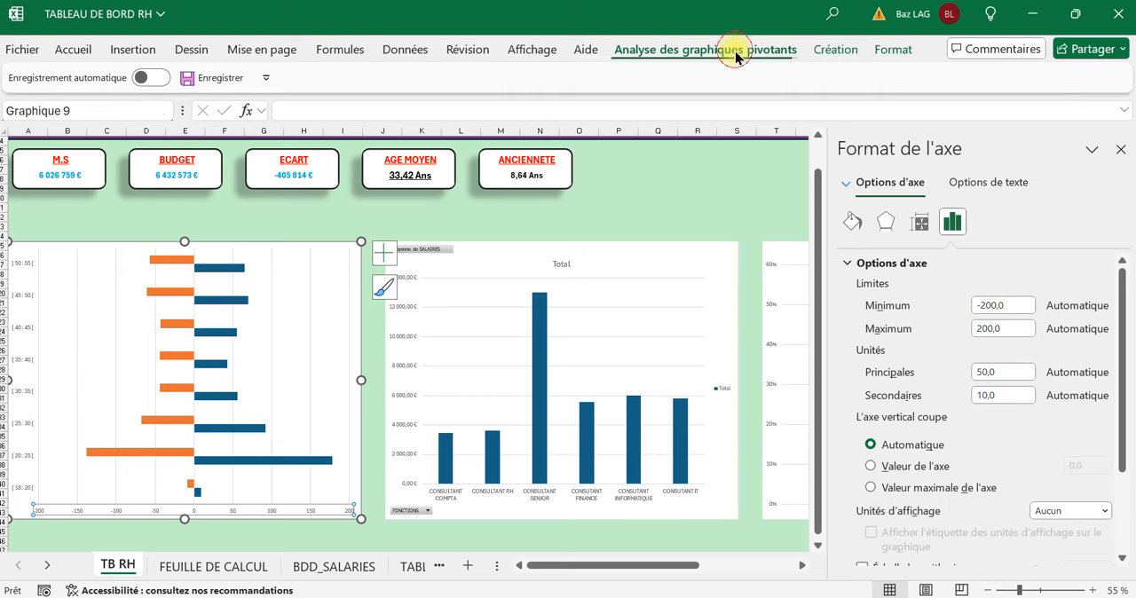
{"action": "left_click", "coordinate": [826, 51]}
{"action": "left_click", "coordinate": [79, 120]}
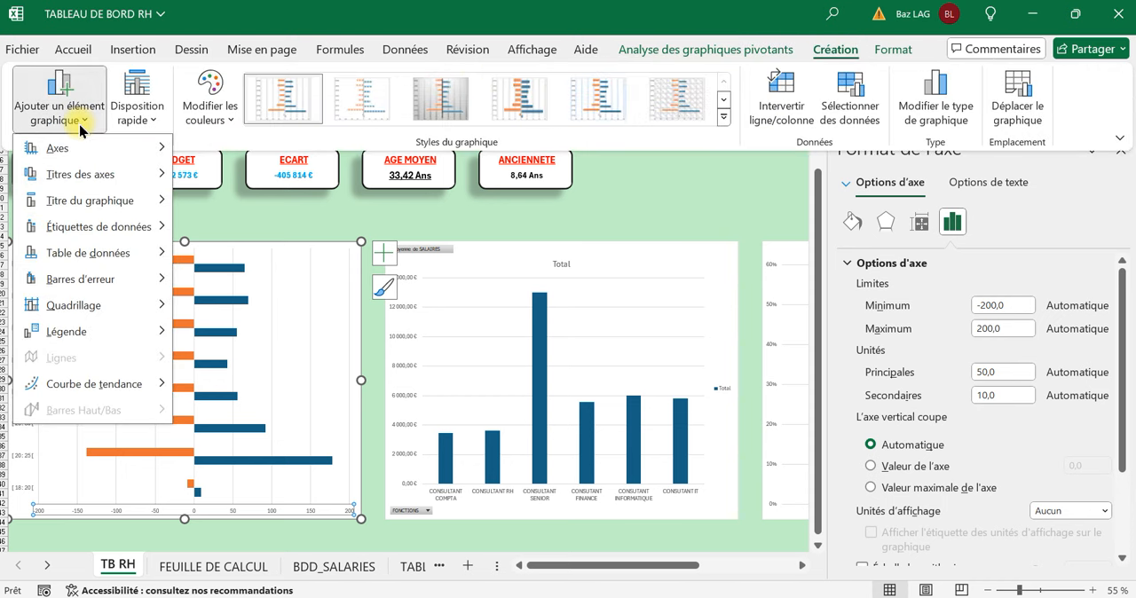
{"action": "mouse_move", "coordinate": [95, 330]}
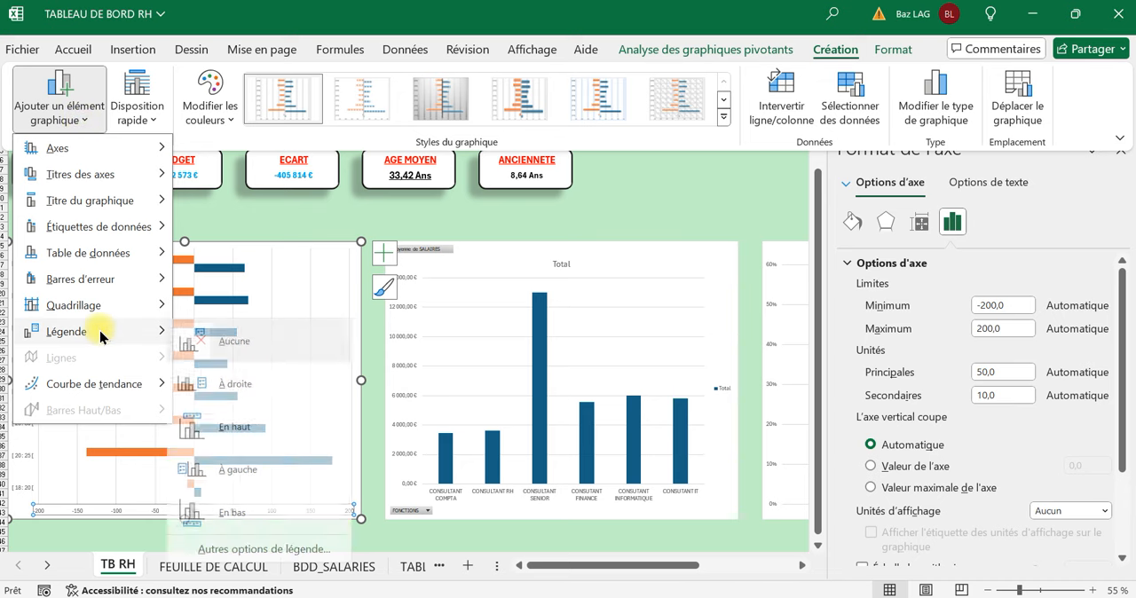
{"action": "left_click", "coordinate": [216, 430]}
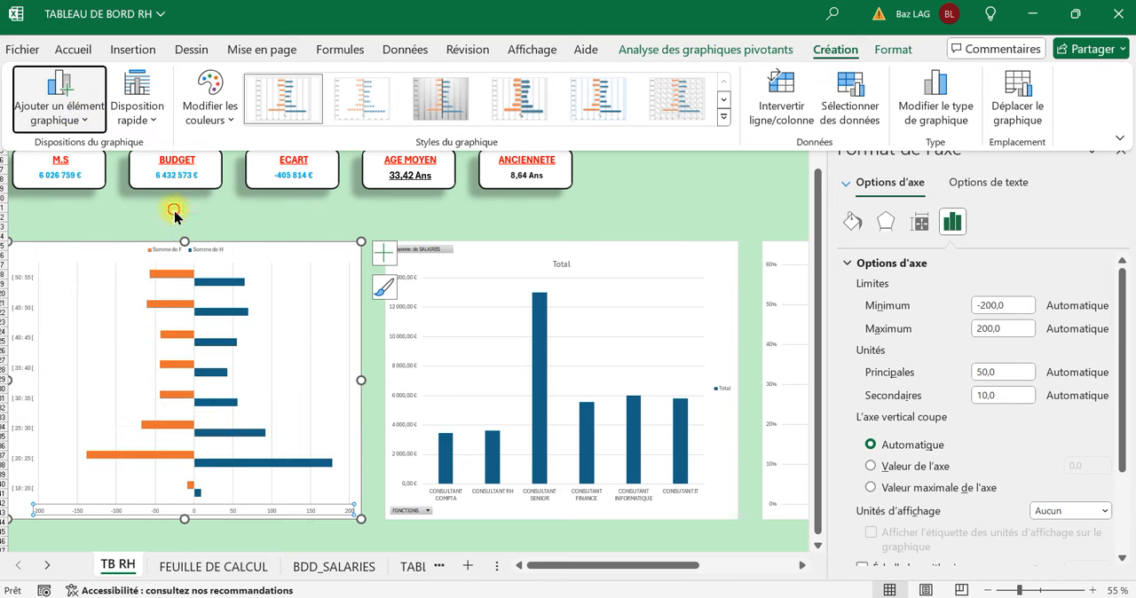
Increase the font size of the age pyramid's legend to 10.5 and deselect the chart.
{"action": "left_click", "coordinate": [167, 249]}
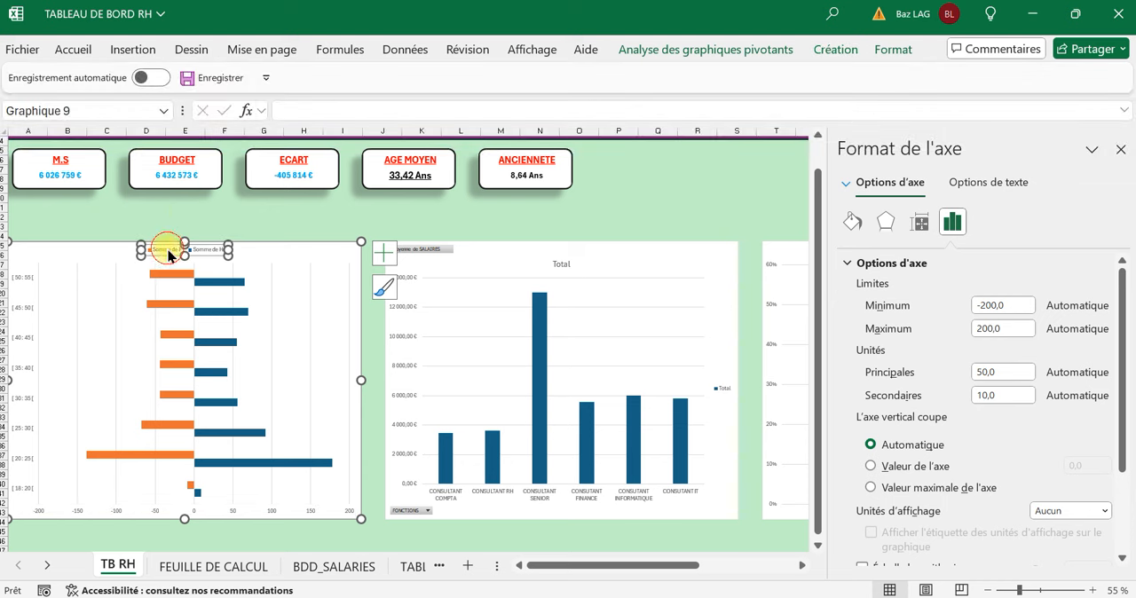
{"action": "left_click", "coordinate": [74, 48]}
{"action": "left_click", "coordinate": [262, 88]}
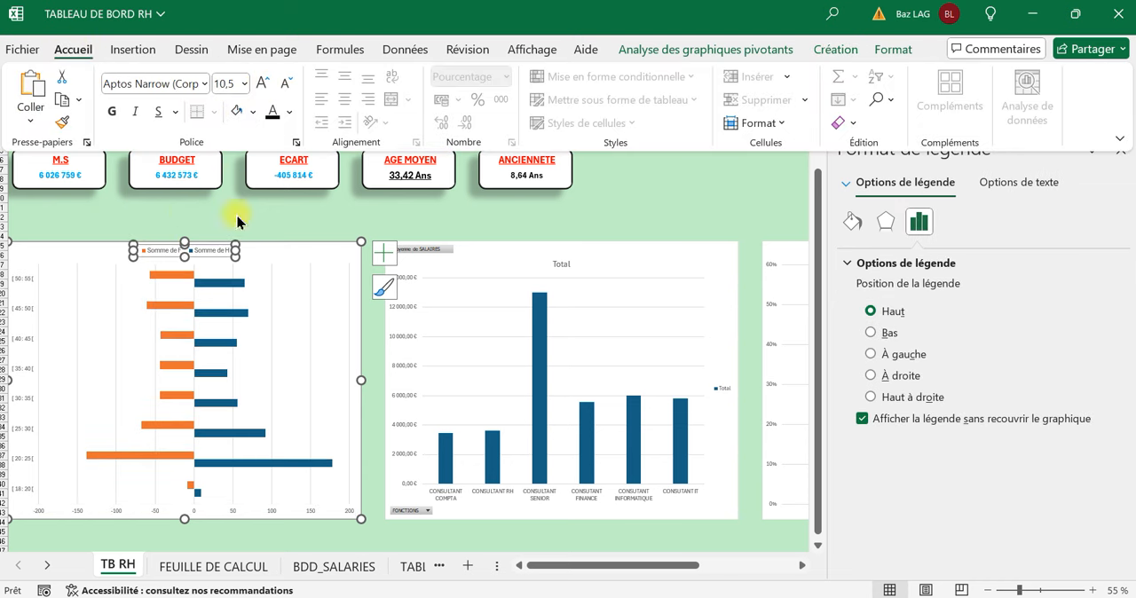
{"action": "left_click", "coordinate": [152, 256]}
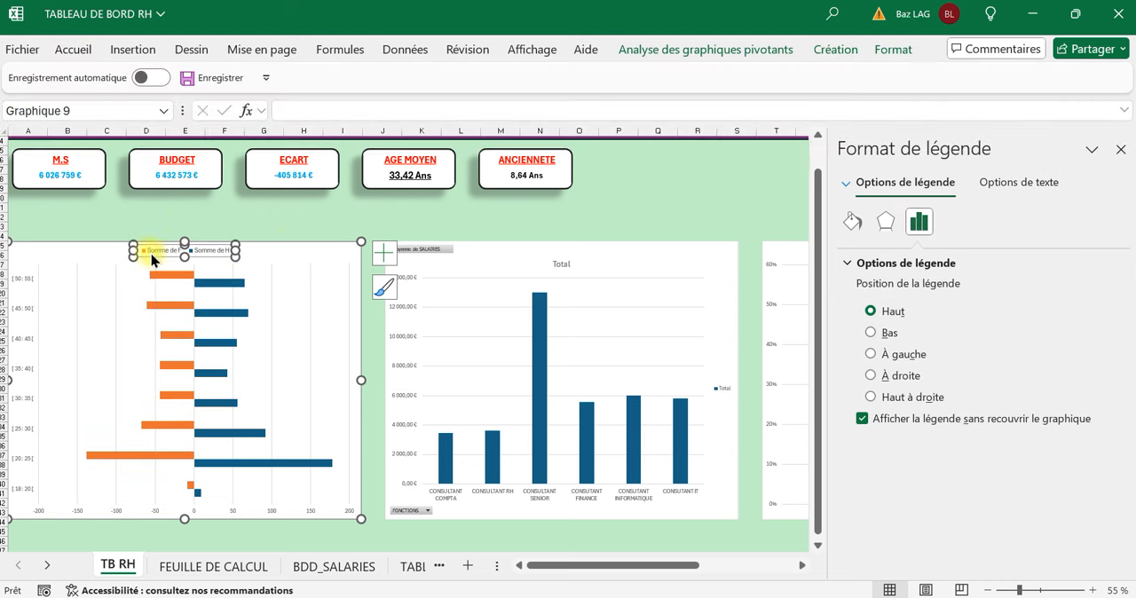
{"action": "left_click", "coordinate": [321, 231]}
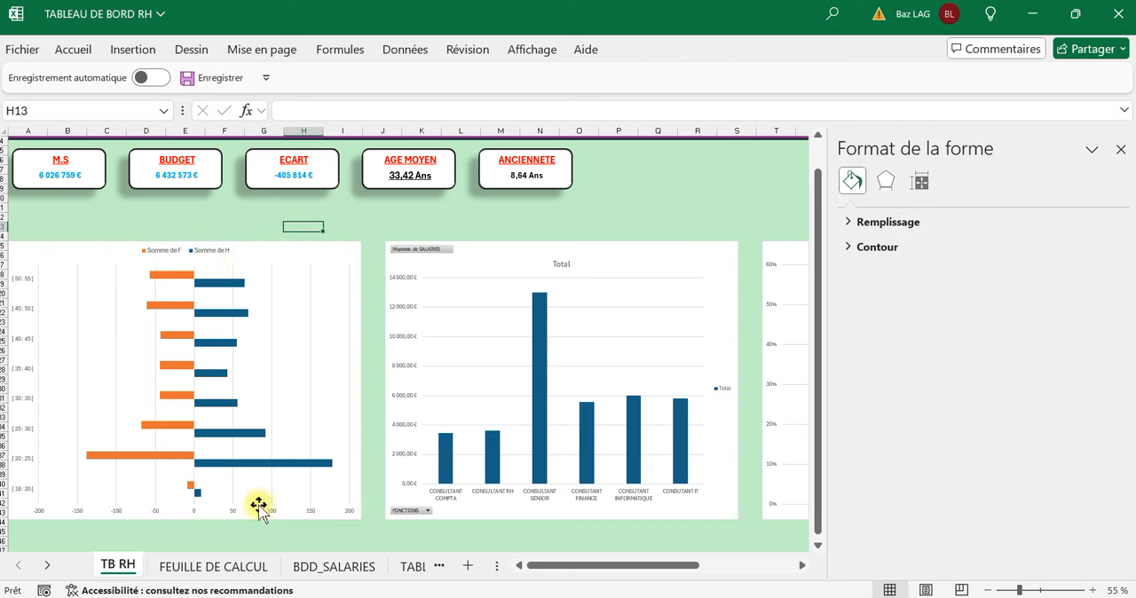
On FEUILLE DE CALCUL, shorten the pivot table header in B3 to H by removing "Somme de" while keeping the leading space.
{"action": "left_click", "coordinate": [208, 566]}
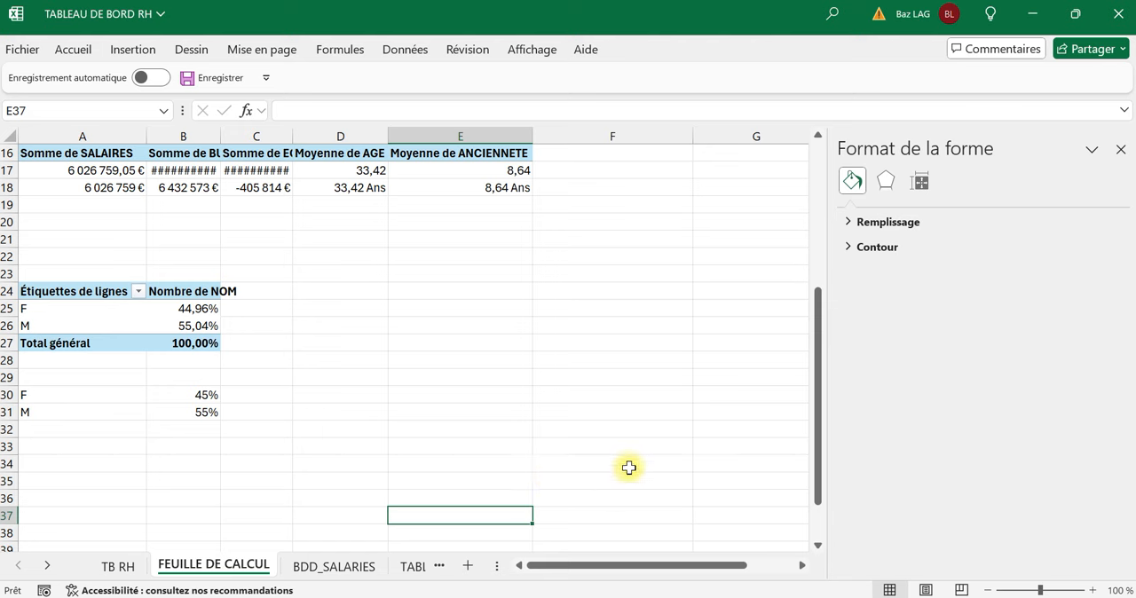
{"action": "scroll", "coordinate": [621, 462], "scroll_direction": "up", "scroll_amount": 4}
{"action": "scroll", "coordinate": [617, 454], "scroll_direction": "up", "scroll_amount": 1}
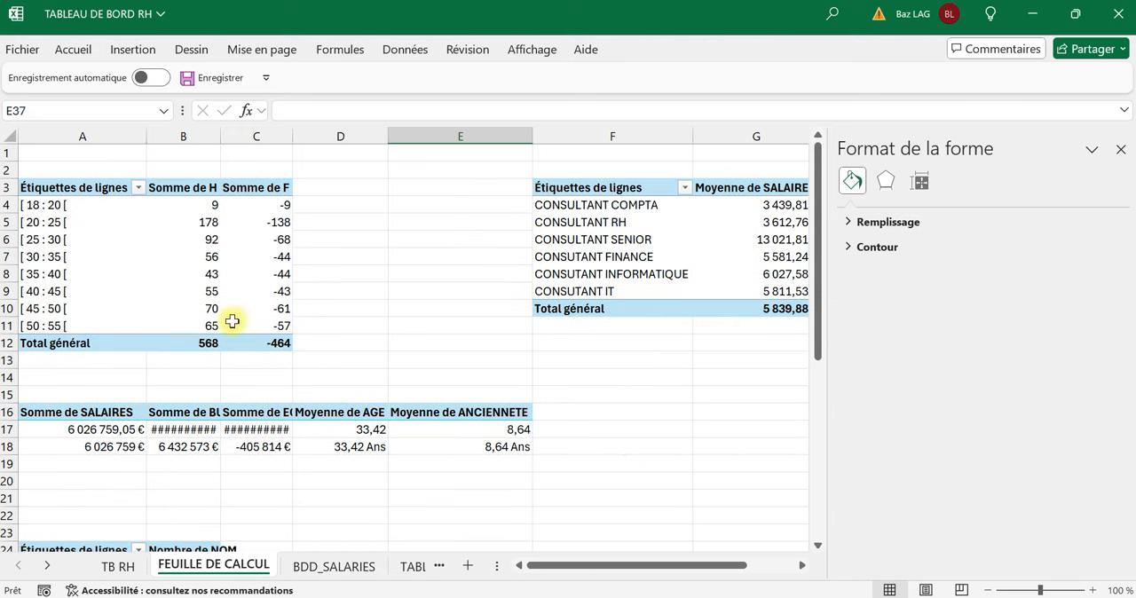
{"action": "left_click", "coordinate": [212, 191]}
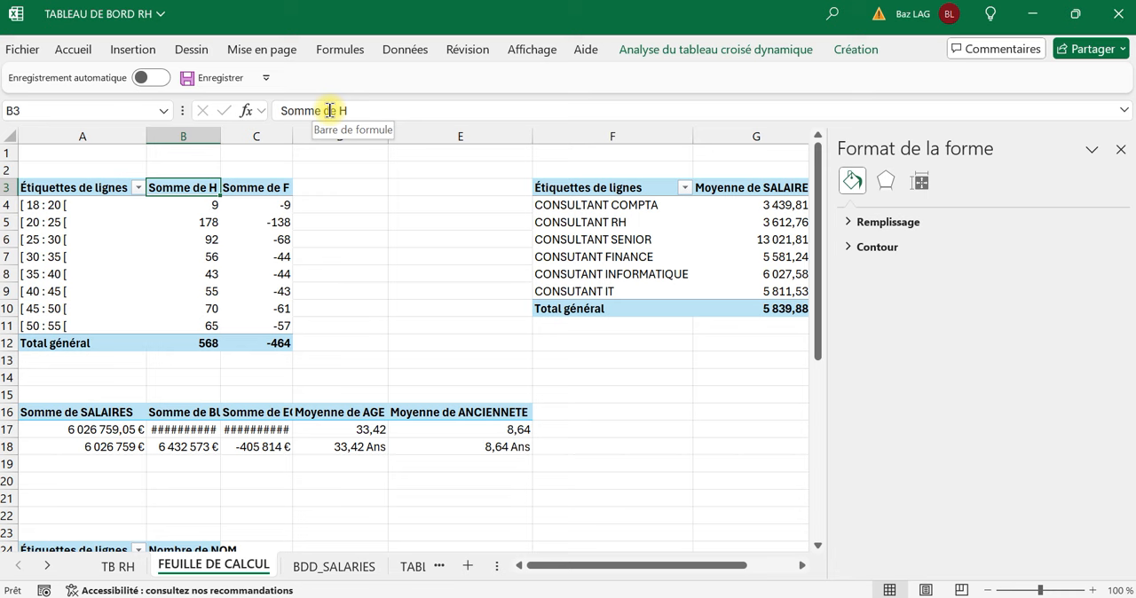
{"action": "left_click_drag", "start_coordinate": [337, 110], "coordinate": [144, 84]}
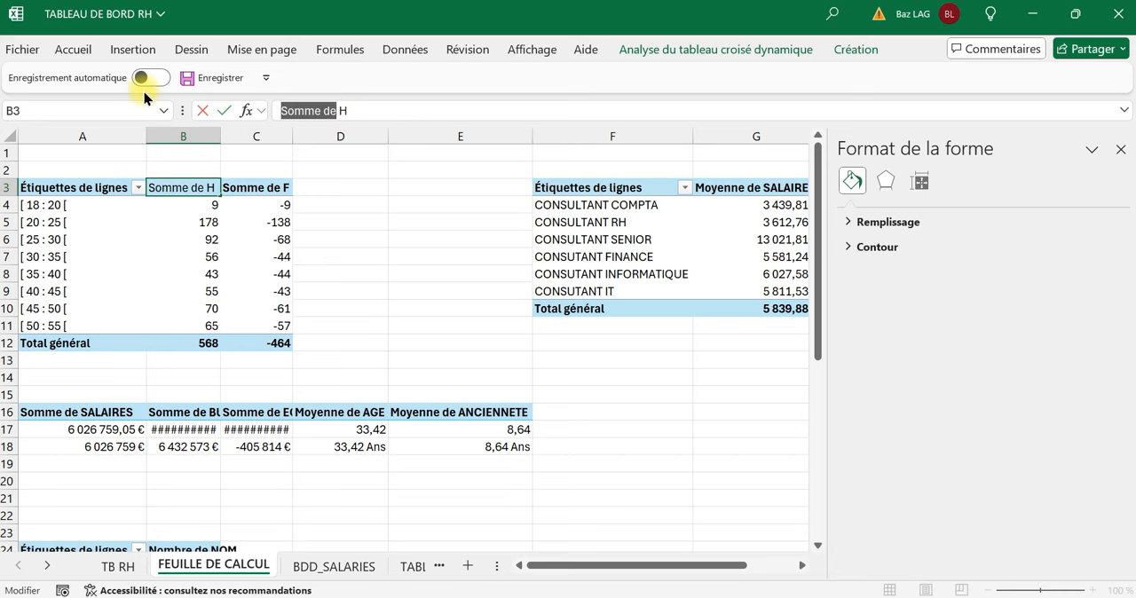
{"action": "key", "text": "BackSpace"}
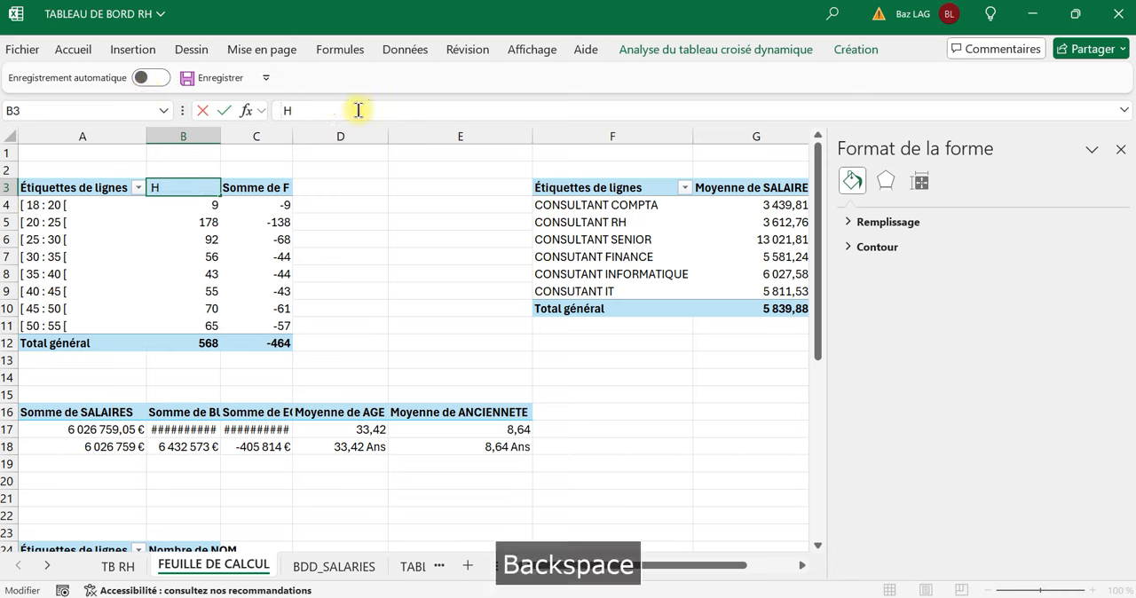
{"action": "type", "text": "n"}
{"action": "key", "text": "BackSpace"}
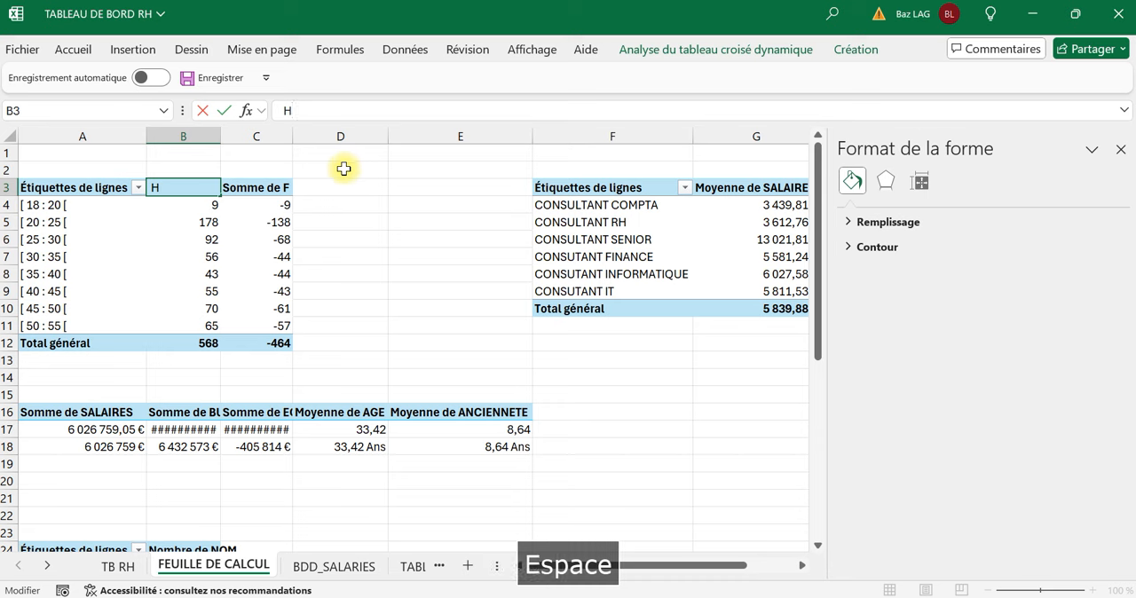
{"action": "left_click", "coordinate": [341, 222]}
Shorten the pivot table header in C3 to F by removing "Somme de" while keeping the leading space, and return to TB RH.
{"action": "left_click", "coordinate": [255, 188]}
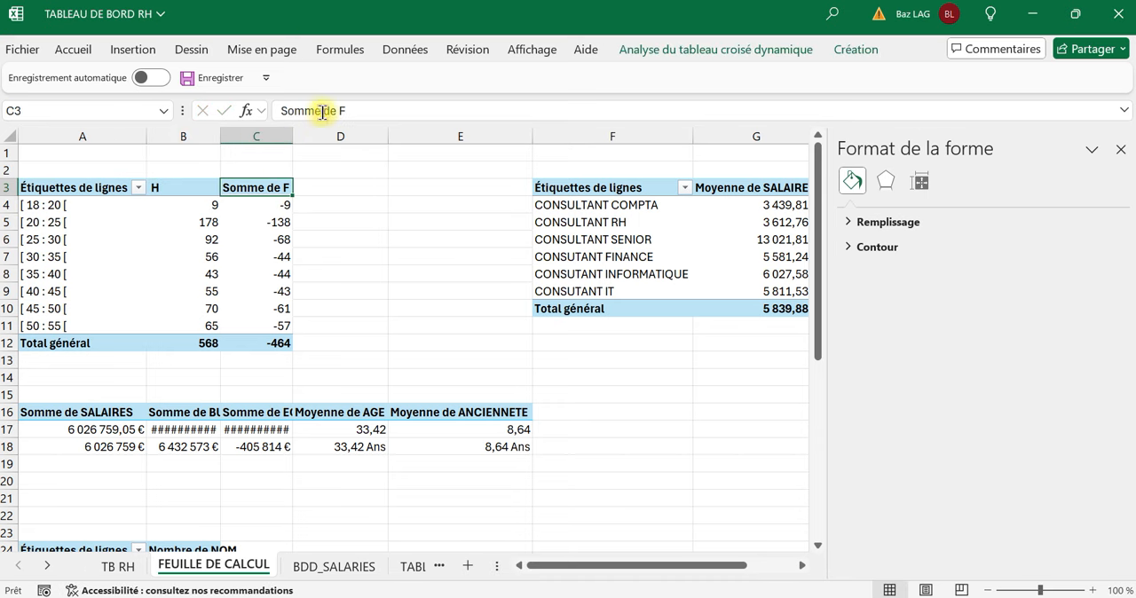
{"action": "left_click_drag", "start_coordinate": [280, 110], "coordinate": [335, 111]}
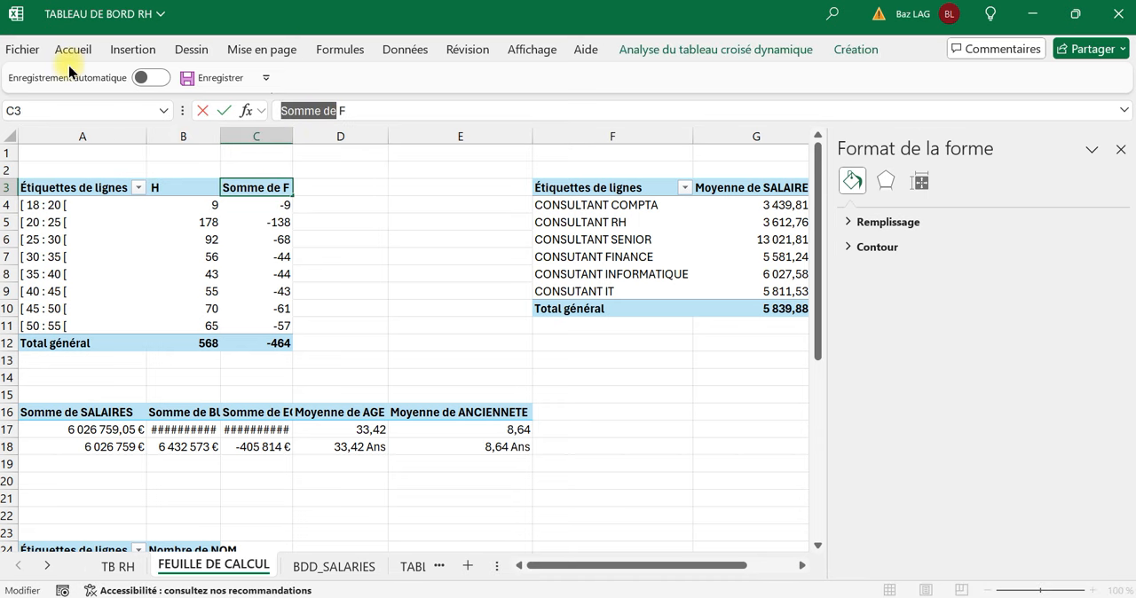
{"action": "key", "text": "BackSpace"}
{"action": "left_click", "coordinate": [366, 223]}
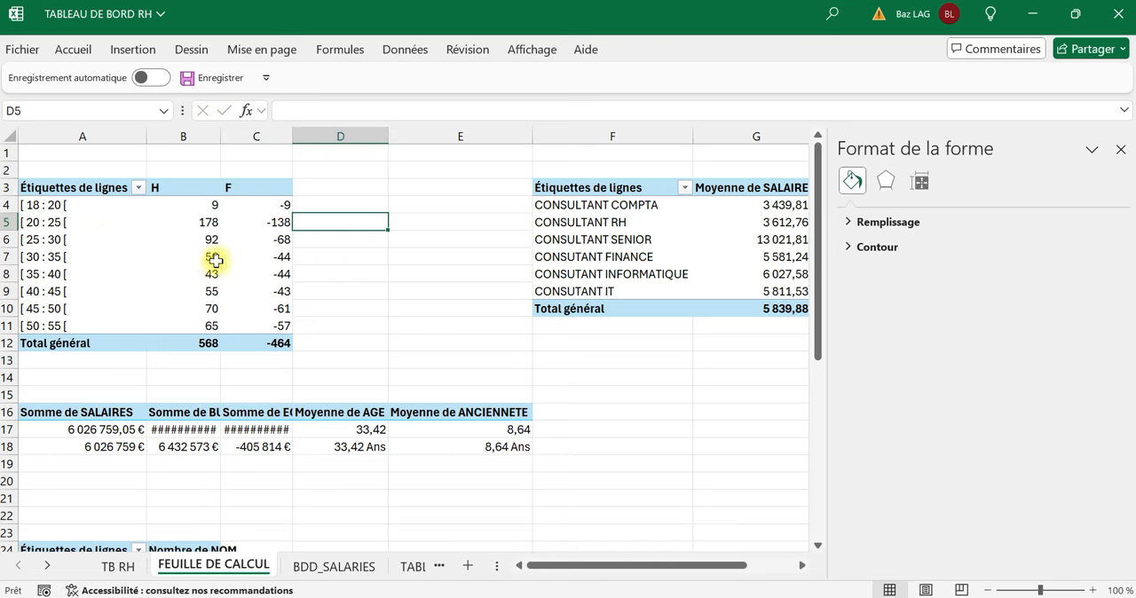
{"action": "left_click", "coordinate": [119, 571]}
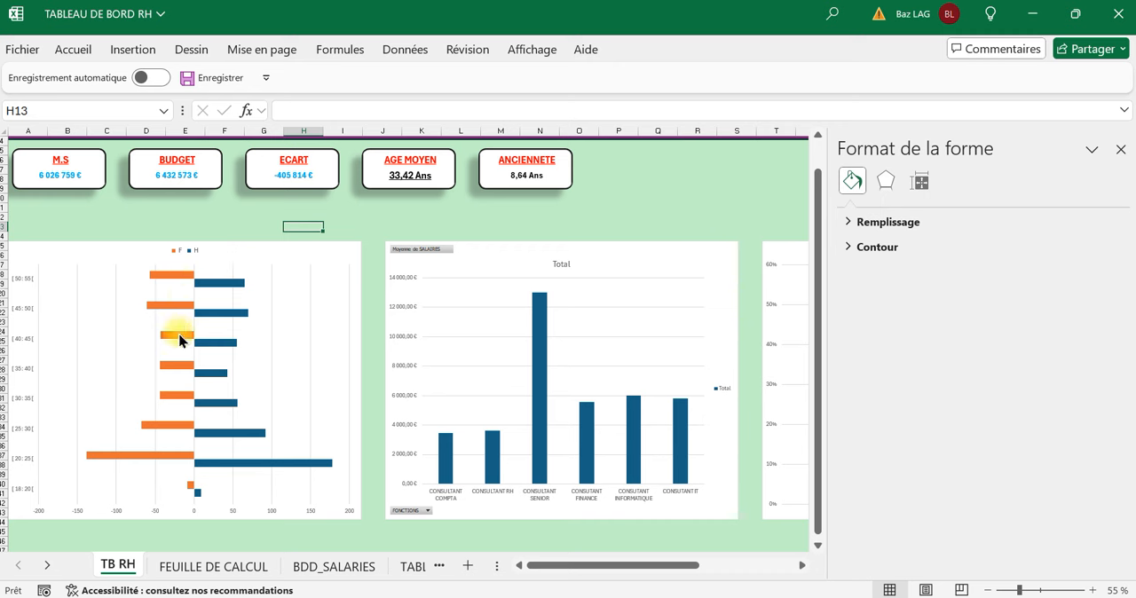
{"action": "mouse_move", "coordinate": [187, 283]}
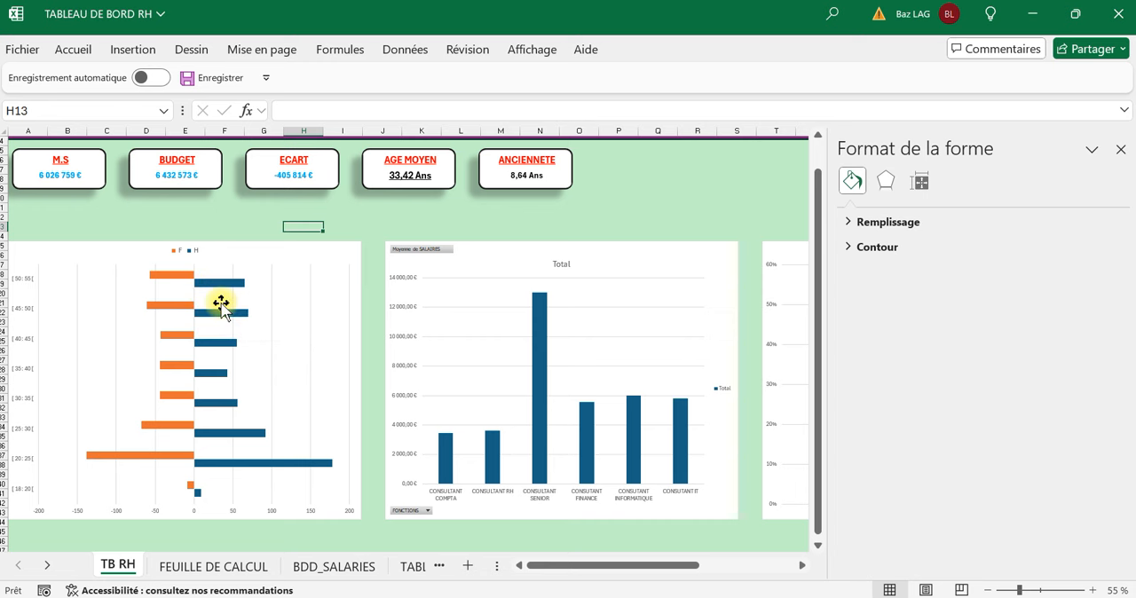
Set the age pyramid's series overlap to 100 % and gap width to 54 %, then deselect the chart.
{"action": "left_click", "coordinate": [181, 279]}
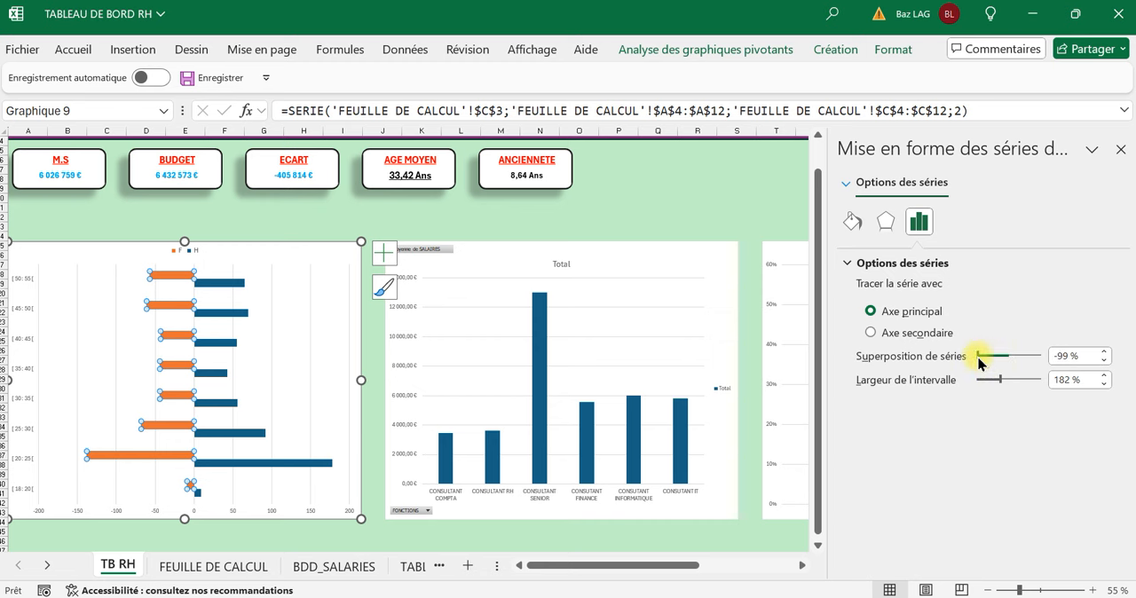
{"action": "left_click_drag", "start_coordinate": [978, 357], "coordinate": [1013, 367]}
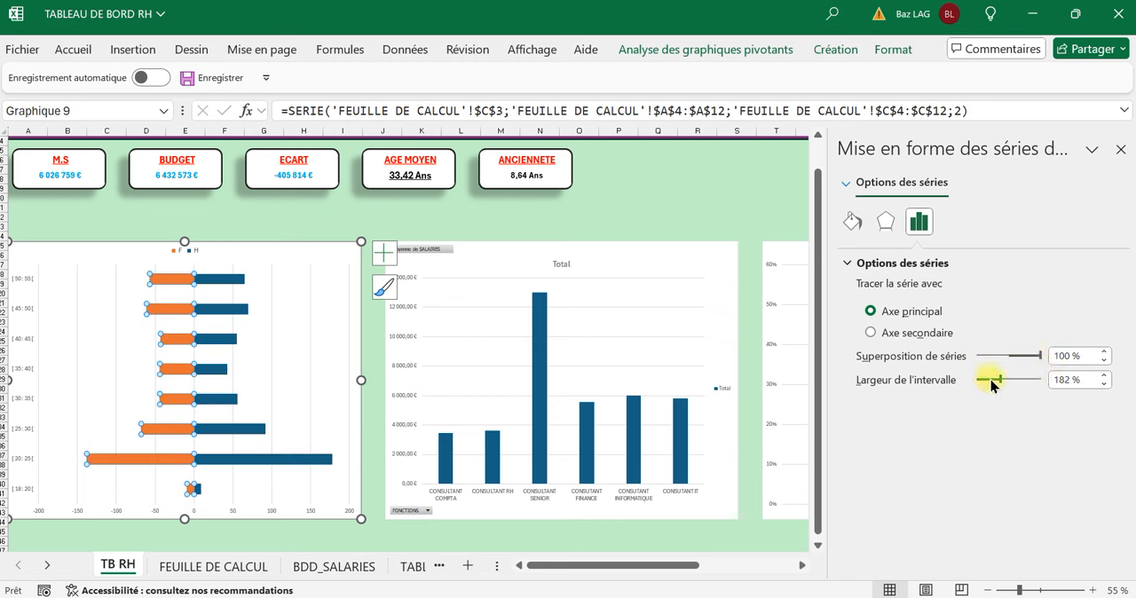
{"action": "left_click_drag", "start_coordinate": [1017, 387], "coordinate": [1019, 387]}
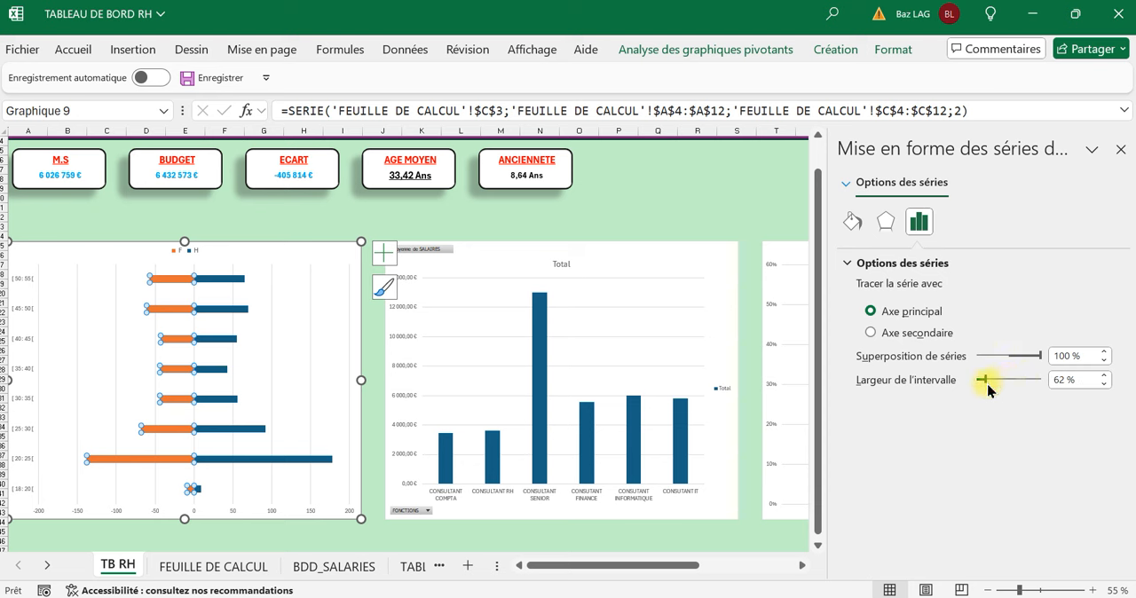
{"action": "left_click_drag", "start_coordinate": [988, 388], "coordinate": [985, 385]}
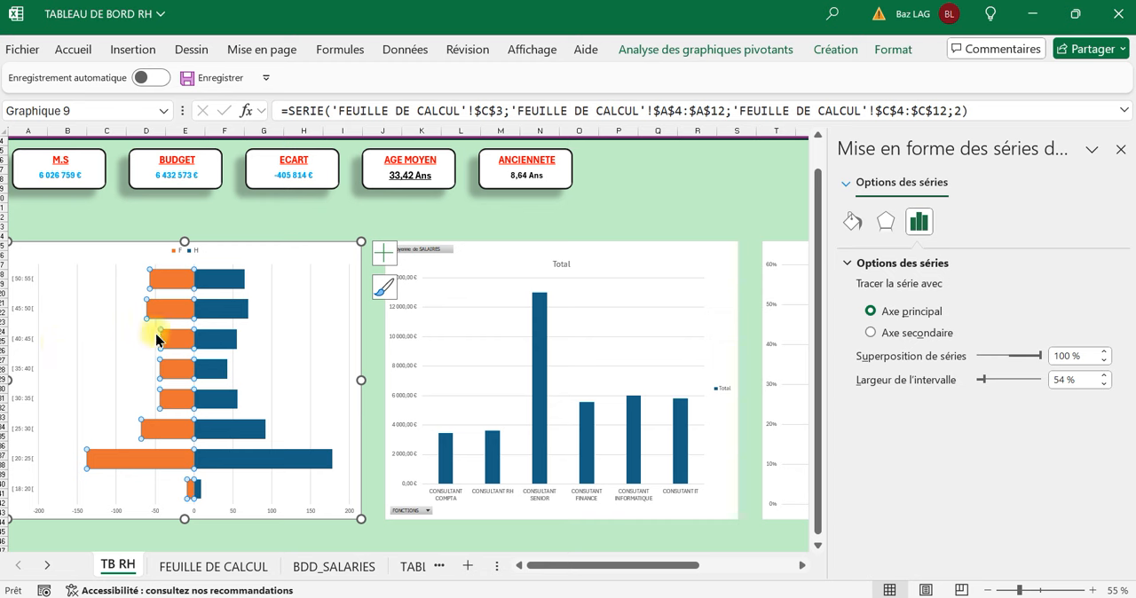
{"action": "left_click", "coordinate": [304, 215]}
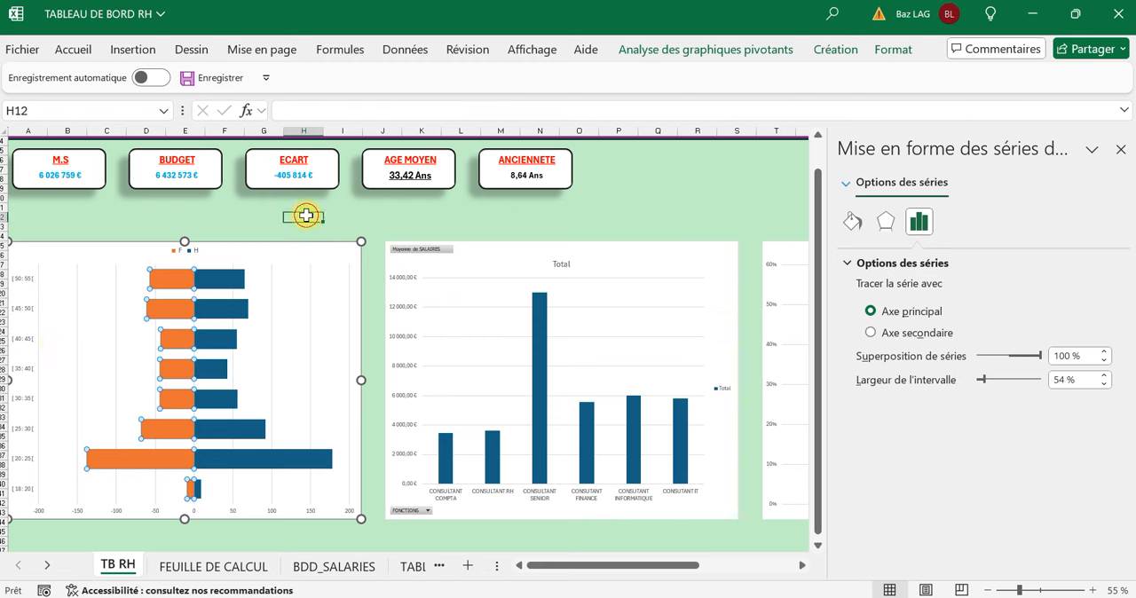
{"action": "left_click", "coordinate": [22, 288]}
{"action": "left_click", "coordinate": [50, 221]}
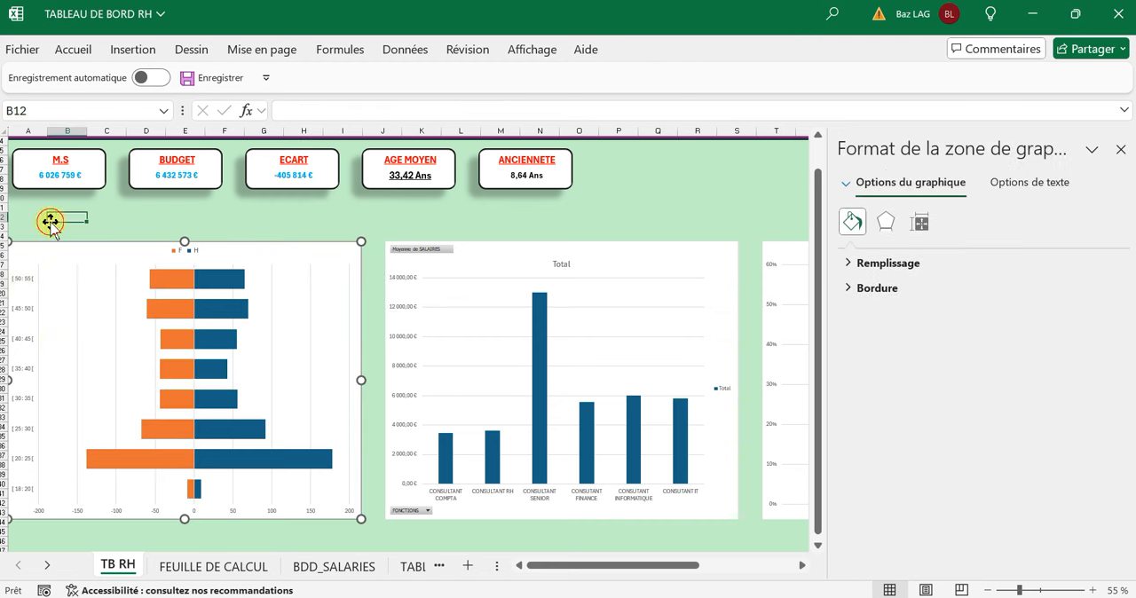
{"action": "left_click", "coordinate": [23, 308]}
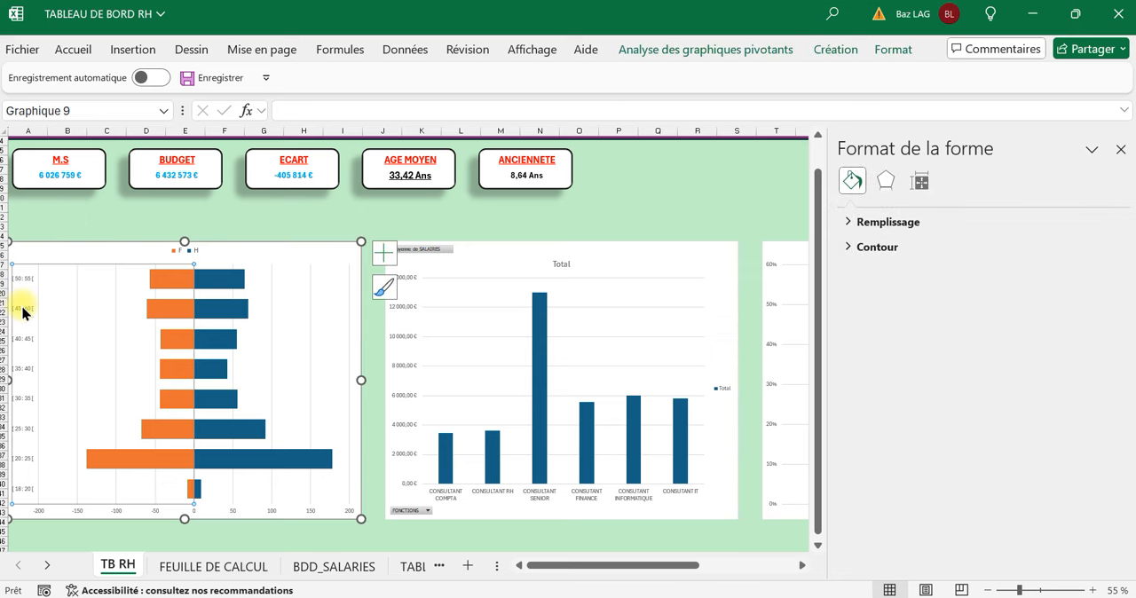
{"action": "left_click", "coordinate": [56, 234]}
{"action": "left_click", "coordinate": [42, 235]}
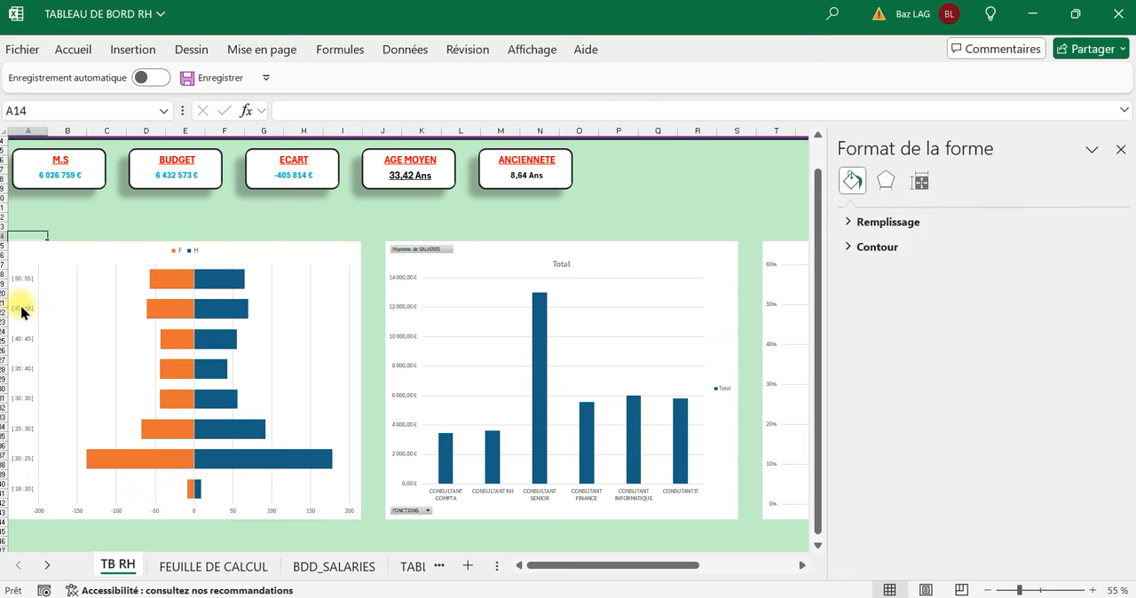
{"action": "double_click", "coordinate": [23, 298]}
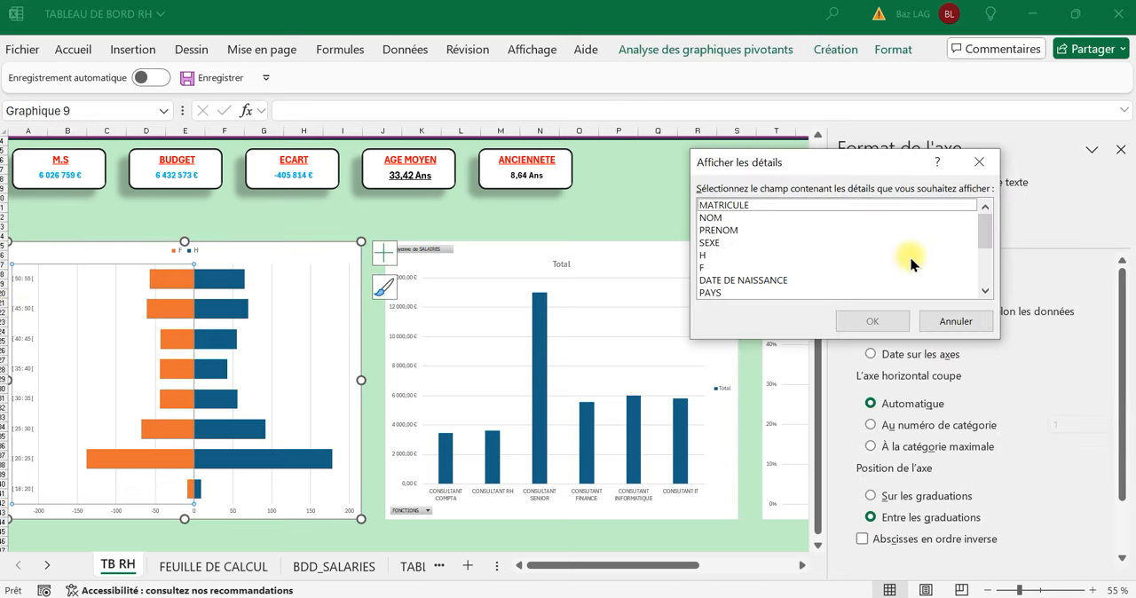
{"action": "left_click", "coordinate": [979, 161]}
{"action": "left_click", "coordinate": [41, 207]}
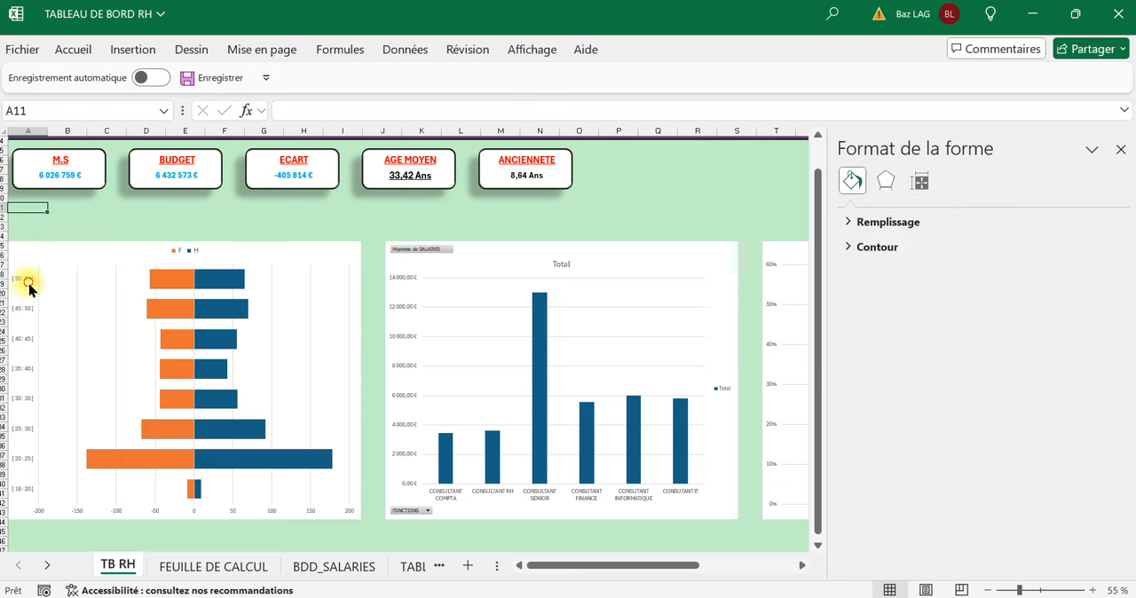
{"action": "left_click", "coordinate": [23, 291]}
{"action": "left_click", "coordinate": [35, 355]}
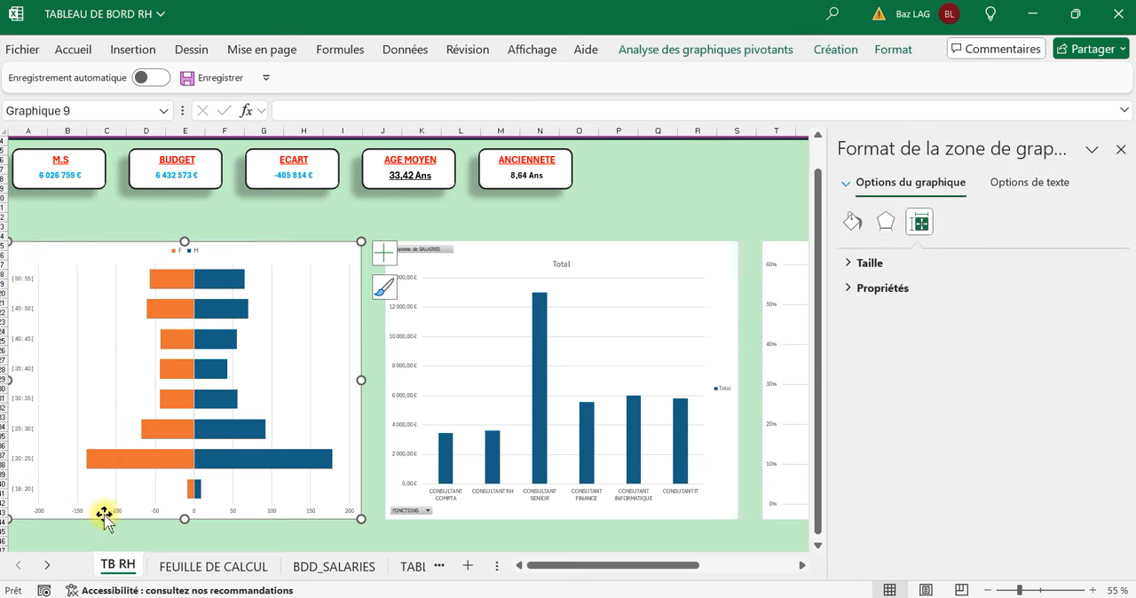
{"action": "left_click", "coordinate": [121, 541]}
{"action": "left_click", "coordinate": [127, 508]}
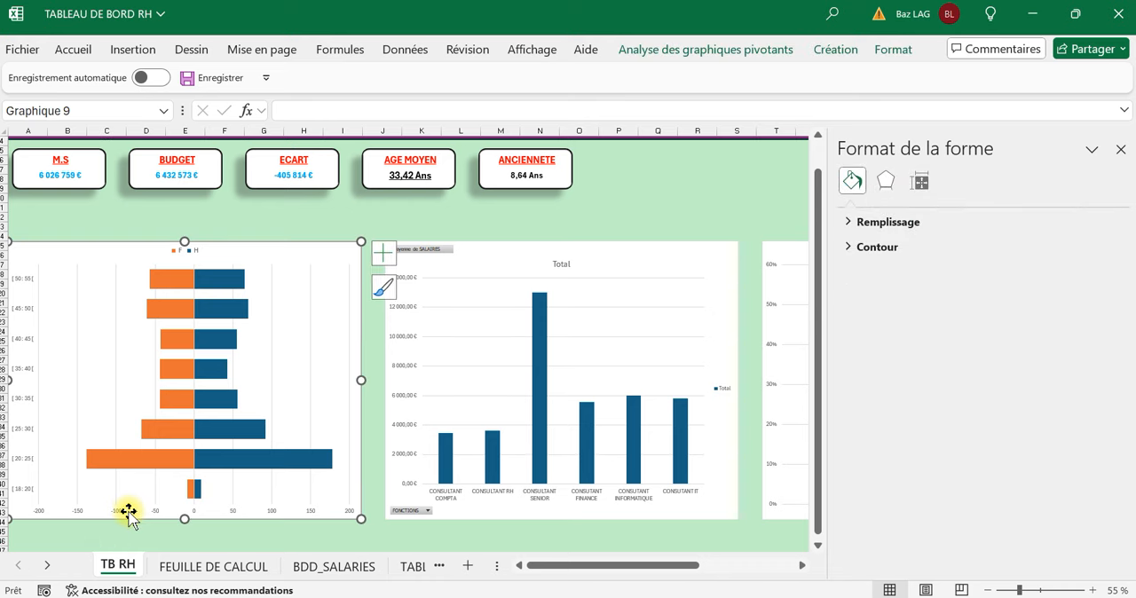
{"action": "left_click", "coordinate": [1130, 149]}
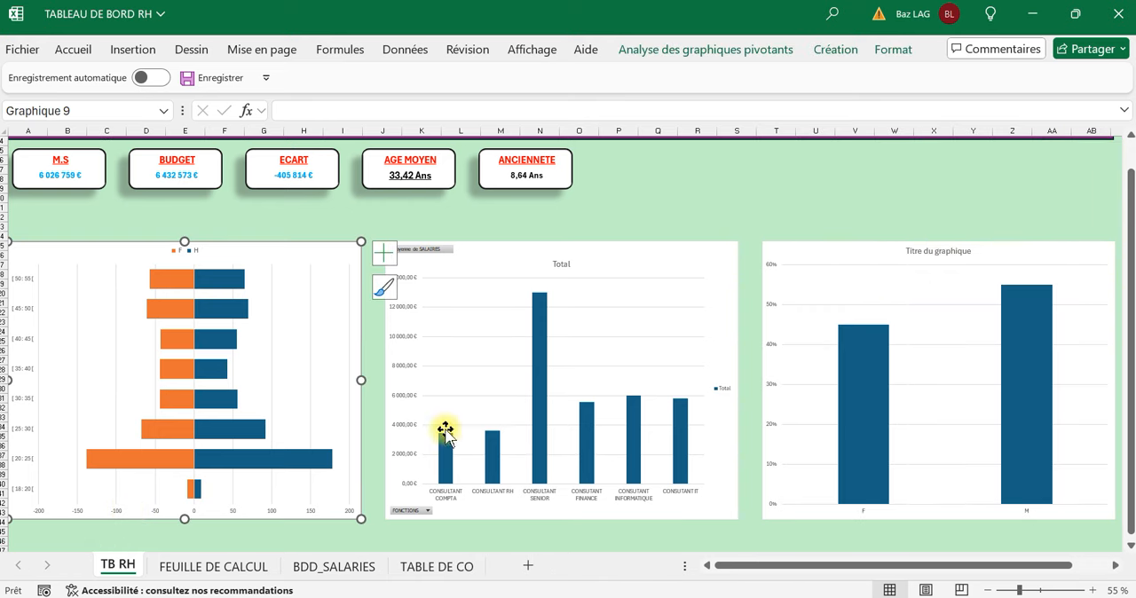
Make the age pyramid's horizontal axis values bold and deselect the chart.
{"action": "left_click", "coordinate": [107, 539]}
{"action": "scroll", "coordinate": [137, 515], "scroll_direction": "up", "scroll_amount": 1, "text": "ctrl"}
{"action": "left_click", "coordinate": [216, 503]}
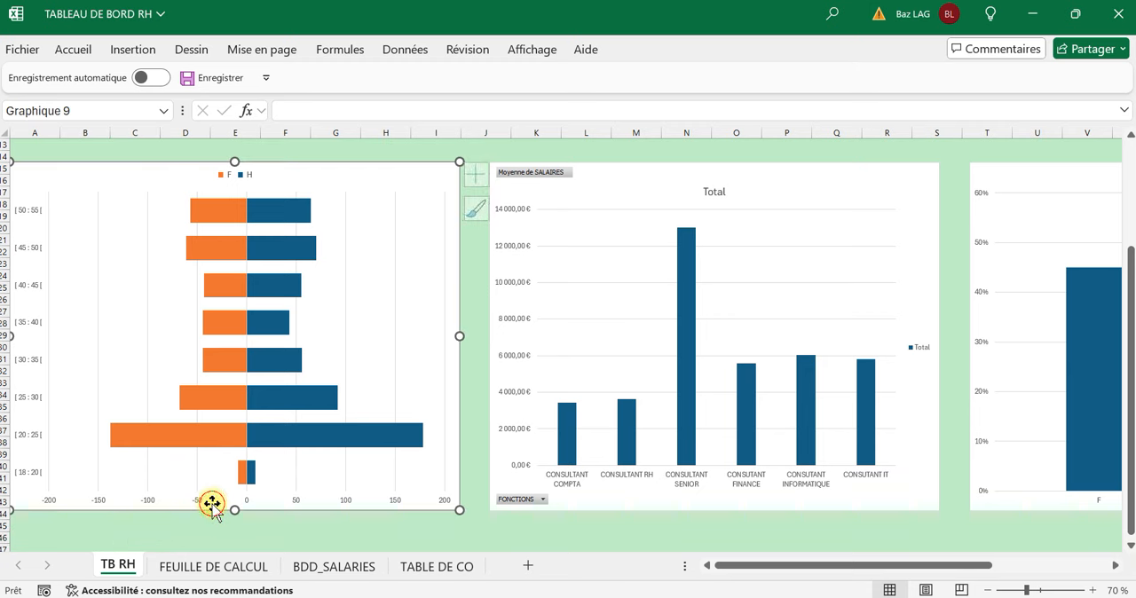
{"action": "left_click", "coordinate": [172, 499]}
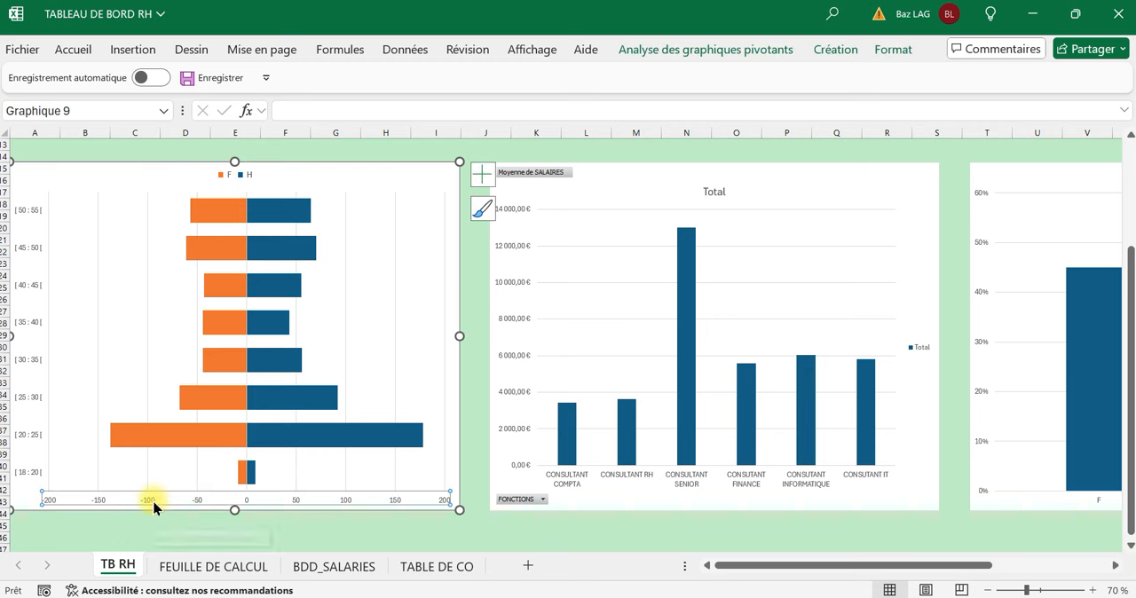
{"action": "double_click", "coordinate": [152, 504]}
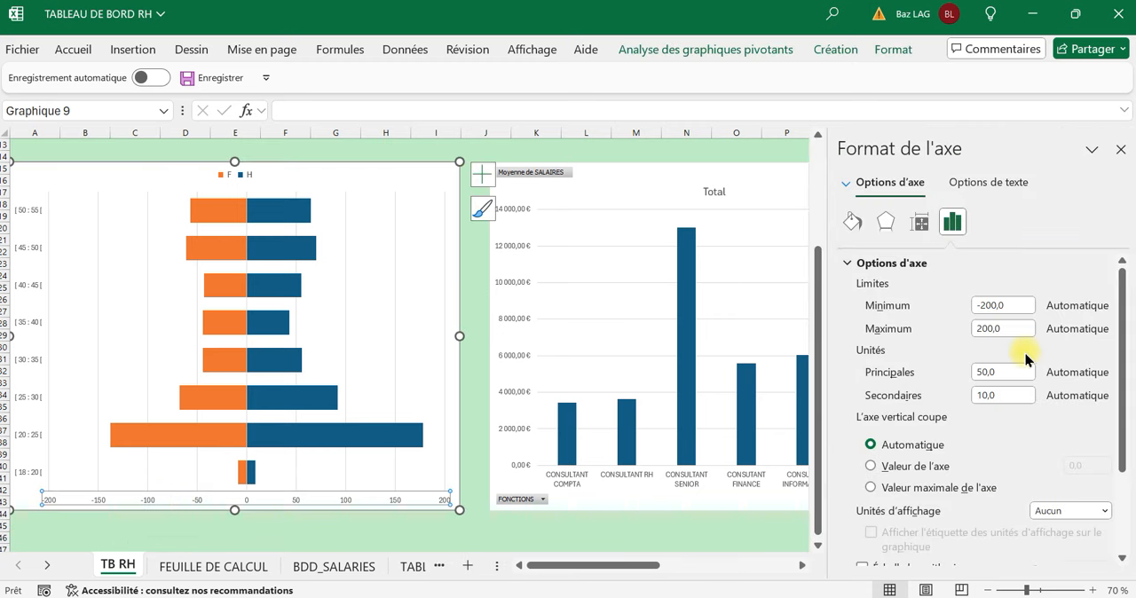
{"action": "left_click", "coordinate": [76, 50]}
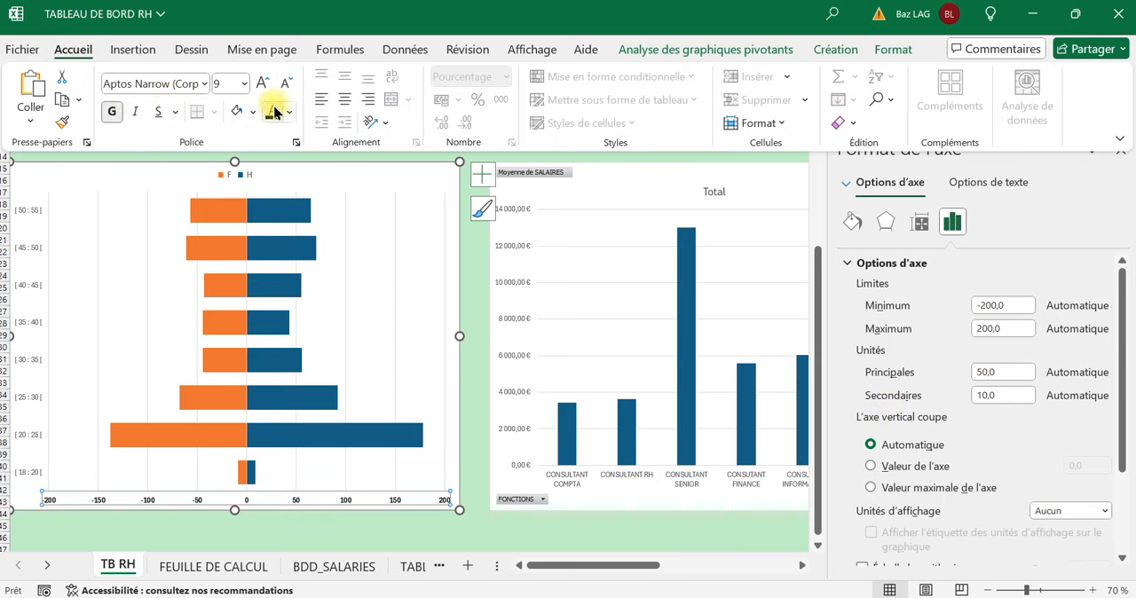
{"action": "scroll", "coordinate": [82, 202], "scroll_direction": "up", "scroll_amount": 2}
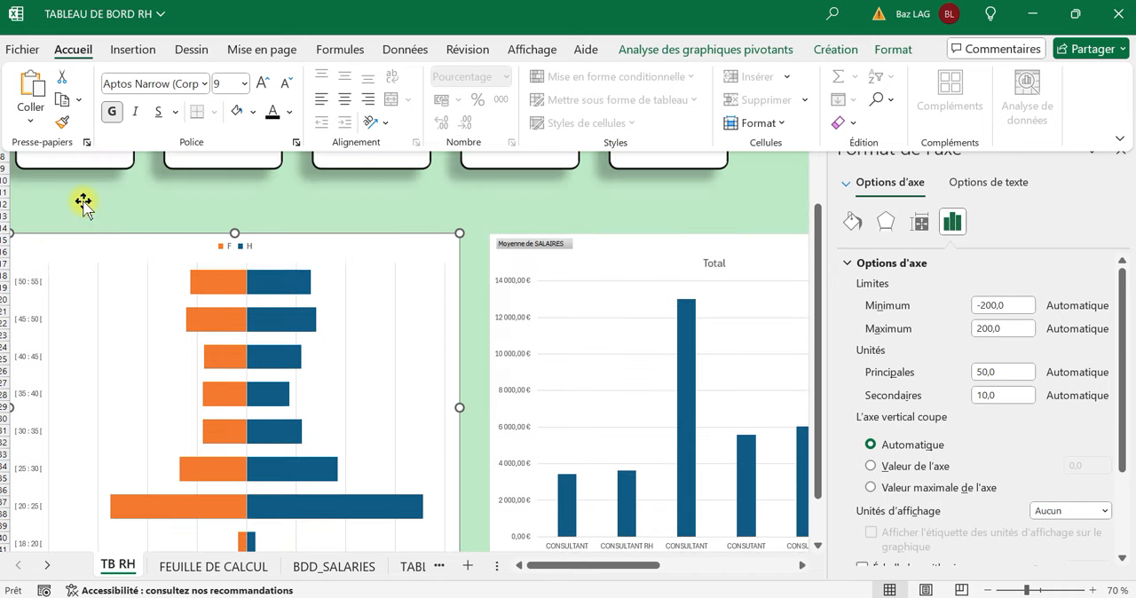
{"action": "left_click", "coordinate": [82, 203]}
{"action": "left_click", "coordinate": [83, 215]}
{"action": "left_click", "coordinate": [31, 287]}
{"action": "left_click", "coordinate": [28, 290]}
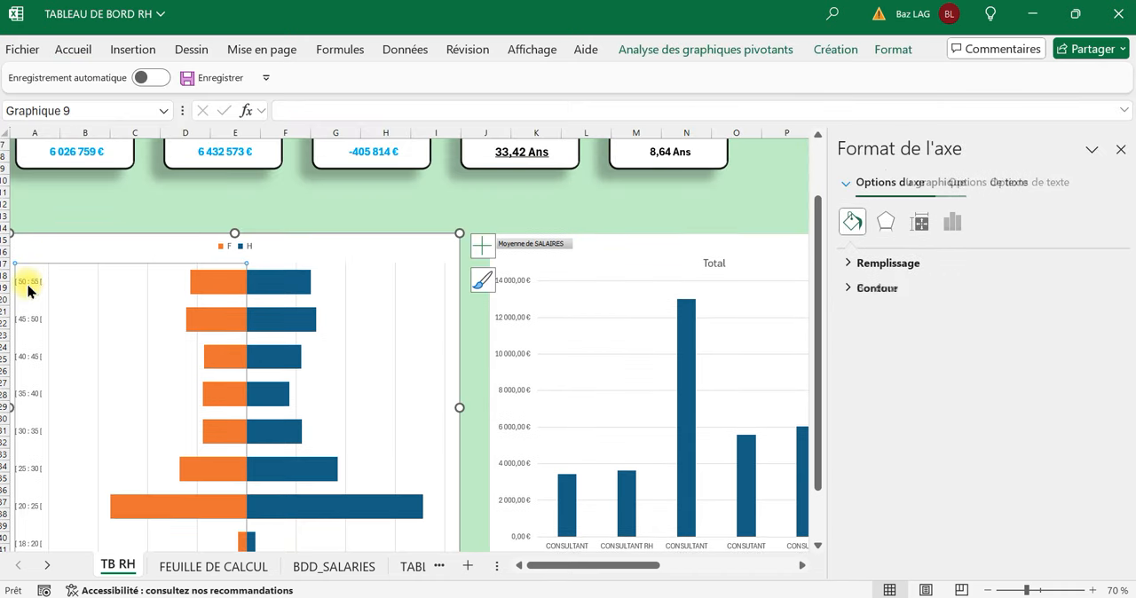
{"action": "left_click", "coordinate": [103, 218]}
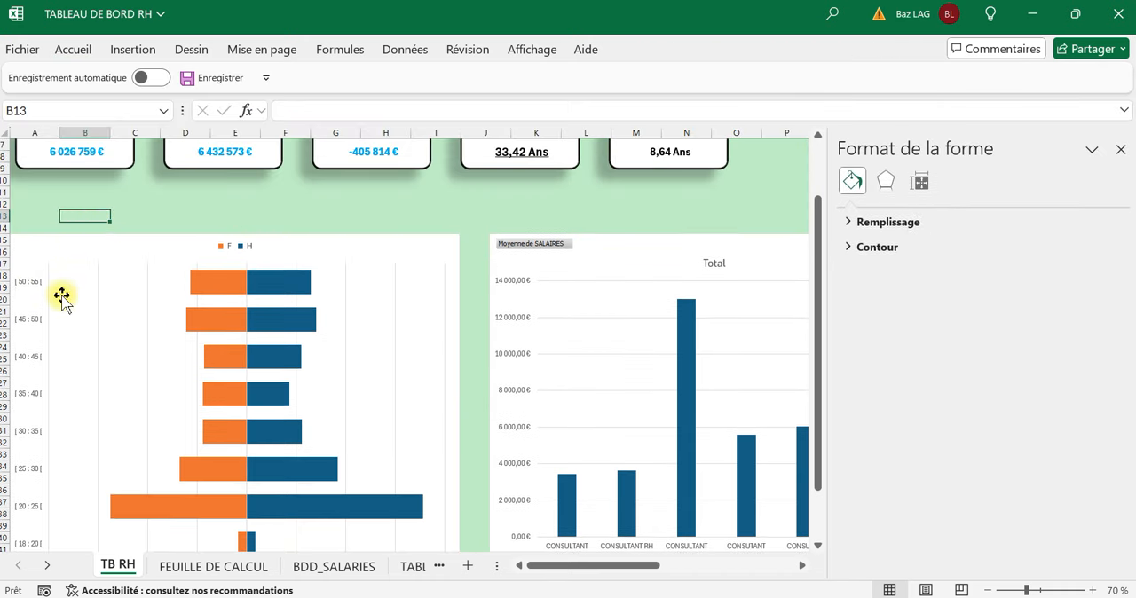
{"action": "scroll", "coordinate": [61, 304], "scroll_direction": "up", "scroll_amount": 1, "text": "ctrl"}
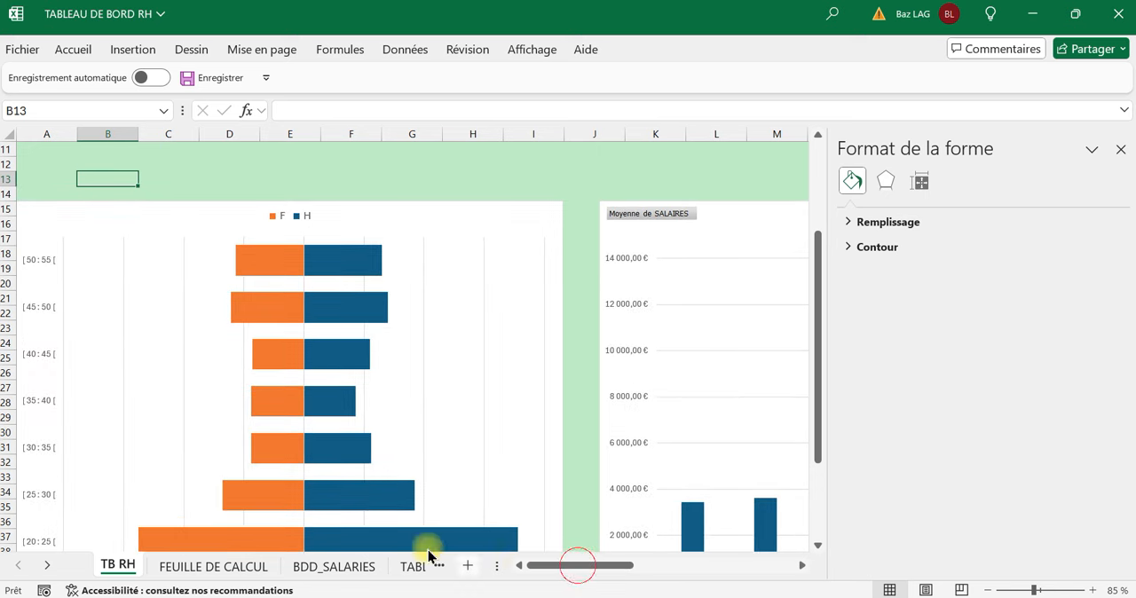
{"action": "left_click", "coordinate": [38, 259]}
{"action": "left_click", "coordinate": [41, 264]}
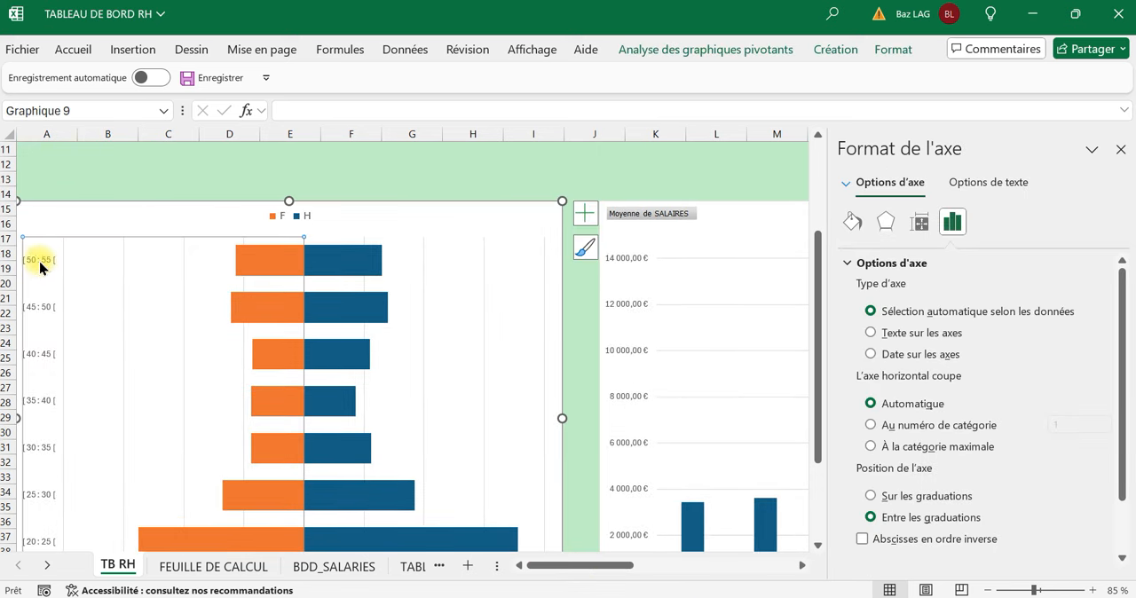
Nudge the age pyramid chart slightly to the right, away from the row headers, and deselect it.
{"action": "left_click", "coordinate": [551, 418]}
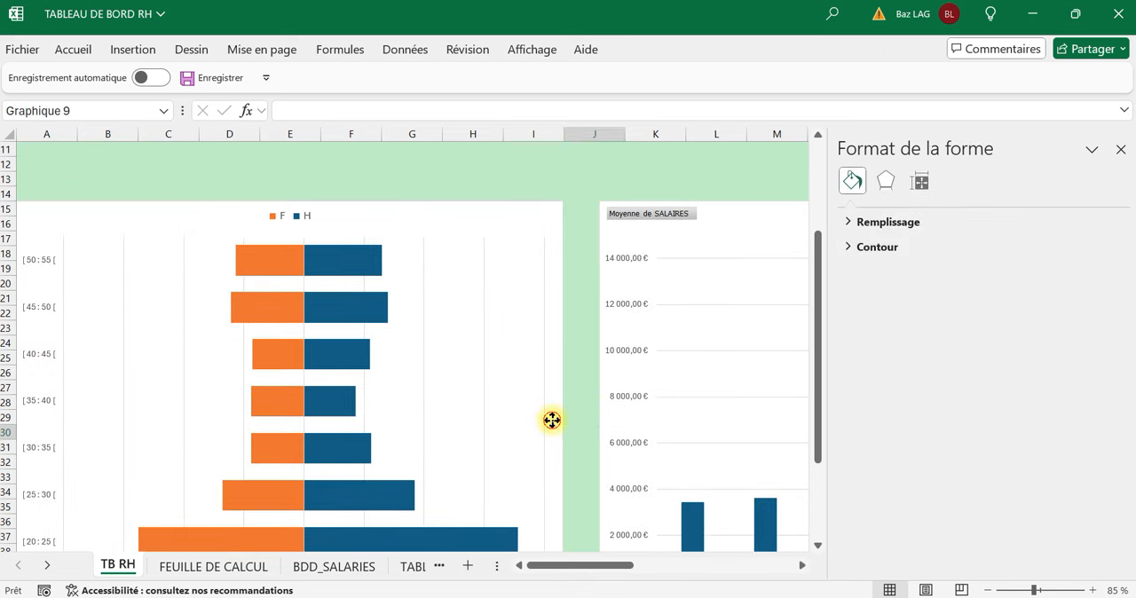
{"action": "key", "text": "Right"}
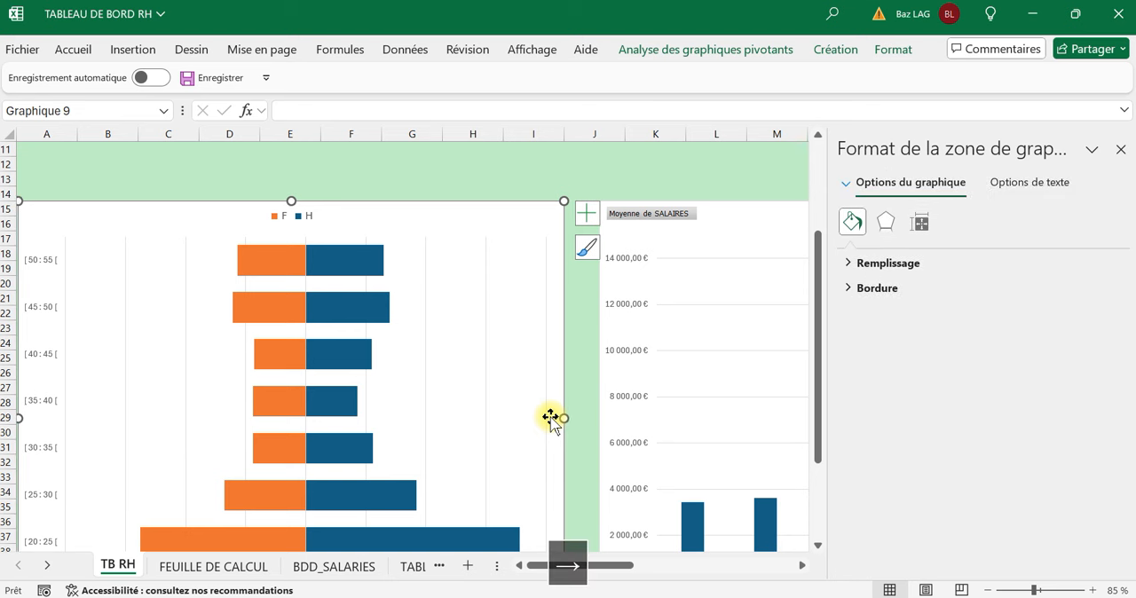
{"action": "left_click", "coordinate": [97, 173]}
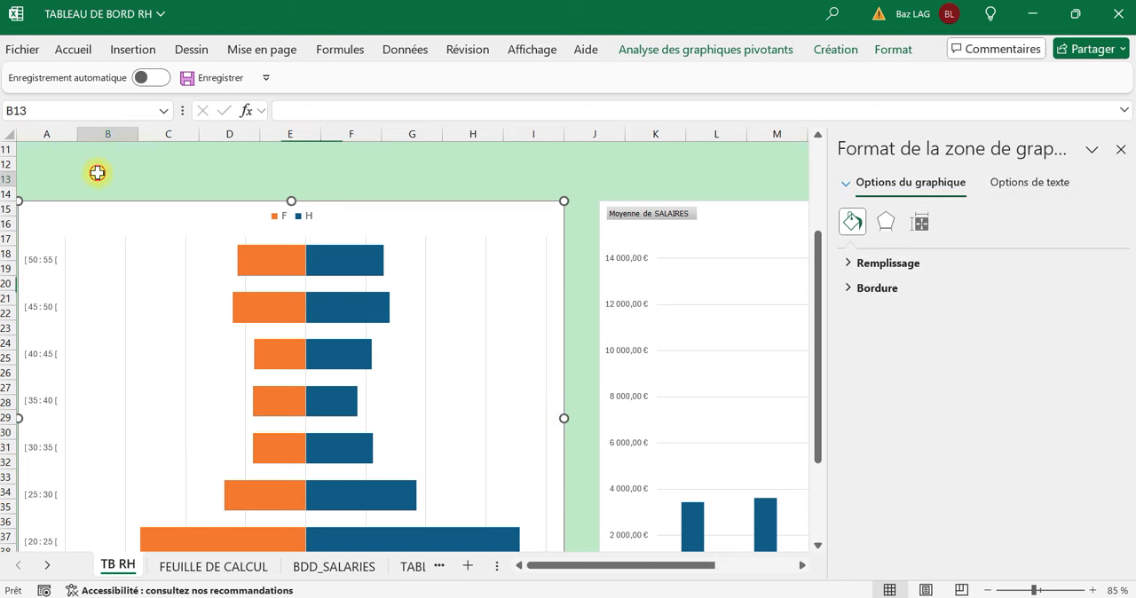
{"action": "left_click", "coordinate": [45, 273]}
{"action": "left_click", "coordinate": [41, 262]}
{"action": "left_click", "coordinate": [41, 271]}
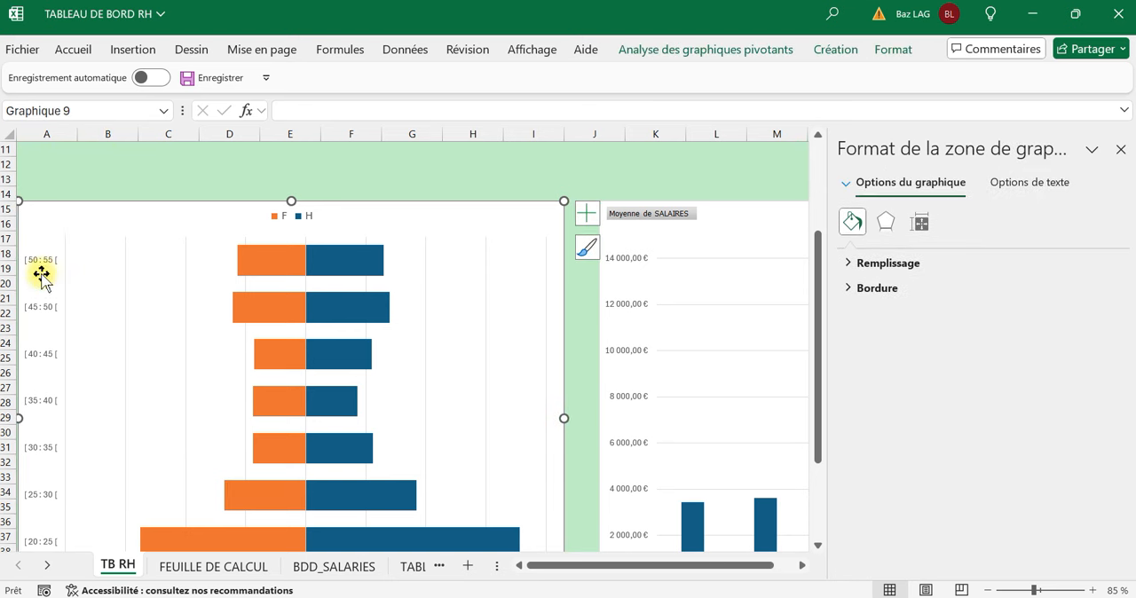
{"action": "left_click", "coordinate": [34, 308]}
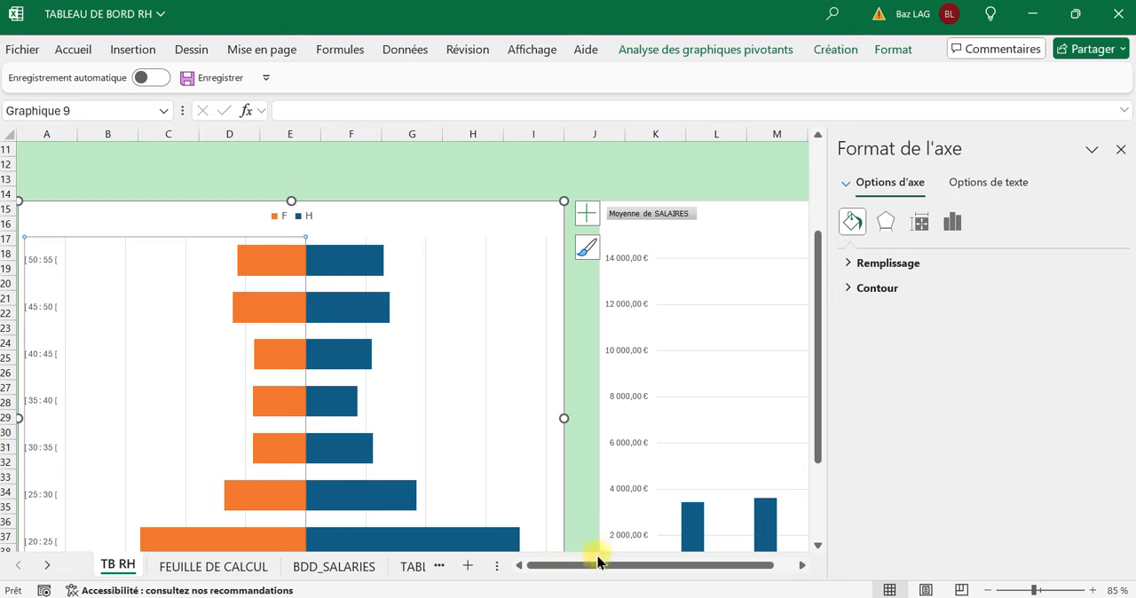
{"action": "scroll", "coordinate": [79, 306], "scroll_direction": "down", "scroll_amount": 2}
{"action": "scroll", "coordinate": [97, 502], "scroll_direction": "down", "scroll_amount": 1}
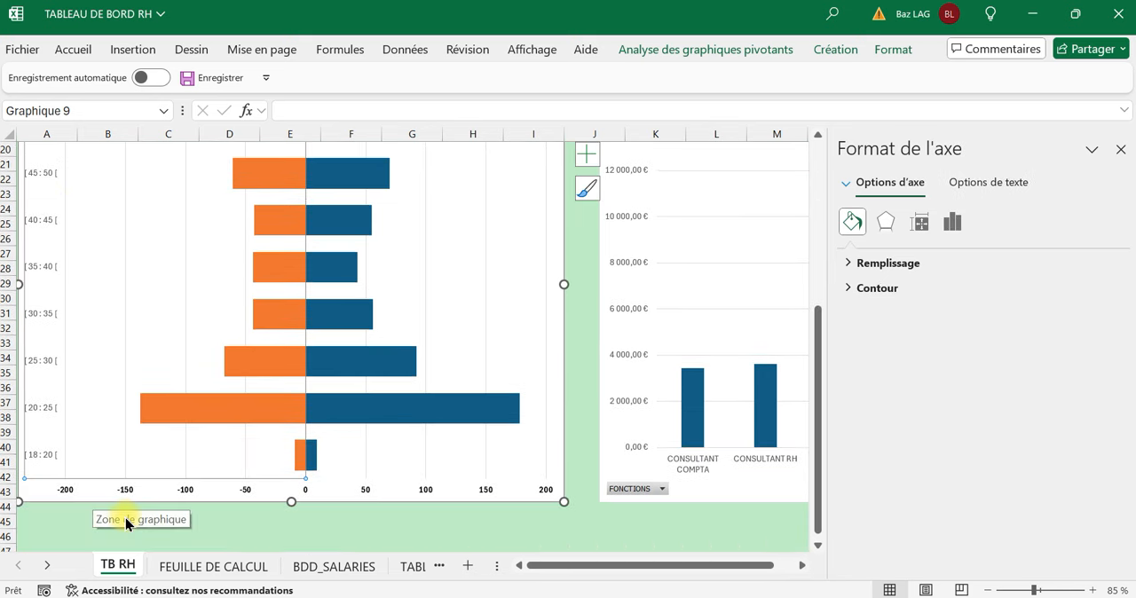
{"action": "left_click", "coordinate": [100, 539]}
Make the age pyramid's age-band axis labels bold at font size 10 and deselect the chart.
{"action": "left_click", "coordinate": [35, 274]}
{"action": "left_click", "coordinate": [41, 272]}
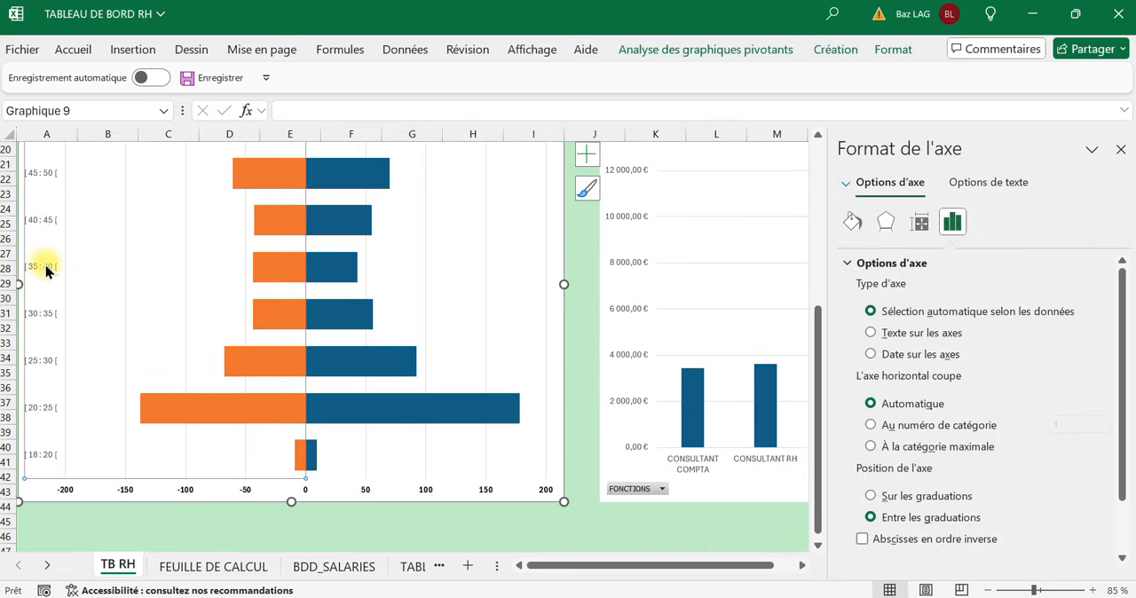
{"action": "double_click", "coordinate": [43, 271]}
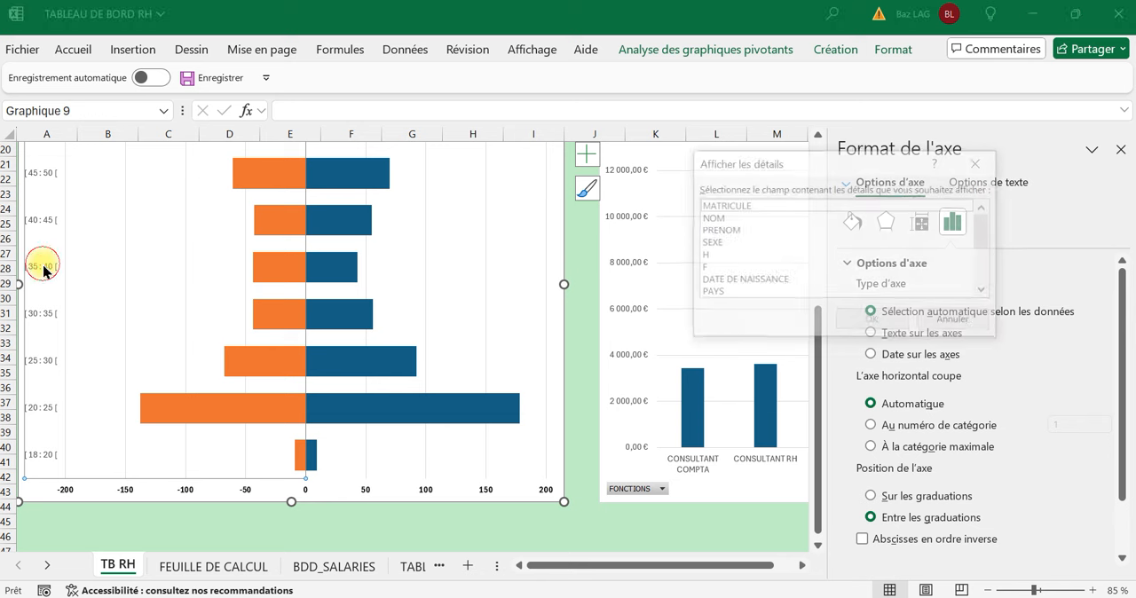
{"action": "left_click", "coordinate": [975, 163]}
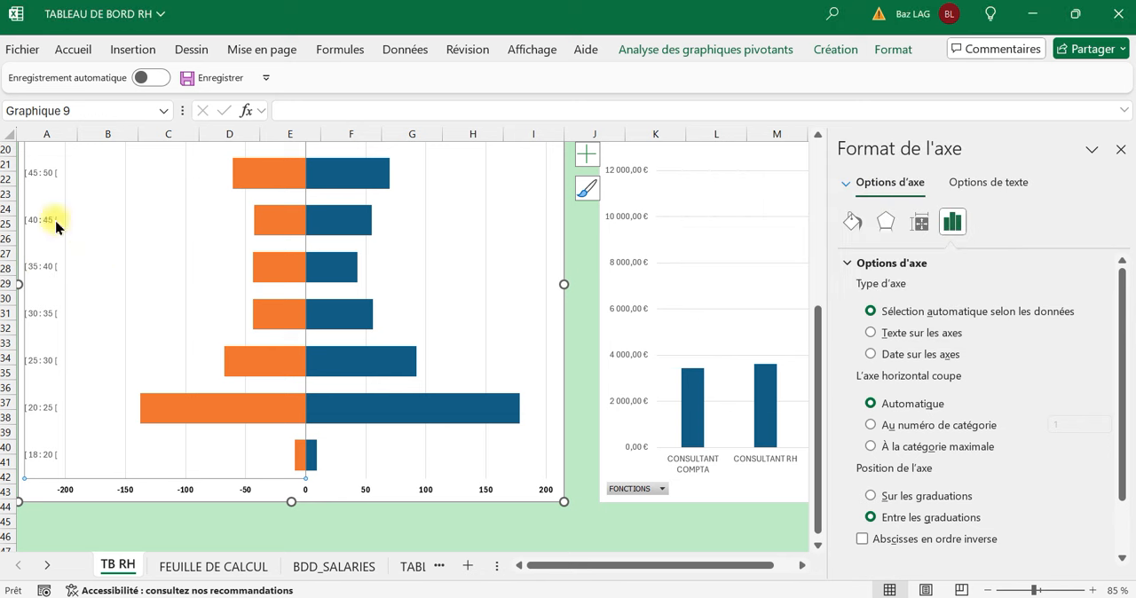
{"action": "left_click", "coordinate": [74, 49]}
{"action": "left_click", "coordinate": [113, 114]}
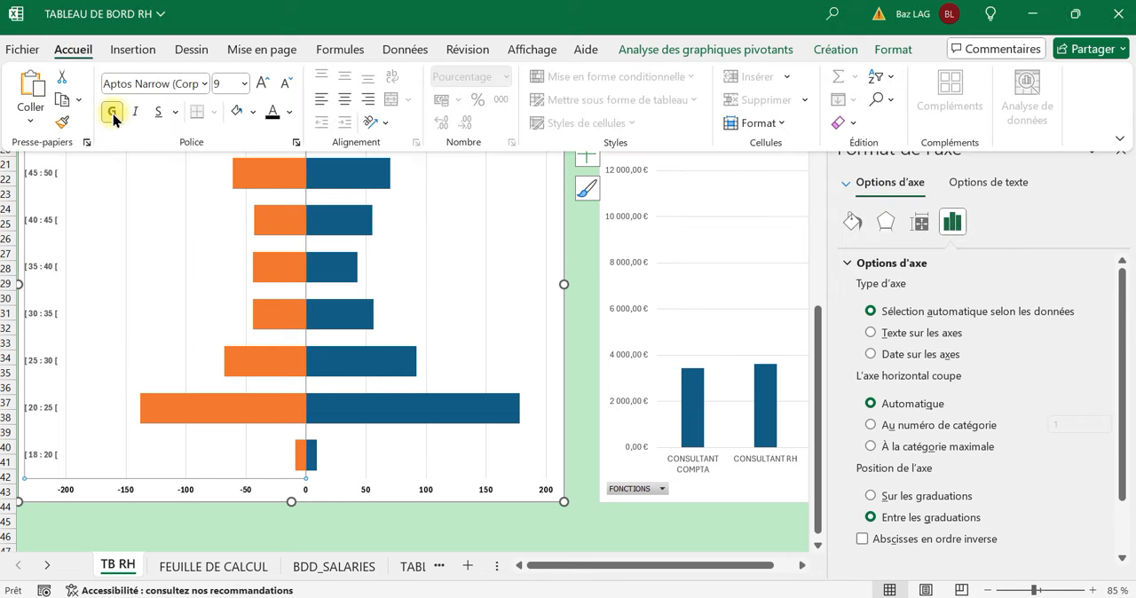
{"action": "left_click", "coordinate": [263, 84]}
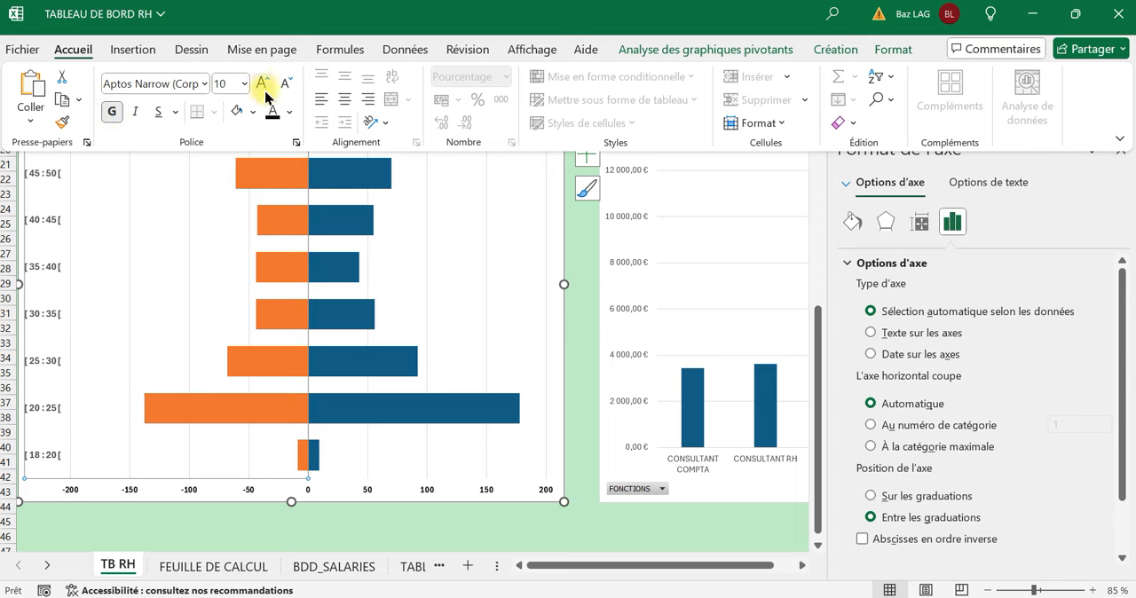
{"action": "left_click", "coordinate": [238, 531]}
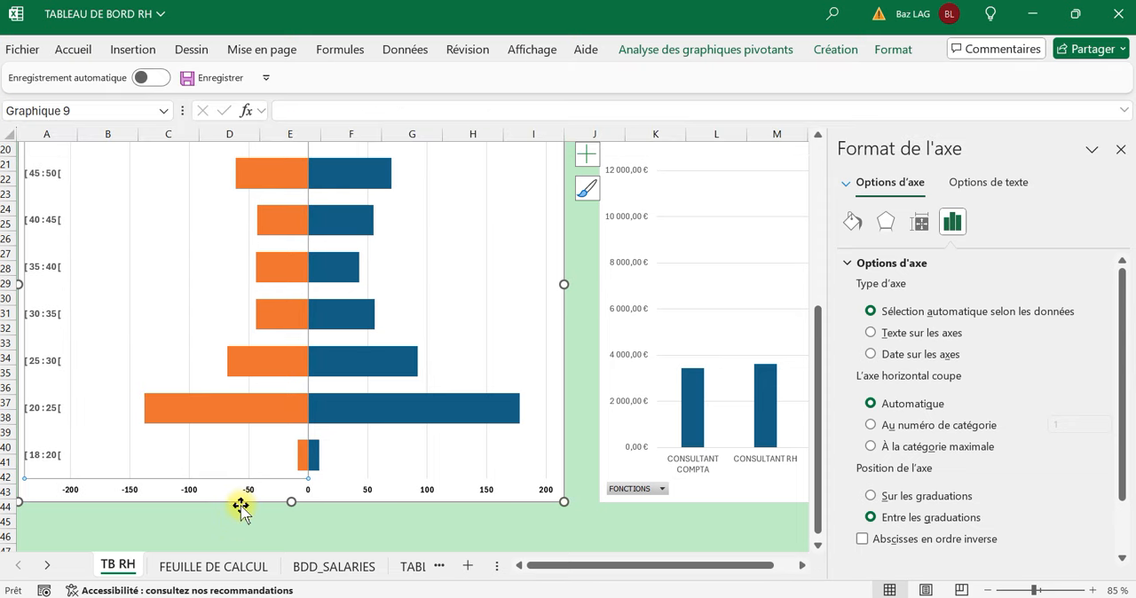
{"action": "left_click", "coordinate": [247, 535]}
{"action": "scroll", "coordinate": [235, 503], "scroll_direction": "up", "scroll_amount": 2}
{"action": "scroll", "coordinate": [235, 502], "scroll_direction": "up", "scroll_amount": 2}
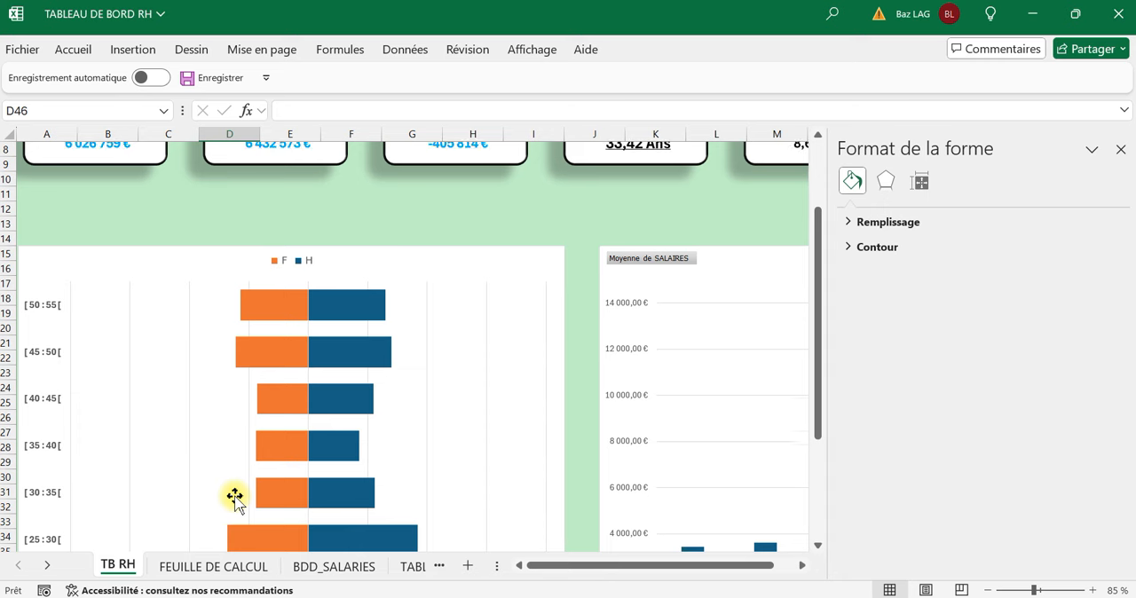
Close the shape formatting pane and zoom the TB RH sheet out to 55 % to fit the three charts side by side.
{"action": "left_click", "coordinate": [1123, 148]}
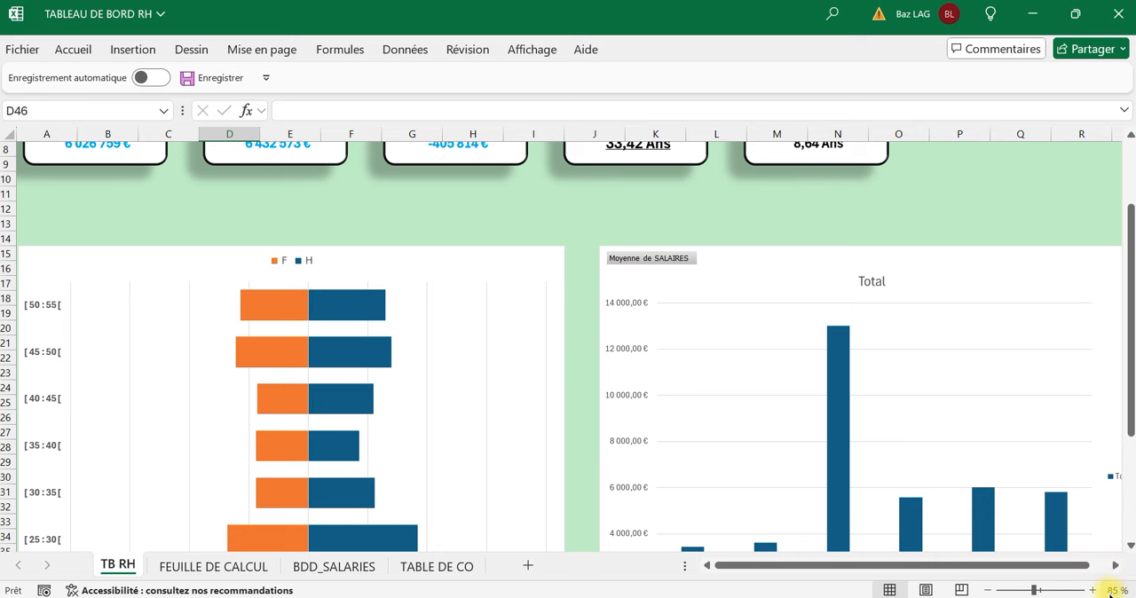
{"action": "left_click", "coordinate": [840, 224]}
{"action": "scroll", "coordinate": [842, 226], "scroll_direction": "down", "scroll_amount": 3}
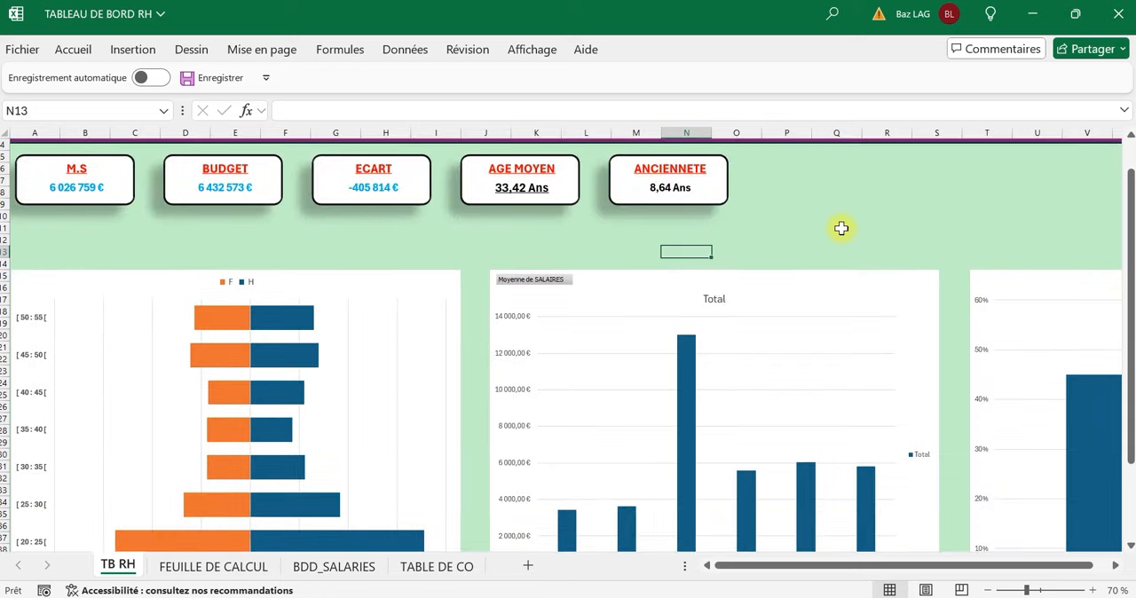
{"action": "scroll", "coordinate": [245, 293], "scroll_direction": "down", "scroll_amount": 1}
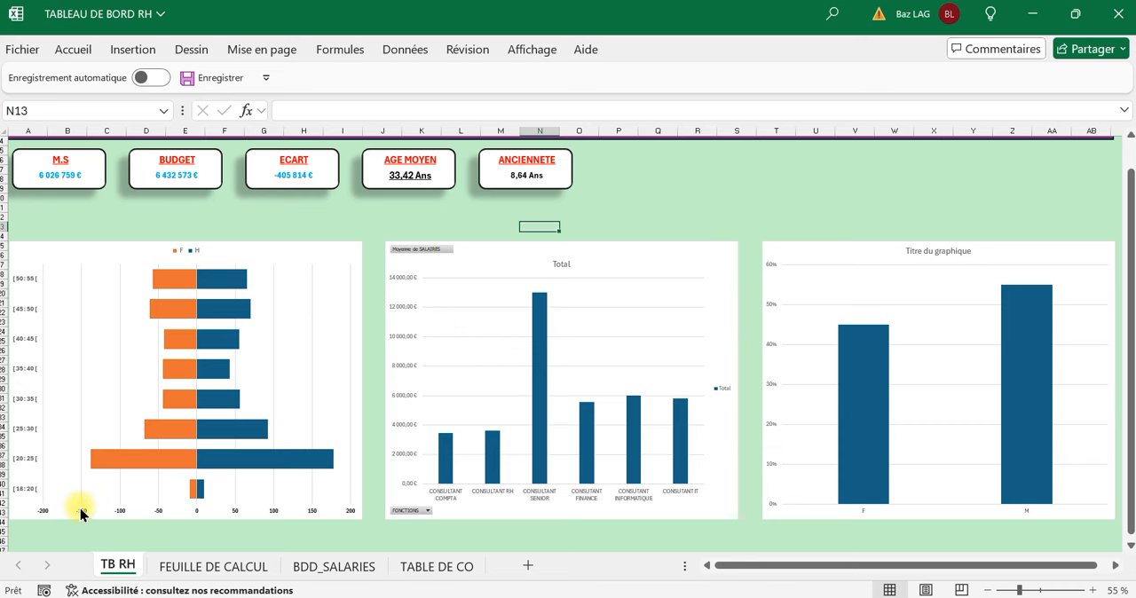
{"action": "left_click", "coordinate": [635, 596]}
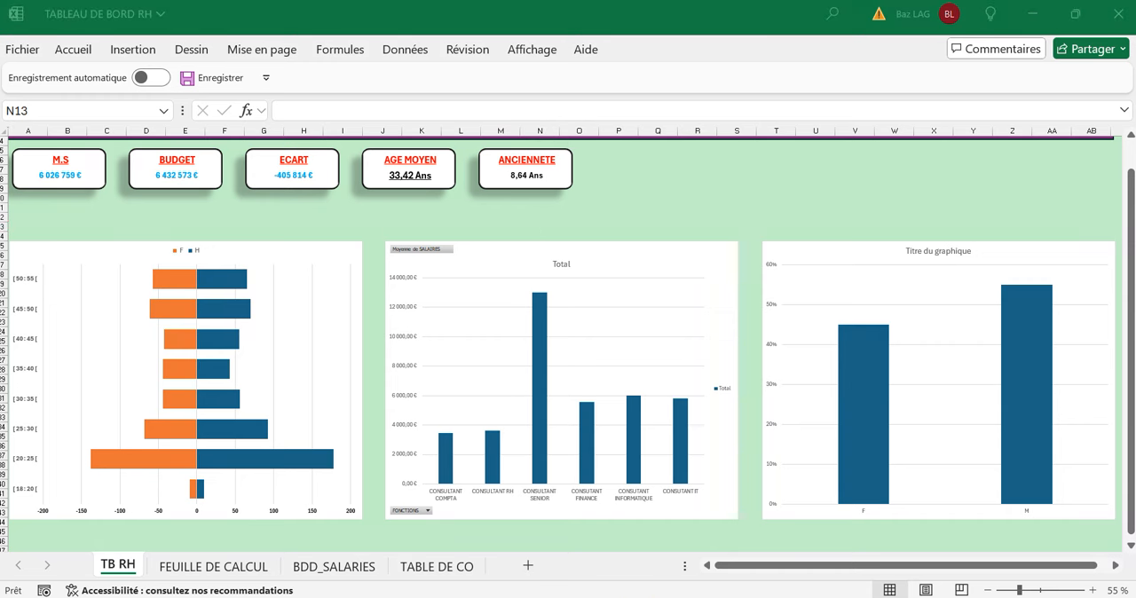
{"action": "left_click", "coordinate": [756, 186]}
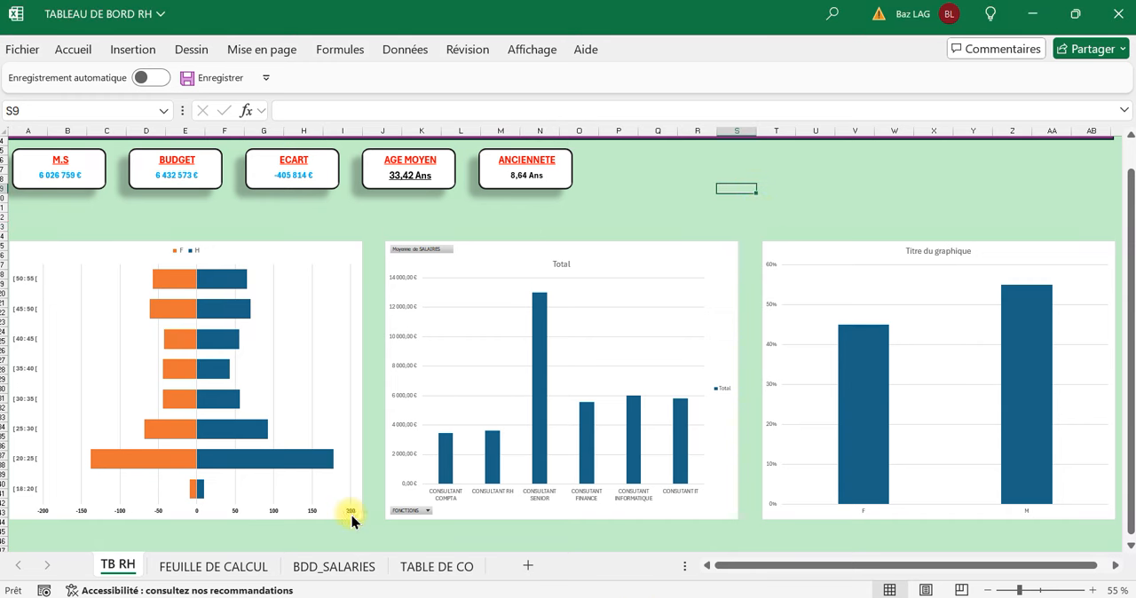
Set the number format category of the age pyramid's horizontal axis to Nombre.
{"action": "left_click", "coordinate": [276, 523]}
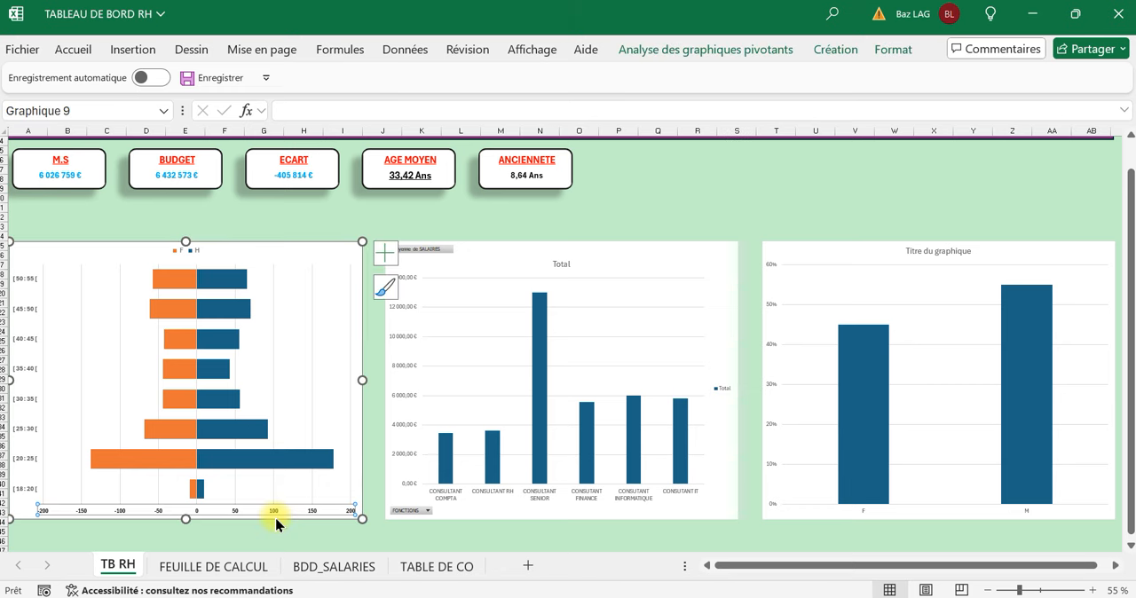
{"action": "left_click", "coordinate": [322, 532]}
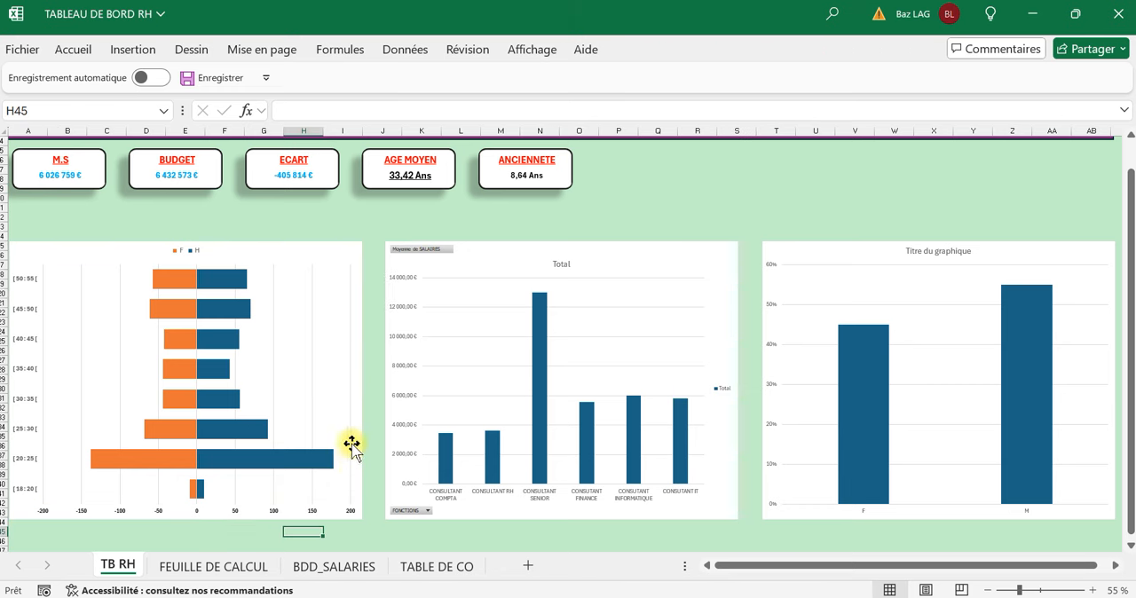
{"action": "left_click", "coordinate": [103, 520]}
{"action": "double_click", "coordinate": [104, 513]}
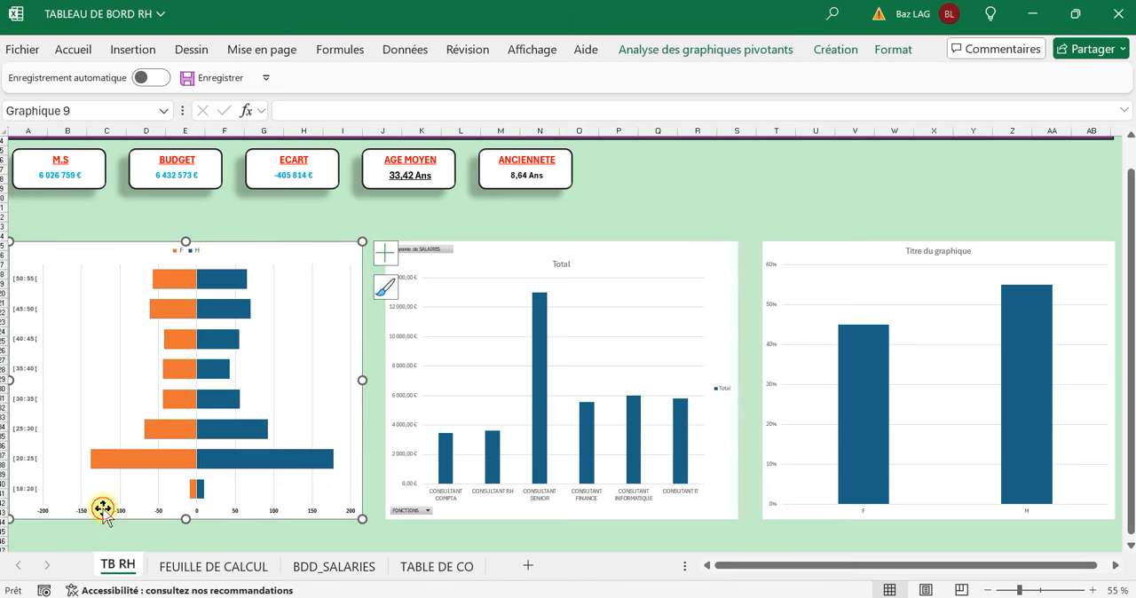
{"action": "left_click", "coordinate": [251, 538]}
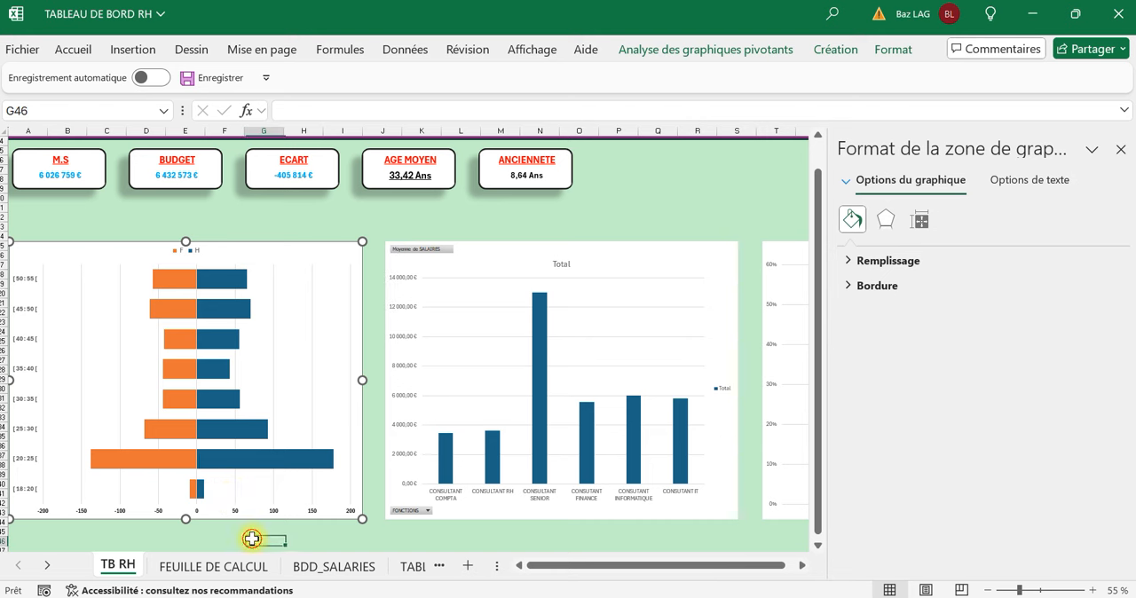
{"action": "left_click", "coordinate": [257, 512]}
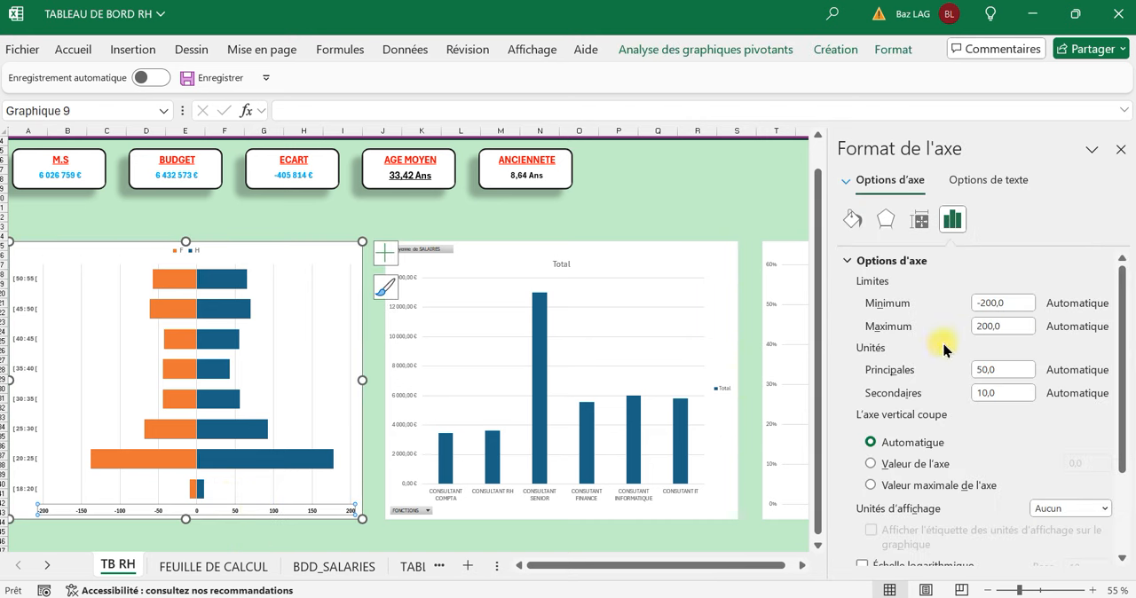
{"action": "scroll", "coordinate": [944, 349], "scroll_direction": "down", "scroll_amount": 3}
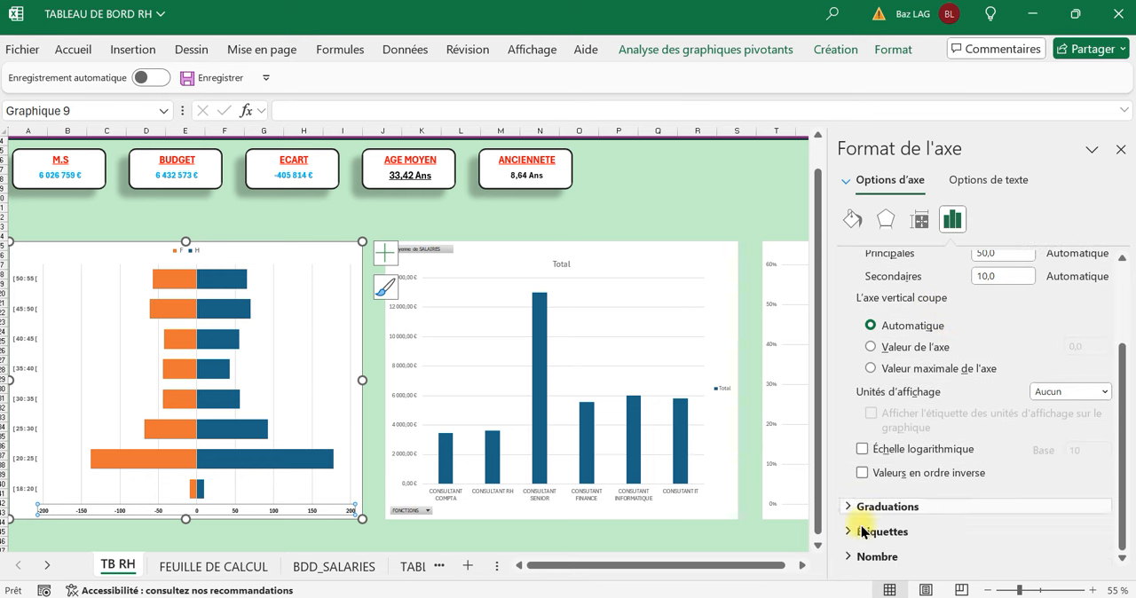
{"action": "left_click", "coordinate": [869, 557]}
{"action": "scroll", "coordinate": [928, 515], "scroll_direction": "down", "scroll_amount": 2}
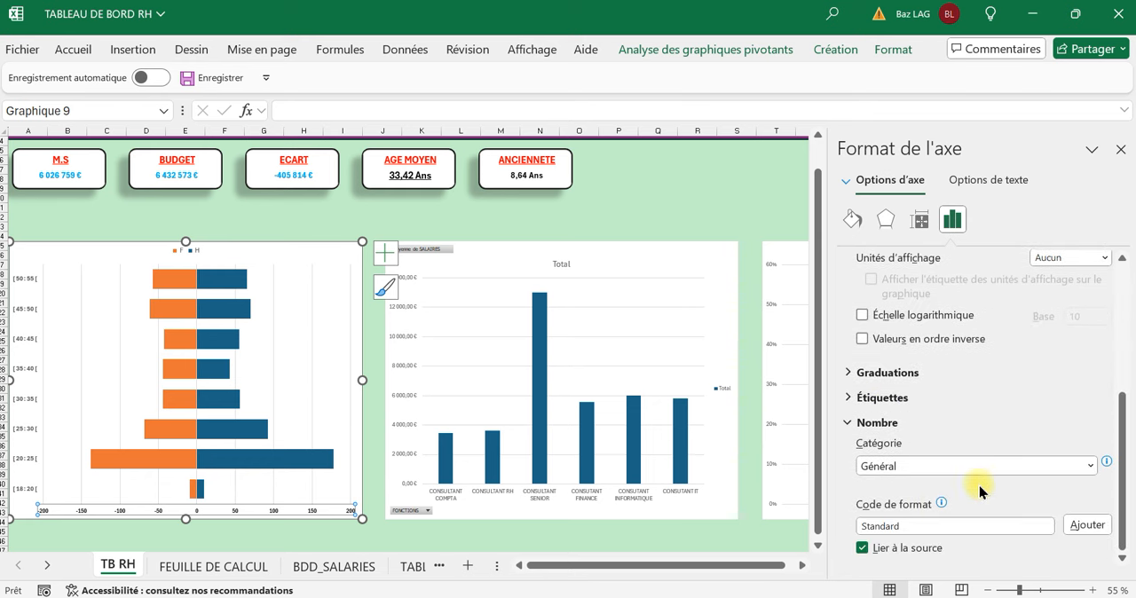
{"action": "left_click", "coordinate": [1092, 467]}
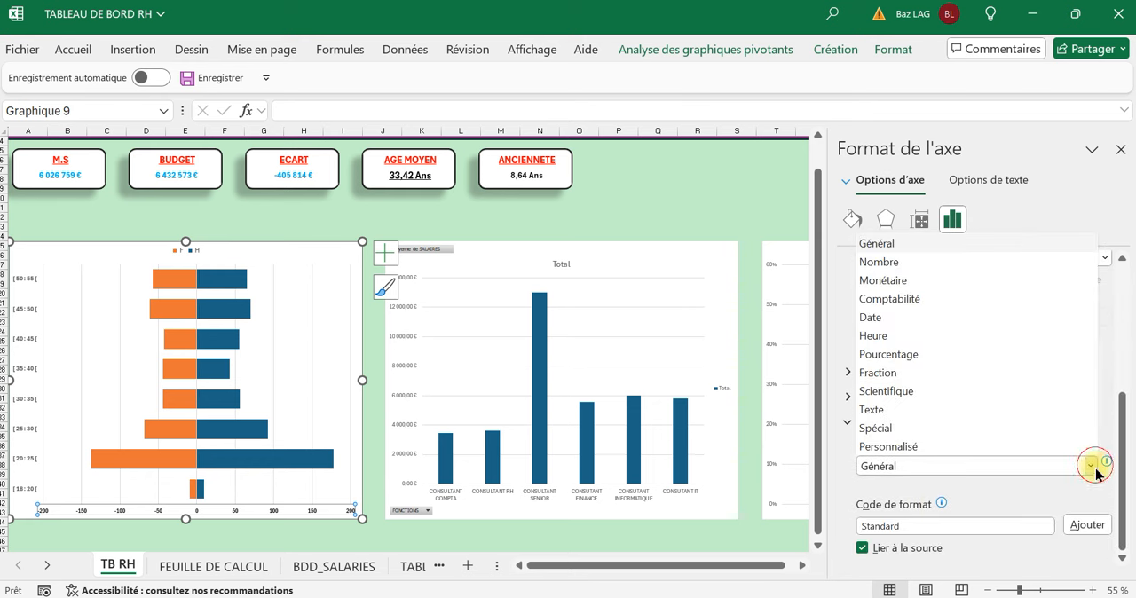
{"action": "left_click", "coordinate": [914, 261]}
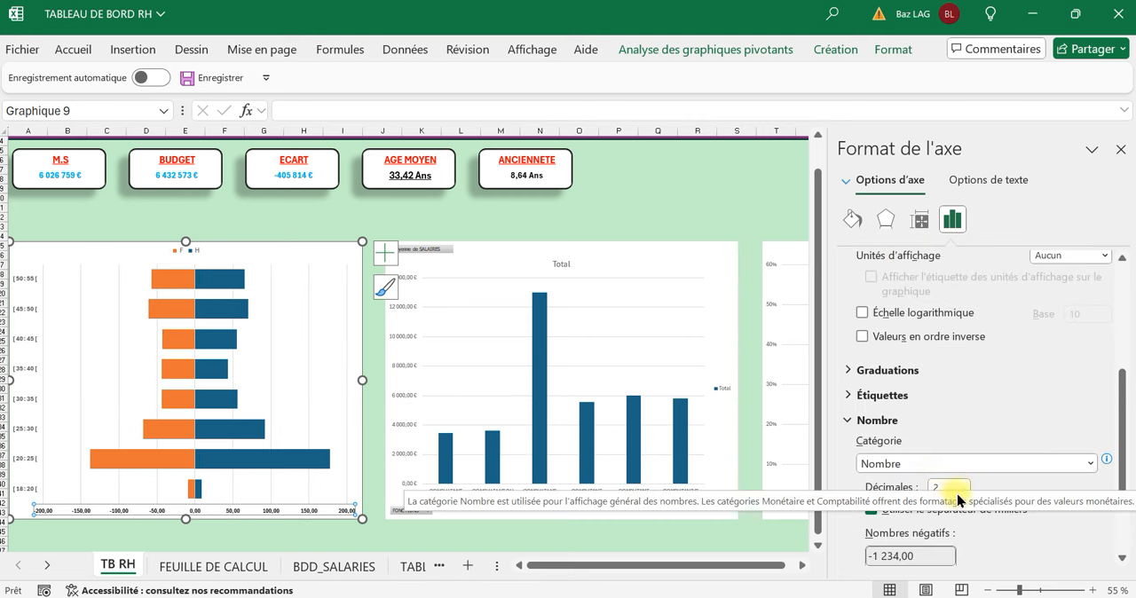
Set the horizontal axis numbers to 0 decimals and show negative values in red without a minus sign.
{"action": "left_click_drag", "start_coordinate": [943, 487], "coordinate": [903, 493]}
{"action": "type", "text": "0"}
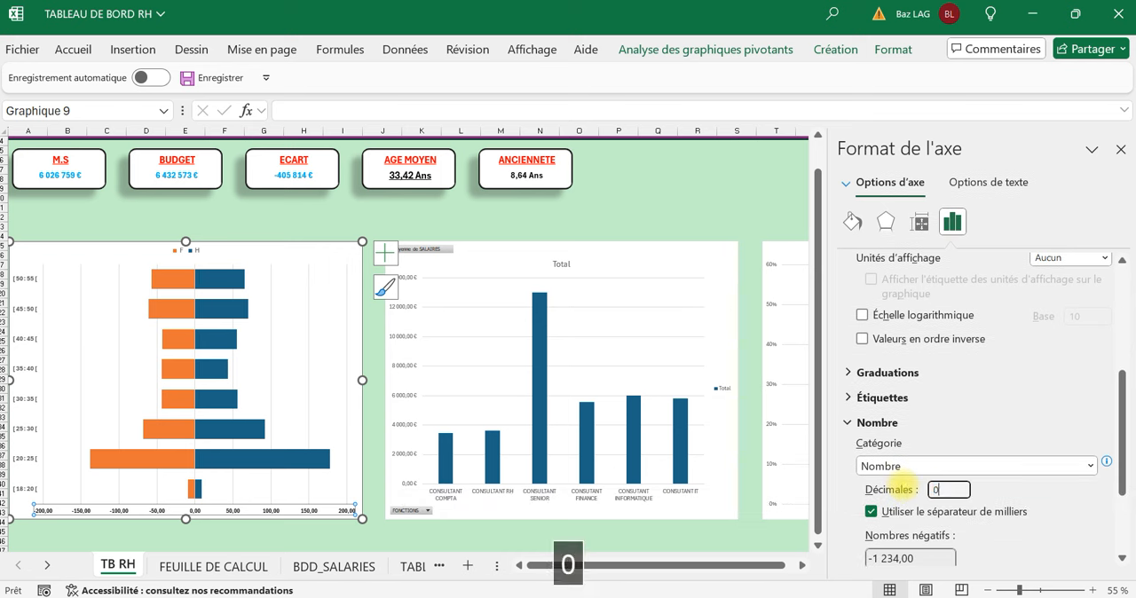
{"action": "scroll", "coordinate": [923, 491], "scroll_direction": "down", "scroll_amount": 2}
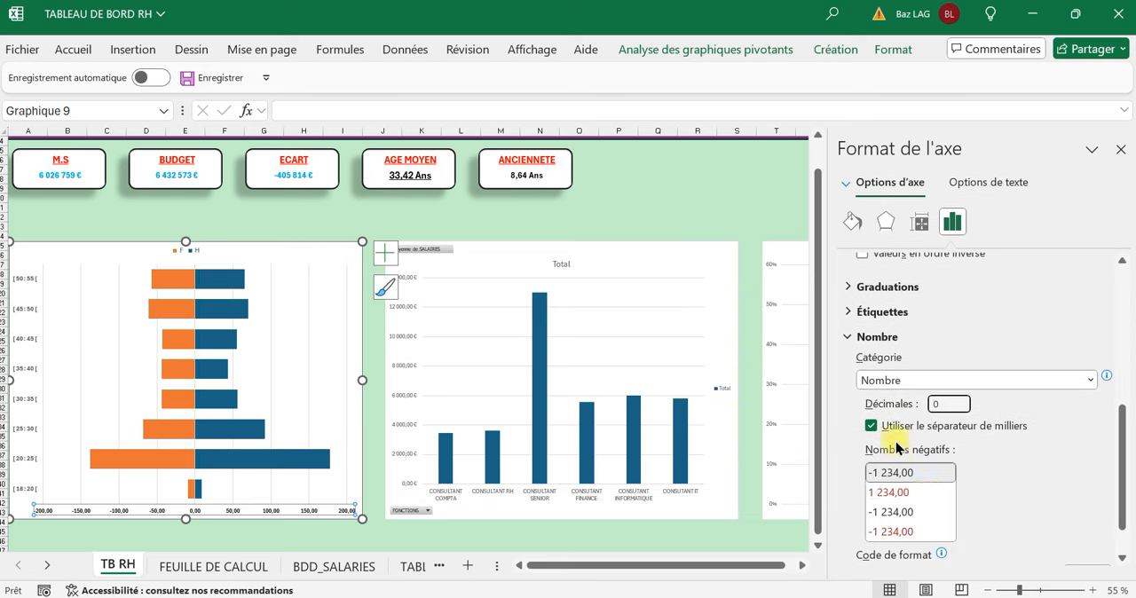
{"action": "left_click", "coordinate": [916, 495]}
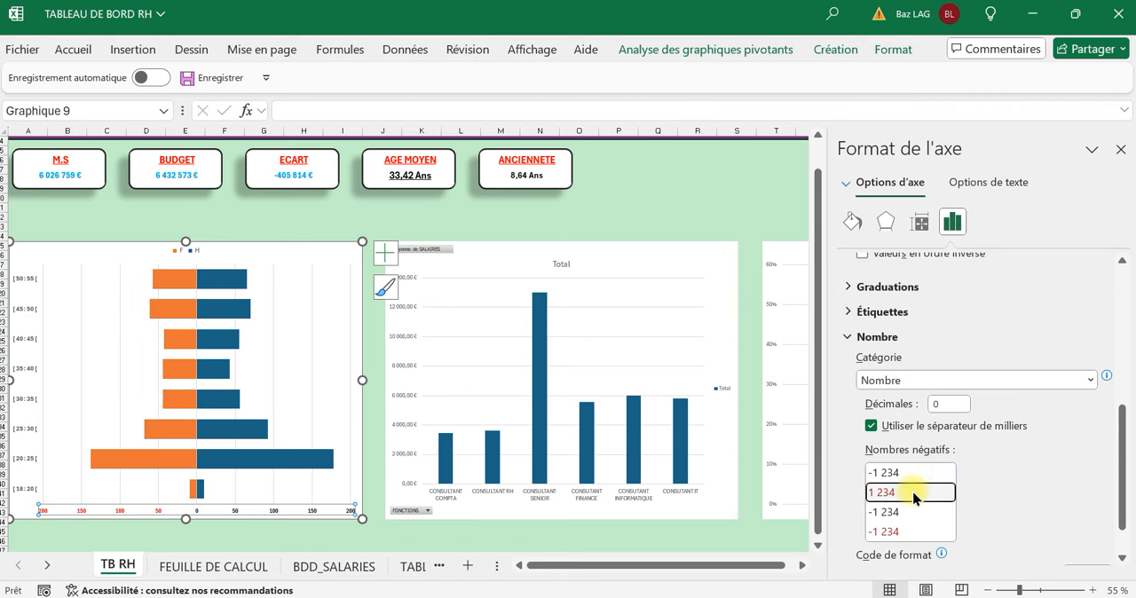
Change the axis format code to # ##0;[NOIR]# ##0, add it as a custom format, then deselect the chart and close the formatting pane.
{"action": "scroll", "coordinate": [915, 497], "scroll_direction": "down", "scroll_amount": 1}
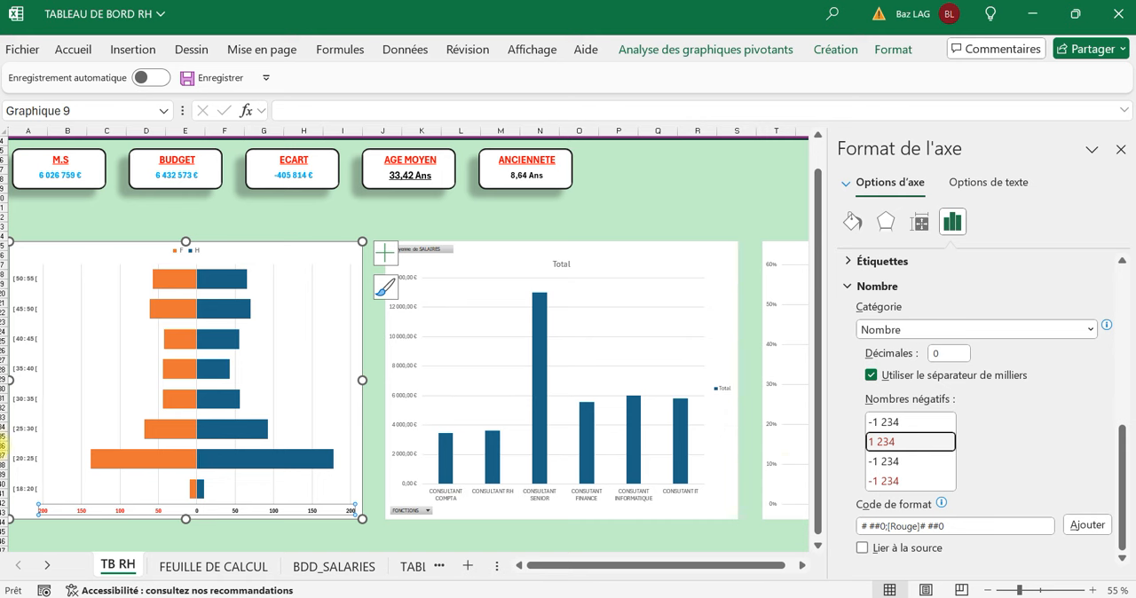
{"action": "left_click", "coordinate": [917, 527]}
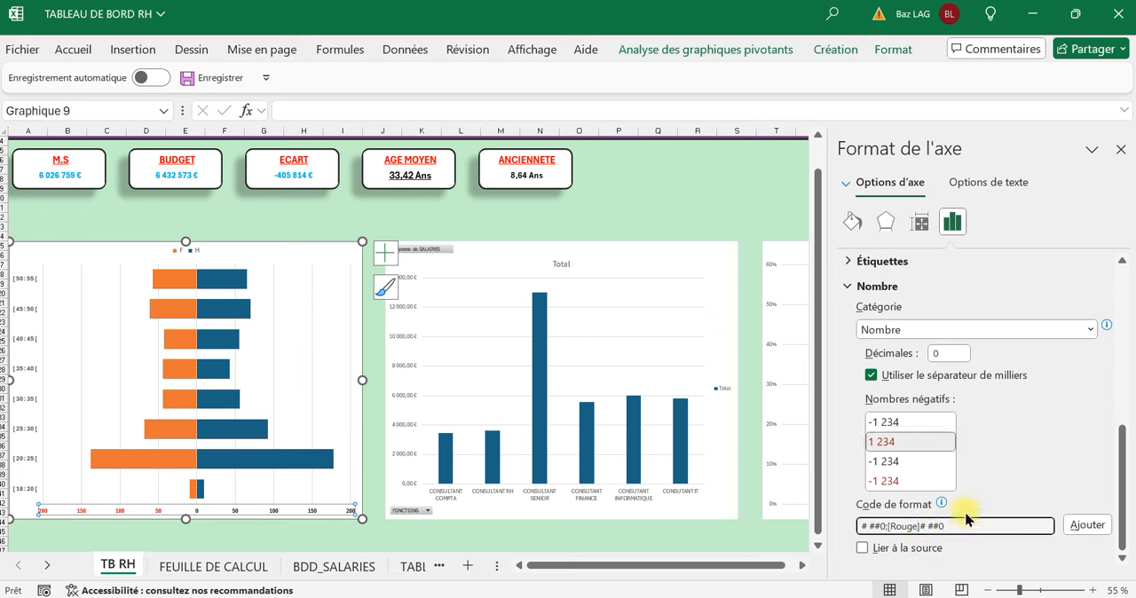
{"action": "key", "text": "BackSpace"}
{"action": "key", "text": "BackSpace"}
{"action": "key", "text": "BackSpace"}
{"action": "key", "text": "Caps_Lock"}
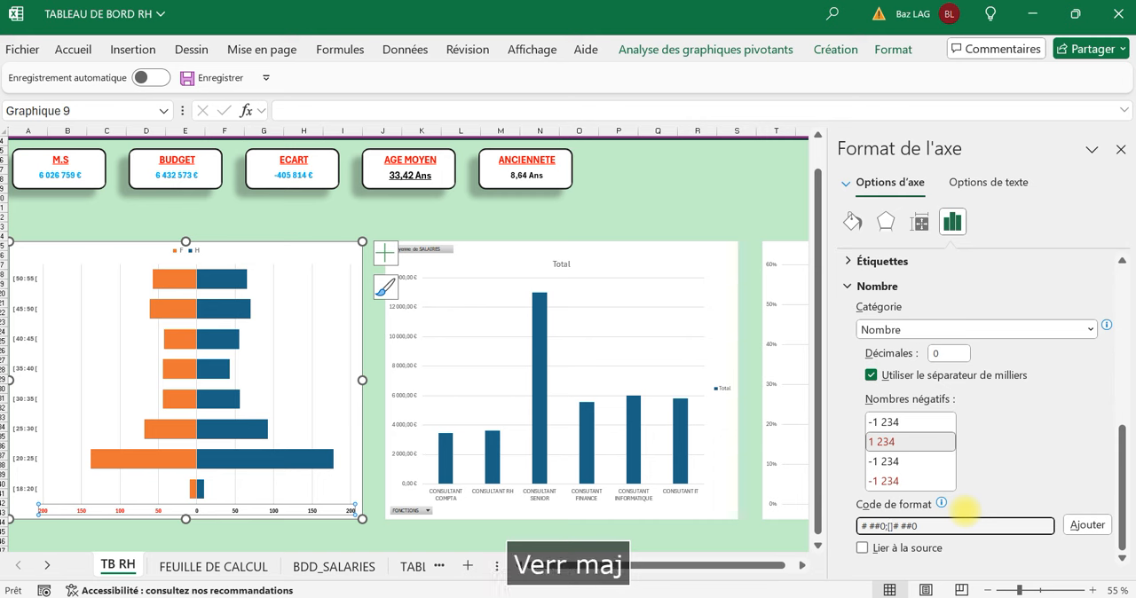
{"action": "type", "text": "NOIR"}
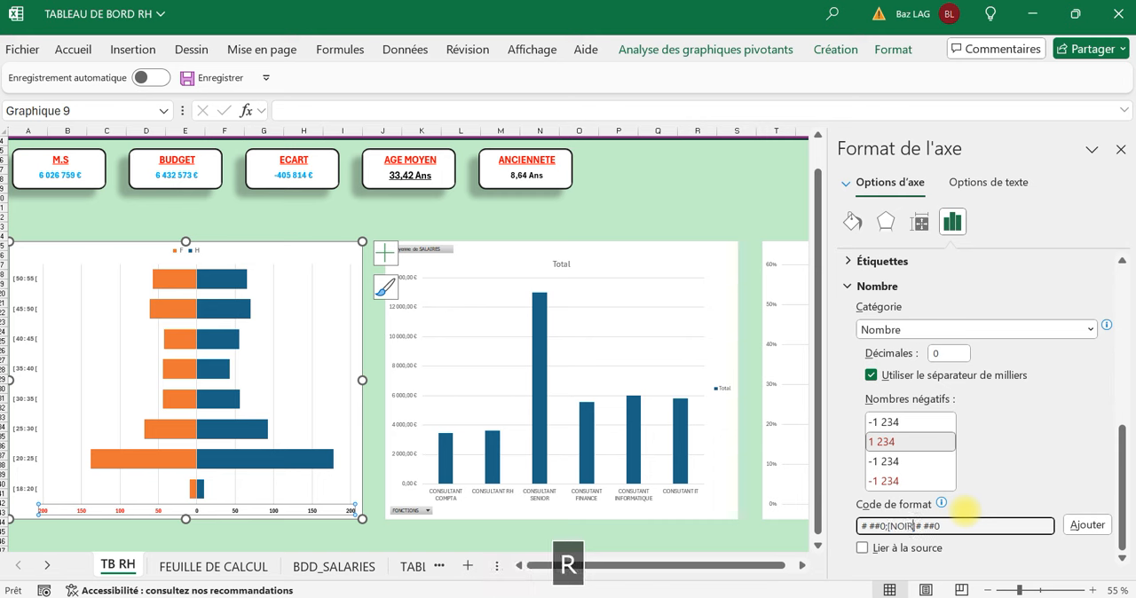
{"action": "left_click", "coordinate": [1088, 526]}
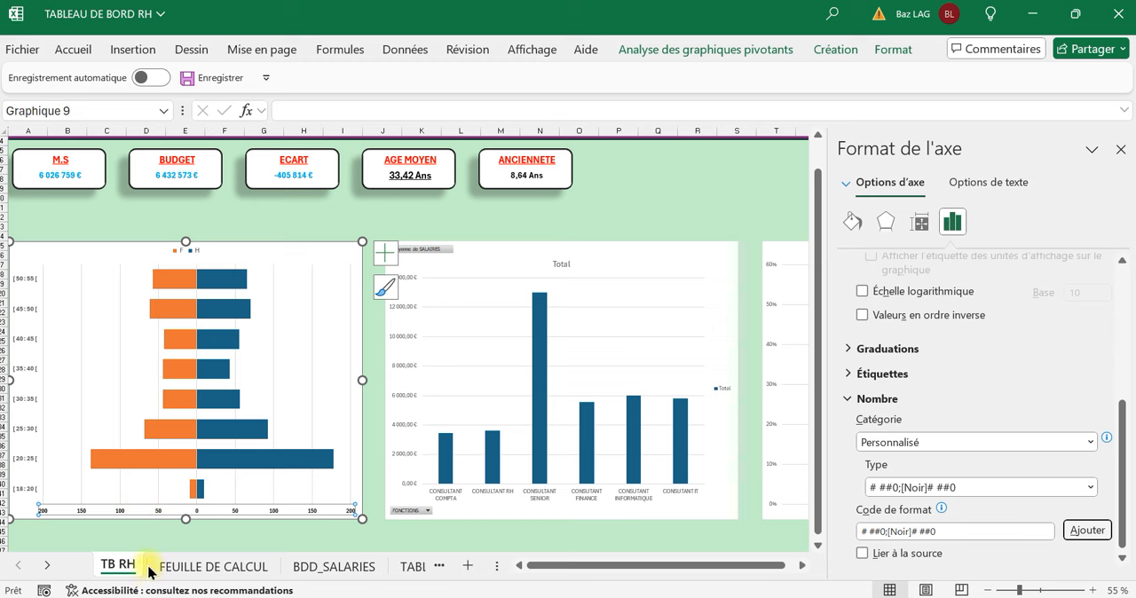
{"action": "left_click", "coordinate": [151, 538]}
{"action": "scroll", "coordinate": [152, 539], "scroll_direction": "up", "scroll_amount": 1}
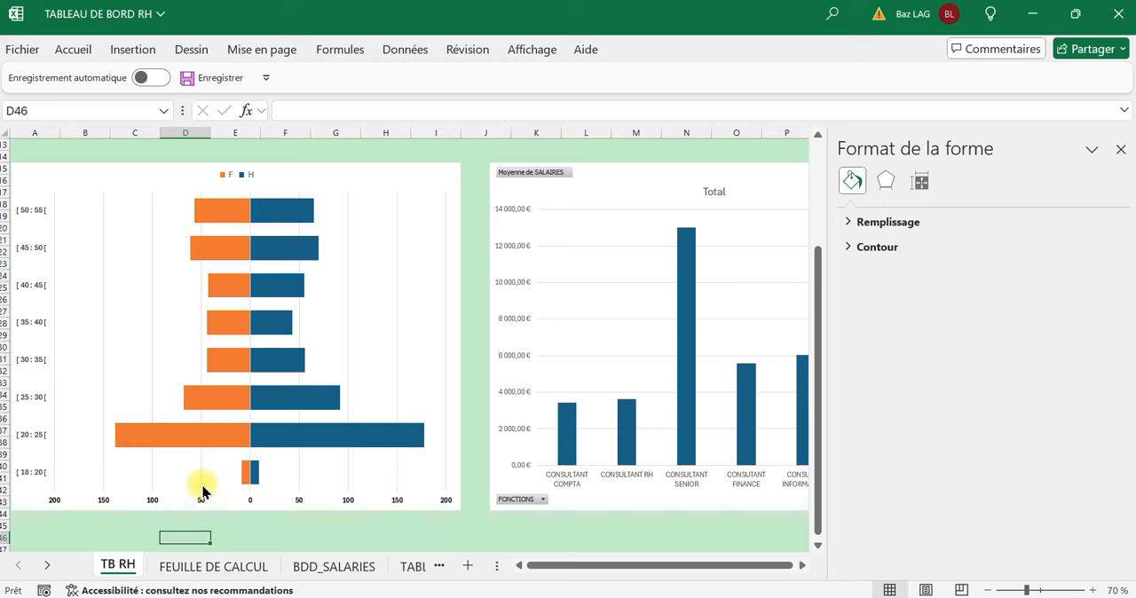
{"action": "scroll", "coordinate": [202, 484], "scroll_direction": "down", "scroll_amount": 1}
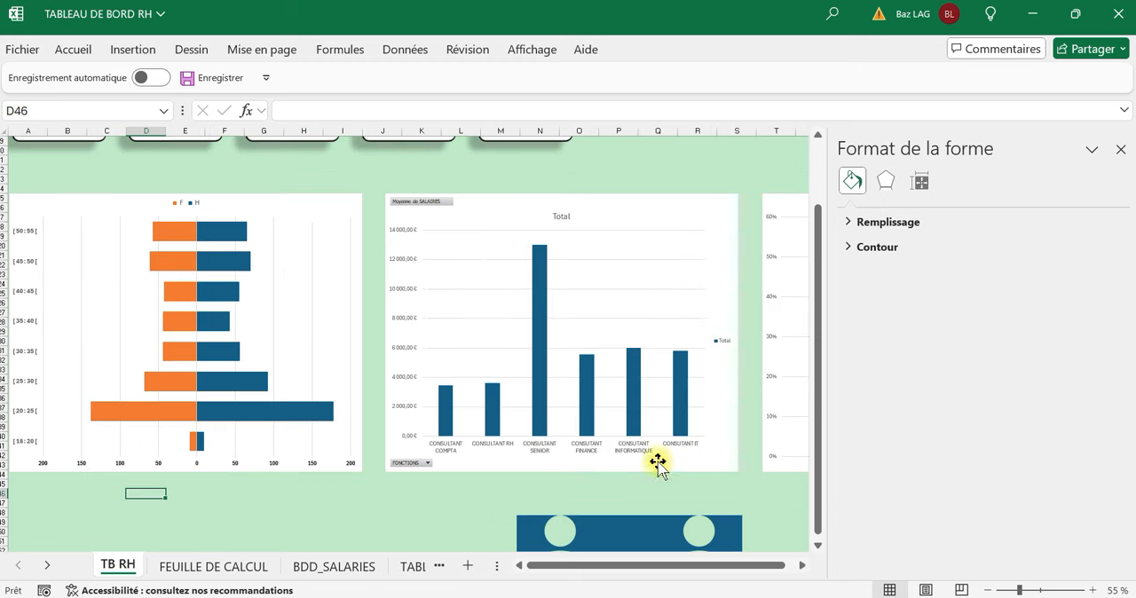
{"action": "left_click", "coordinate": [1118, 148]}
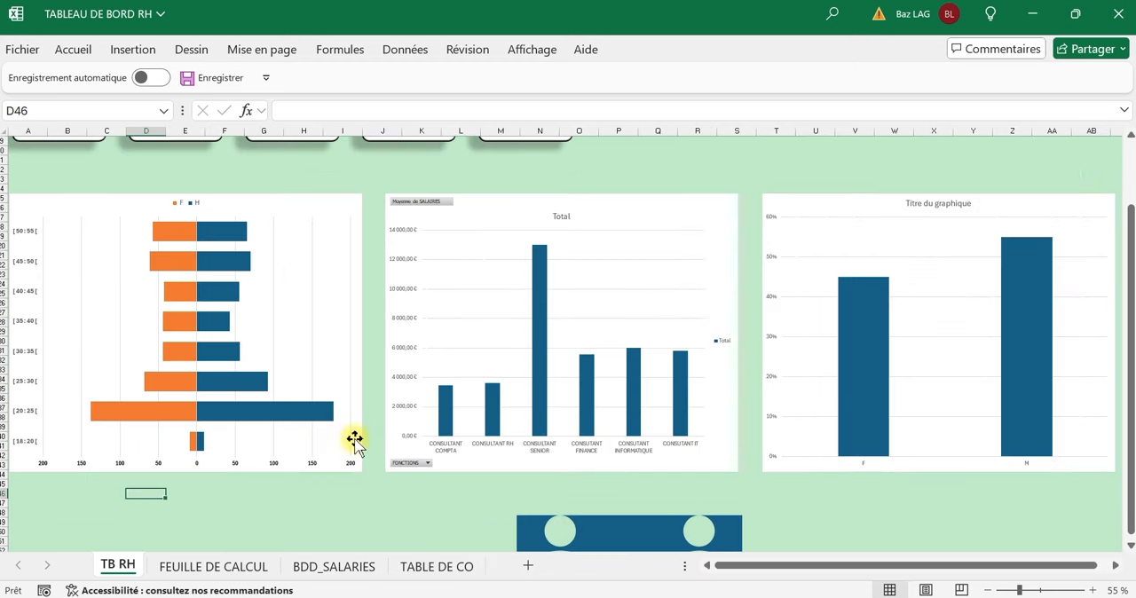
Apply the first preset shape effect in the second row of predefined styles to the age pyramid's chart area.
{"action": "left_click", "coordinate": [311, 513]}
{"action": "left_click", "coordinate": [355, 475]}
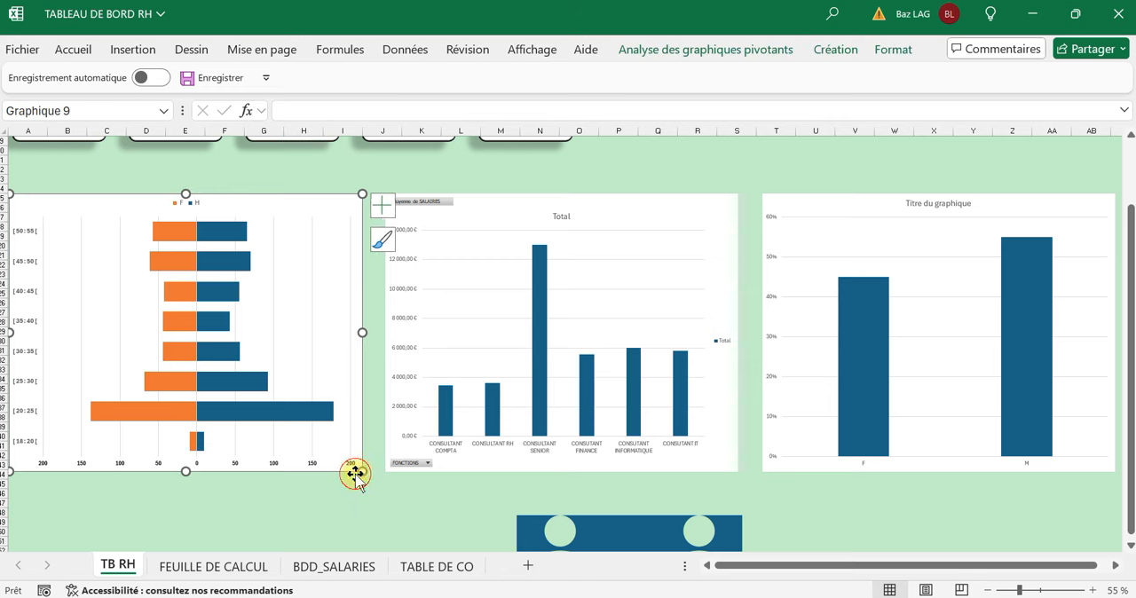
{"action": "left_click", "coordinate": [760, 53]}
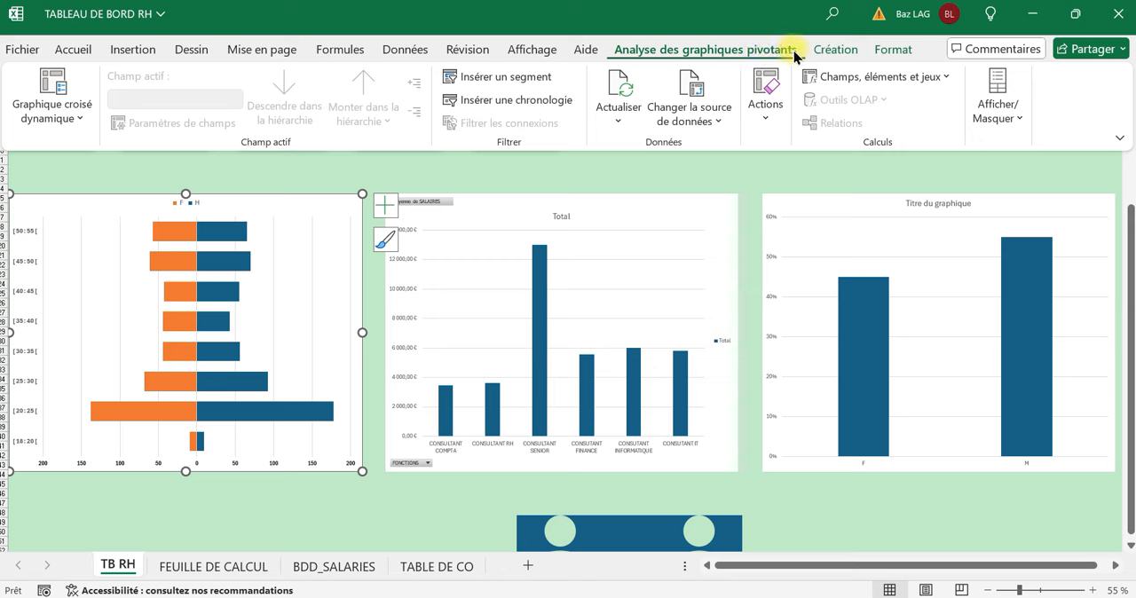
{"action": "left_click", "coordinate": [879, 48]}
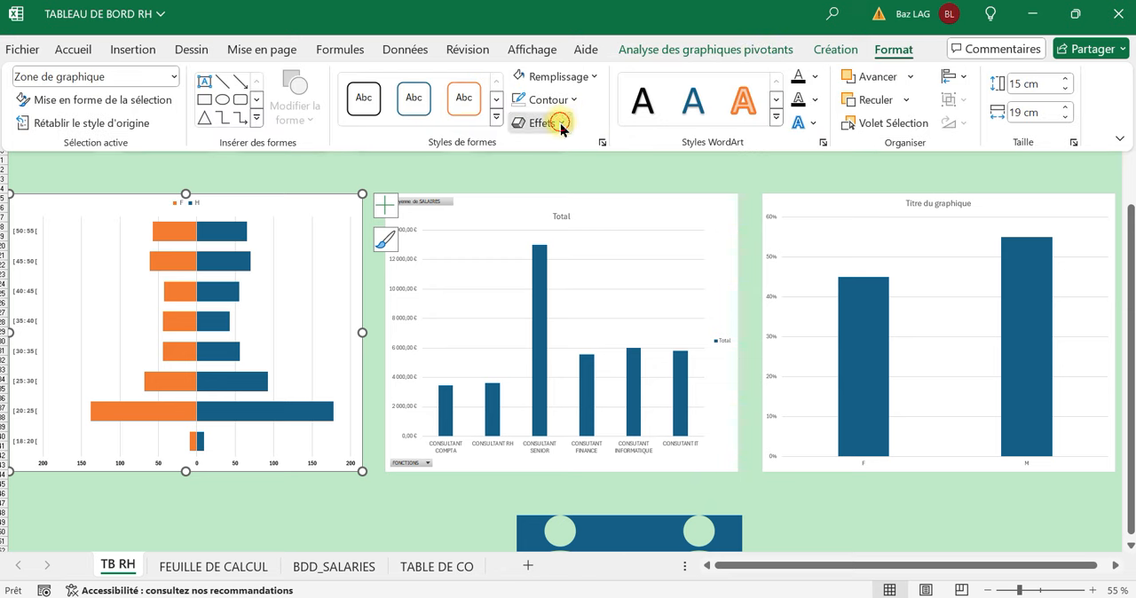
{"action": "left_click", "coordinate": [559, 126]}
{"action": "mouse_move", "coordinate": [654, 152]}
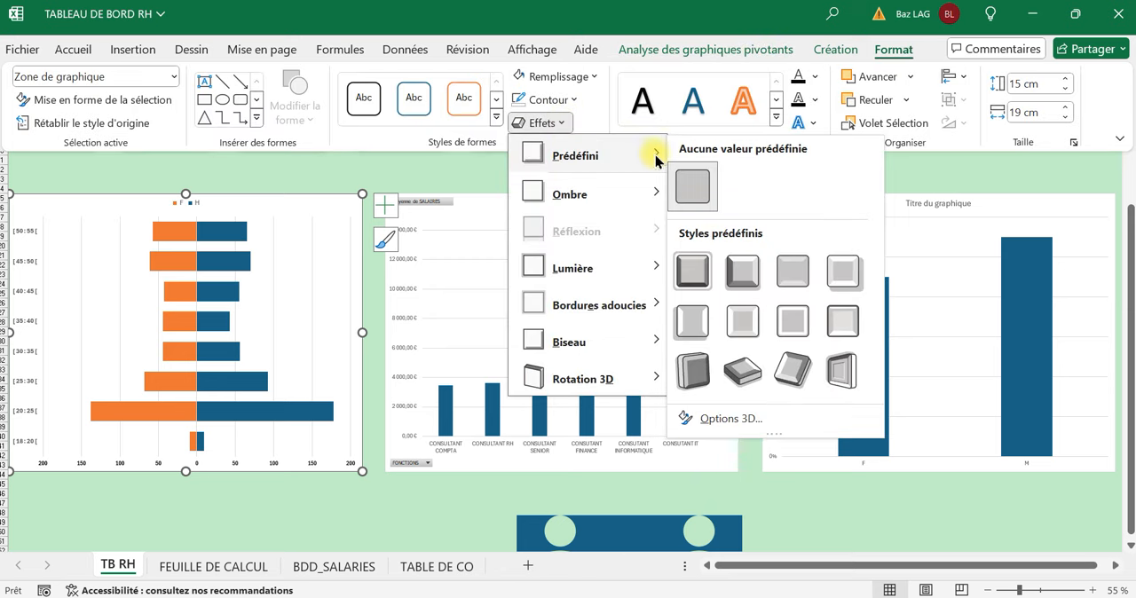
{"action": "left_click", "coordinate": [695, 326]}
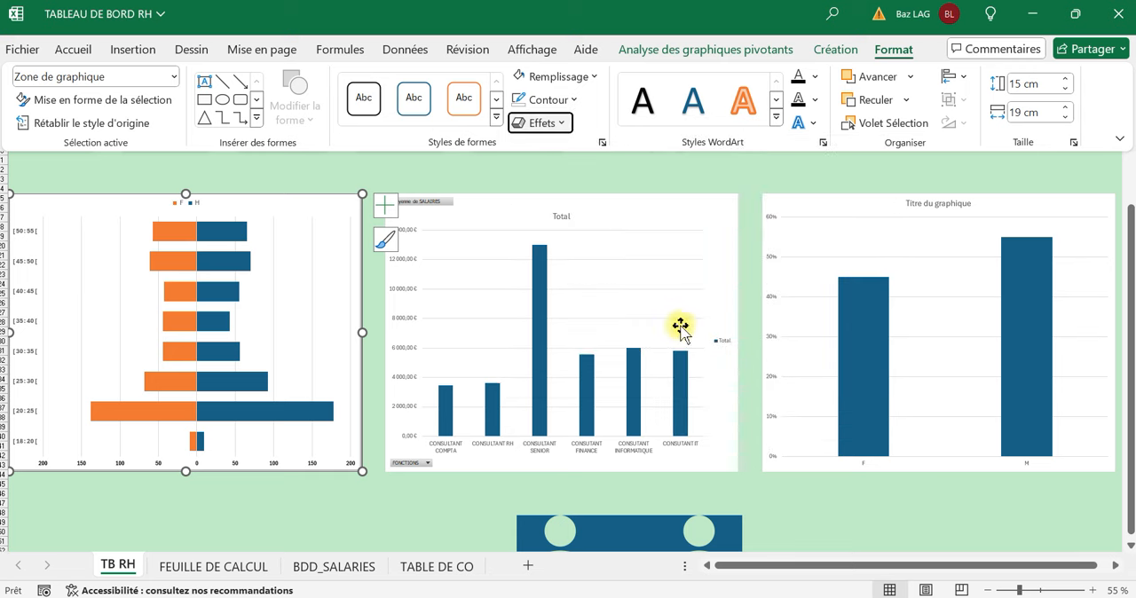
Give the age pyramid's chart area a black outline 2¼ pt thick, collapse the ribbon and deselect the chart.
{"action": "left_click", "coordinate": [551, 99]}
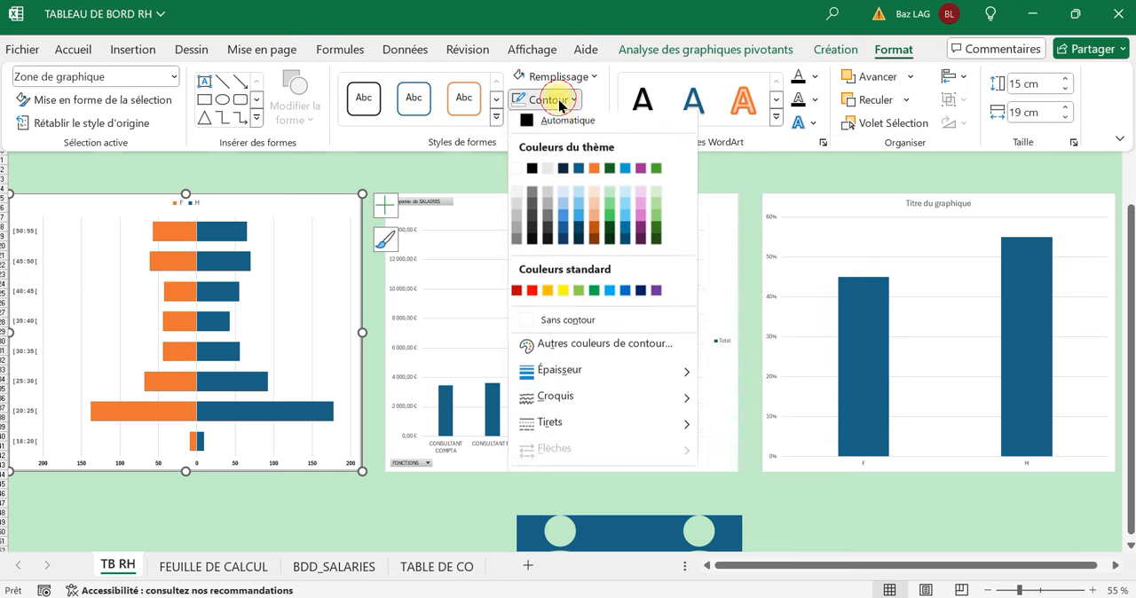
{"action": "left_click", "coordinate": [540, 174]}
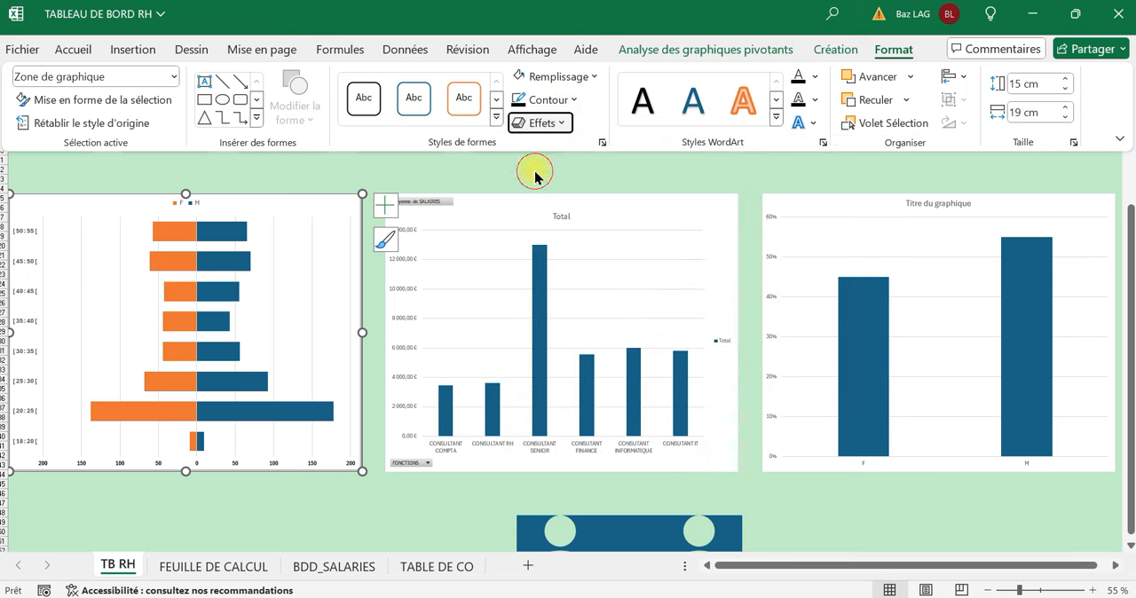
{"action": "left_click", "coordinate": [566, 99]}
{"action": "mouse_move", "coordinate": [601, 376]}
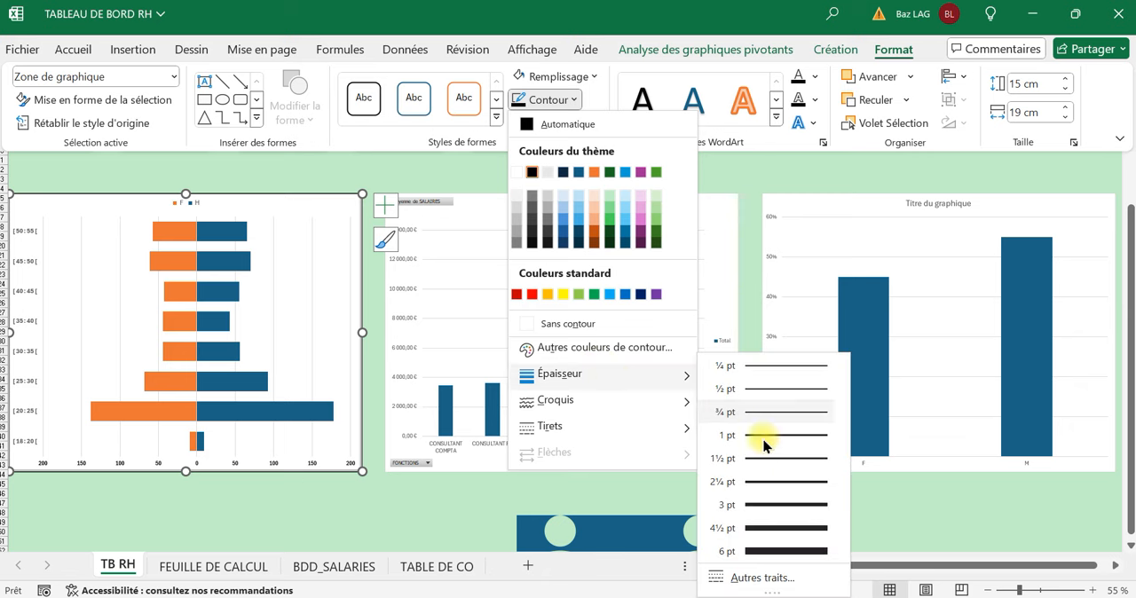
{"action": "left_click", "coordinate": [776, 484]}
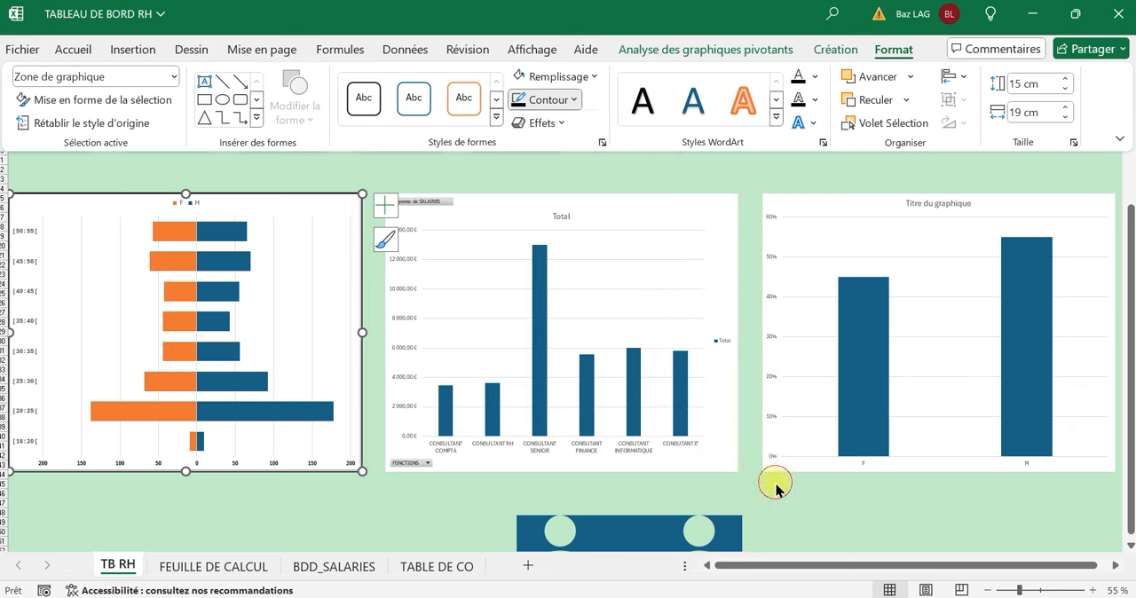
{"action": "key", "text": "ctrl+F1"}
{"action": "left_click", "coordinate": [373, 523]}
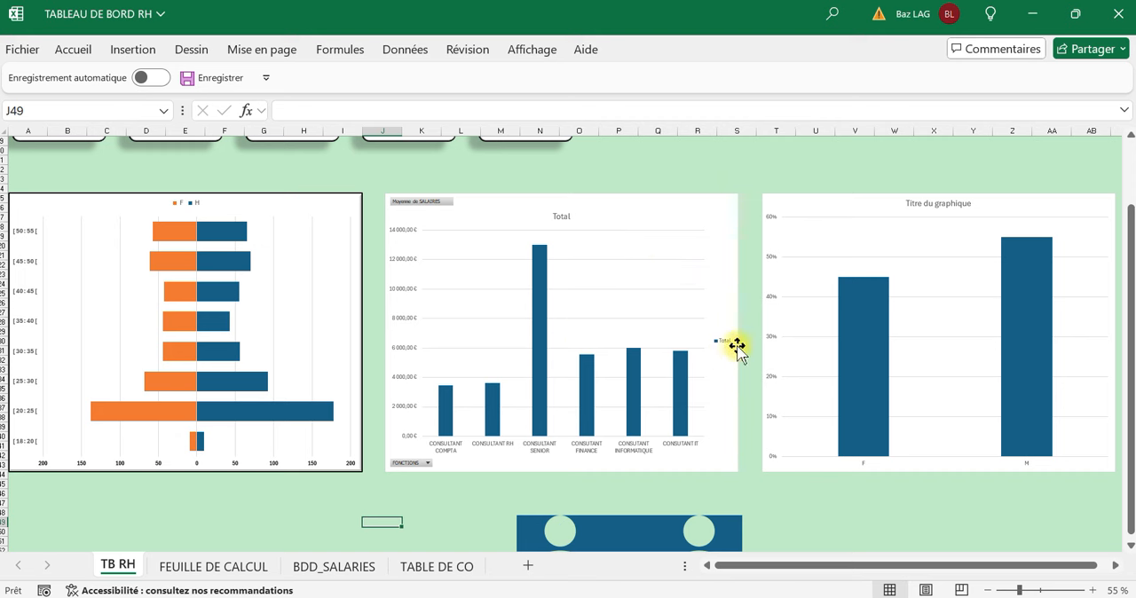
Remove the legend, gridlines, chart title and axes from the average salary by function chart, then deselect it.
{"action": "left_click", "coordinate": [730, 467]}
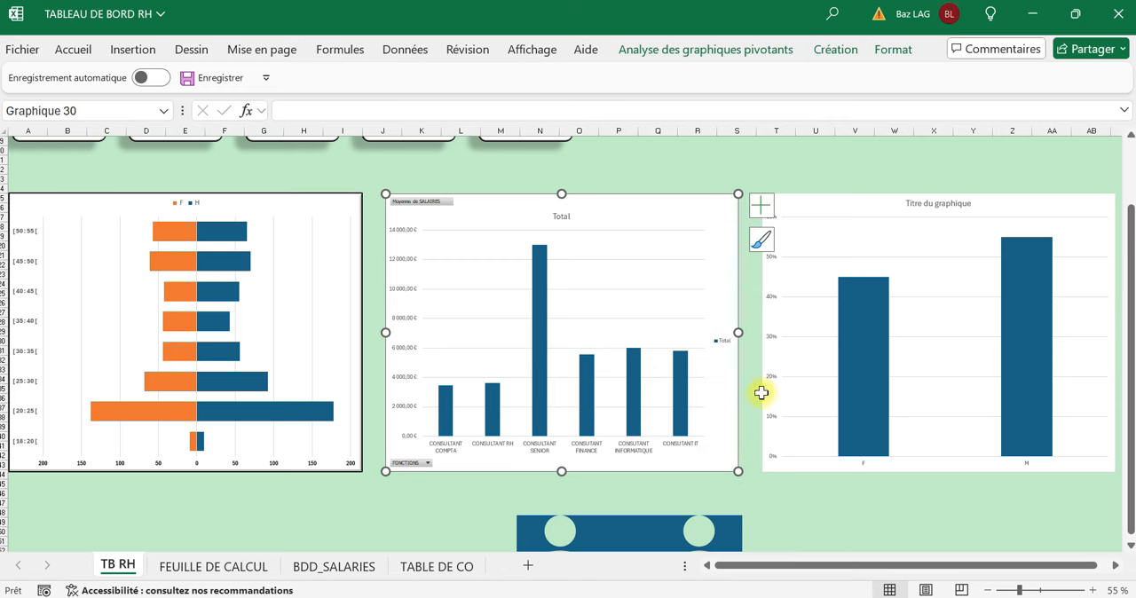
{"action": "left_click", "coordinate": [767, 206]}
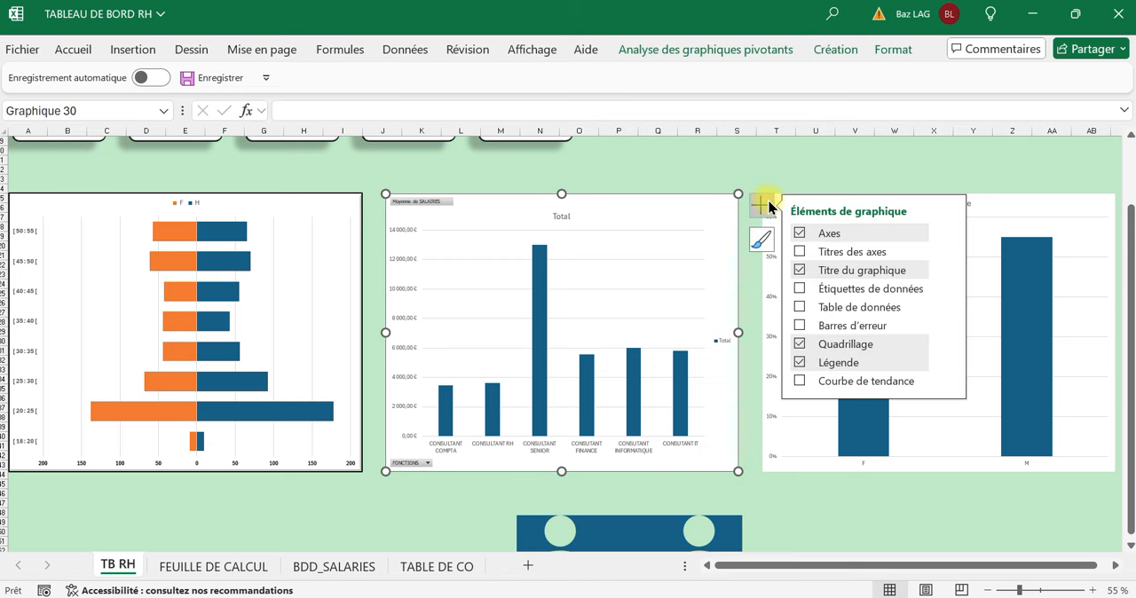
{"action": "left_click", "coordinate": [800, 364]}
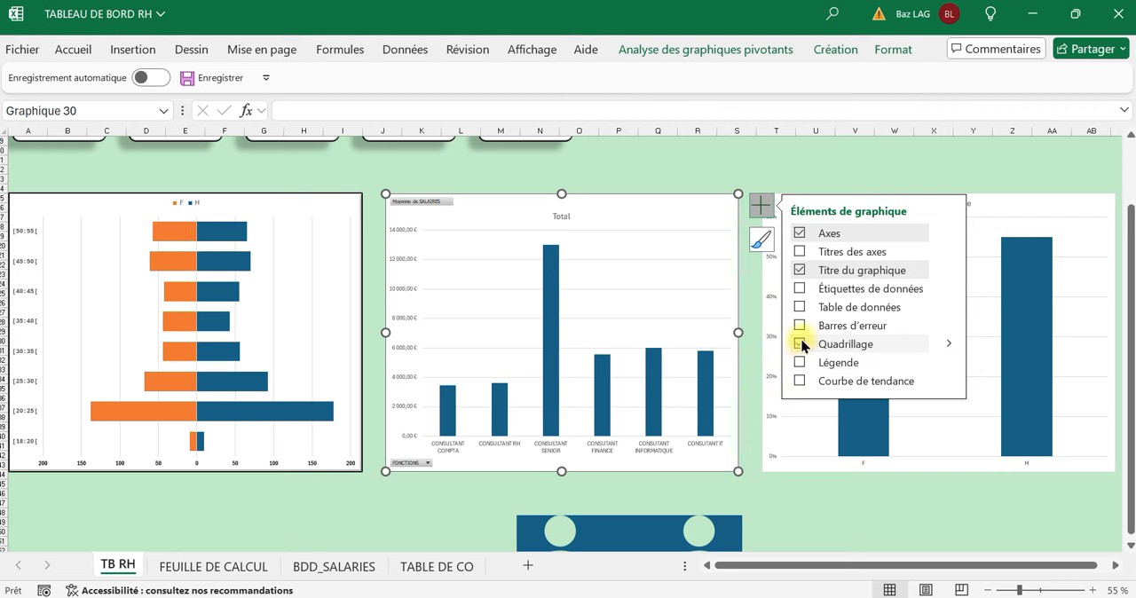
{"action": "left_click", "coordinate": [800, 344]}
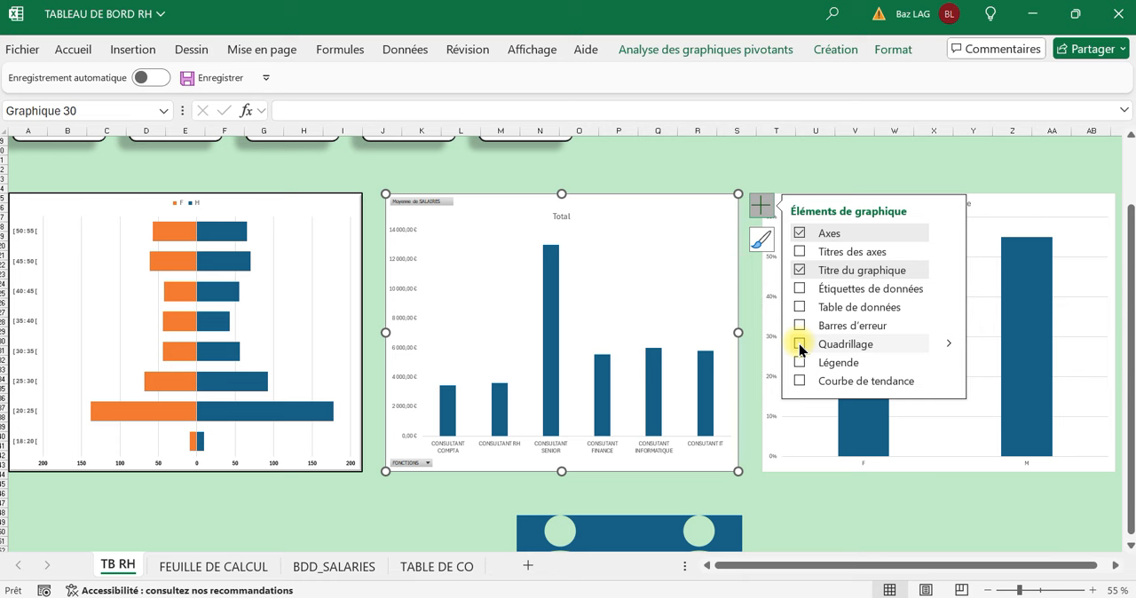
{"action": "left_click", "coordinate": [800, 270]}
{"action": "left_click", "coordinate": [801, 234]}
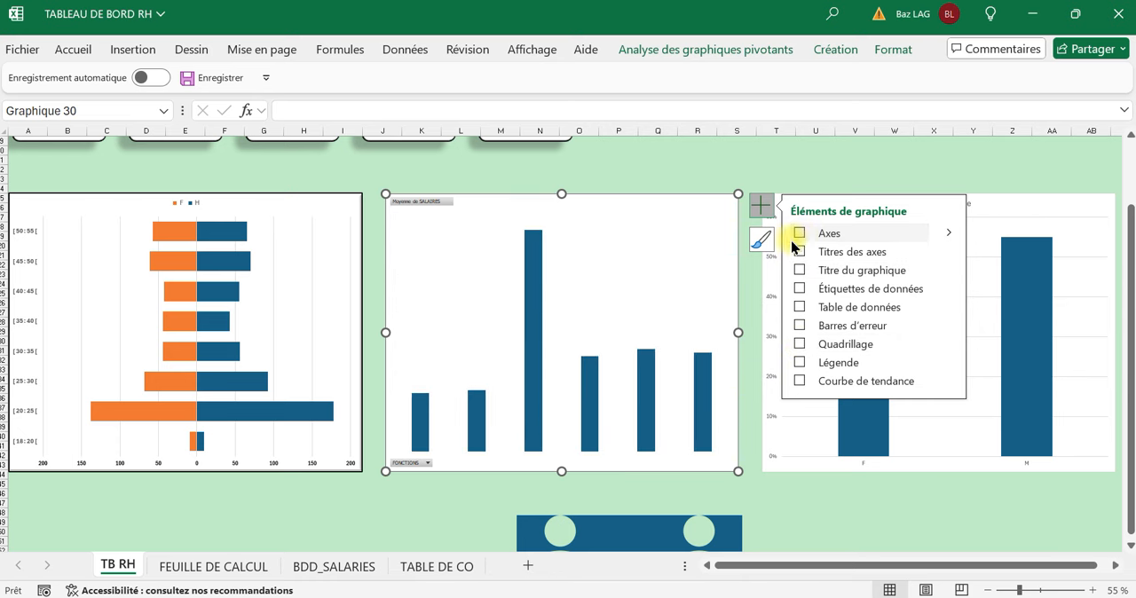
{"action": "left_click", "coordinate": [696, 154]}
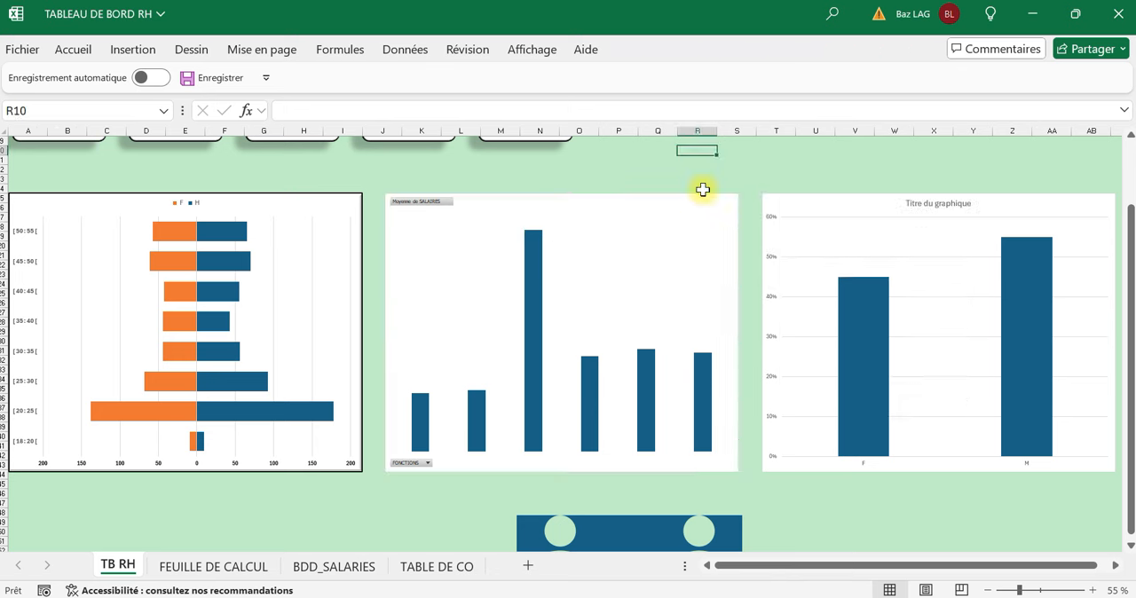
{"action": "left_click", "coordinate": [696, 222]}
{"action": "left_click", "coordinate": [891, 54]}
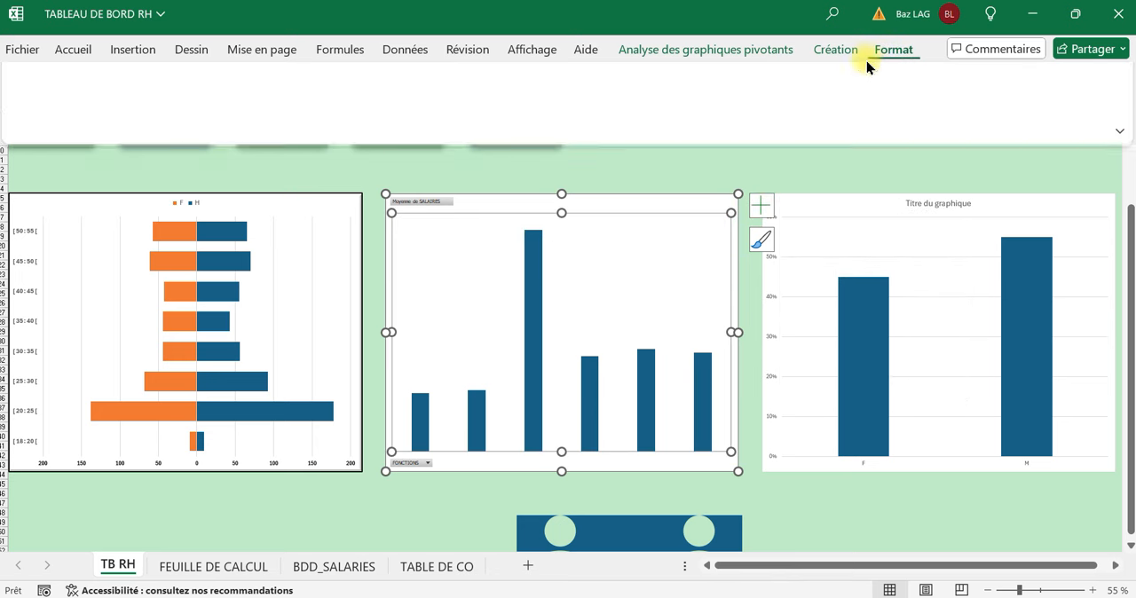
{"action": "left_click", "coordinate": [688, 182]}
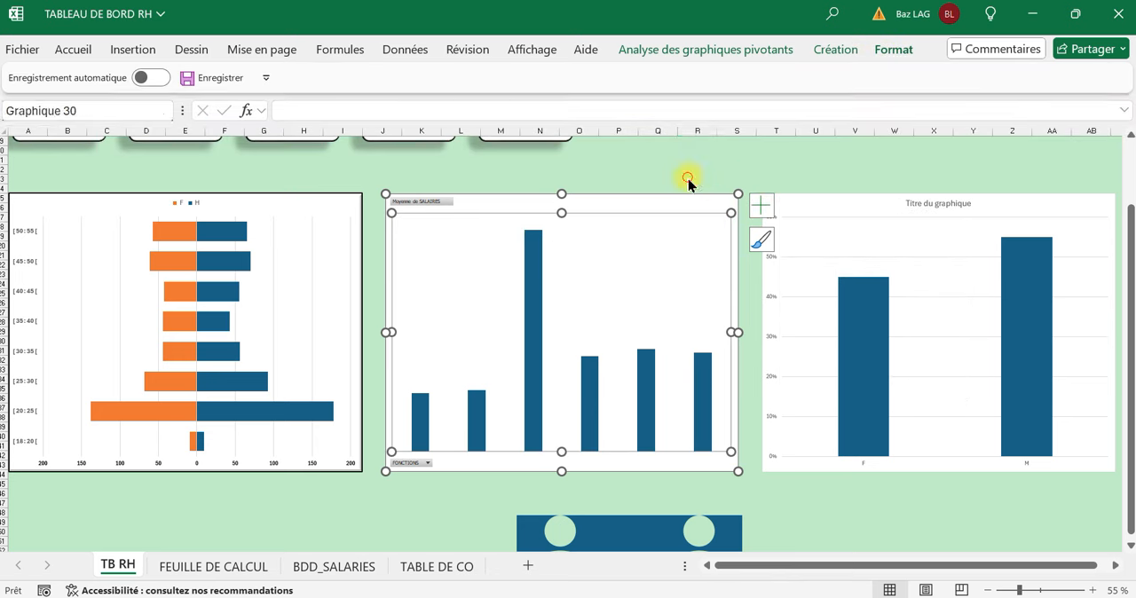
Hide all pivot field buttons on the average salary by function chart and deselect it.
{"action": "left_click", "coordinate": [678, 199]}
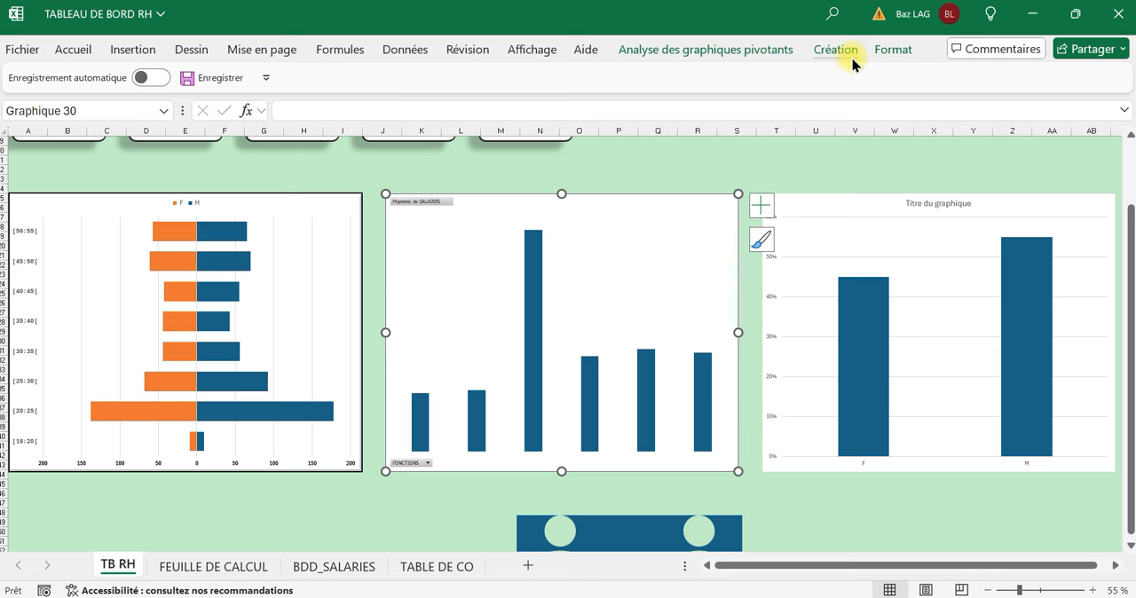
{"action": "left_click", "coordinate": [779, 55]}
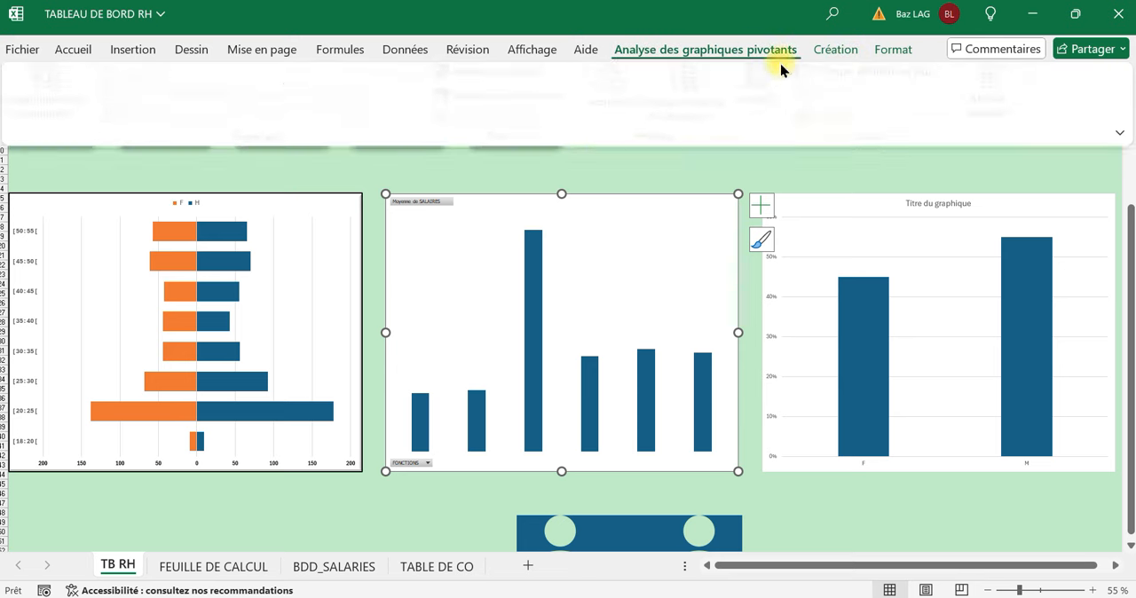
{"action": "left_click", "coordinate": [1016, 131]}
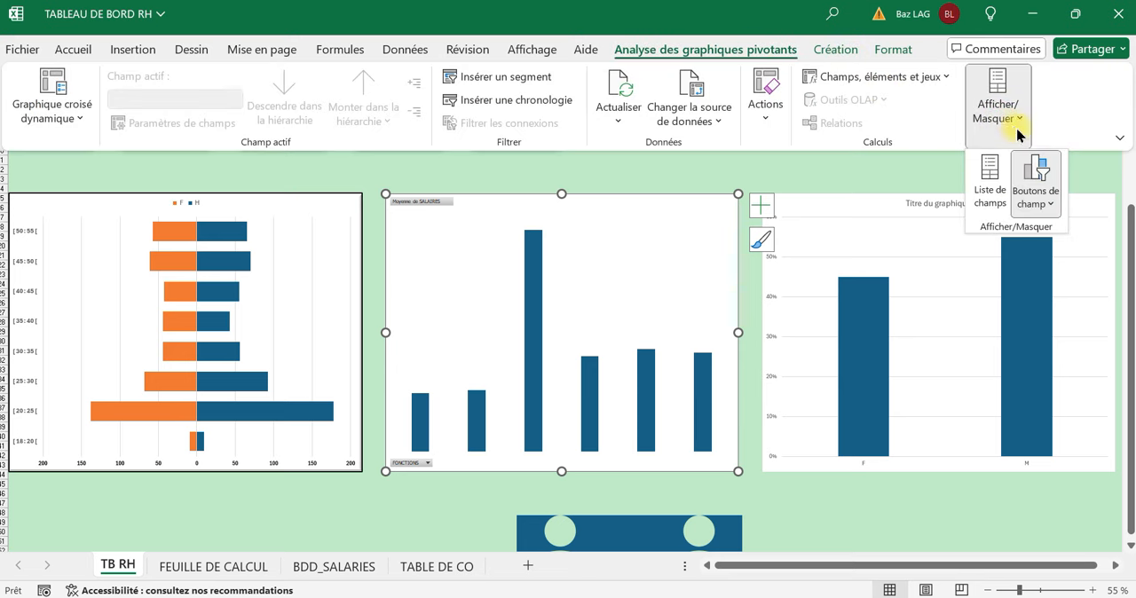
{"action": "left_click", "coordinate": [1034, 173]}
{"action": "left_click", "coordinate": [783, 169]}
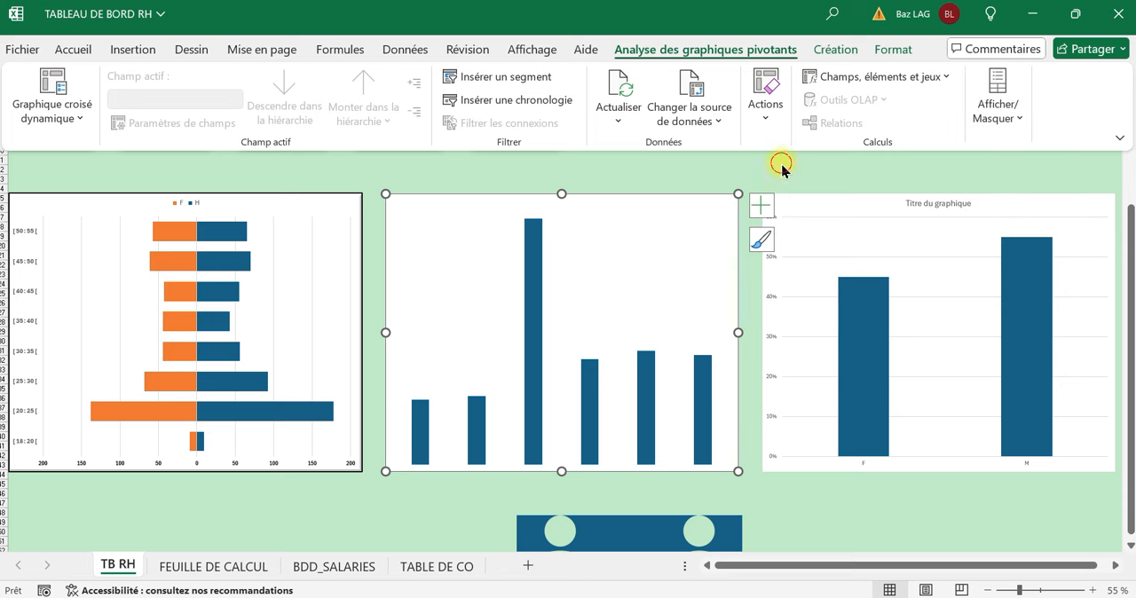
{"action": "left_click", "coordinate": [730, 170]}
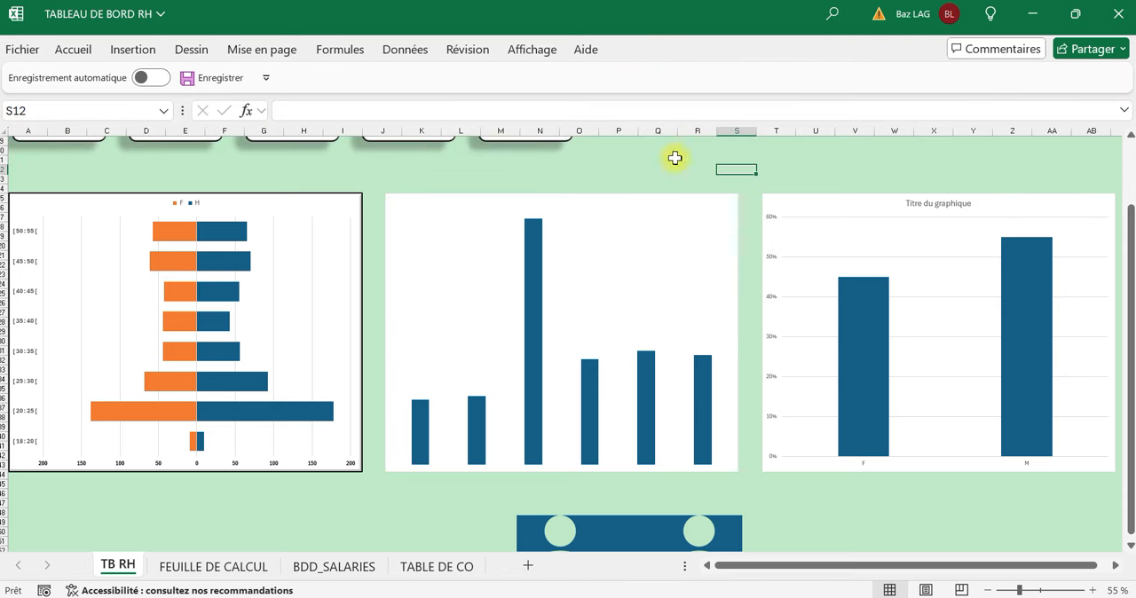
Give the average salary chart's chart area a black outline 2¼ pt thick.
{"action": "left_click", "coordinate": [722, 471]}
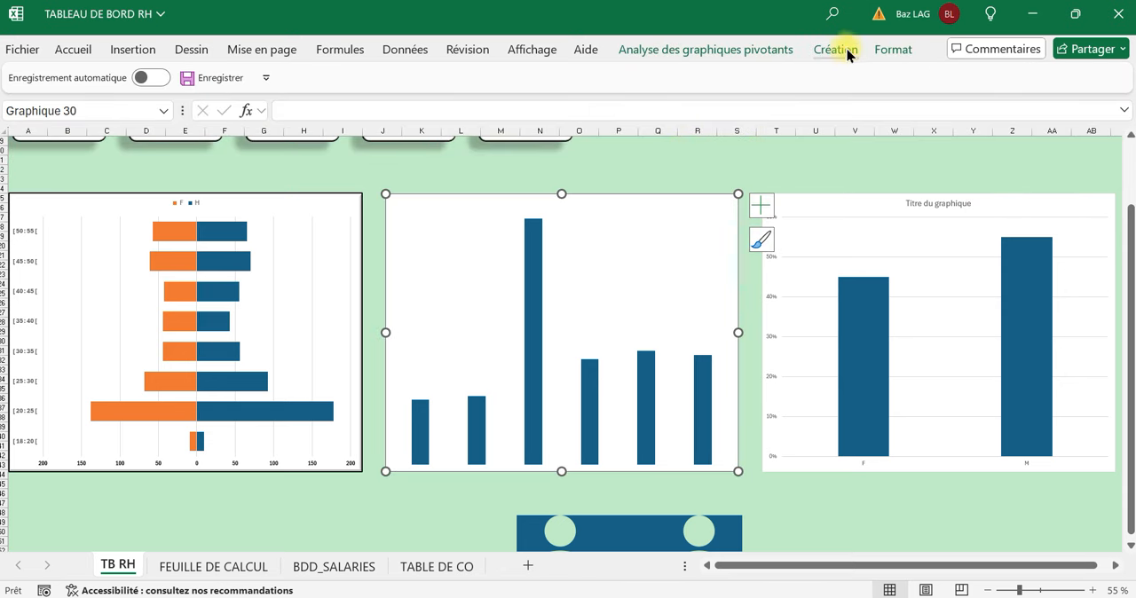
{"action": "left_click", "coordinate": [882, 56]}
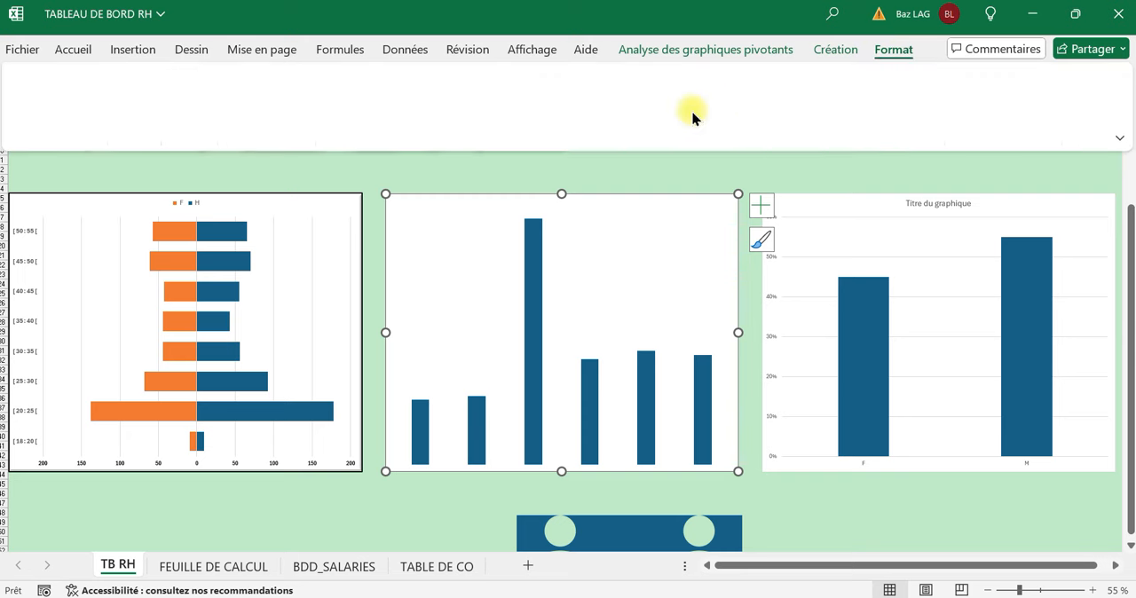
{"action": "left_click", "coordinate": [548, 100]}
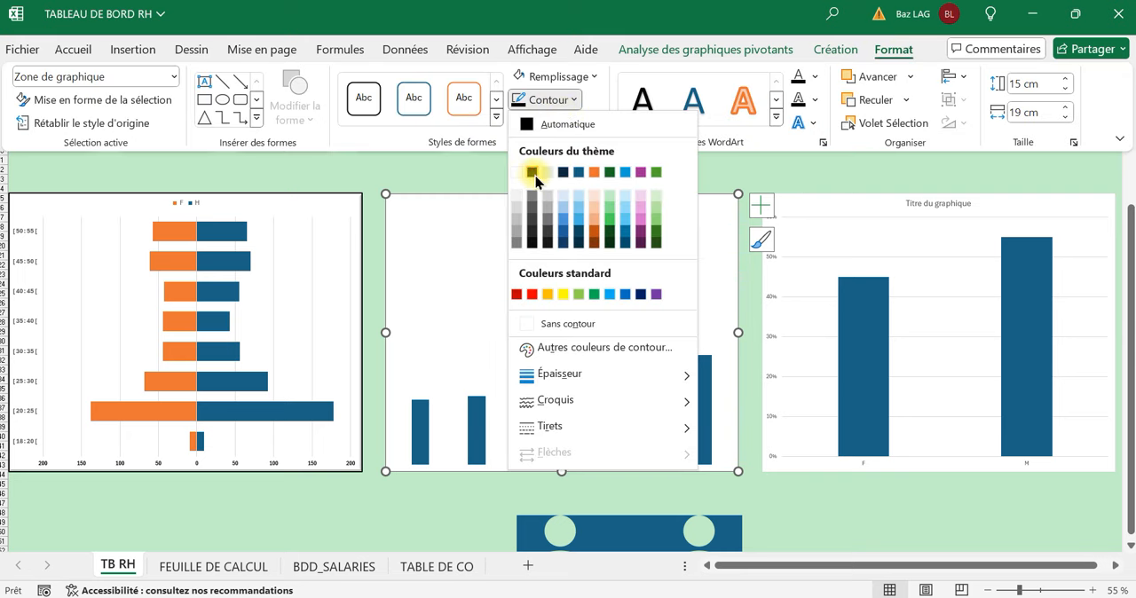
{"action": "left_click", "coordinate": [531, 171]}
{"action": "left_click", "coordinate": [568, 100]}
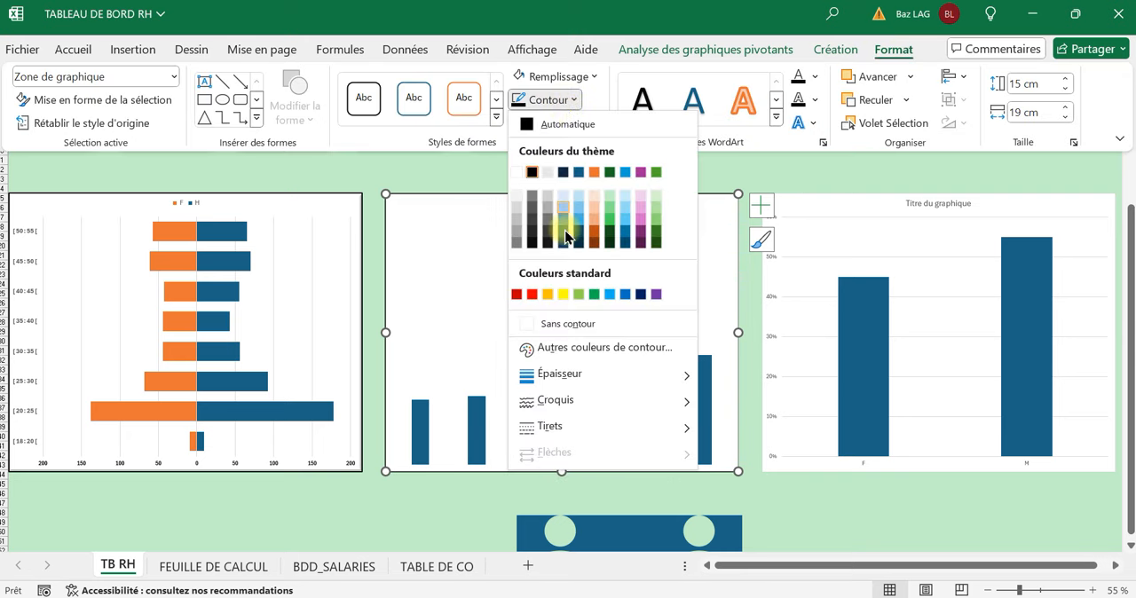
{"action": "mouse_move", "coordinate": [584, 375]}
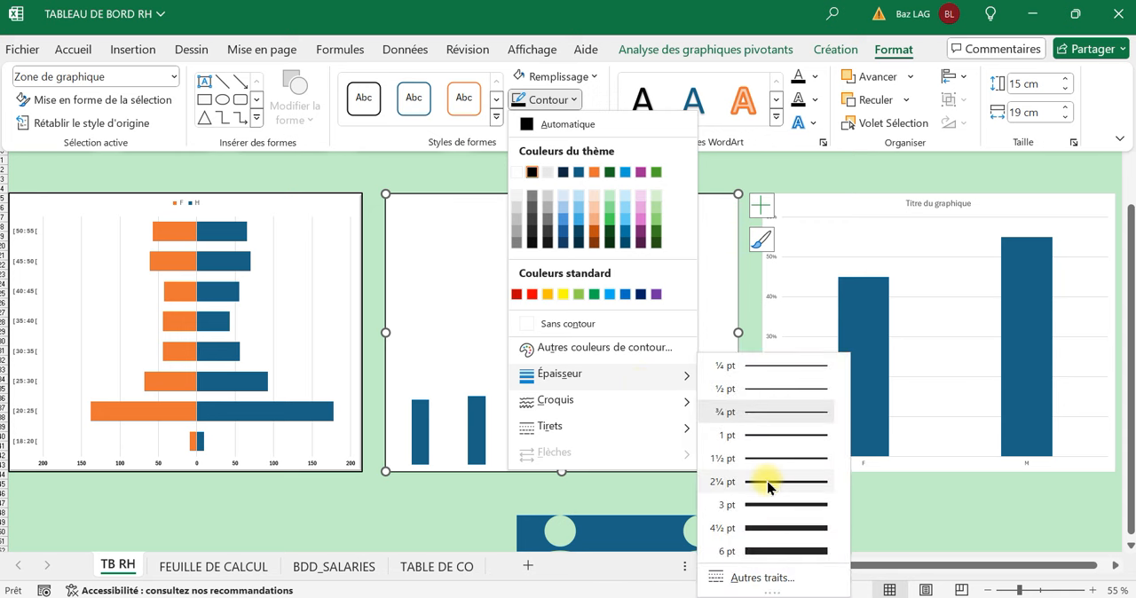
{"action": "left_click", "coordinate": [762, 481]}
Apply a predefined shape effect to the average salary chart's chart area and deselect the chart.
{"action": "left_click", "coordinate": [562, 125]}
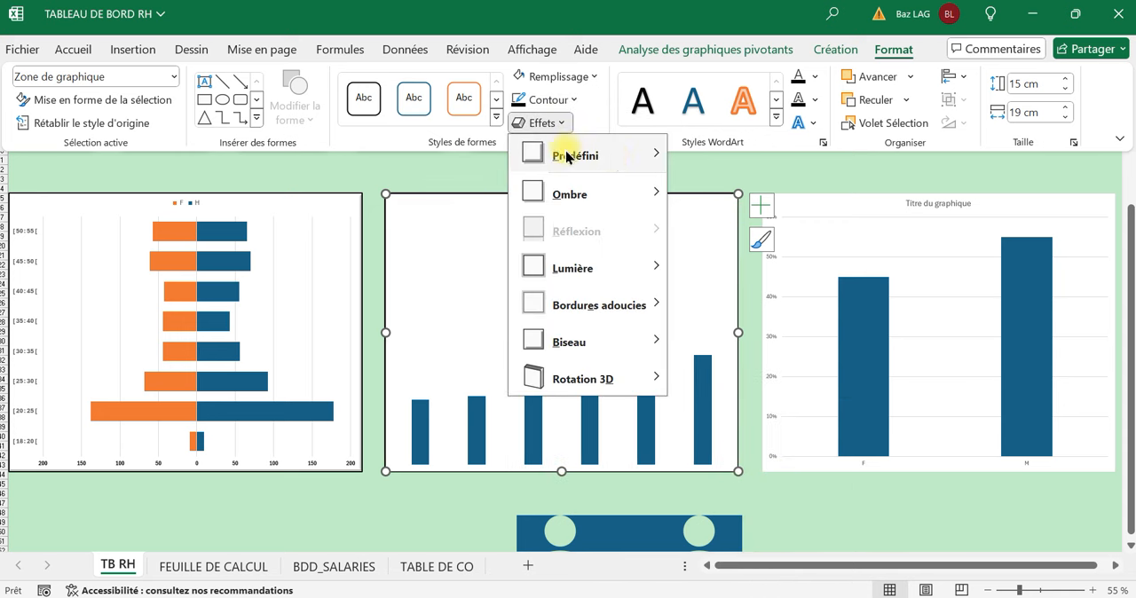
{"action": "mouse_move", "coordinate": [664, 153]}
{"action": "left_click", "coordinate": [700, 326]}
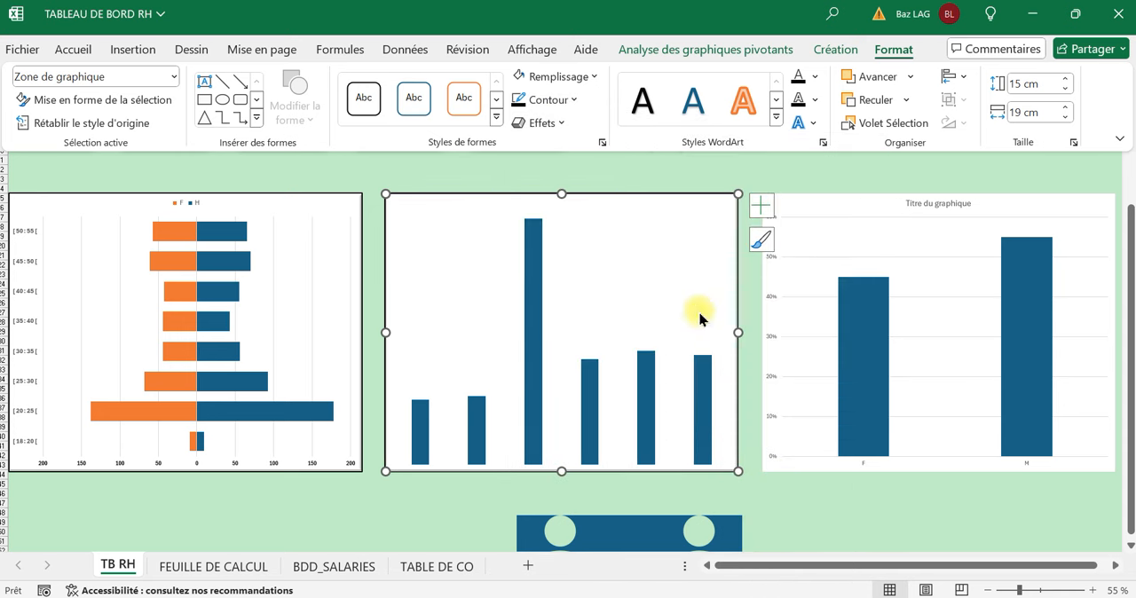
{"action": "left_click", "coordinate": [593, 166]}
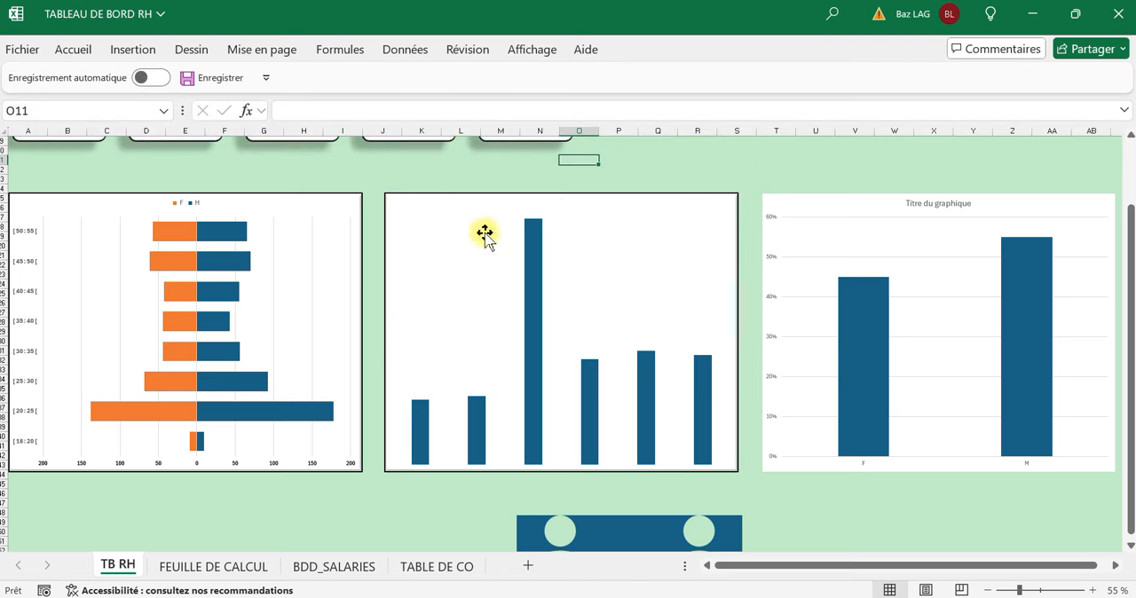
Widen the columns of the average salary chart by setting the series gap width to 59 %.
{"action": "double_click", "coordinate": [537, 353]}
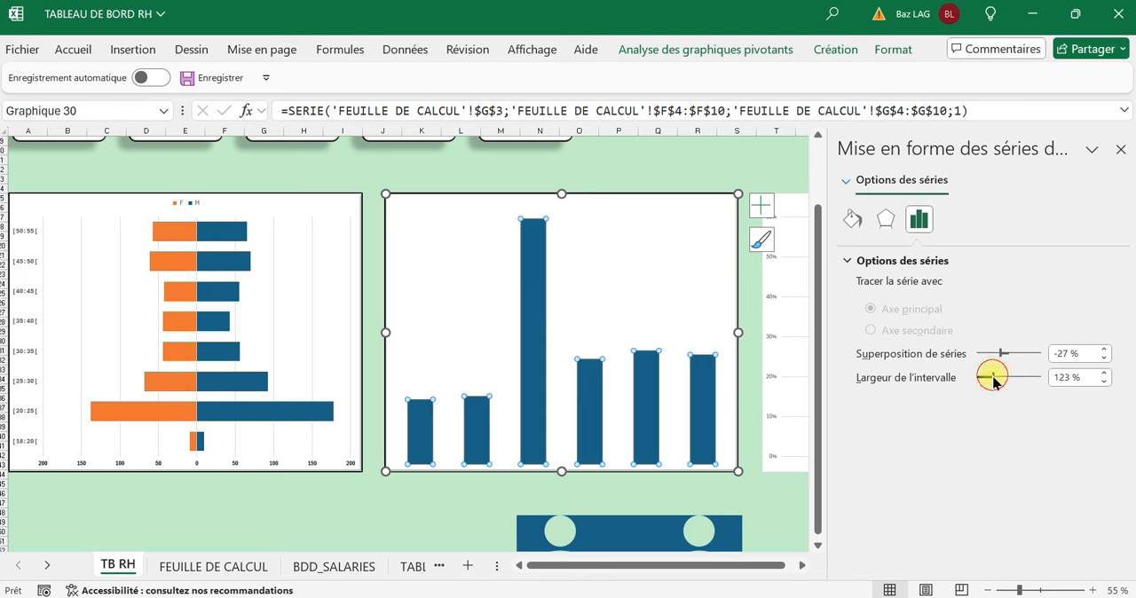
{"action": "left_click_drag", "start_coordinate": [987, 382], "coordinate": [985, 382]}
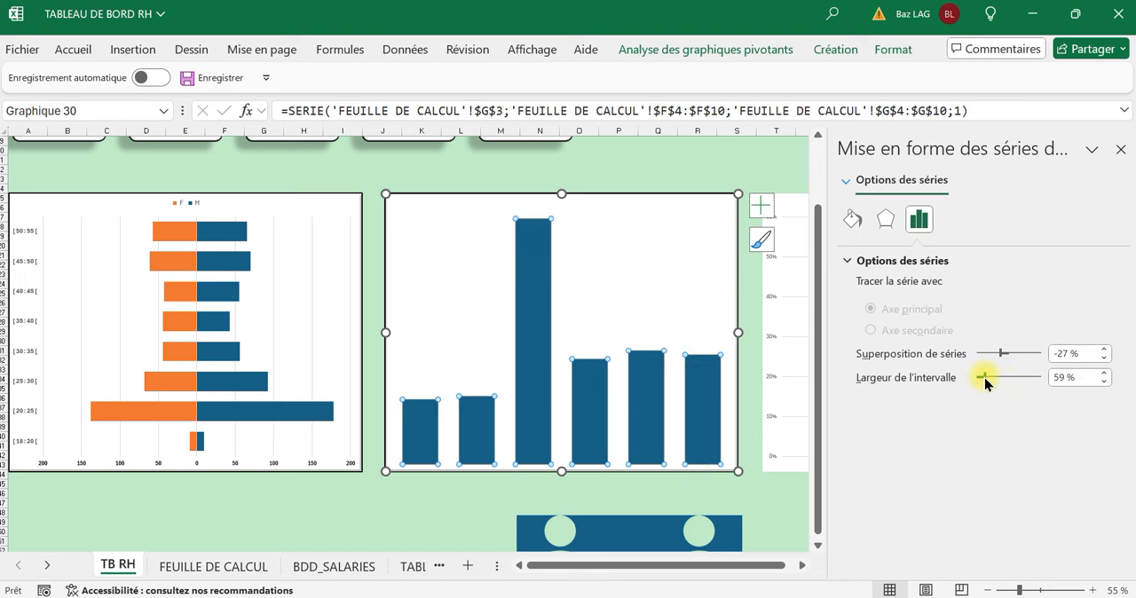
{"action": "left_click", "coordinate": [667, 160]}
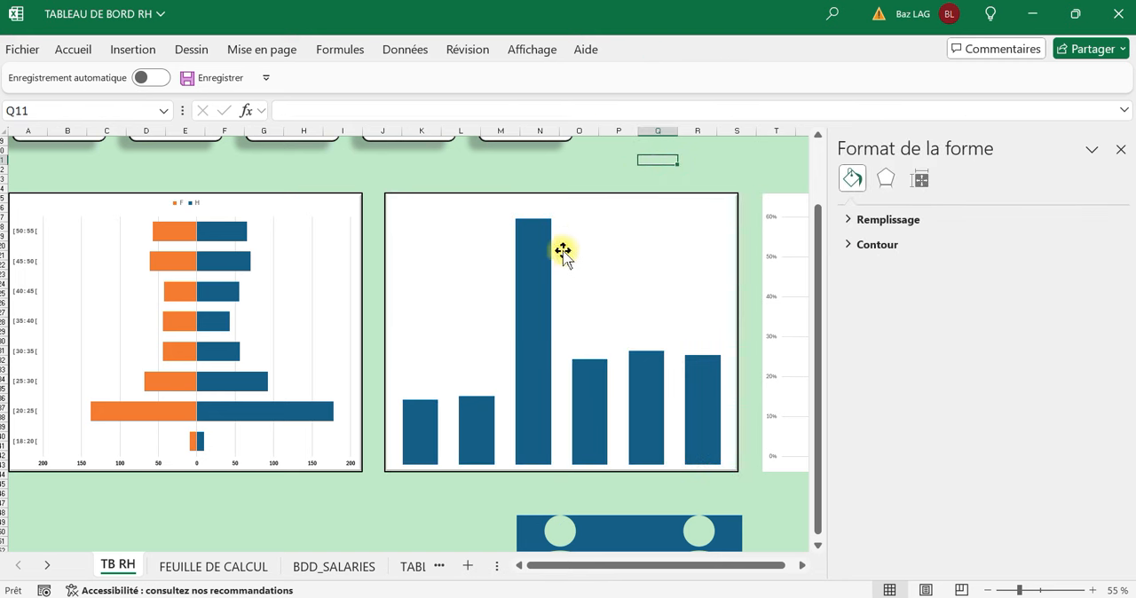
Fill the columns of the average salary chart with the Briques horizontales pattern.
{"action": "left_click", "coordinate": [538, 290]}
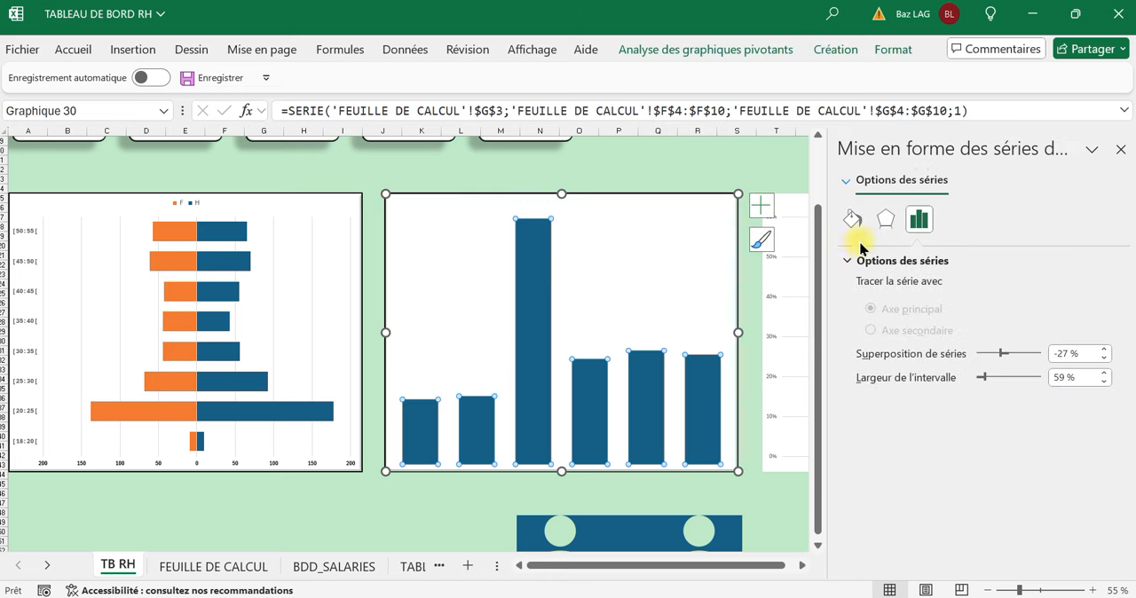
{"action": "left_click", "coordinate": [852, 221]}
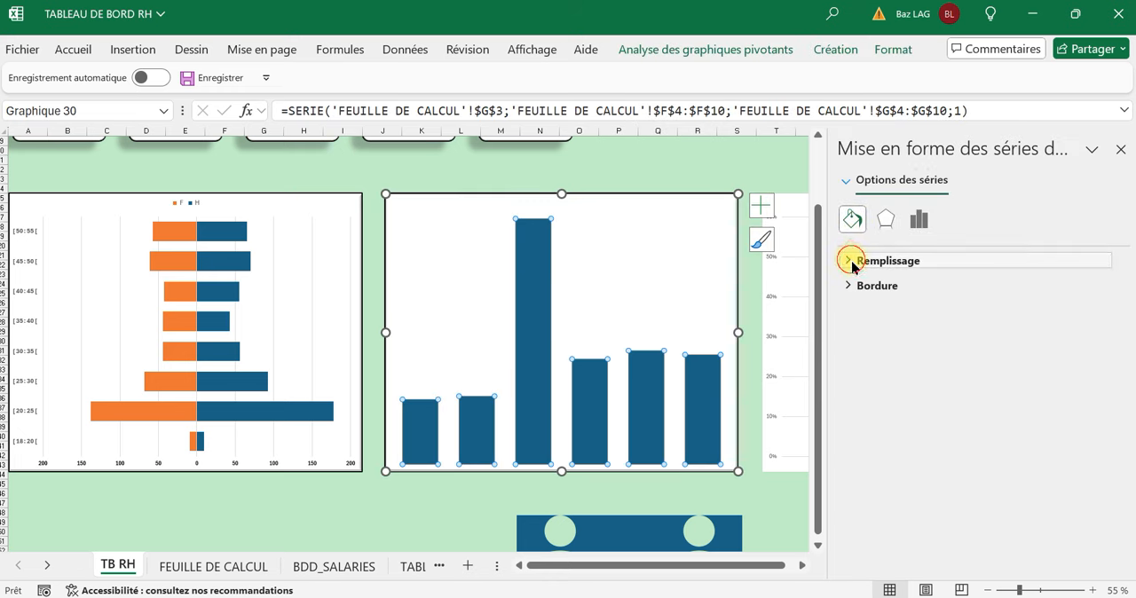
{"action": "left_click", "coordinate": [854, 260]}
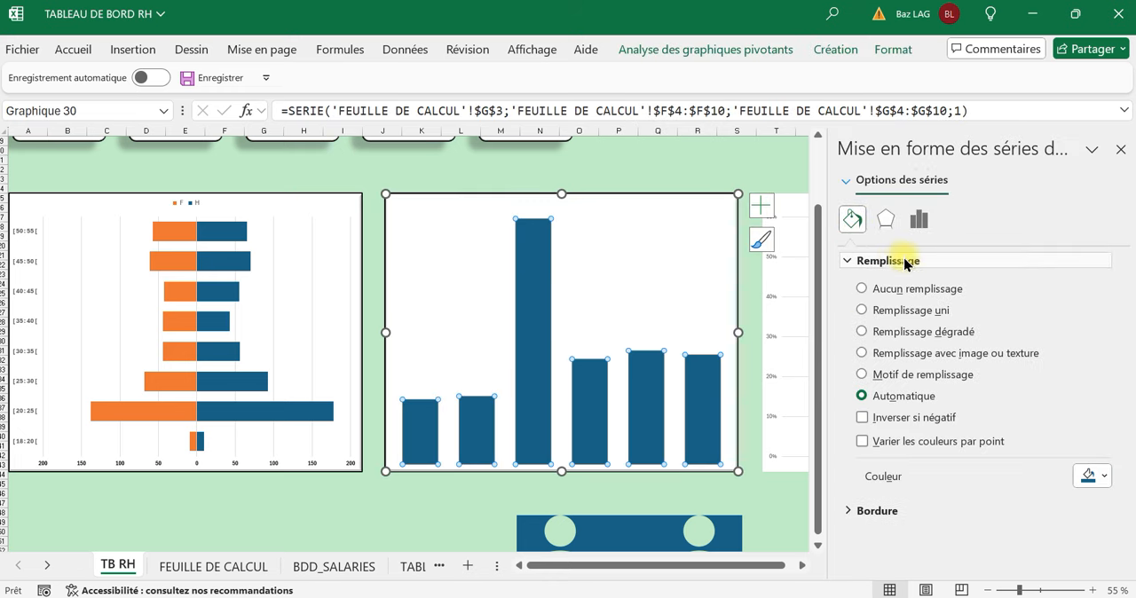
{"action": "left_click", "coordinate": [899, 377]}
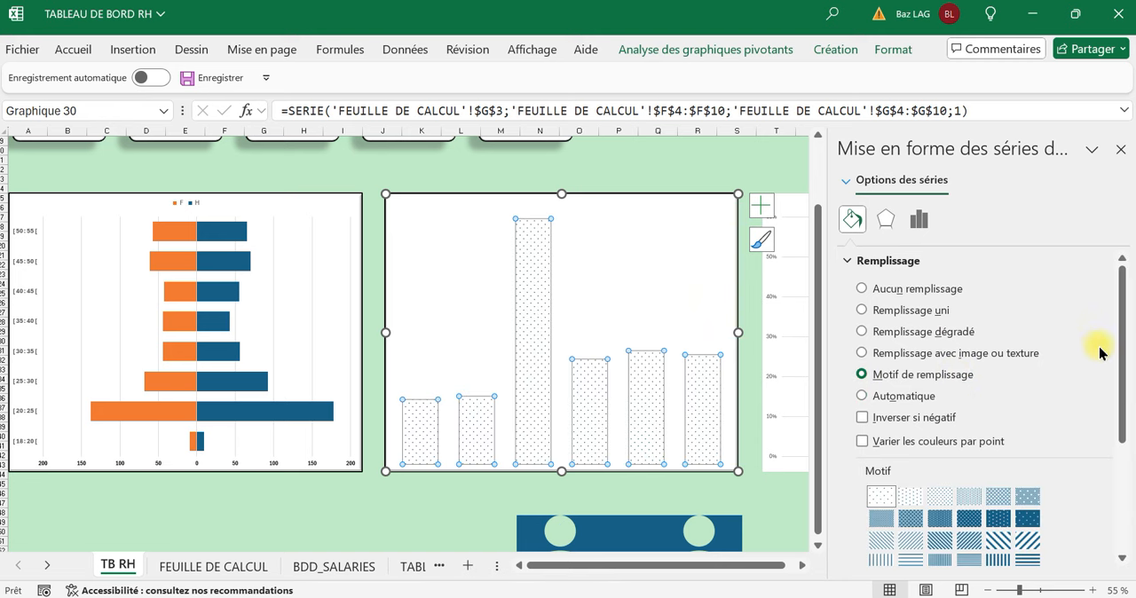
{"action": "left_click_drag", "start_coordinate": [1125, 380], "coordinate": [1106, 475]}
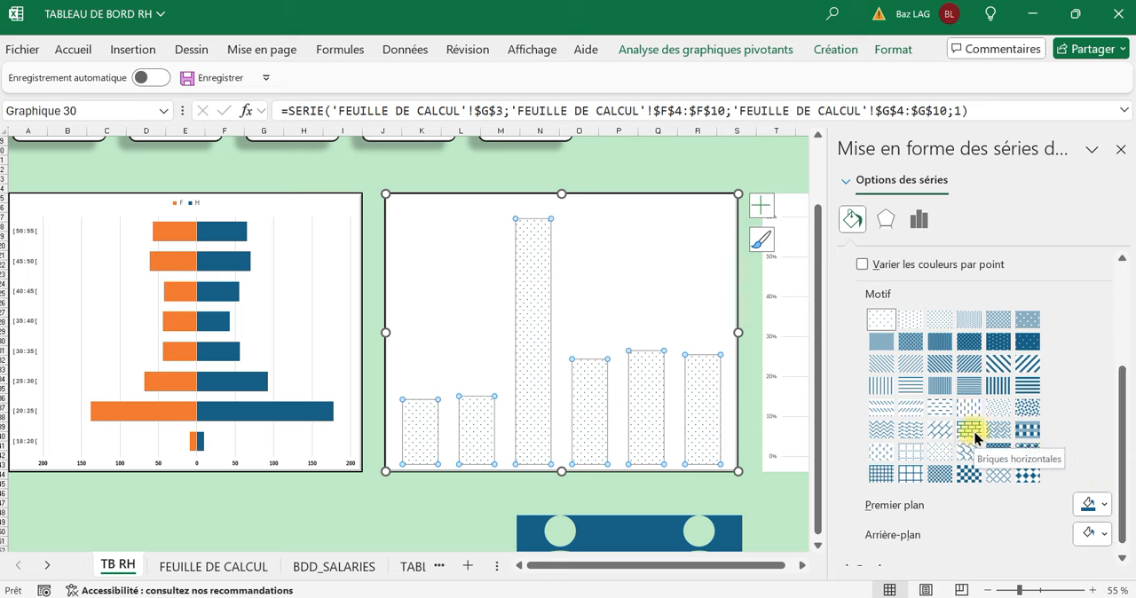
{"action": "left_click", "coordinate": [970, 431]}
Set the brick pattern's foreground to dark purple and its background to light green, after trying a yellow background.
{"action": "left_click", "coordinate": [1097, 515]}
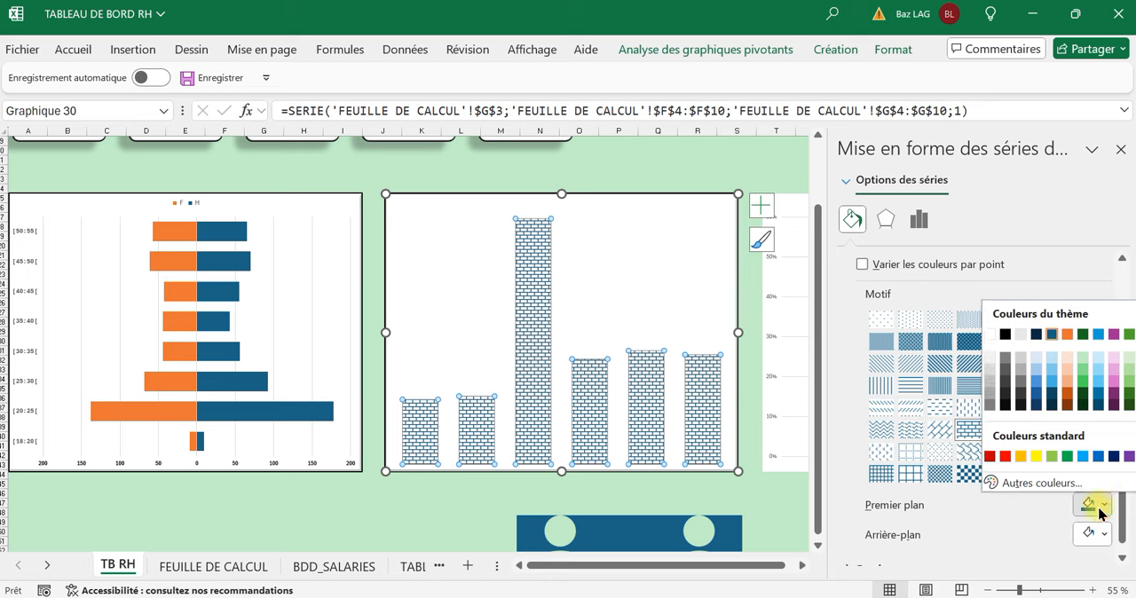
{"action": "left_click", "coordinate": [1116, 410]}
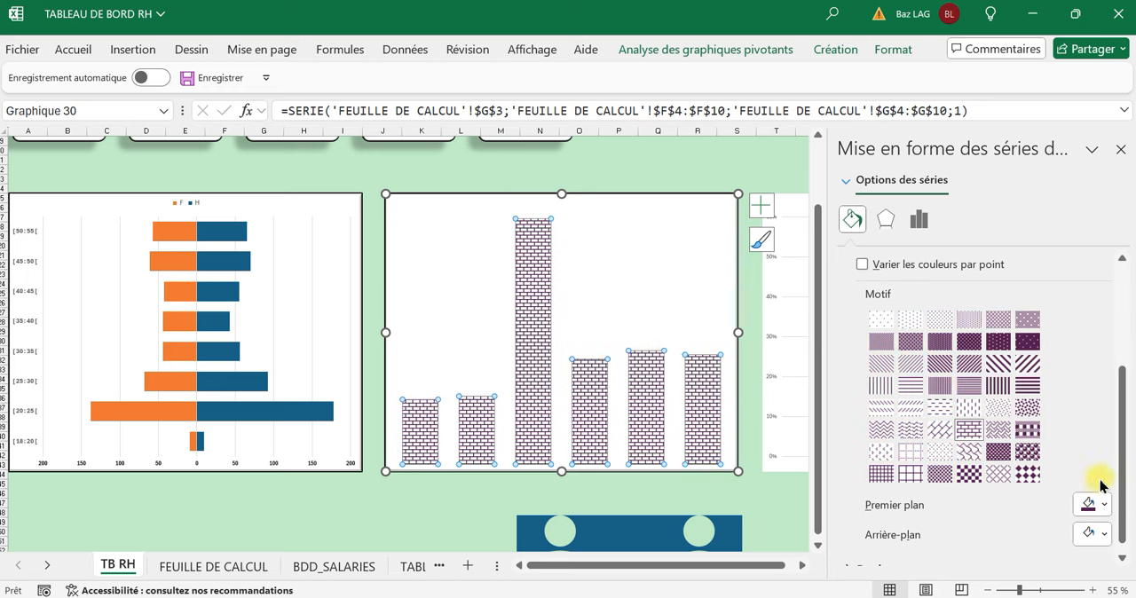
{"action": "left_click", "coordinate": [1094, 533]}
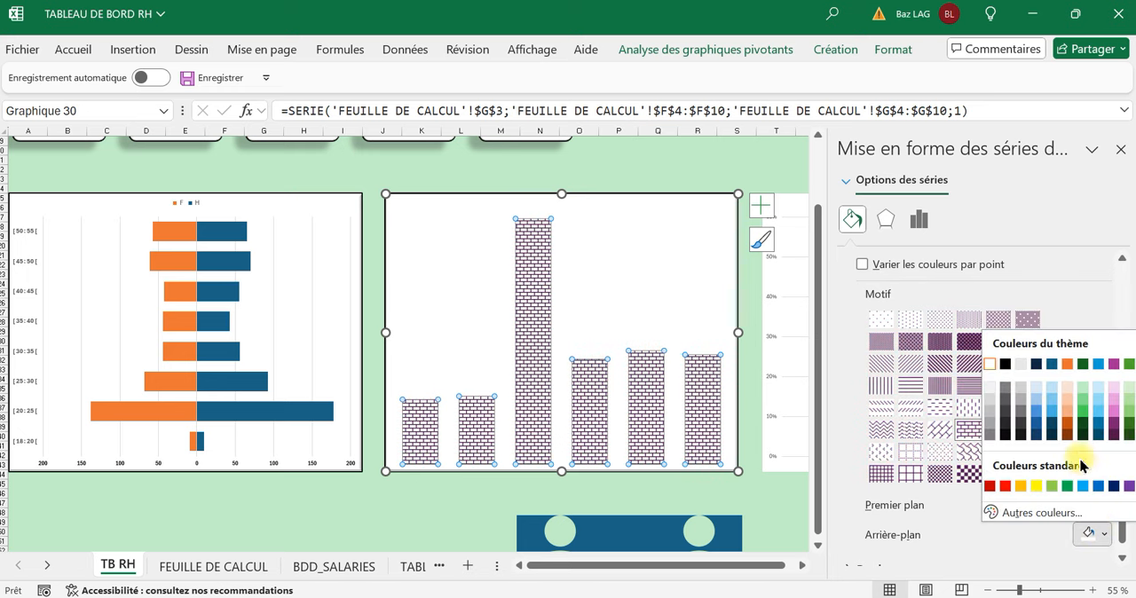
{"action": "left_click", "coordinate": [1039, 487]}
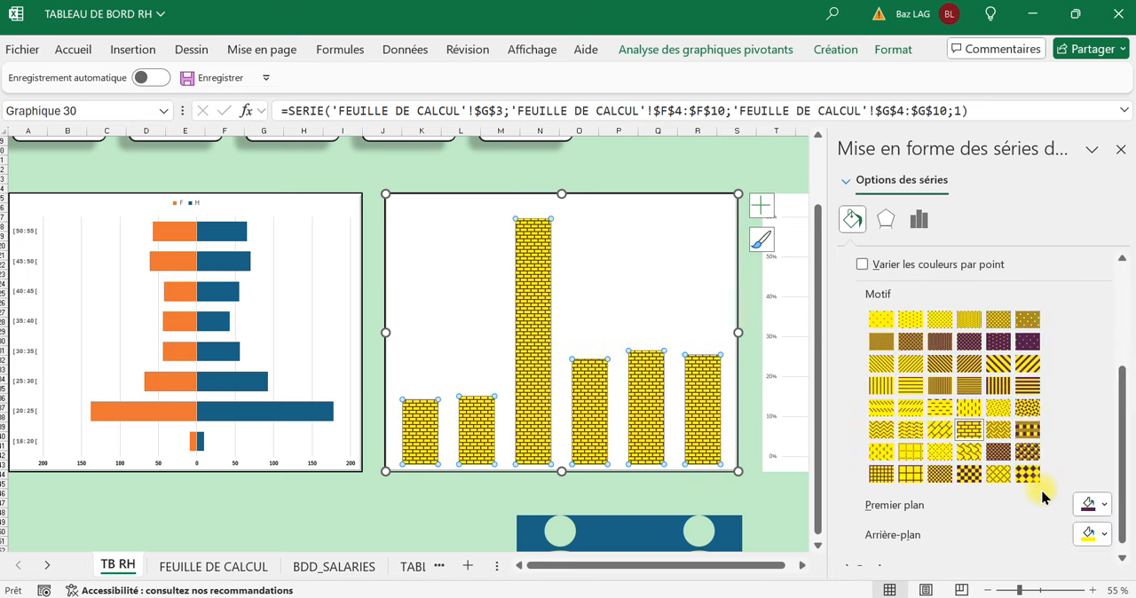
{"action": "left_click", "coordinate": [1094, 533]}
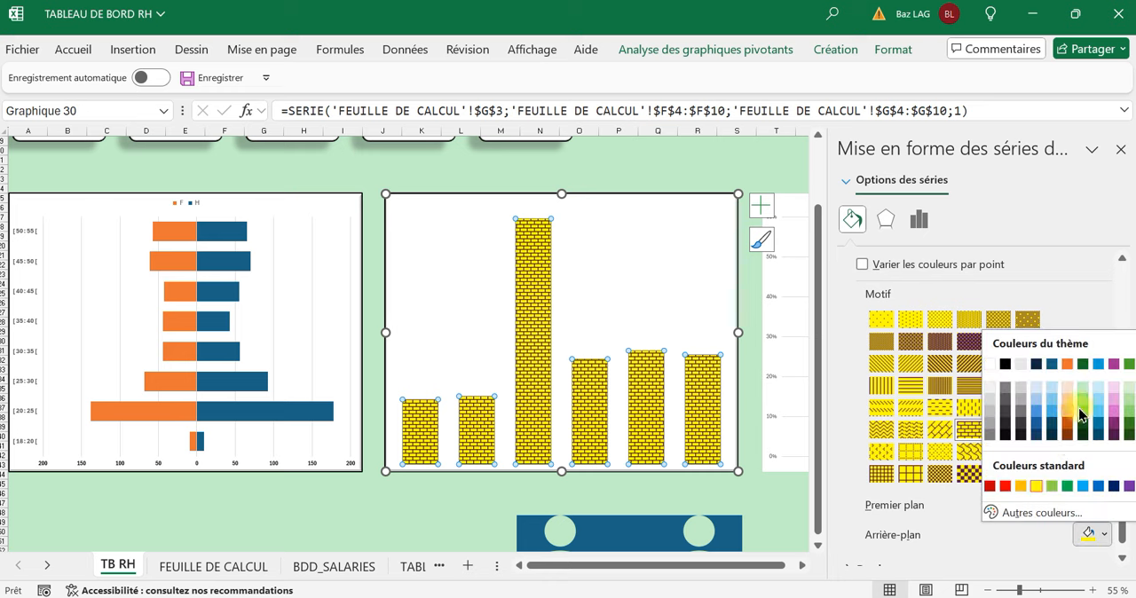
{"action": "left_click", "coordinate": [1128, 392]}
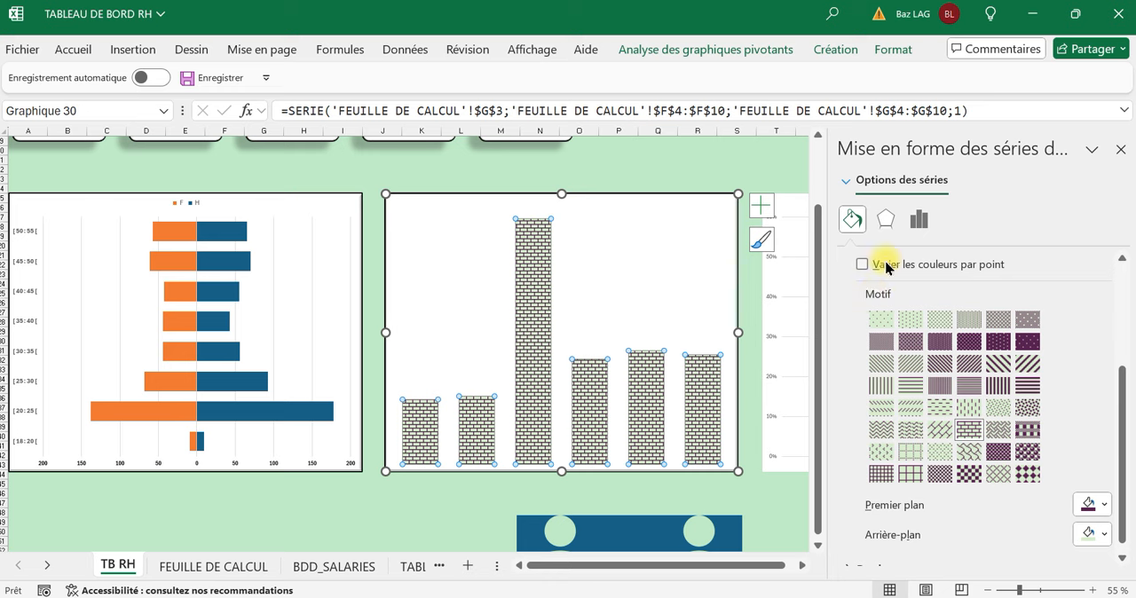
Give the columns of the average salary chart a solid dark purple border.
{"action": "scroll", "coordinate": [879, 267], "scroll_direction": "up", "scroll_amount": 3}
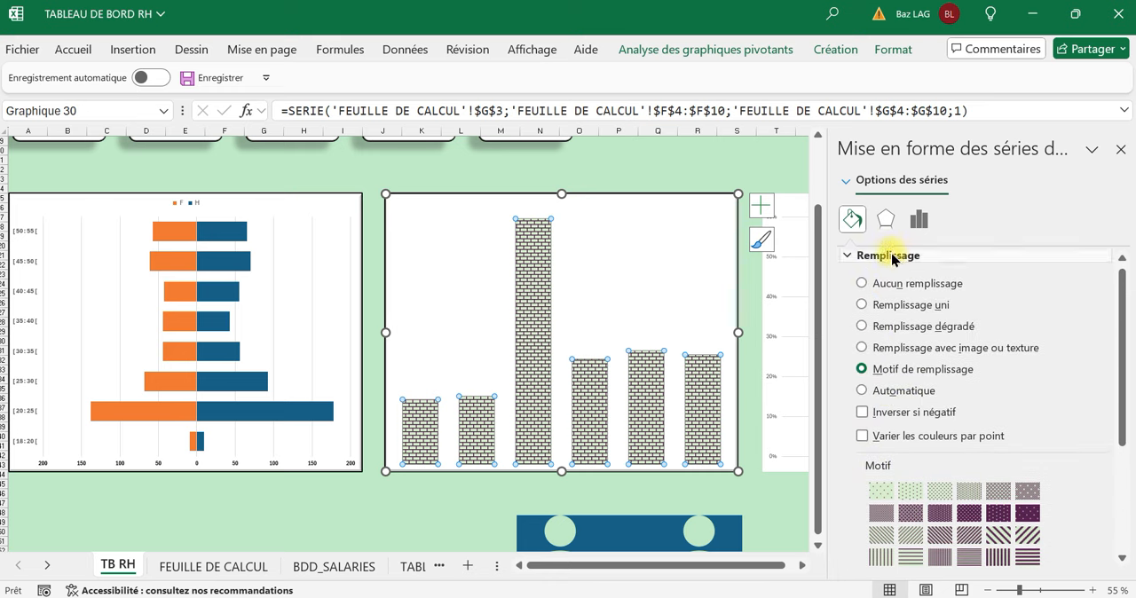
{"action": "left_click", "coordinate": [883, 257]}
{"action": "left_click", "coordinate": [858, 288]}
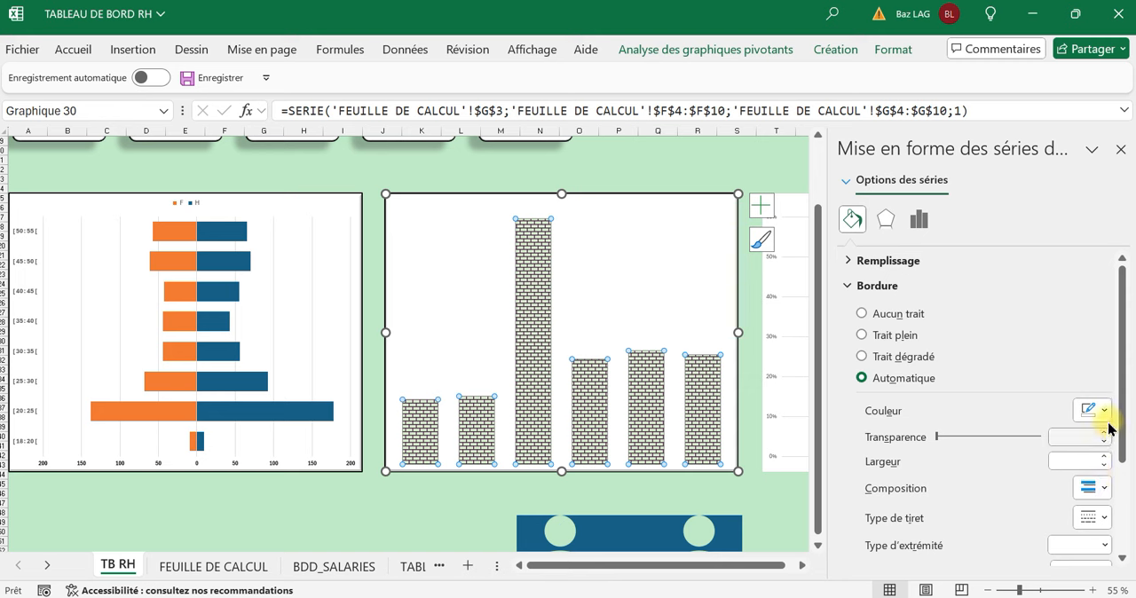
{"action": "left_click", "coordinate": [1107, 414]}
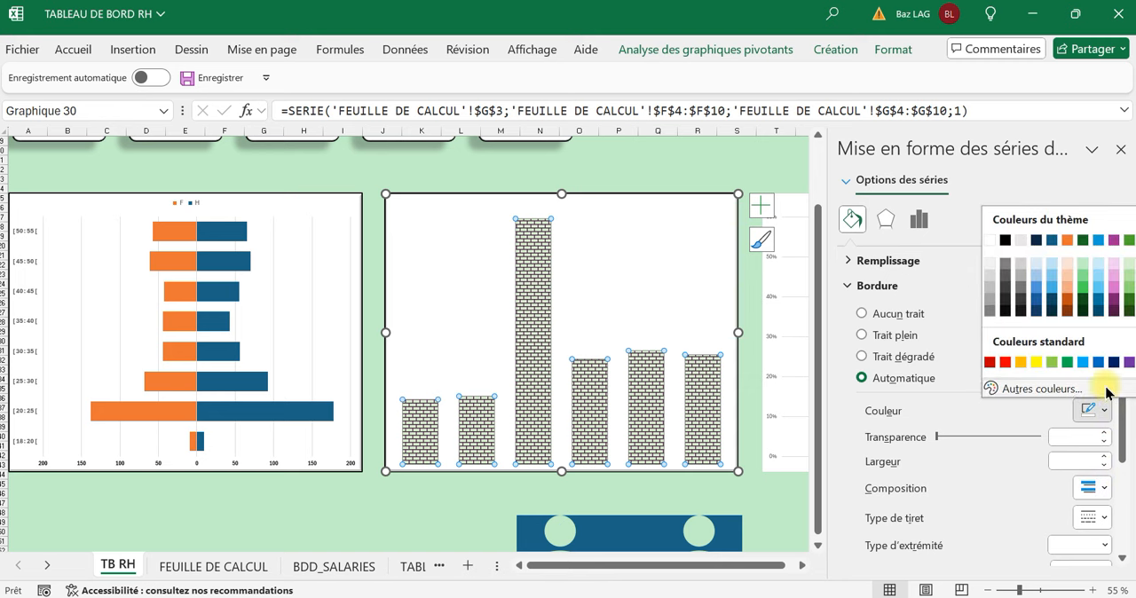
{"action": "left_click", "coordinate": [1109, 302]}
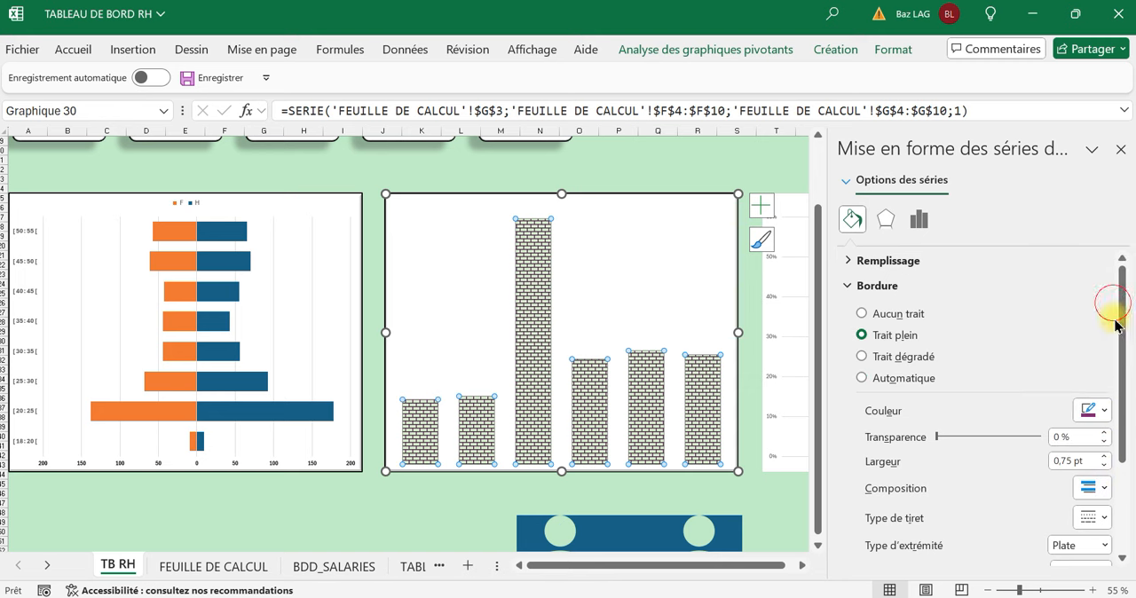
Set the column border width to 2 pt, after trying thicker widths, and close the formatting pane.
{"action": "double_click", "coordinate": [1101, 459]}
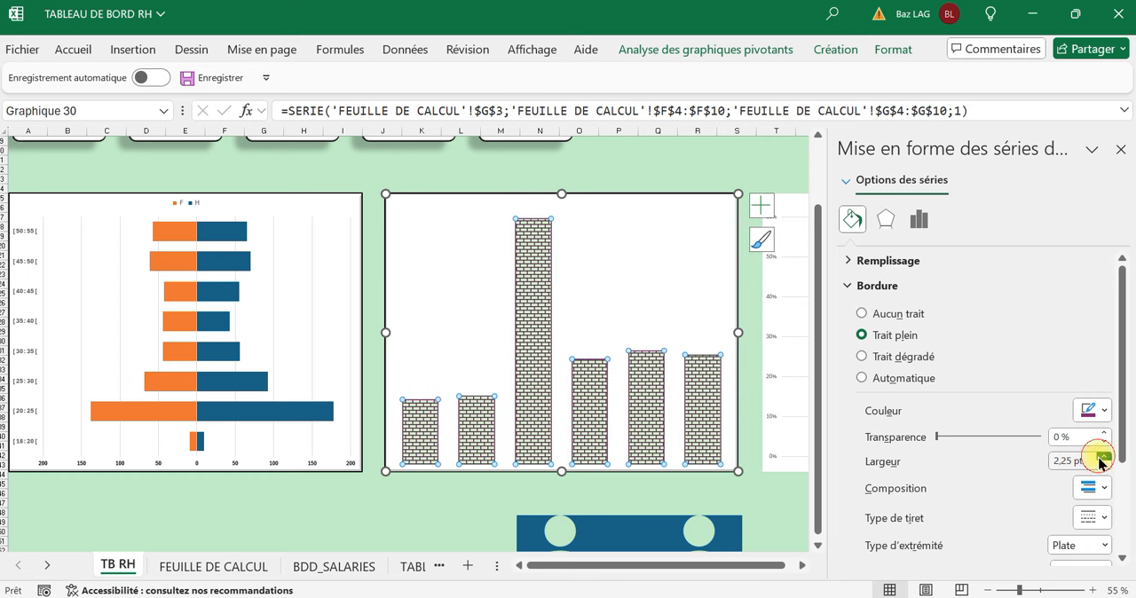
{"action": "left_click", "coordinate": [1101, 460]}
{"action": "left_click", "coordinate": [1101, 459]}
{"action": "left_click", "coordinate": [1100, 460]}
{"action": "left_click", "coordinate": [1100, 459]}
{"action": "left_click", "coordinate": [1101, 460]}
{"action": "left_click", "coordinate": [1101, 460]}
{"action": "left_click", "coordinate": [1101, 460]}
{"action": "left_click", "coordinate": [1101, 460]}
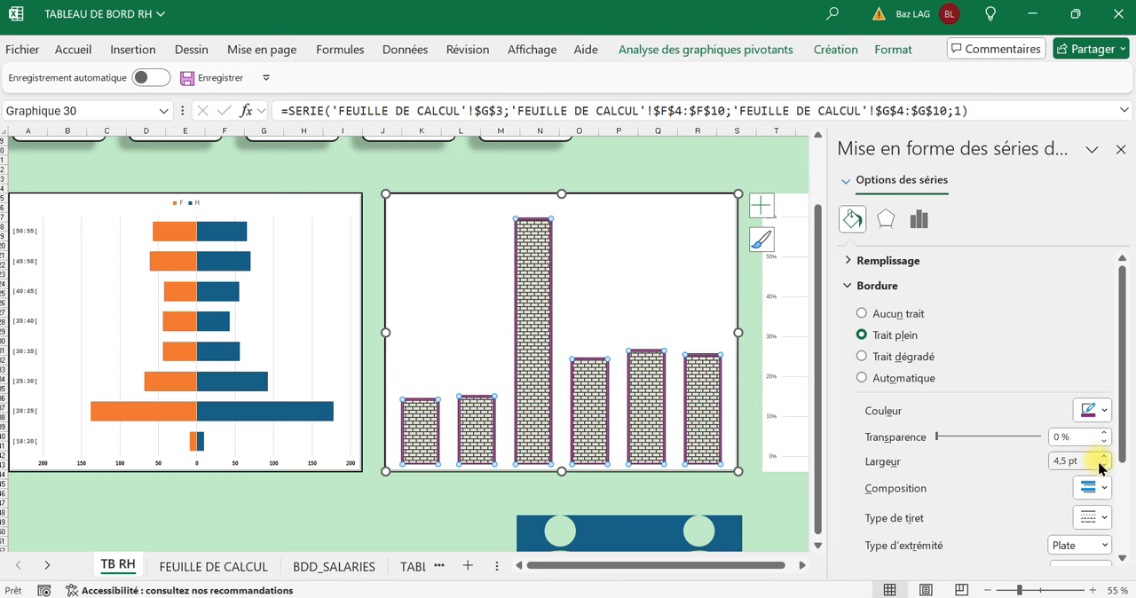
{"action": "double_click", "coordinate": [1103, 468]}
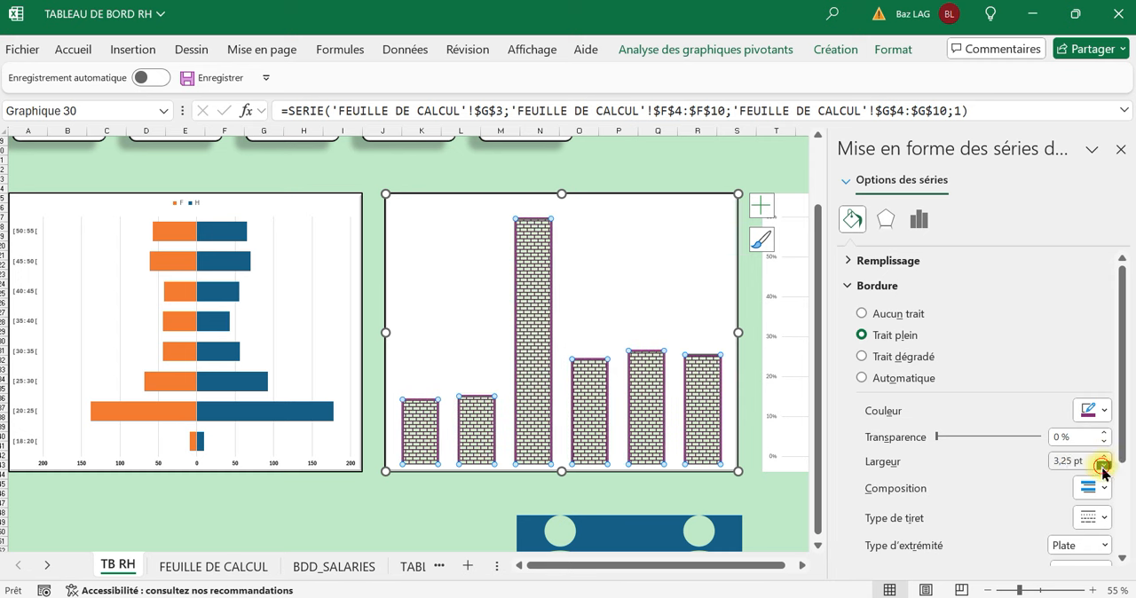
{"action": "left_click", "coordinate": [1103, 467]}
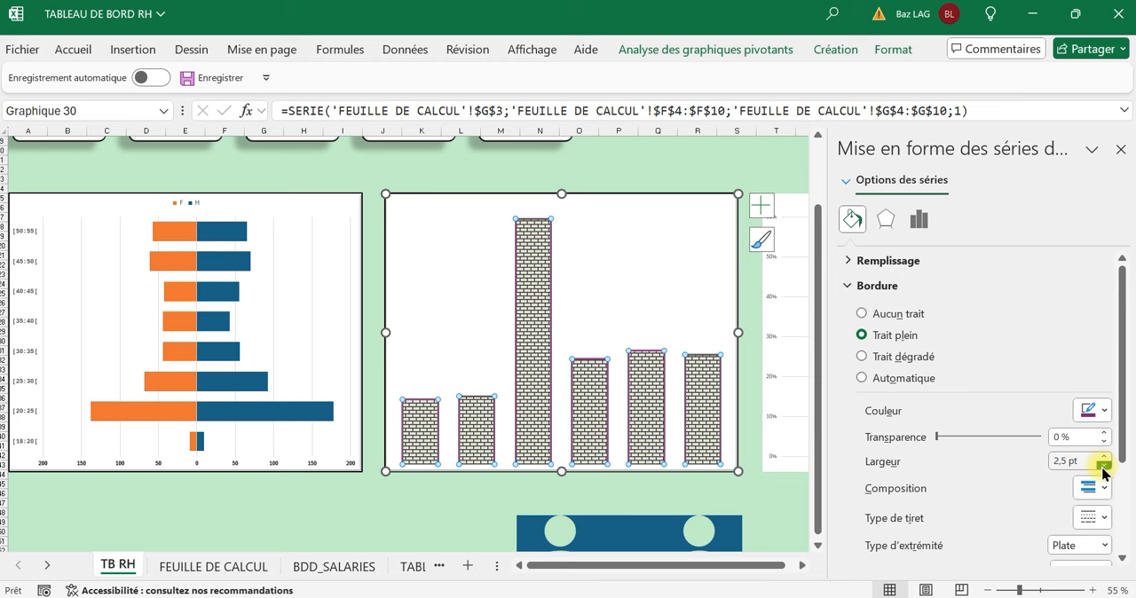
{"action": "left_click", "coordinate": [1103, 467]}
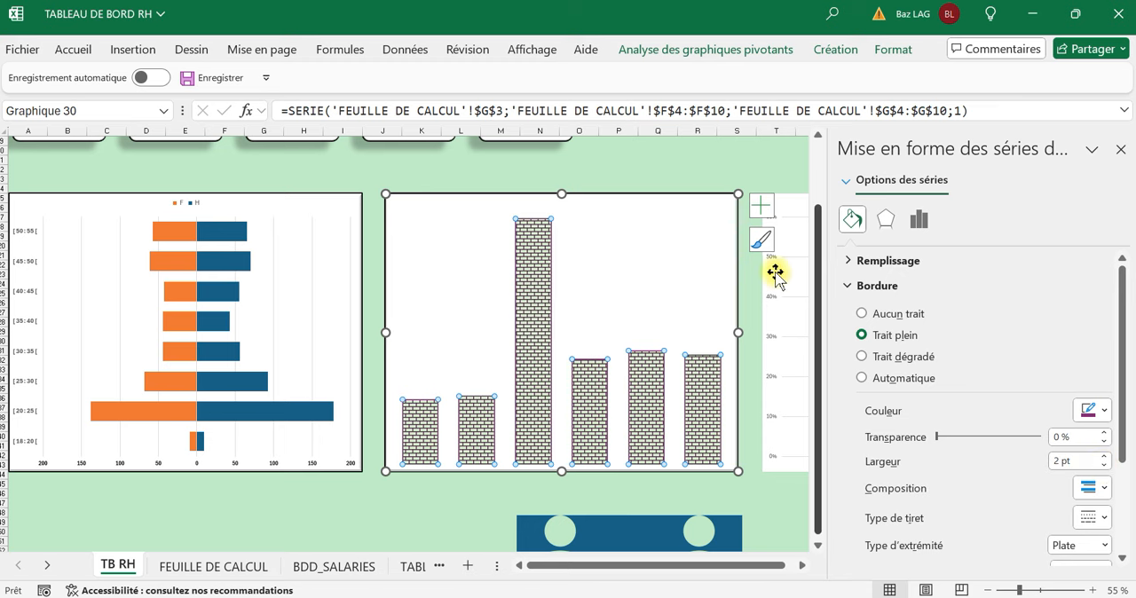
{"action": "left_click", "coordinate": [767, 162]}
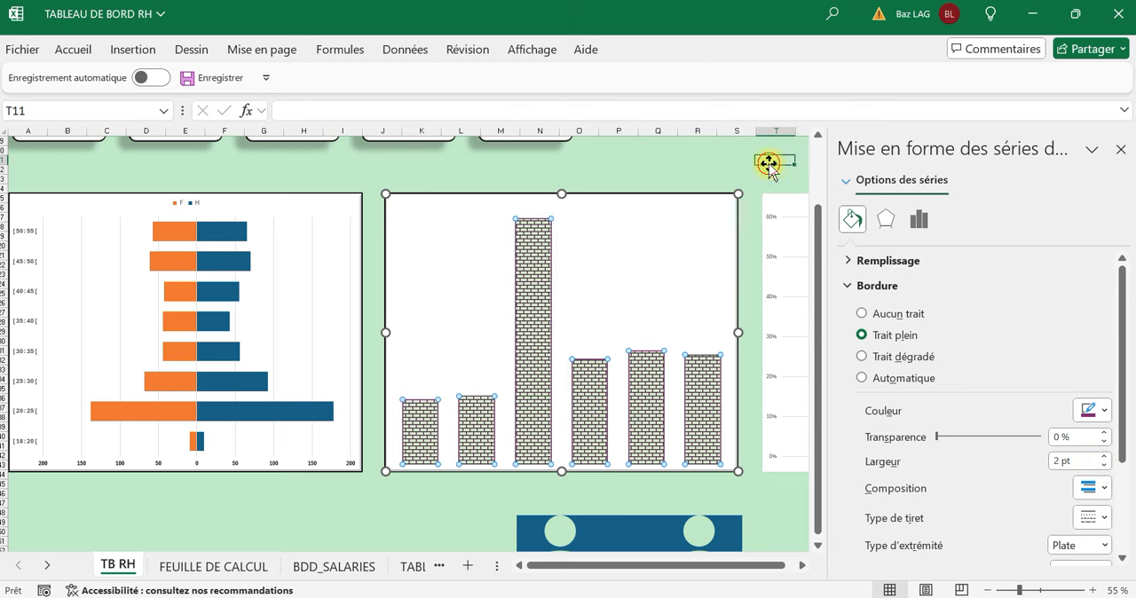
{"action": "left_click", "coordinate": [1121, 150]}
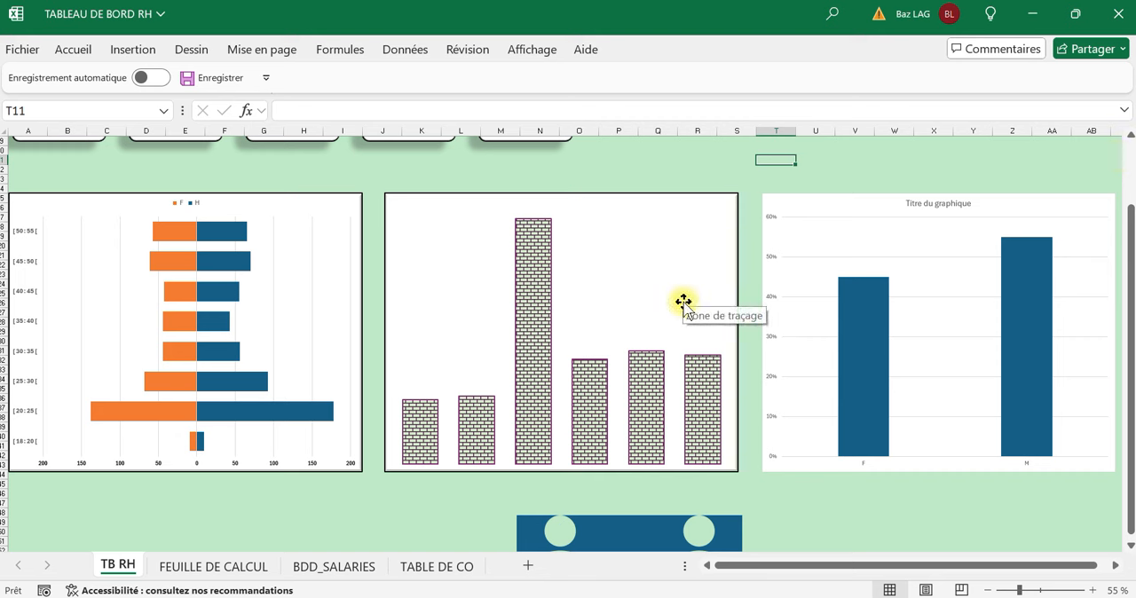
{"action": "left_click", "coordinate": [539, 298]}
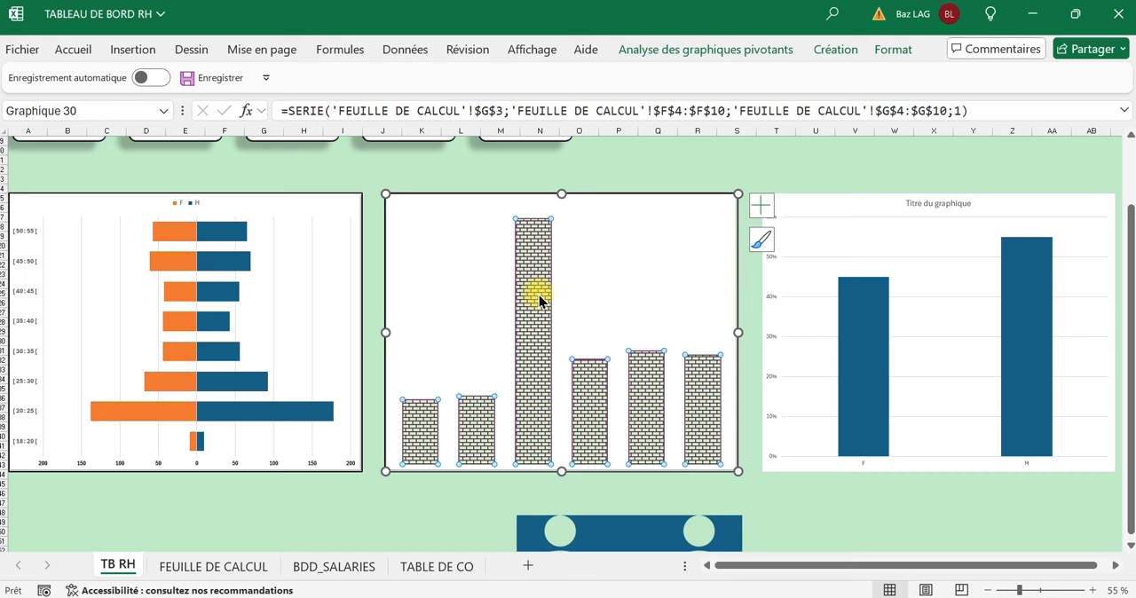
{"action": "left_click", "coordinate": [517, 505]}
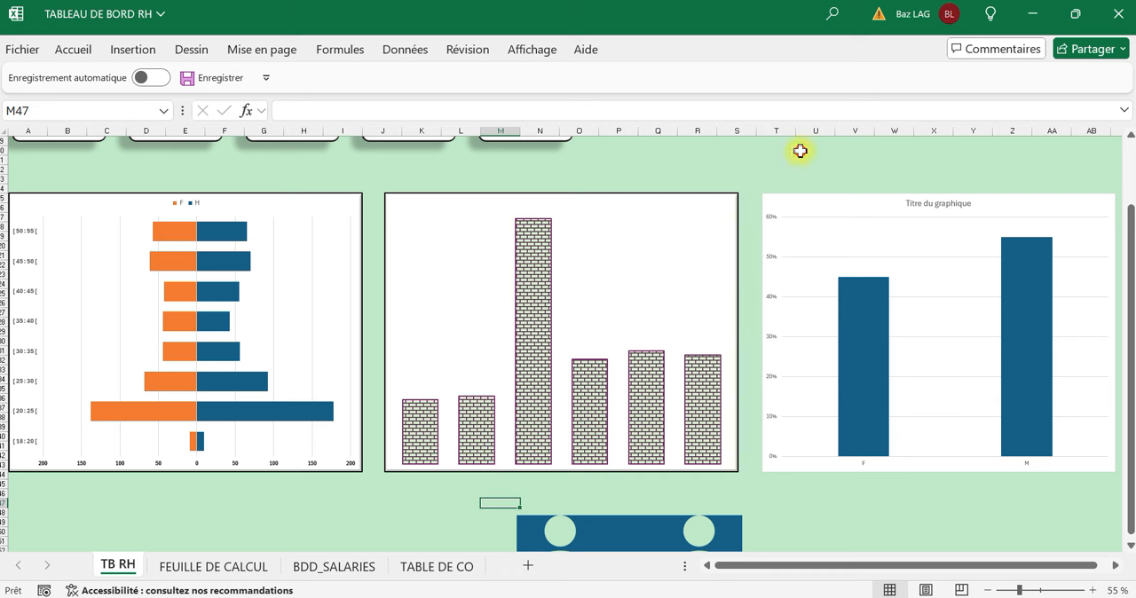
{"action": "left_click", "coordinate": [650, 259]}
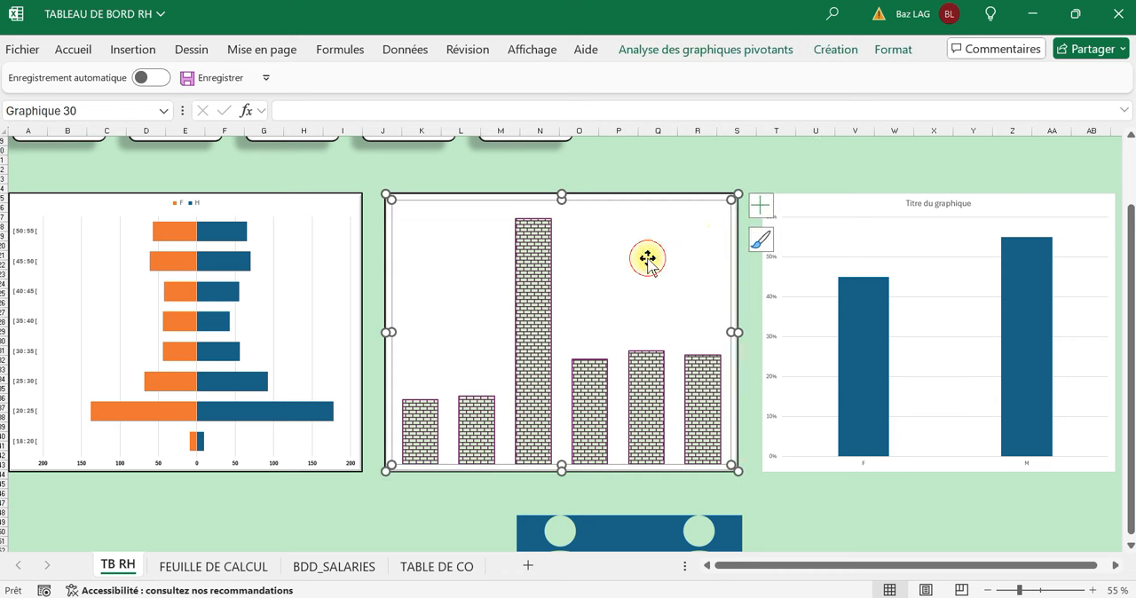
{"action": "left_click", "coordinate": [879, 54]}
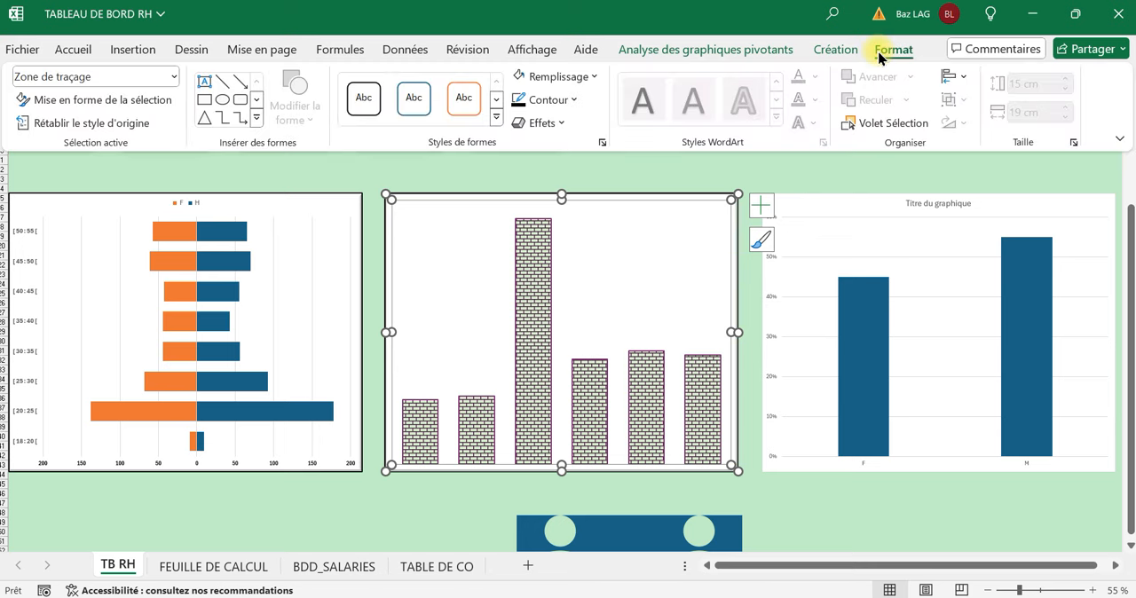
{"action": "left_click", "coordinate": [839, 50]}
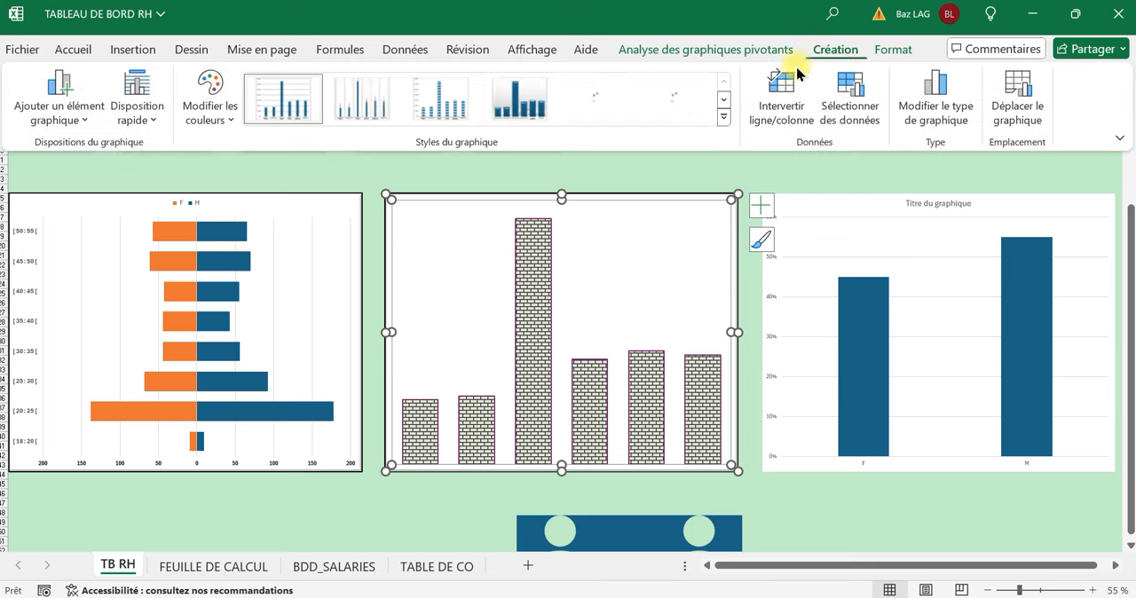
{"action": "left_click", "coordinate": [78, 125]}
{"action": "mouse_move", "coordinate": [77, 153]}
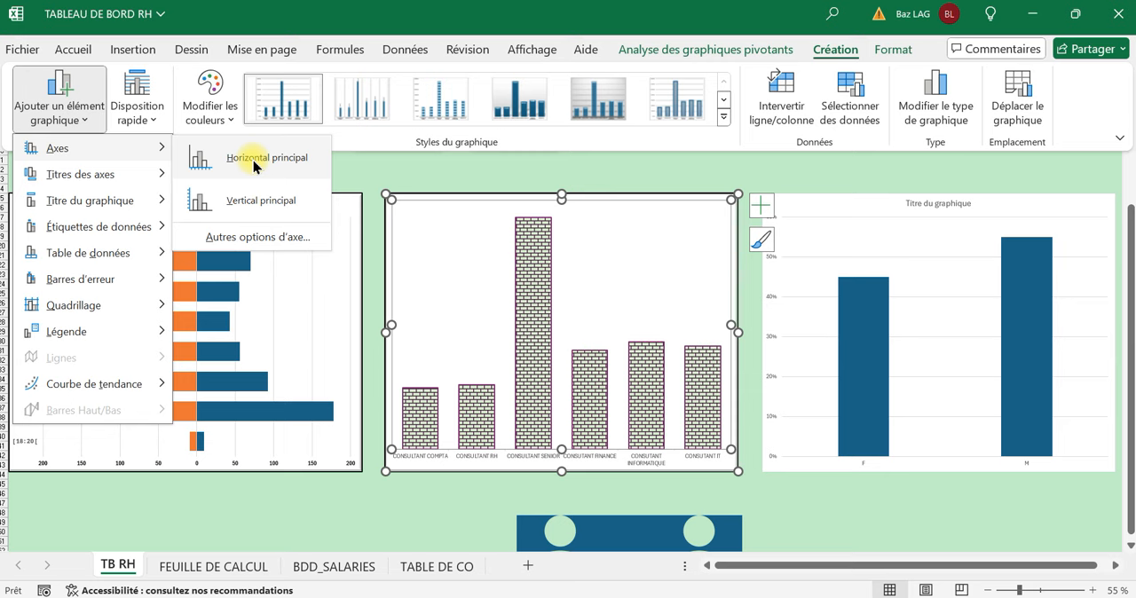
{"action": "left_click", "coordinate": [778, 180]}
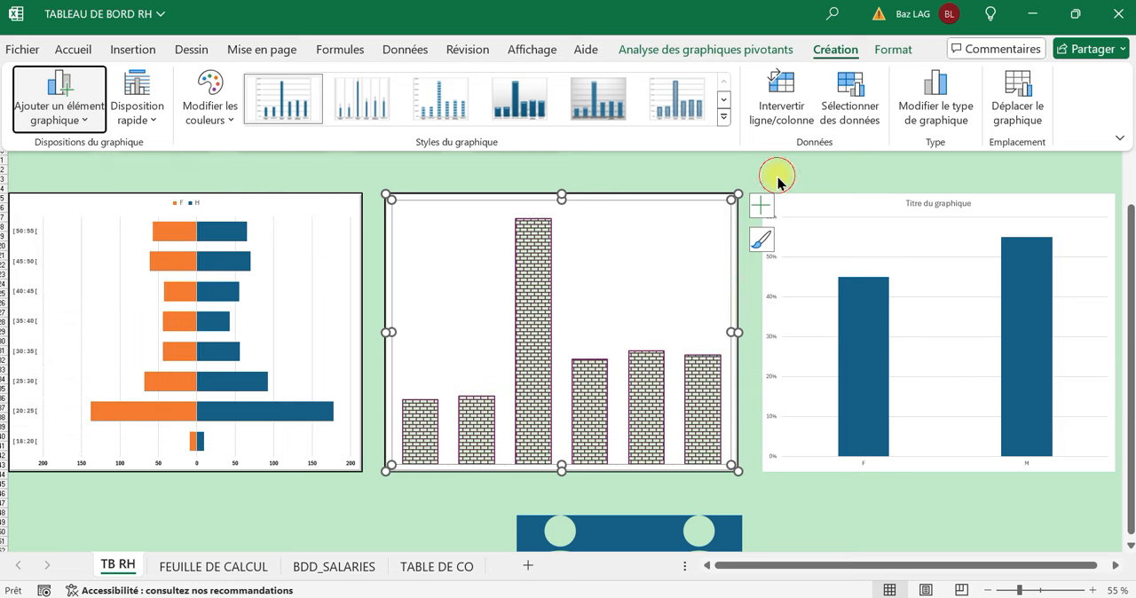
Add data callouts (légendes de données) to the column series of the average salary chart.
{"action": "left_click", "coordinate": [543, 295]}
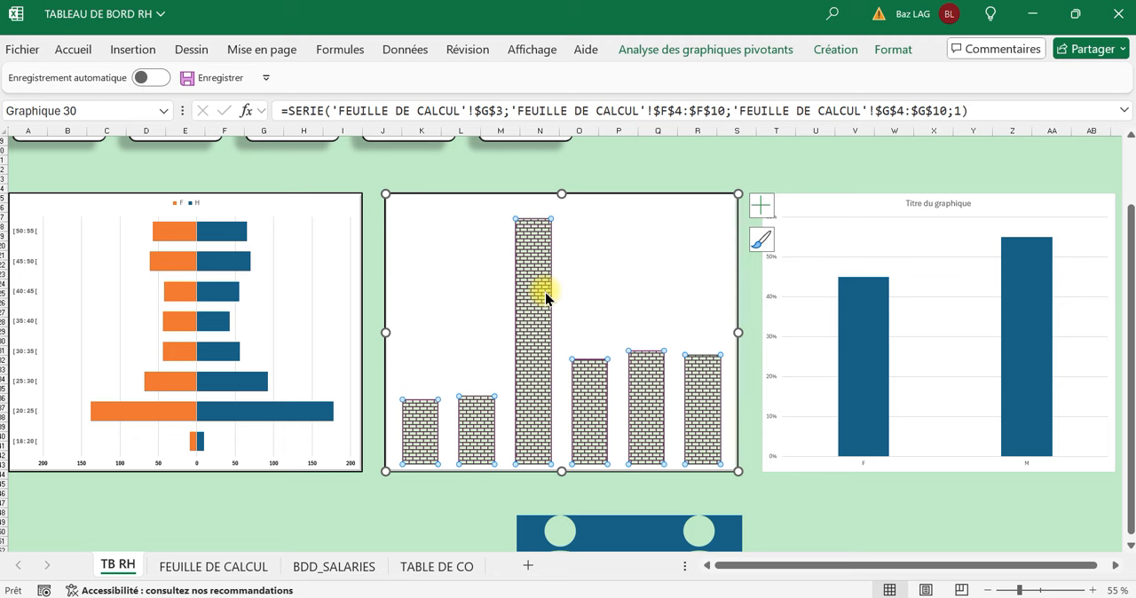
{"action": "right_click", "coordinate": [546, 298]}
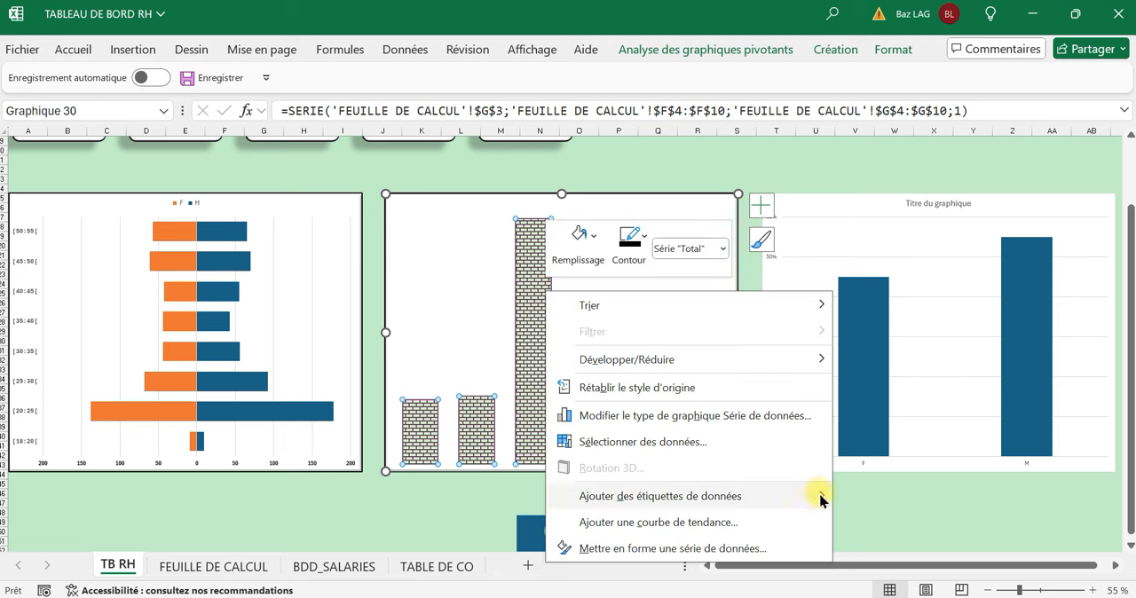
{"action": "mouse_move", "coordinate": [822, 495]}
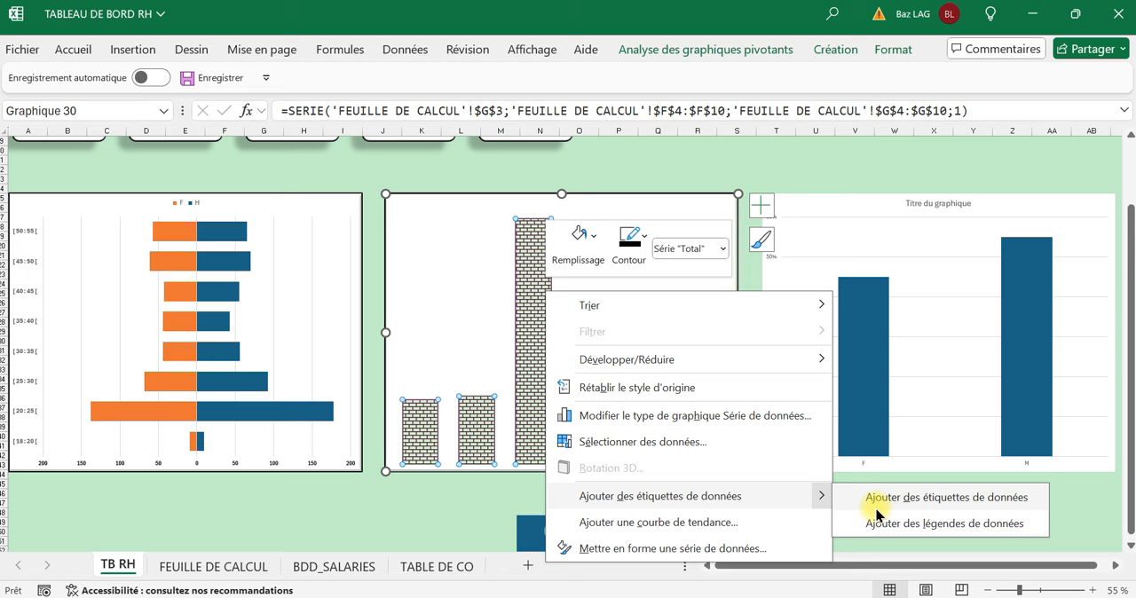
{"action": "left_click", "coordinate": [902, 525]}
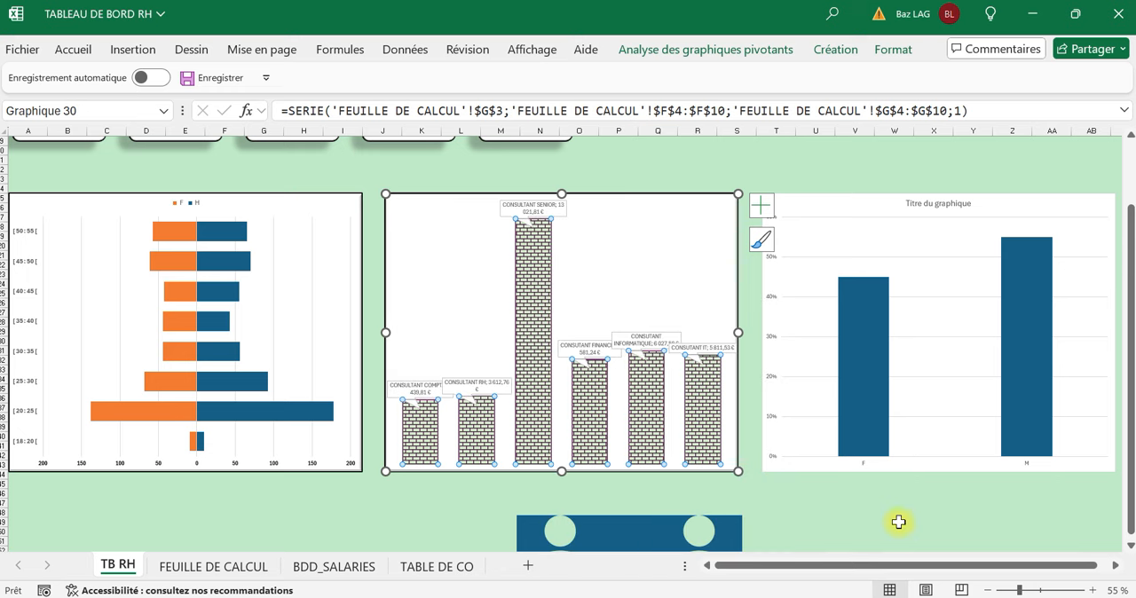
Select all data callouts of the average salary chart and open the fill colour choices for them.
{"action": "left_click", "coordinate": [525, 209]}
{"action": "left_click", "coordinate": [76, 53]}
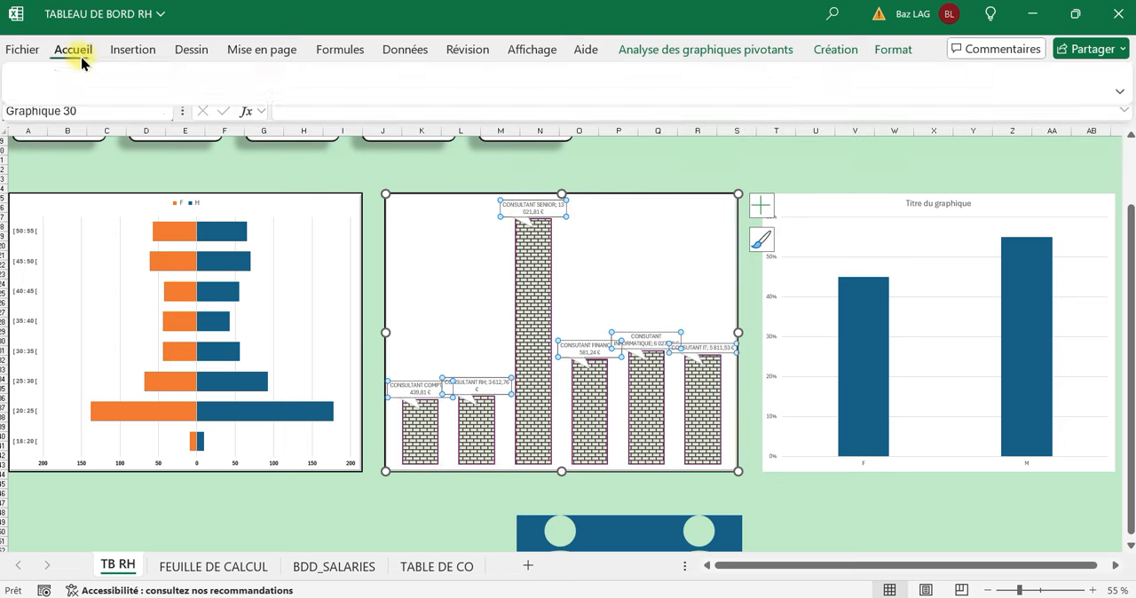
{"action": "left_click", "coordinate": [253, 112]}
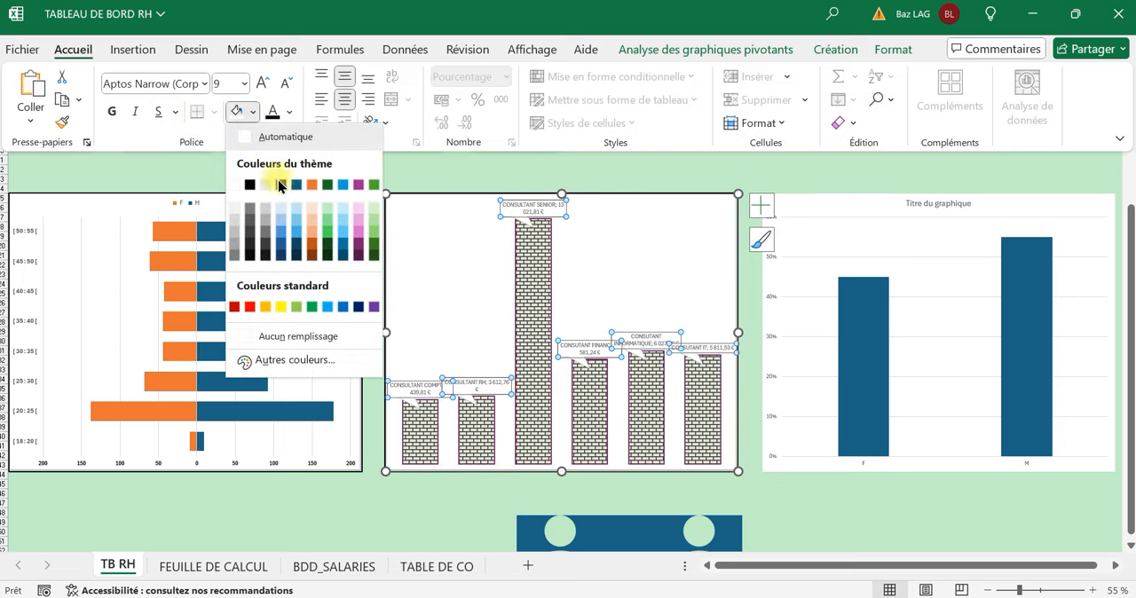
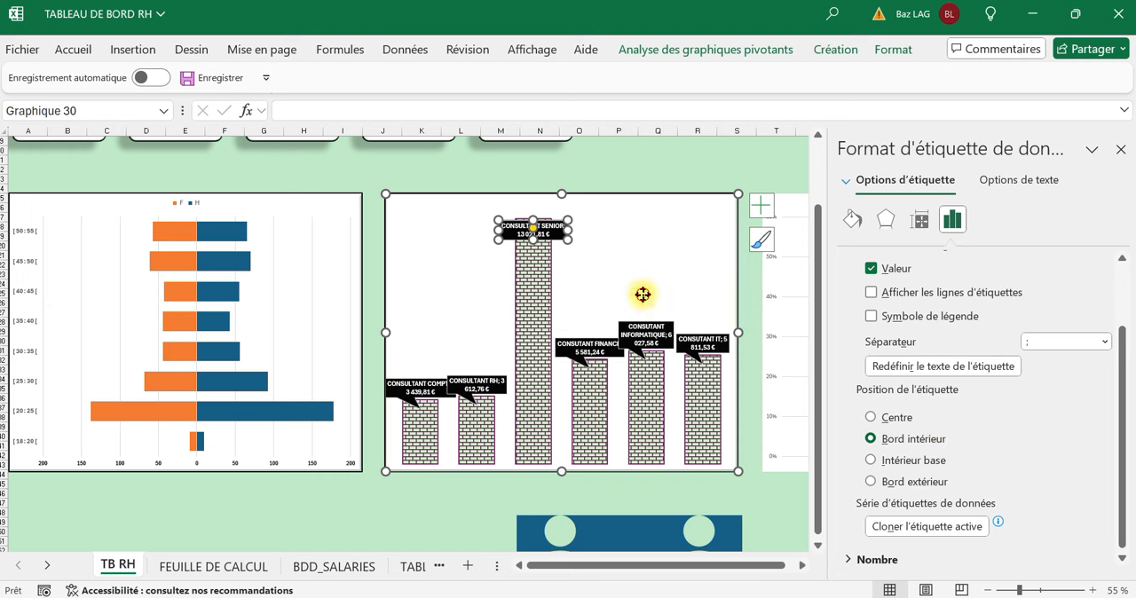
{"action": "left_click", "coordinate": [643, 294]}
{"action": "left_click", "coordinate": [533, 230]}
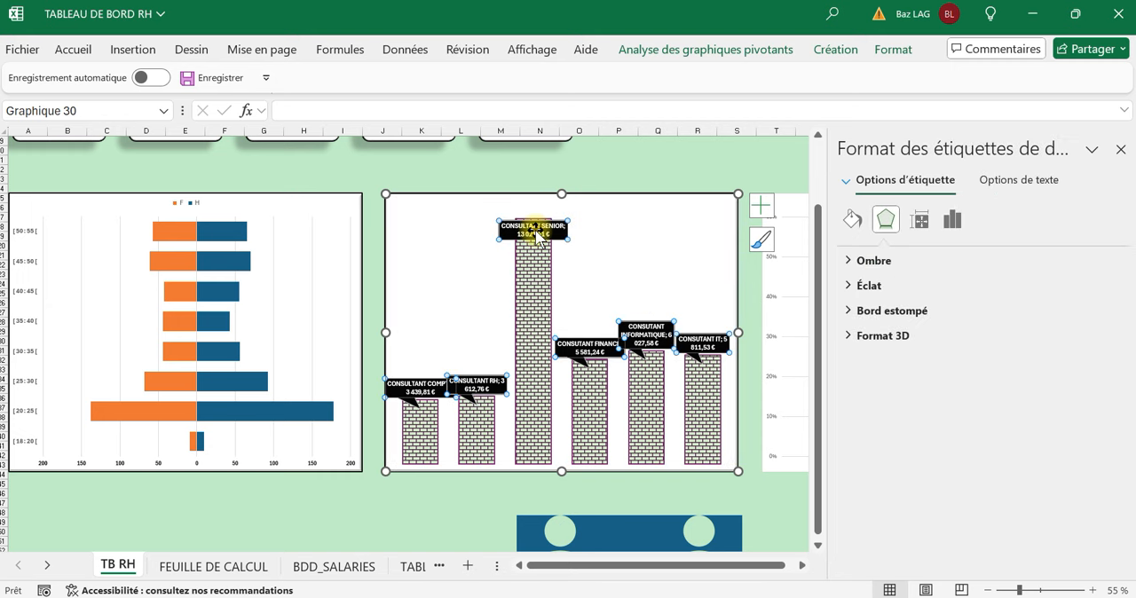
{"action": "left_click", "coordinate": [642, 289]}
{"action": "left_click", "coordinate": [544, 234]}
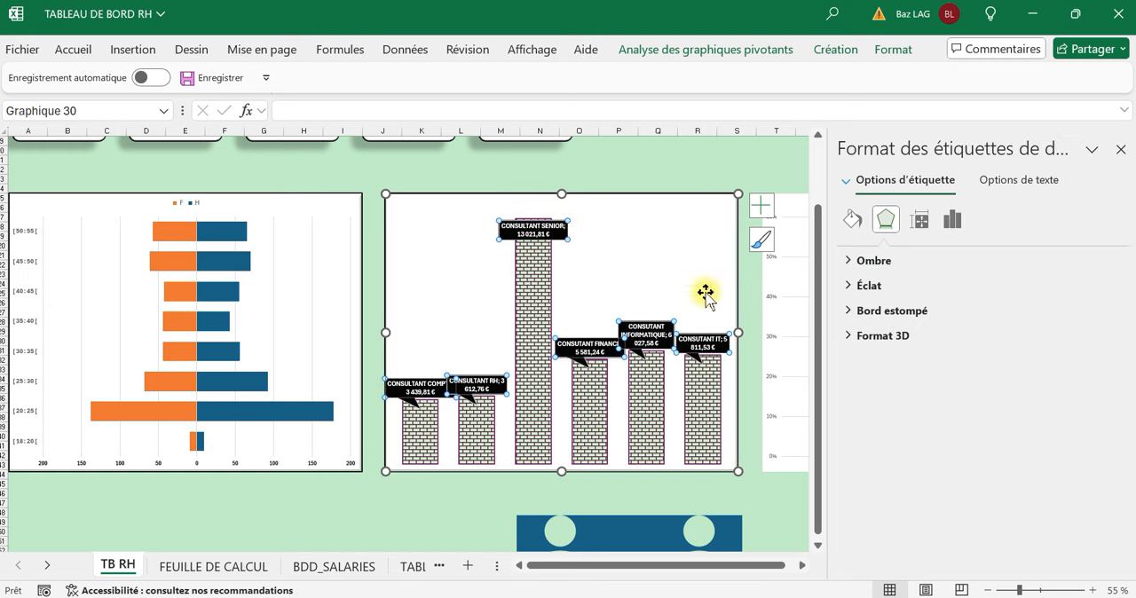
{"action": "left_click", "coordinate": [656, 268]}
{"action": "left_click", "coordinate": [532, 227]}
{"action": "left_click", "coordinate": [632, 278]}
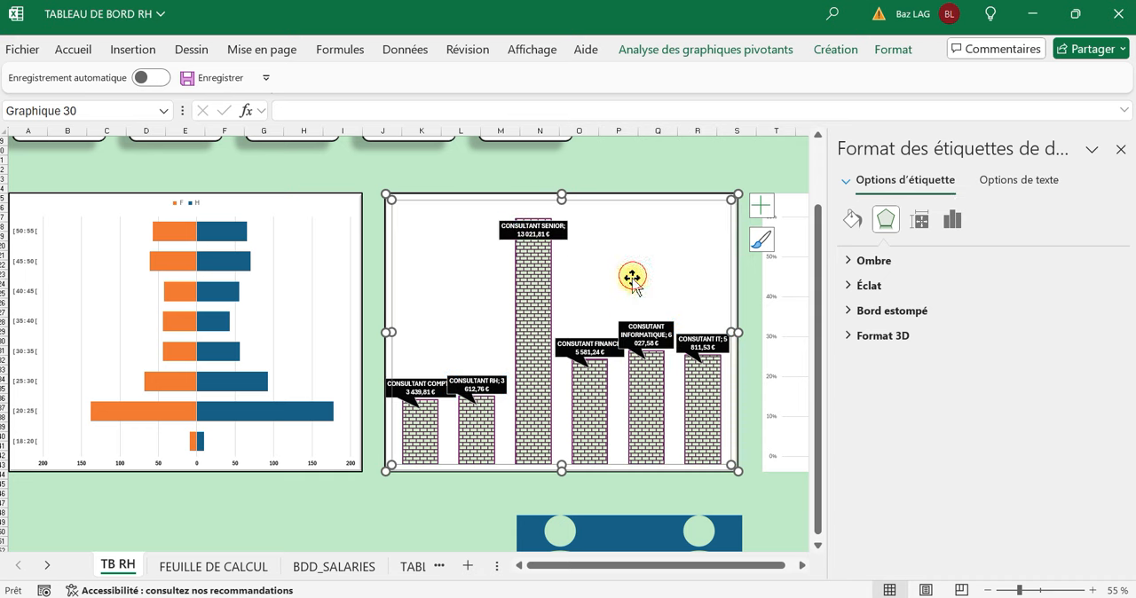
{"action": "left_click", "coordinate": [470, 384]}
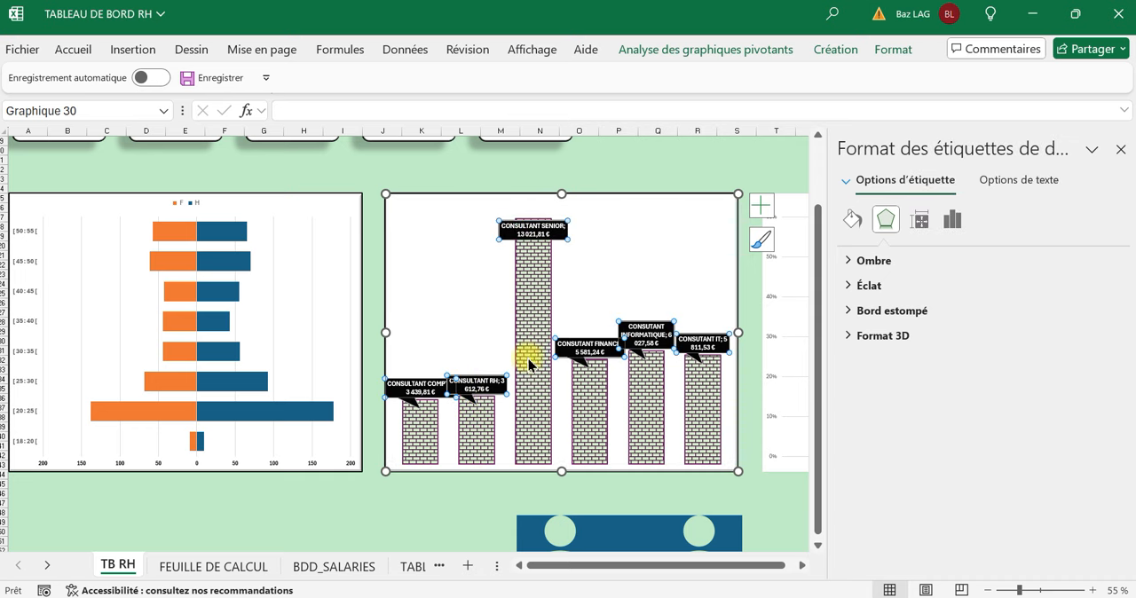
{"action": "left_click", "coordinate": [619, 295]}
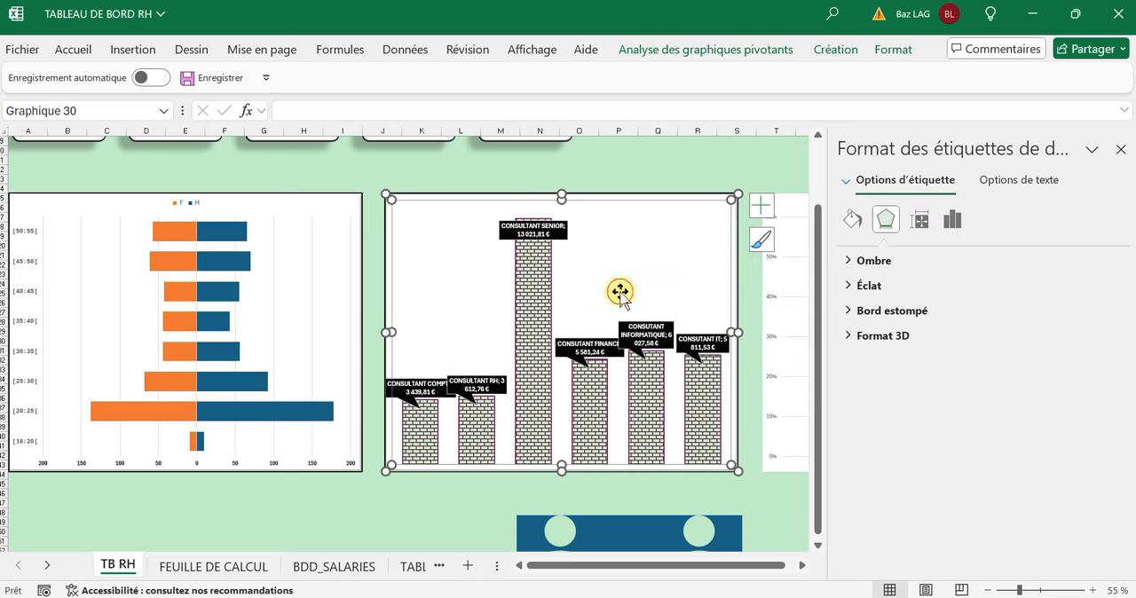
Set the separator of all data callouts in the average salary chart to a new line (Nouvelle ligne).
{"action": "left_click", "coordinate": [411, 378]}
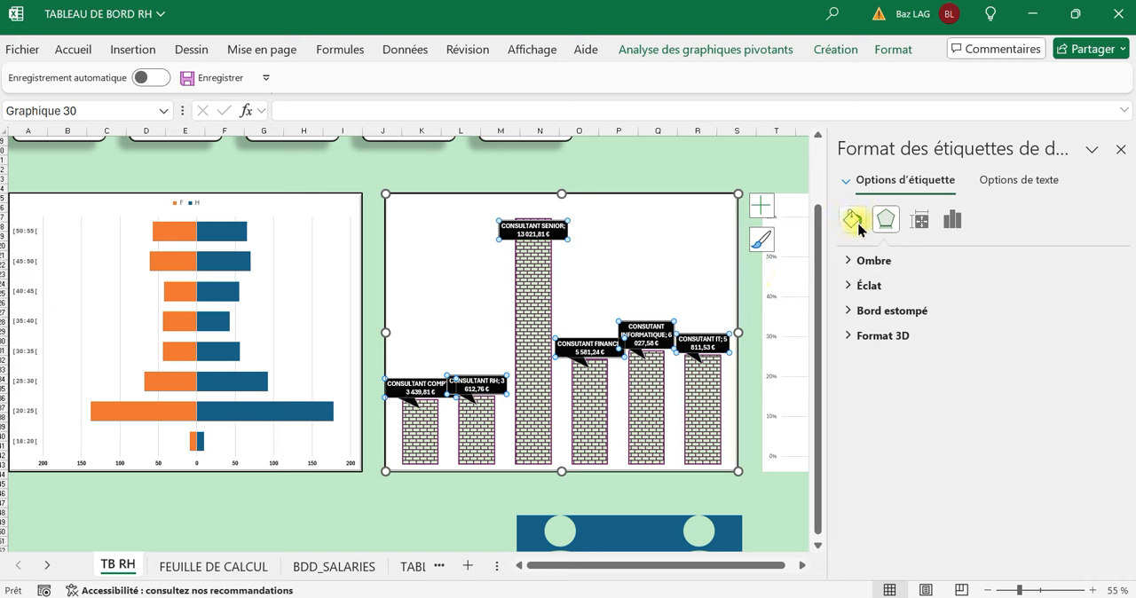
{"action": "left_click", "coordinate": [963, 222]}
{"action": "left_click", "coordinate": [859, 261]}
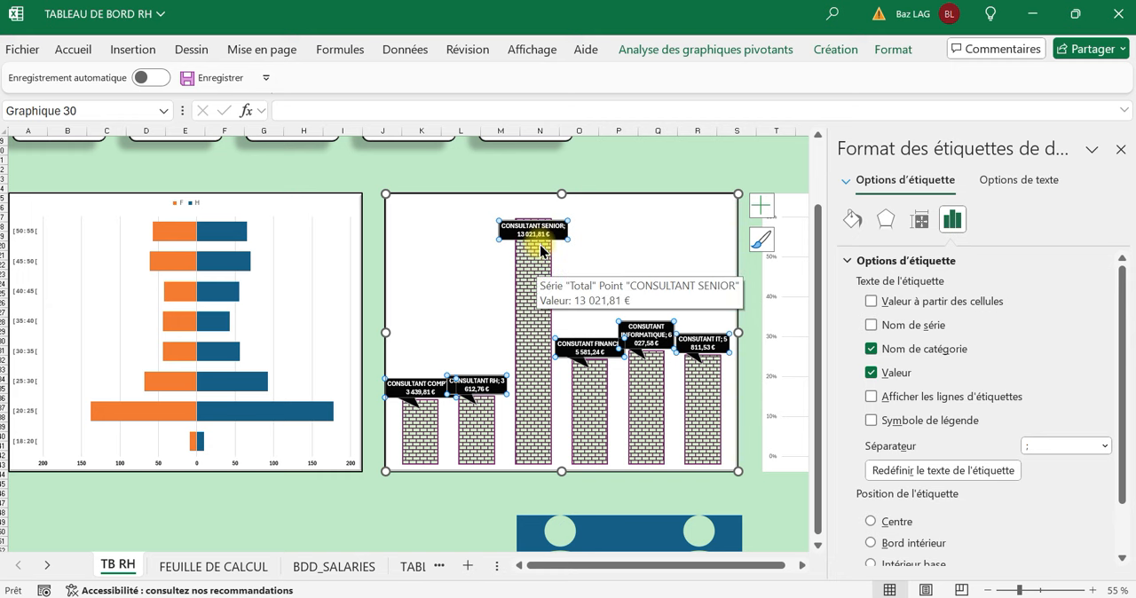
{"action": "left_click", "coordinate": [1105, 447]}
{"action": "left_click", "coordinate": [1064, 522]}
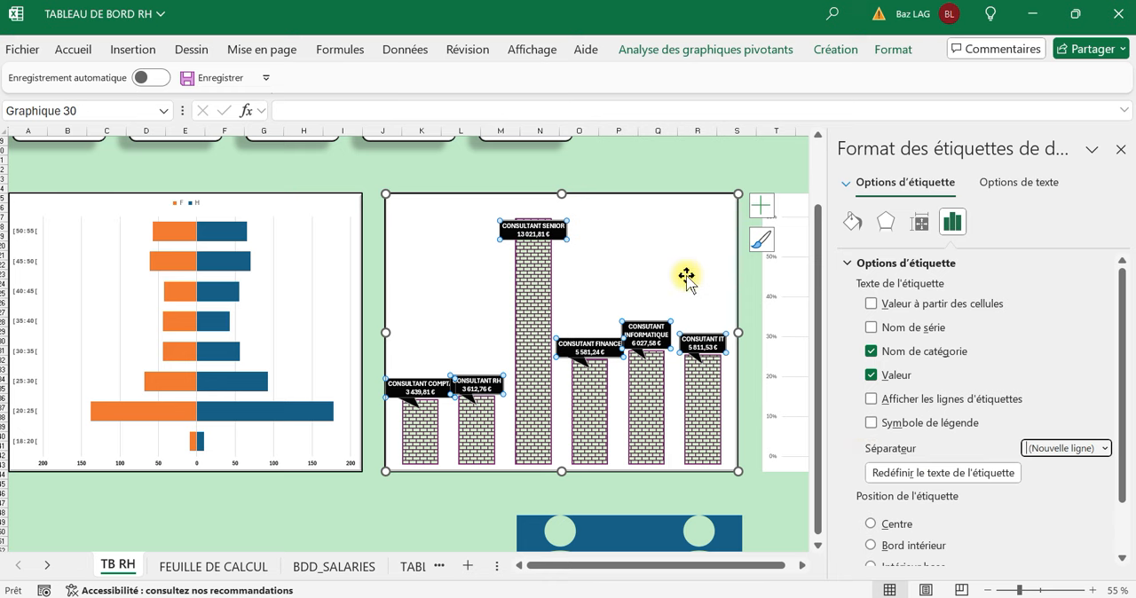
Move the CONSULTANT RH callout slightly right and up so it clears the CONSULTANT COMPTA callout.
{"action": "left_click", "coordinate": [480, 313]}
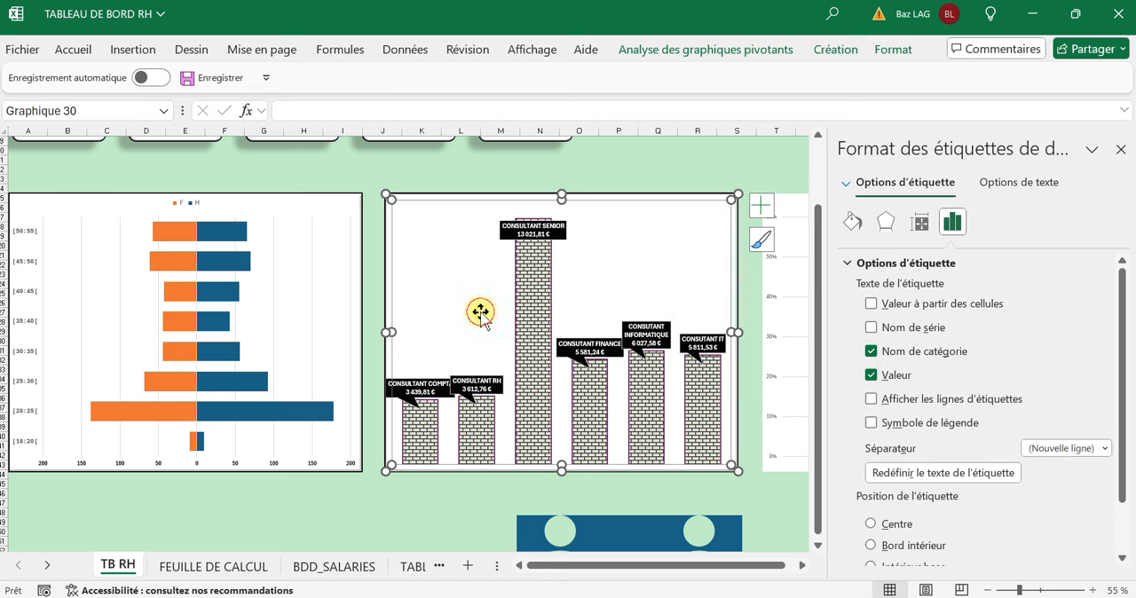
{"action": "left_click", "coordinate": [480, 391]}
{"action": "left_click", "coordinate": [482, 335]}
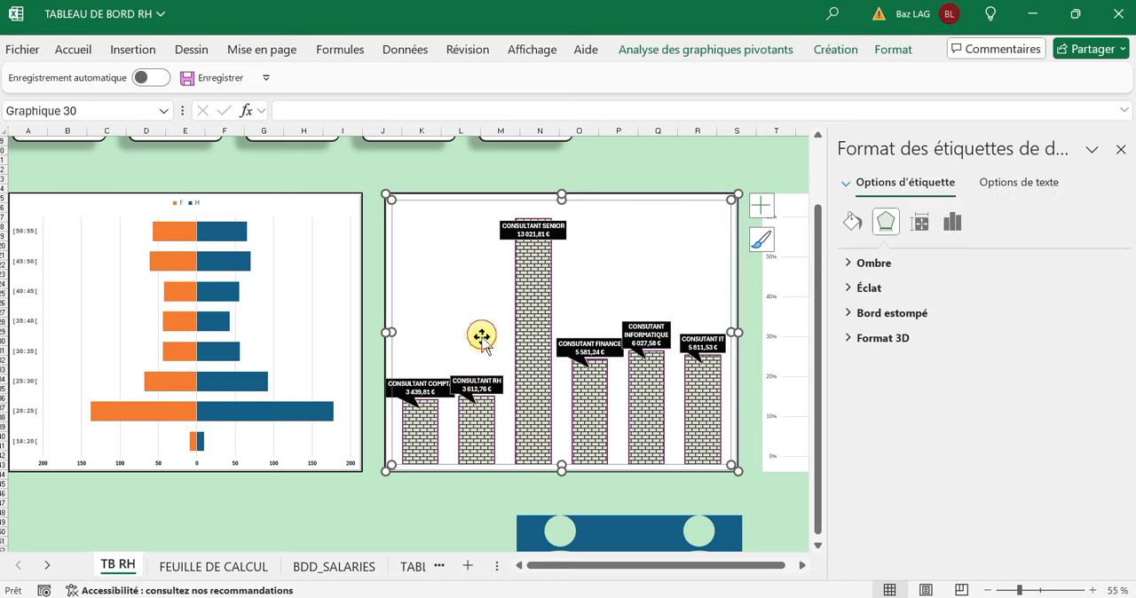
{"action": "left_click", "coordinate": [464, 386]}
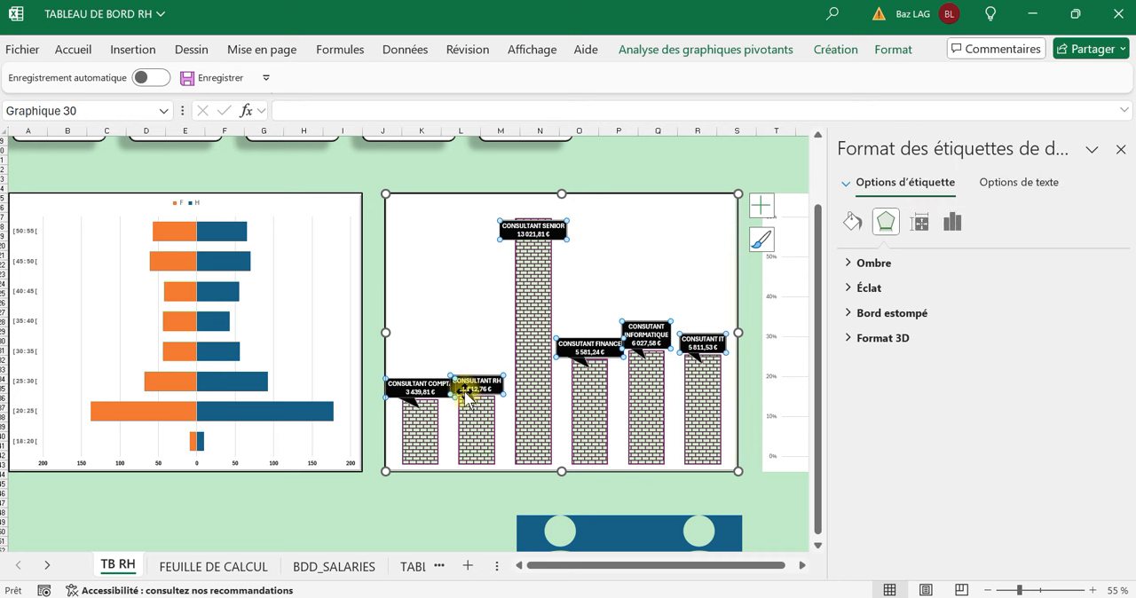
{"action": "left_click_drag", "start_coordinate": [464, 397], "coordinate": [481, 389]}
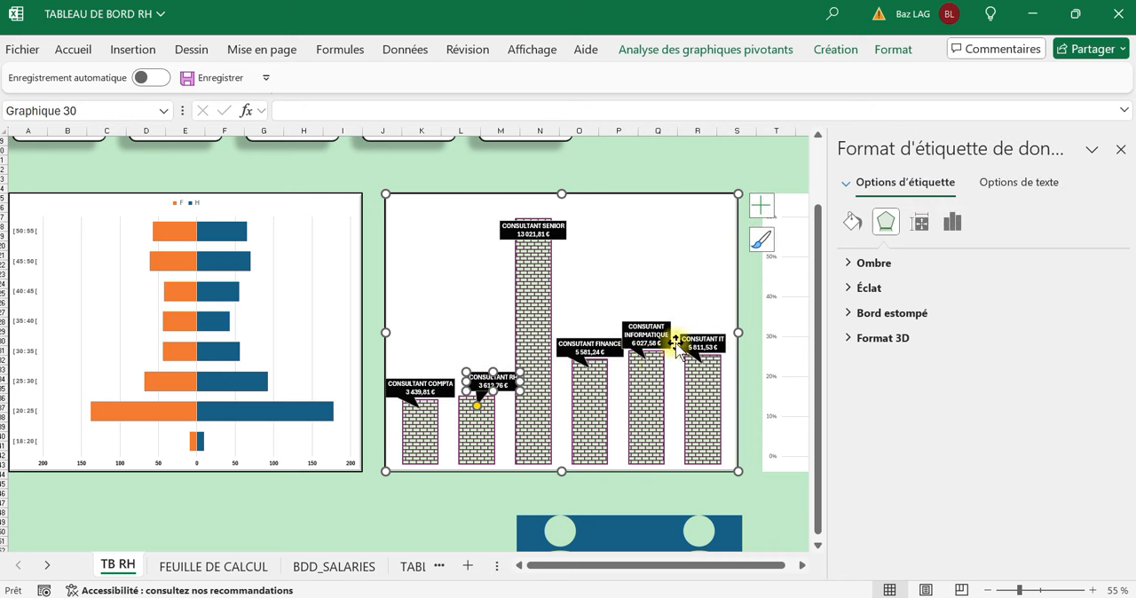
Try to move the CONSUTANT INFORMATIQUE callout higher above its column.
{"action": "left_click", "coordinate": [639, 336]}
{"action": "left_click", "coordinate": [665, 279]}
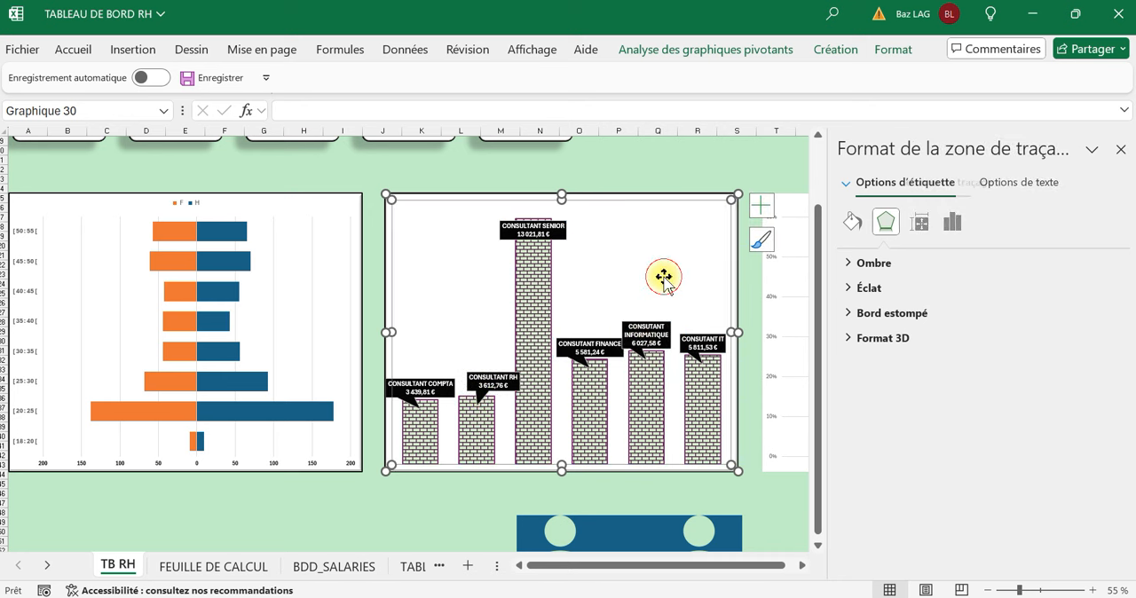
{"action": "left_click", "coordinate": [646, 338]}
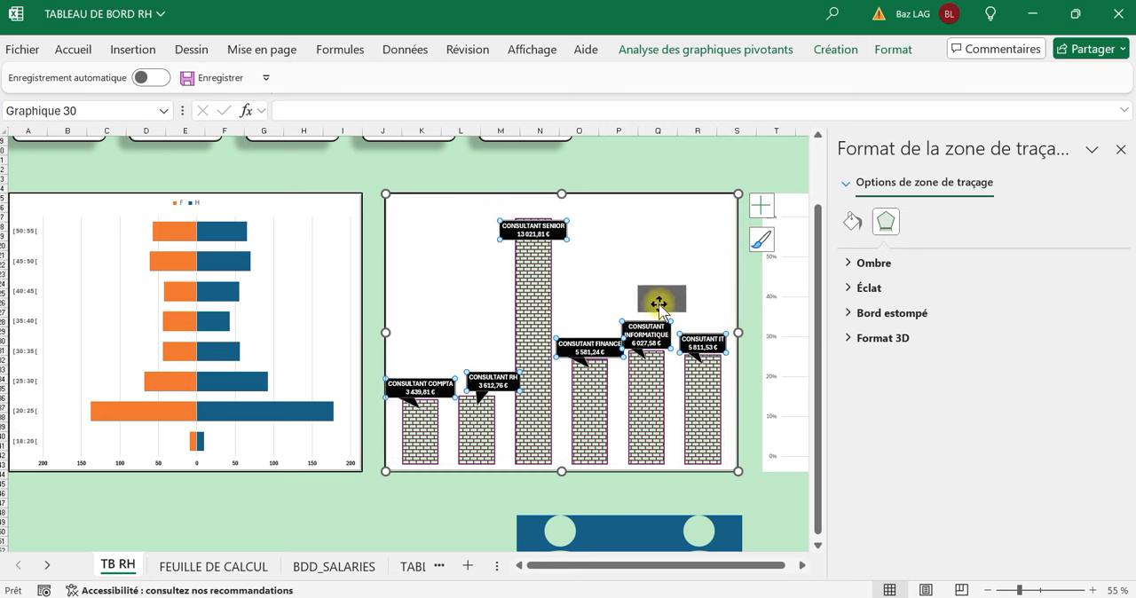
{"action": "left_click", "coordinate": [667, 353]}
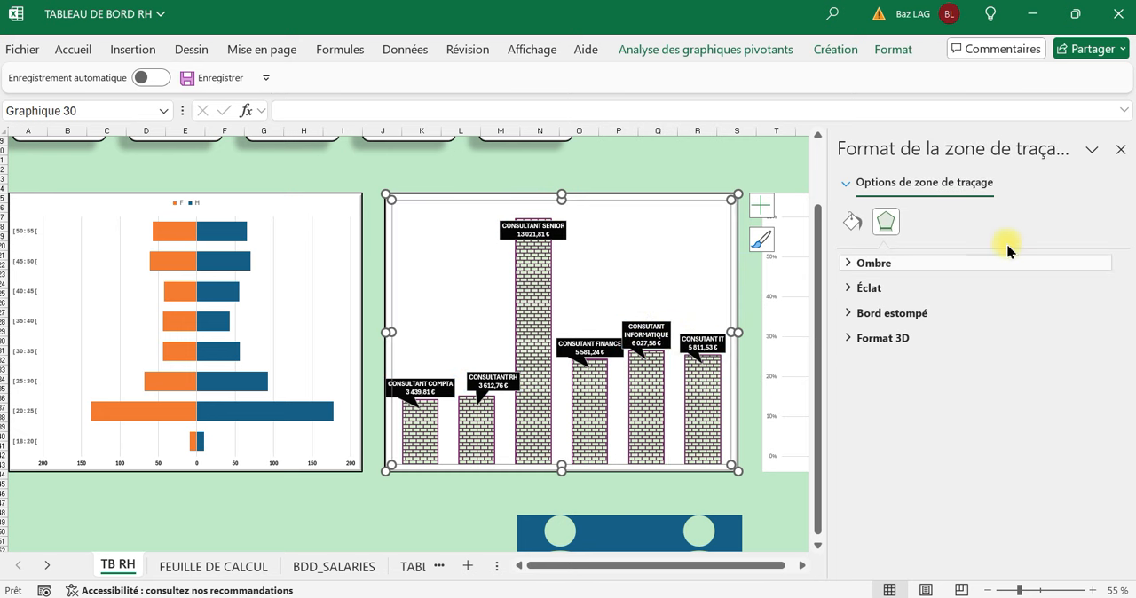
Close the formatting pane and remove the two decimals from the average salaries in G4:G10 of FEUILLE DE CALCUL.
{"action": "left_click", "coordinate": [1121, 150]}
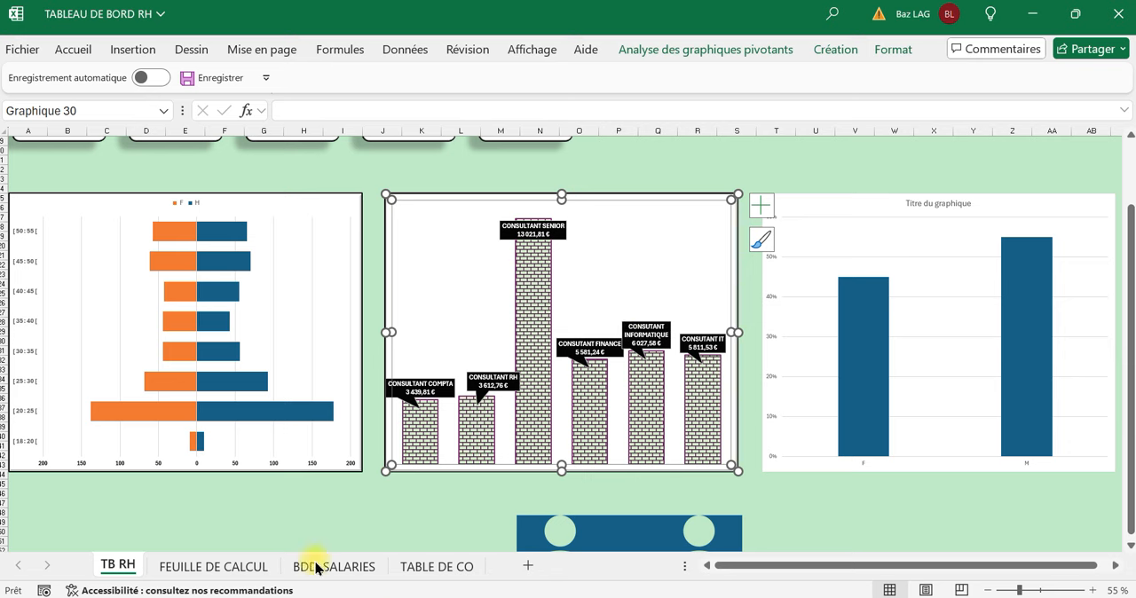
{"action": "left_click", "coordinate": [242, 573]}
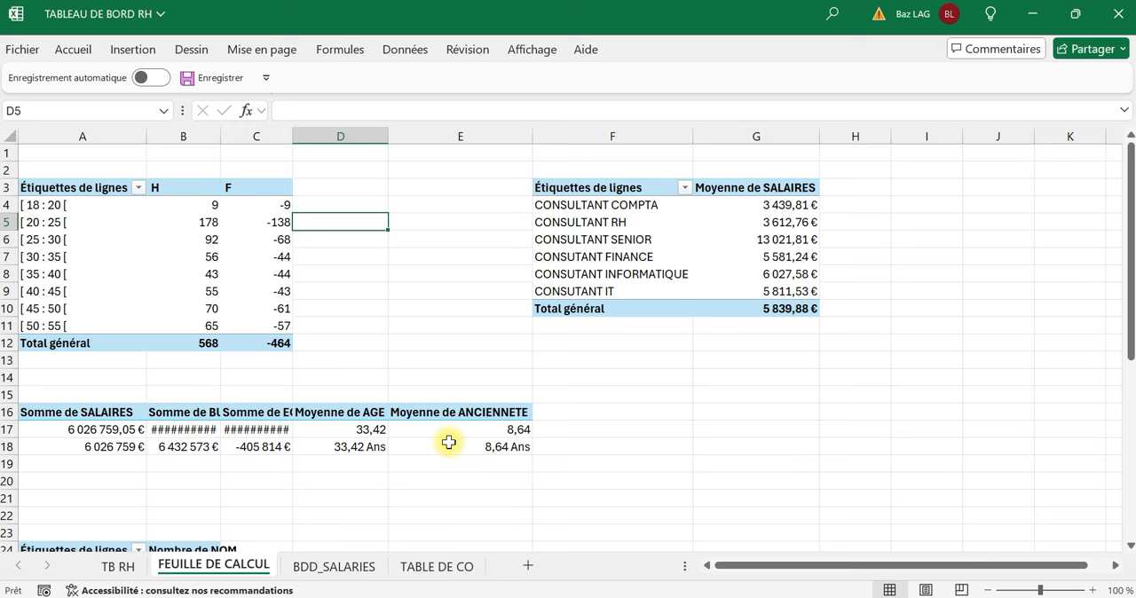
{"action": "left_click_drag", "start_coordinate": [796, 205], "coordinate": [794, 307]}
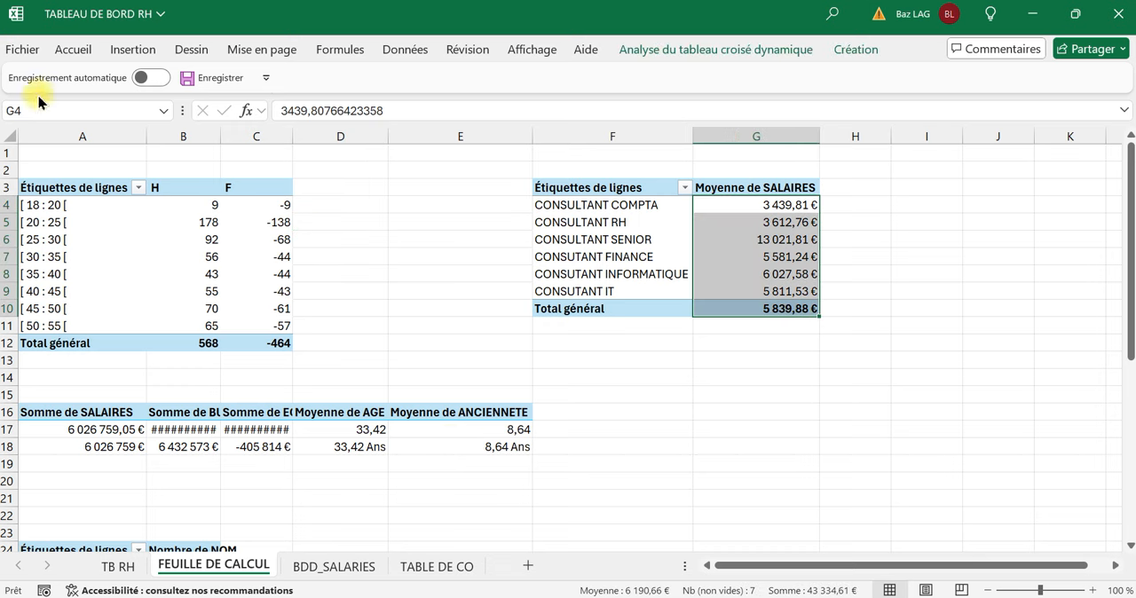
{"action": "left_click", "coordinate": [75, 50]}
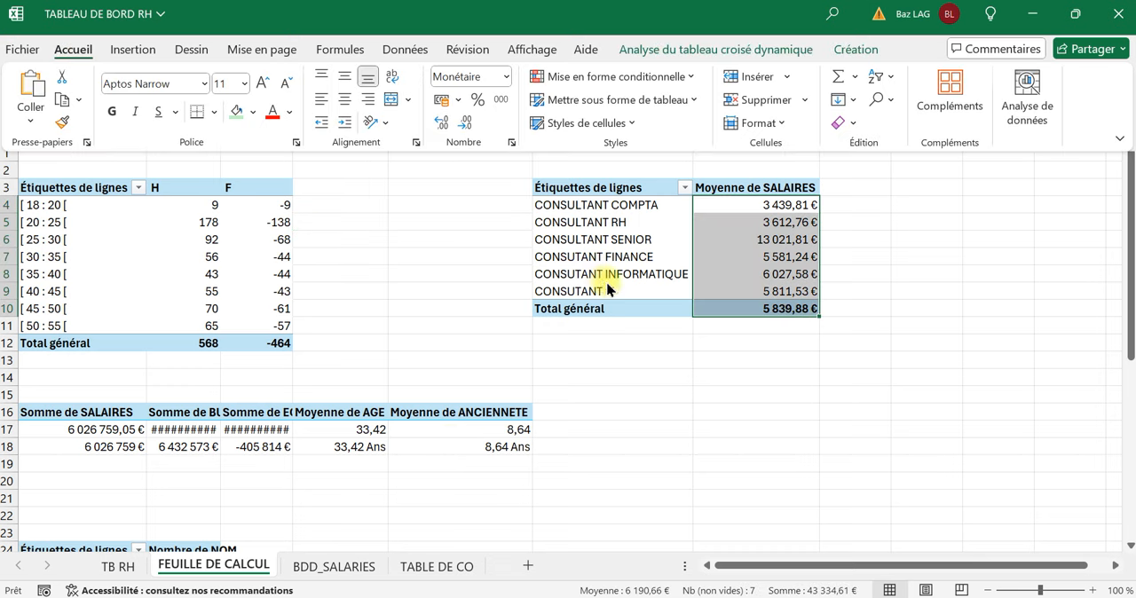
{"action": "left_click", "coordinate": [460, 126]}
{"action": "left_click", "coordinate": [460, 125]}
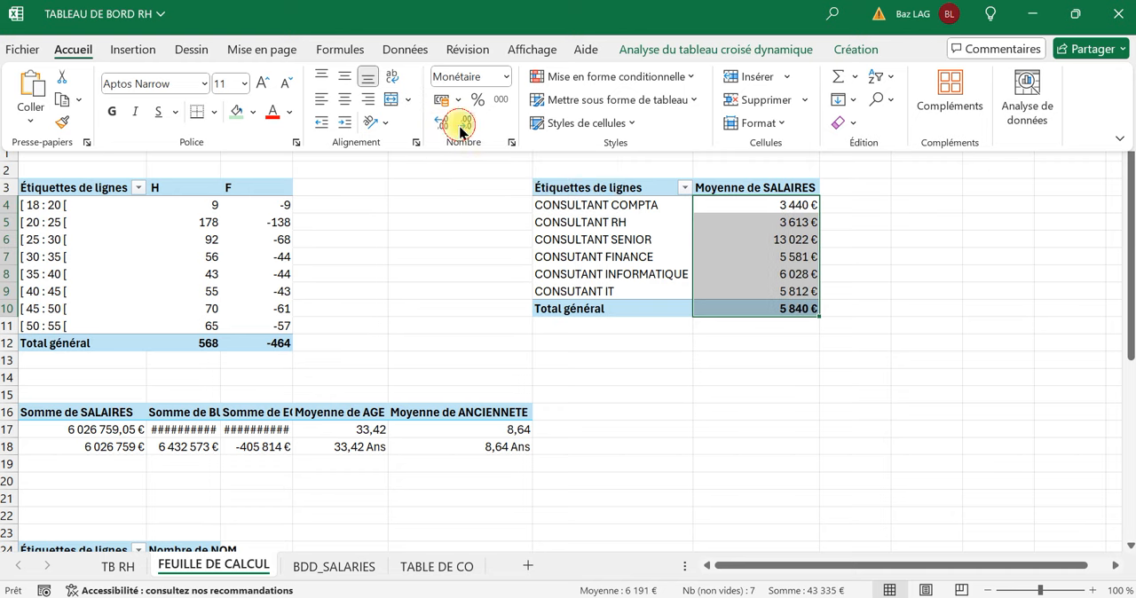
Return to the TB RH dashboard sheet.
{"action": "left_click", "coordinate": [423, 566]}
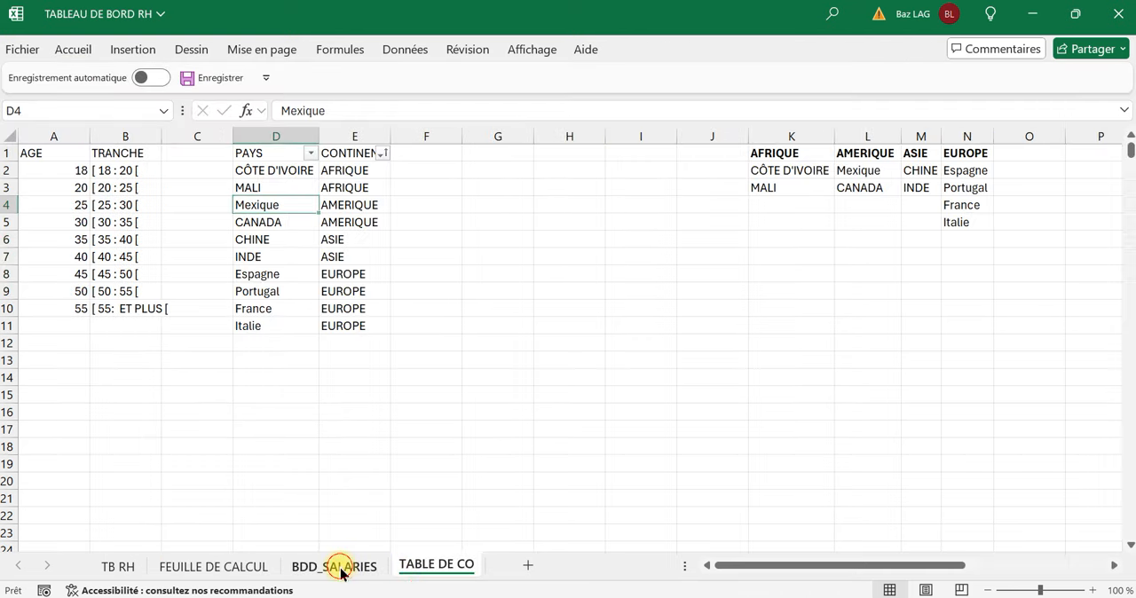
{"action": "left_click", "coordinate": [336, 566]}
{"action": "left_click", "coordinate": [248, 569]}
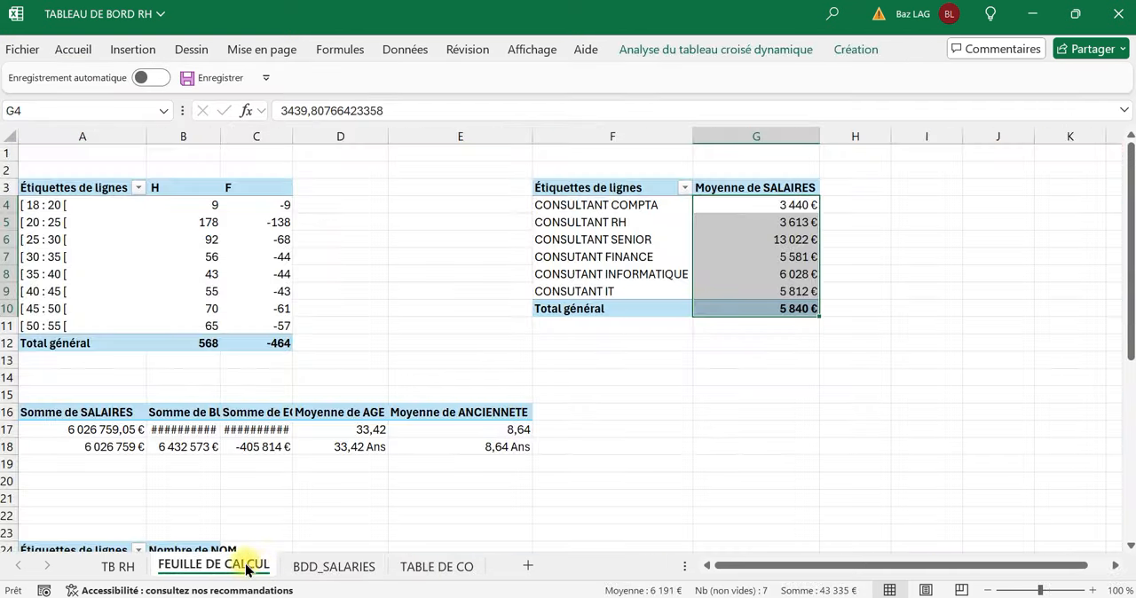
{"action": "left_click", "coordinate": [121, 567]}
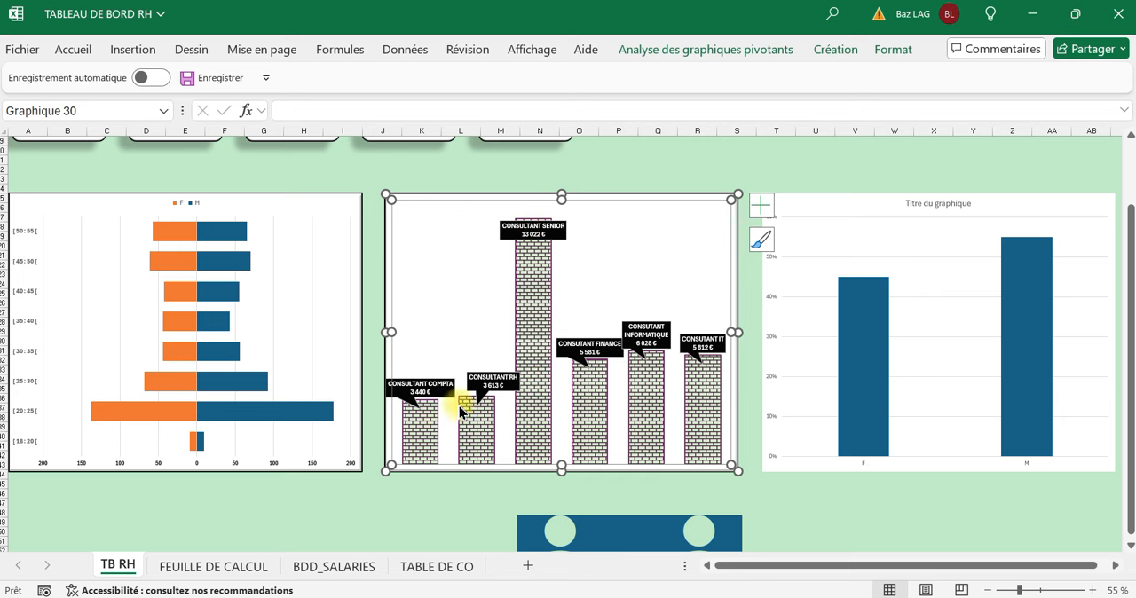
Apply the first preset shape effect of the second row to the F/H percentage column chart.
{"action": "left_click_drag", "start_coordinate": [870, 563], "coordinate": [910, 563]}
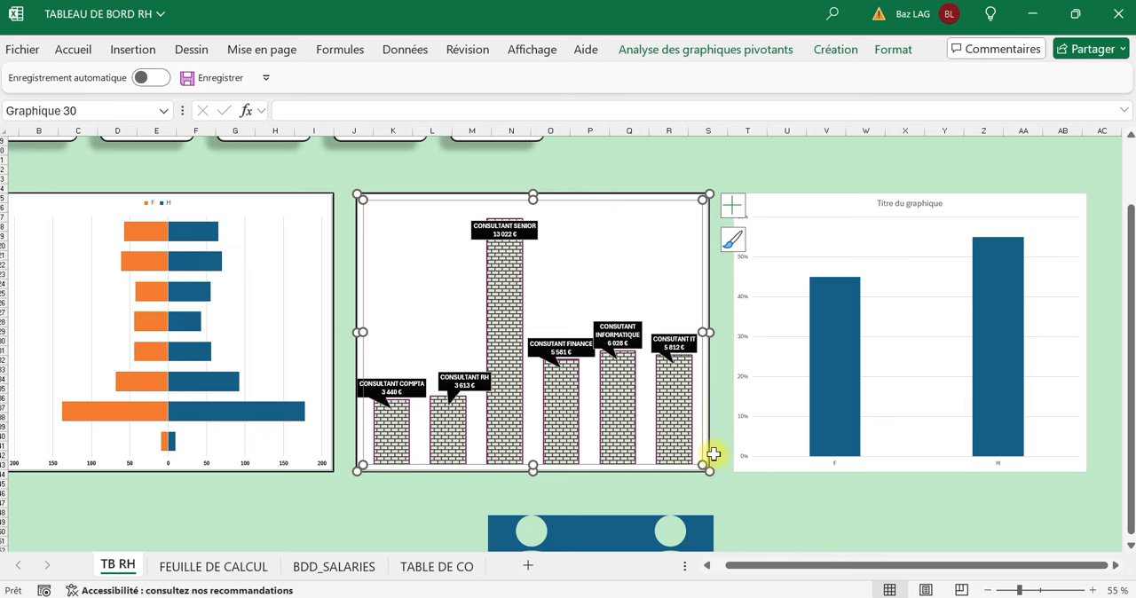
{"action": "scroll", "coordinate": [716, 452], "scroll_direction": "down", "scroll_amount": 1}
{"action": "scroll", "coordinate": [728, 456], "scroll_direction": "up", "scroll_amount": 1}
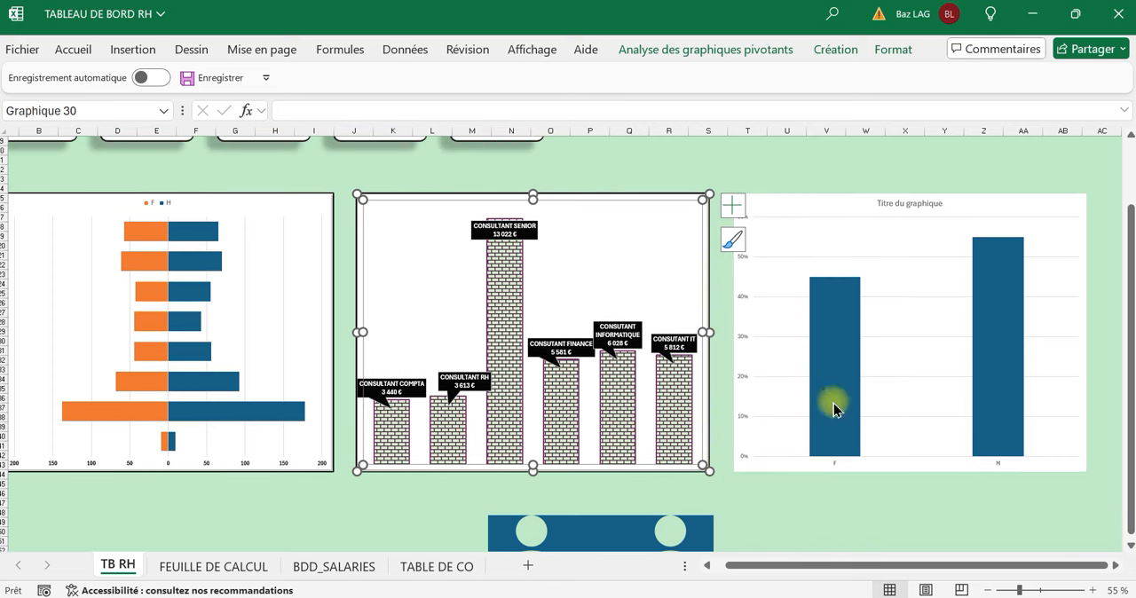
{"action": "left_click", "coordinate": [786, 150]}
{"action": "left_click", "coordinate": [939, 467]}
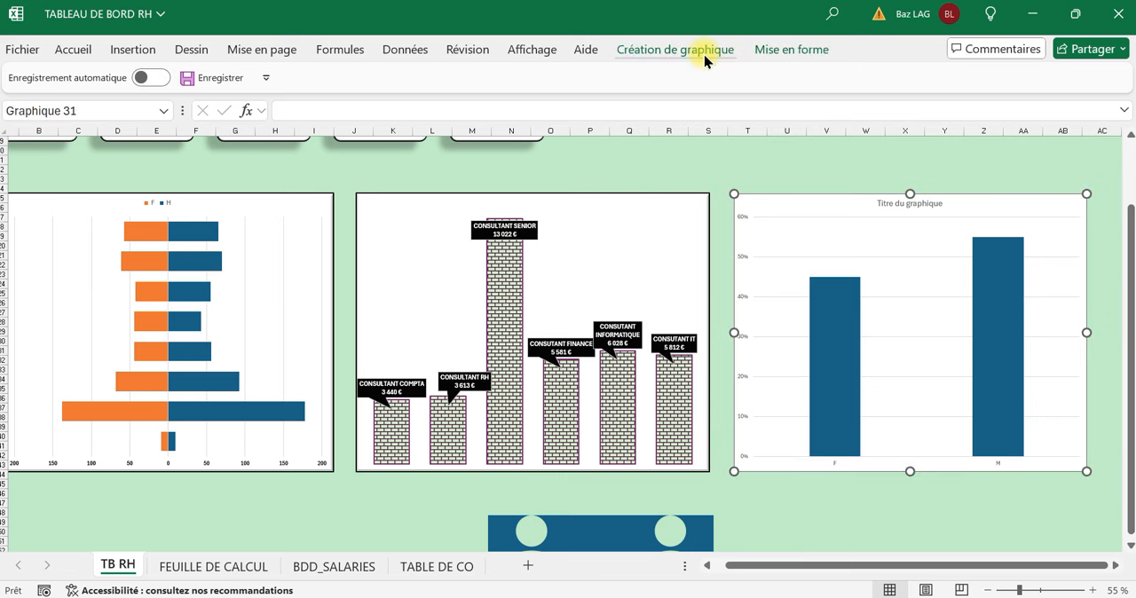
{"action": "left_click", "coordinate": [787, 52]}
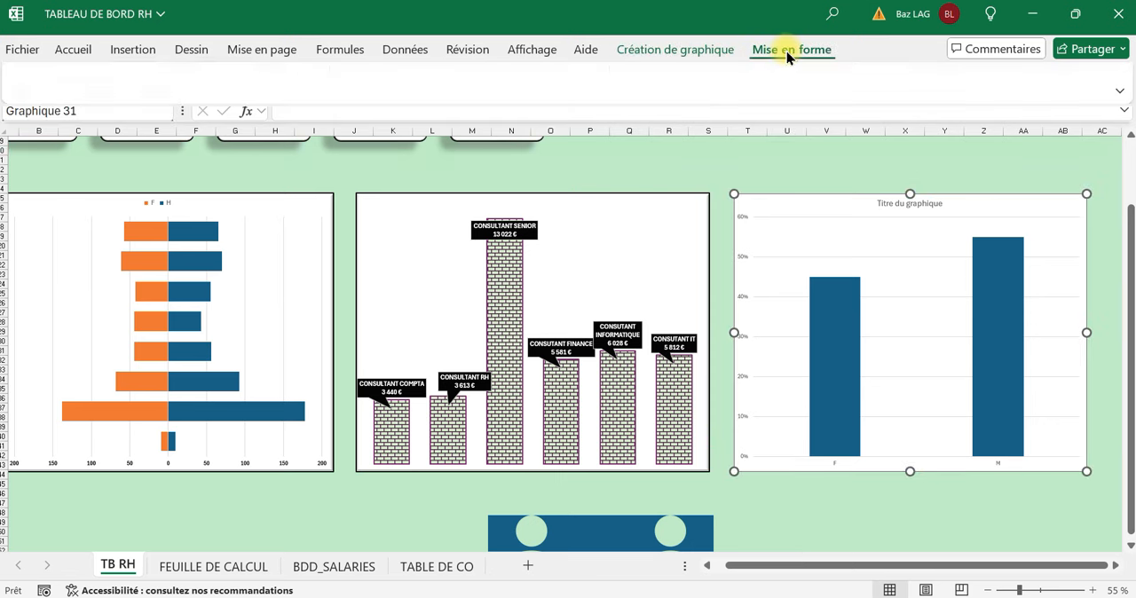
{"action": "left_click", "coordinate": [540, 122]}
{"action": "mouse_move", "coordinate": [577, 154]}
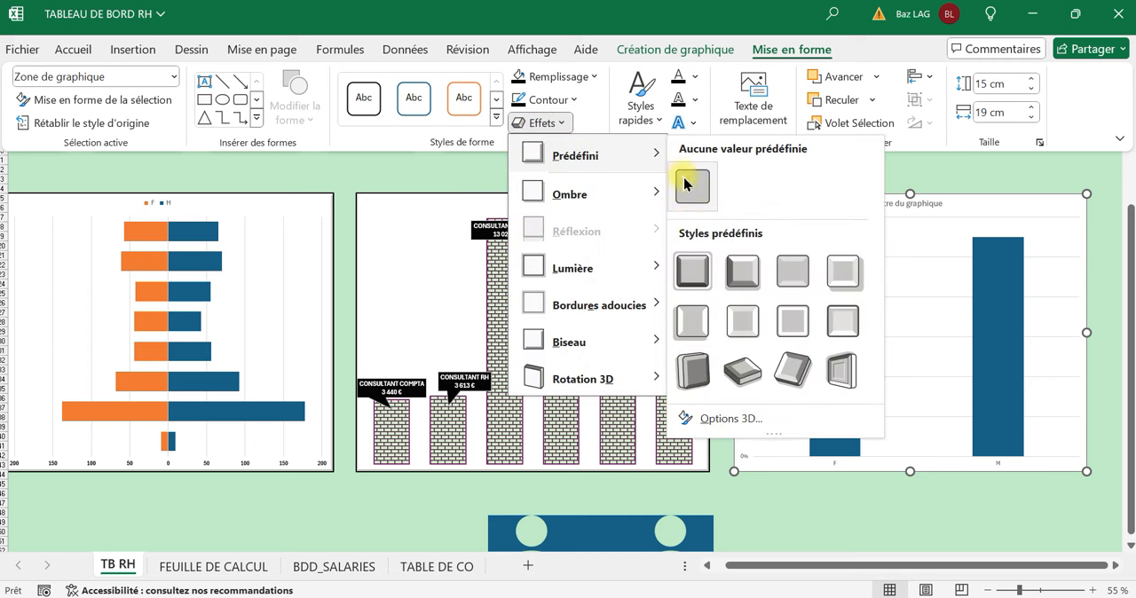
{"action": "left_click", "coordinate": [680, 320]}
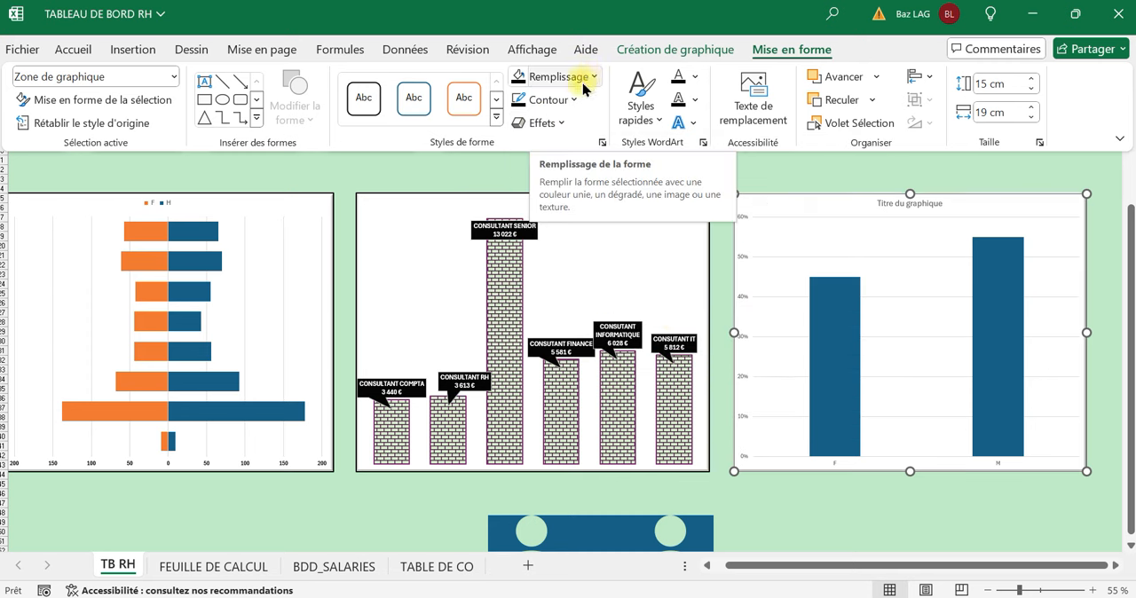
Give the F/H percentage chart a black outline 2¼ pt wide.
{"action": "left_click", "coordinate": [559, 99]}
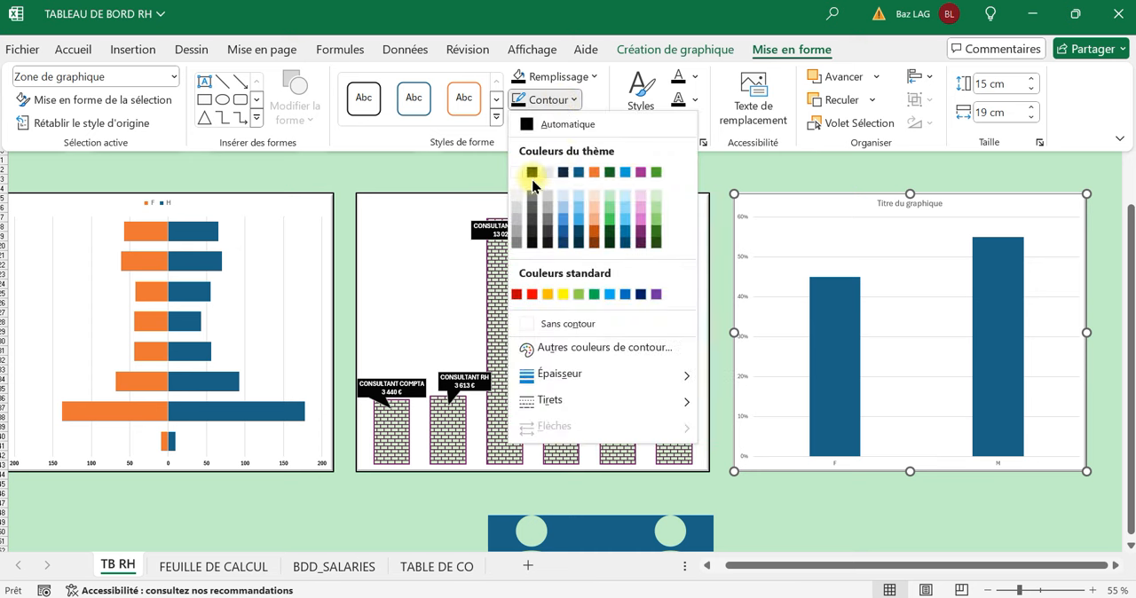
{"action": "left_click", "coordinate": [533, 172]}
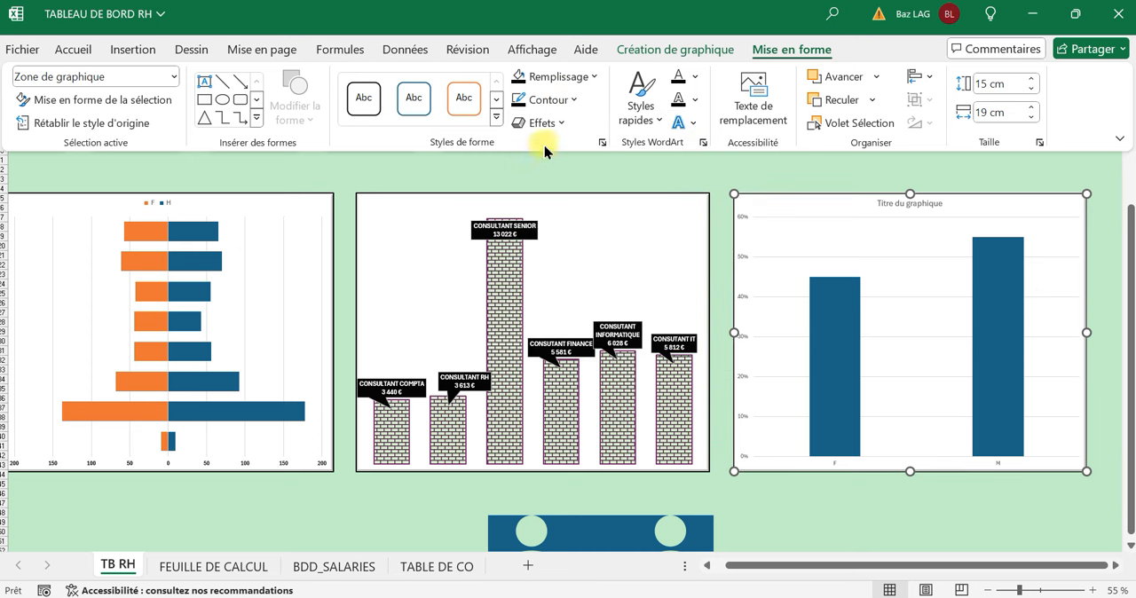
{"action": "left_click", "coordinate": [569, 103]}
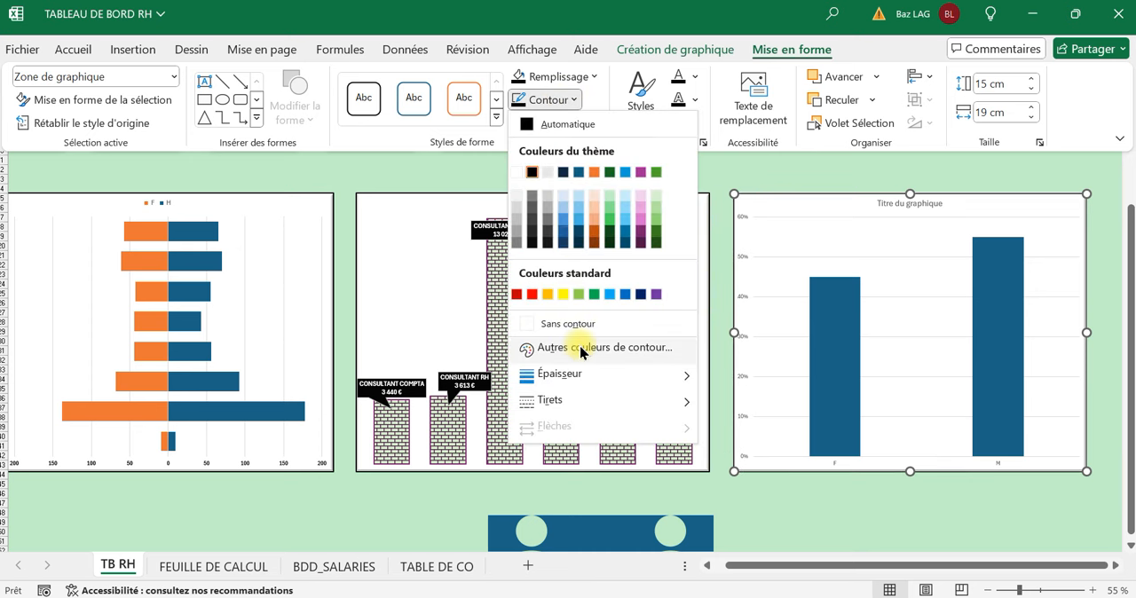
{"action": "mouse_move", "coordinate": [621, 374]}
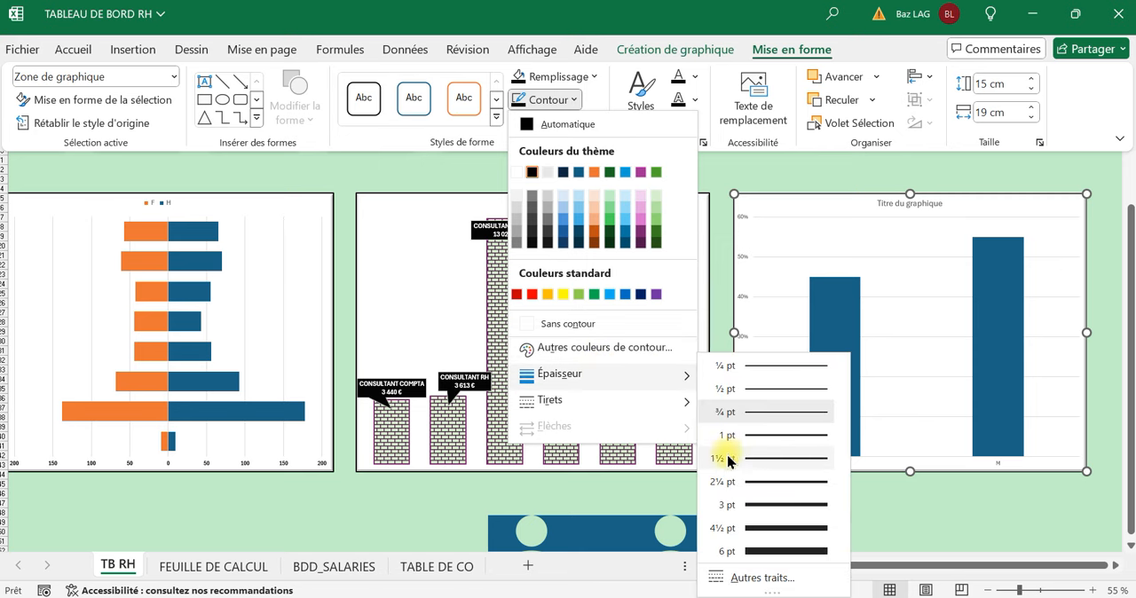
{"action": "left_click", "coordinate": [737, 483]}
{"action": "left_click", "coordinate": [863, 526]}
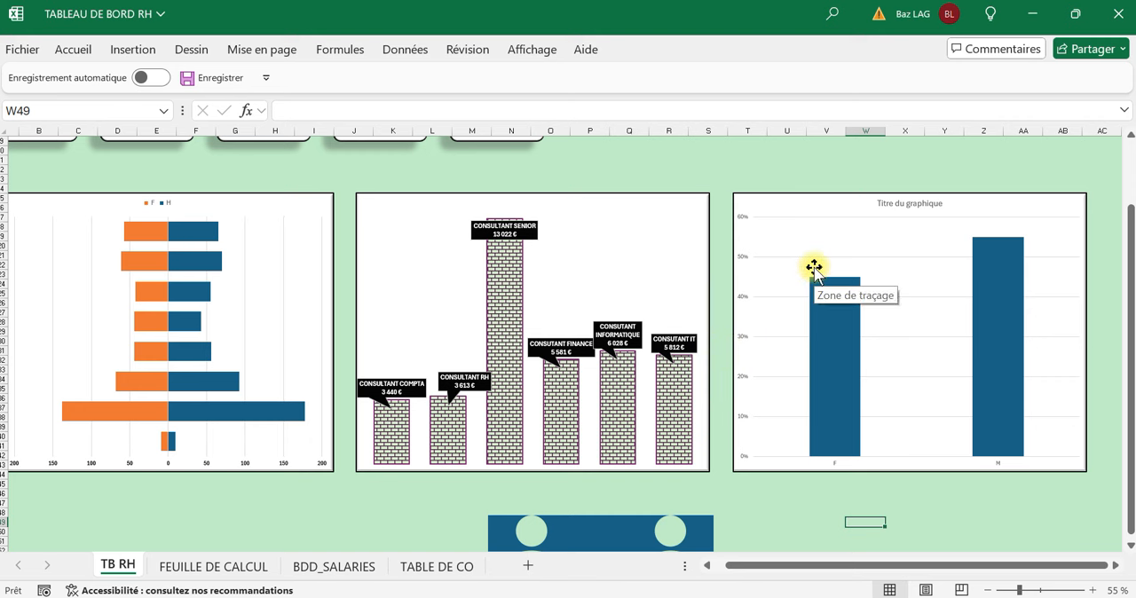
Set the maximum of the F/H percentage chart's vertical axis to 1.
{"action": "left_click", "coordinate": [764, 160]}
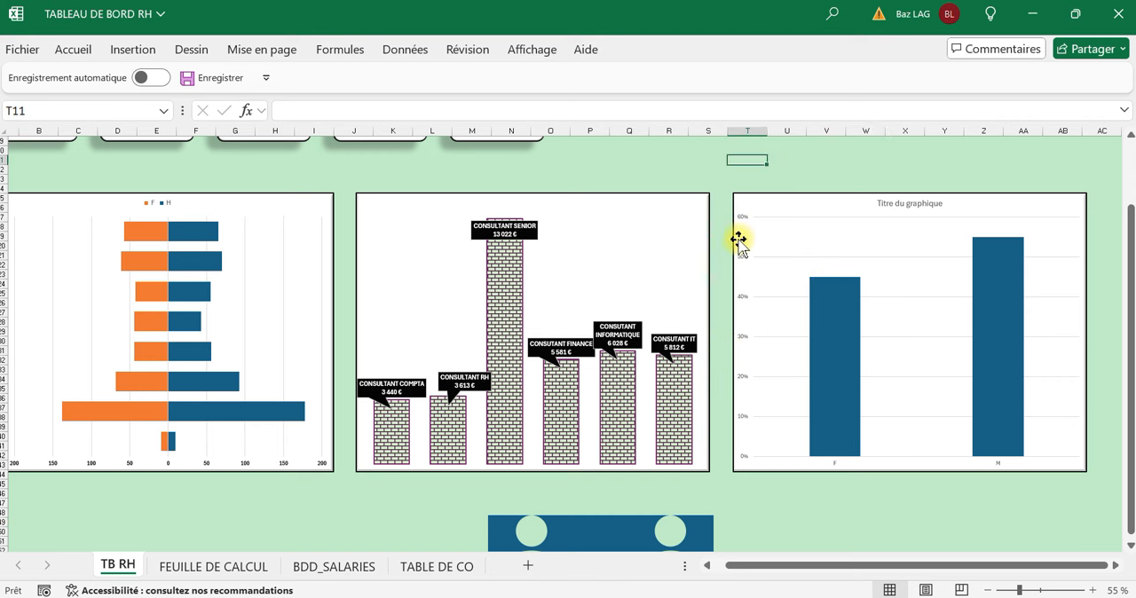
{"action": "left_click", "coordinate": [748, 238]}
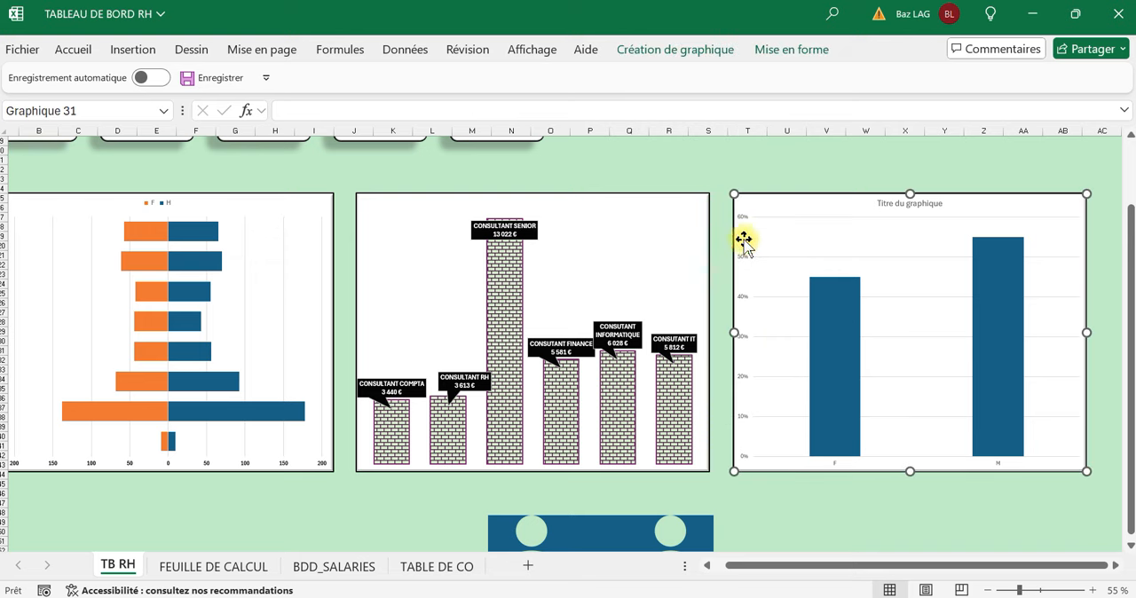
{"action": "scroll", "coordinate": [785, 518], "scroll_direction": "up", "scroll_amount": 1}
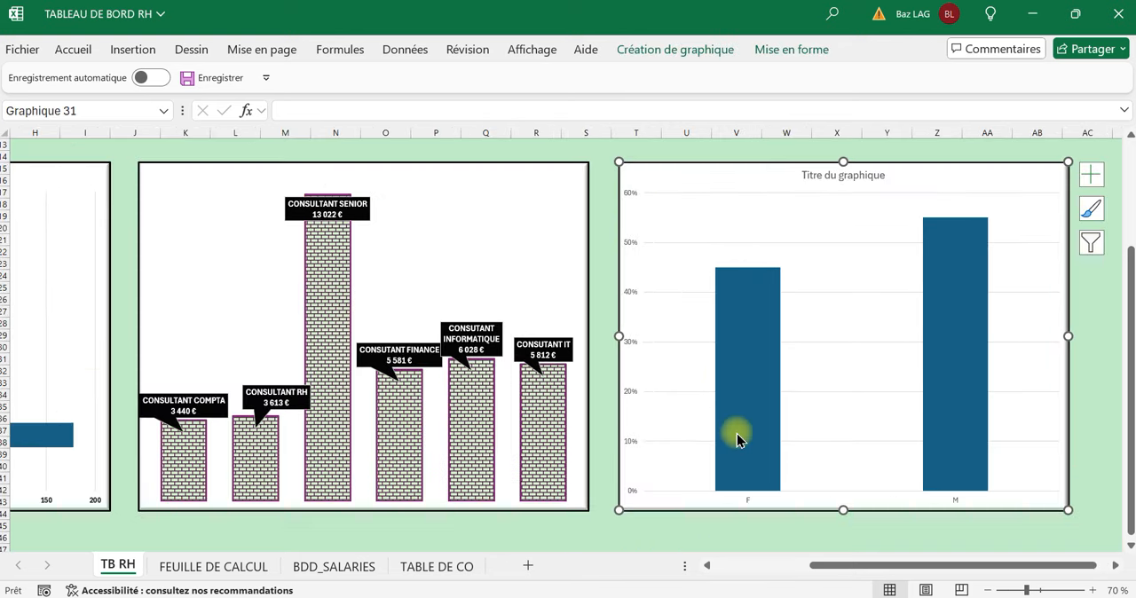
{"action": "double_click", "coordinate": [632, 202]}
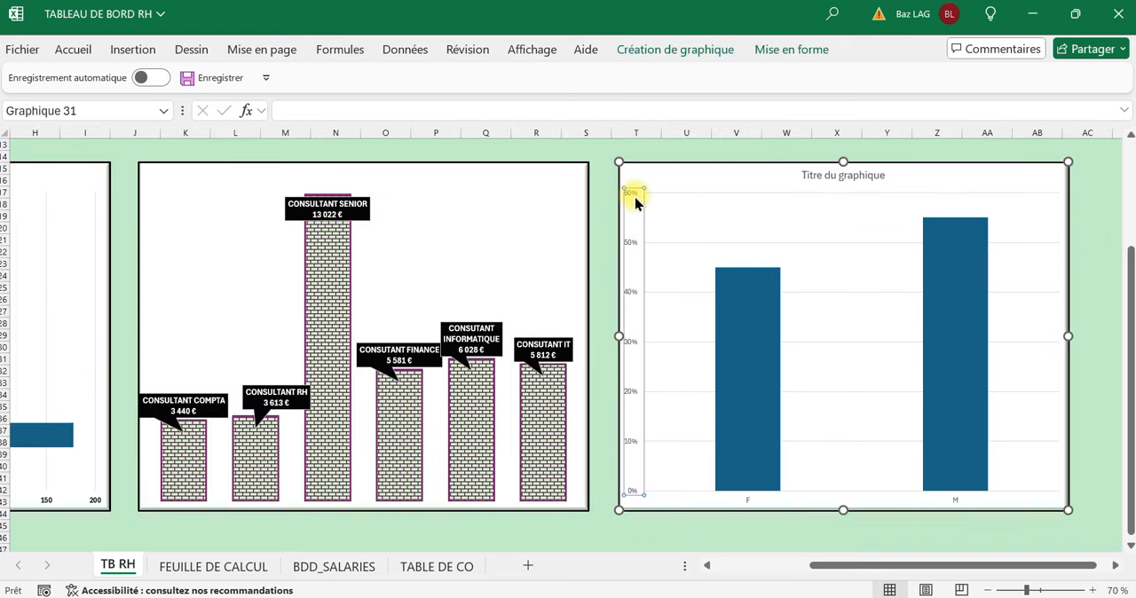
{"action": "left_click", "coordinate": [1017, 327]}
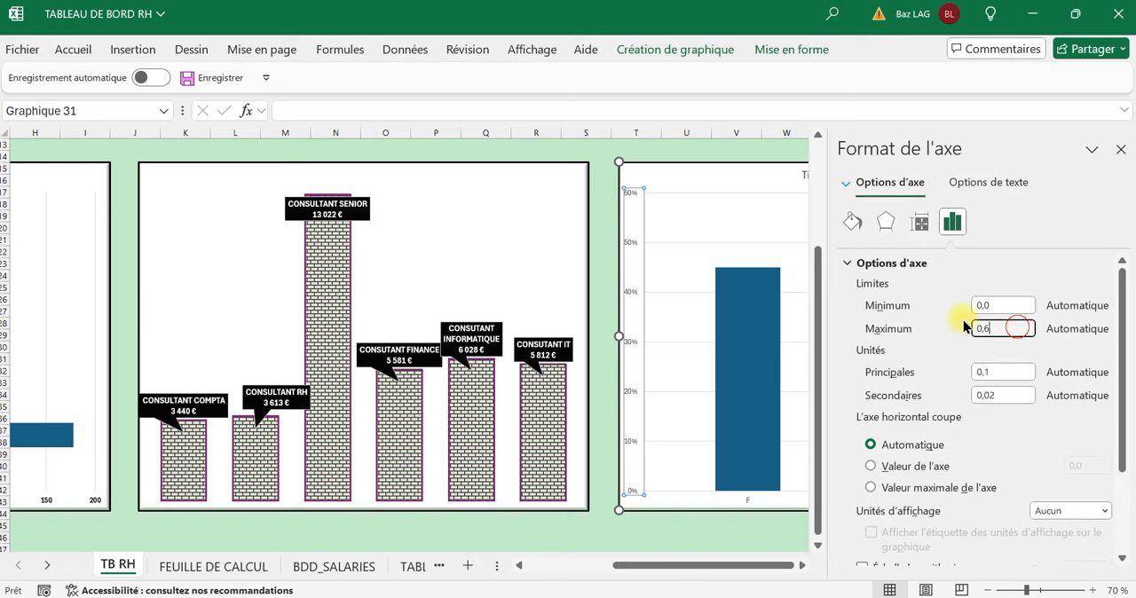
{"action": "type", "text": "1"}
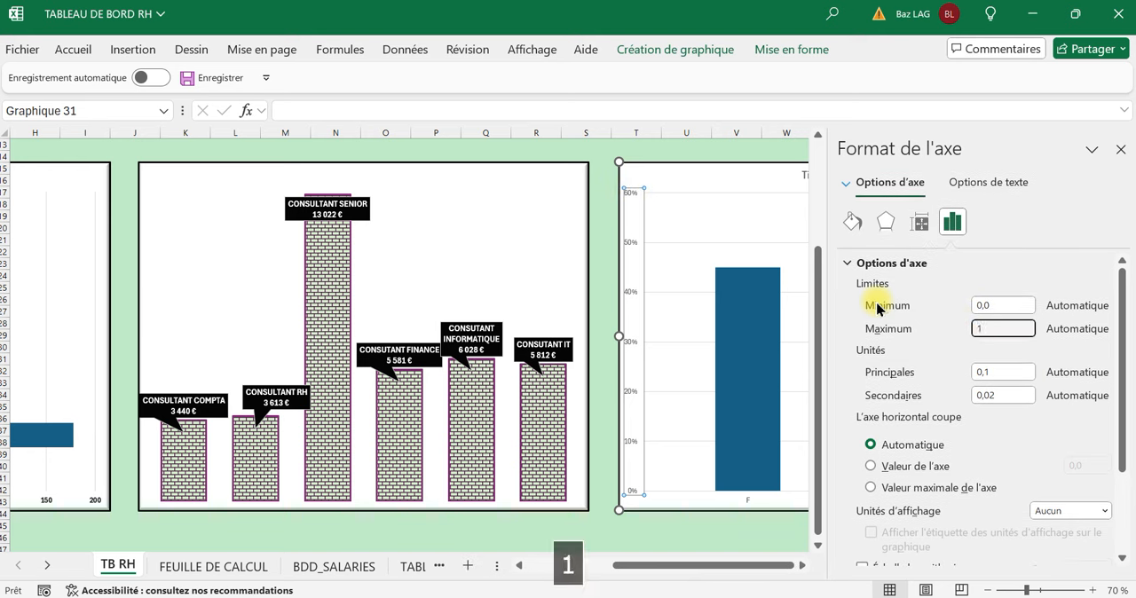
{"action": "key", "text": "Return"}
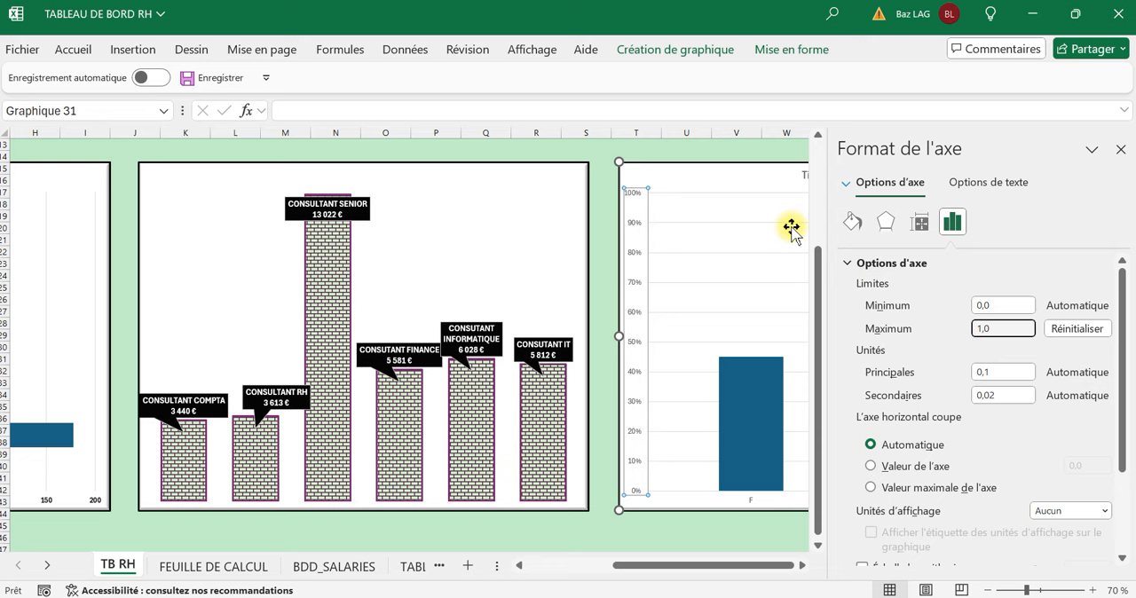
{"action": "left_click", "coordinate": [608, 153]}
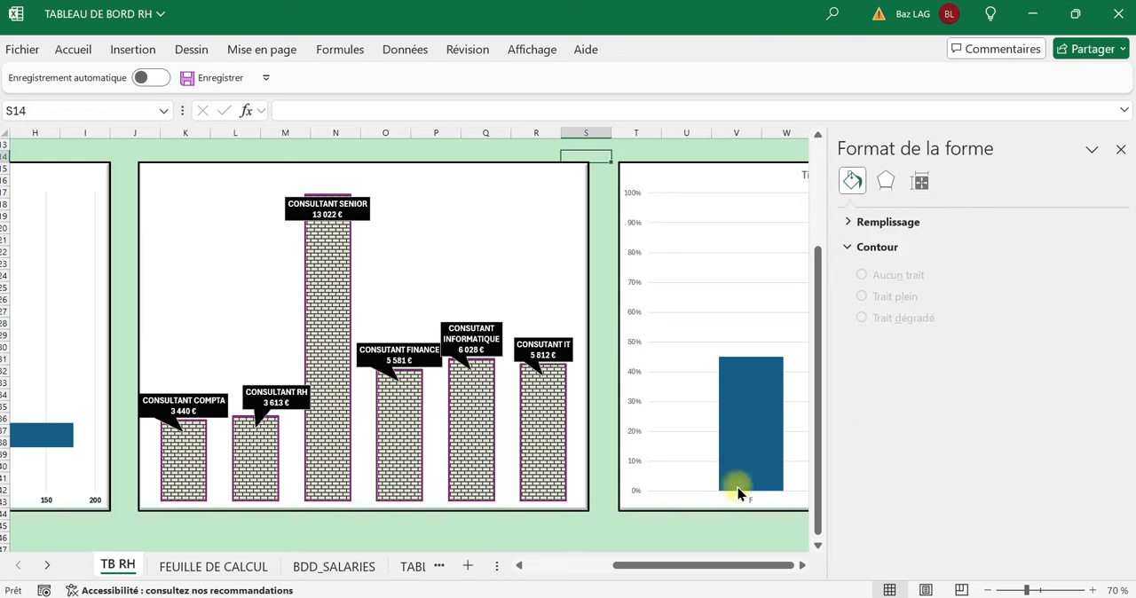
Fill only the F column of the F/H percentage chart with a light pink theme colour.
{"action": "left_click_drag", "start_coordinate": [710, 563], "coordinate": [769, 568]}
{"action": "scroll", "coordinate": [456, 464], "scroll_direction": "down", "scroll_amount": 3}
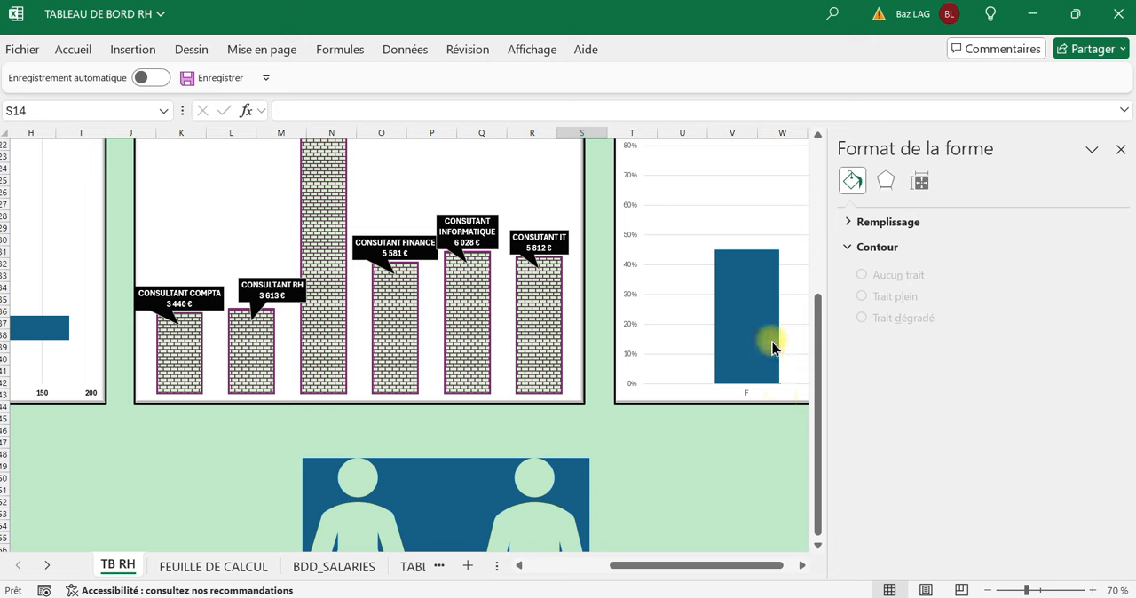
{"action": "left_click", "coordinate": [760, 346]}
{"action": "left_click", "coordinate": [731, 501]}
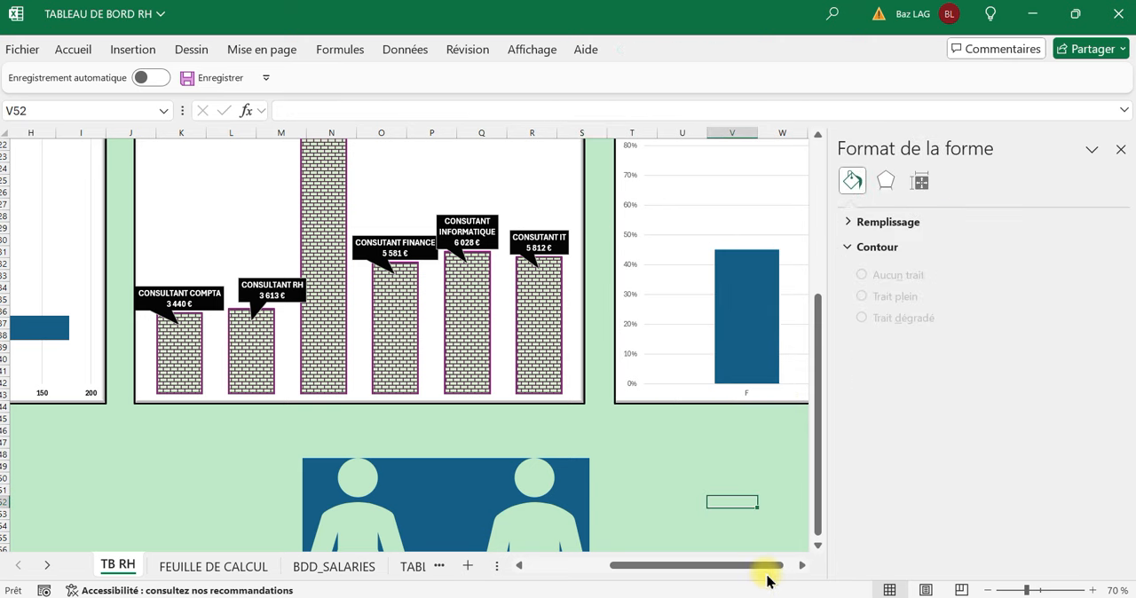
{"action": "left_click_drag", "start_coordinate": [761, 565], "coordinate": [802, 566]}
{"action": "left_click", "coordinate": [731, 490]}
{"action": "left_click_drag", "start_coordinate": [717, 563], "coordinate": [791, 571]}
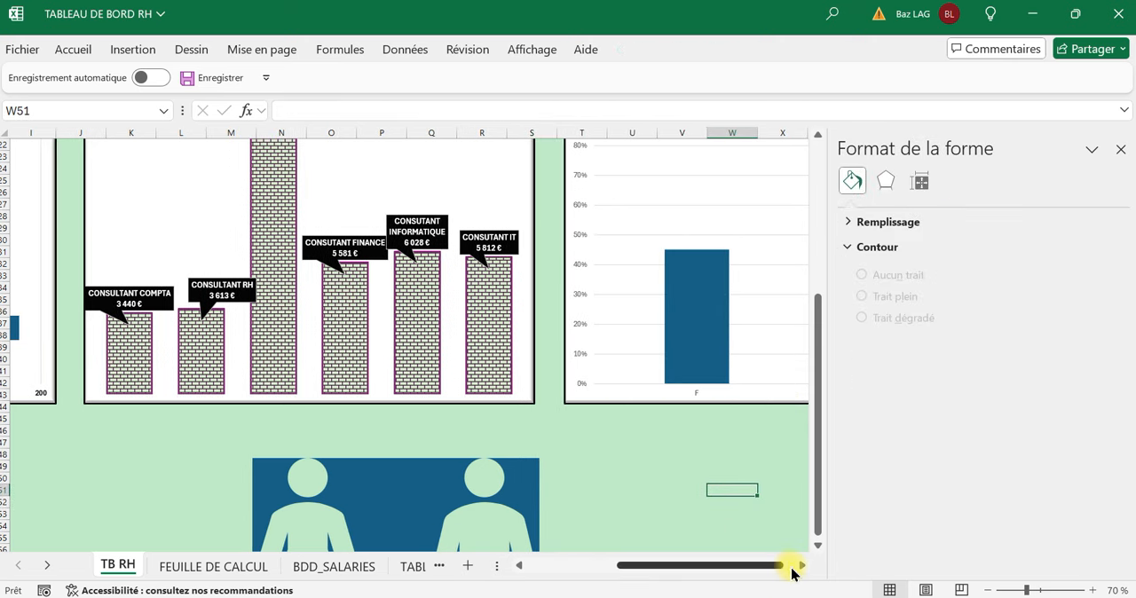
{"action": "left_click", "coordinate": [732, 479]}
{"action": "scroll", "coordinate": [732, 477], "scroll_direction": "right", "scroll_amount": 5}
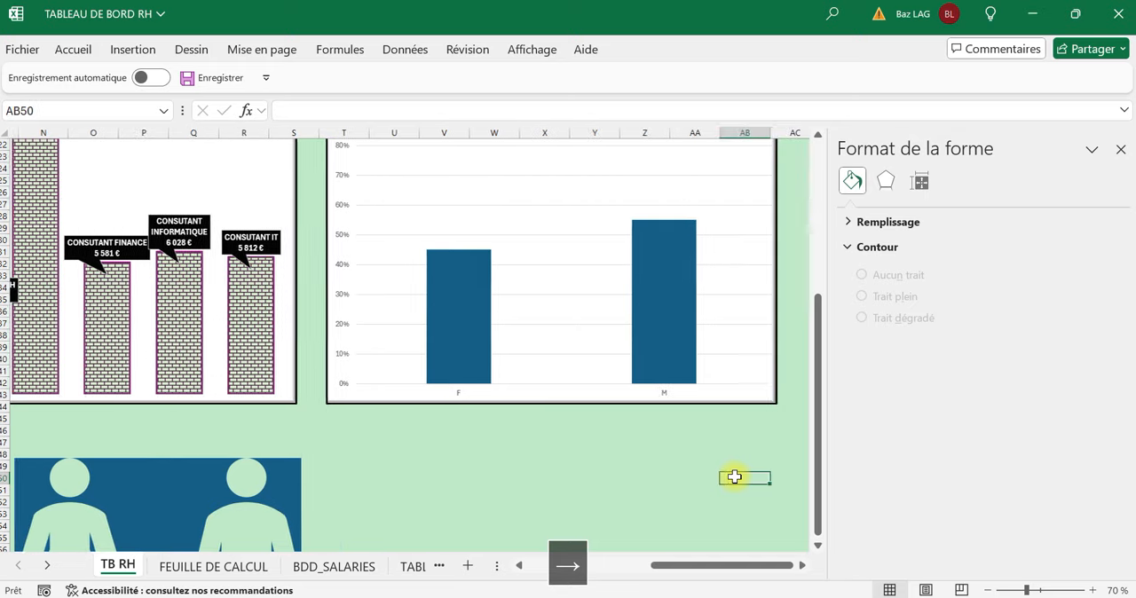
{"action": "left_click", "coordinate": [453, 293]}
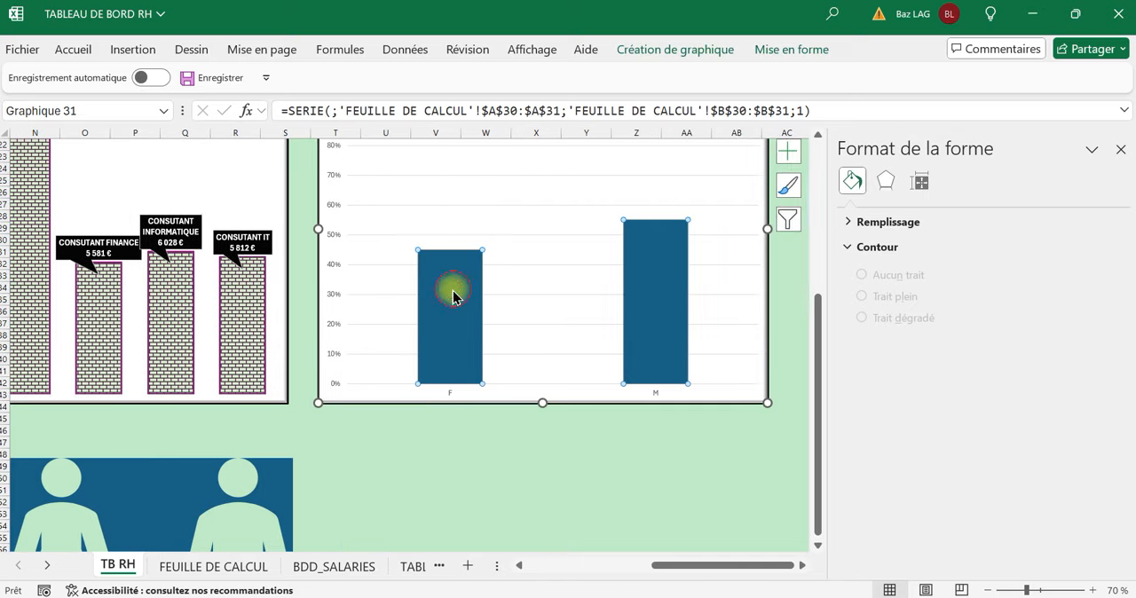
{"action": "left_click", "coordinate": [87, 52]}
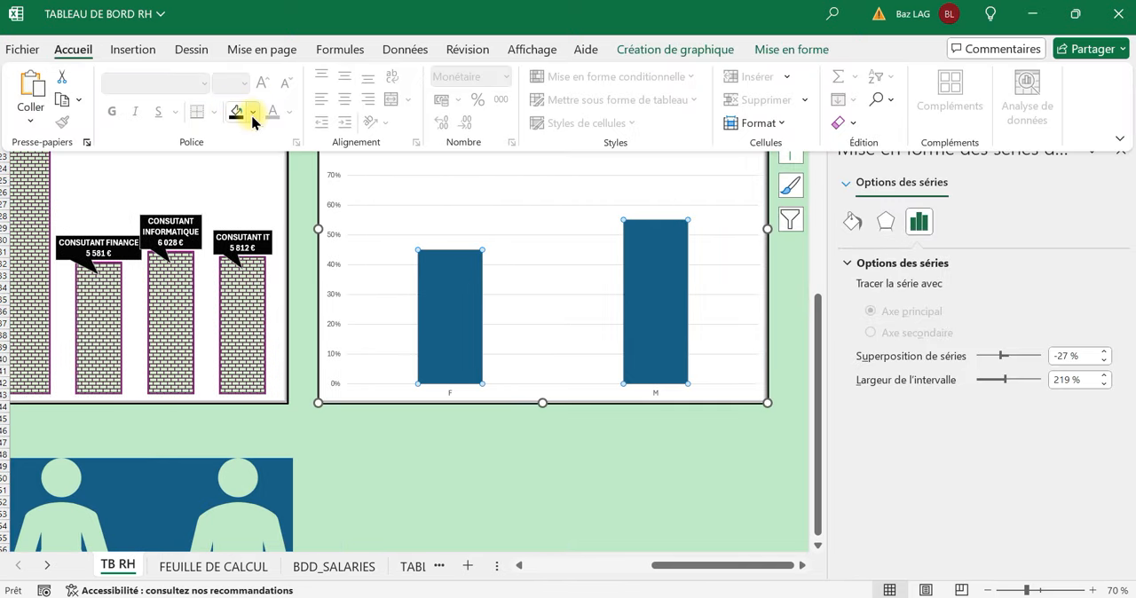
{"action": "left_click", "coordinate": [495, 451]}
{"action": "left_click", "coordinate": [458, 331]}
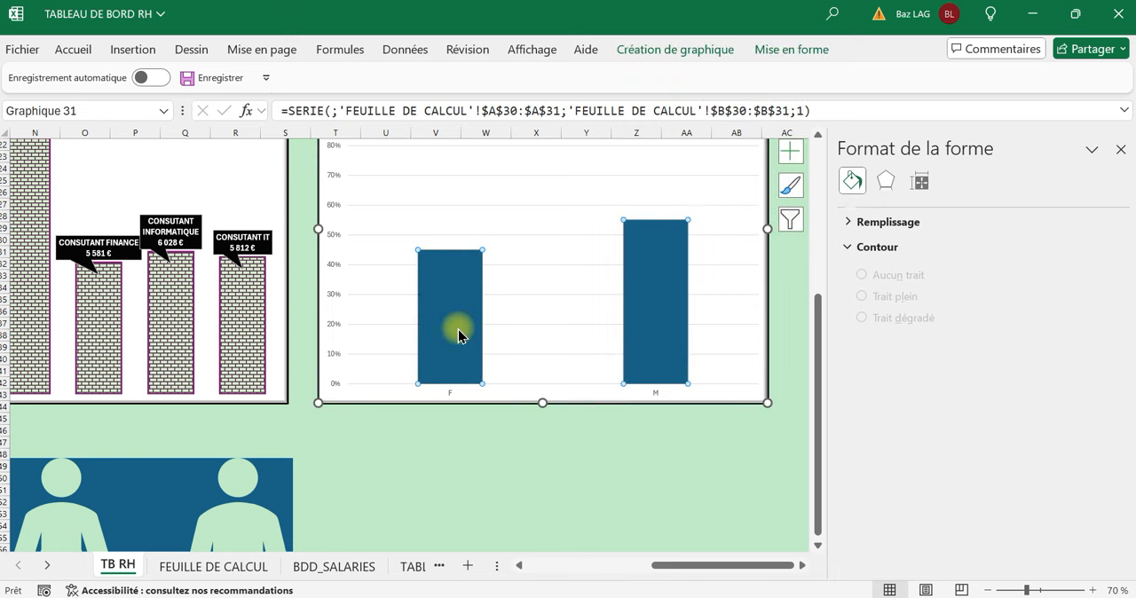
{"action": "left_click", "coordinate": [458, 332]}
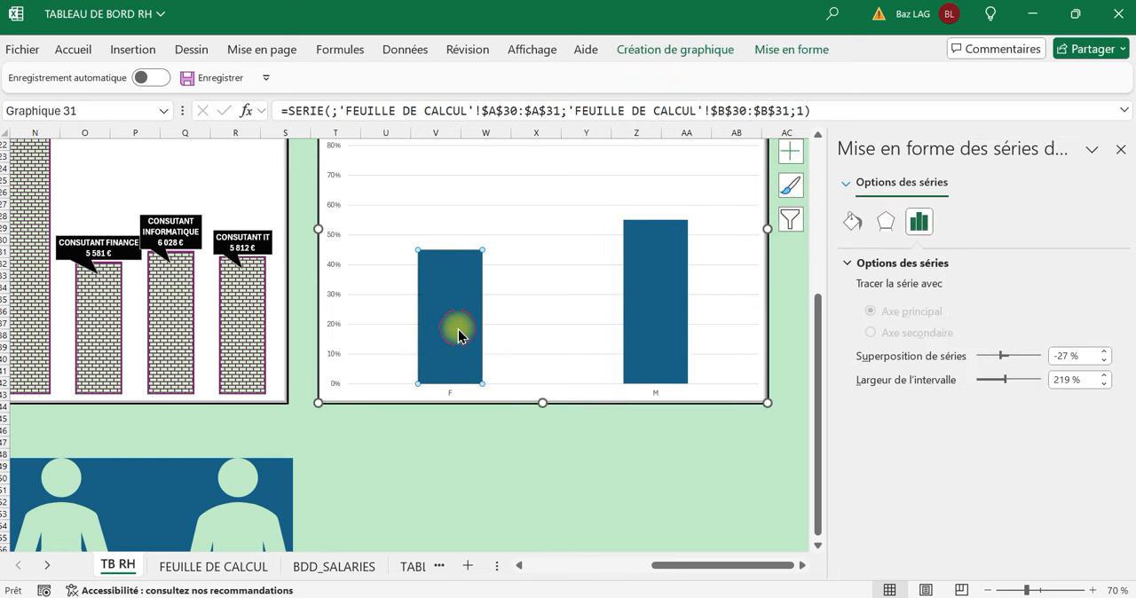
{"action": "left_click", "coordinate": [81, 50]}
{"action": "left_click", "coordinate": [254, 112]}
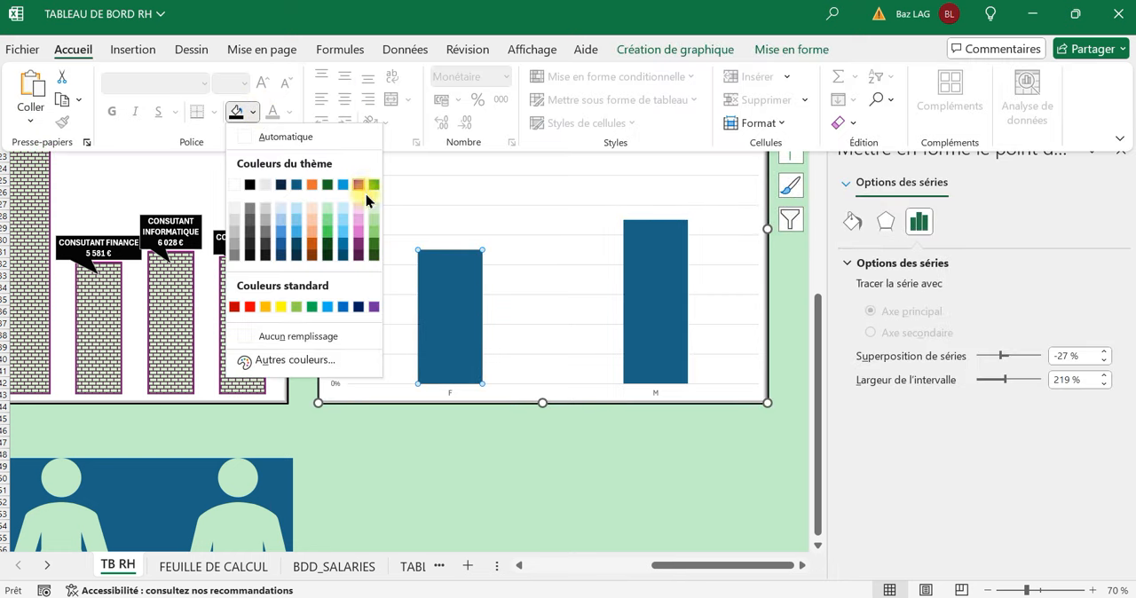
{"action": "left_click", "coordinate": [358, 220]}
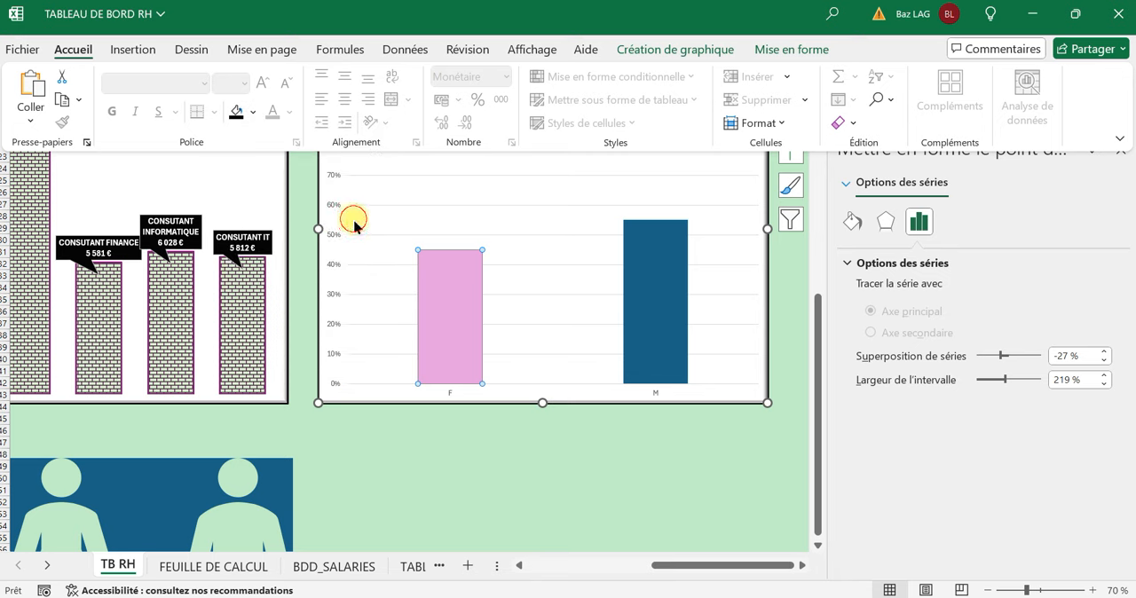
Fill only the M column of the F/H percentage chart with a light blue theme colour.
{"action": "left_click", "coordinate": [661, 327]}
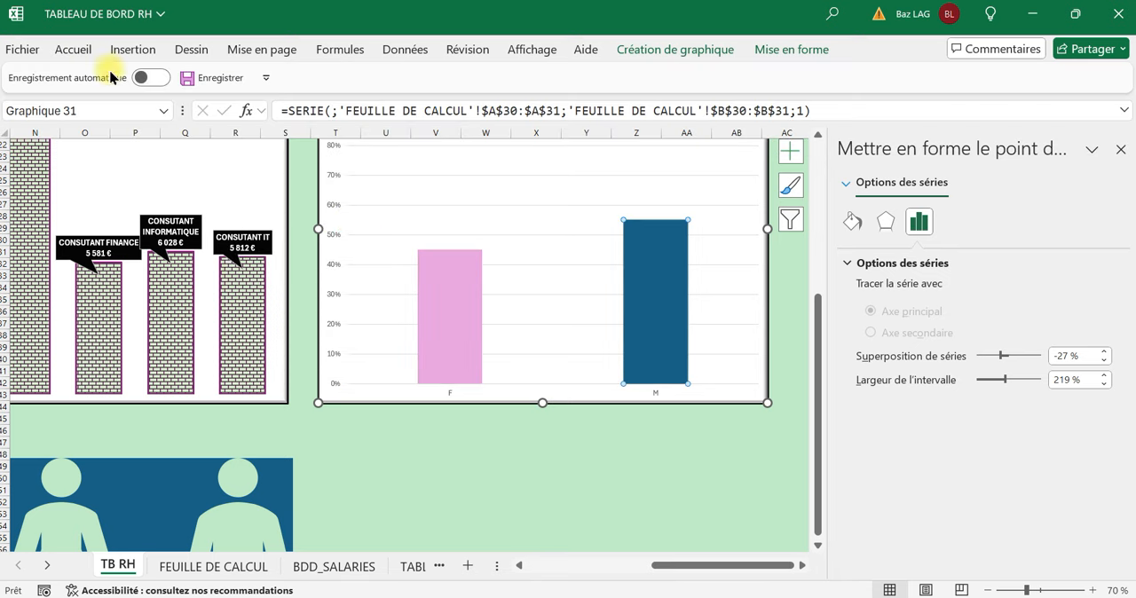
{"action": "left_click", "coordinate": [79, 54]}
{"action": "left_click", "coordinate": [253, 112]}
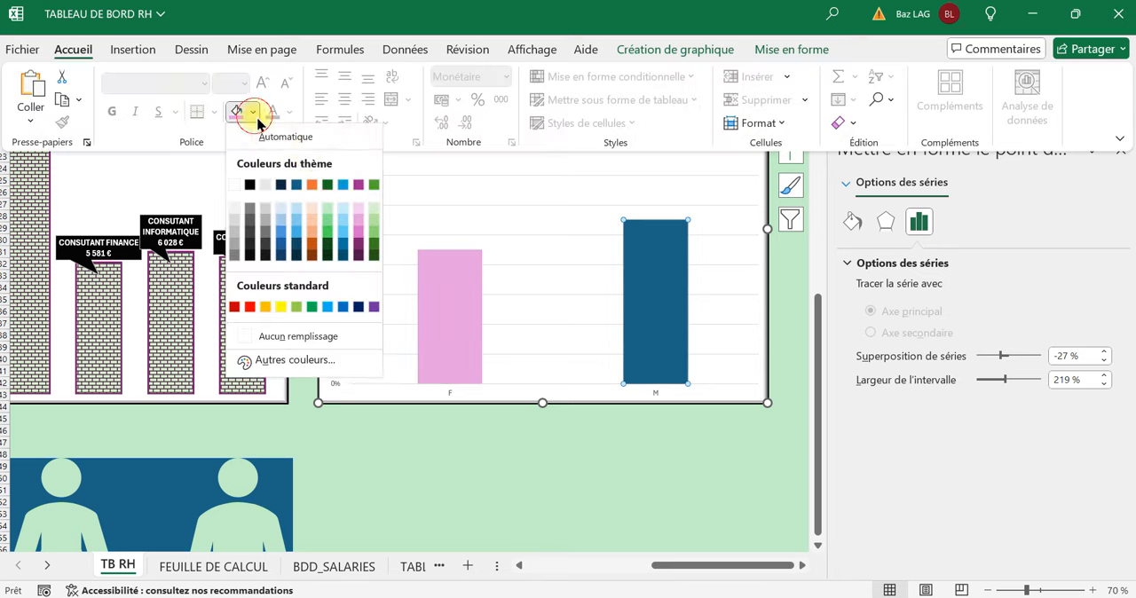
{"action": "left_click", "coordinate": [343, 232]}
{"action": "left_click", "coordinate": [569, 453]}
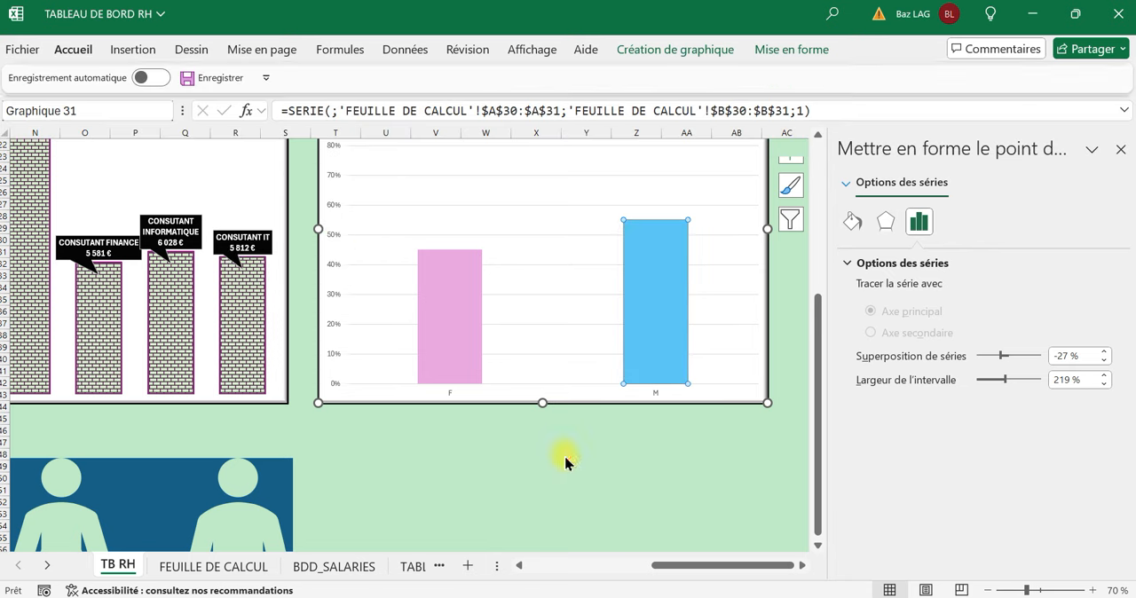
{"action": "left_click", "coordinate": [563, 456]}
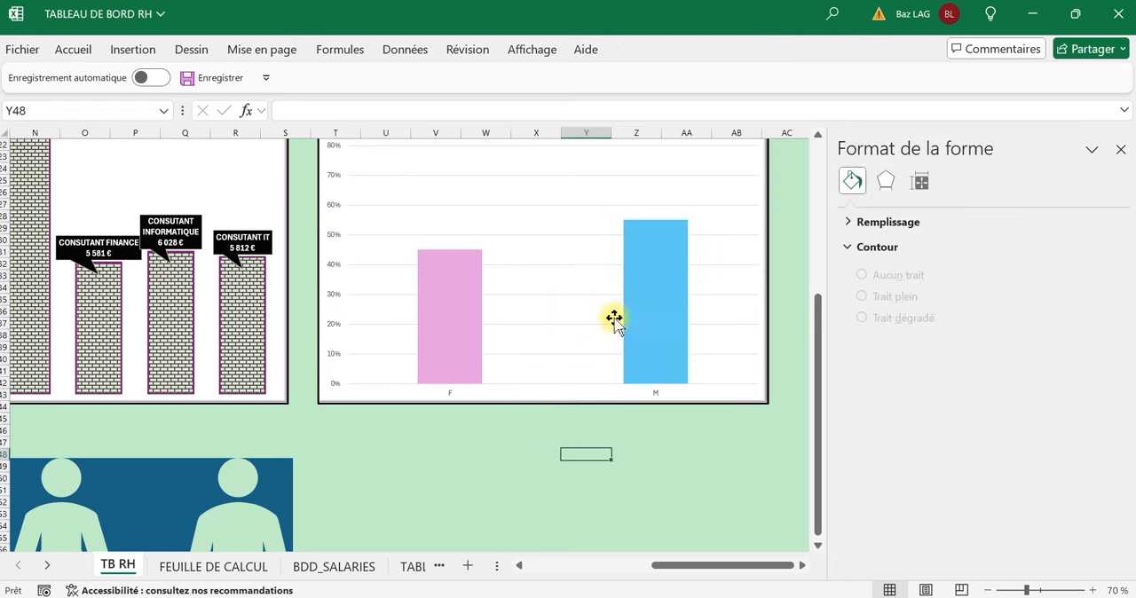
Remove the title and the gridlines from the F/H percentage chart.
{"action": "scroll", "coordinate": [614, 319], "scroll_direction": "up", "scroll_amount": 4}
{"action": "left_click", "coordinate": [749, 228]}
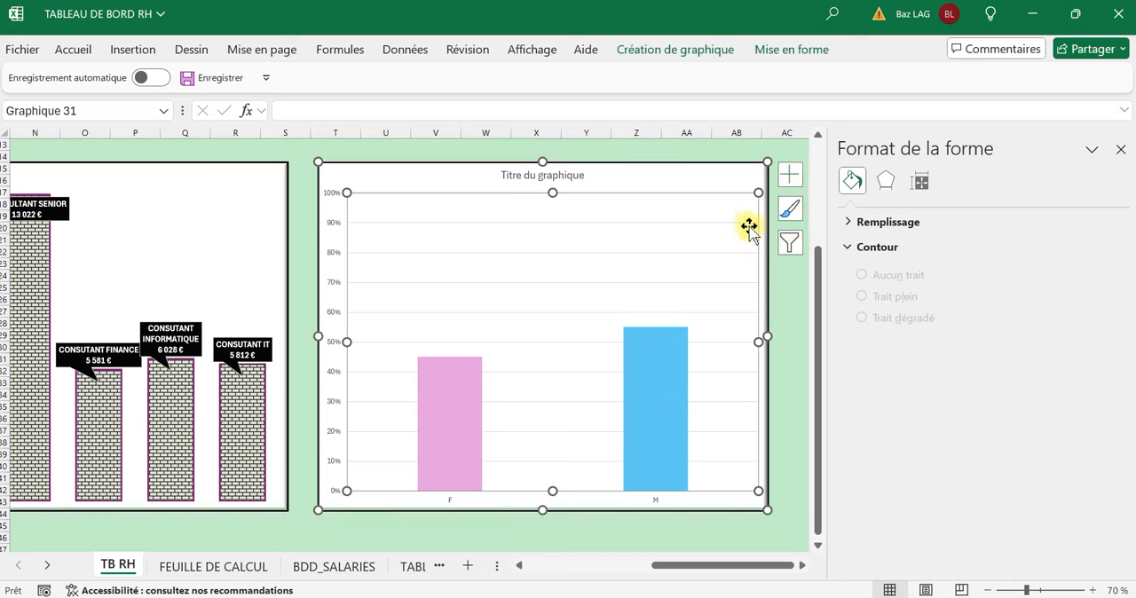
{"action": "left_click", "coordinate": [791, 175]}
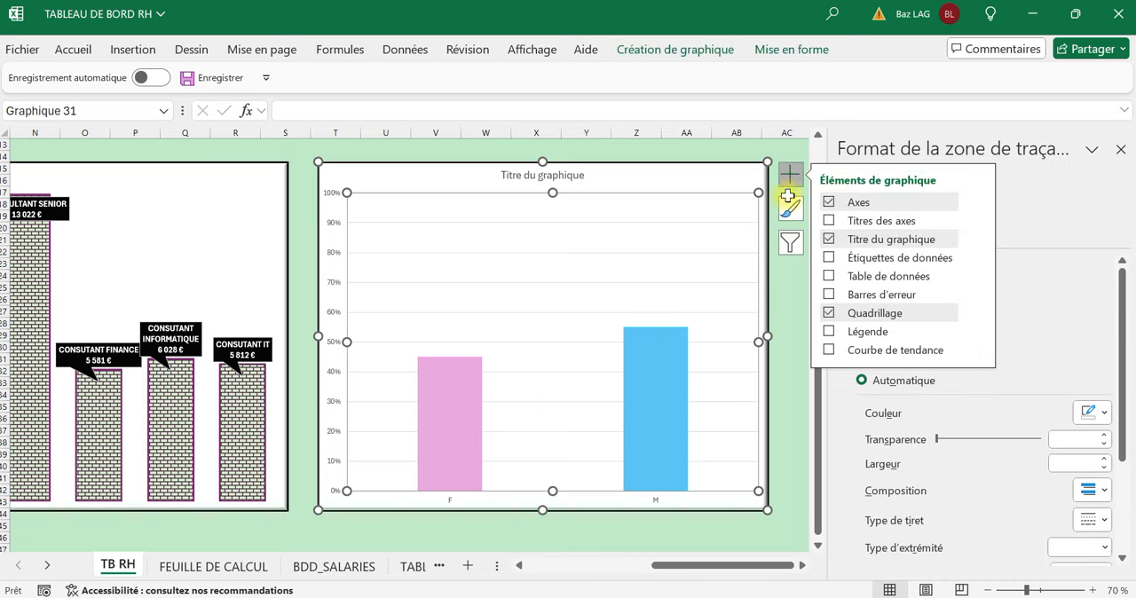
{"action": "left_click", "coordinate": [830, 238]}
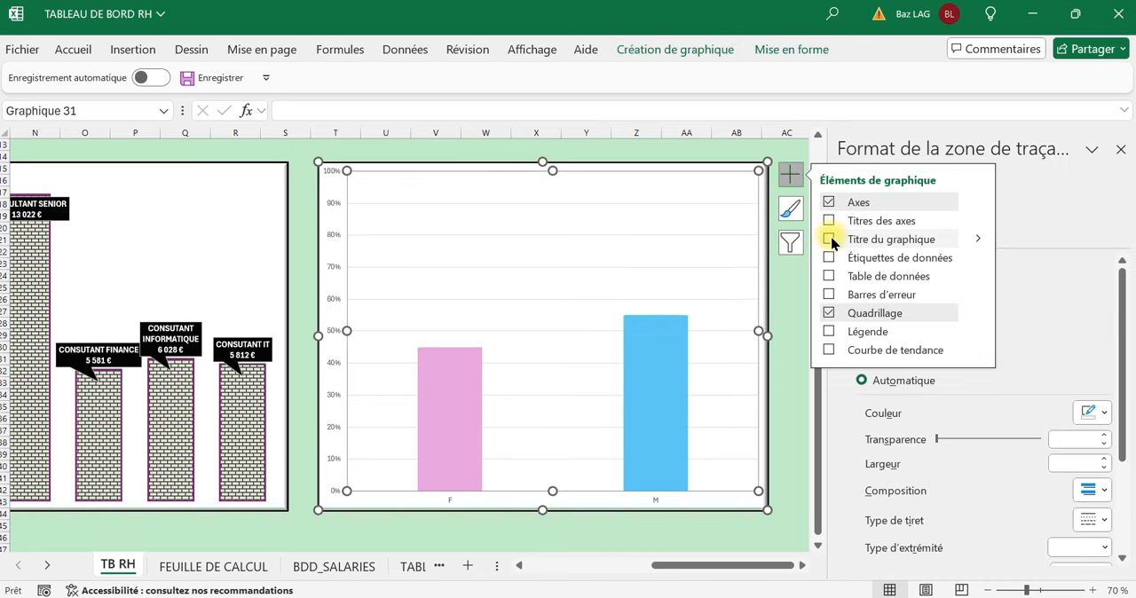
{"action": "left_click", "coordinate": [829, 313]}
{"action": "left_click", "coordinate": [426, 527]}
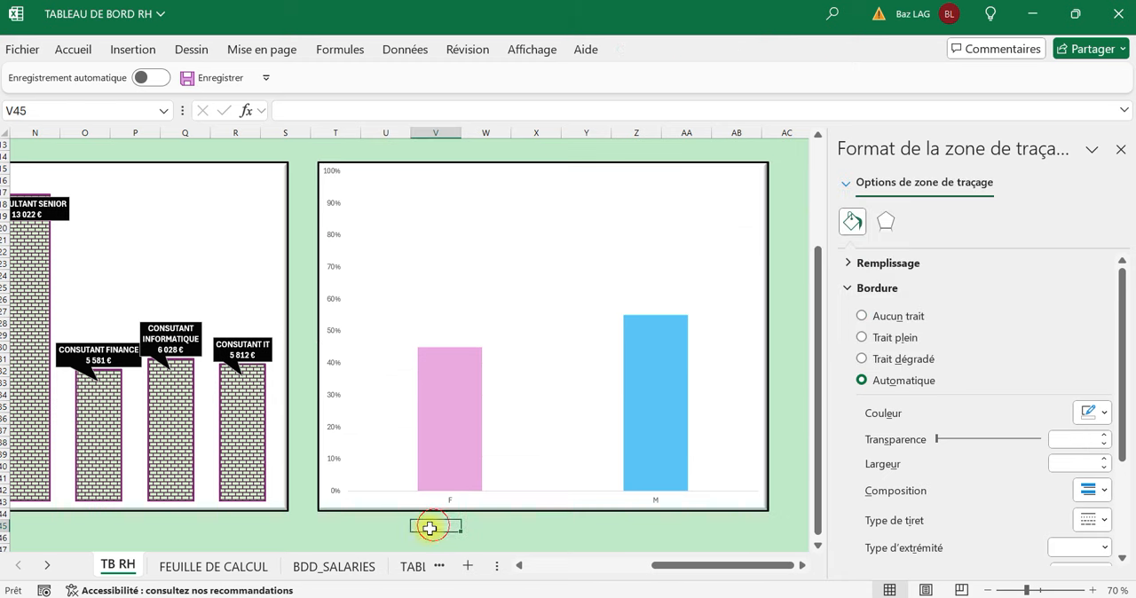
Widen the columns of the F/H percentage chart by setting the series gap width to 23 %.
{"action": "scroll", "coordinate": [423, 532], "scroll_direction": "down", "scroll_amount": 2}
{"action": "left_click", "coordinate": [437, 327]}
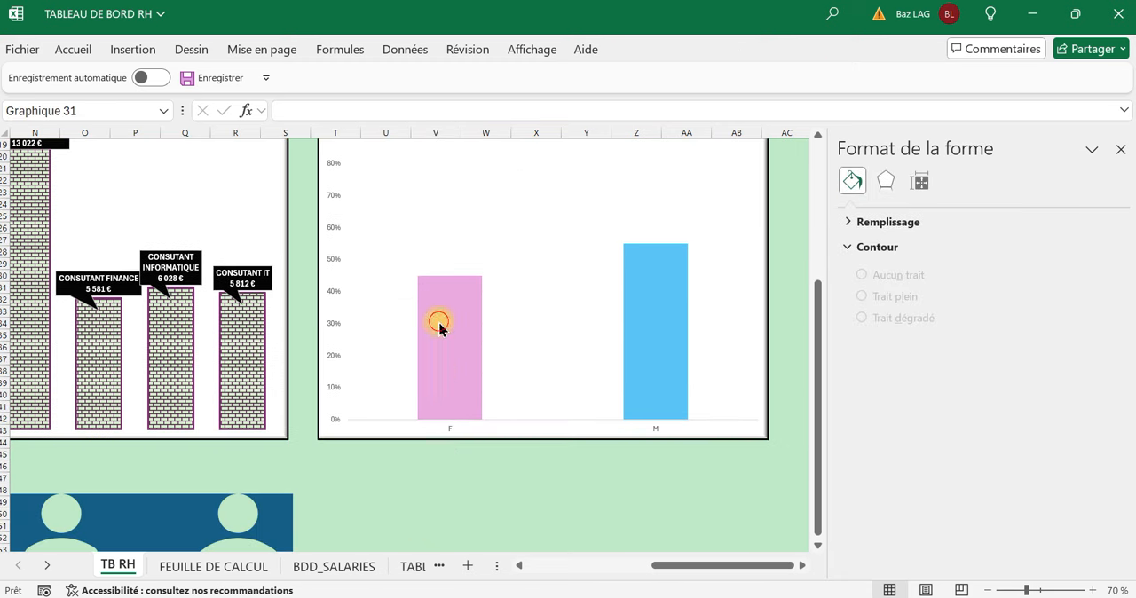
{"action": "left_click", "coordinate": [437, 327]}
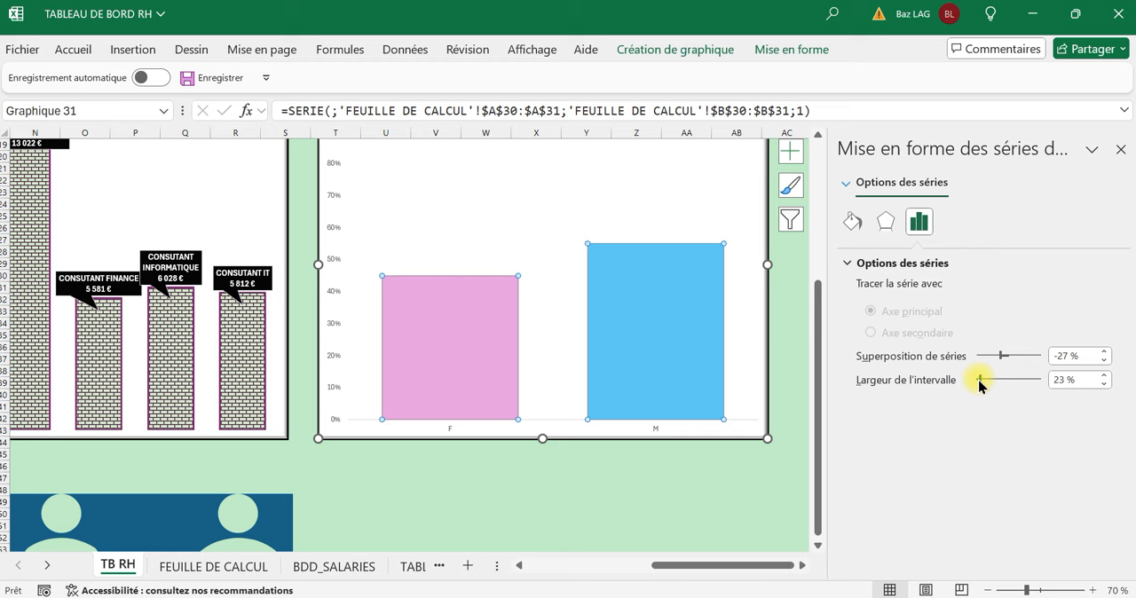
{"action": "scroll", "coordinate": [370, 418], "scroll_direction": "down", "scroll_amount": 2}
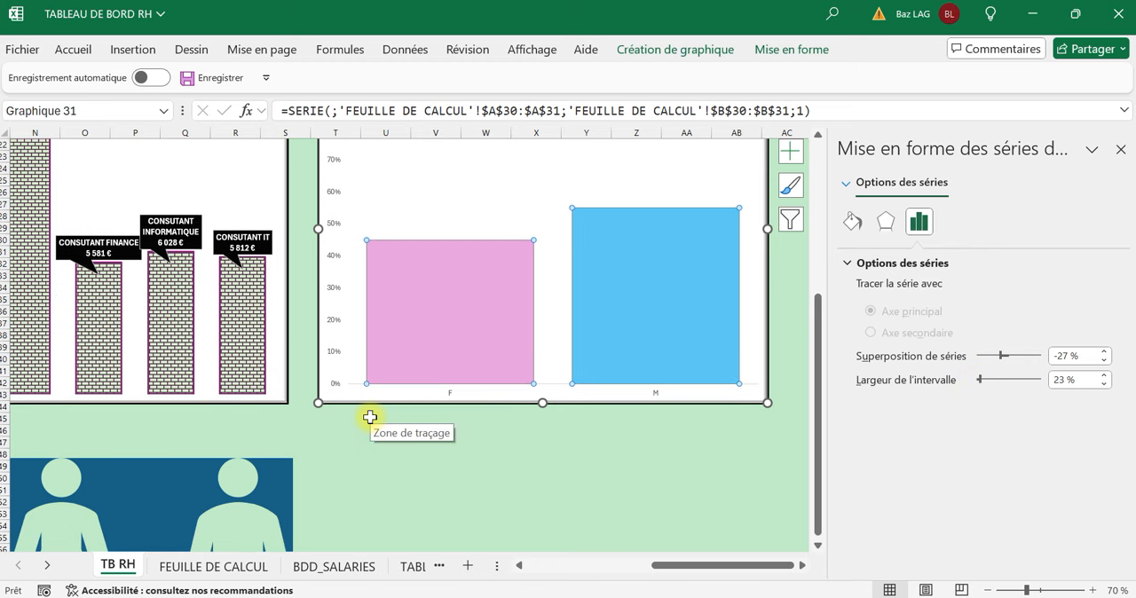
Close the formatting pane, overwrite the M percentage in B31 of FEUILLE DE CALCUL with 100%, and return to the chart on TB RH.
{"action": "left_click", "coordinate": [209, 568]}
{"action": "left_click", "coordinate": [652, 408]}
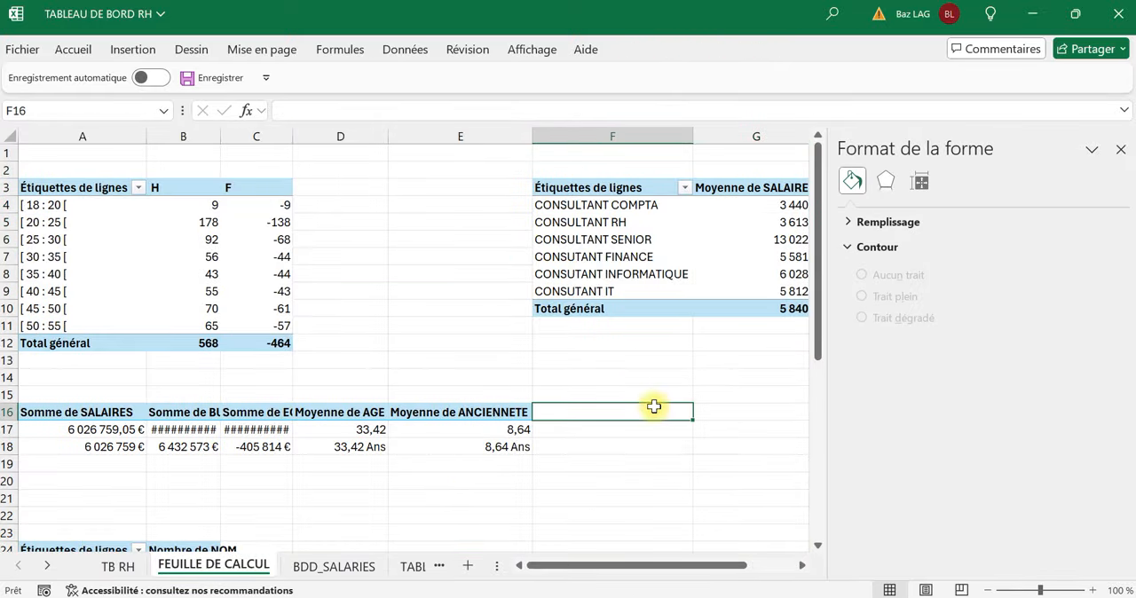
{"action": "left_click", "coordinate": [1121, 150]}
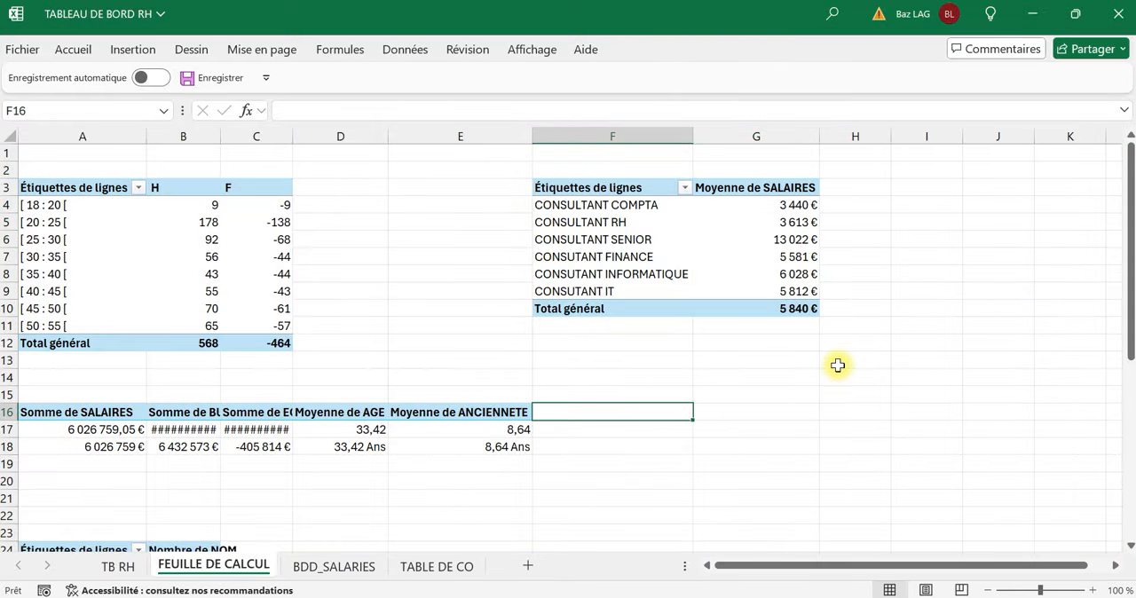
{"action": "scroll", "coordinate": [830, 363], "scroll_direction": "down", "scroll_amount": 4}
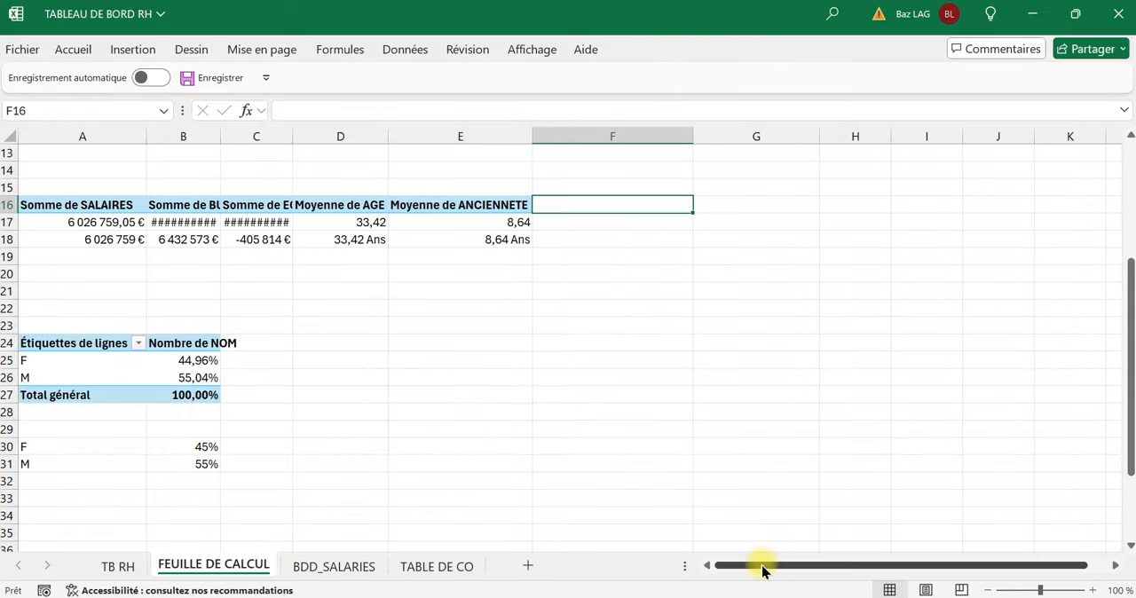
{"action": "left_click", "coordinate": [205, 467]}
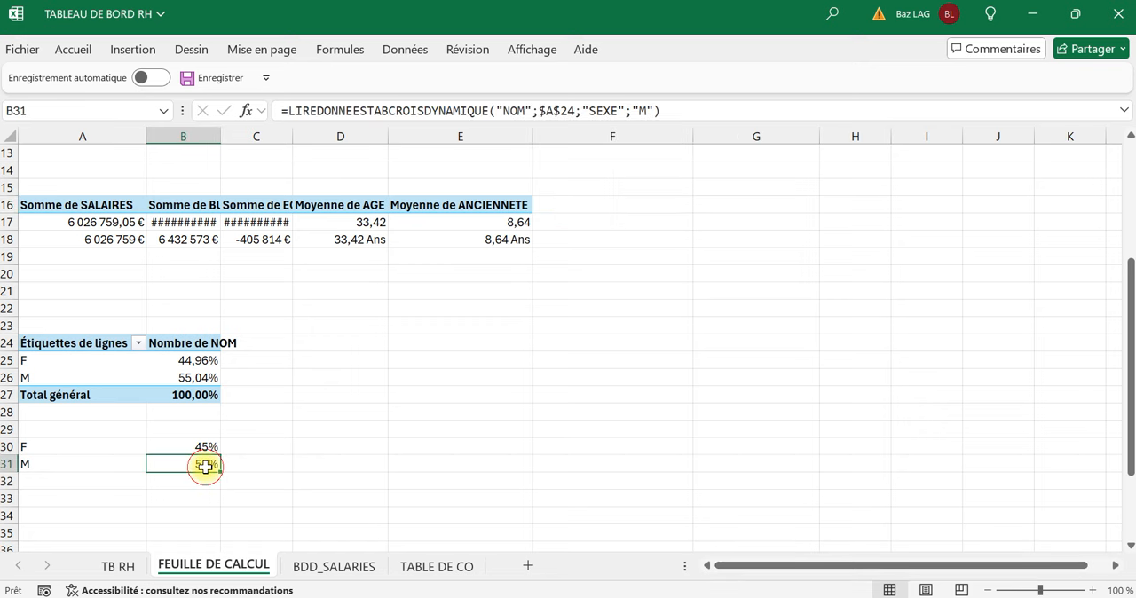
{"action": "type", "text": "100"}
{"action": "left_click", "coordinate": [298, 495]}
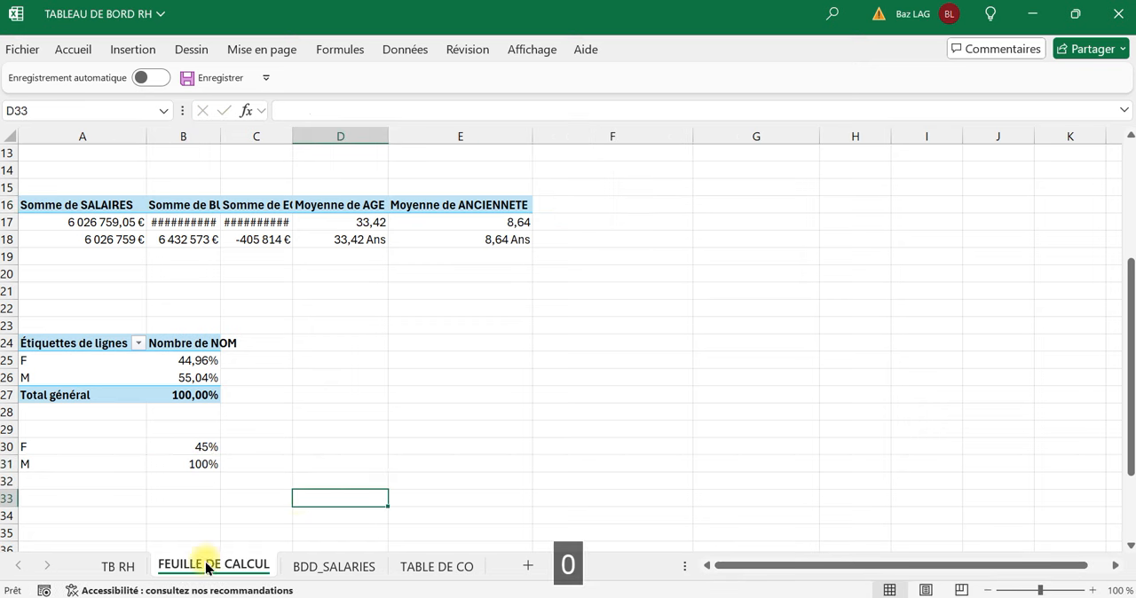
{"action": "left_click", "coordinate": [118, 566]}
{"action": "scroll", "coordinate": [659, 228], "scroll_direction": "up", "scroll_amount": 3}
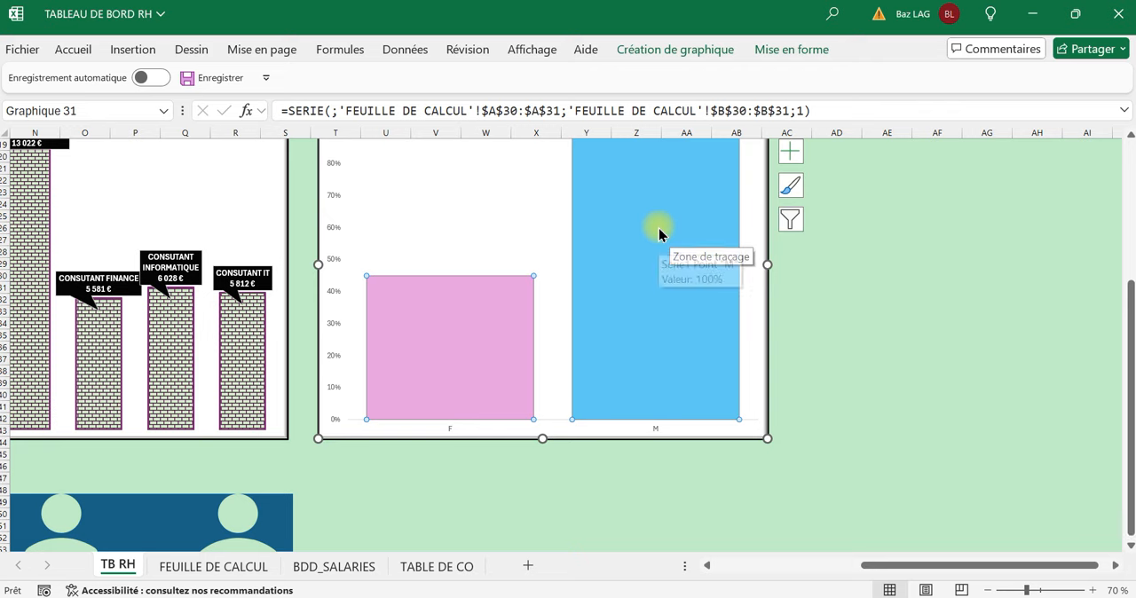
Place the woman-and-man cut-out shape over the F/H percentage chart and stretch it down and sideways over the columns, from 100% to 0%.
{"action": "scroll", "coordinate": [612, 267], "scroll_direction": "down", "scroll_amount": 6}
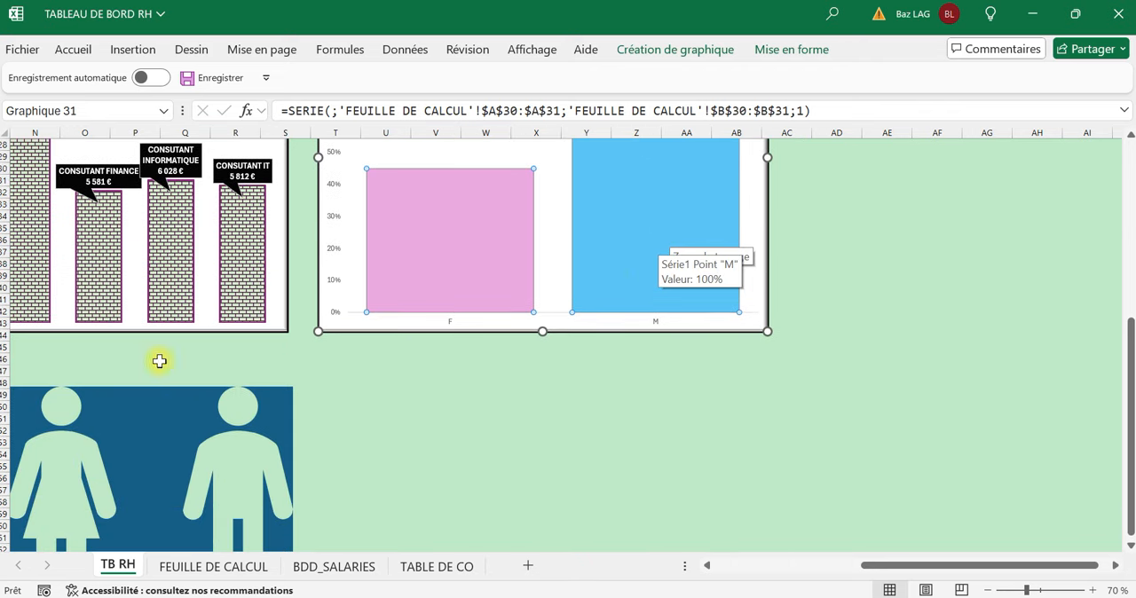
{"action": "left_click_drag", "start_coordinate": [126, 405], "coordinate": [475, 195]}
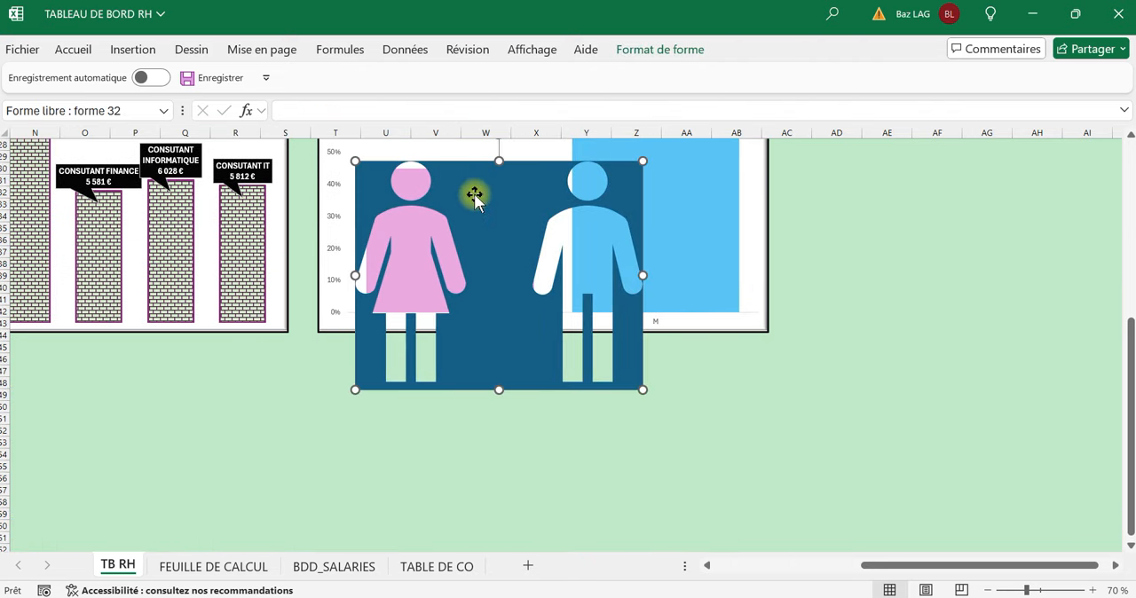
{"action": "scroll", "coordinate": [474, 222], "scroll_direction": "up", "scroll_amount": 3}
{"action": "scroll", "coordinate": [497, 310], "scroll_direction": "up", "scroll_amount": 2}
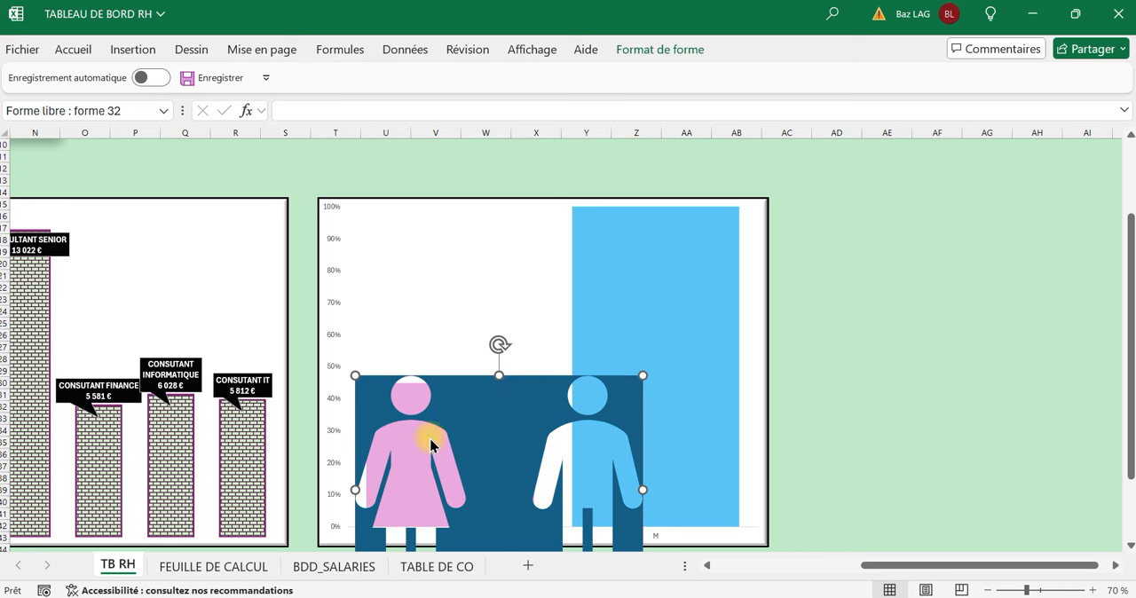
{"action": "left_click_drag", "start_coordinate": [482, 382], "coordinate": [473, 370]}
{"action": "left_click_drag", "start_coordinate": [489, 257], "coordinate": [491, 237]}
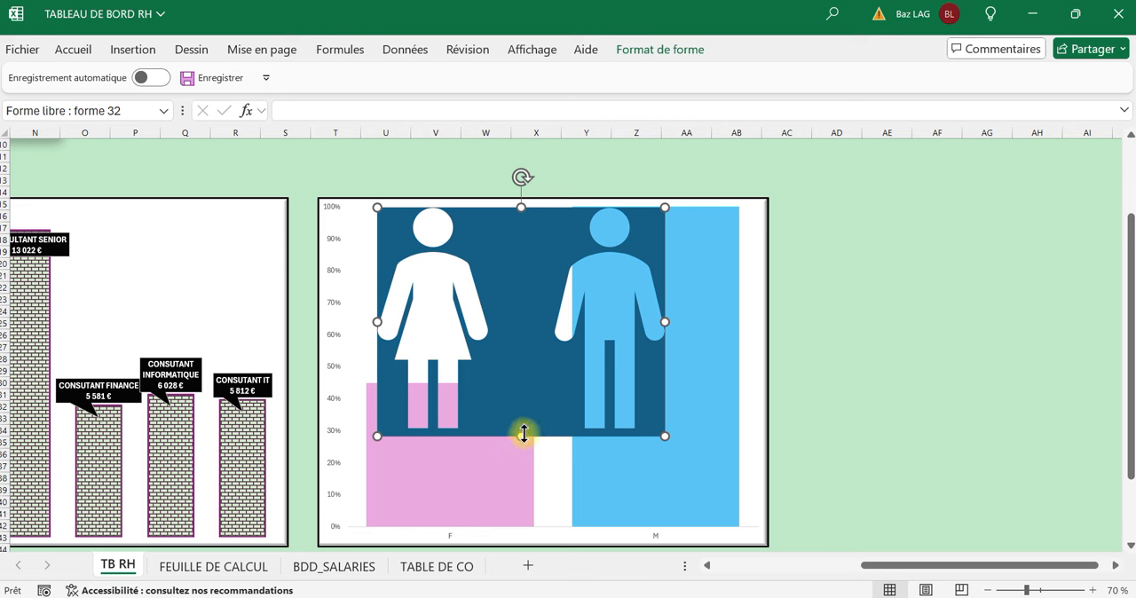
{"action": "left_click_drag", "start_coordinate": [524, 434], "coordinate": [530, 530]}
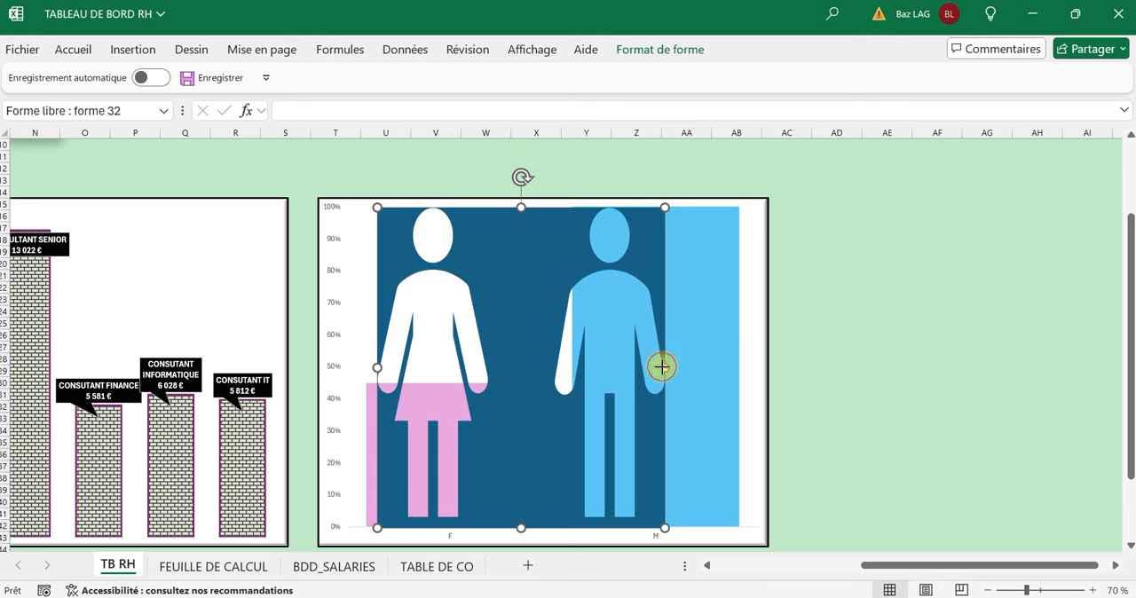
{"action": "left_click_drag", "start_coordinate": [662, 366], "coordinate": [736, 381]}
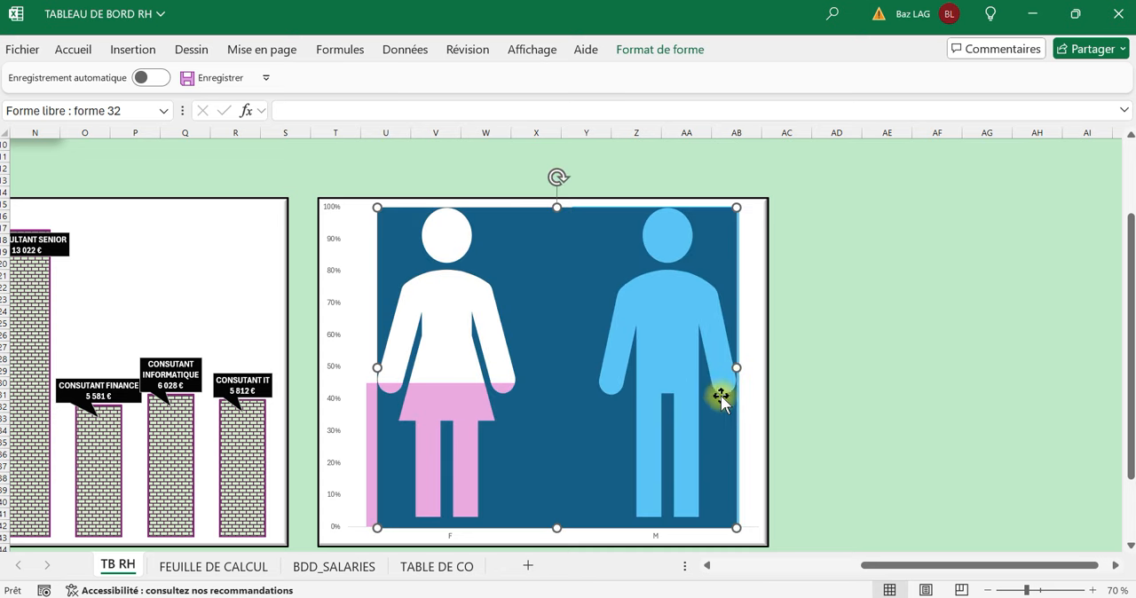
Hide the primary horizontal axis of the F/H percentage chart, keeping the vertical one.
{"action": "left_click", "coordinate": [782, 265]}
{"action": "left_click", "coordinate": [763, 234]}
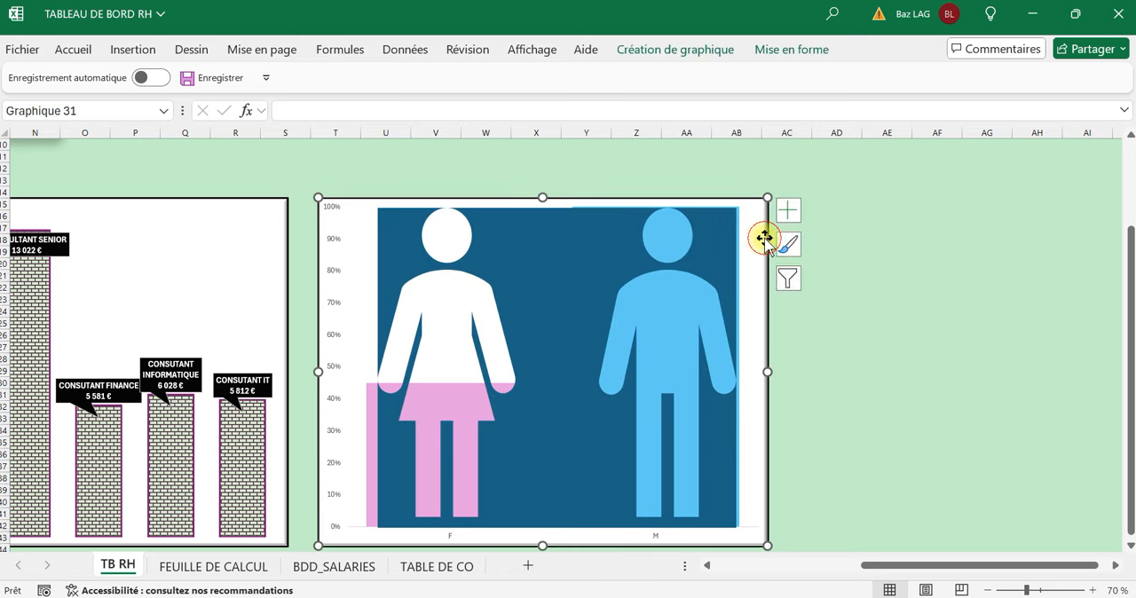
{"action": "left_click", "coordinate": [786, 218]}
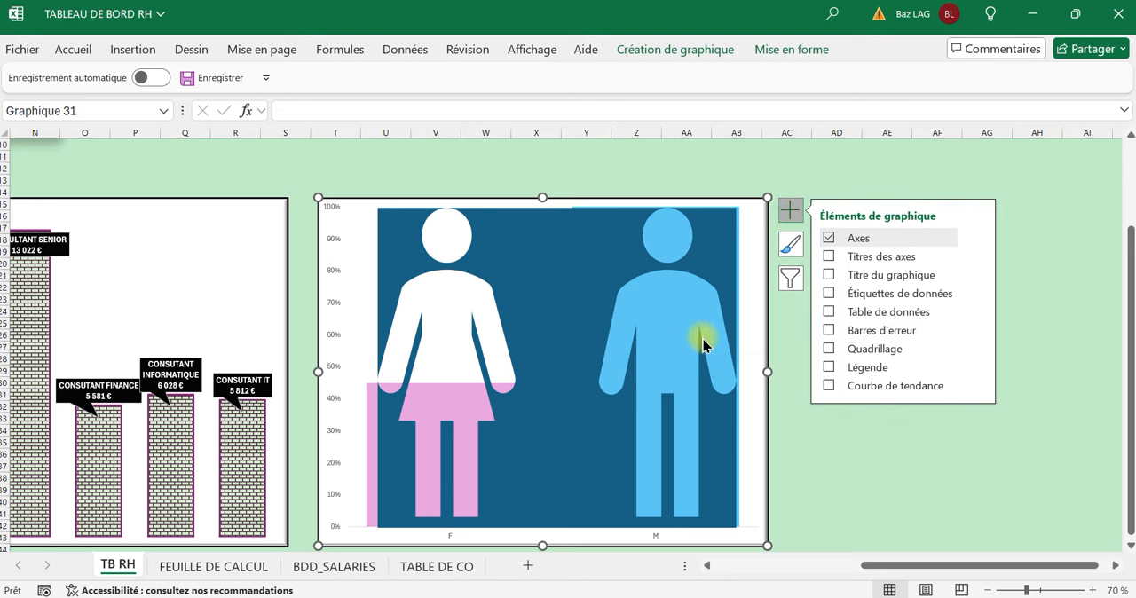
{"action": "left_click", "coordinate": [980, 238]}
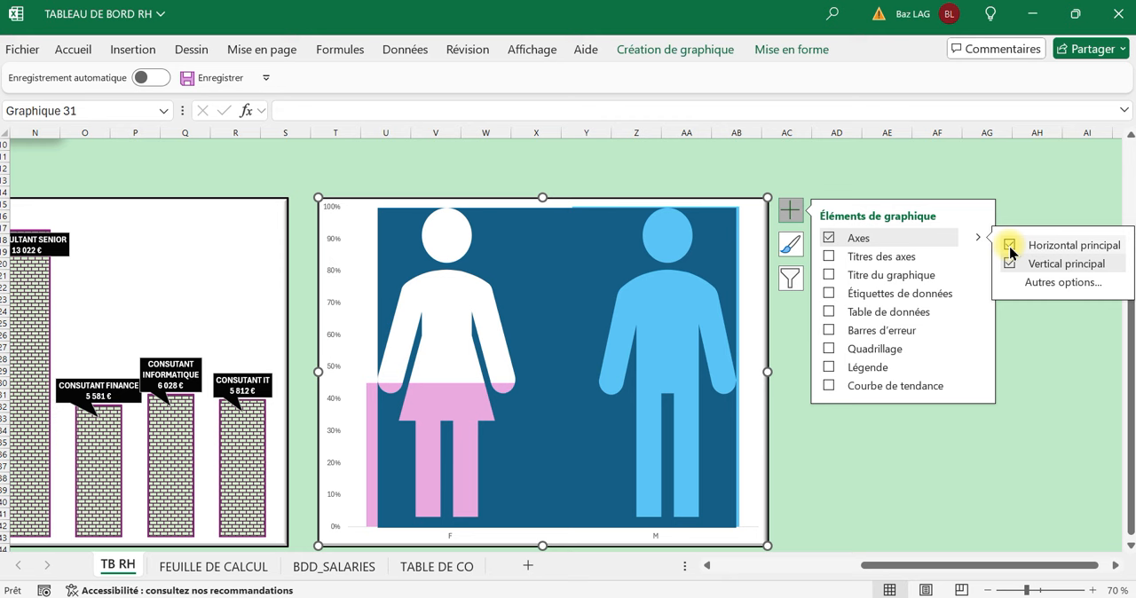
{"action": "left_click", "coordinate": [1010, 246]}
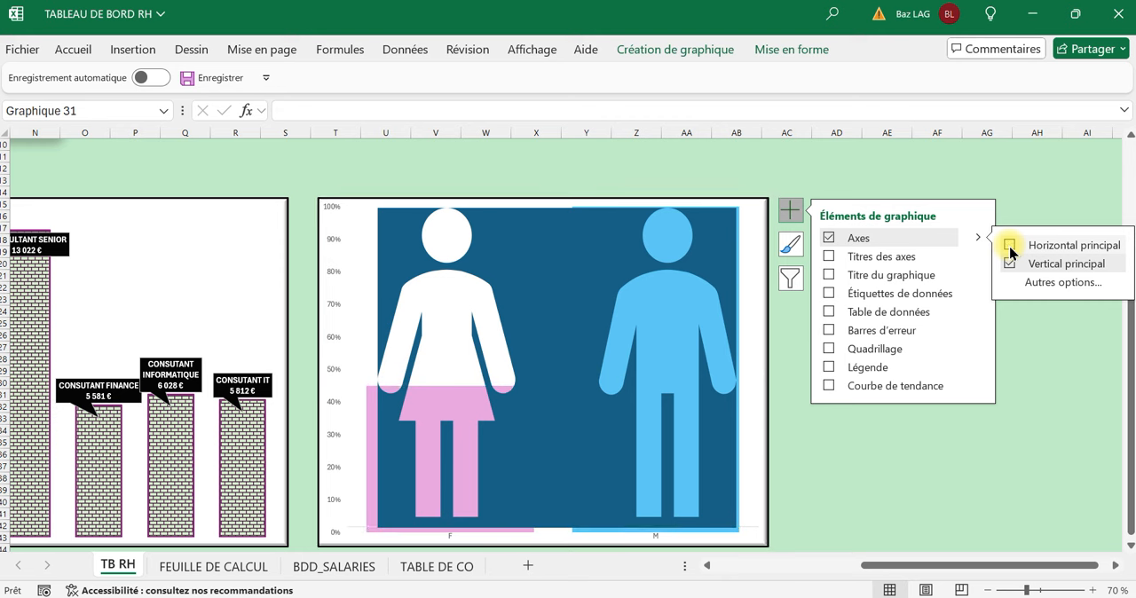
Resize the cut-out shape so its edges match the outer limits of the F and M columns, down to 0%.
{"action": "left_click", "coordinate": [521, 505]}
{"action": "left_click_drag", "start_coordinate": [550, 525], "coordinate": [551, 537]}
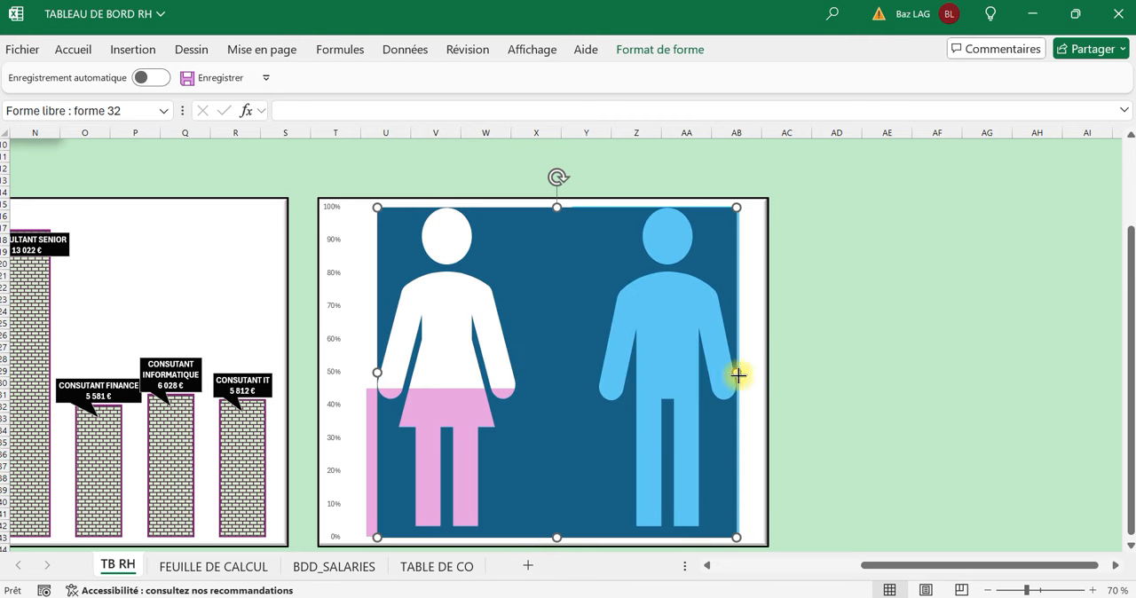
{"action": "left_click_drag", "start_coordinate": [737, 375], "coordinate": [740, 376]}
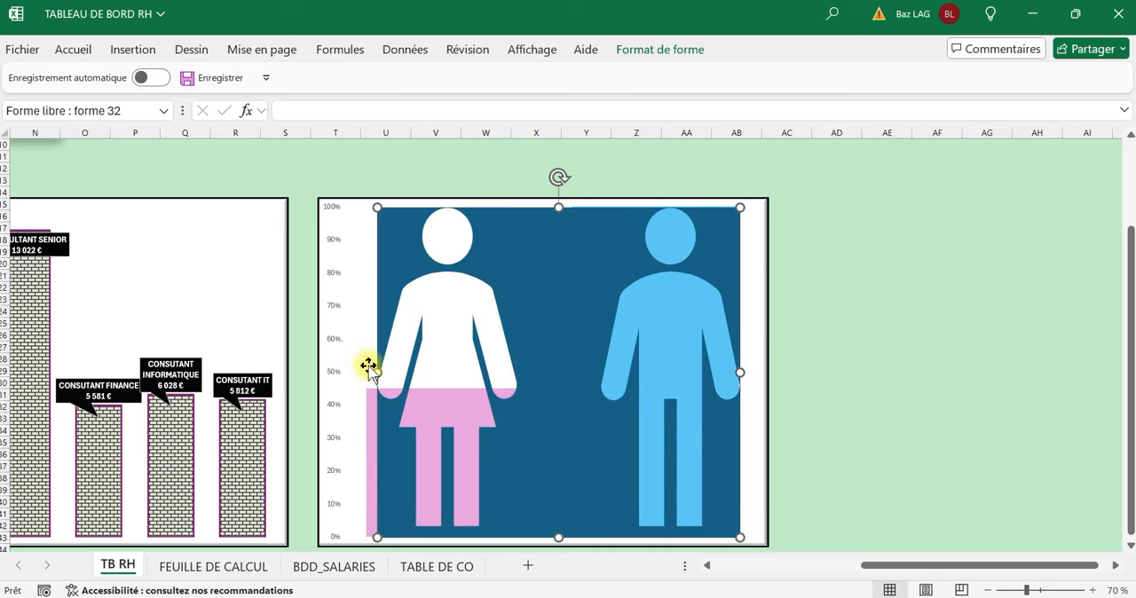
{"action": "left_click_drag", "start_coordinate": [377, 372], "coordinate": [364, 369]}
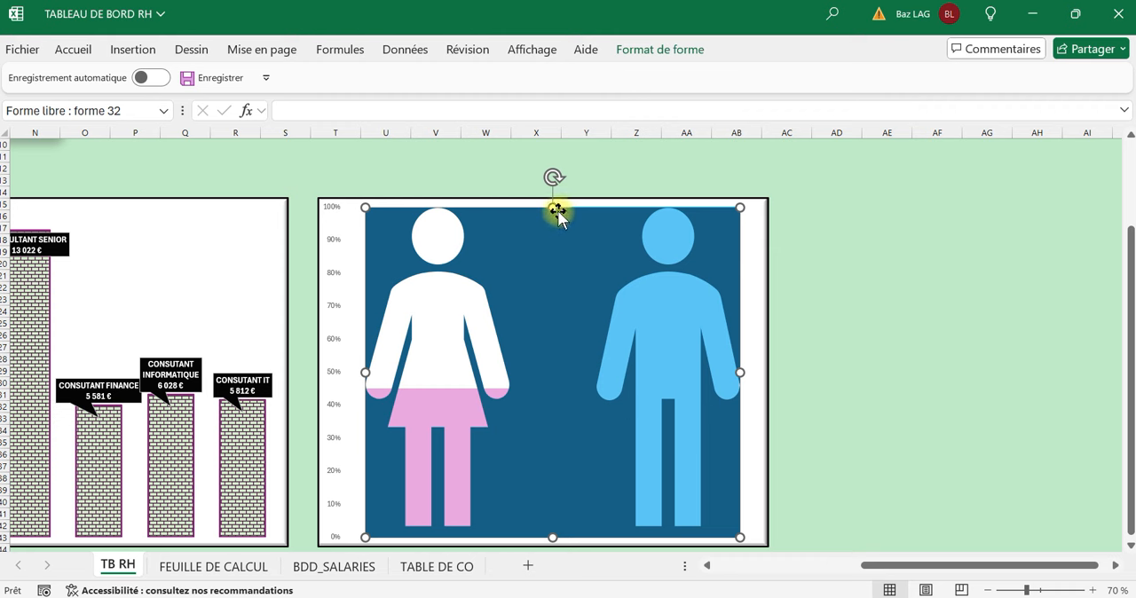
{"action": "left_click_drag", "start_coordinate": [553, 208], "coordinate": [554, 206]}
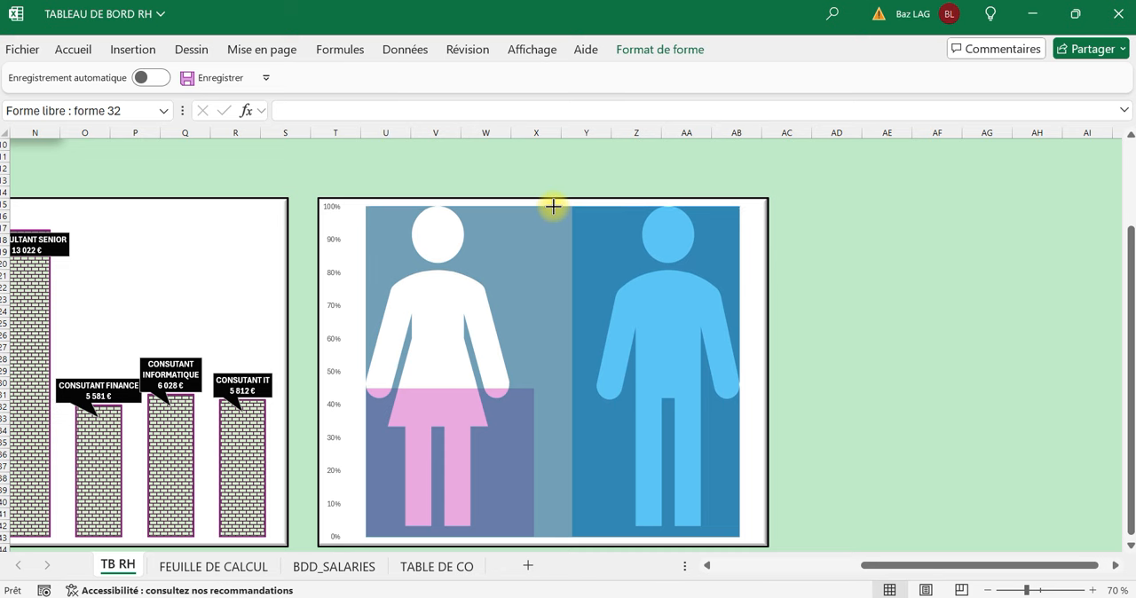
{"action": "left_click_drag", "start_coordinate": [553, 206], "coordinate": [553, 206]}
{"action": "left_click", "coordinate": [951, 302]}
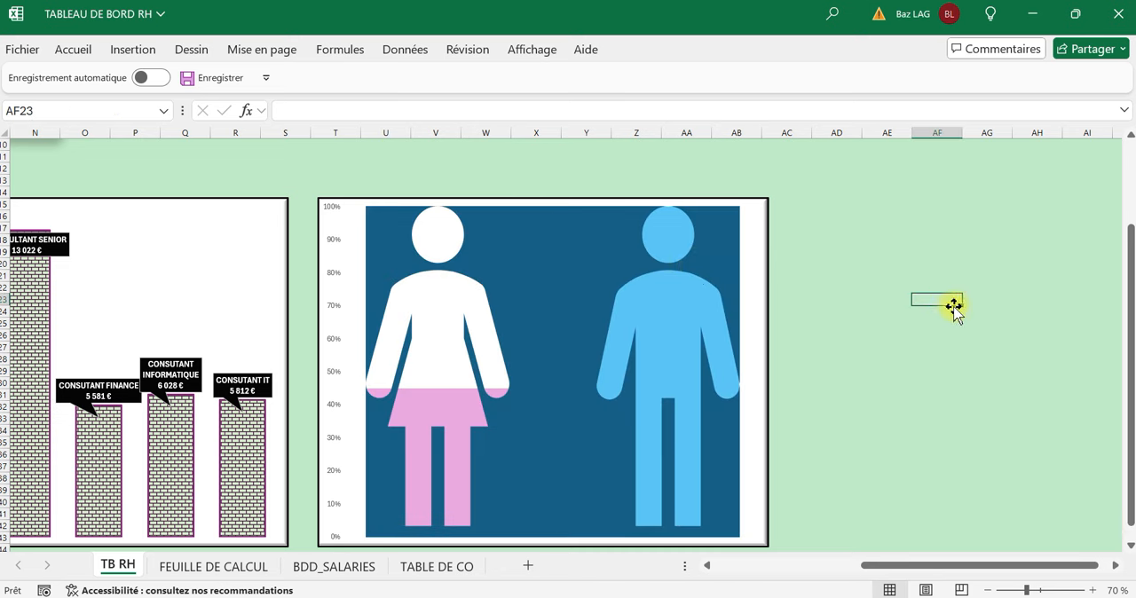
Lower the upper edge of the cut-out shape slightly, just below the top of the M column.
{"action": "left_click", "coordinate": [628, 207]}
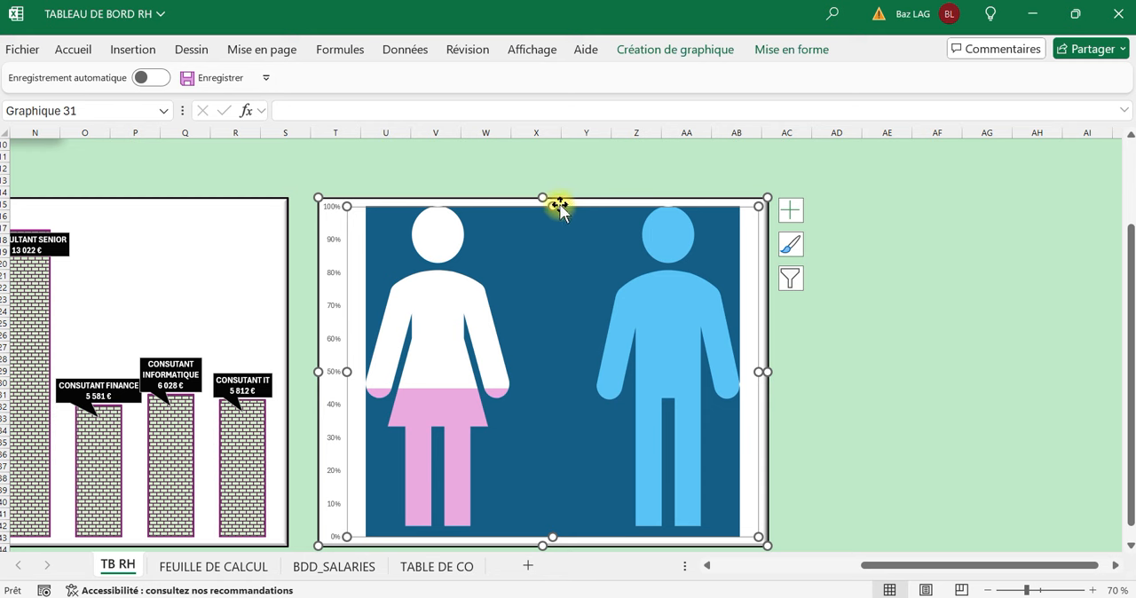
{"action": "left_click", "coordinate": [838, 262]}
{"action": "left_click", "coordinate": [556, 211]}
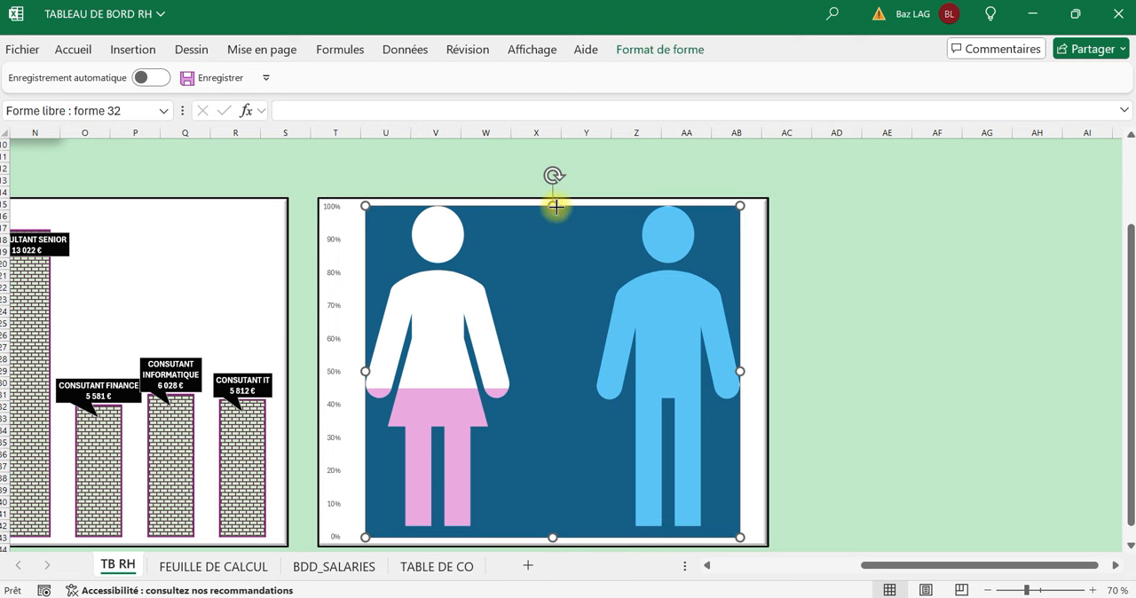
{"action": "left_click_drag", "start_coordinate": [555, 207], "coordinate": [556, 209]}
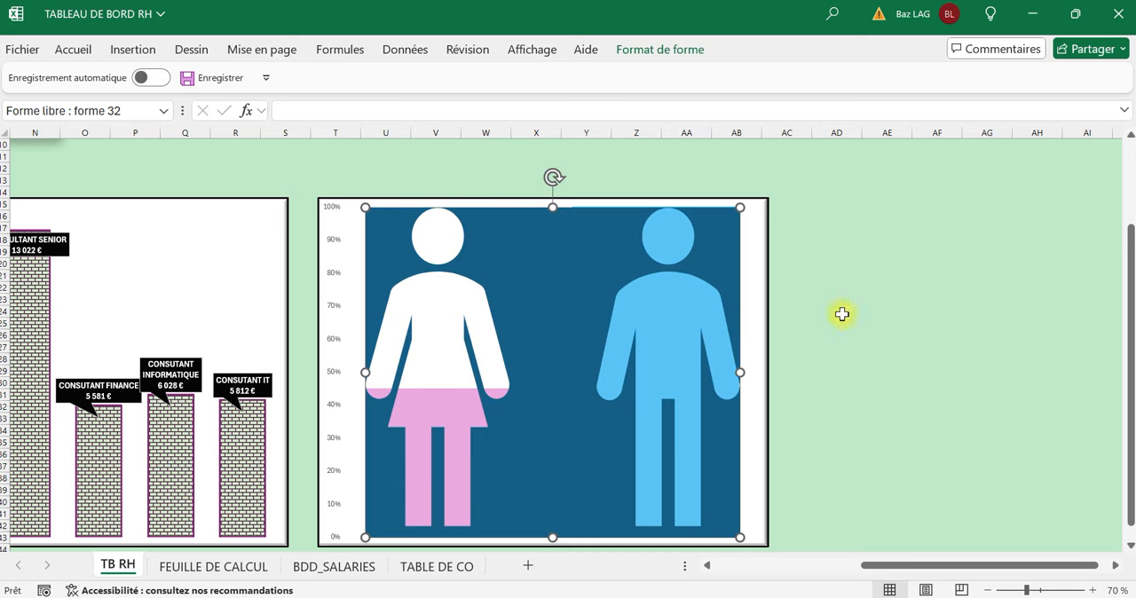
{"action": "left_click", "coordinate": [842, 322]}
Fill the woman-and-man cut-out shape with a light grey theme colour.
{"action": "left_click", "coordinate": [532, 450]}
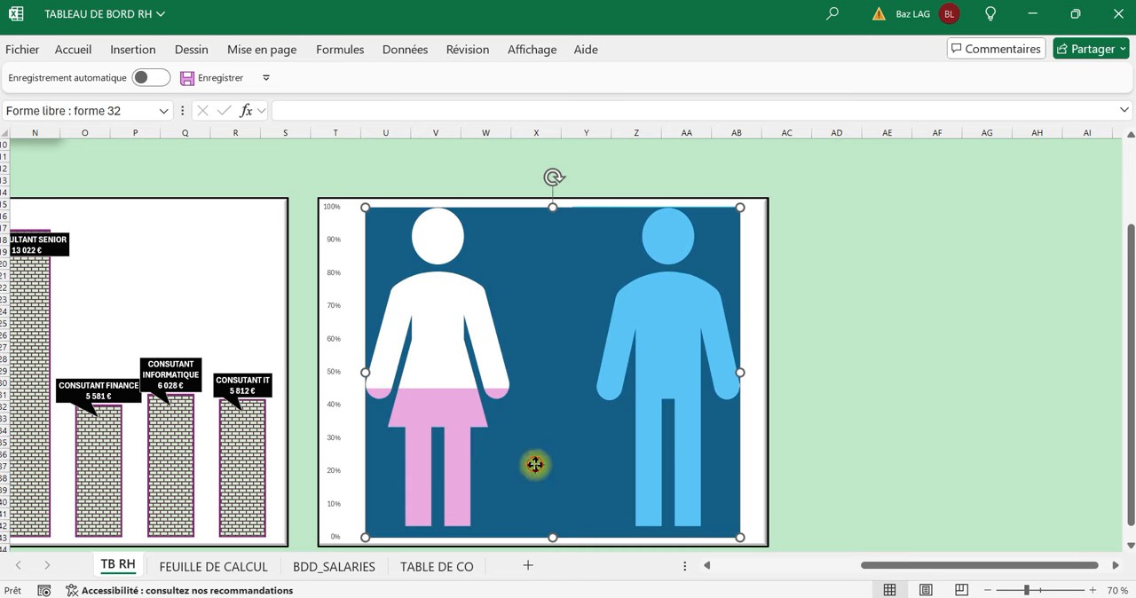
{"action": "left_click", "coordinate": [73, 50]}
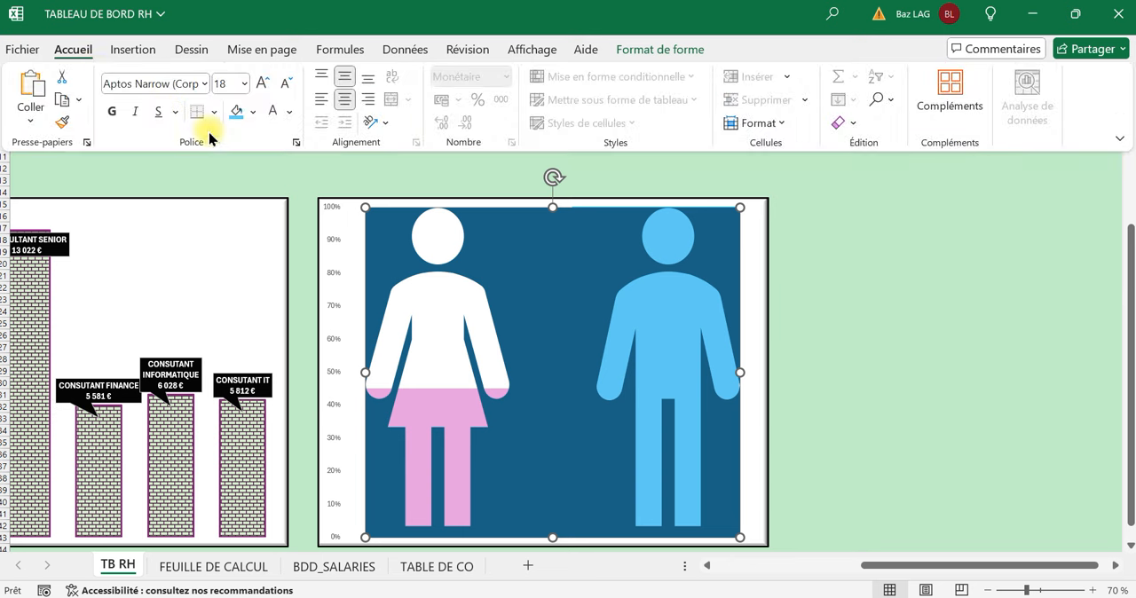
{"action": "left_click", "coordinate": [253, 112]}
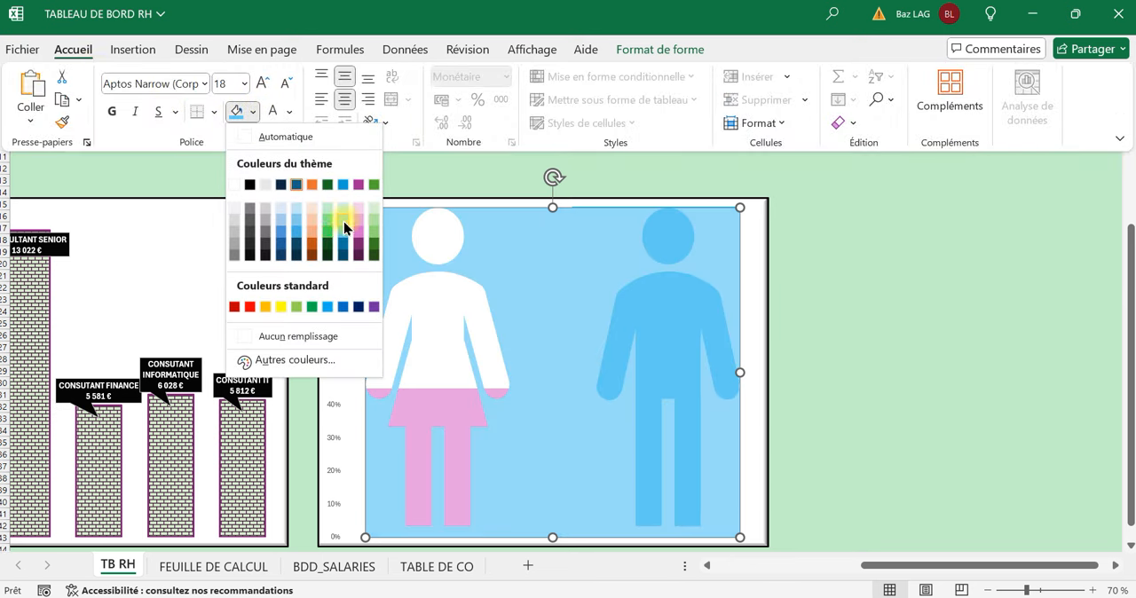
{"action": "left_click", "coordinate": [234, 224]}
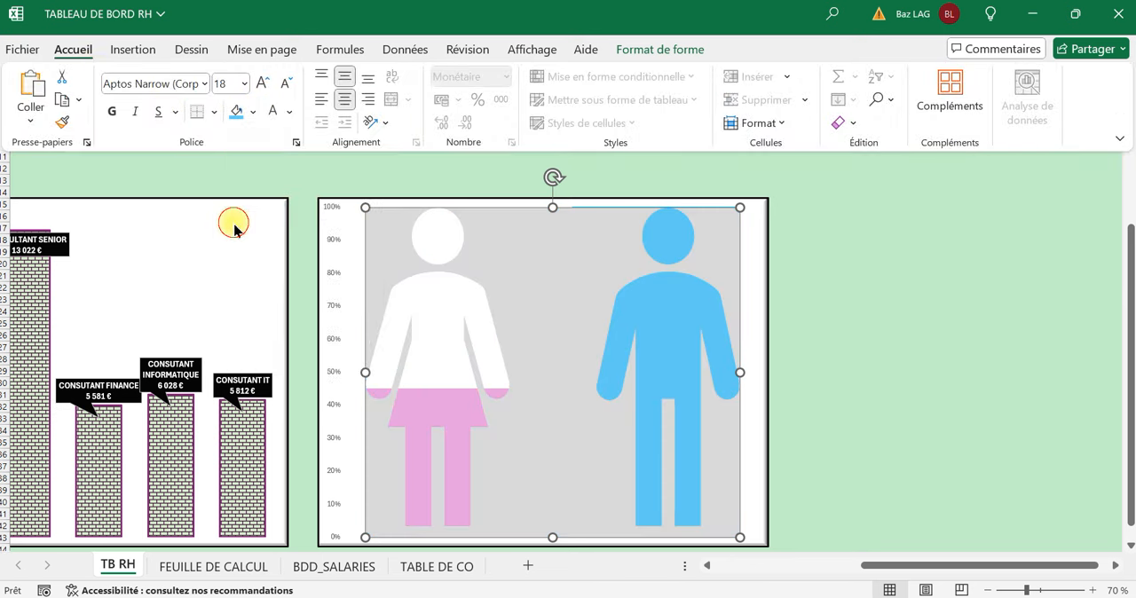
{"action": "left_click", "coordinate": [877, 297]}
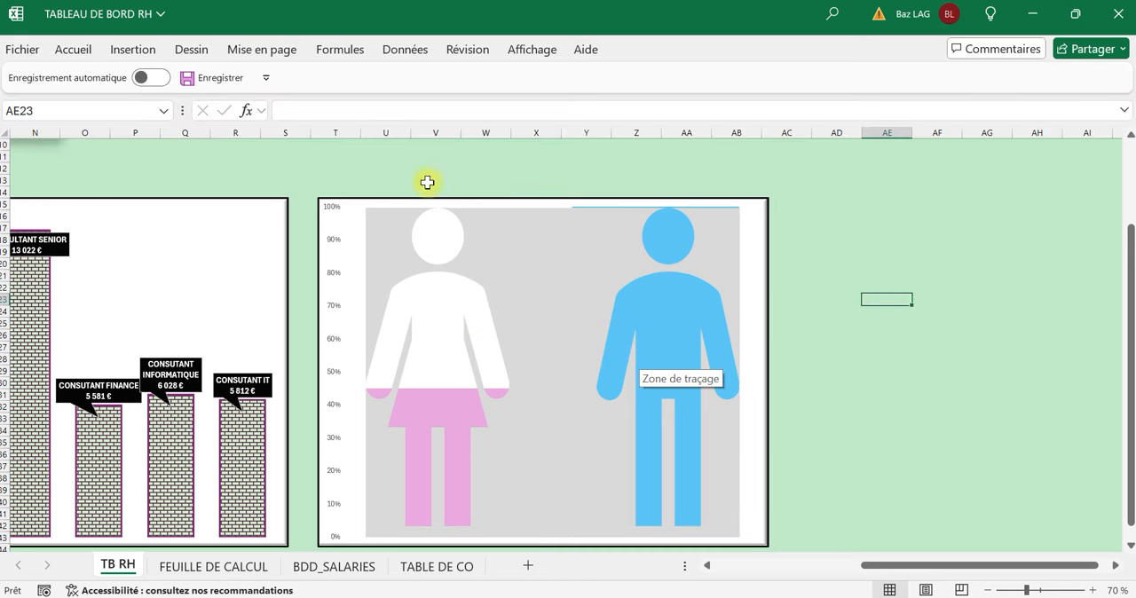
Insert an ellipse on the torso of the woman silhouette and widen it to span the torso.
{"action": "left_click", "coordinate": [126, 53]}
{"action": "left_click", "coordinate": [245, 125]}
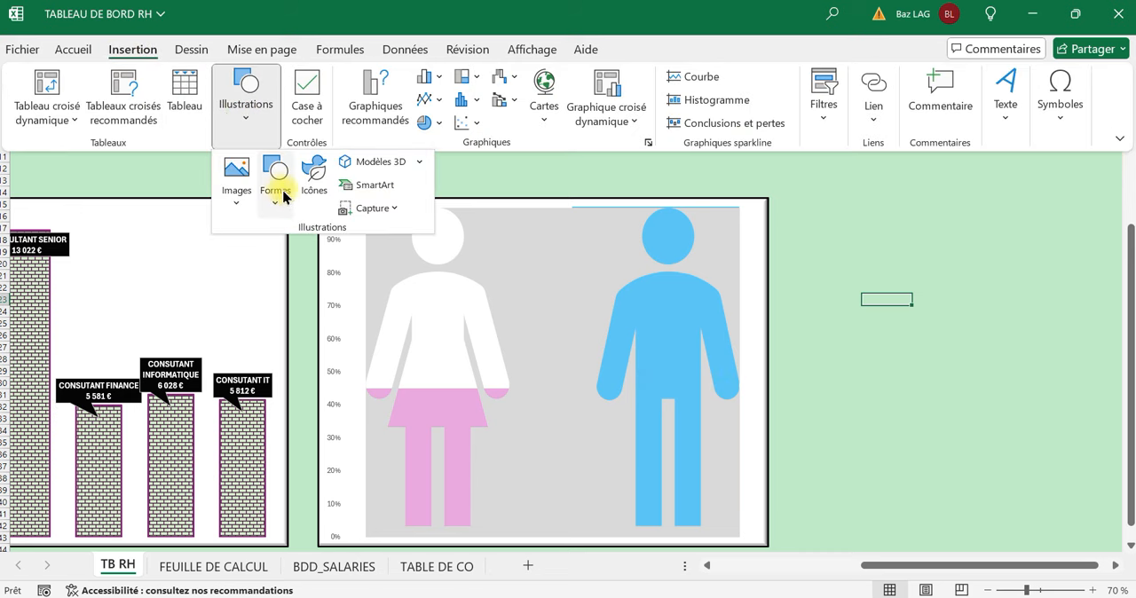
{"action": "left_click", "coordinate": [285, 212]}
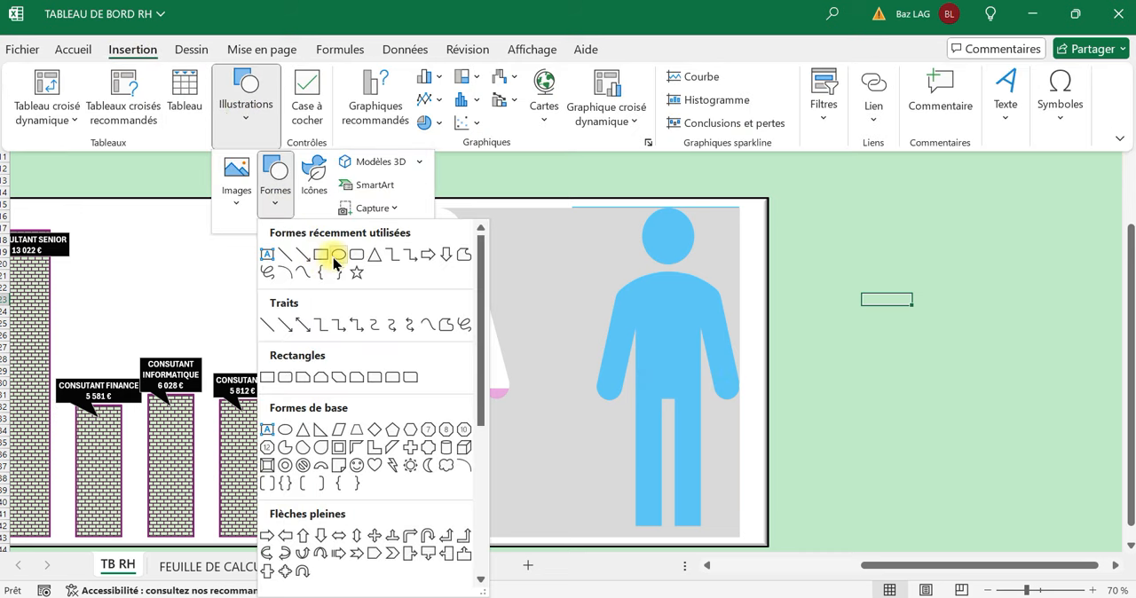
{"action": "left_click", "coordinate": [331, 258]}
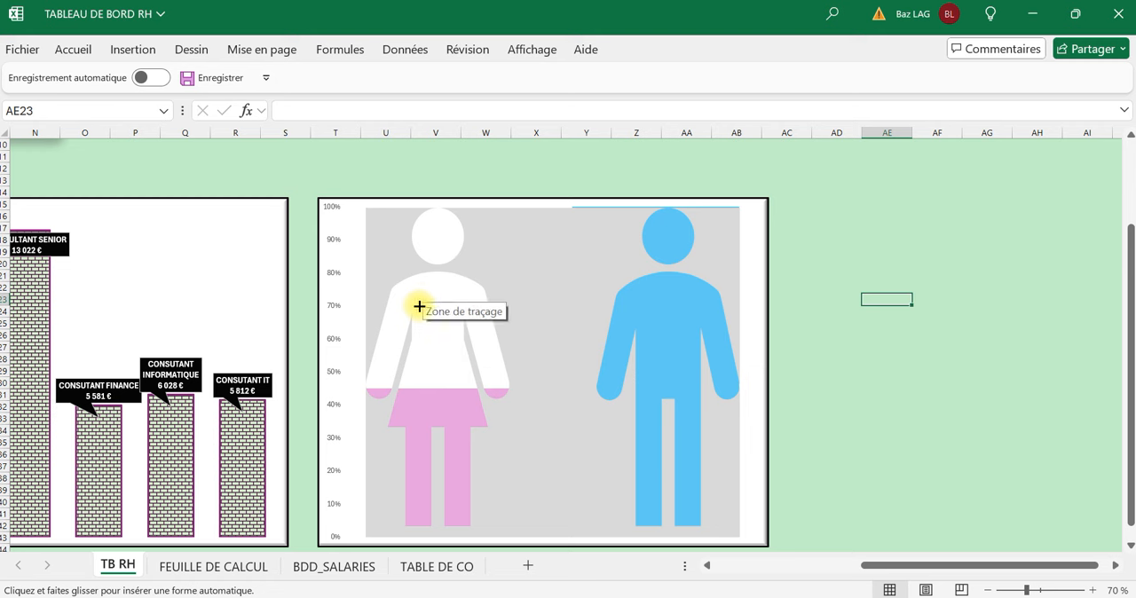
{"action": "mouse_move", "coordinate": [418, 307]}
{"action": "left_mouse_down"}
{"action": "mouse_move", "coordinate": [469, 353]}
{"action": "mouse_move", "coordinate": [378, 325]}
{"action": "mouse_move", "coordinate": [393, 326]}
{"action": "left_mouse_up"}
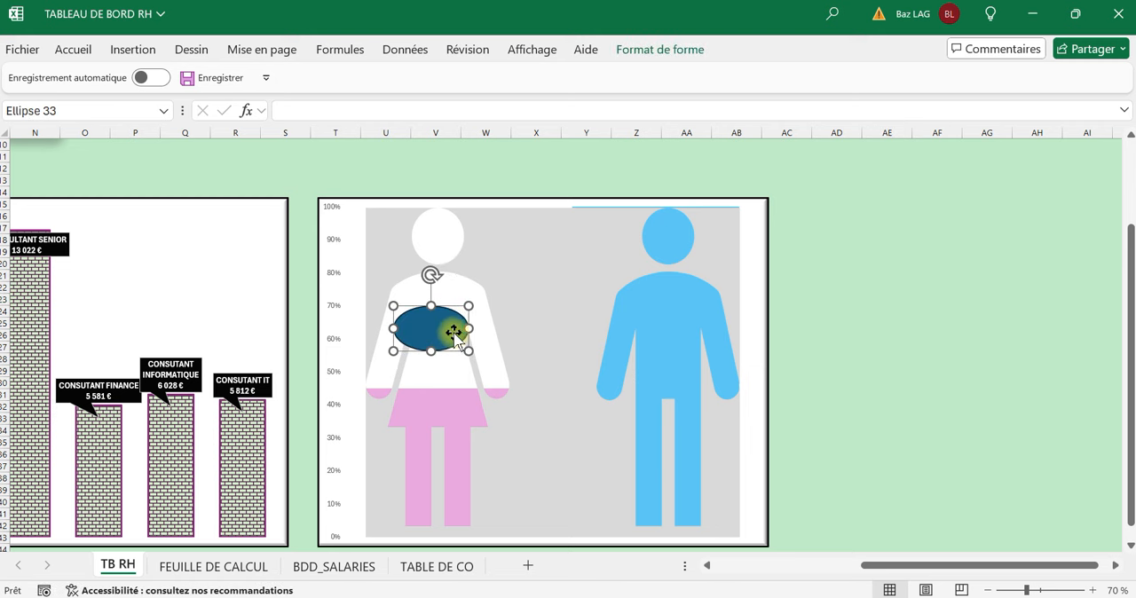
{"action": "left_click_drag", "start_coordinate": [469, 328], "coordinate": [483, 329]}
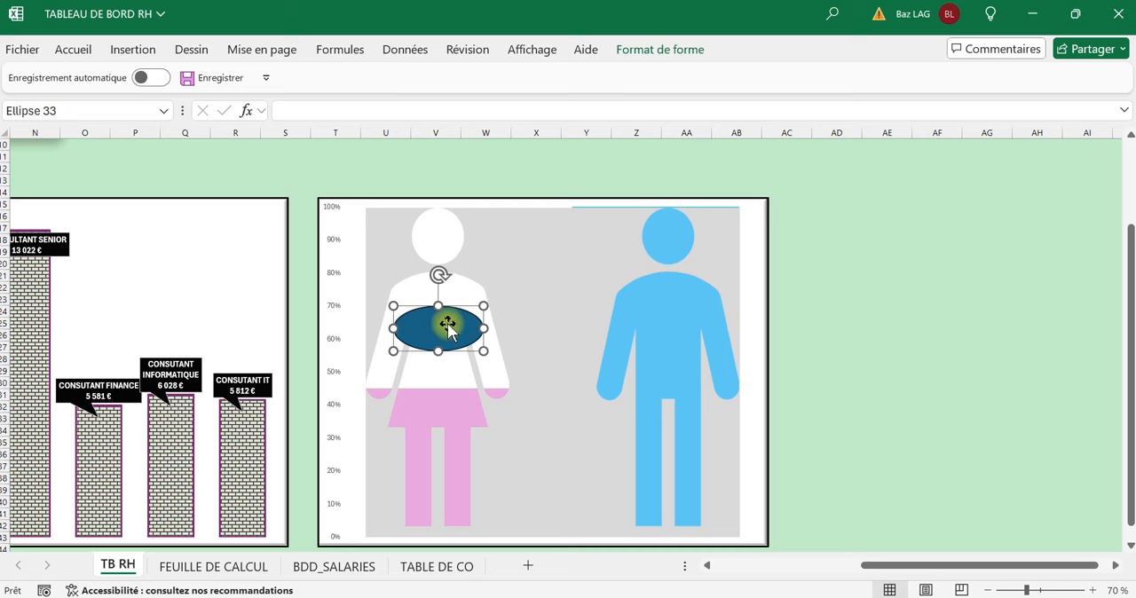
Link the ellipse on the woman silhouette to the F percentage with the formula ='FEUILLE DE CALCUL'!B30.
{"action": "left_click", "coordinate": [64, 53]}
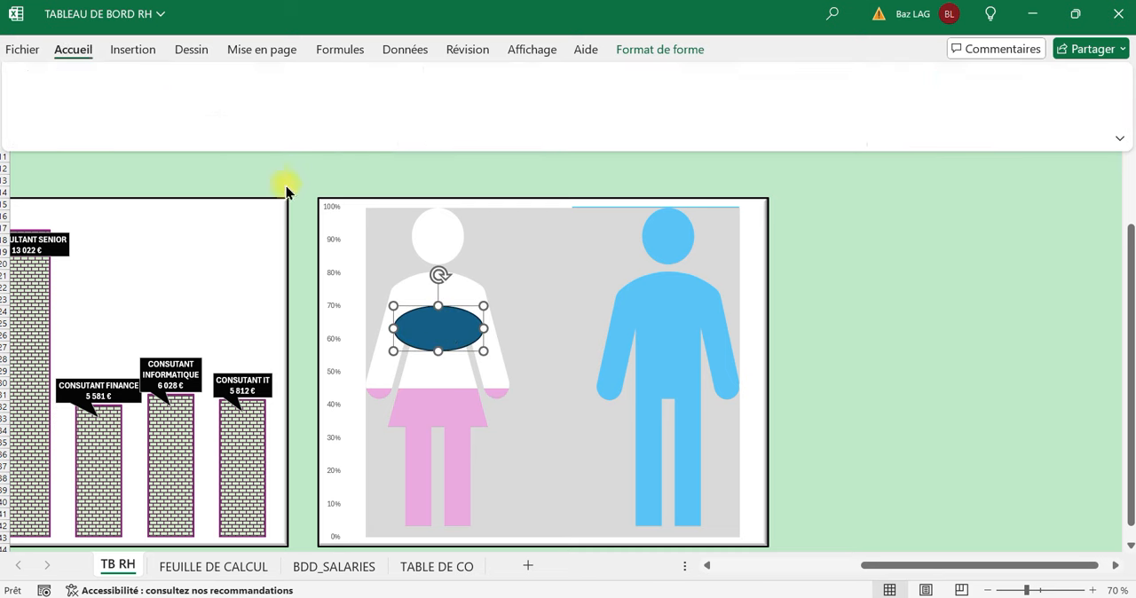
{"action": "left_click", "coordinate": [443, 315]}
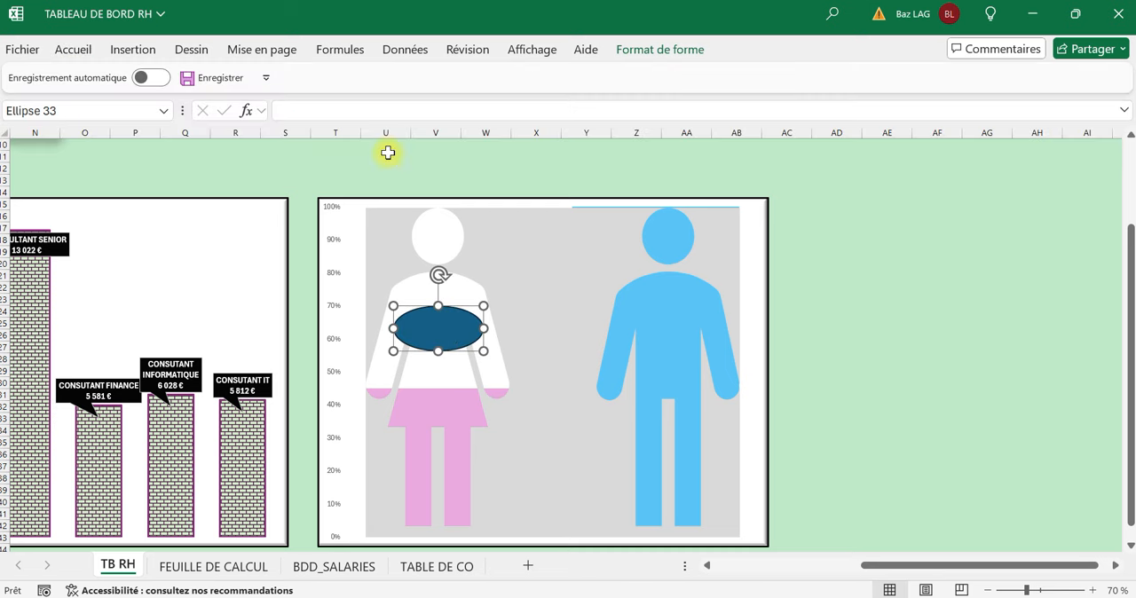
{"action": "left_click", "coordinate": [369, 110]}
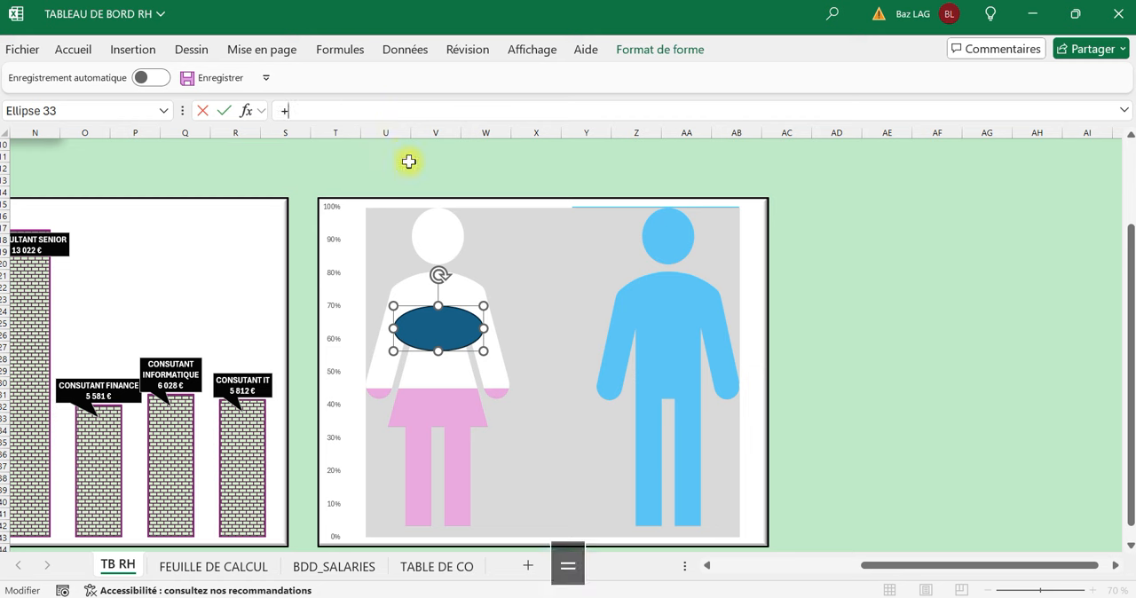
{"action": "key", "text": "BackSpace"}
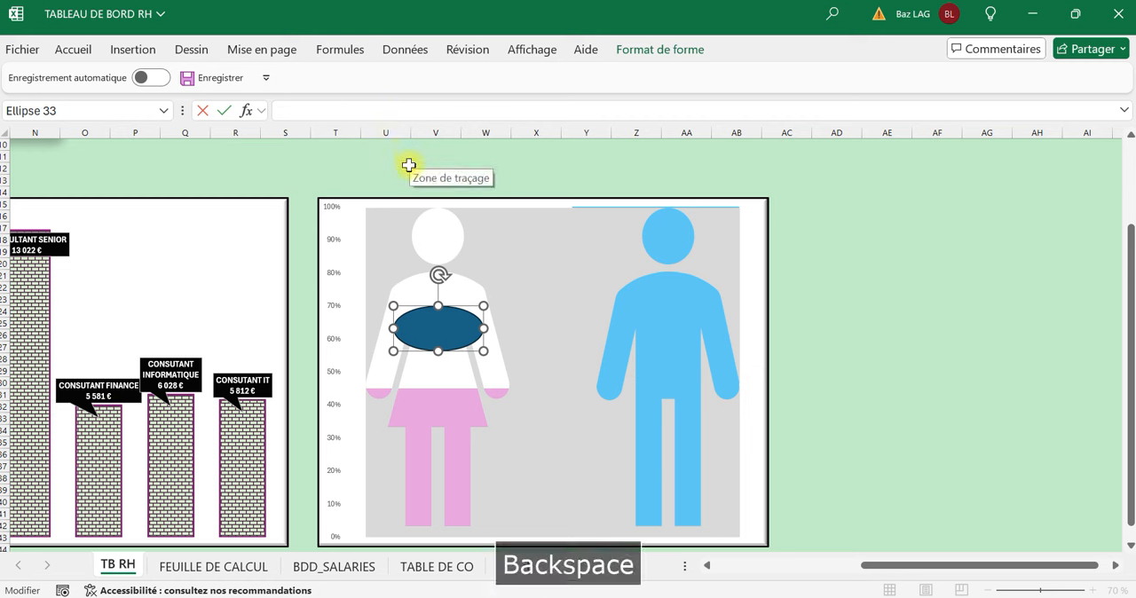
{"action": "type", "text": "="}
{"action": "key", "text": "BackSpace"}
{"action": "key", "text": "Caps_Lock"}
{"action": "type", "text": "="}
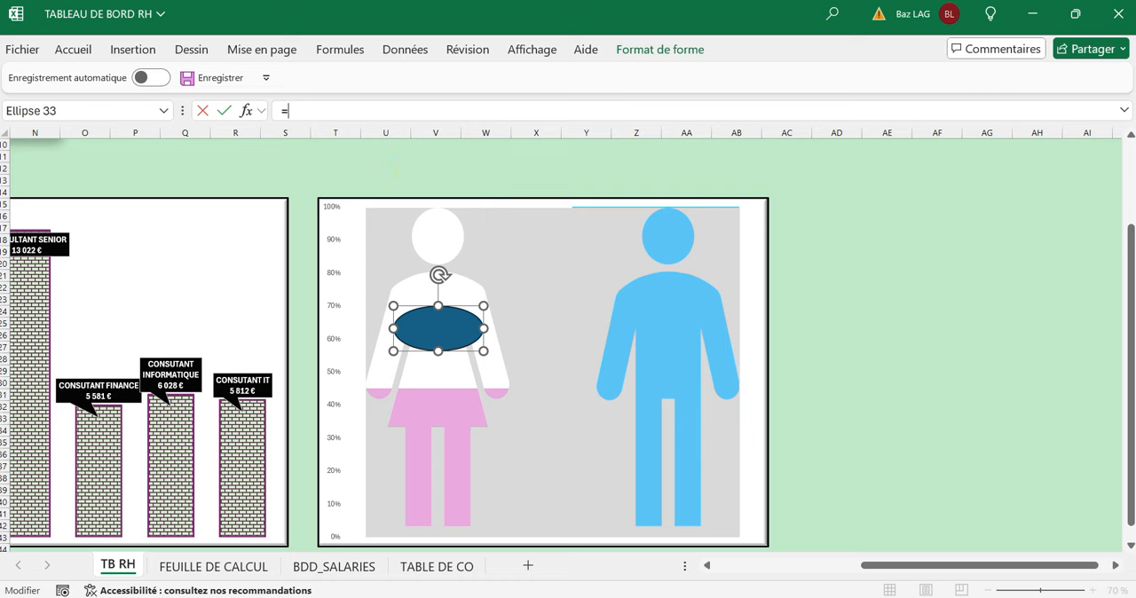
{"action": "left_click", "coordinate": [224, 564]}
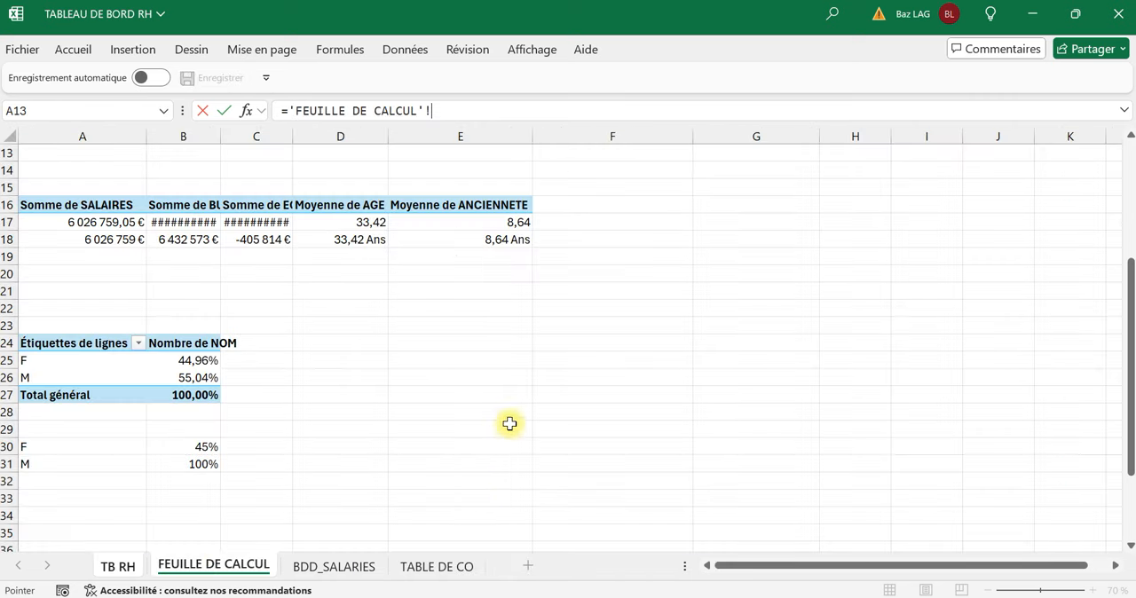
{"action": "left_click", "coordinate": [200, 447]}
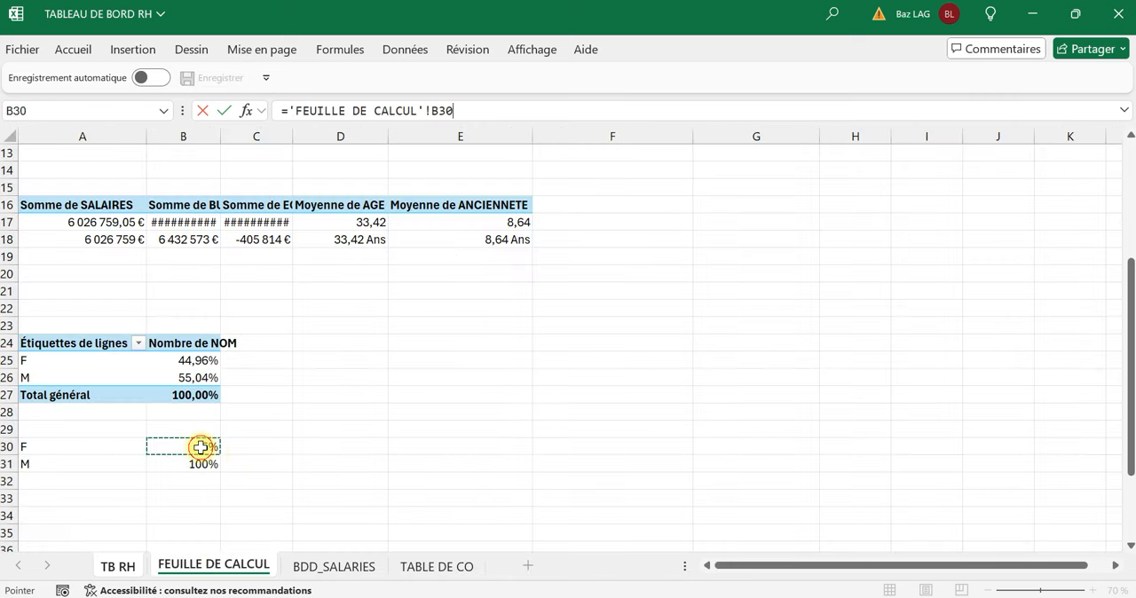
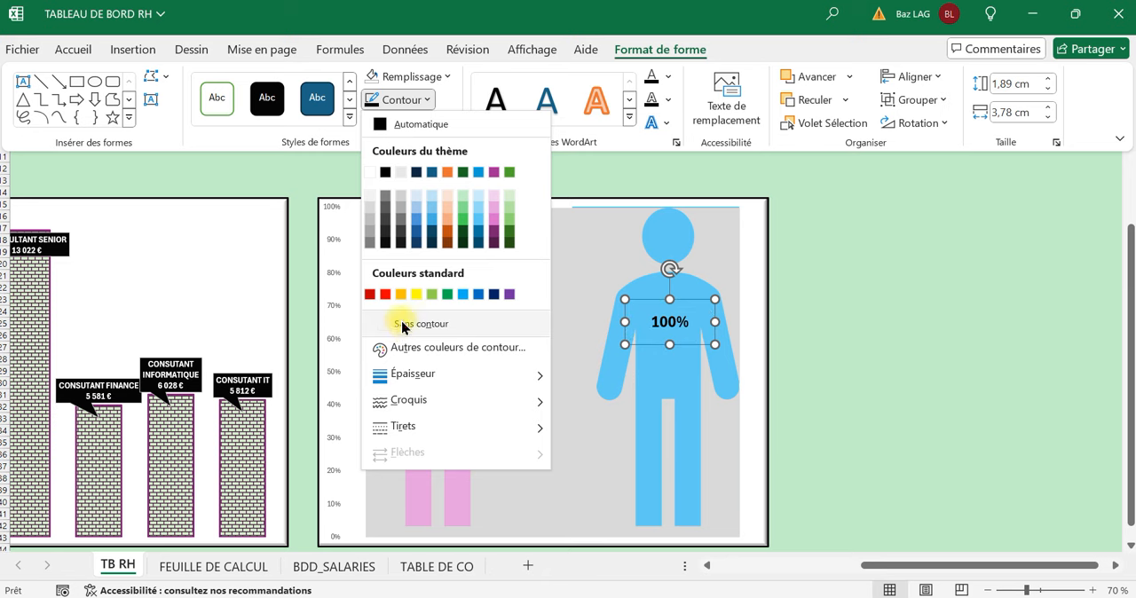
Remove the outline from the 100% text box on the male figure.
{"action": "left_click", "coordinate": [399, 325]}
{"action": "left_click", "coordinate": [868, 345]}
{"action": "left_click", "coordinate": [870, 347]}
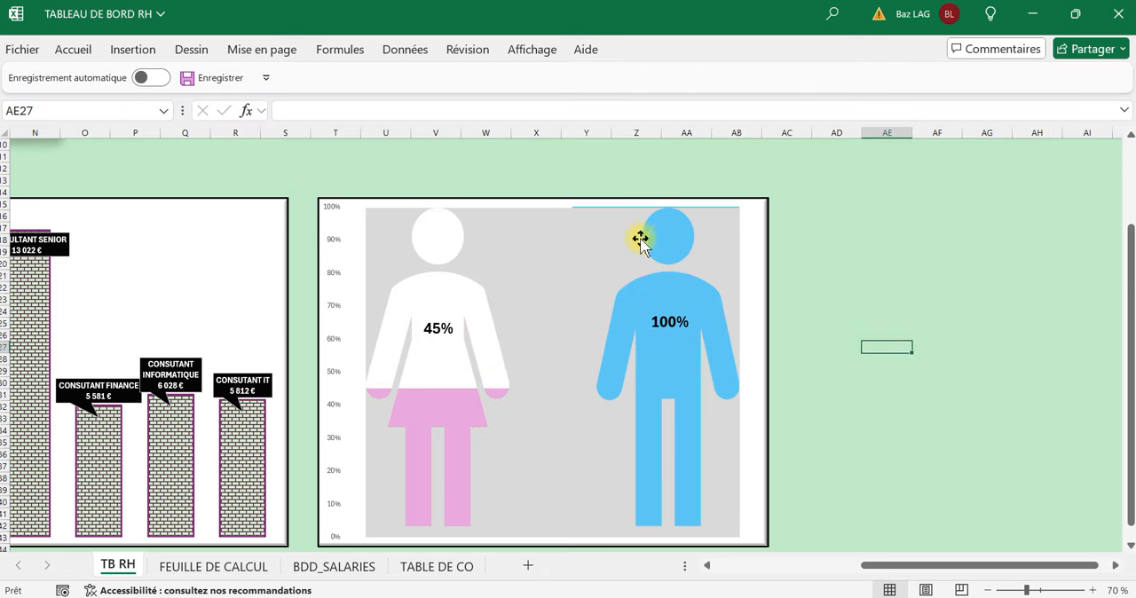
Stretch the top edge of the grey freeform shape around the figures slightly upward over the chart's 100% line.
{"action": "left_click", "coordinate": [611, 236]}
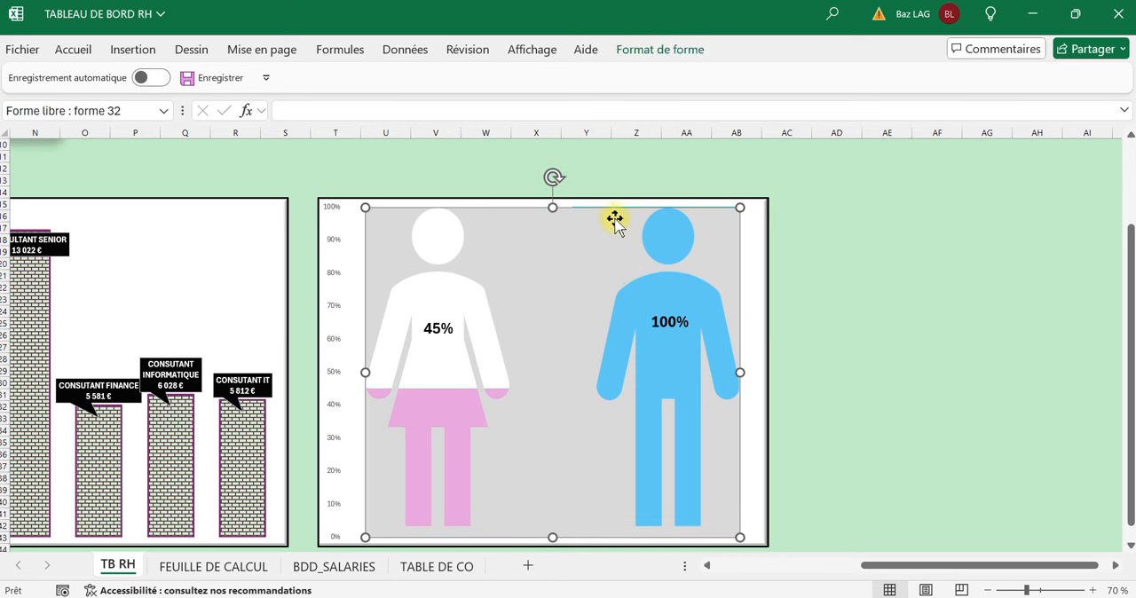
{"action": "left_click_drag", "start_coordinate": [554, 207], "coordinate": [553, 207]}
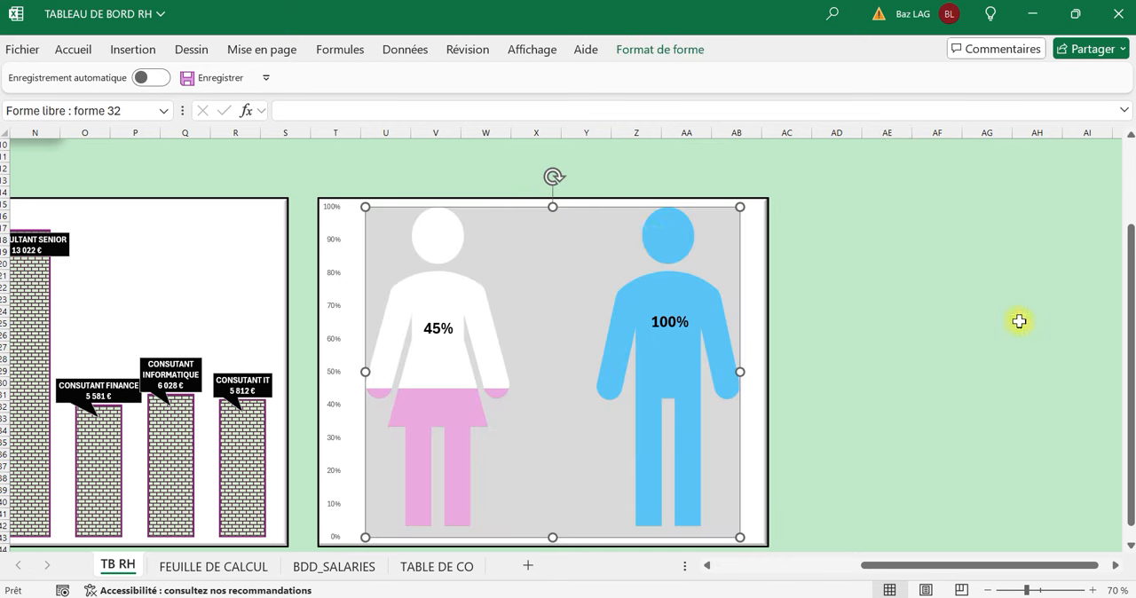
{"action": "left_click", "coordinate": [1016, 323]}
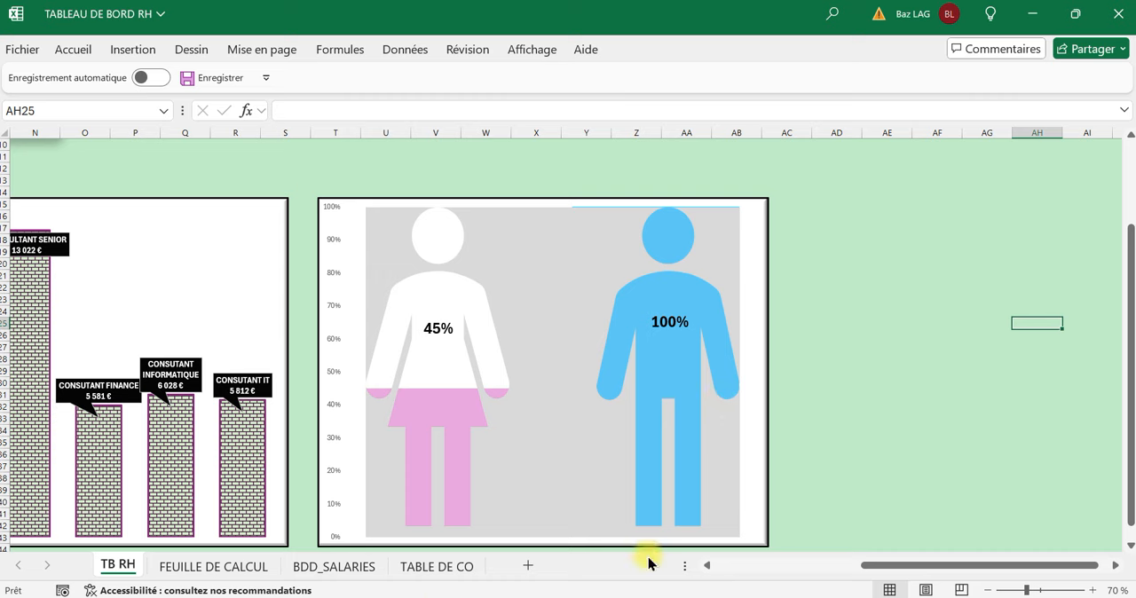
Link cell B31 on FEUILLE DE CALCUL to the pivot table's M percentage in B26, and return to the TB RH dashboard.
{"action": "left_click", "coordinate": [435, 567]}
{"action": "left_click", "coordinate": [334, 566]}
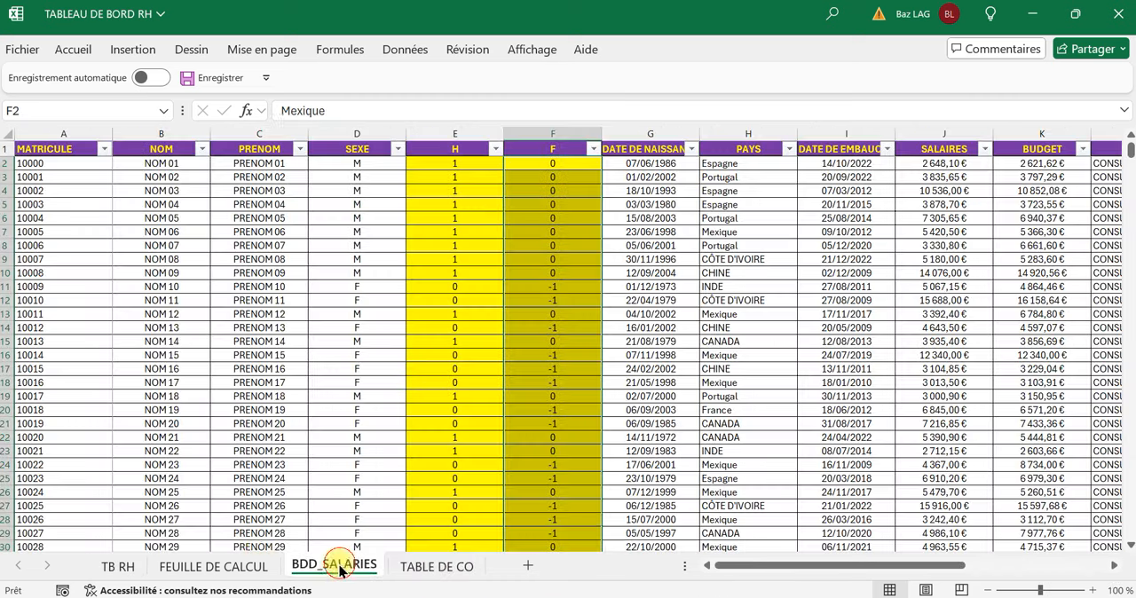
{"action": "left_click", "coordinate": [236, 564]}
{"action": "left_click", "coordinate": [214, 466]}
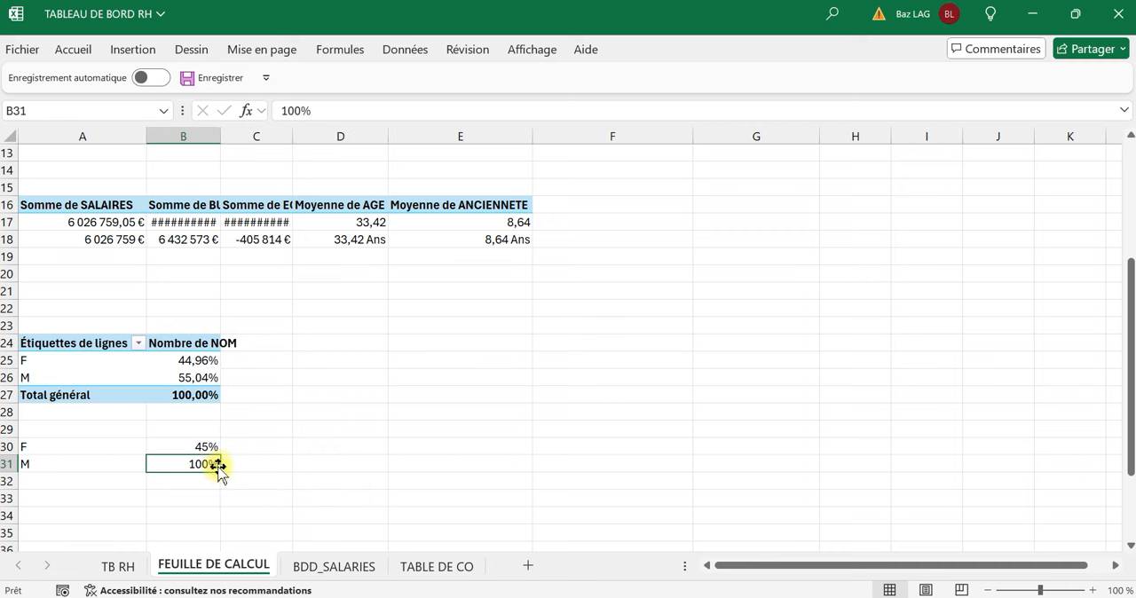
{"action": "type", "text": "="}
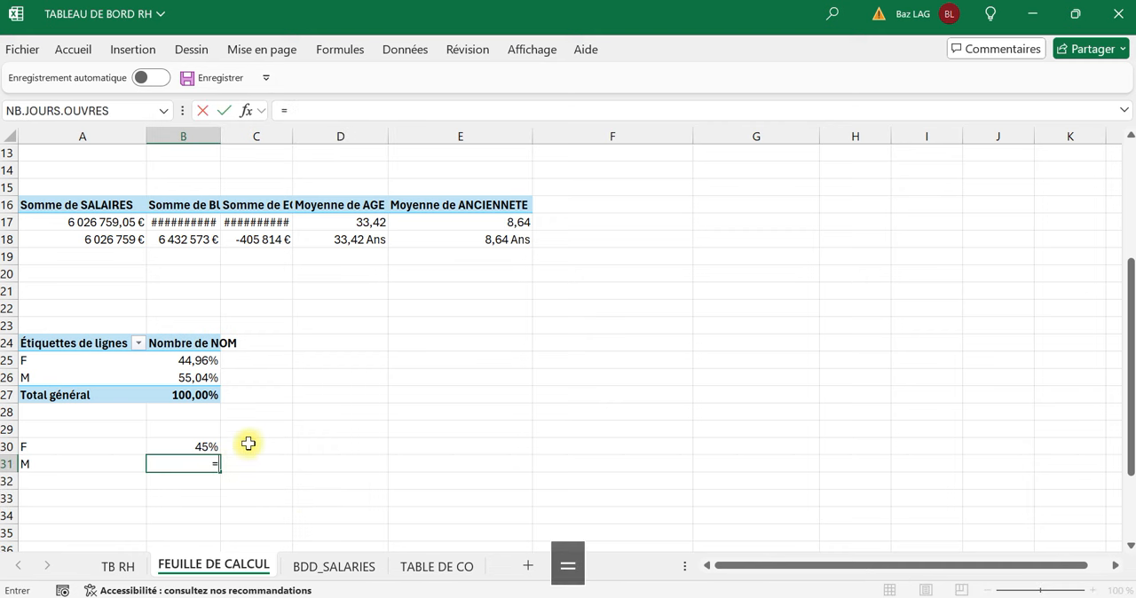
{"action": "left_click", "coordinate": [210, 379]}
{"action": "key", "text": "Return"}
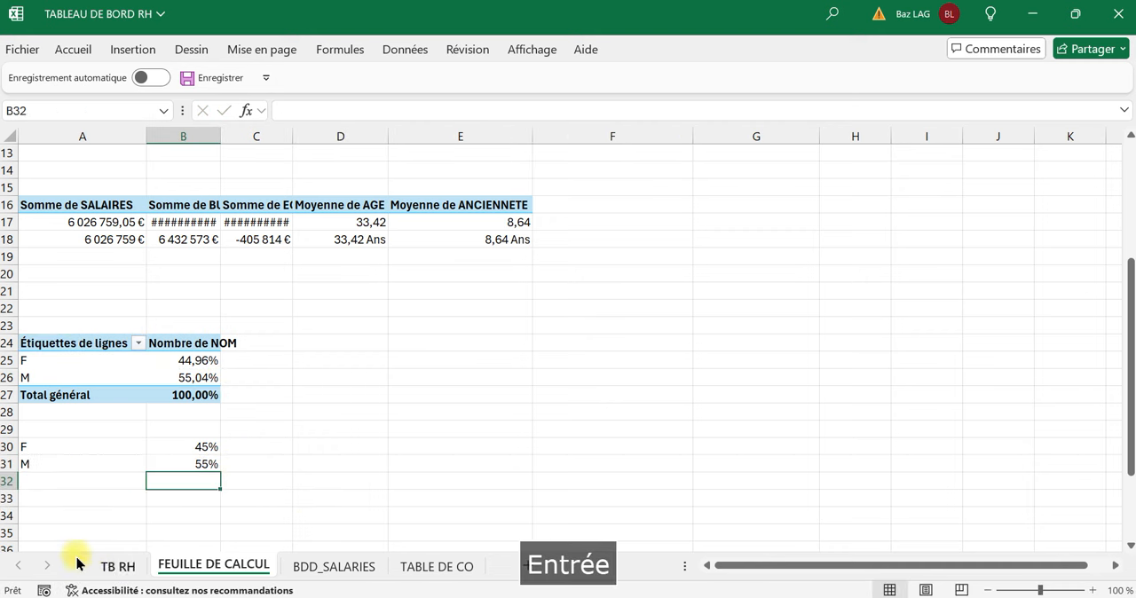
{"action": "left_click", "coordinate": [111, 566]}
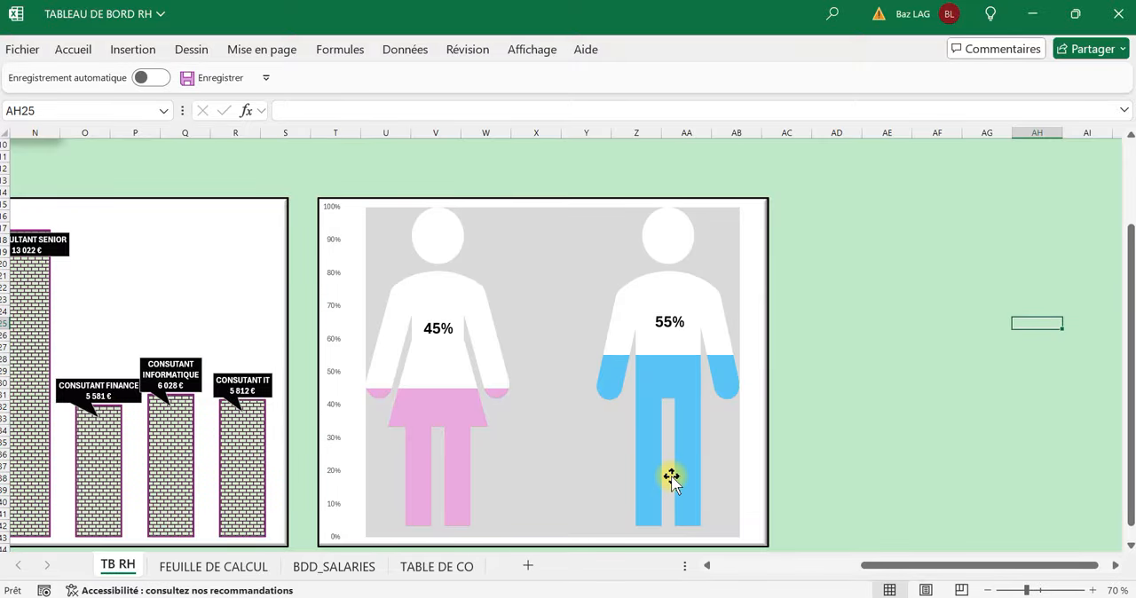
{"action": "scroll", "coordinate": [675, 462], "scroll_direction": "up", "scroll_amount": 2}
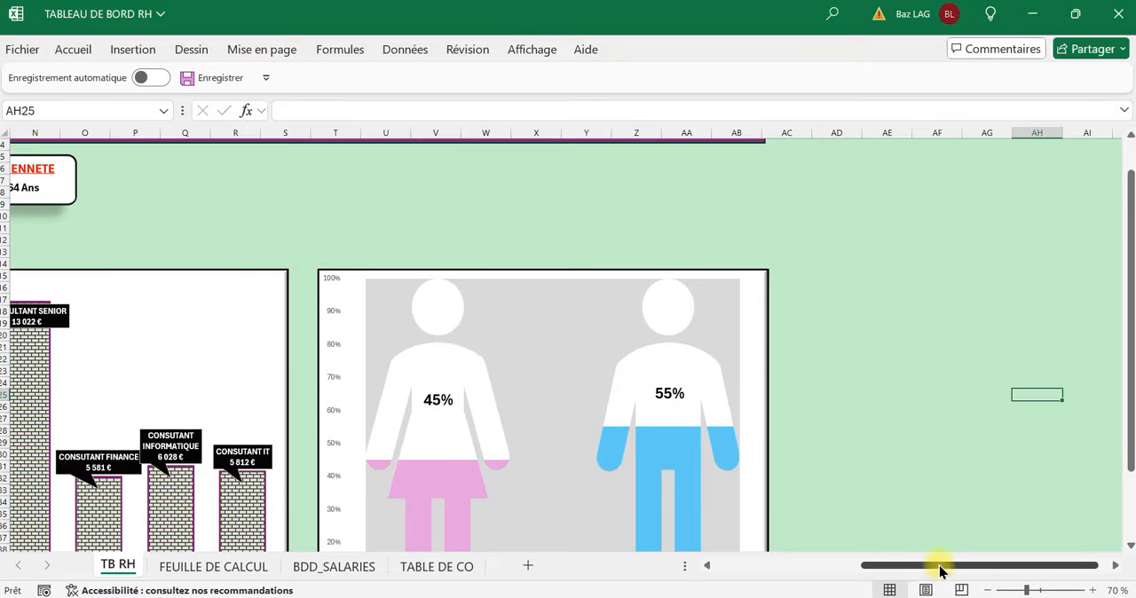
{"action": "left_click_drag", "start_coordinate": [941, 571], "coordinate": [691, 579]}
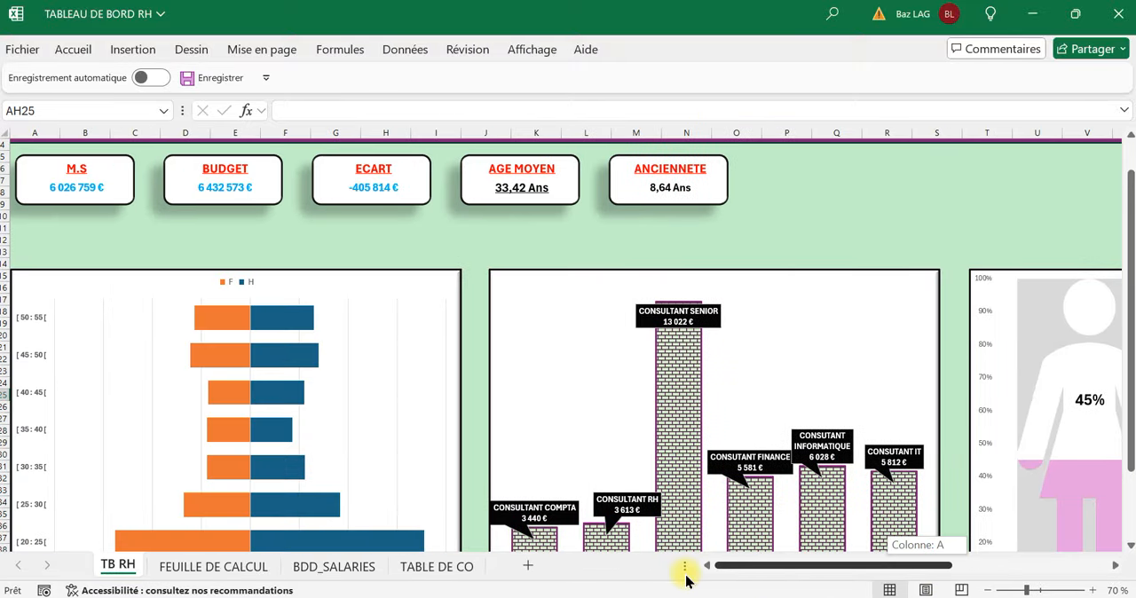
Insert slicers for PAYS, FONCTIONS, TRANCHE and CONTINENT from the age-bracket pivot table on FEUILLE DE CALCUL.
{"action": "left_click", "coordinate": [213, 568]}
{"action": "scroll", "coordinate": [414, 284], "scroll_direction": "up", "scroll_amount": 4}
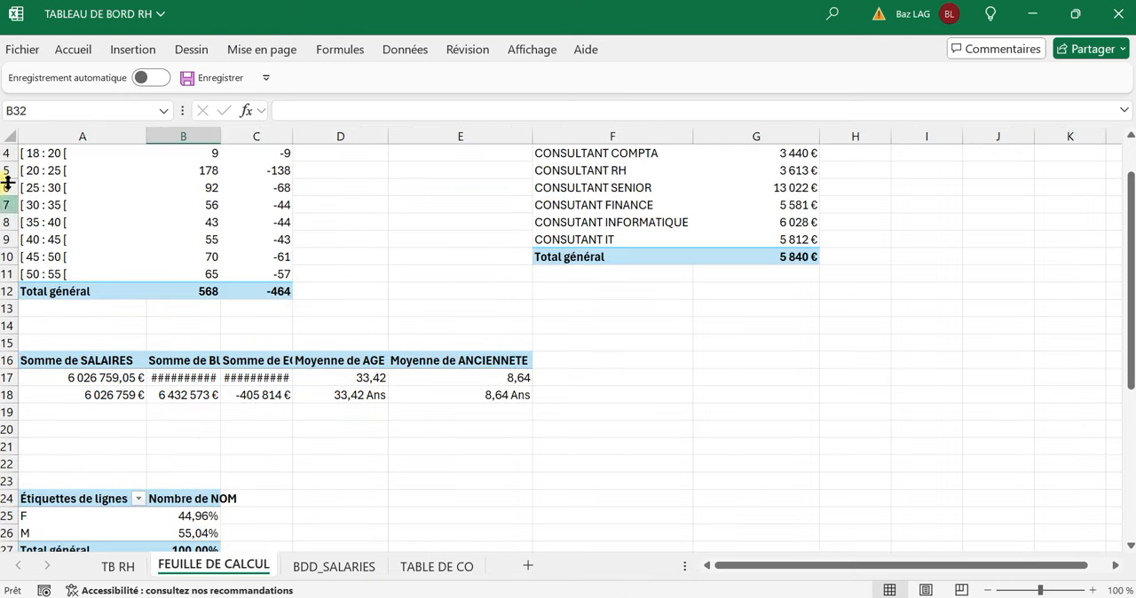
{"action": "scroll", "coordinate": [9, 195], "scroll_direction": "up", "scroll_amount": 1}
{"action": "left_click", "coordinate": [114, 222]}
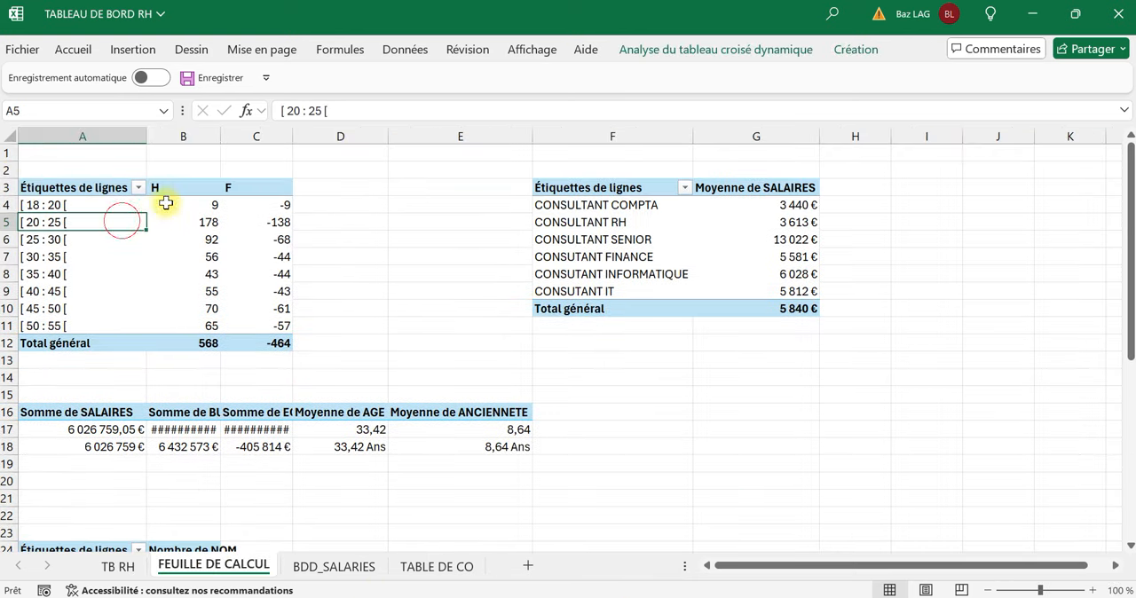
{"action": "left_click", "coordinate": [680, 49]}
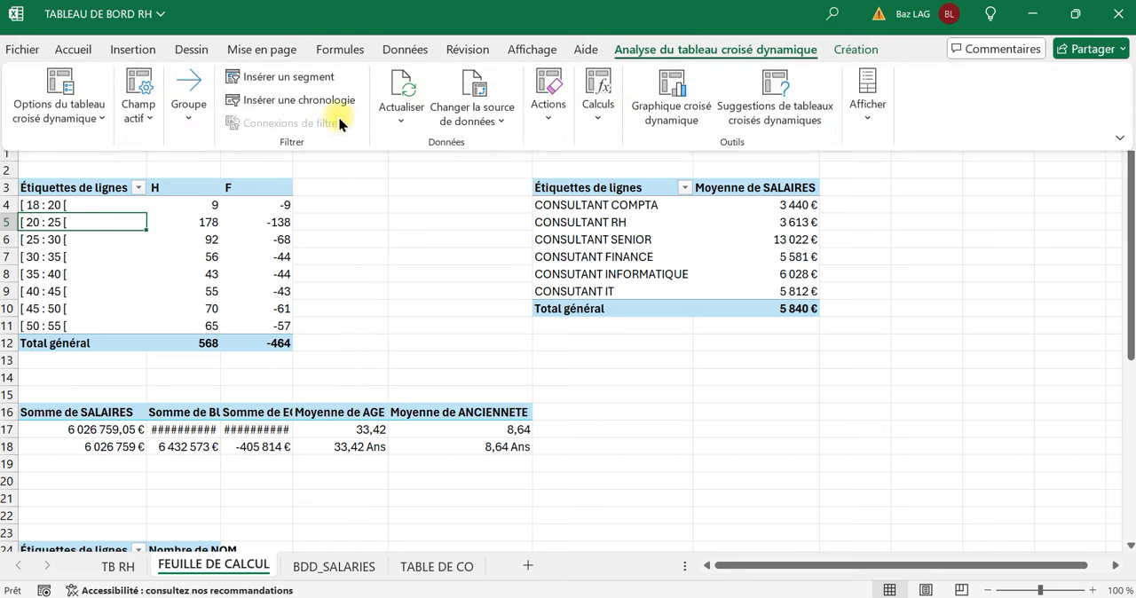
{"action": "left_click", "coordinate": [323, 77]}
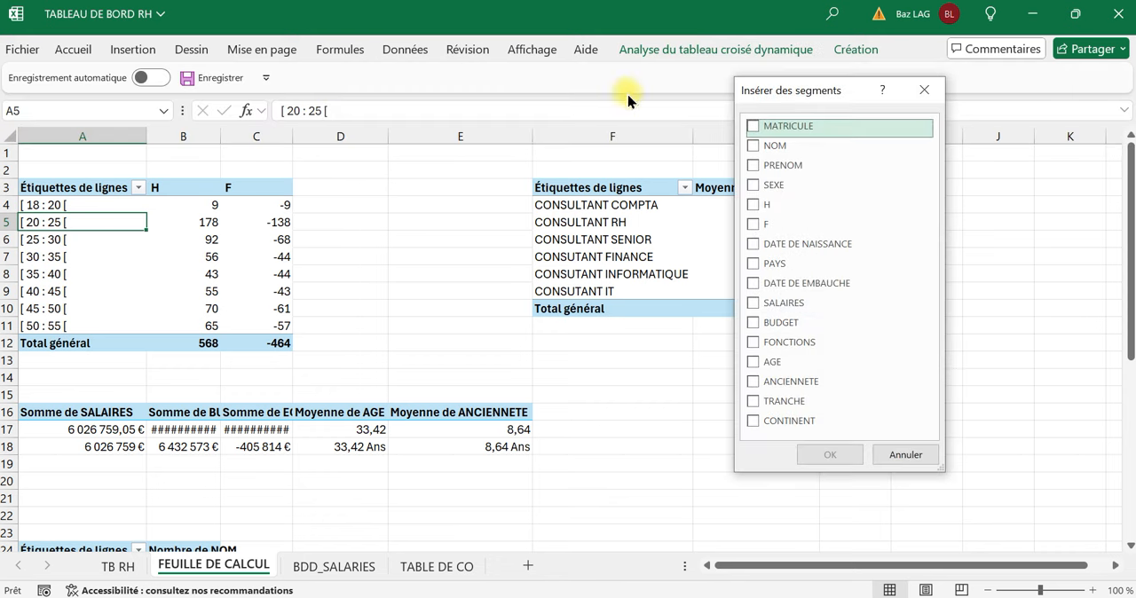
{"action": "left_click", "coordinate": [754, 423]}
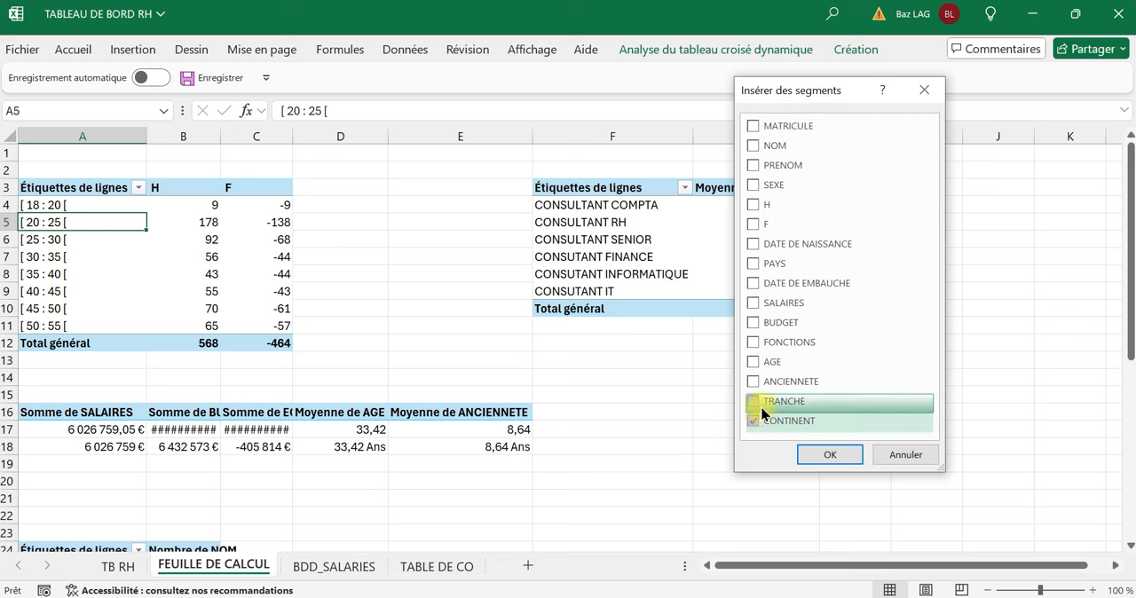
{"action": "left_click", "coordinate": [753, 264]}
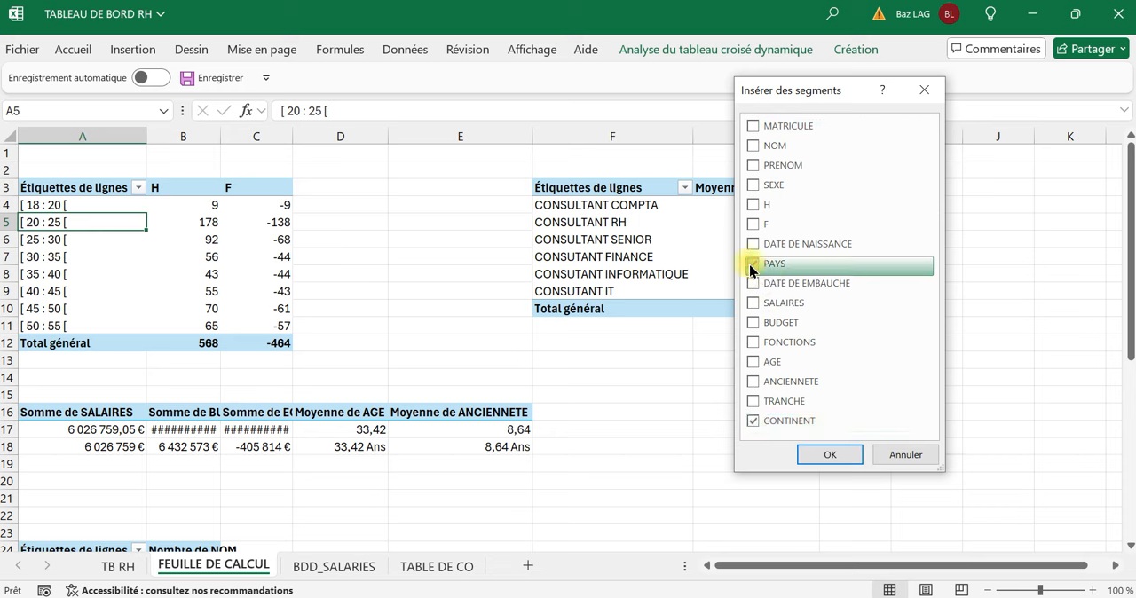
{"action": "left_click", "coordinate": [753, 343]}
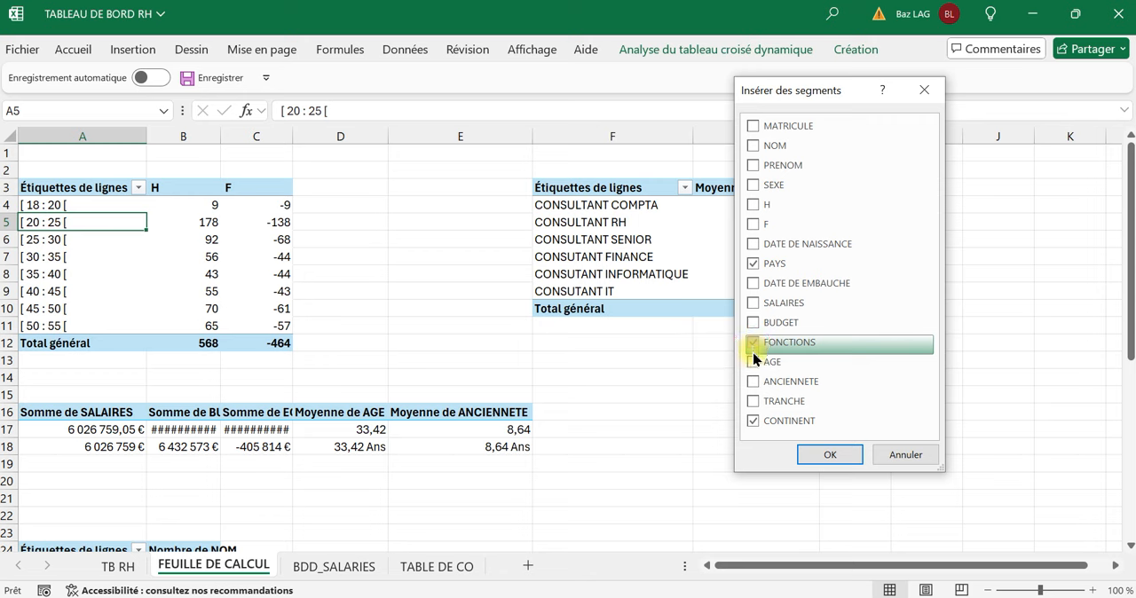
{"action": "left_click", "coordinate": [754, 402]}
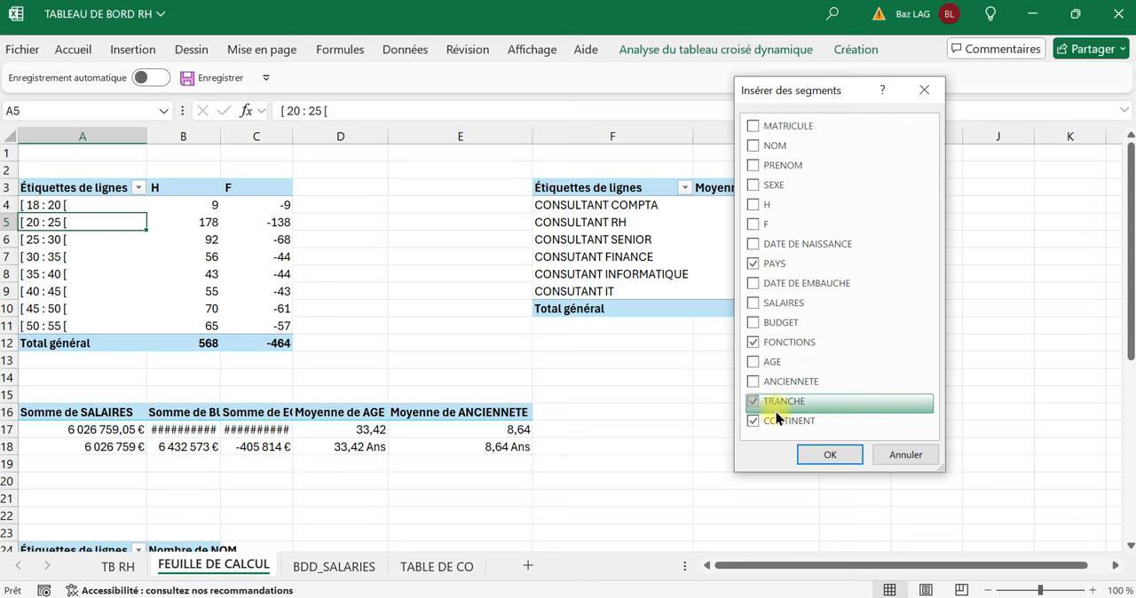
{"action": "left_click", "coordinate": [808, 454]}
Cut all four slicers from FEUILLE DE CALCUL and paste them onto the TB RH sheet.
{"action": "left_click", "coordinate": [411, 184]}
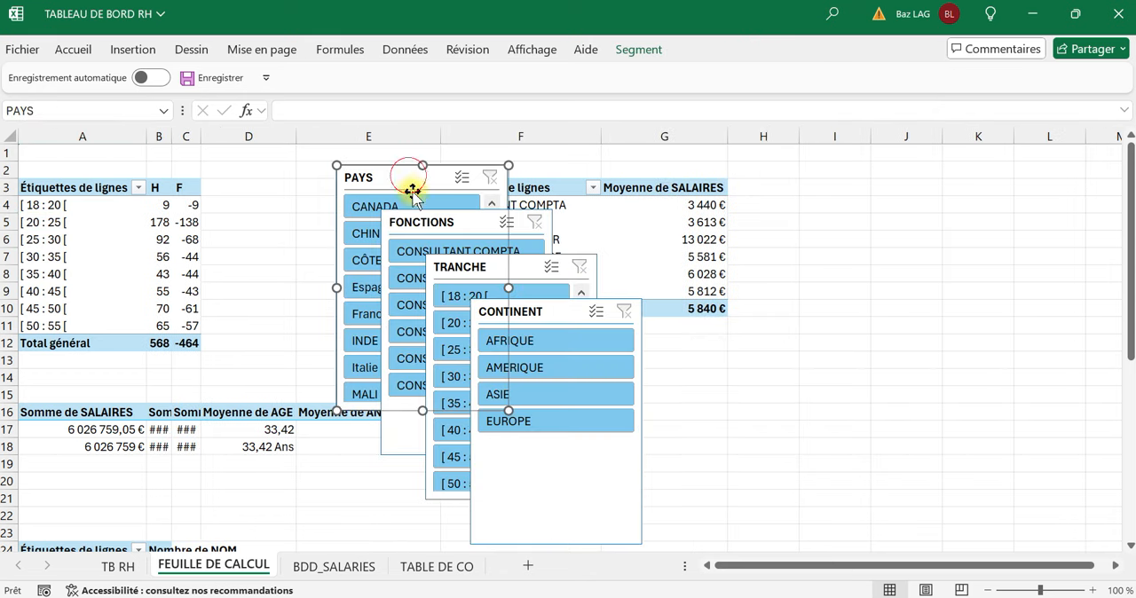
{"action": "left_click", "coordinate": [418, 221], "text": "ctrl"}
{"action": "left_click", "coordinate": [447, 274], "text": "ctrl"}
{"action": "left_click", "coordinate": [481, 312], "text": "ctrl"}
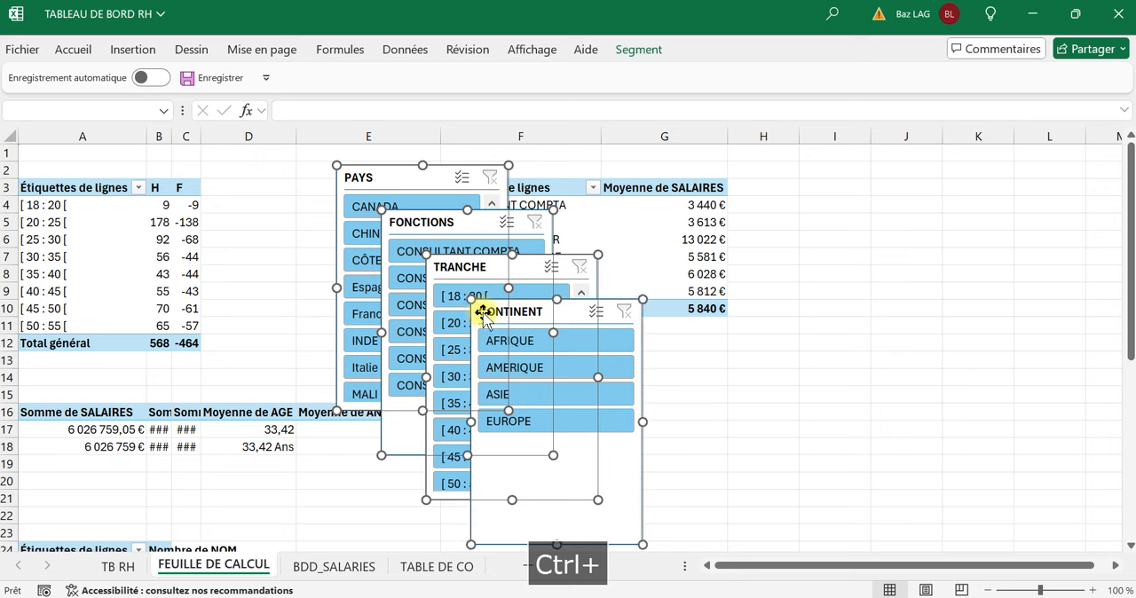
{"action": "right_click", "coordinate": [482, 312]}
{"action": "left_click", "coordinate": [537, 118]}
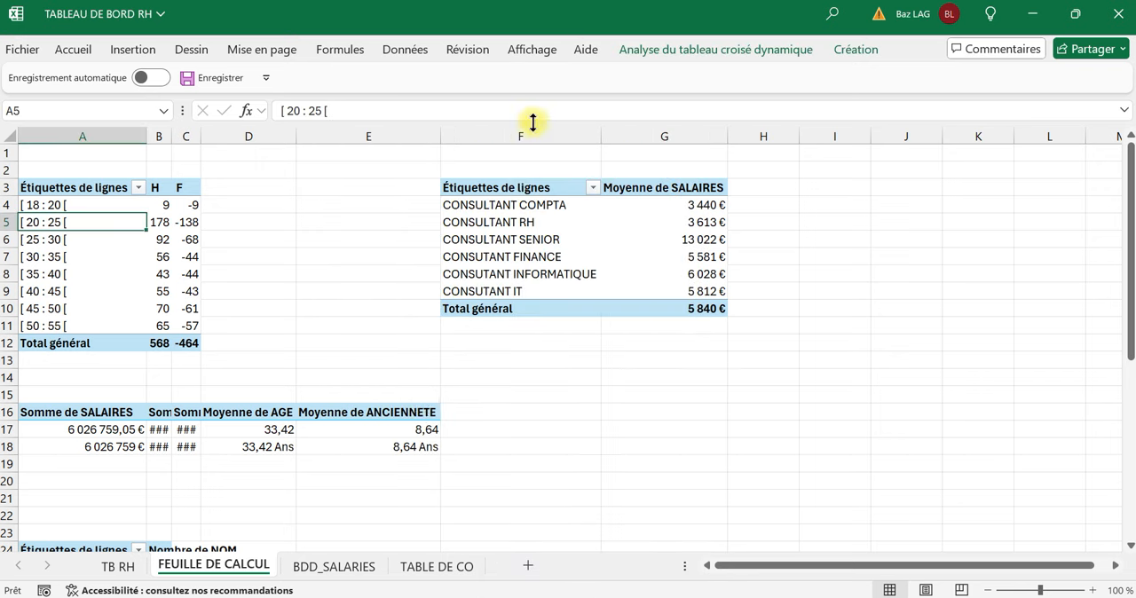
{"action": "left_click", "coordinate": [106, 566]}
{"action": "key", "text": "ctrl+v"}
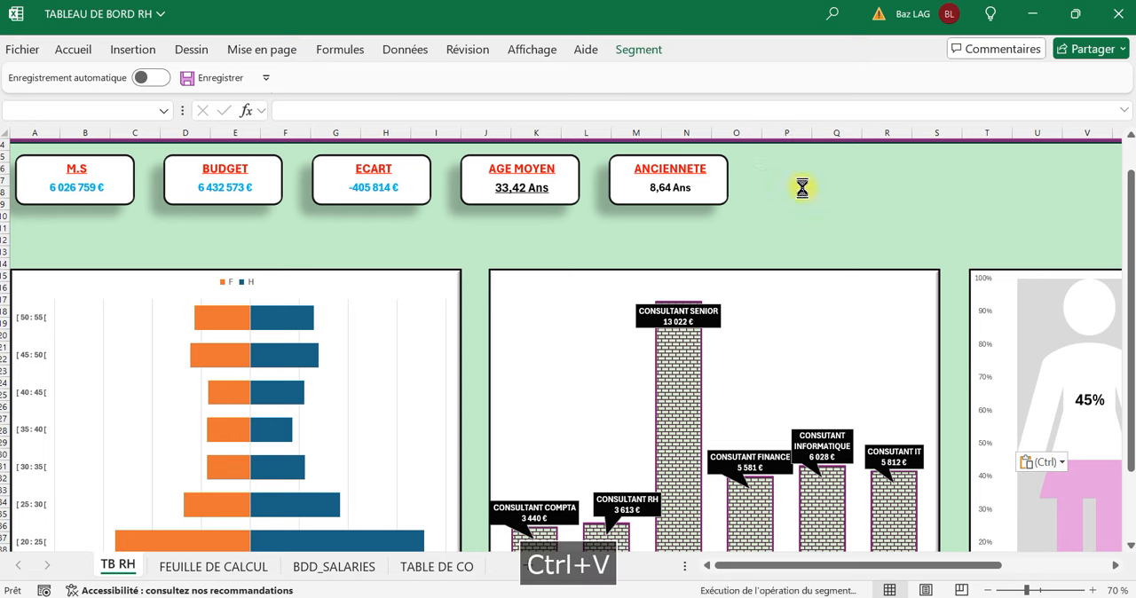
{"action": "left_click", "coordinate": [1005, 184]}
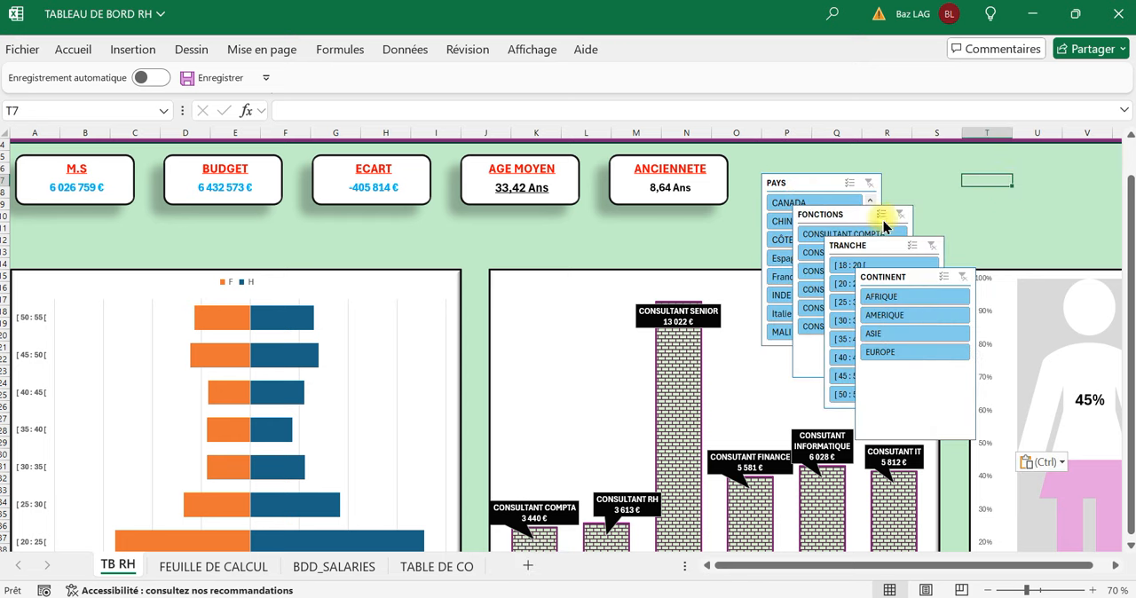
Spread out the stacked slicers, moving PAYS and FONCTIONS over the gender chart and CONTINENT beside the ANCIENNETE card.
{"action": "left_click_drag", "start_coordinate": [800, 181], "coordinate": [1018, 203]}
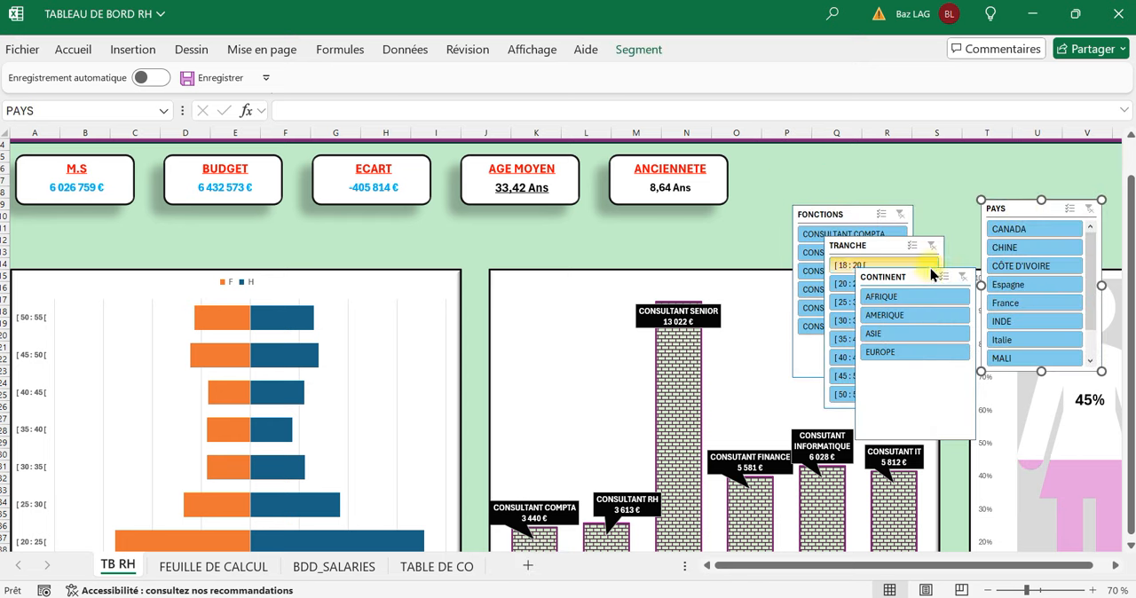
{"action": "left_click_drag", "start_coordinate": [858, 213], "coordinate": [1061, 235]}
{"action": "left_click_drag", "start_coordinate": [902, 271], "coordinate": [799, 162]}
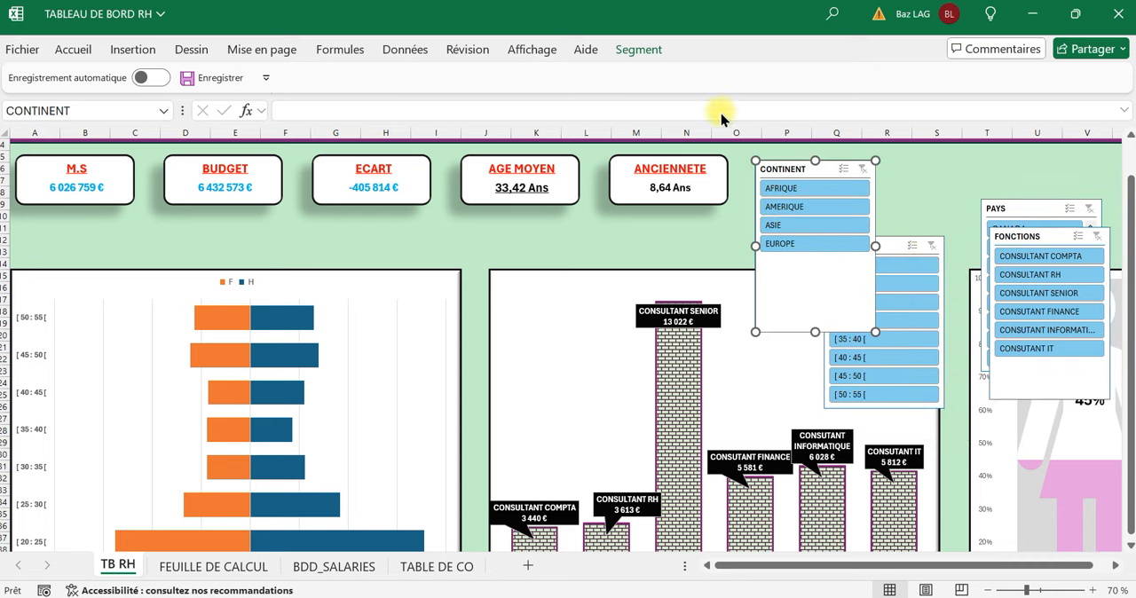
Apply the purple slicer style to the CONTINENT, PAYS, TRANCHE and FONCTIONS slicers together.
{"action": "left_click", "coordinate": [639, 50]}
{"action": "left_click", "coordinate": [815, 164]}
{"action": "left_click", "coordinate": [1023, 210]}
{"action": "left_click", "coordinate": [824, 168], "text": "ctrl"}
{"action": "left_click", "coordinate": [929, 241], "text": "ctrl"}
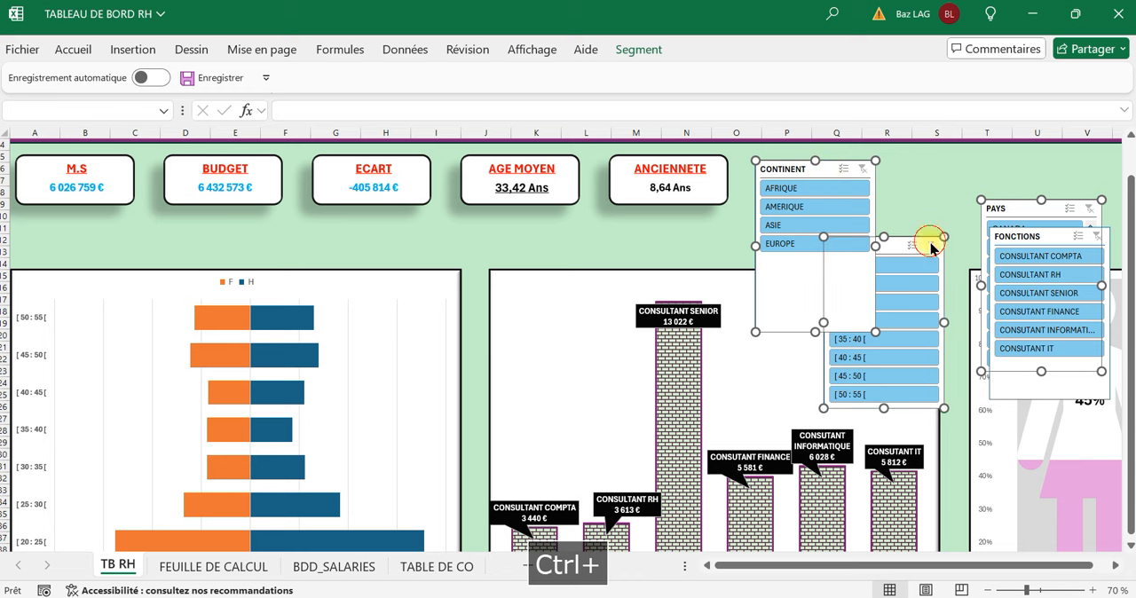
{"action": "left_click", "coordinate": [1007, 203], "text": "ctrl"}
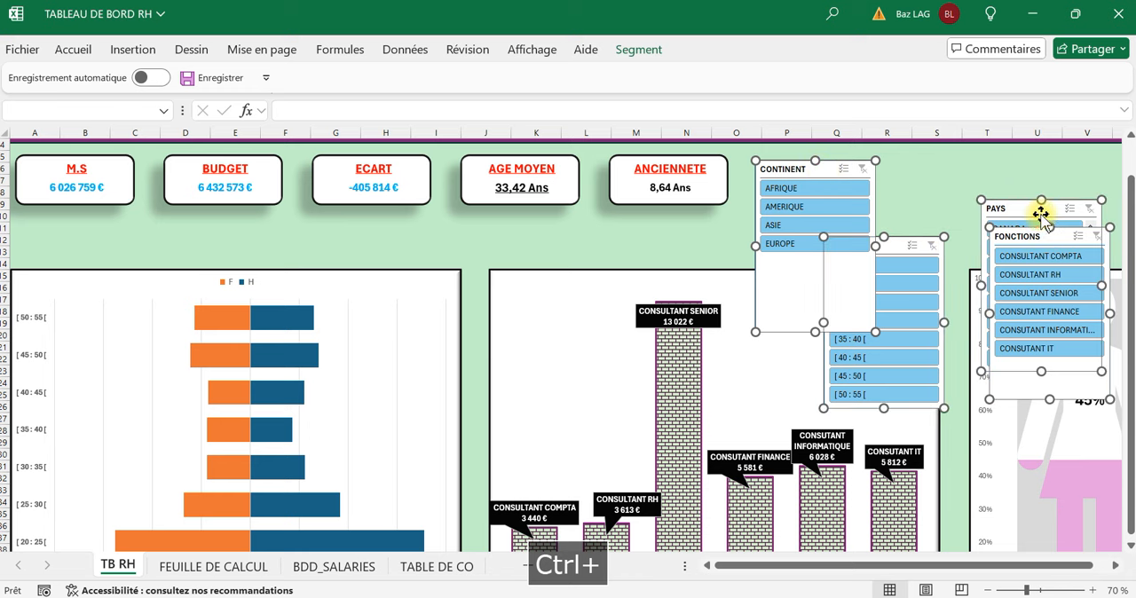
{"action": "left_click_drag", "start_coordinate": [1041, 213], "coordinate": [950, 177]}
{"action": "left_click", "coordinate": [638, 49]}
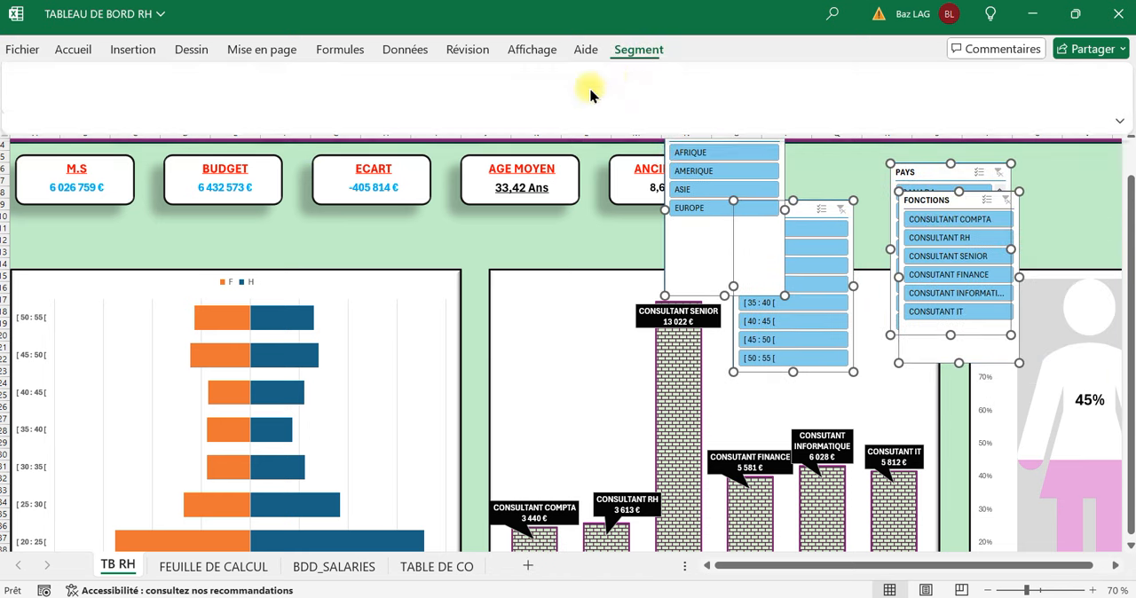
{"action": "left_click", "coordinate": [604, 99]}
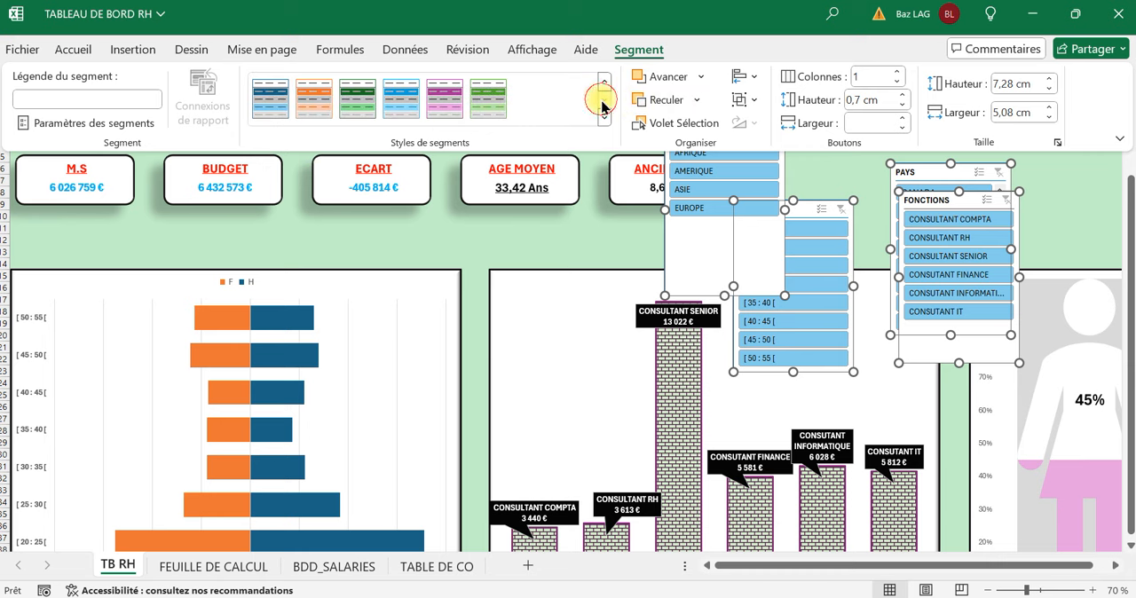
{"action": "left_click", "coordinate": [446, 110]}
{"action": "left_click", "coordinate": [1040, 230]}
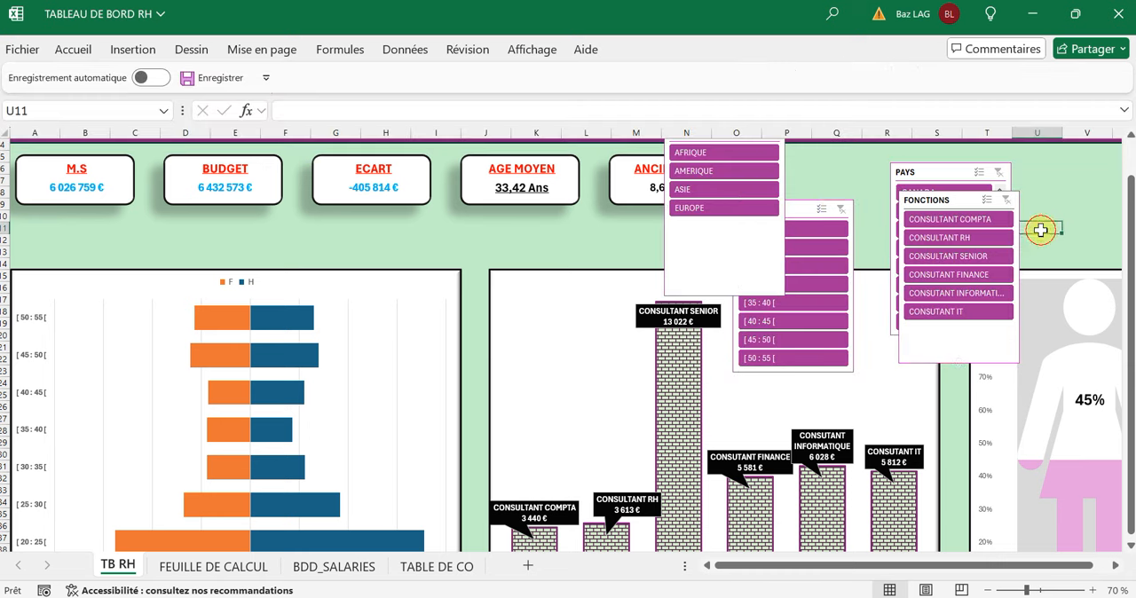
Move TRANCHE lower over the salary chart and CONTINENT beside the ANCIENNETE card, and set the CONTINENT slicer to 2 columns.
{"action": "left_click_drag", "start_coordinate": [805, 209], "coordinate": [888, 266]}
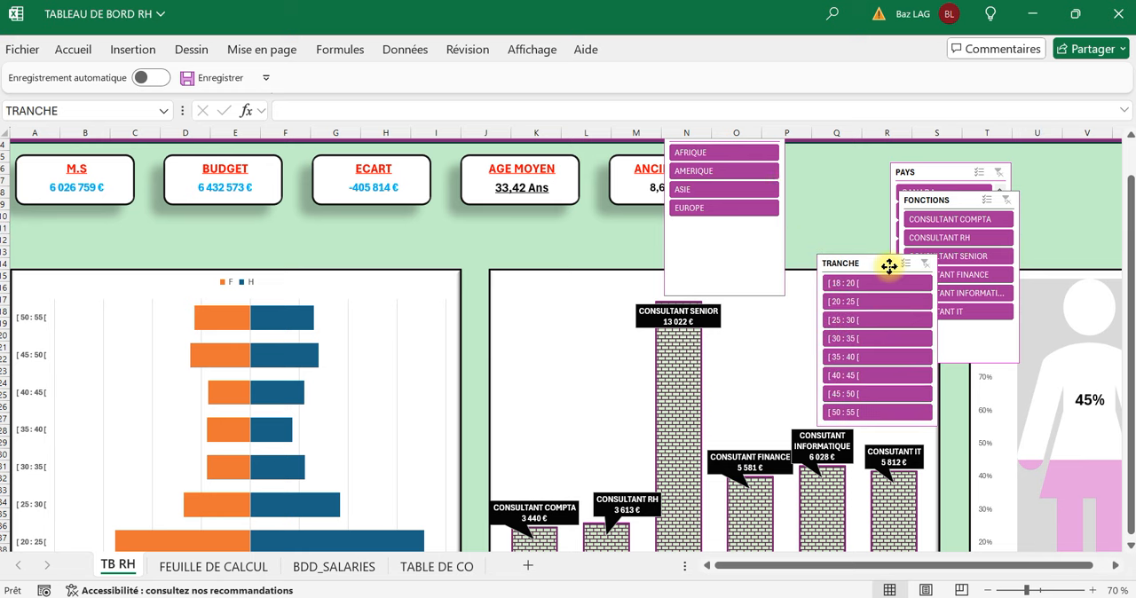
{"action": "left_click_drag", "start_coordinate": [736, 284], "coordinate": [813, 292]}
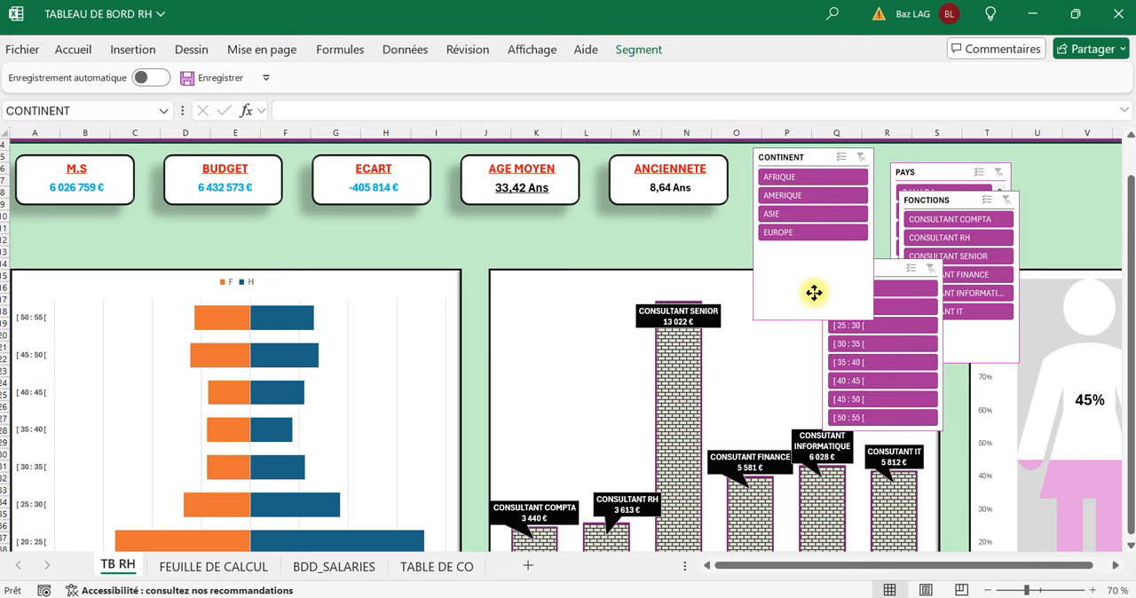
{"action": "left_click", "coordinate": [657, 57]}
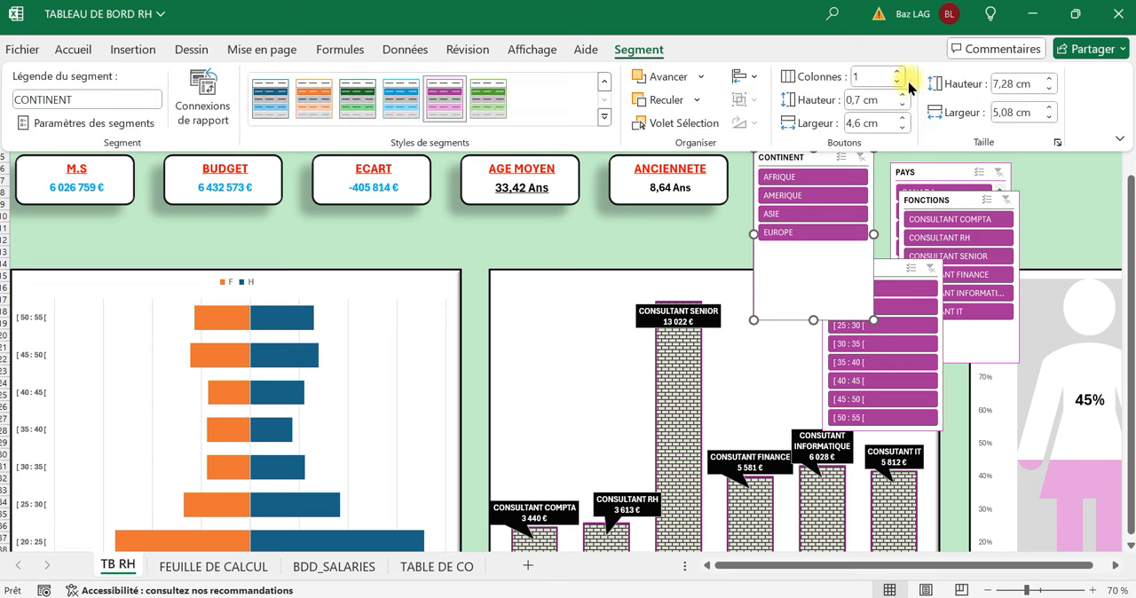
{"action": "left_click", "coordinate": [898, 73]}
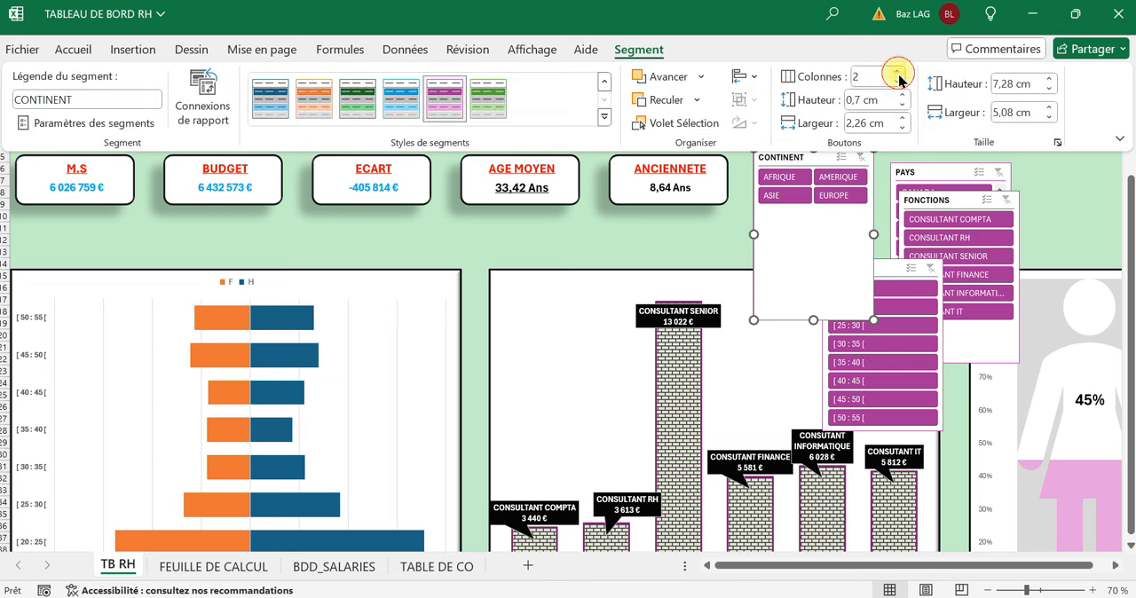
Shorten the CONTINENT slicer so its frame ends just below its two rows of buttons.
{"action": "left_click", "coordinate": [817, 321]}
{"action": "left_click_drag", "start_coordinate": [811, 321], "coordinate": [810, 222]}
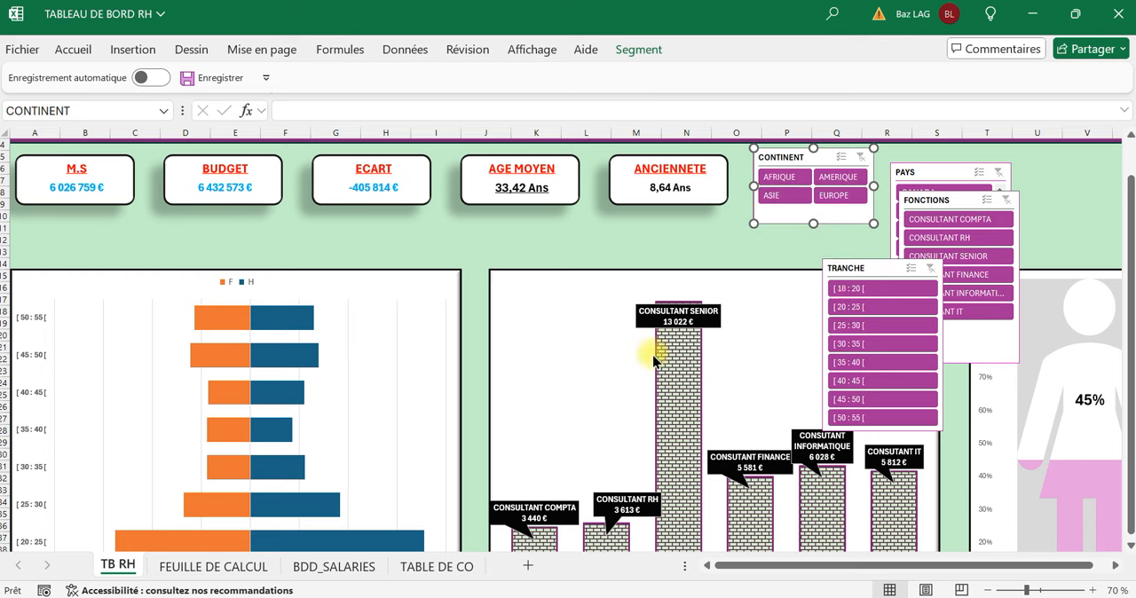
{"action": "left_click", "coordinate": [617, 237]}
{"action": "scroll", "coordinate": [617, 236], "scroll_direction": "down", "scroll_amount": 1}
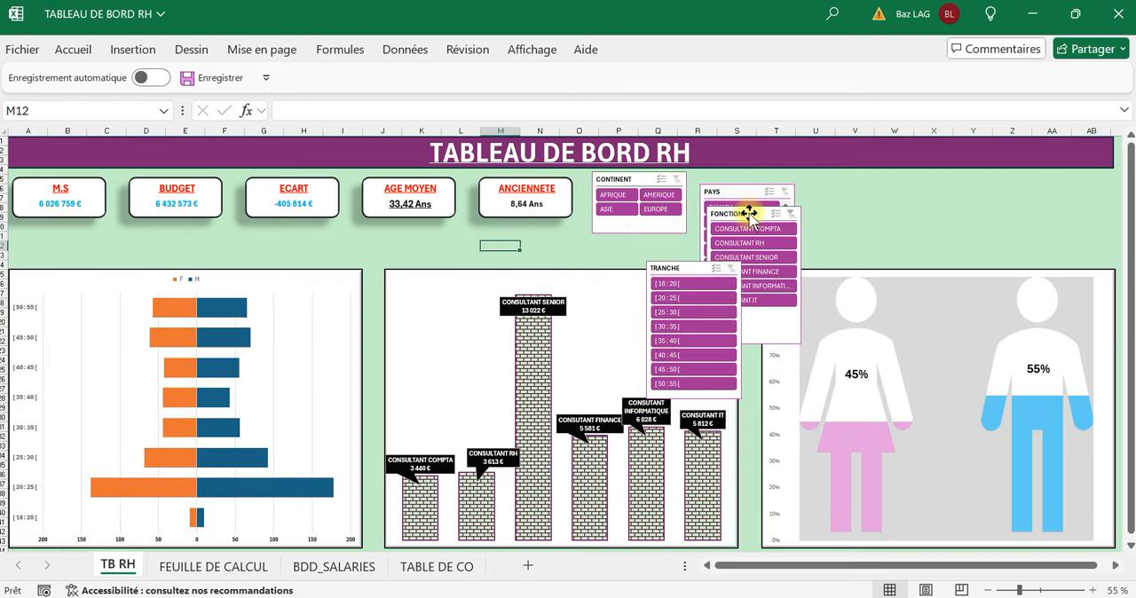
Move the FONCTIONS and TRANCHE slicers side by side above the gender chart and align PAYS next to CONTINENT.
{"action": "left_click_drag", "start_coordinate": [750, 213], "coordinate": [1046, 184]}
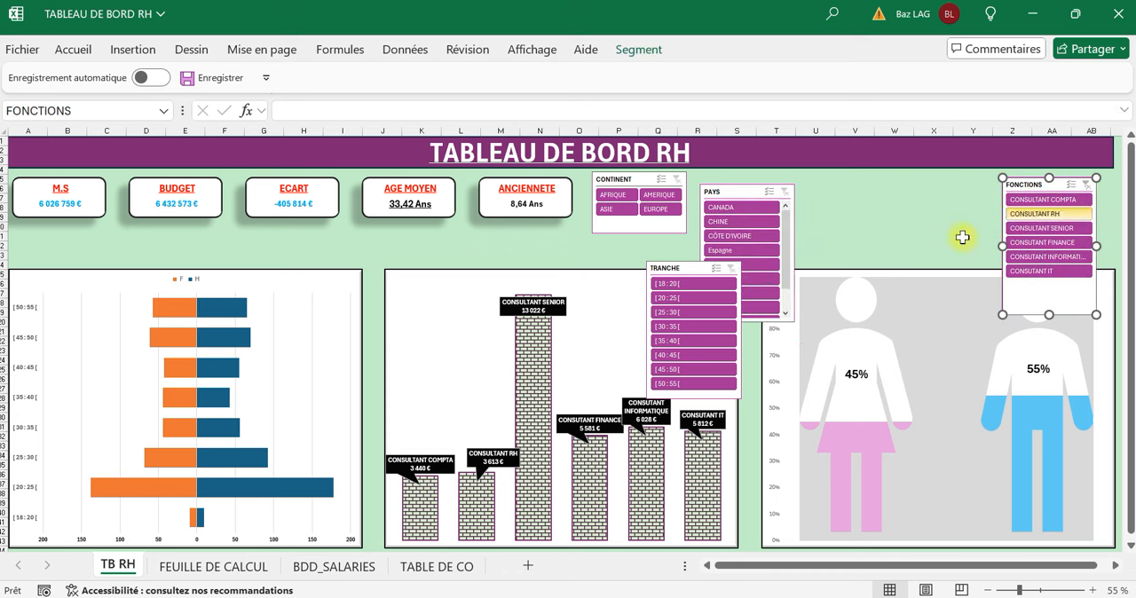
{"action": "left_click_drag", "start_coordinate": [680, 266], "coordinate": [948, 190]}
{"action": "left_click_drag", "start_coordinate": [746, 185], "coordinate": [736, 172]}
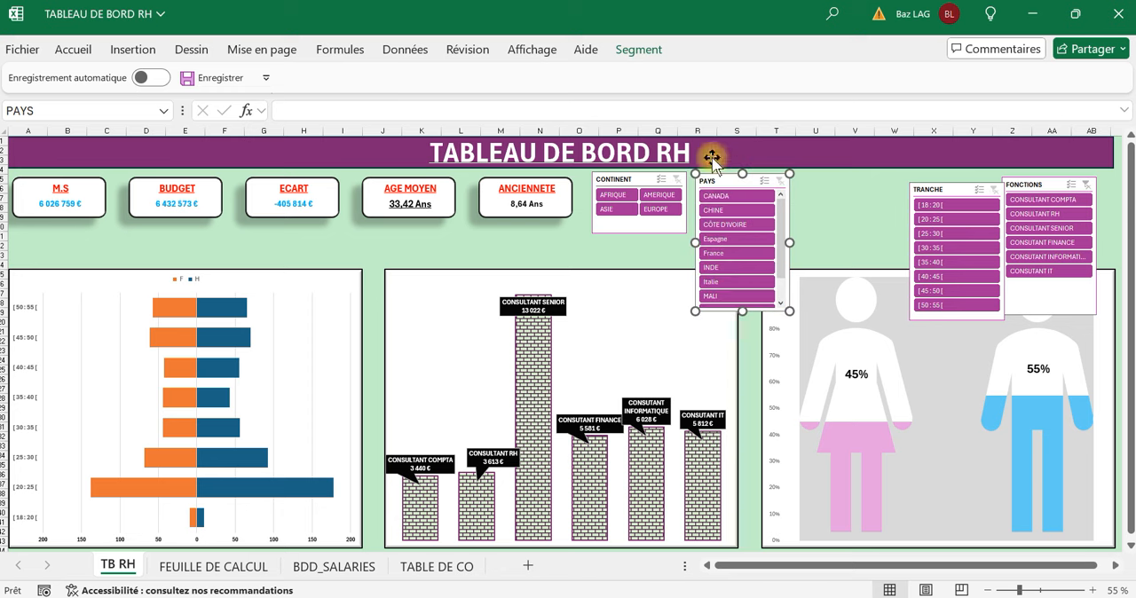
Set the PAYS slicer to 3 columns, shorten it to end above the charts and widen it to fit the country names.
{"action": "left_click", "coordinate": [646, 53]}
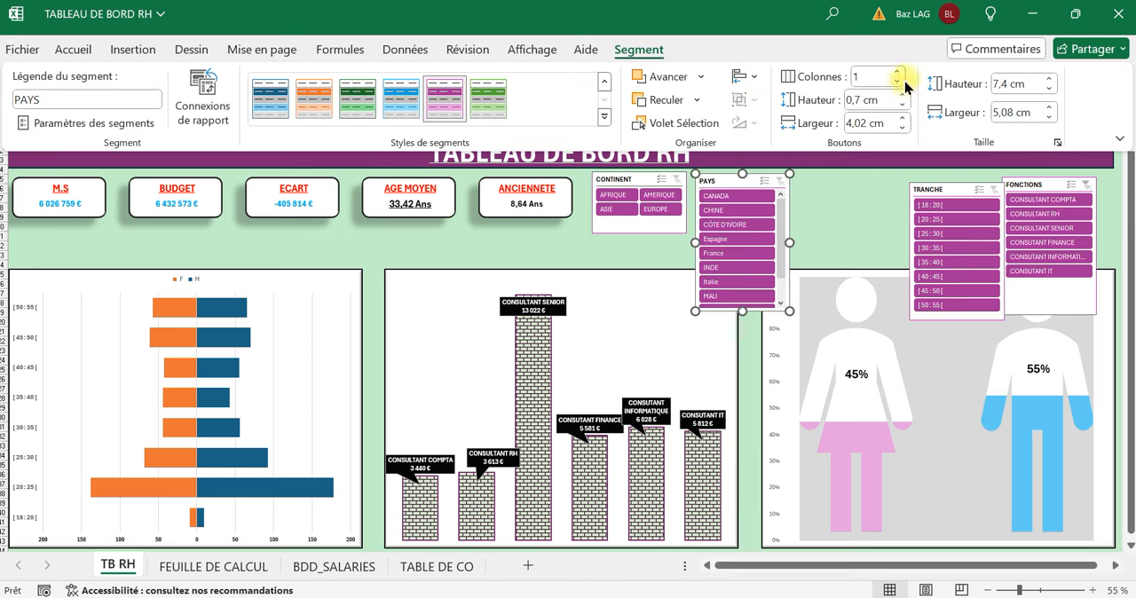
{"action": "left_click", "coordinate": [899, 78]}
{"action": "left_click", "coordinate": [899, 78]}
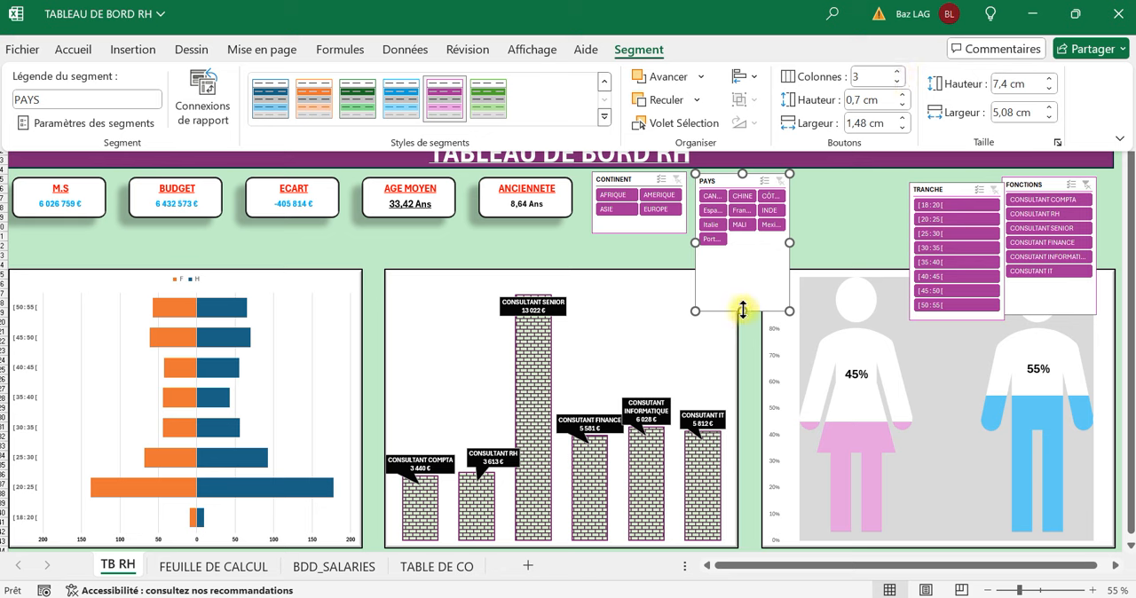
{"action": "left_click_drag", "start_coordinate": [743, 310], "coordinate": [739, 252]}
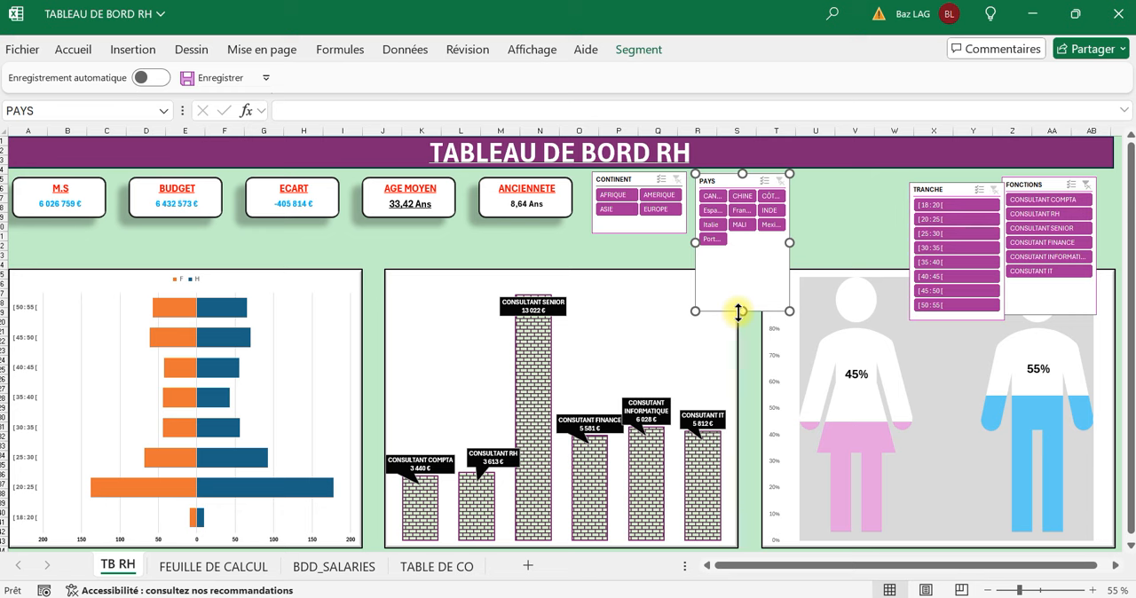
{"action": "left_click_drag", "start_coordinate": [740, 312], "coordinate": [747, 257]}
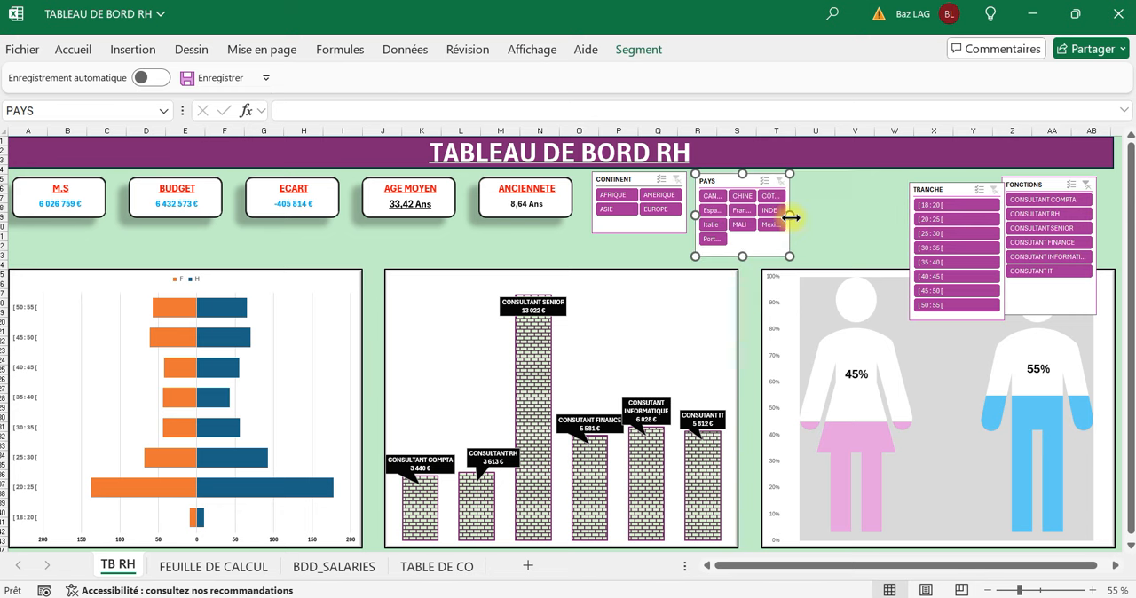
{"action": "left_click_drag", "start_coordinate": [789, 215], "coordinate": [883, 216]}
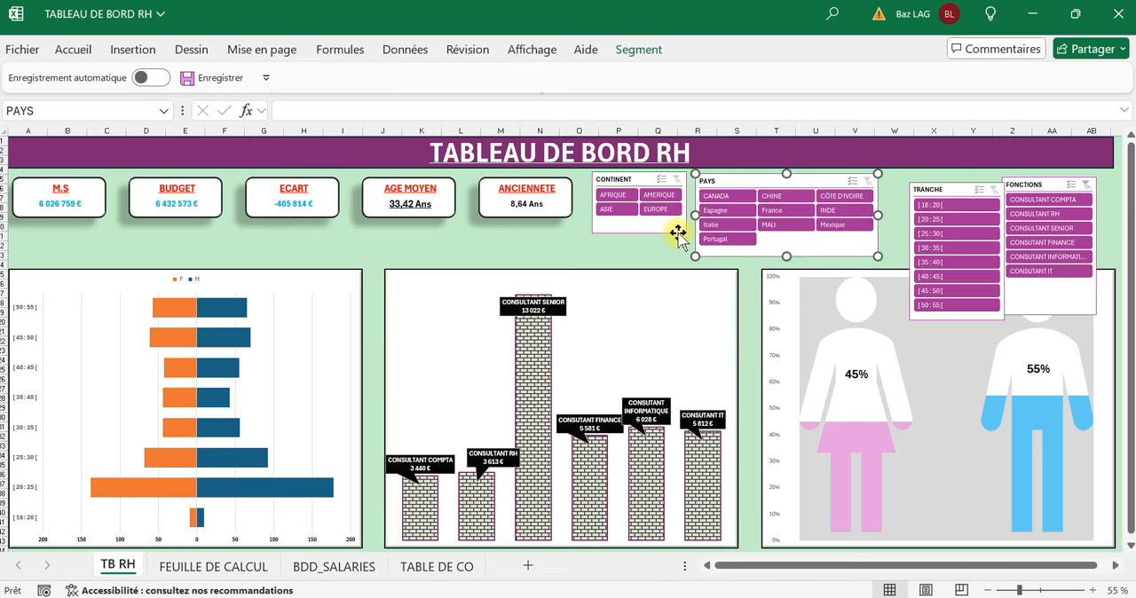
Lengthen the CONTINENT slicer downward to nearly the same height as the PAYS slicer.
{"action": "left_click", "coordinate": [647, 236]}
{"action": "left_click", "coordinate": [644, 231]}
{"action": "left_click_drag", "start_coordinate": [642, 232], "coordinate": [640, 252]}
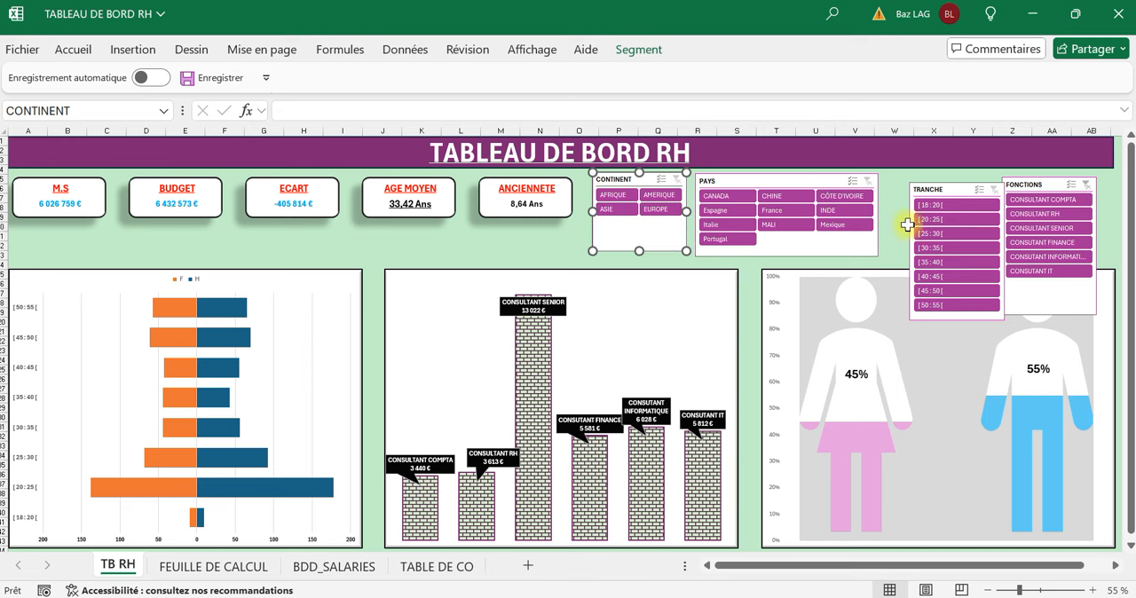
Move the TRANCHE slicer next to PAYS, set it to 2 columns and shorten it to end above the gender chart.
{"action": "left_click_drag", "start_coordinate": [956, 184], "coordinate": [937, 175]}
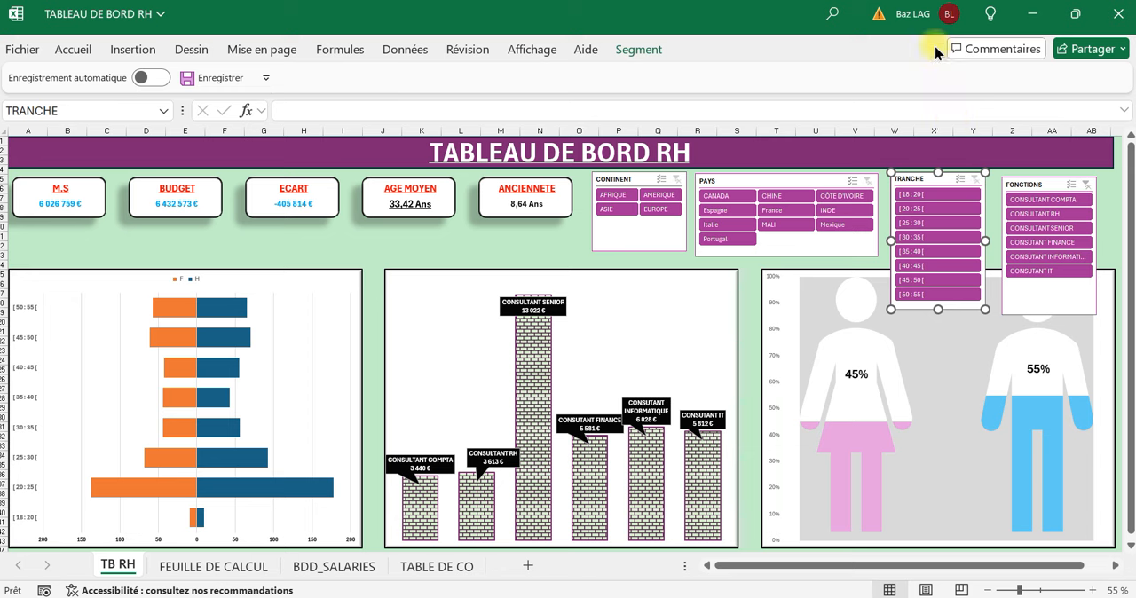
{"action": "left_click", "coordinate": [659, 51]}
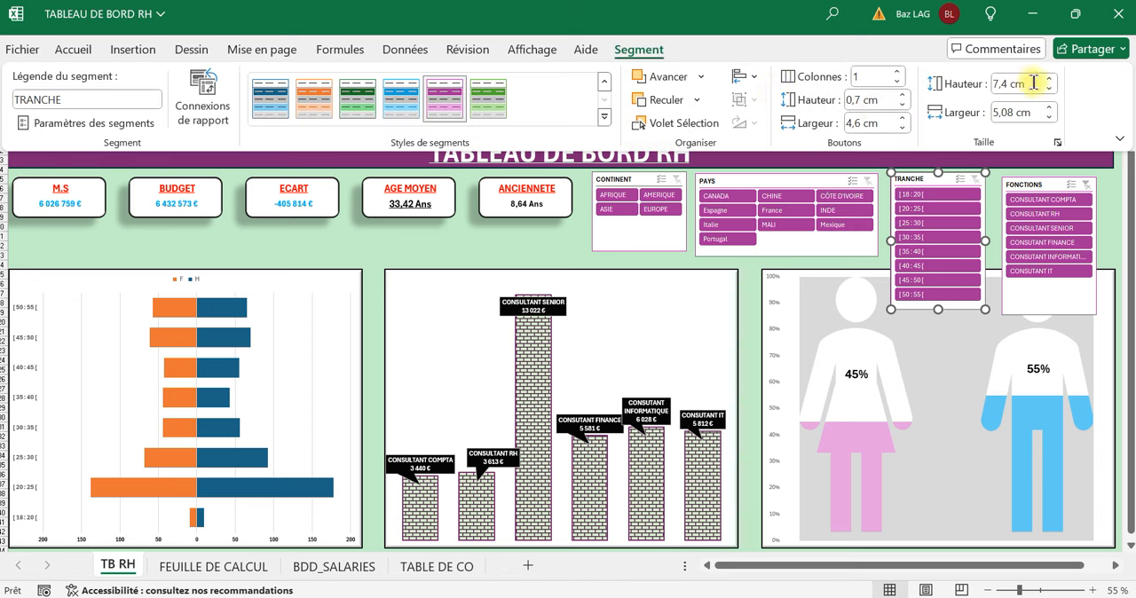
{"action": "left_click", "coordinate": [897, 72]}
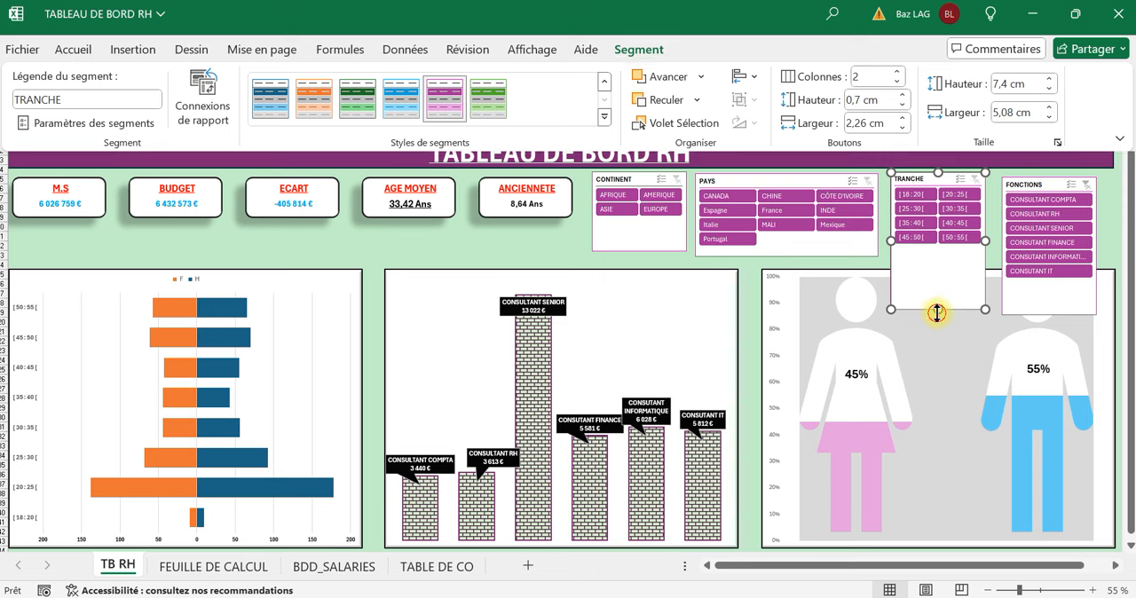
{"action": "left_click_drag", "start_coordinate": [937, 312], "coordinate": [939, 256]}
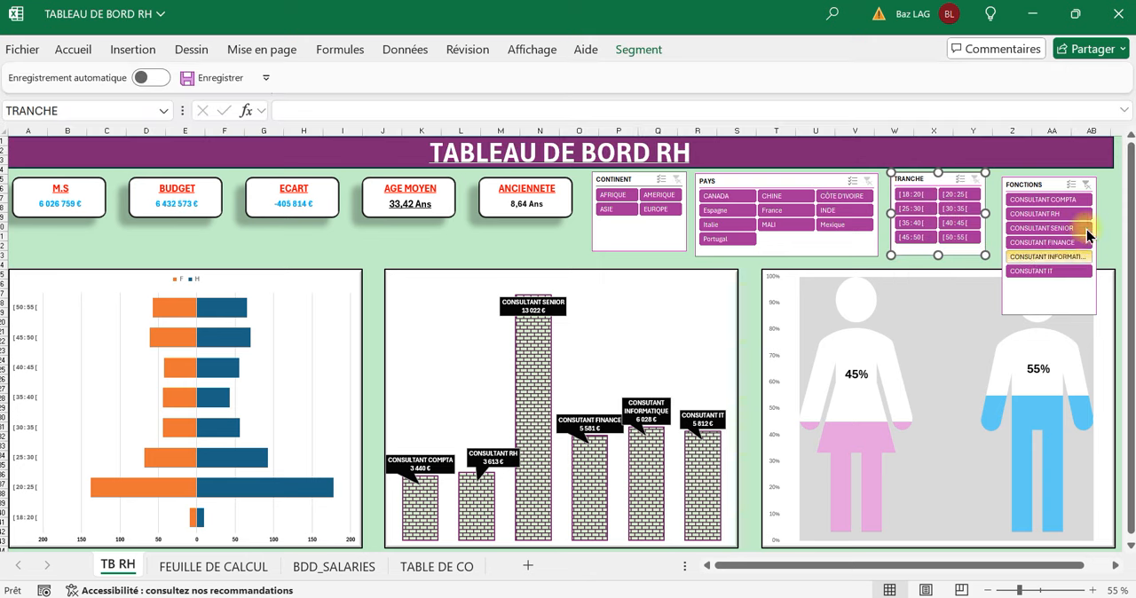
Align the FONCTIONS slicer beside TRANCHE, set it to 2 columns, then shorten it above the gender chart and widen it.
{"action": "left_click_drag", "start_coordinate": [1031, 184], "coordinate": [1017, 182]}
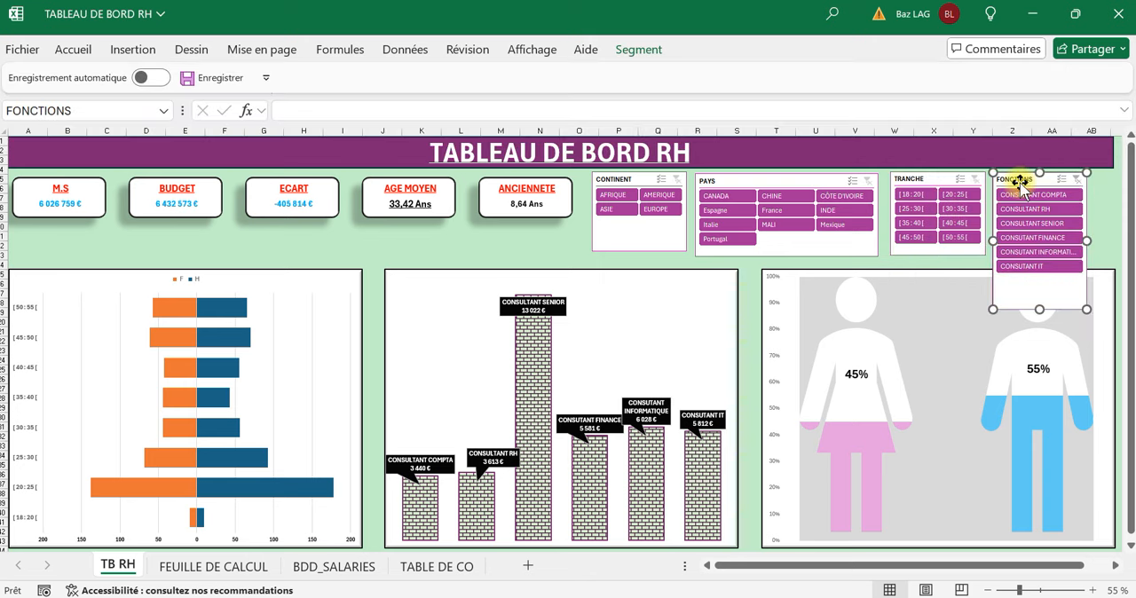
{"action": "left_click", "coordinate": [654, 53]}
{"action": "left_click", "coordinate": [898, 72]}
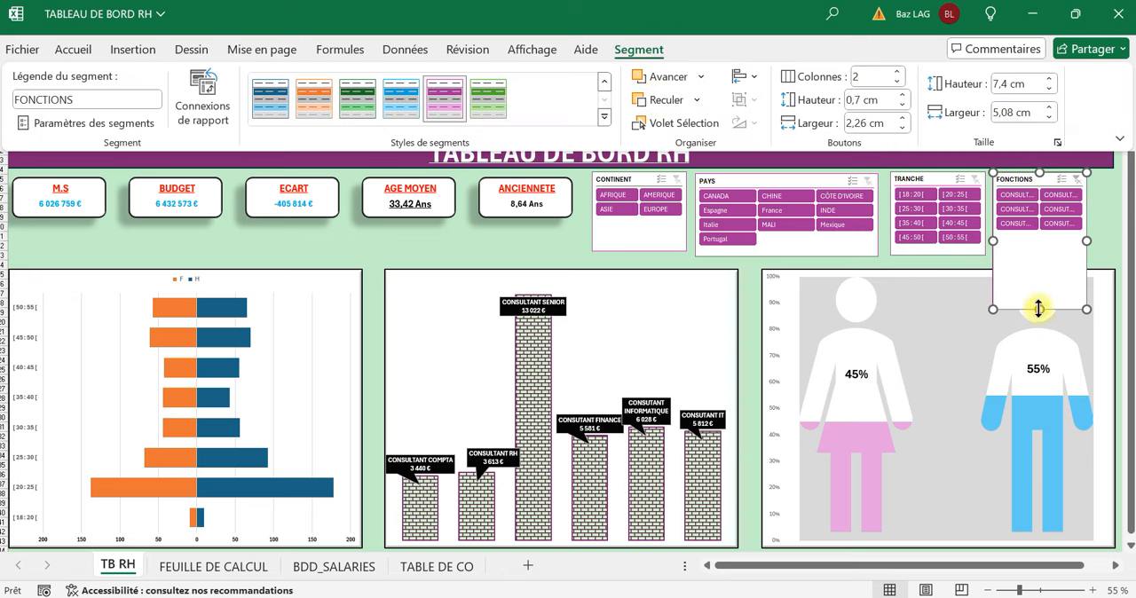
{"action": "left_click", "coordinate": [1039, 308]}
{"action": "left_click_drag", "start_coordinate": [1039, 309], "coordinate": [1037, 256]}
{"action": "left_click_drag", "start_coordinate": [1087, 209], "coordinate": [1111, 213]}
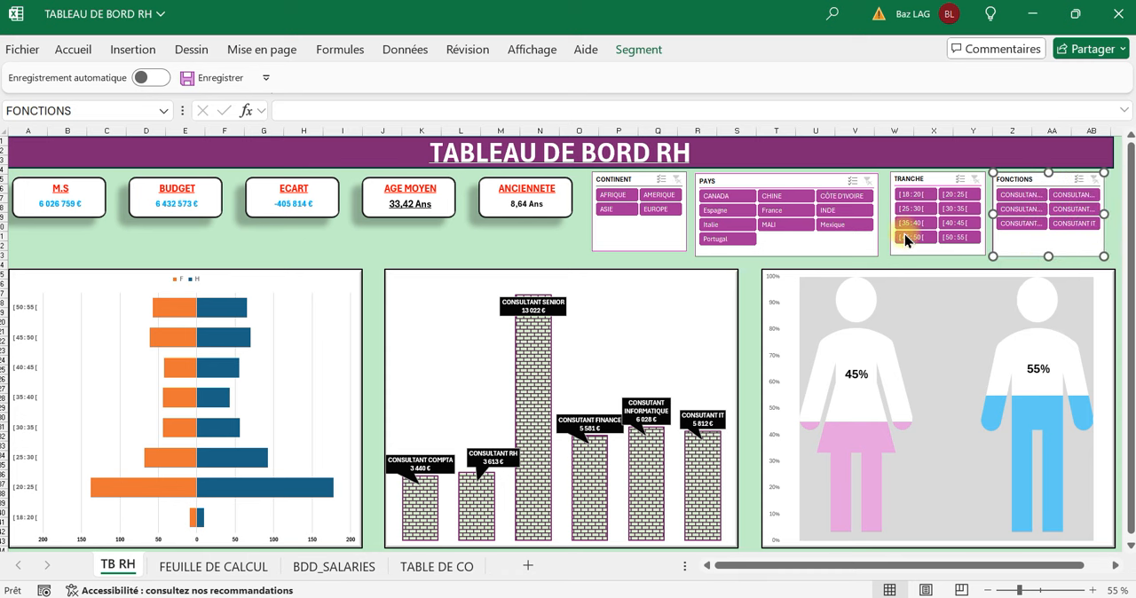
Narrow the PAYS slicer, shift TRANCHE closer to it and extend FONCTIONS into the freed space.
{"action": "left_click", "coordinate": [879, 206]}
{"action": "left_click", "coordinate": [876, 213]}
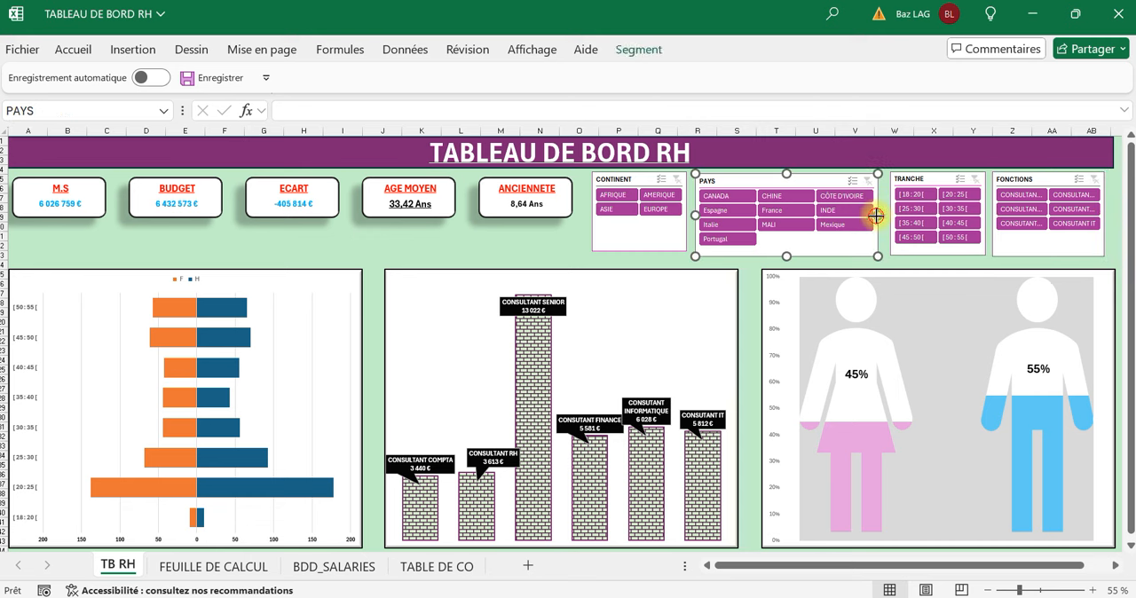
{"action": "left_click_drag", "start_coordinate": [877, 215], "coordinate": [848, 216]}
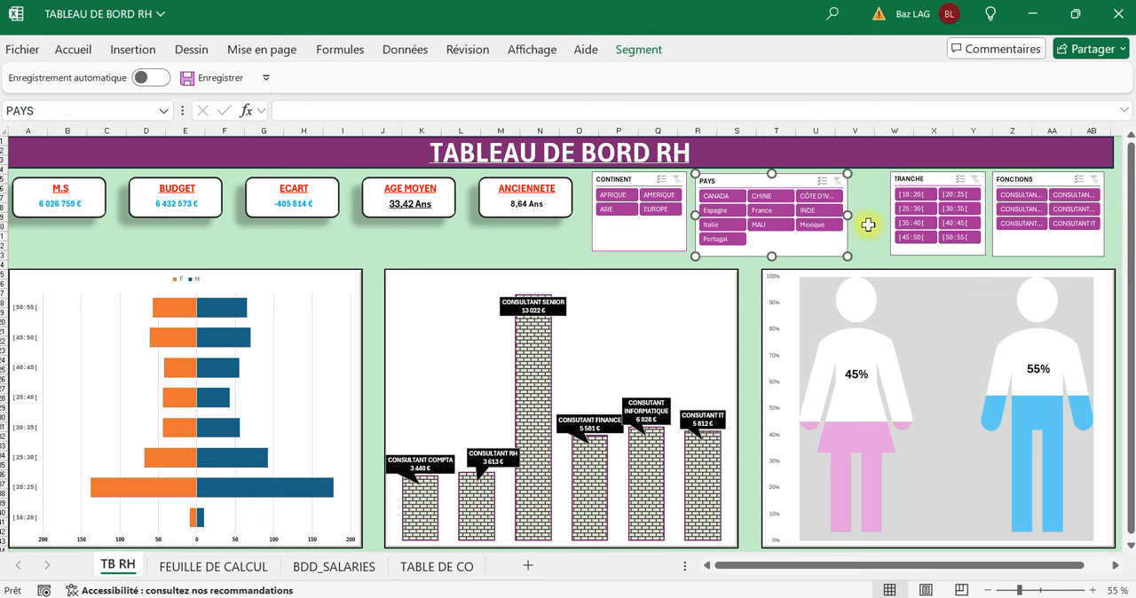
{"action": "left_click", "coordinate": [905, 181]}
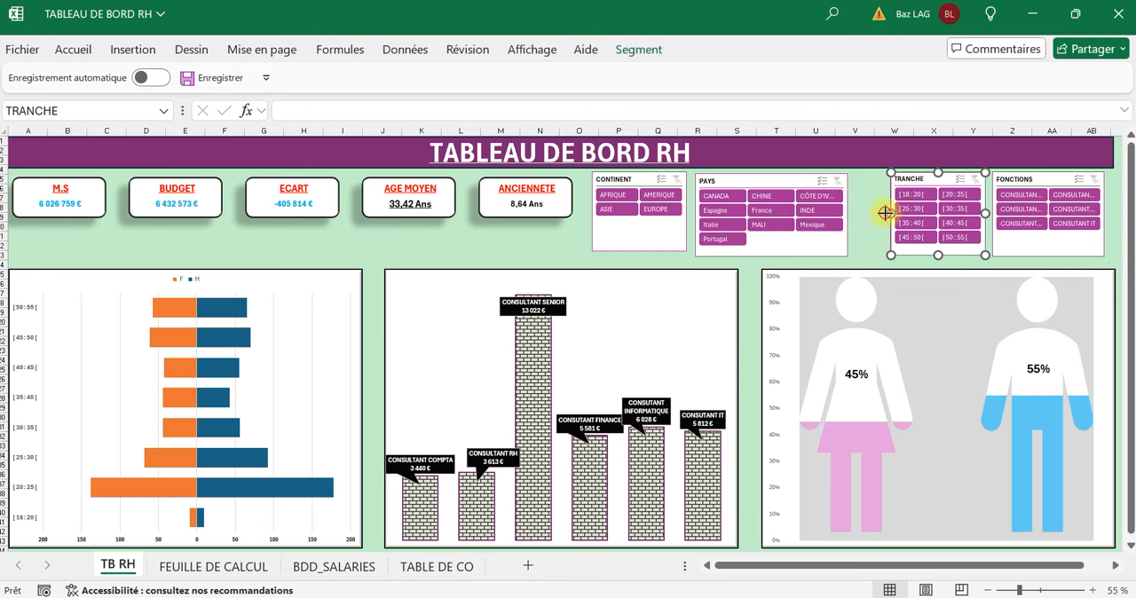
{"action": "left_click_drag", "start_coordinate": [890, 213], "coordinate": [869, 213]}
{"action": "left_click_drag", "start_coordinate": [986, 215], "coordinate": [972, 213]}
{"action": "left_click", "coordinate": [987, 229]}
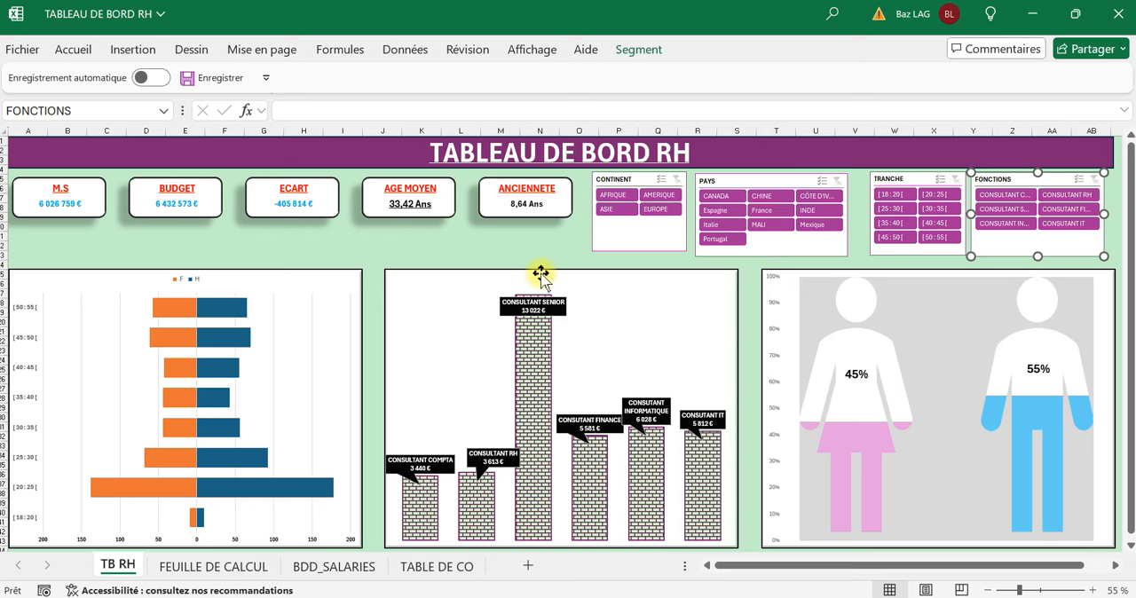
Apply the first preset shape effect of the second row to the TABLEAU DE BORD RH title banner.
{"action": "left_click", "coordinate": [132, 165]}
{"action": "left_click", "coordinate": [233, 273]}
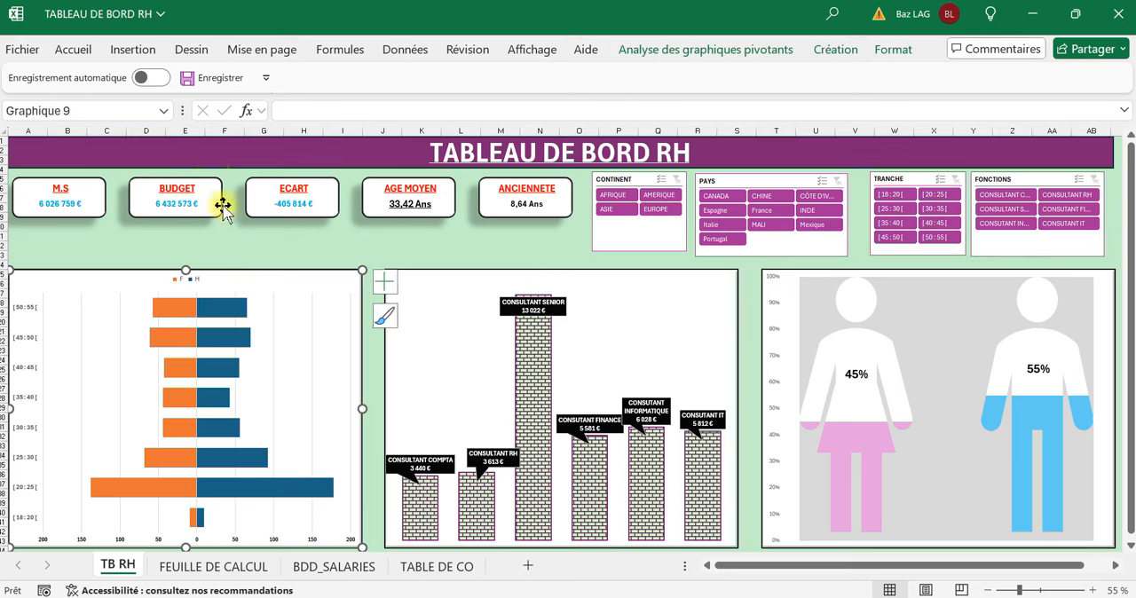
{"action": "left_click", "coordinate": [218, 155]}
{"action": "left_click", "coordinate": [632, 50]}
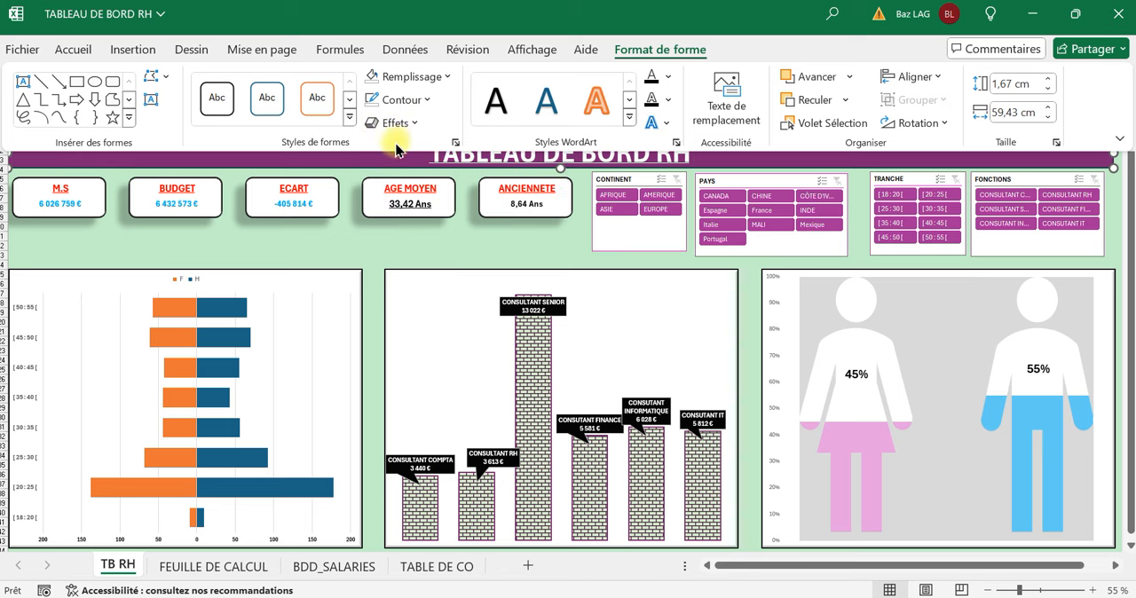
{"action": "left_click", "coordinate": [410, 131]}
{"action": "mouse_move", "coordinate": [515, 154]}
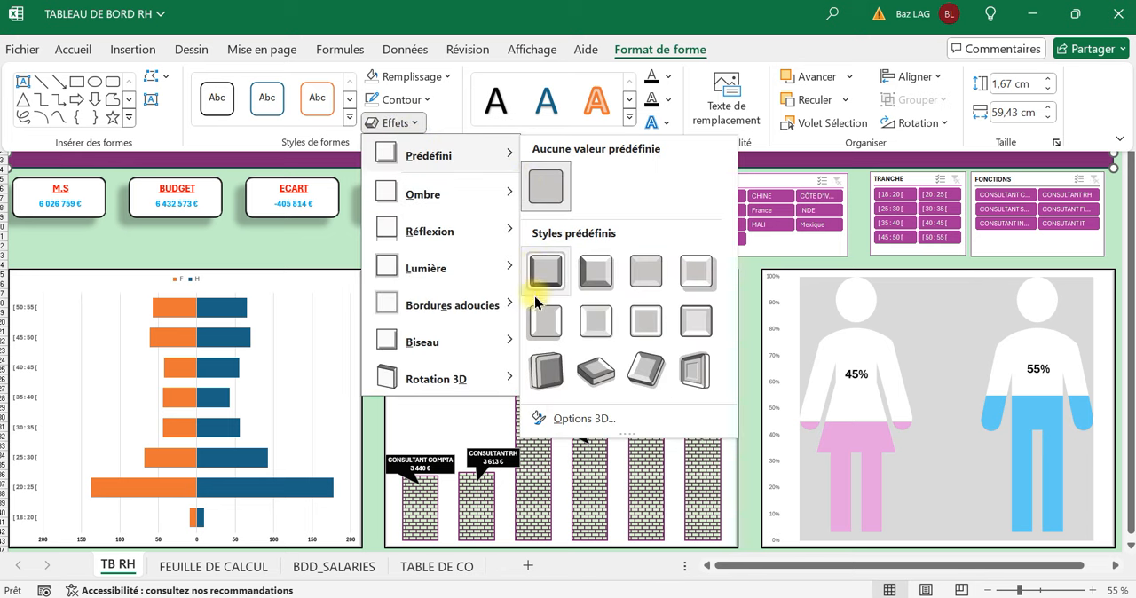
{"action": "left_click", "coordinate": [543, 320]}
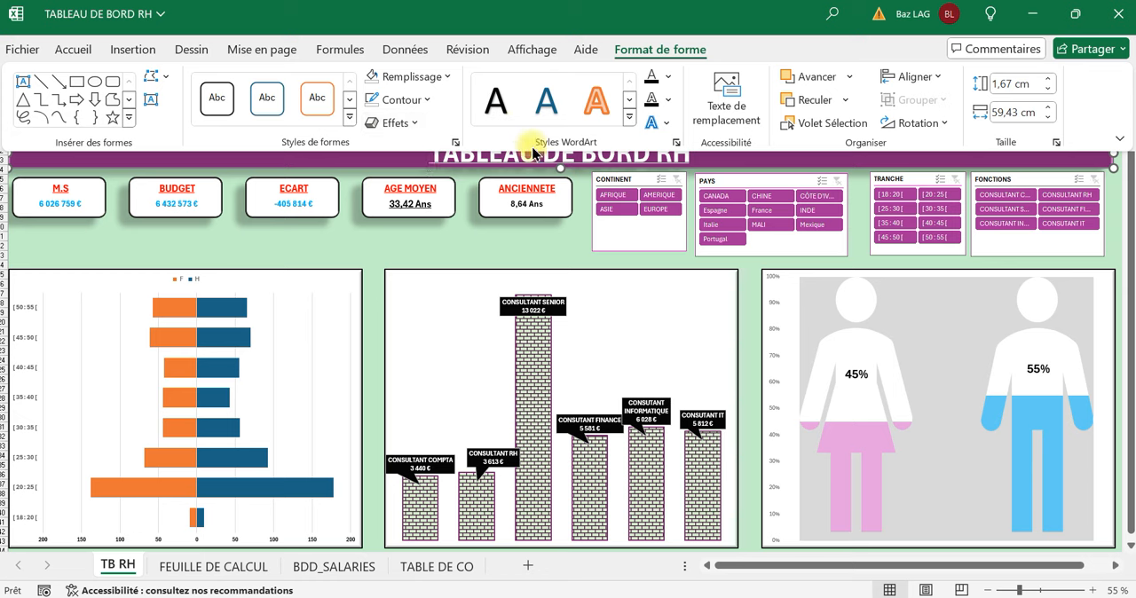
Give the title banner a black outline with a 2¼ pt weight.
{"action": "left_click", "coordinate": [421, 100]}
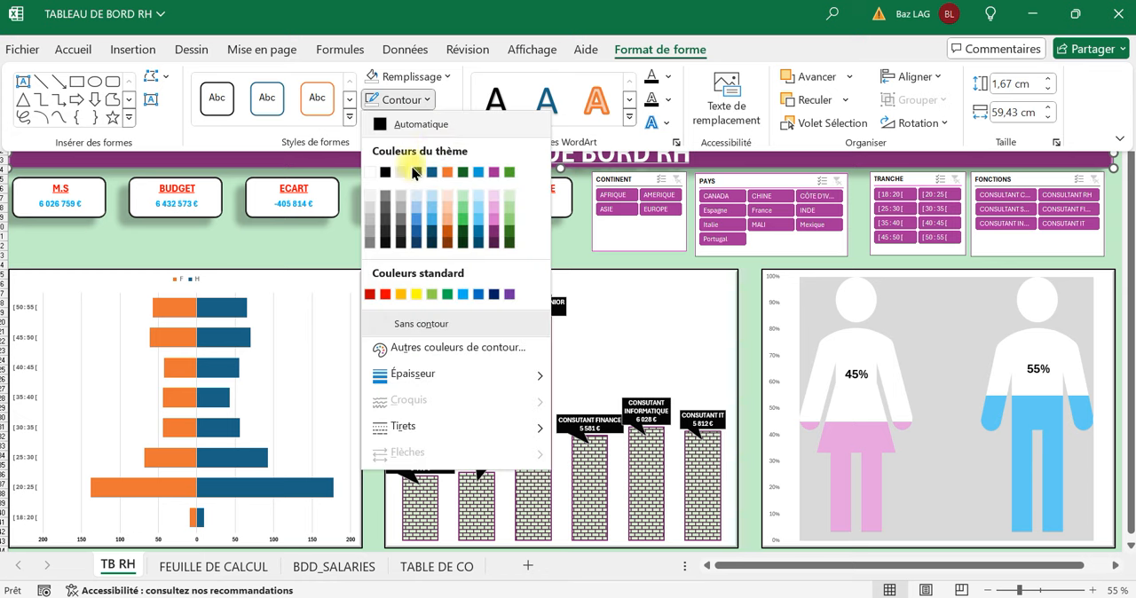
{"action": "left_click", "coordinate": [386, 173]}
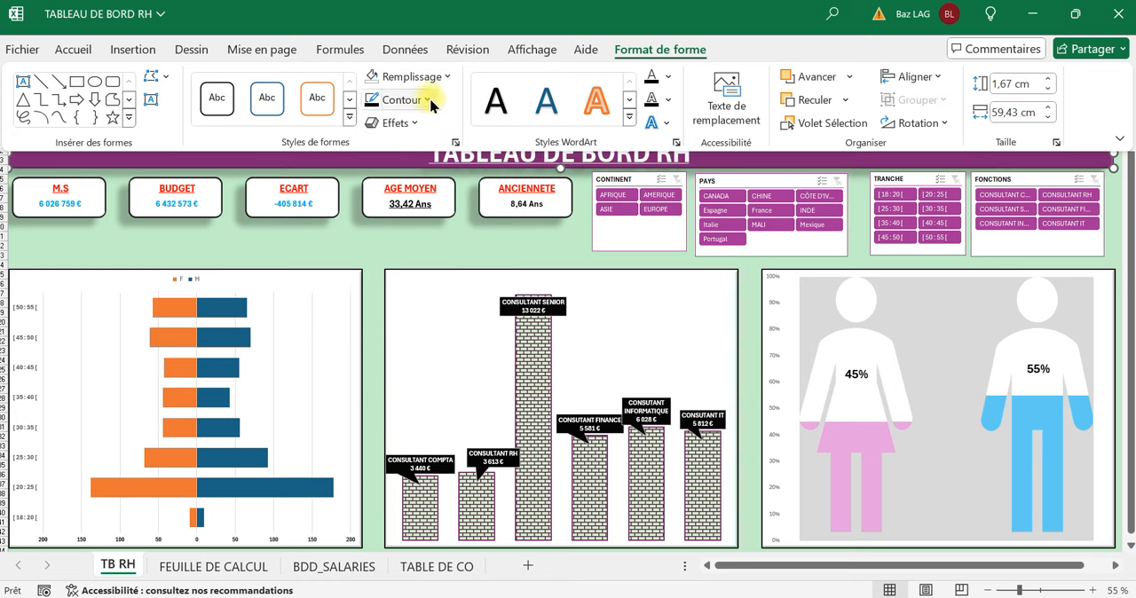
{"action": "left_click", "coordinate": [424, 98]}
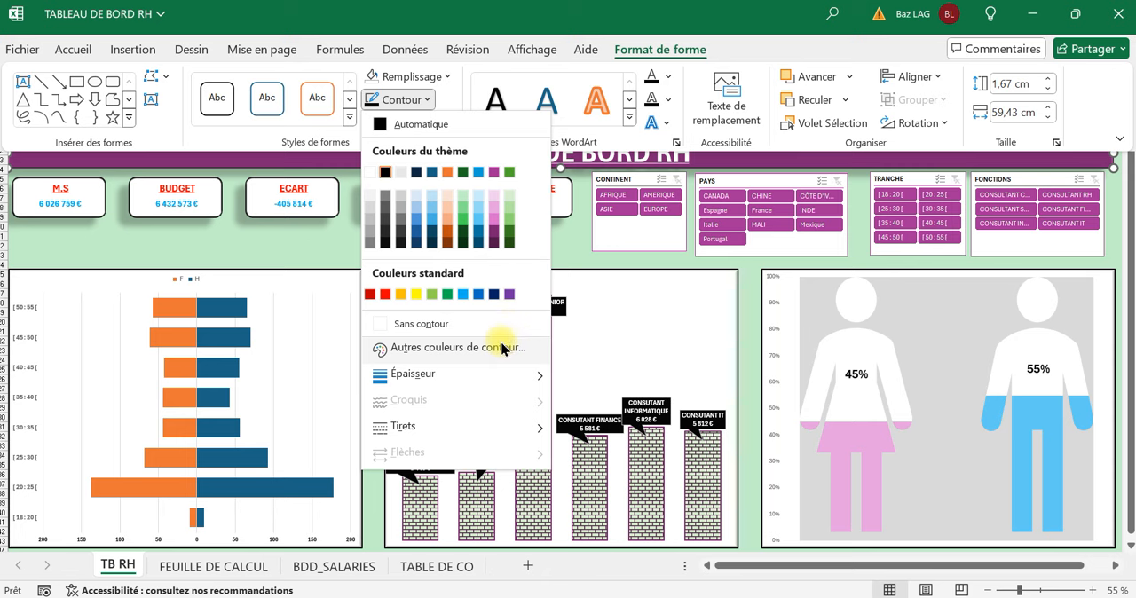
{"action": "mouse_move", "coordinate": [507, 376]}
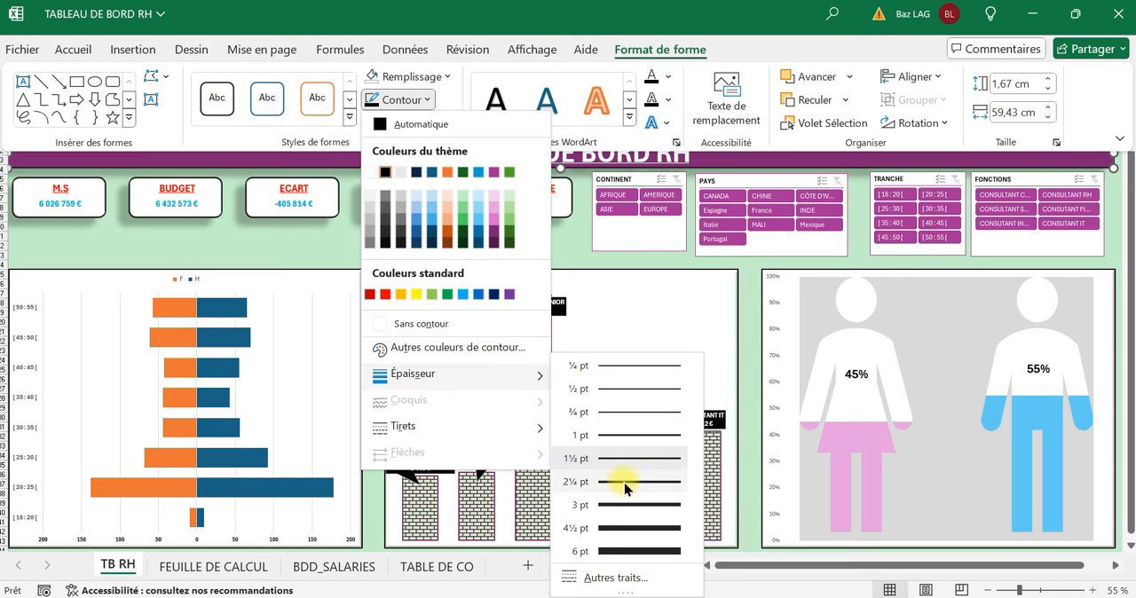
{"action": "left_click", "coordinate": [620, 476]}
{"action": "left_click", "coordinate": [450, 244]}
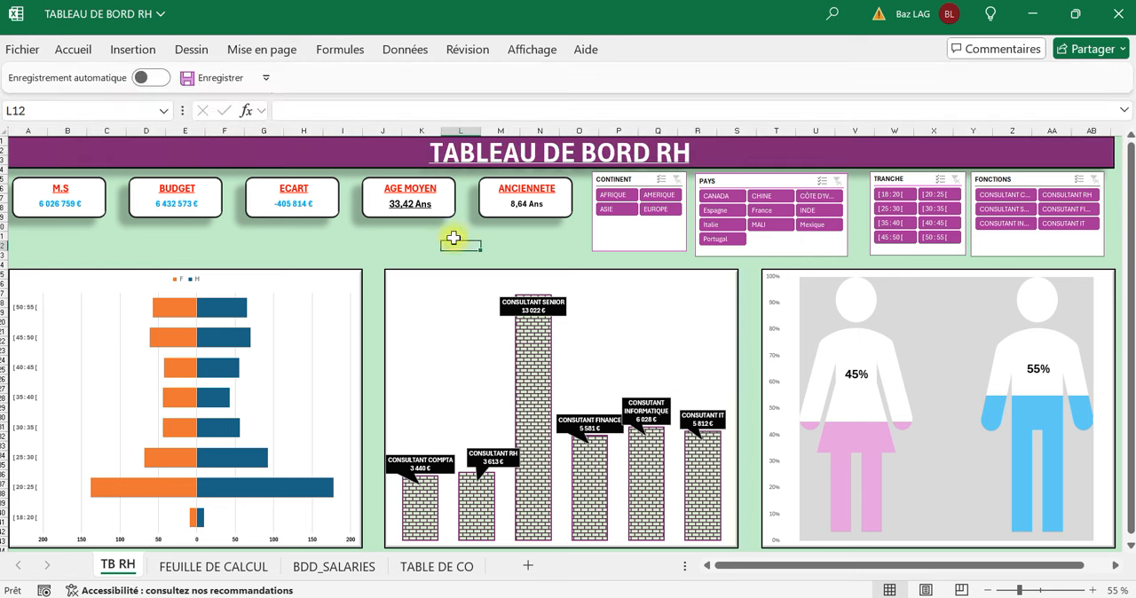
Insert a row above row 4 and reduce the title banner's height slightly to leave a gap above the cards.
{"action": "left_click", "coordinate": [12, 170]}
{"action": "key", "text": "ctrl+plus"}
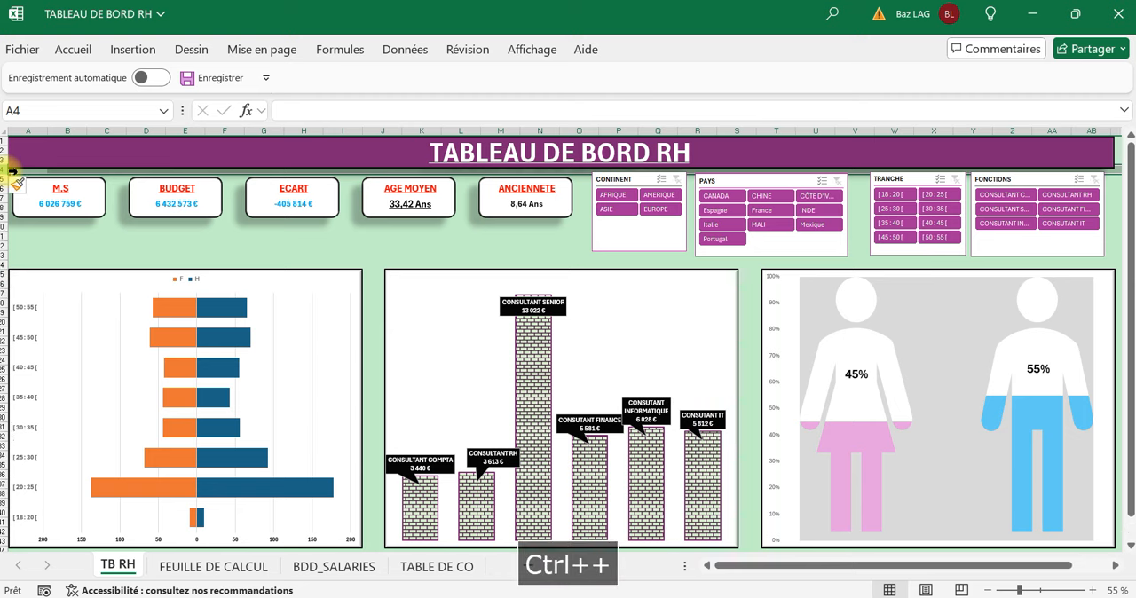
{"action": "left_click", "coordinate": [562, 178]}
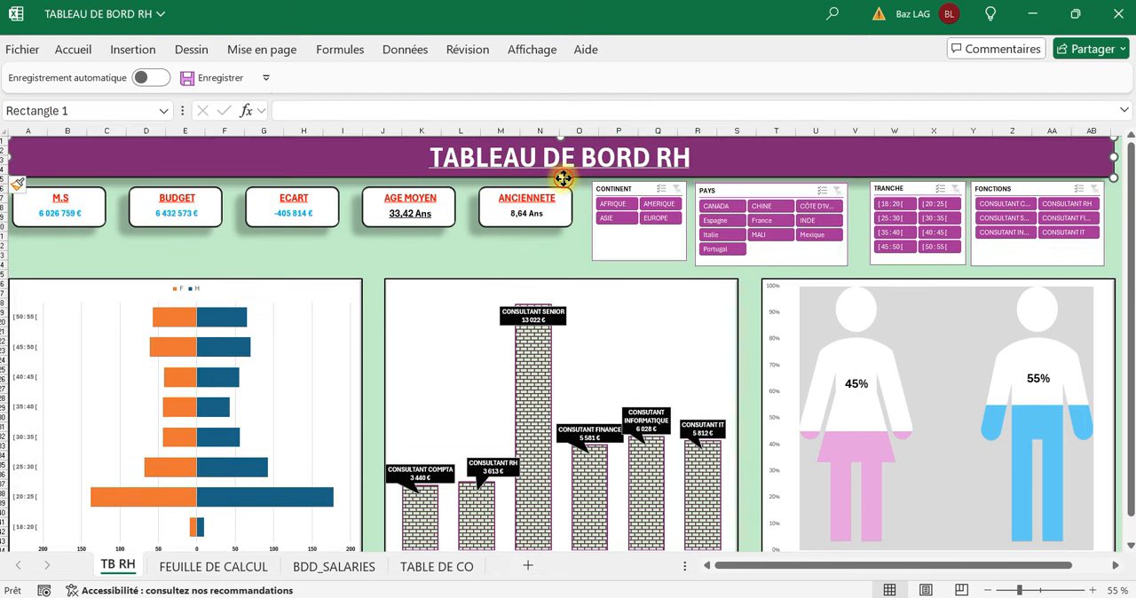
{"action": "left_click_drag", "start_coordinate": [563, 177], "coordinate": [563, 174]}
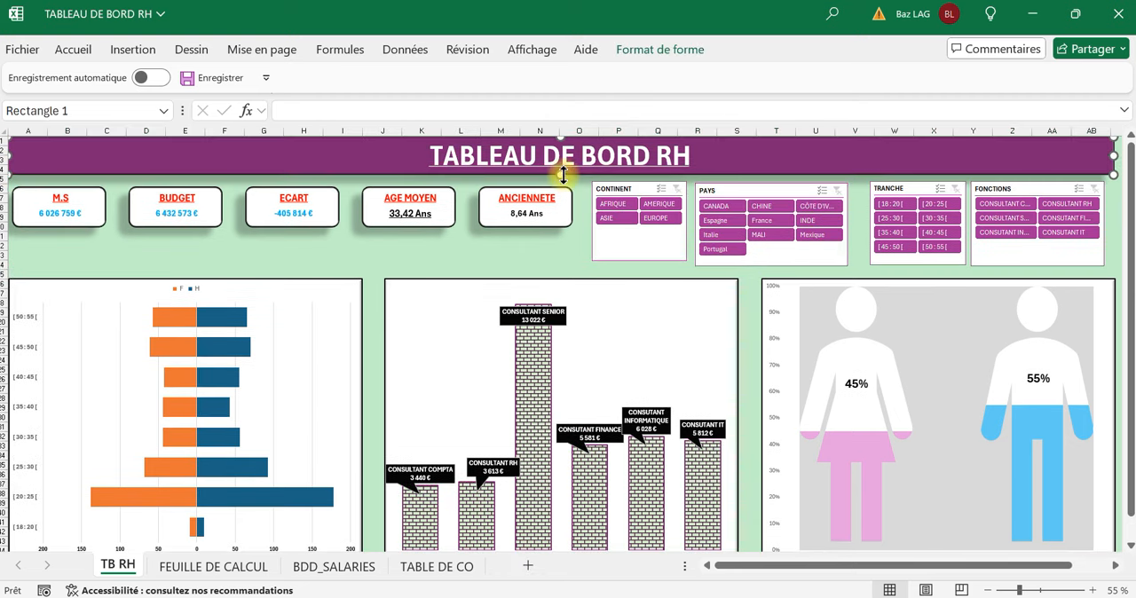
{"action": "left_click", "coordinate": [549, 235]}
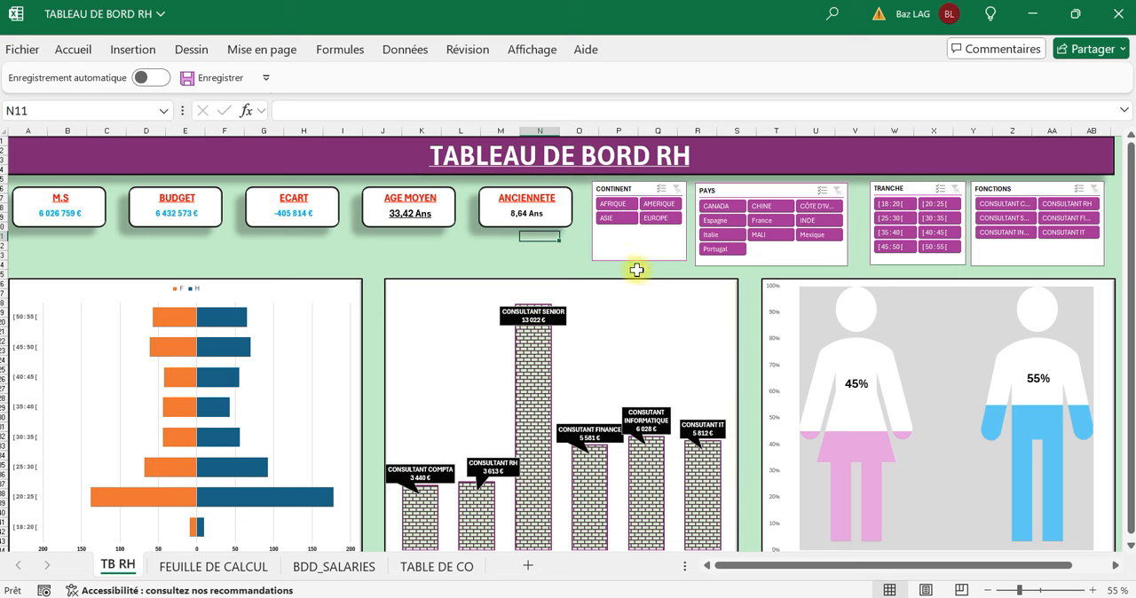
Filter the dashboard to AFRIQUE with the CONTINENT slicer.
{"action": "left_click", "coordinate": [632, 205]}
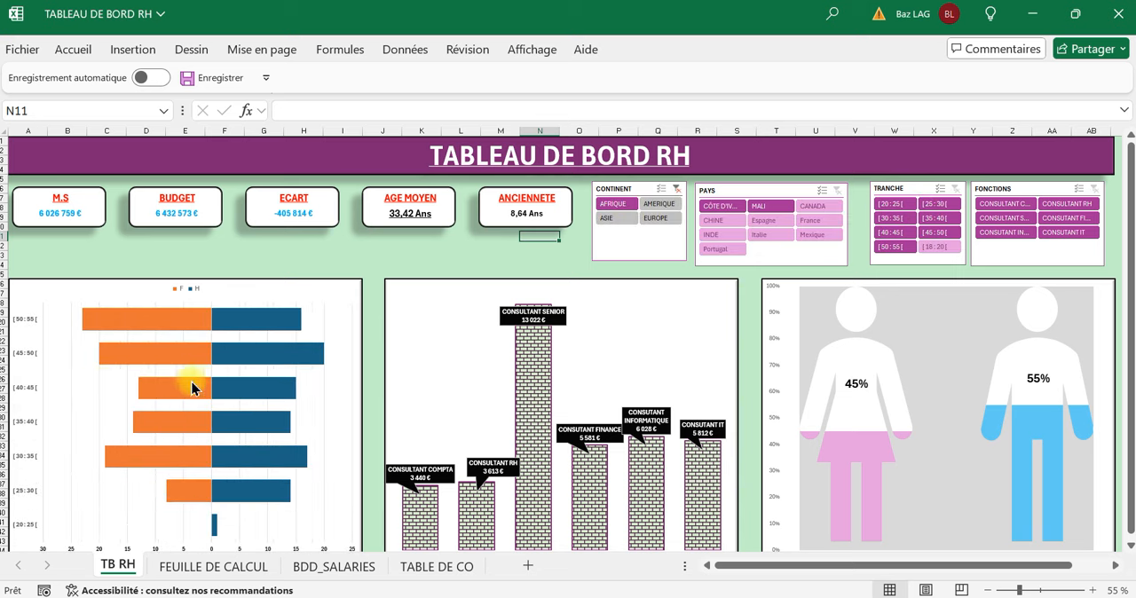
Clear the CONTINENT slicer's filter and connect it to Tableau croisé dynamique2, Tableau croisé dynamique3 and Tableau croisé dynamique4 as well.
{"action": "left_click", "coordinate": [666, 210]}
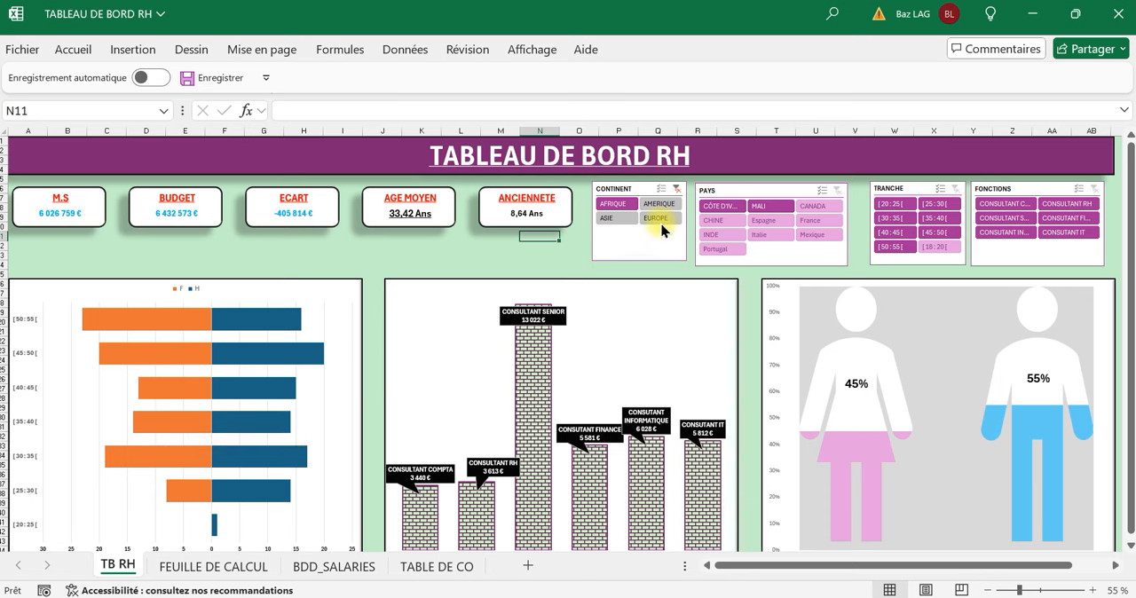
{"action": "left_click", "coordinate": [677, 189]}
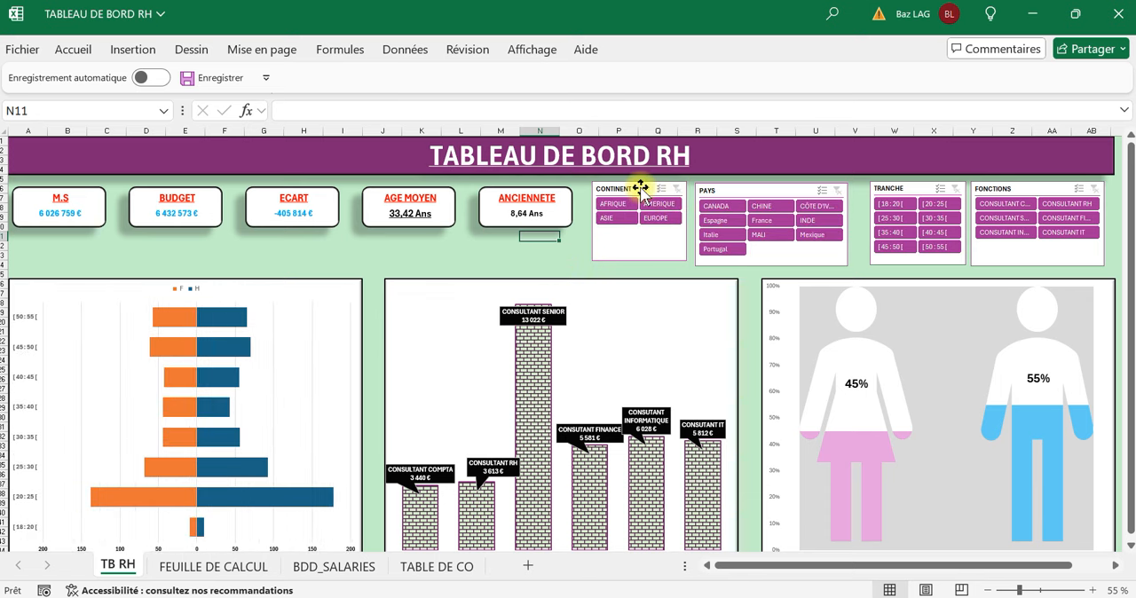
{"action": "left_click", "coordinate": [641, 189]}
{"action": "right_click", "coordinate": [641, 186]}
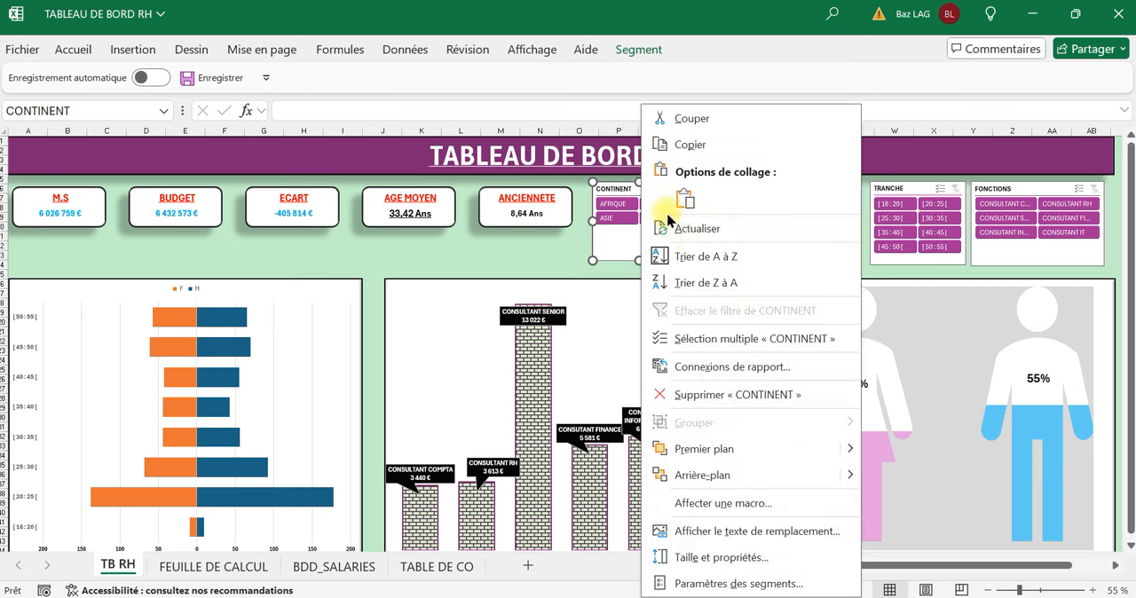
{"action": "left_click", "coordinate": [728, 367]}
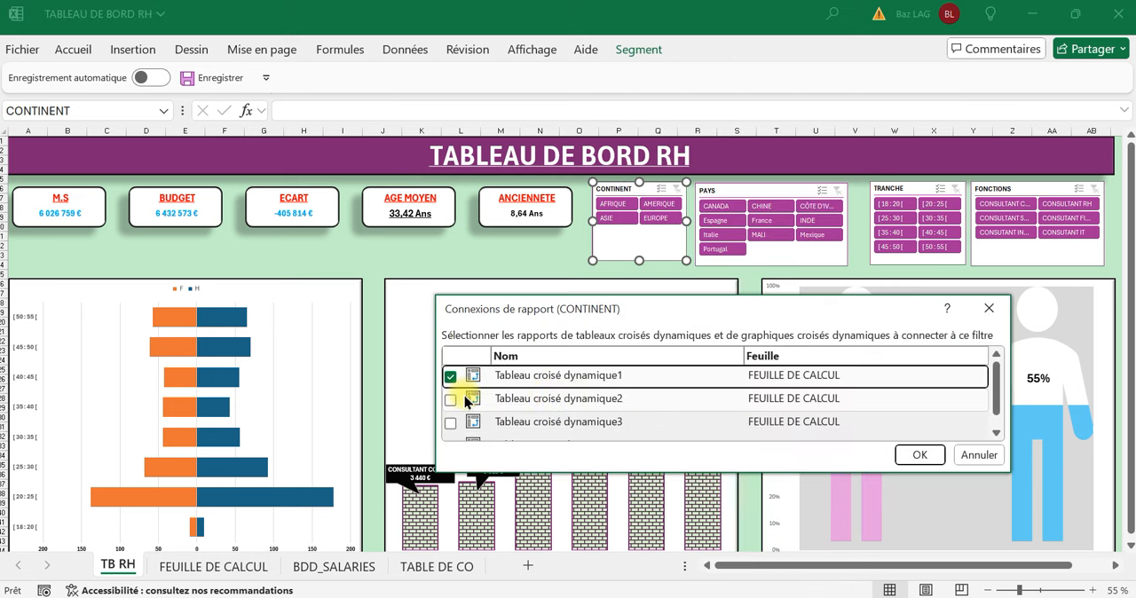
{"action": "left_click", "coordinate": [450, 400]}
{"action": "left_click", "coordinate": [451, 423]}
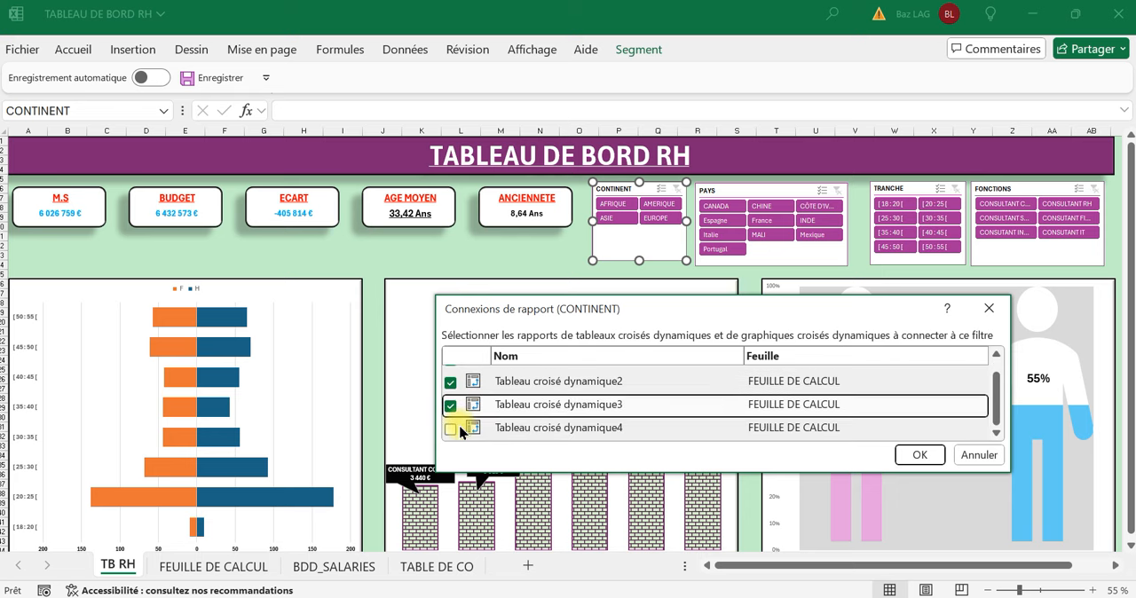
{"action": "left_click", "coordinate": [451, 429]}
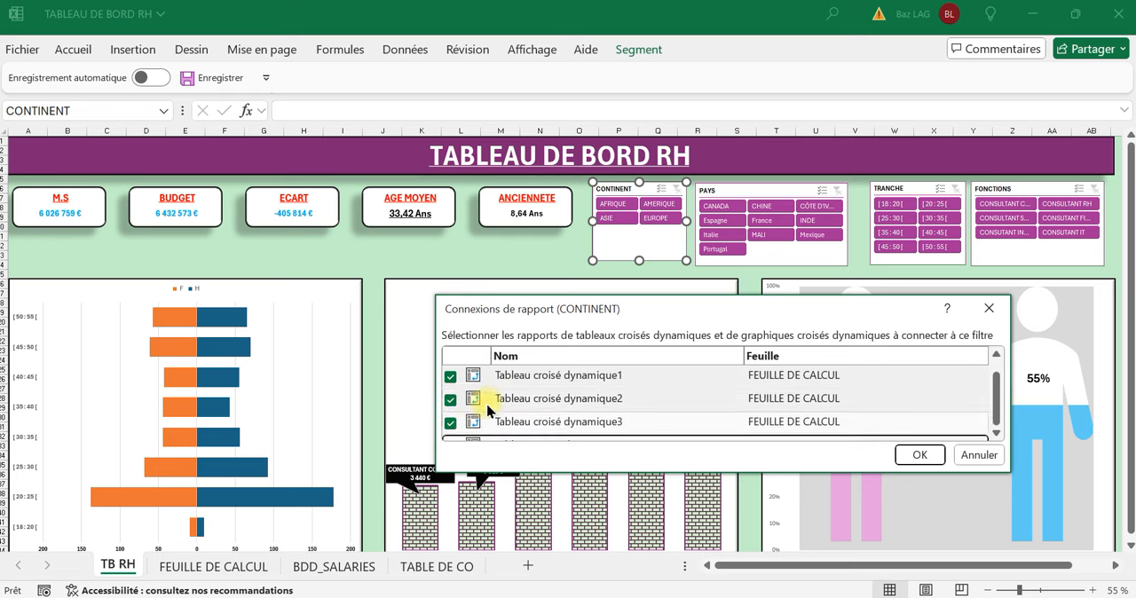
{"action": "left_click", "coordinate": [915, 456]}
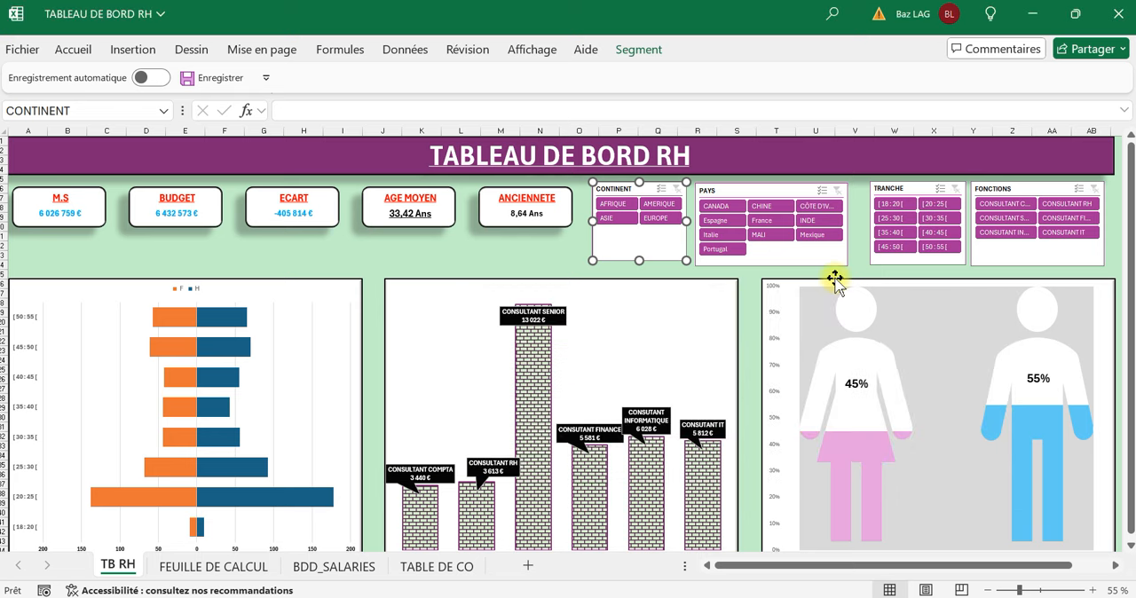
Connect the PAYS slicer to Tableau croisé dynamique2, Tableau croisé dynamique3 and Tableau croisé dynamique4 through its report connections.
{"action": "left_click", "coordinate": [772, 186]}
{"action": "right_click", "coordinate": [772, 185]}
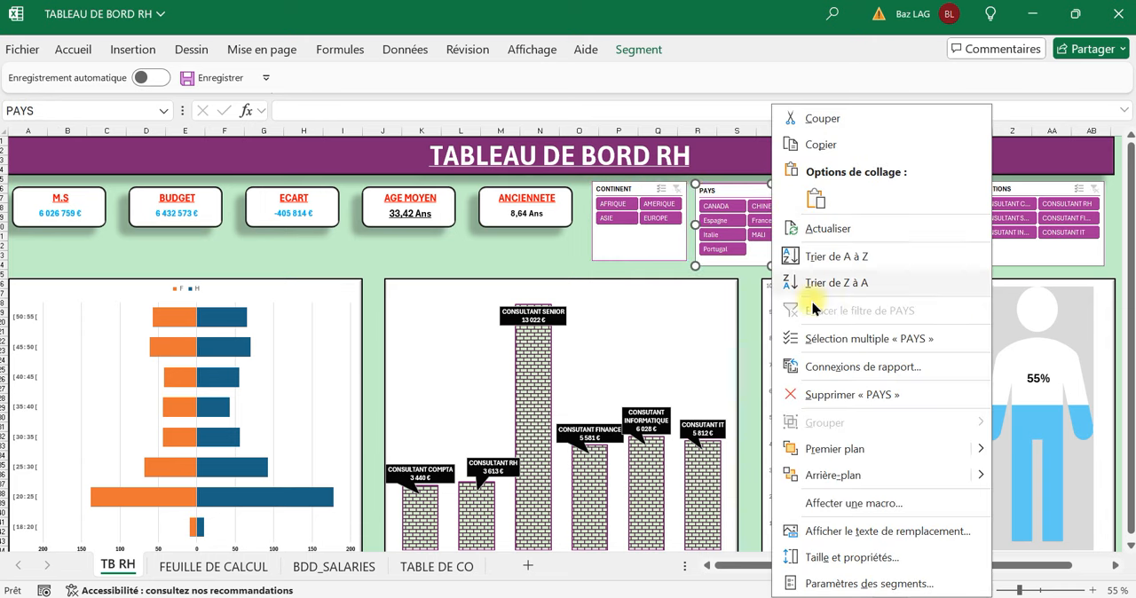
{"action": "left_click", "coordinate": [760, 365]}
{"action": "left_click", "coordinate": [547, 397]}
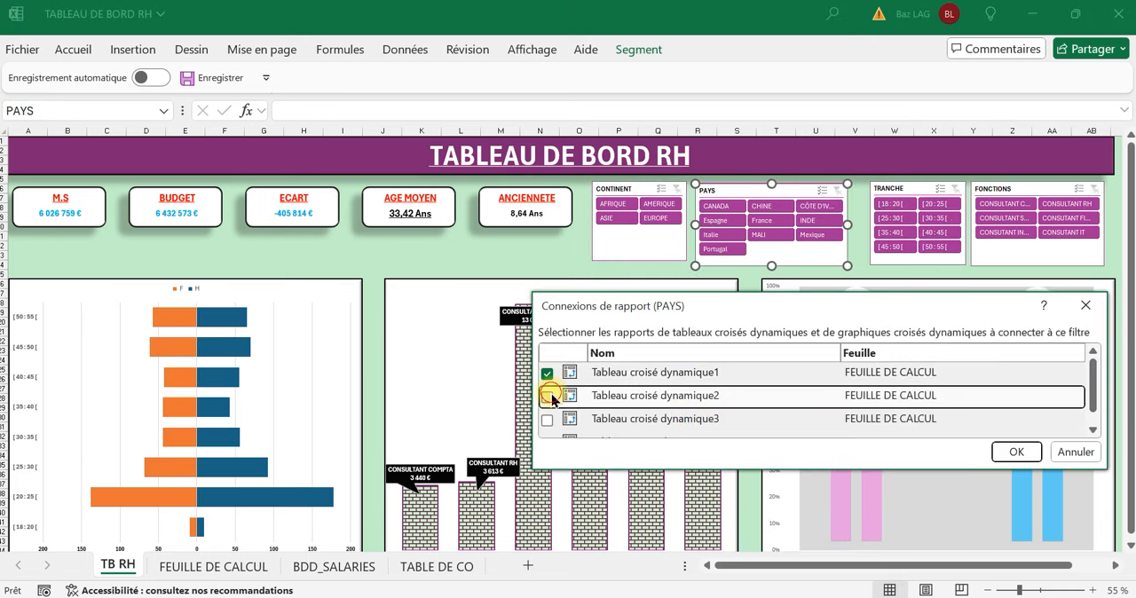
{"action": "left_click", "coordinate": [547, 419]}
{"action": "left_click", "coordinate": [546, 425]}
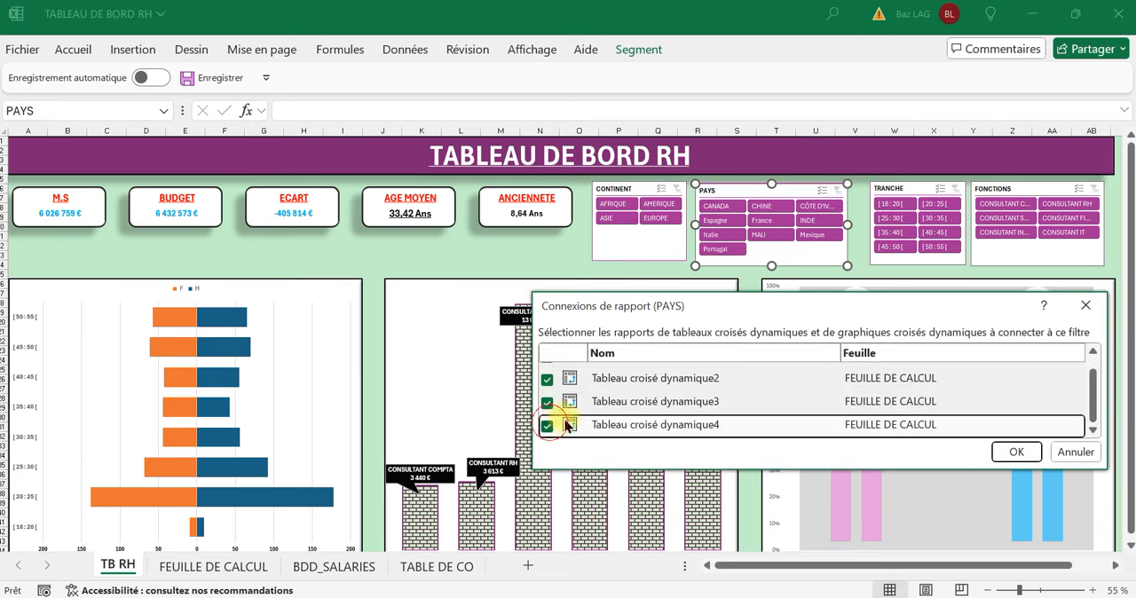
{"action": "scroll", "coordinate": [554, 418], "scroll_direction": "up", "scroll_amount": 1}
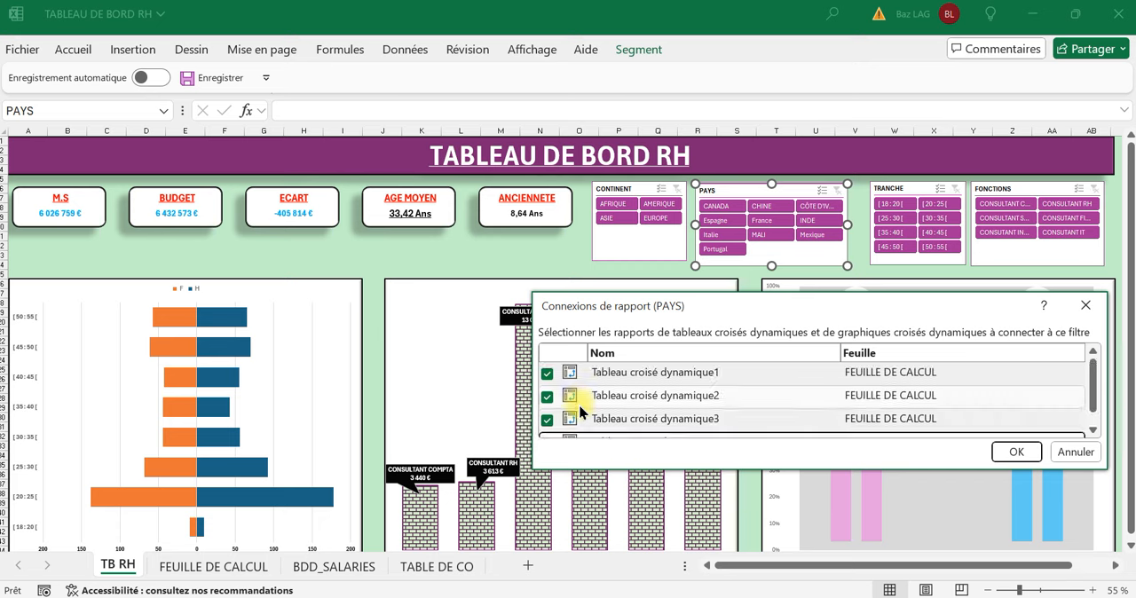
{"action": "left_click", "coordinate": [1016, 451]}
Add Tableau croisé dynamique2, Tableau croisé dynamique3 and Tableau croisé dynamique4 to the TRANCHE slicer's report connections.
{"action": "left_click", "coordinate": [932, 190]}
{"action": "right_click", "coordinate": [934, 191]}
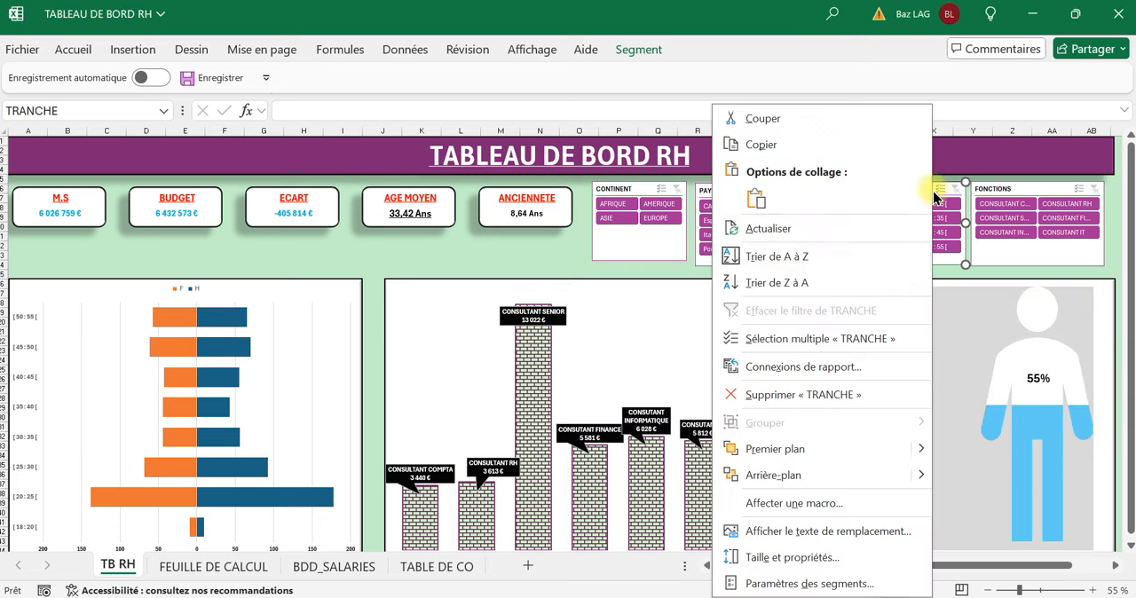
{"action": "left_click", "coordinate": [787, 364]}
{"action": "left_click", "coordinate": [509, 399]}
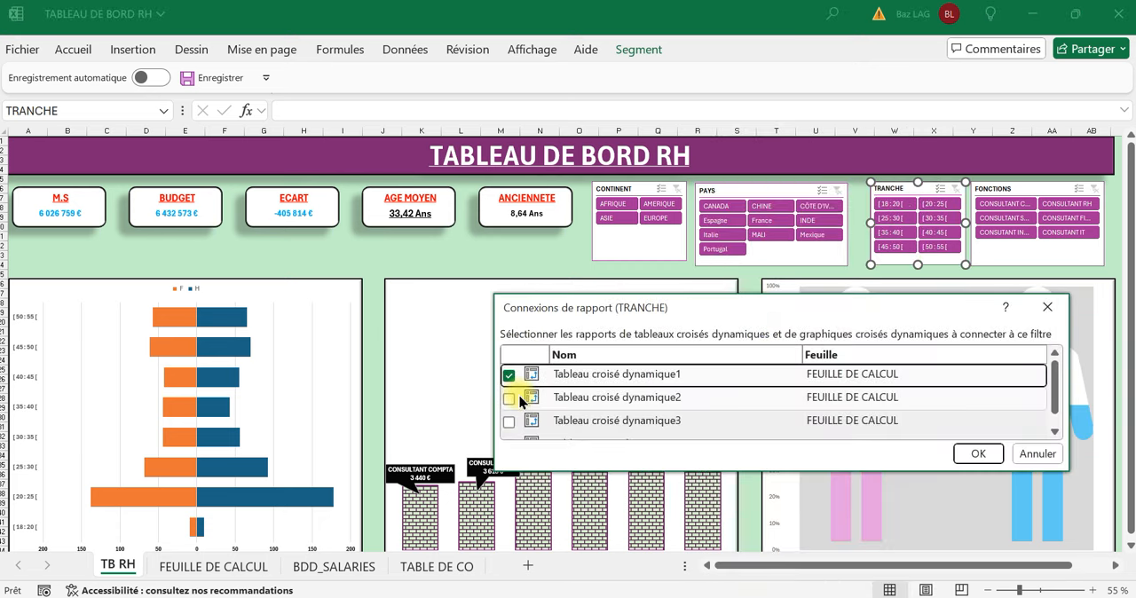
{"action": "left_click", "coordinate": [513, 421]}
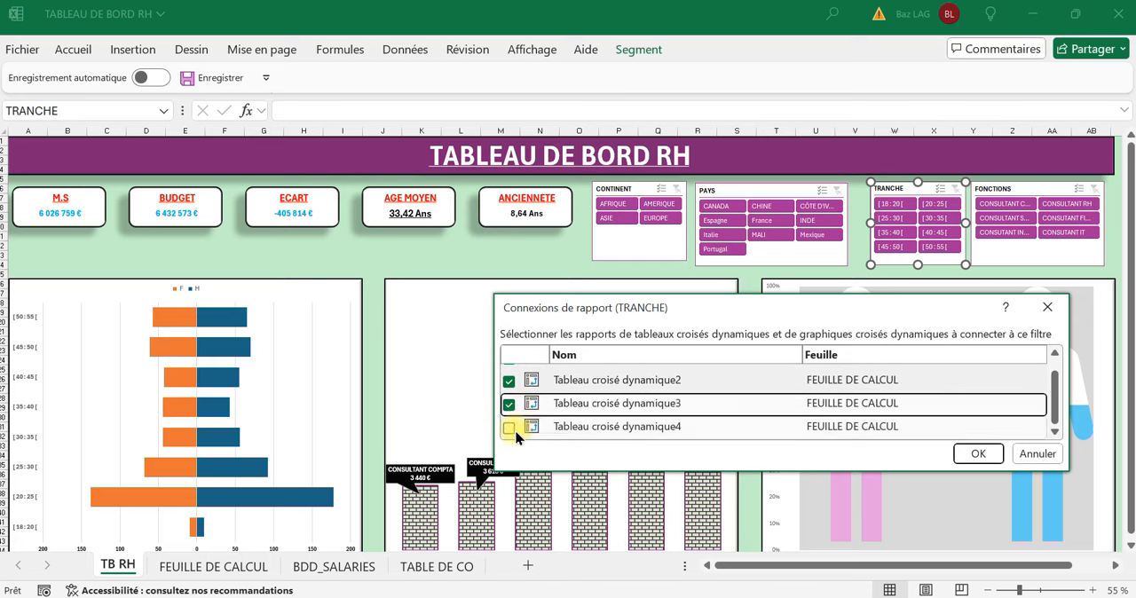
{"action": "left_click", "coordinate": [519, 428]}
{"action": "left_click", "coordinate": [979, 454]}
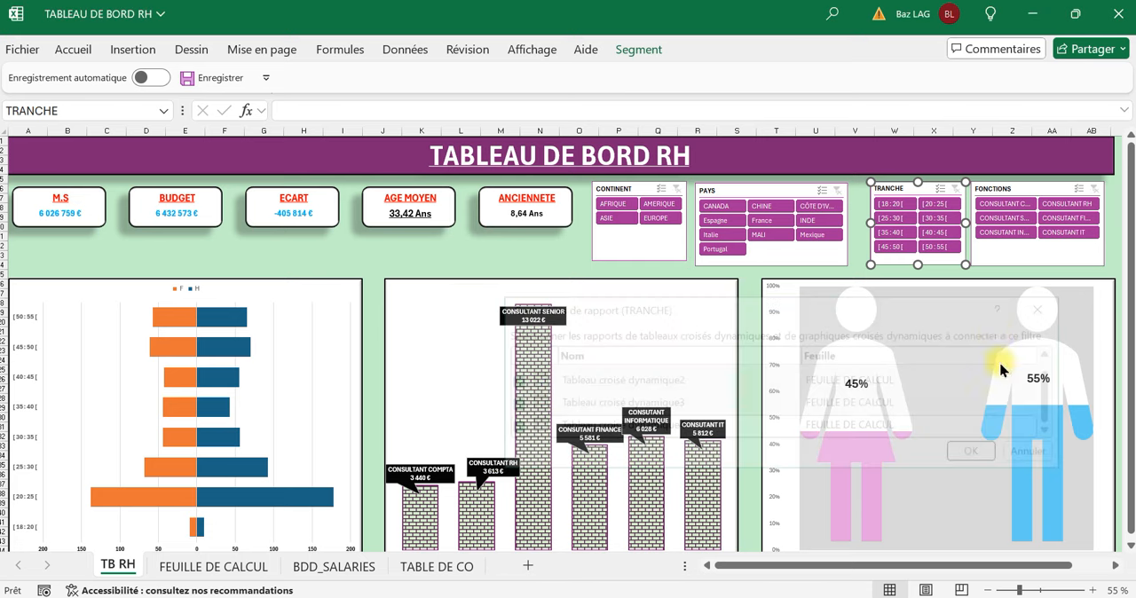
Link the FONCTIONS slicer to Tableau croisé dynamique2, Tableau croisé dynamique3 and Tableau croisé dynamique4 in its report connections.
{"action": "left_click", "coordinate": [1054, 187]}
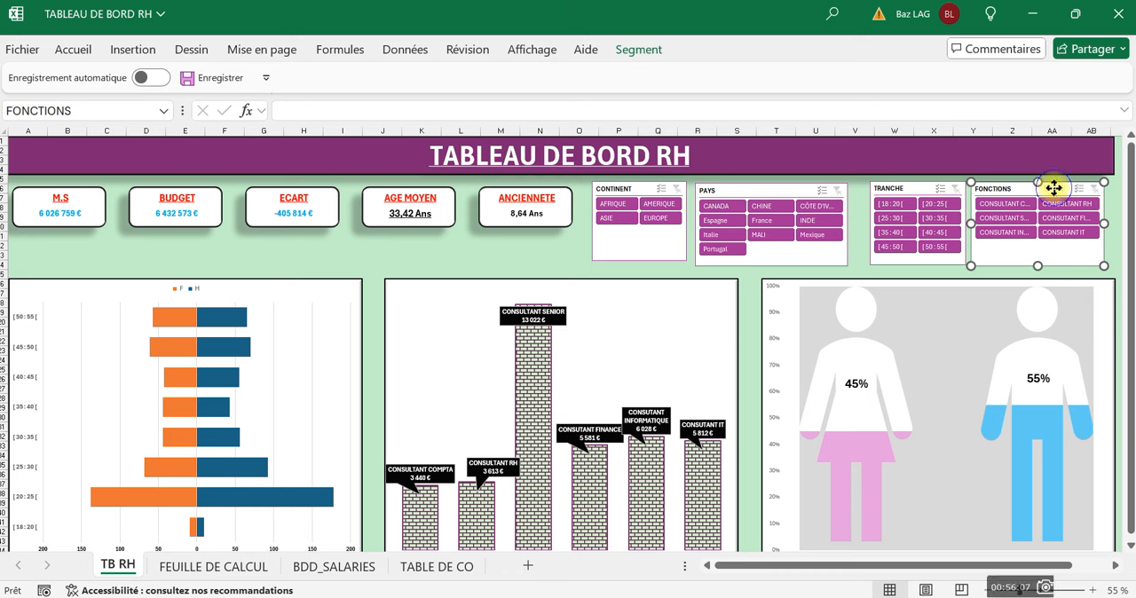
{"action": "right_click", "coordinate": [1053, 189]}
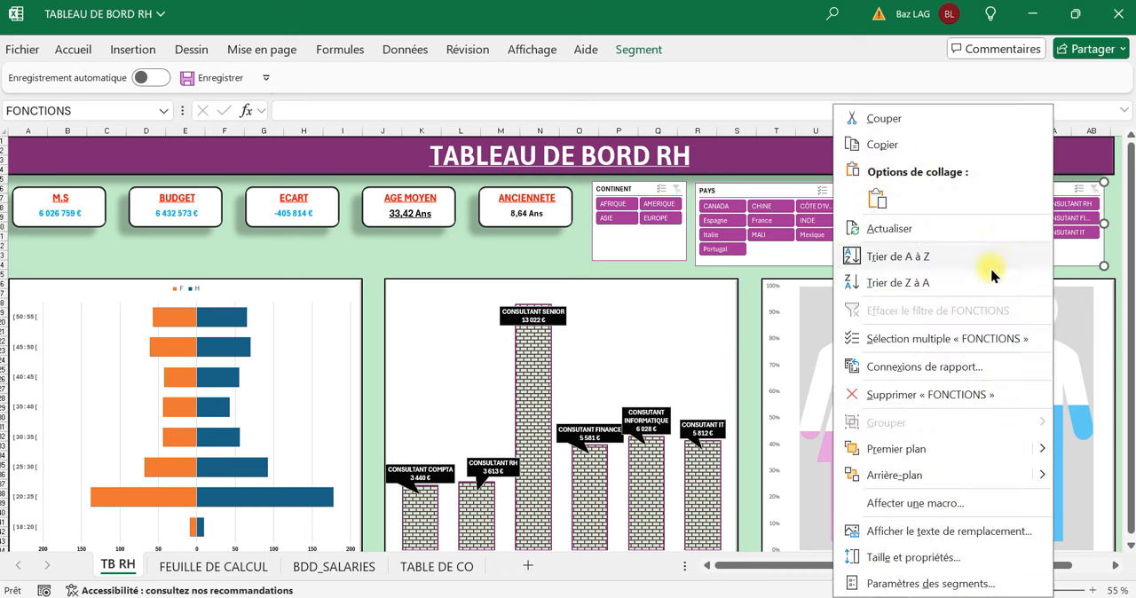
{"action": "left_click", "coordinate": [941, 367]}
{"action": "left_click", "coordinate": [578, 402]}
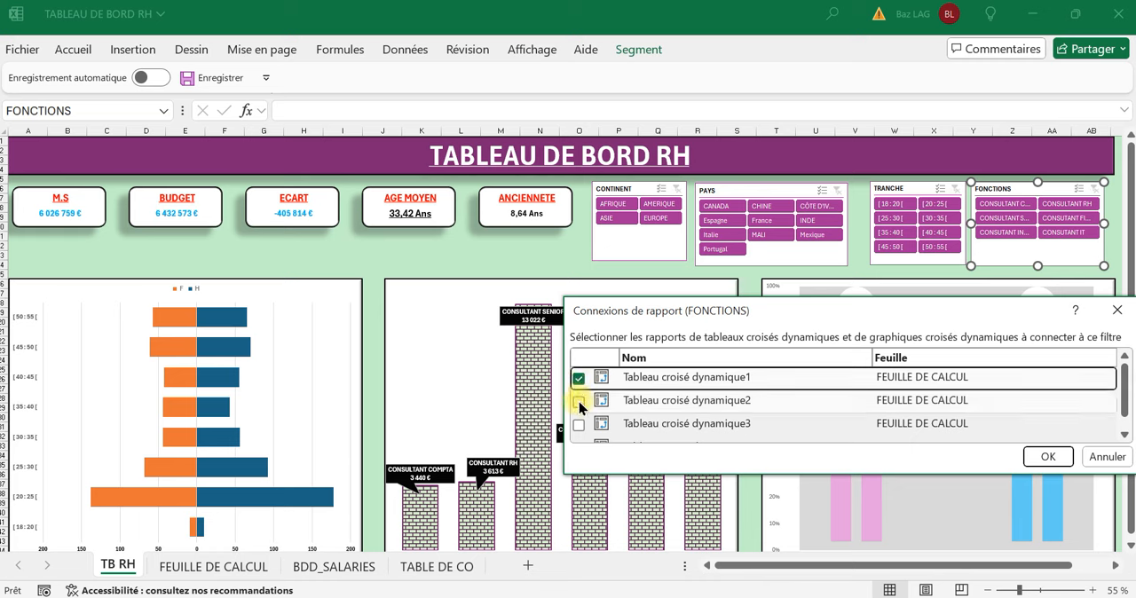
{"action": "left_click", "coordinate": [578, 424]}
{"action": "left_click", "coordinate": [579, 431]}
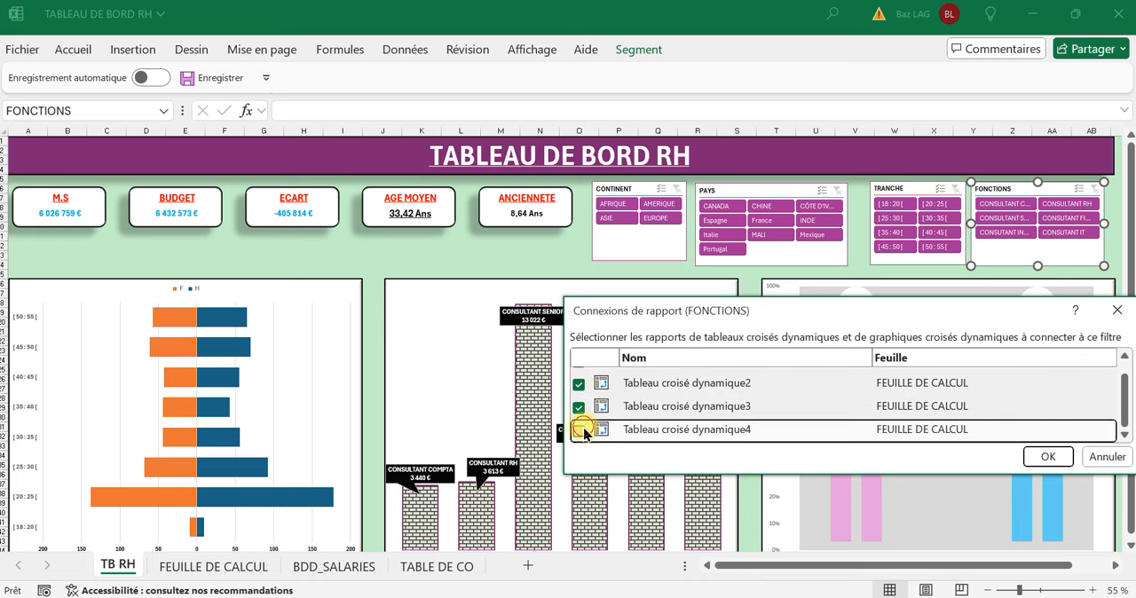
{"action": "left_click", "coordinate": [1057, 455]}
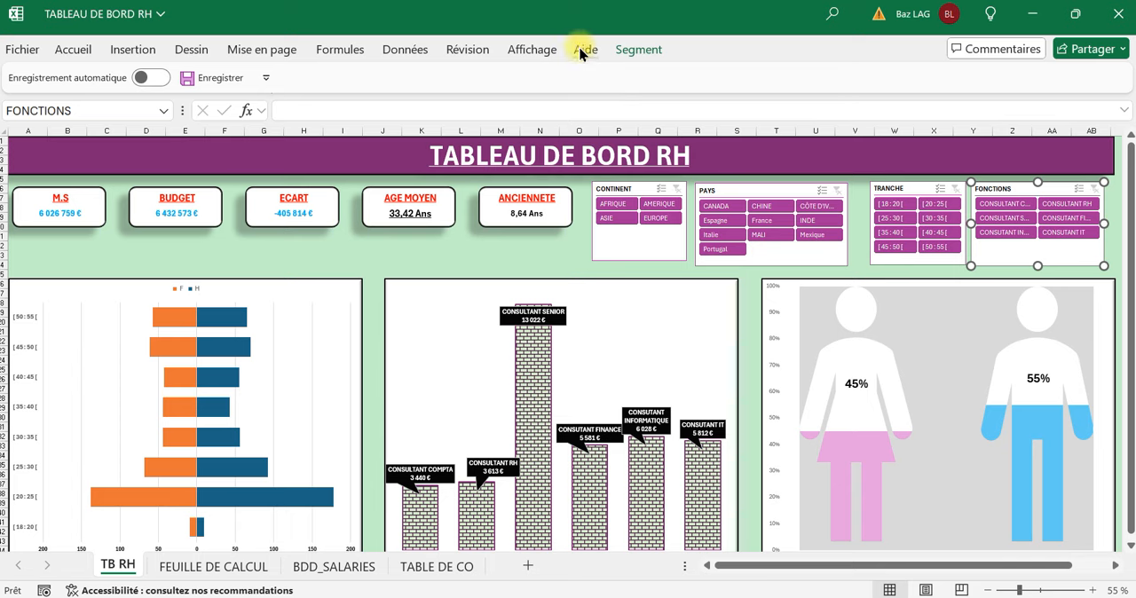
Switch the dashboard to full-screen mode and deselect the FONCTIONS slicer.
{"action": "left_click", "coordinate": [554, 50]}
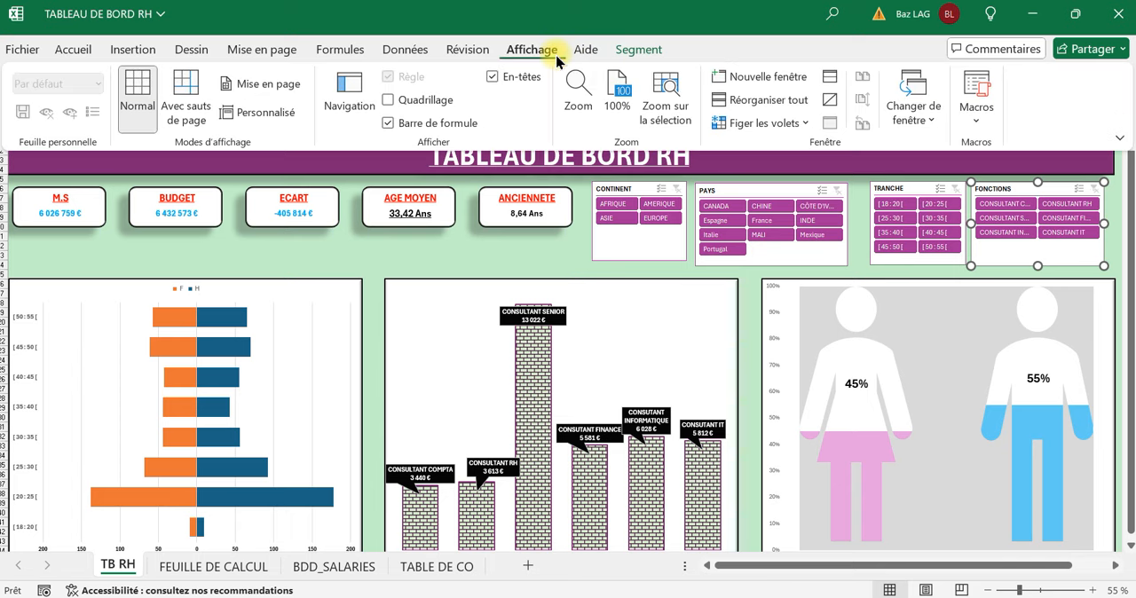
{"action": "left_click", "coordinate": [1118, 137]}
{"action": "left_click", "coordinate": [1040, 186]}
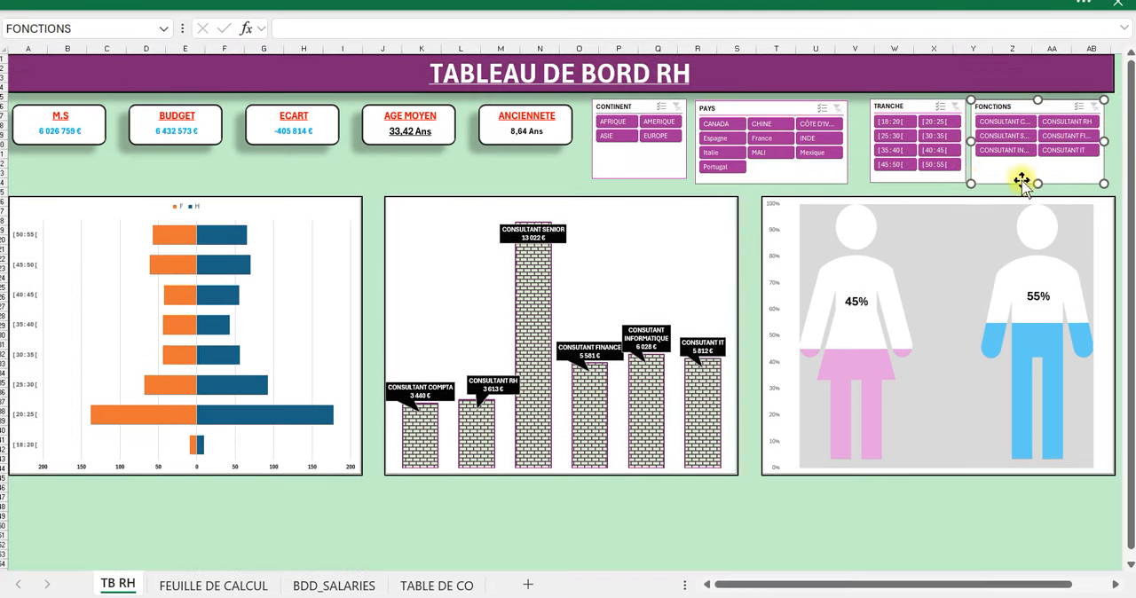
{"action": "left_click", "coordinate": [722, 525]}
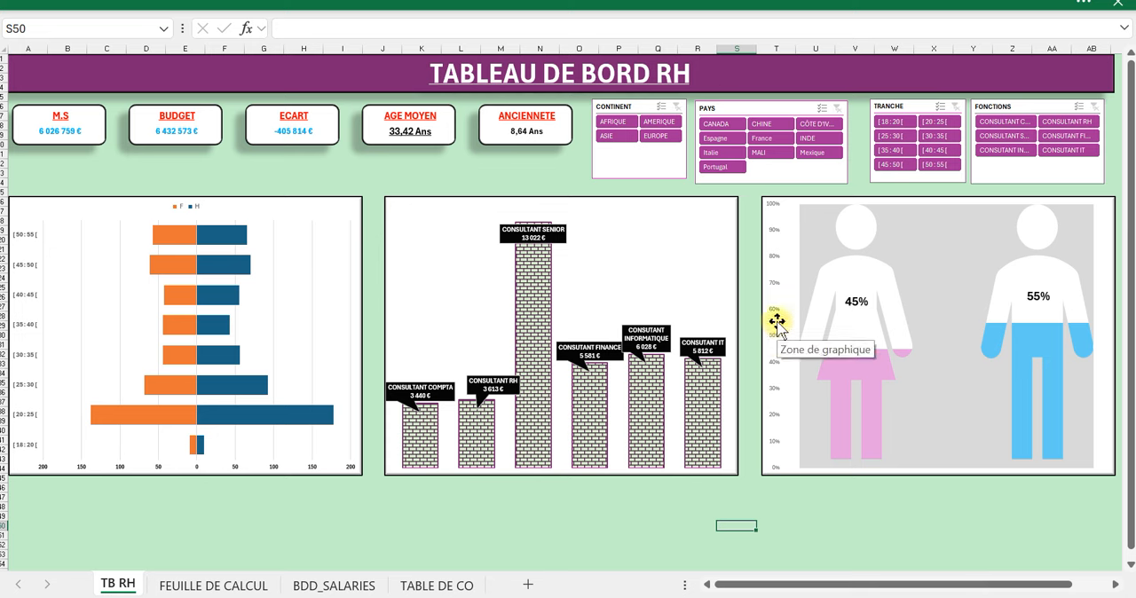
Test the slicers by filtering to AFRIQUE and alternating between MALI and CÔTE D'IVOIRE, then clear the PAYS and CONTINENT filters.
{"action": "left_click", "coordinate": [625, 122]}
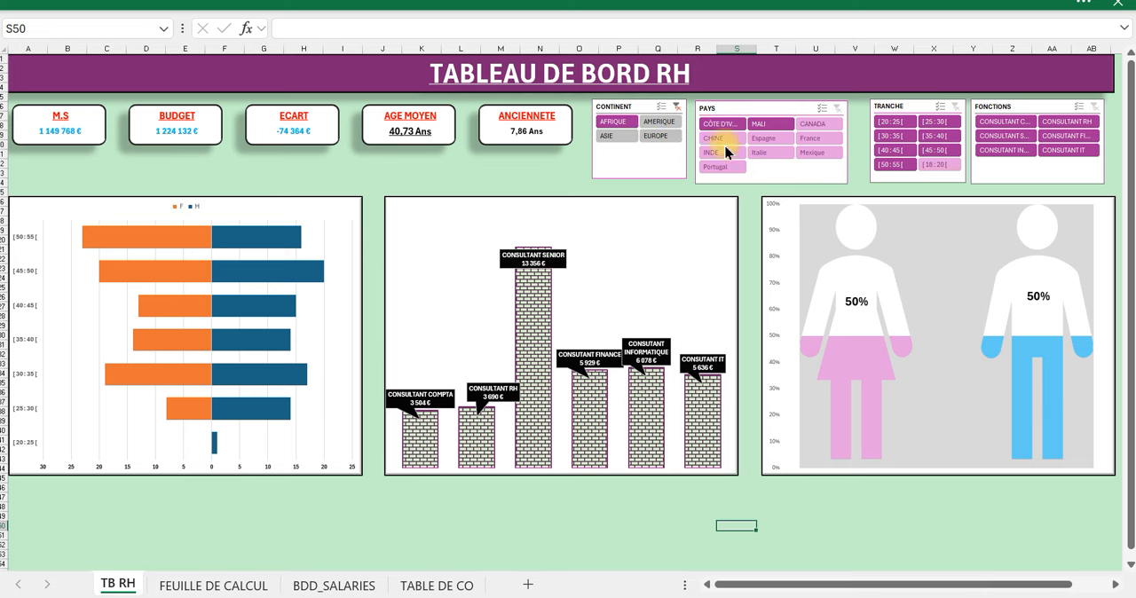
{"action": "left_click", "coordinate": [763, 126]}
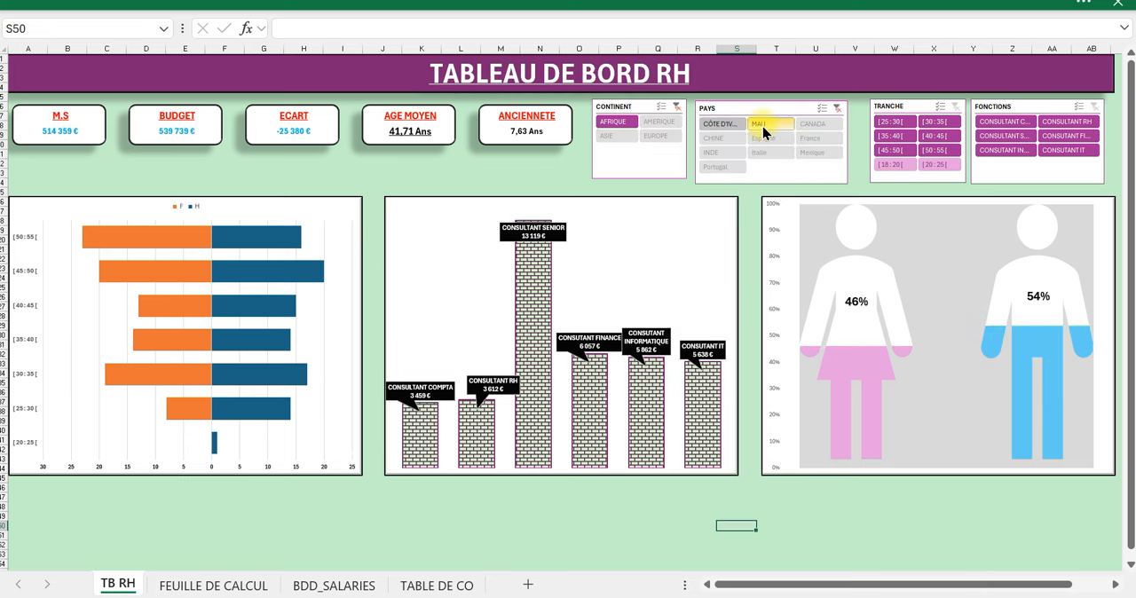
{"action": "left_click", "coordinate": [726, 123]}
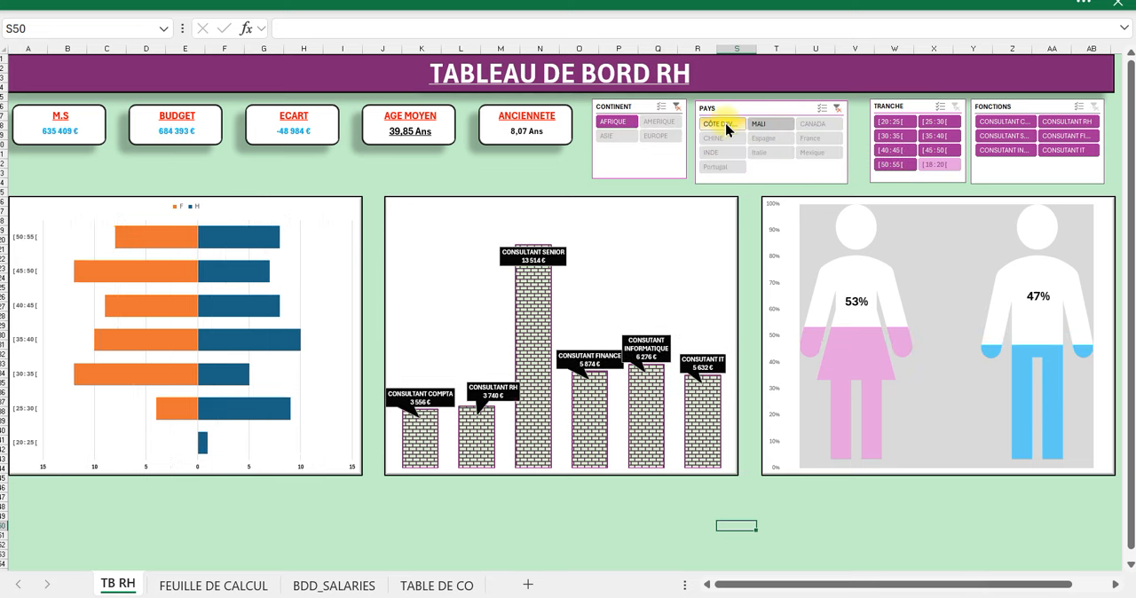
{"action": "left_click", "coordinate": [757, 122]}
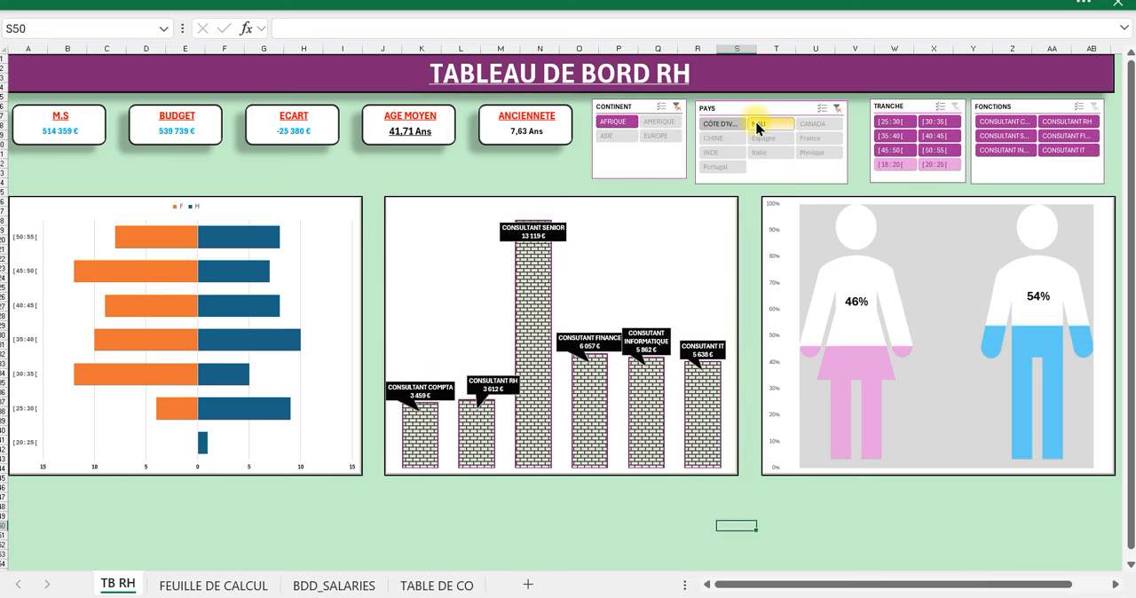
{"action": "left_click", "coordinate": [714, 126]}
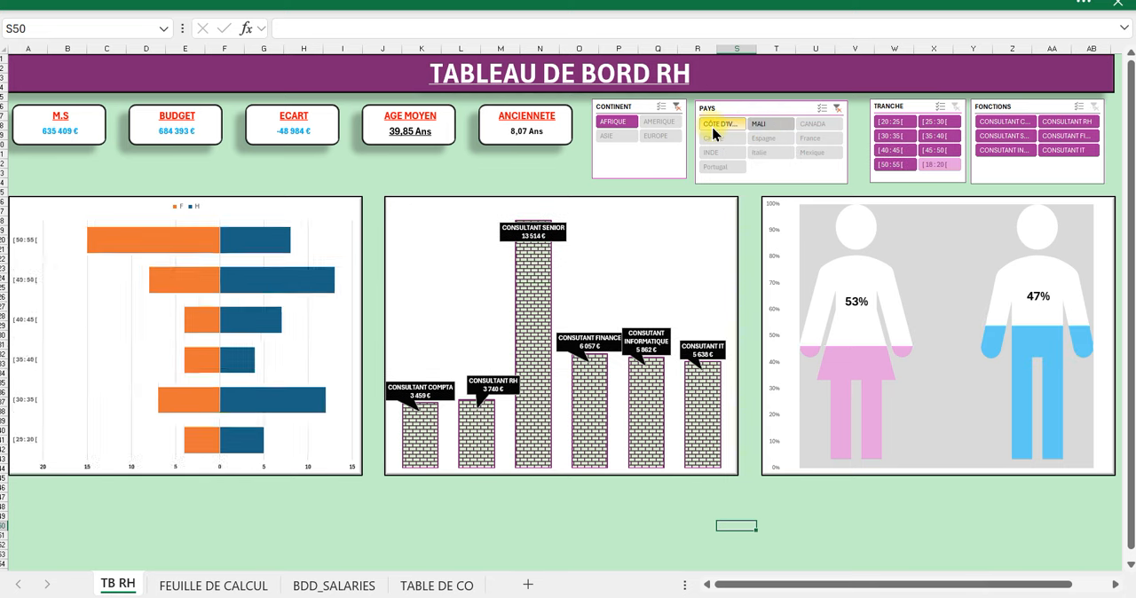
{"action": "left_click", "coordinate": [836, 108]}
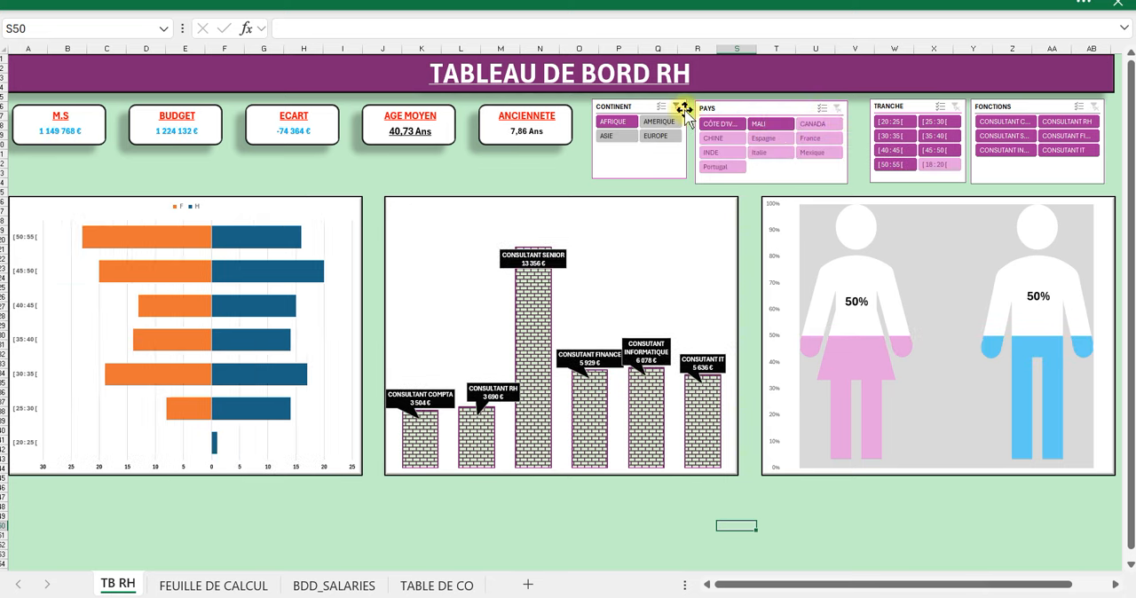
{"action": "left_click", "coordinate": [675, 108]}
Check which pivot tables are ticked in the PAYS slicer's report connections and close the dialog without changes.
{"action": "left_click", "coordinate": [761, 108]}
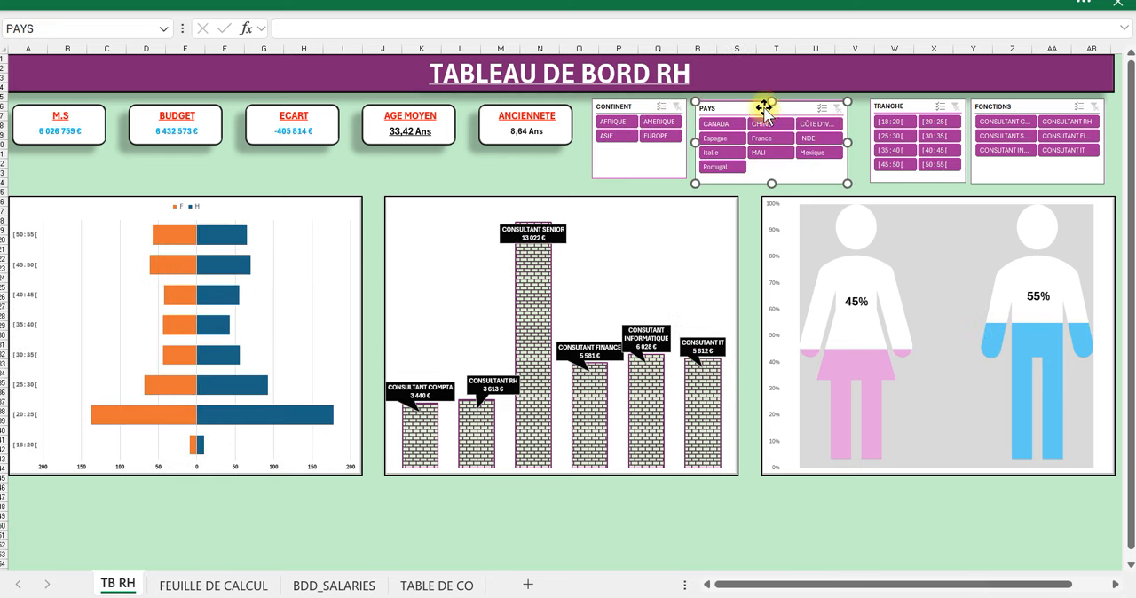
{"action": "right_click", "coordinate": [765, 108]}
{"action": "left_click", "coordinate": [817, 366]}
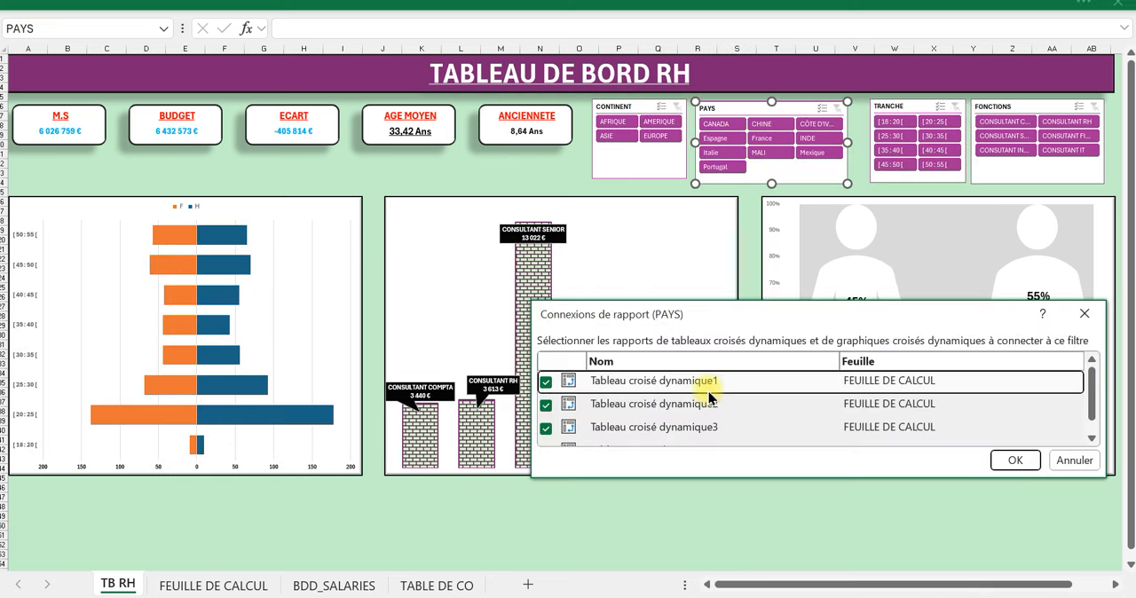
{"action": "scroll", "coordinate": [665, 415], "scroll_direction": "down", "scroll_amount": 2}
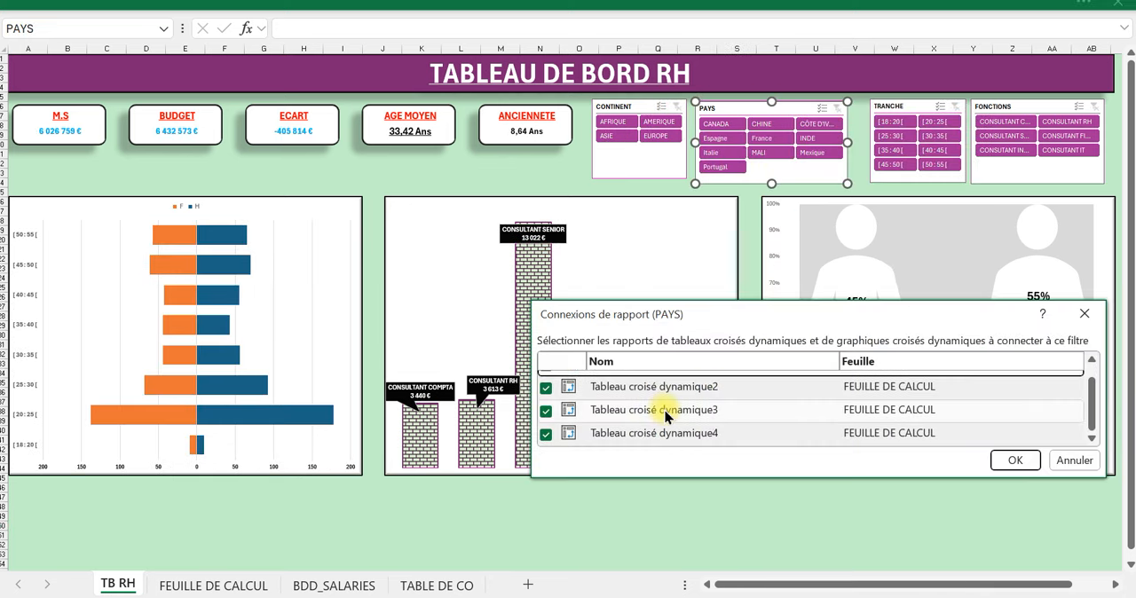
{"action": "left_click", "coordinate": [1074, 460]}
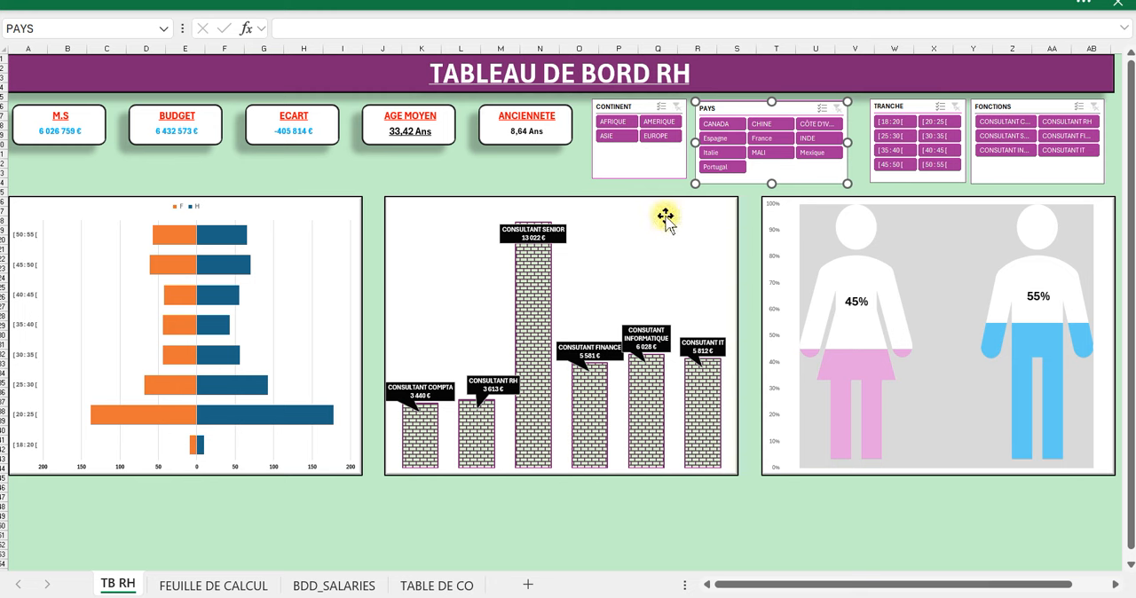
Filter the dashboard to the continent AMERIQUE and the country Mexique.
{"action": "left_click", "coordinate": [673, 126]}
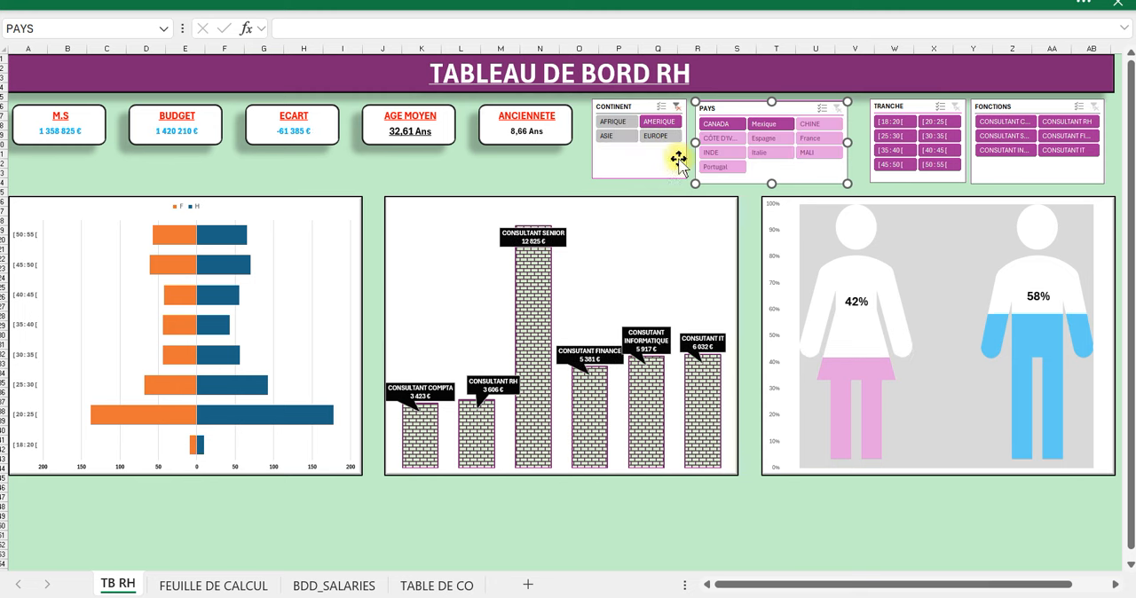
{"action": "left_click", "coordinate": [770, 125]}
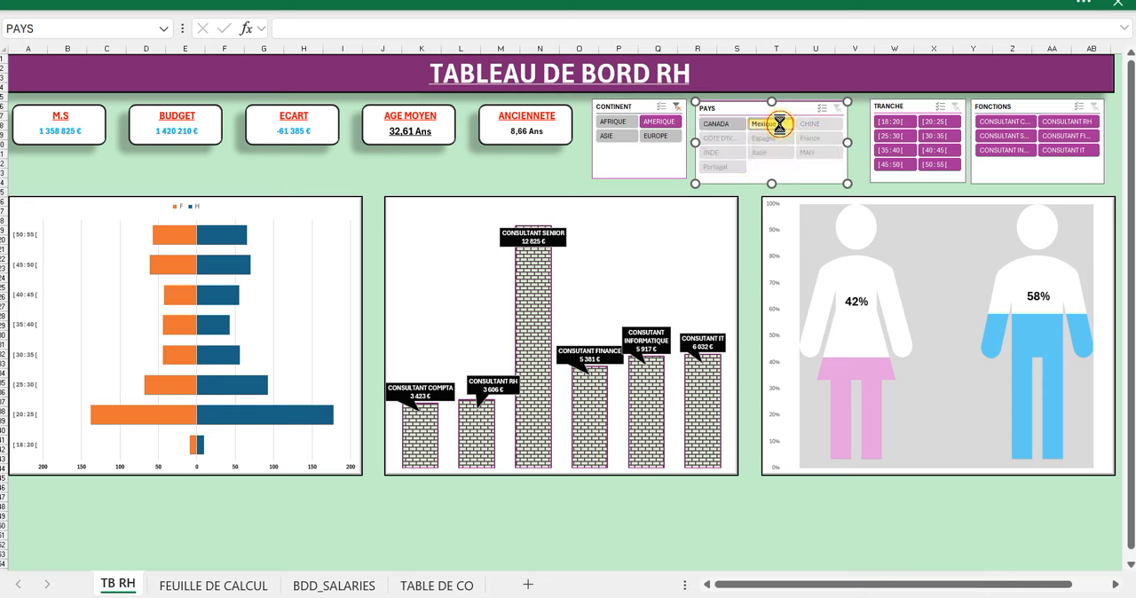
Switch the PAYS filter to CANADA, and clear the PAYS and CONTINENT filters after checking the dashboard.
{"action": "left_click", "coordinate": [721, 124]}
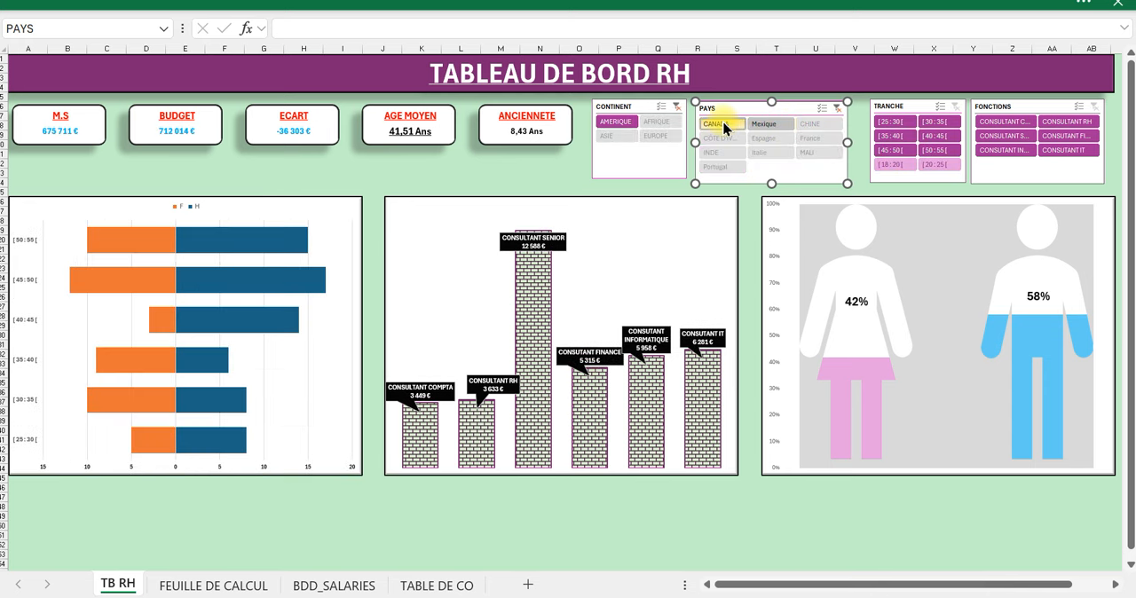
{"action": "left_click", "coordinate": [837, 108]}
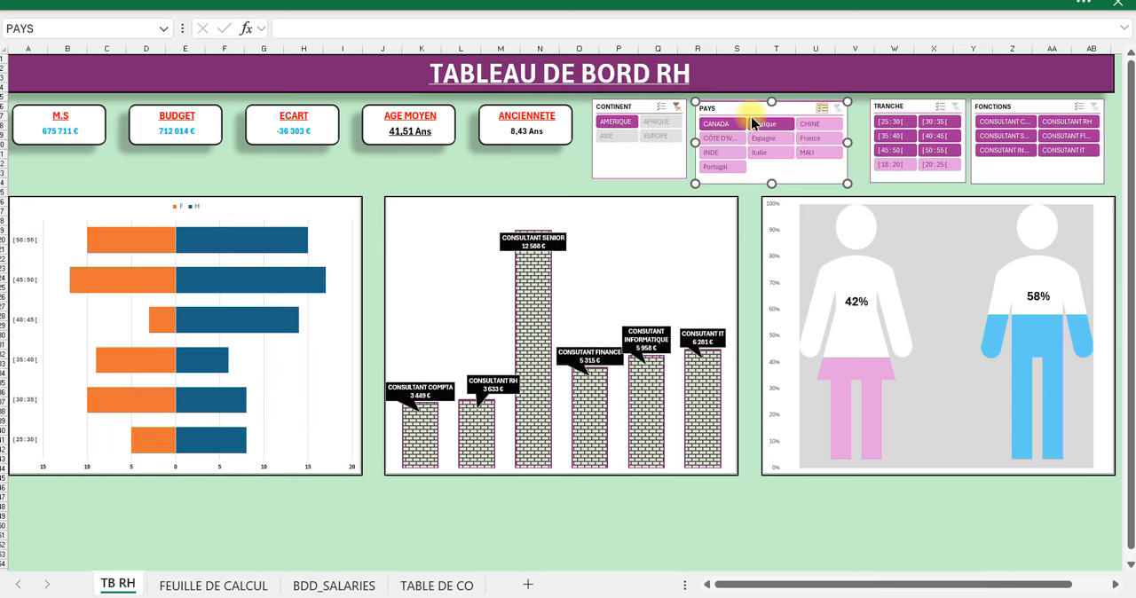
{"action": "left_click", "coordinate": [677, 108]}
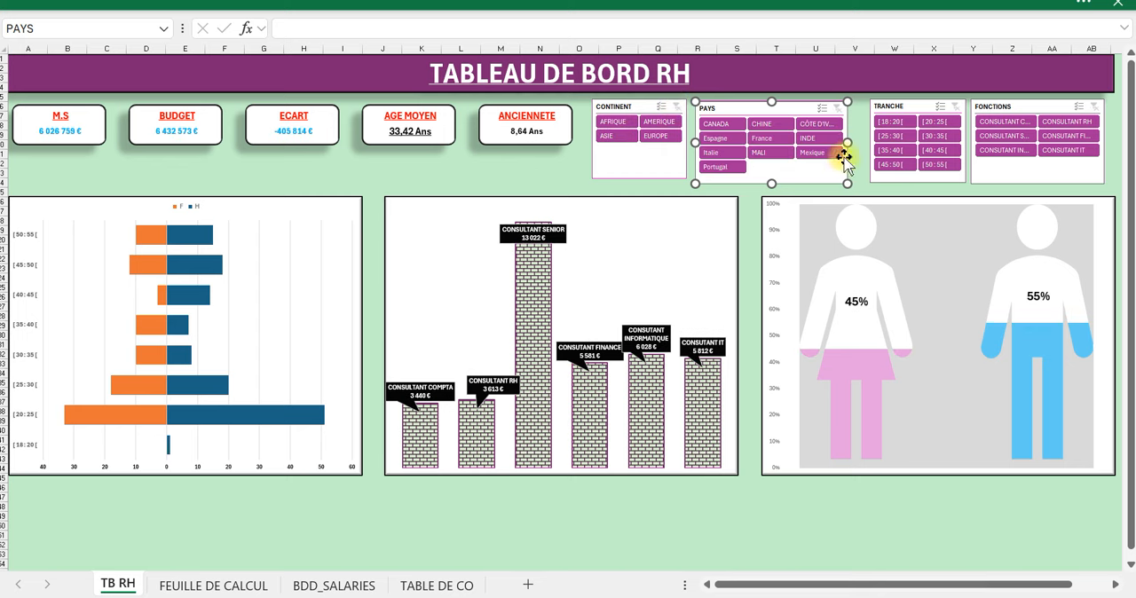
Test the TRANCHE slicer by filtering to [18:20[, [20:25[, [25:30[ and [30:35[ one at a time, and clear its filter.
{"action": "left_click", "coordinate": [888, 124]}
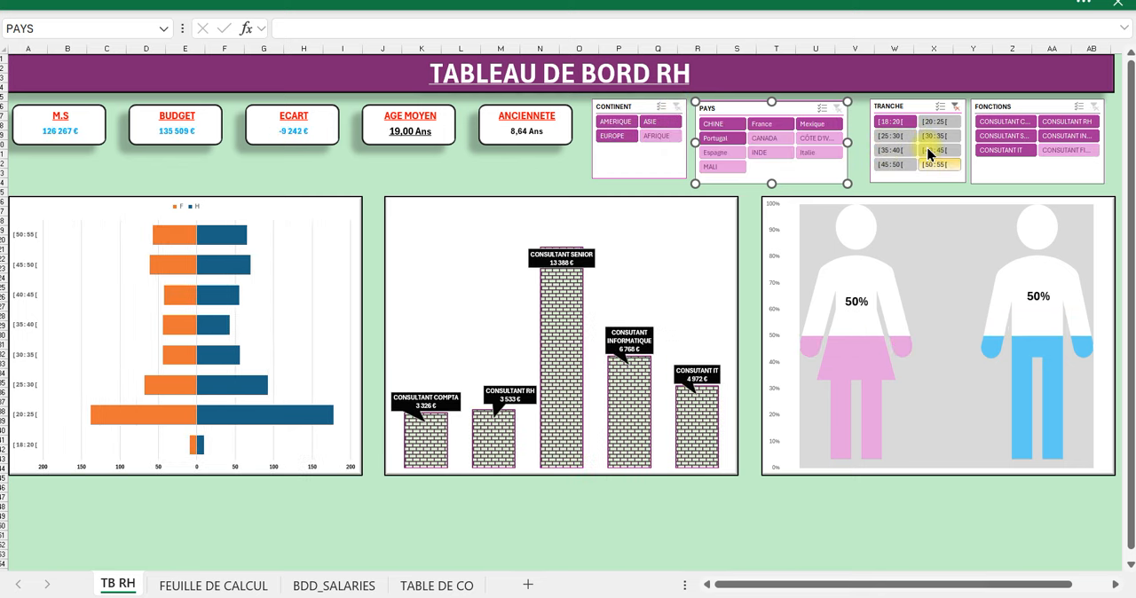
{"action": "left_click", "coordinate": [934, 121]}
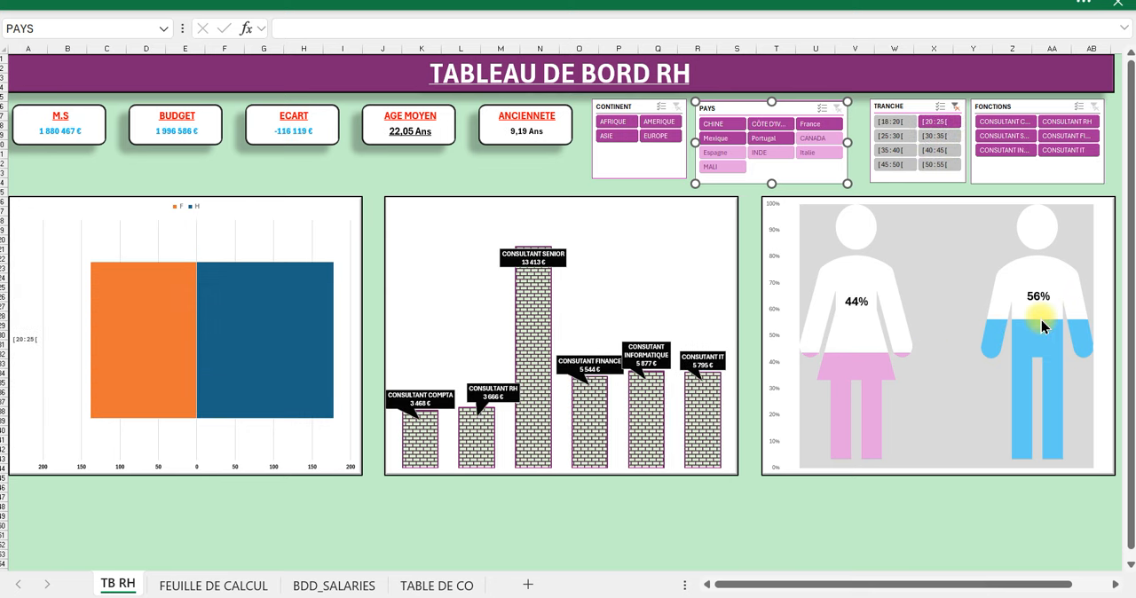
{"action": "left_click", "coordinate": [905, 139]}
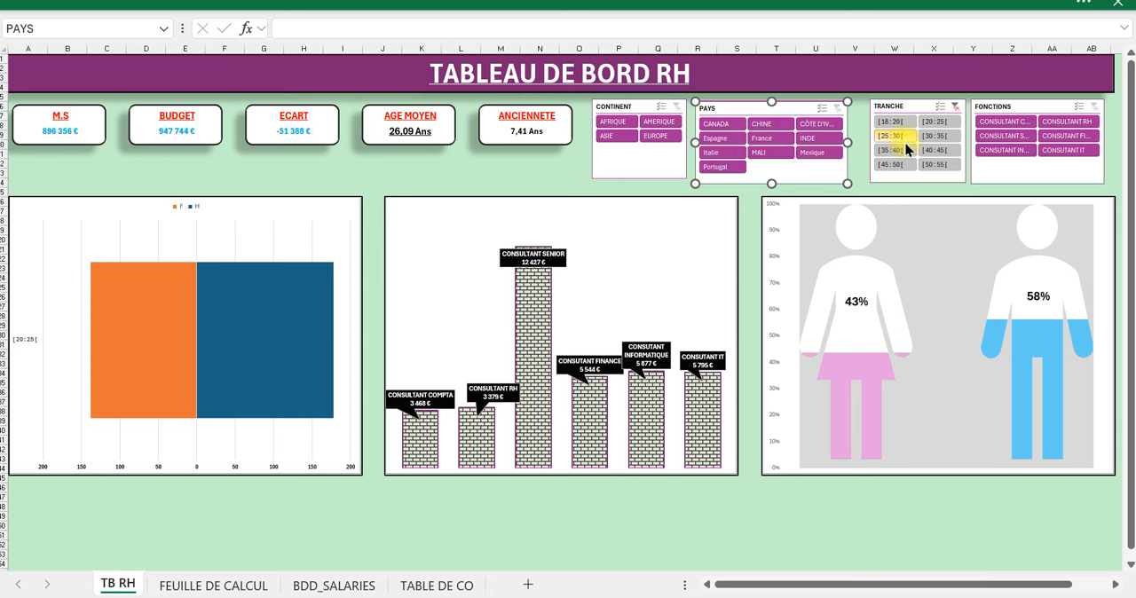
{"action": "left_click", "coordinate": [941, 138]}
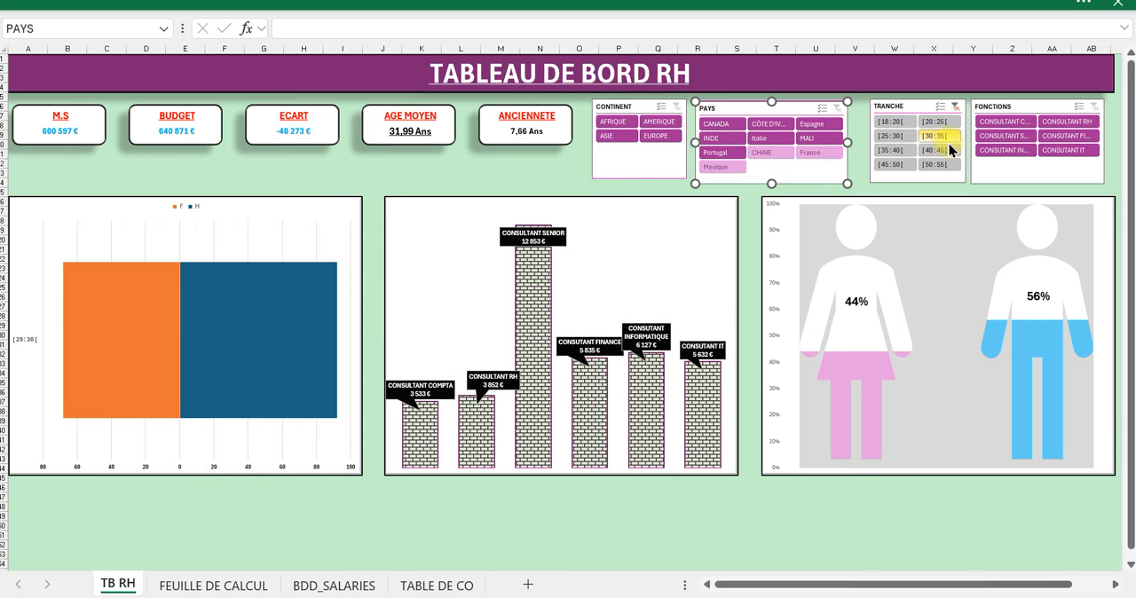
{"action": "left_click", "coordinate": [954, 106]}
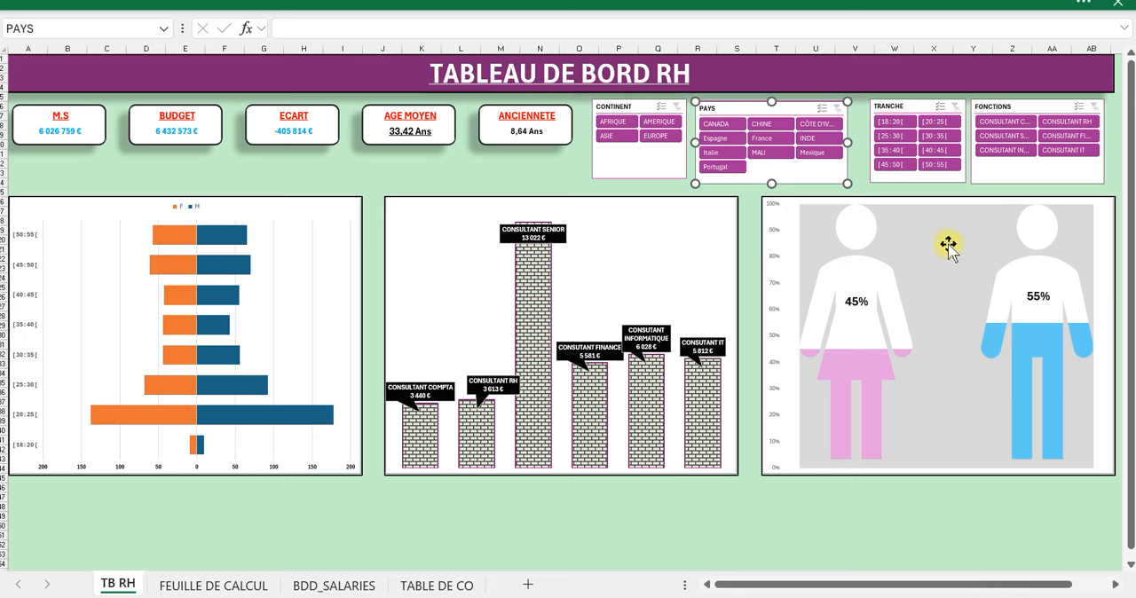
Test the FONCTIONS slicer with CONSULTANT RH, CONSUTANT FINANCE, CONSUTANT IT, CONSUTANT INFORMATIQUE and CONSULTANT SENIOR one at a time, and clear its filter.
{"action": "left_click", "coordinate": [1058, 126]}
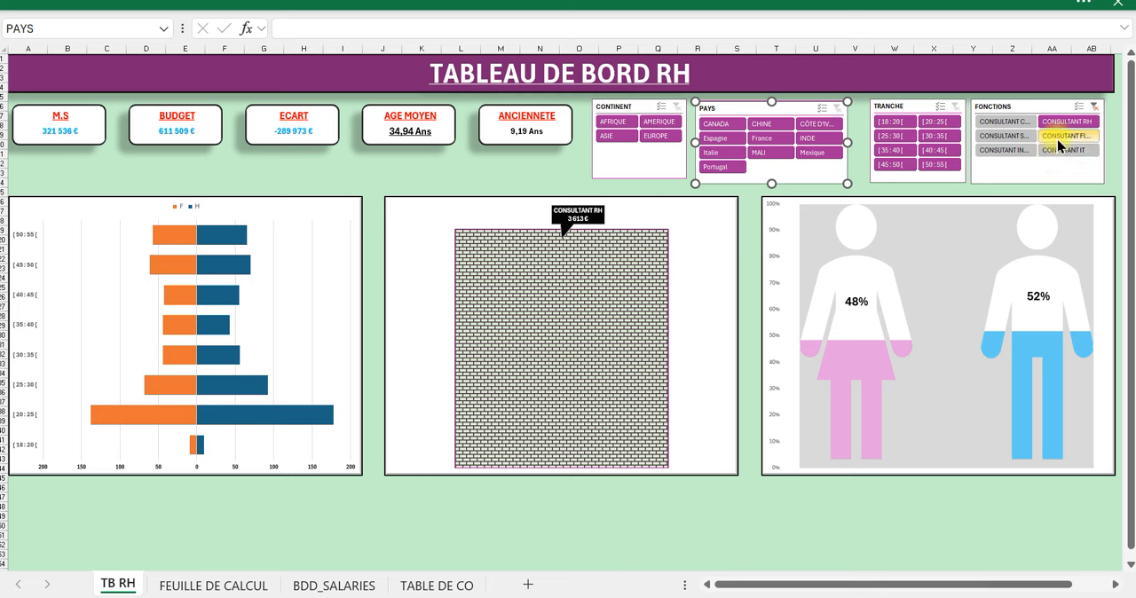
{"action": "left_click", "coordinate": [1057, 140]}
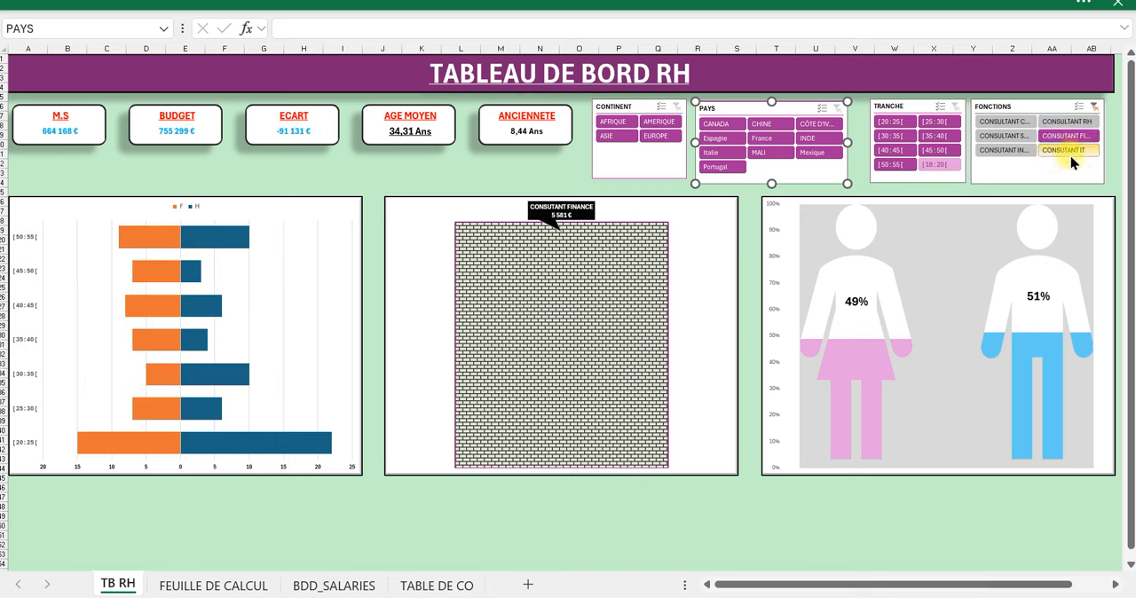
{"action": "left_click", "coordinate": [1071, 152]}
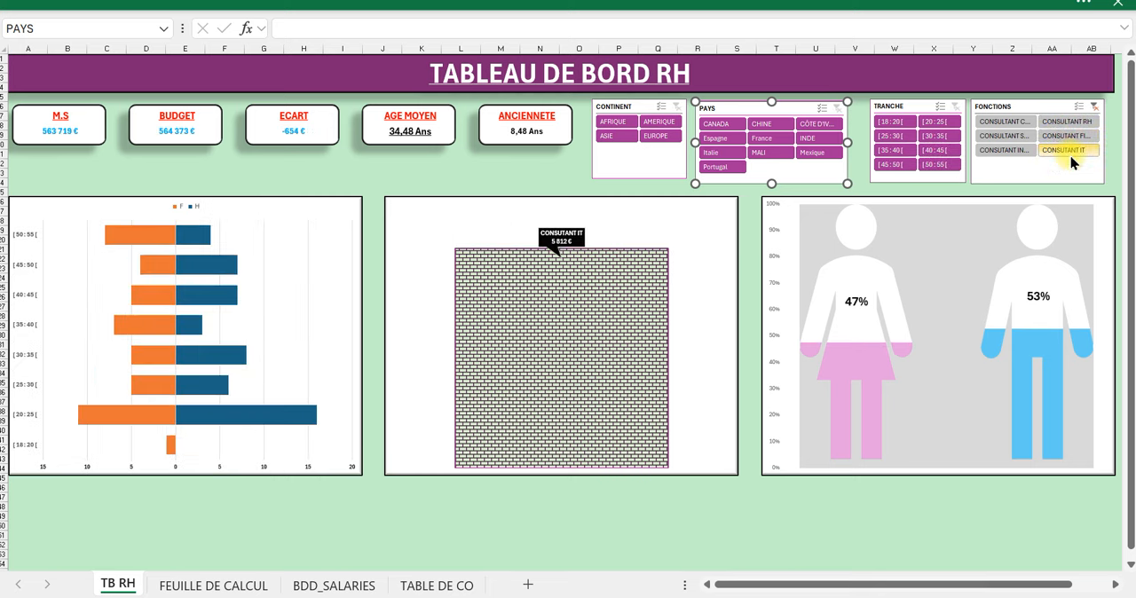
{"action": "left_click", "coordinate": [1001, 152]}
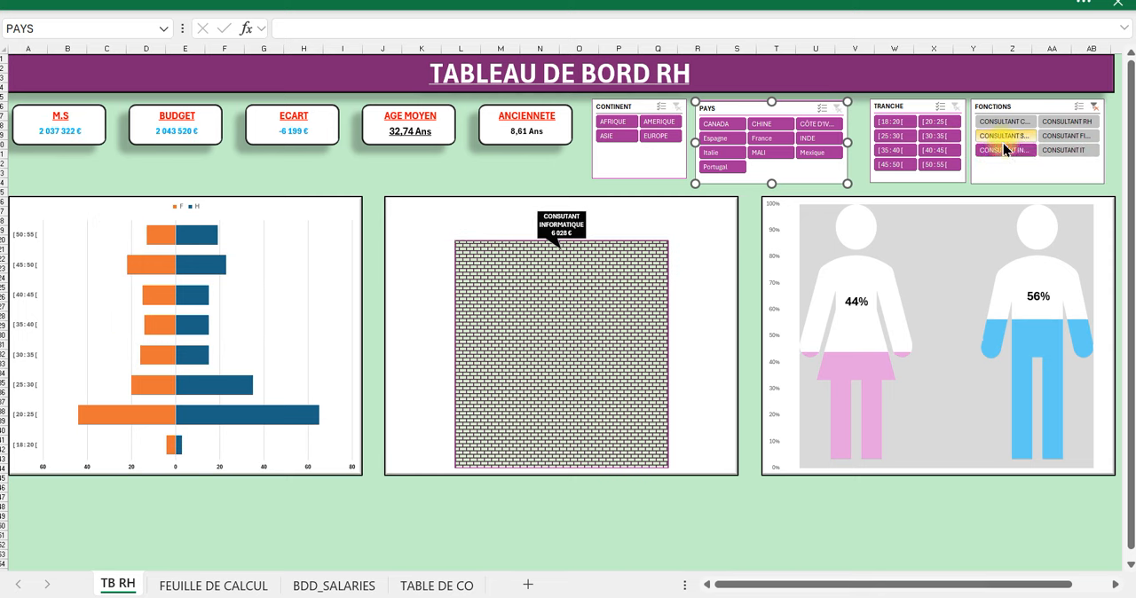
{"action": "left_click", "coordinate": [1003, 140]}
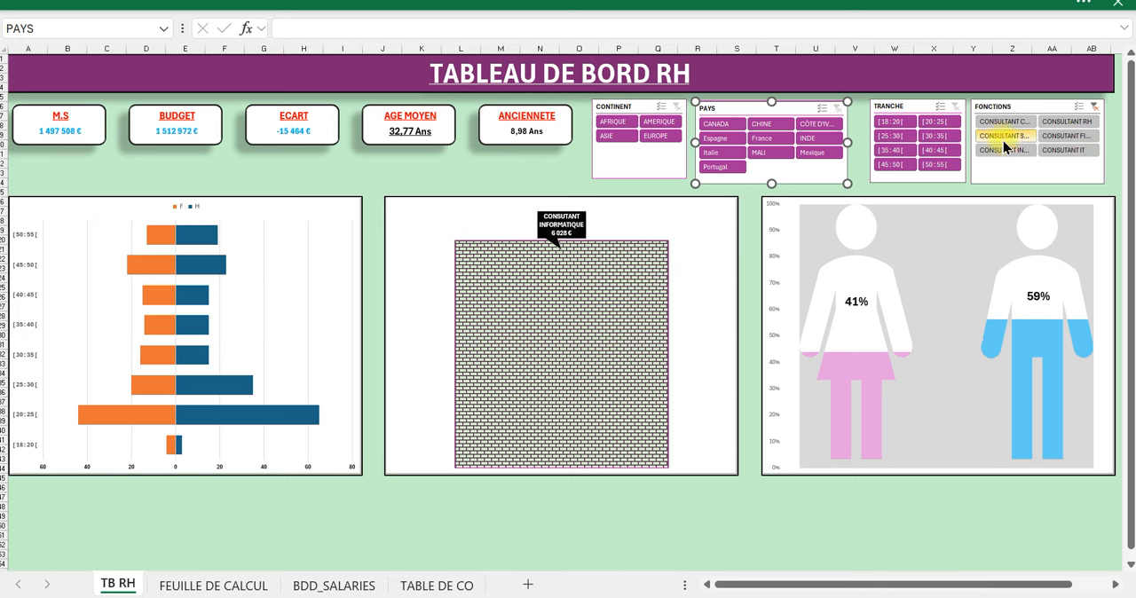
{"action": "left_click", "coordinate": [1099, 106]}
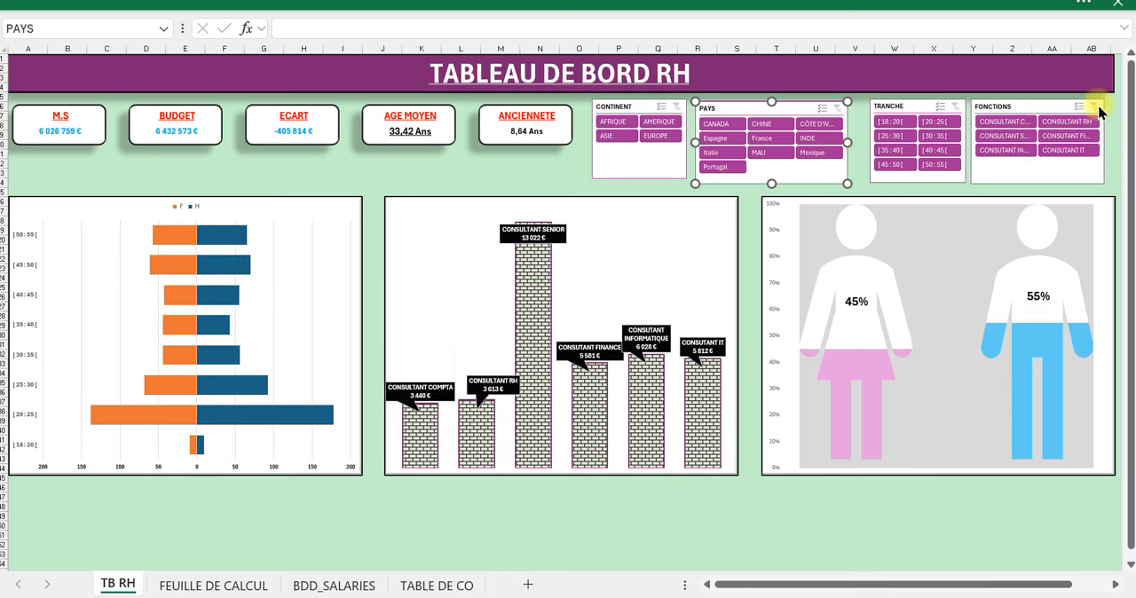